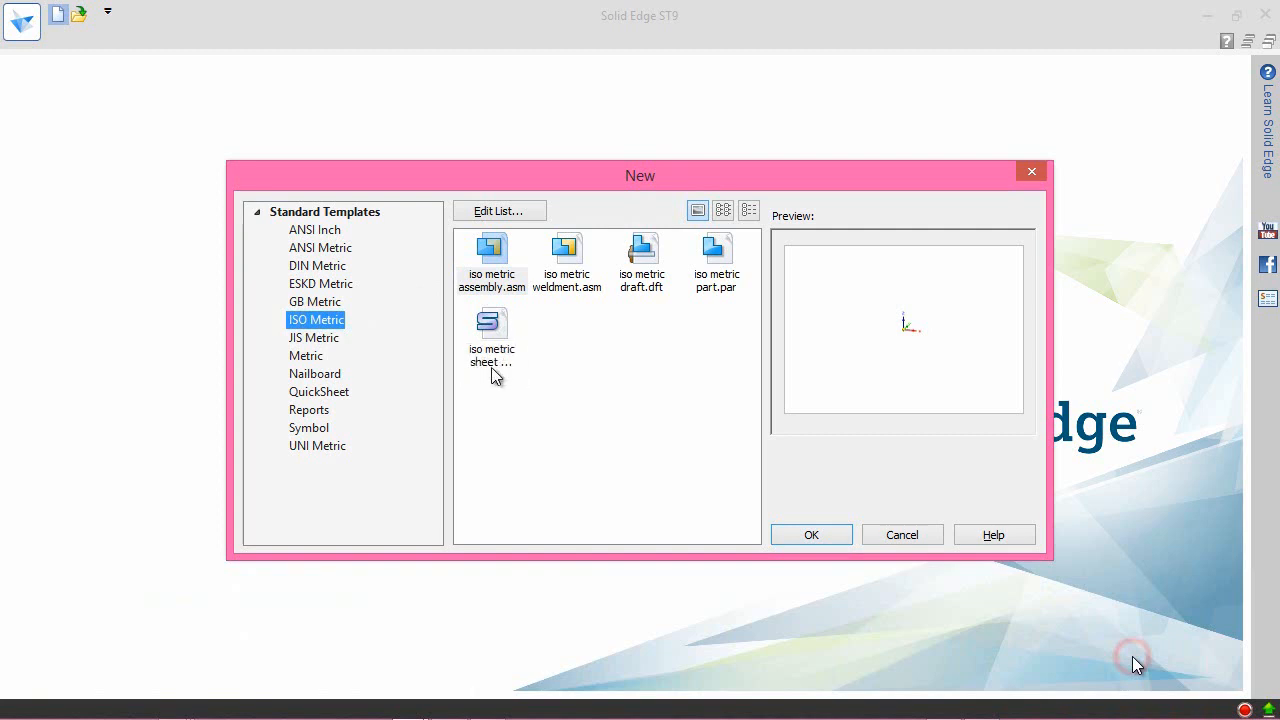
Step: Create a new ISO metric sheet metal document and start a sketch on the front (XZ) plane, viewed face-on
{"action": "left_click", "coordinate": [490, 328]}
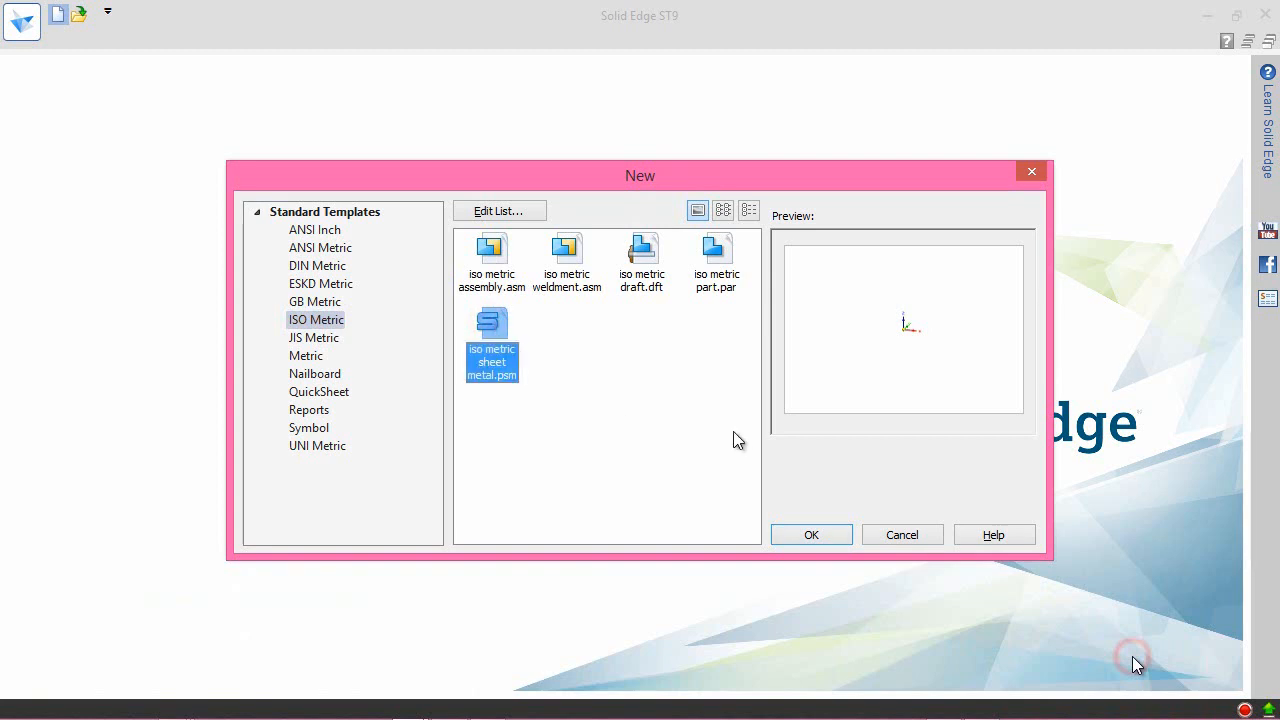
{"action": "left_click", "coordinate": [813, 536]}
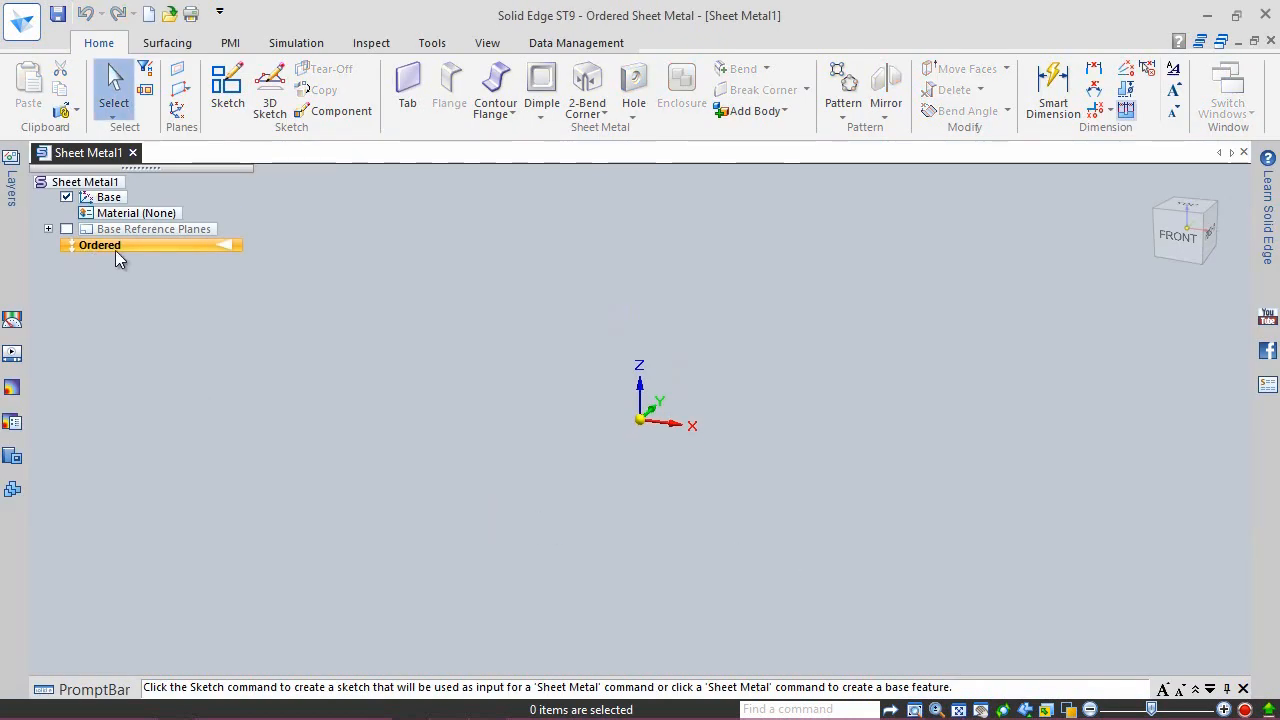
{"action": "left_click", "coordinate": [221, 106]}
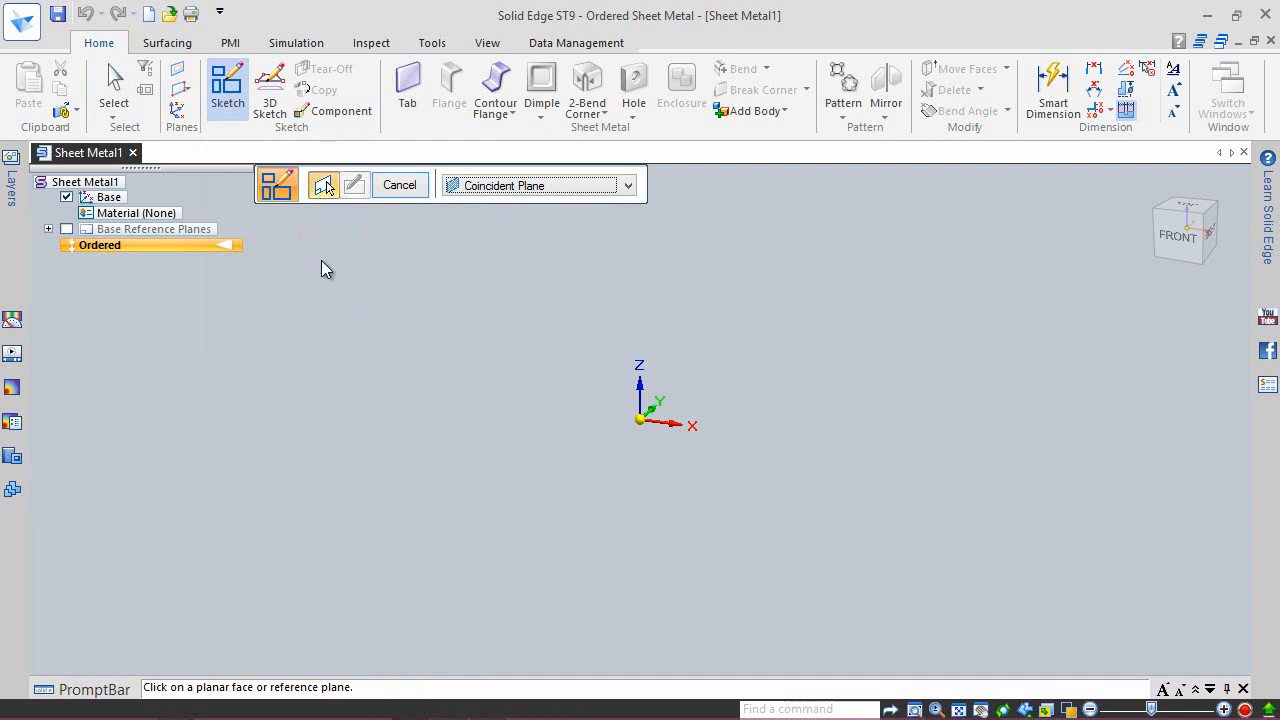
{"action": "left_click", "coordinate": [654, 391]}
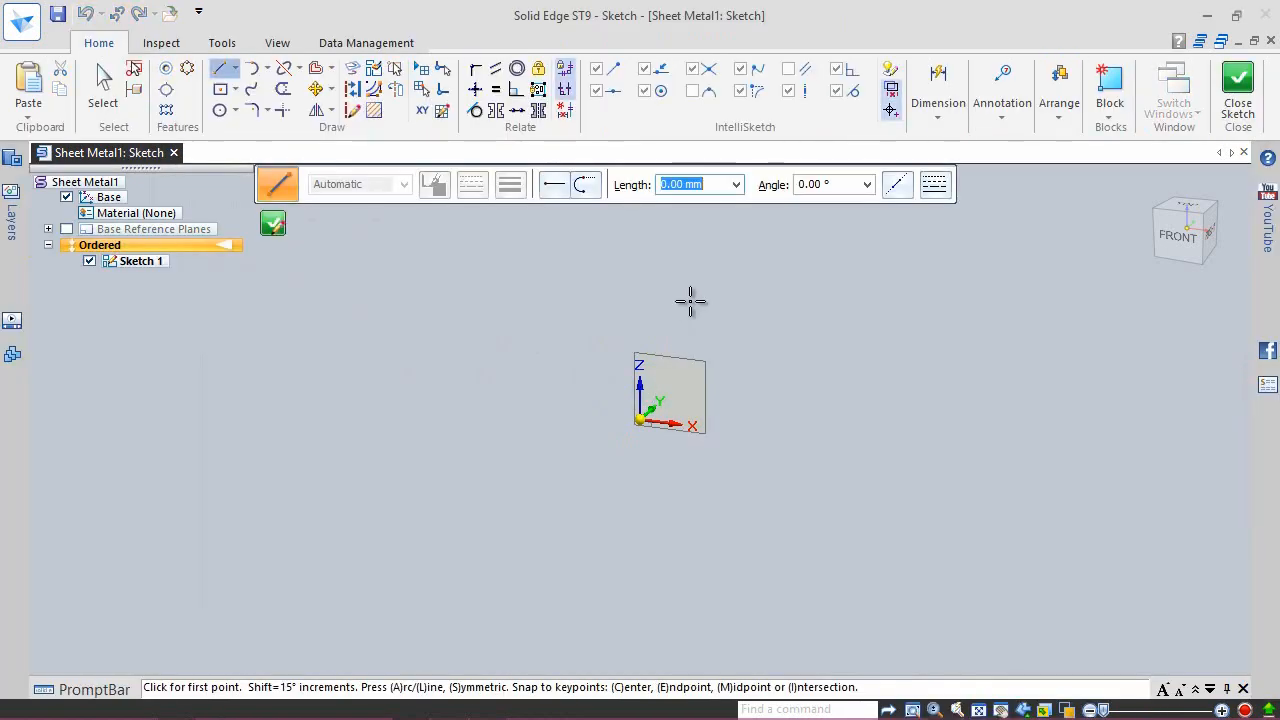
{"action": "left_click", "coordinate": [1024, 711]}
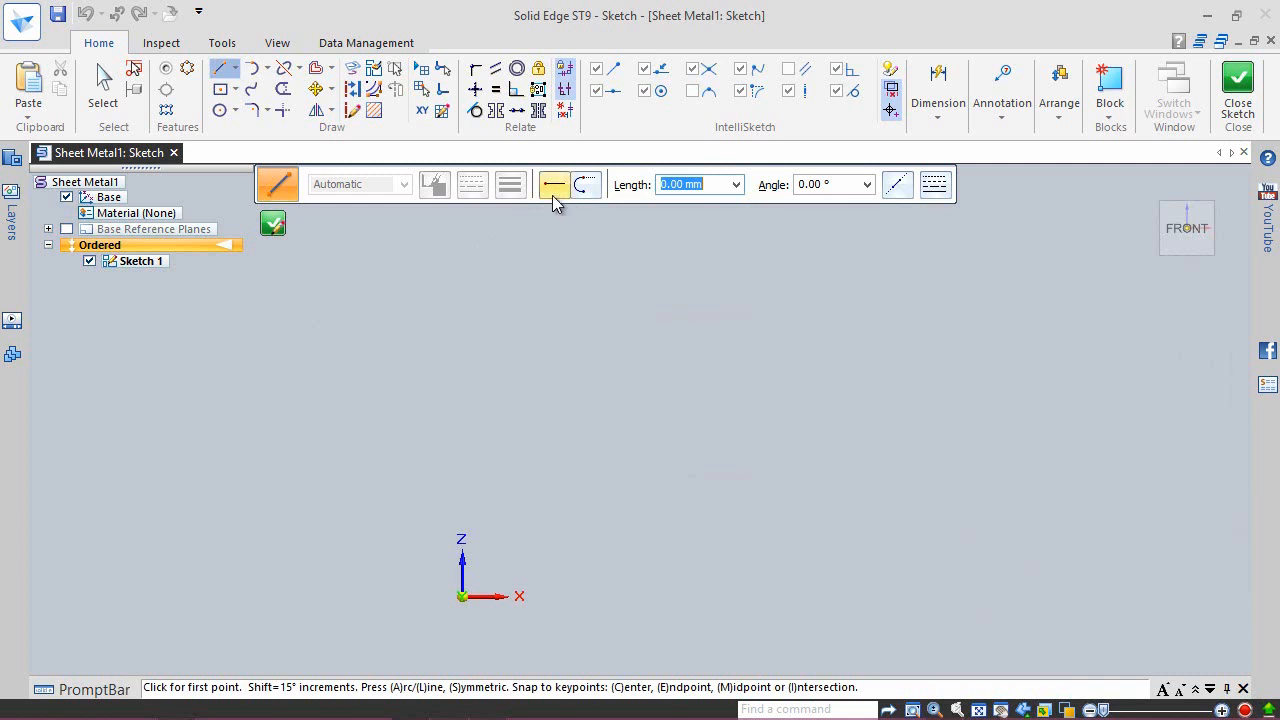
Step: Sketch an open U-shaped profile above the origin from a vertical line, a horizontal base line and a second vertical line of matching height
{"action": "left_click", "coordinate": [345, 355]}
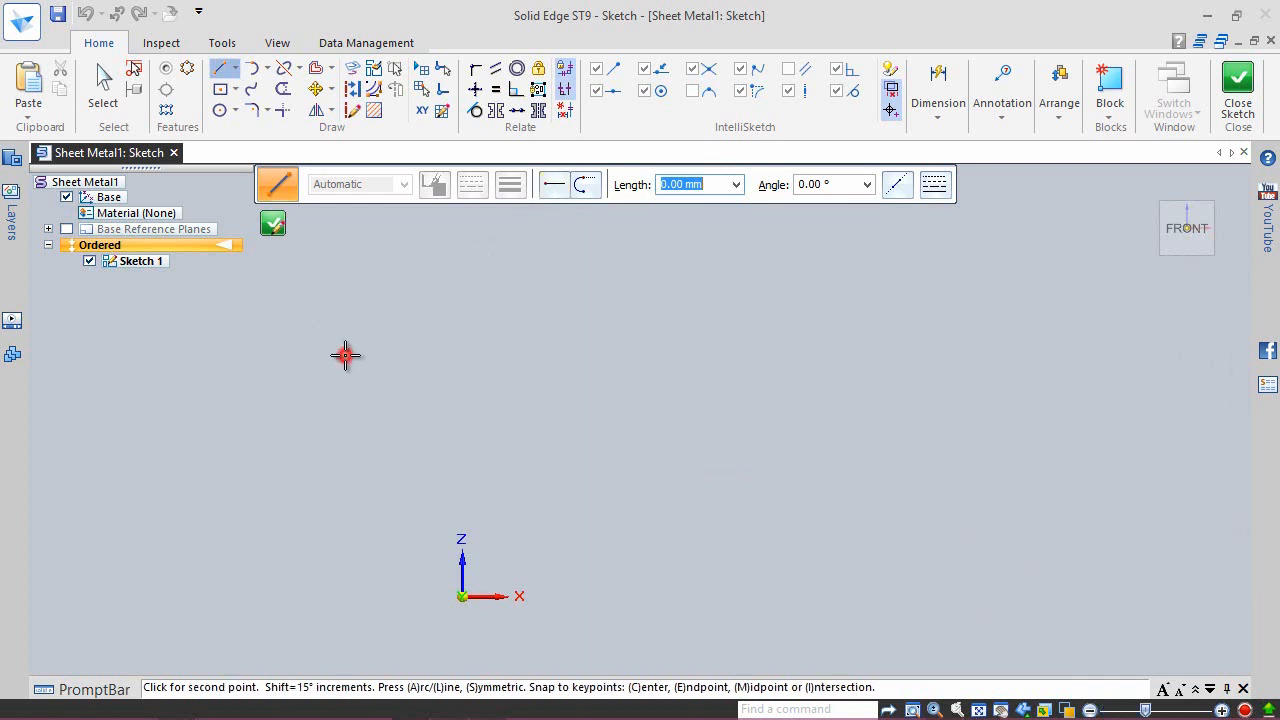
{"action": "left_click", "coordinate": [343, 545]}
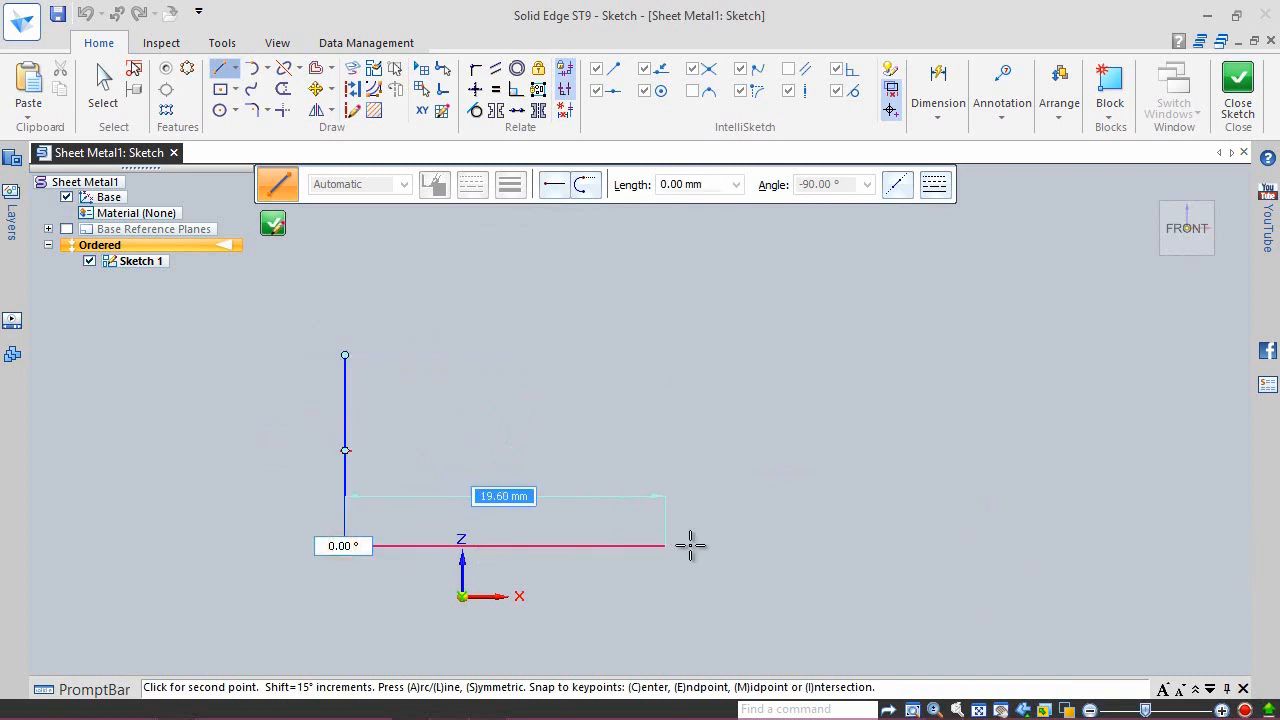
{"action": "left_click", "coordinate": [735, 545]}
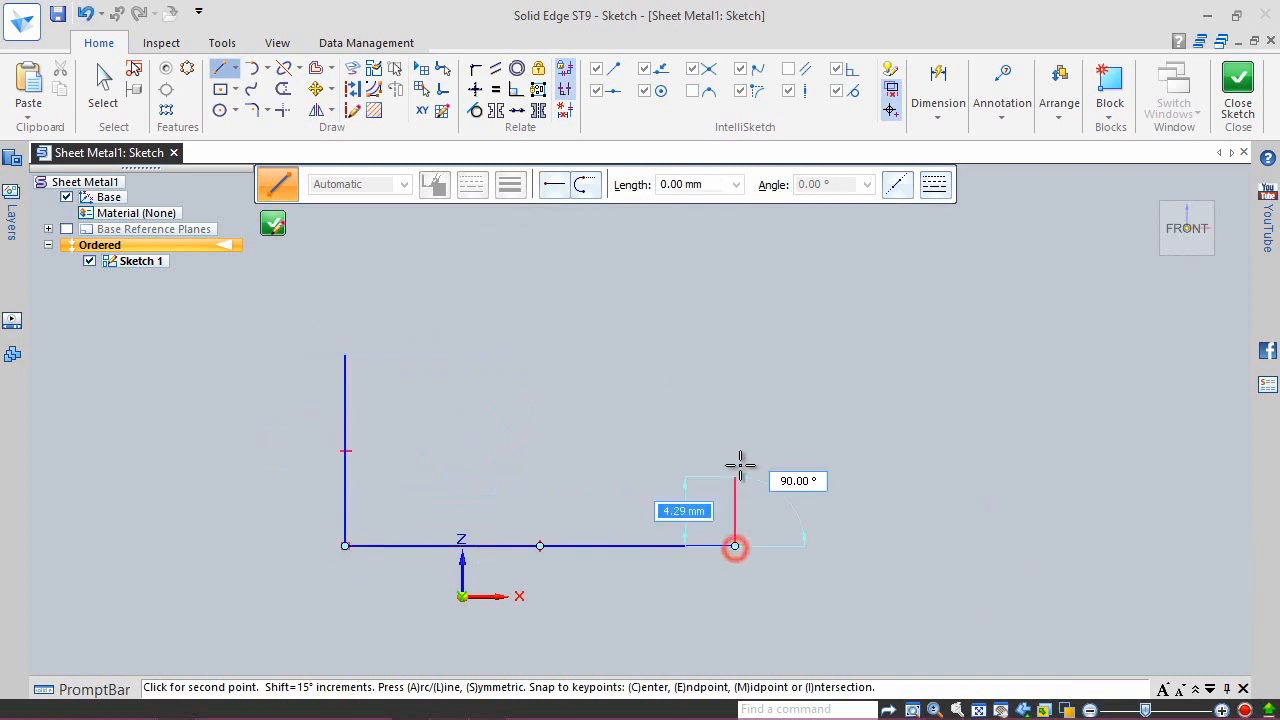
{"action": "left_click", "coordinate": [736, 352]}
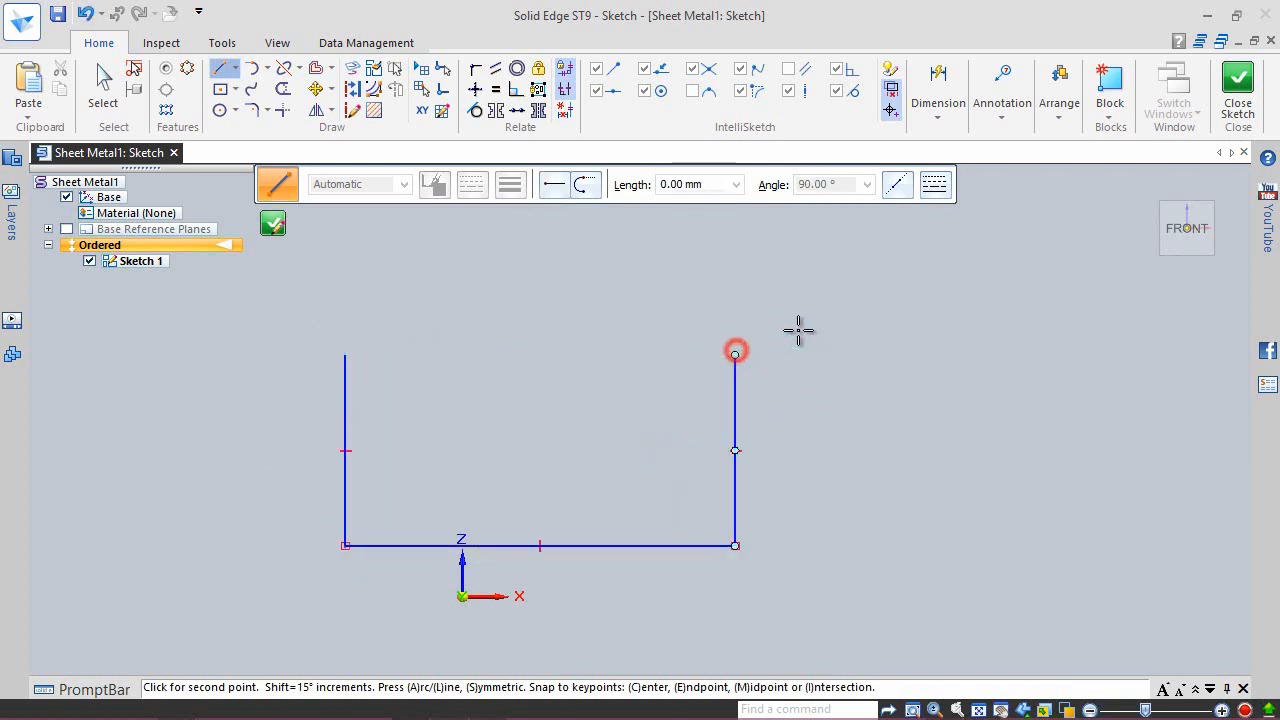
{"action": "right_click", "coordinate": [850, 320]}
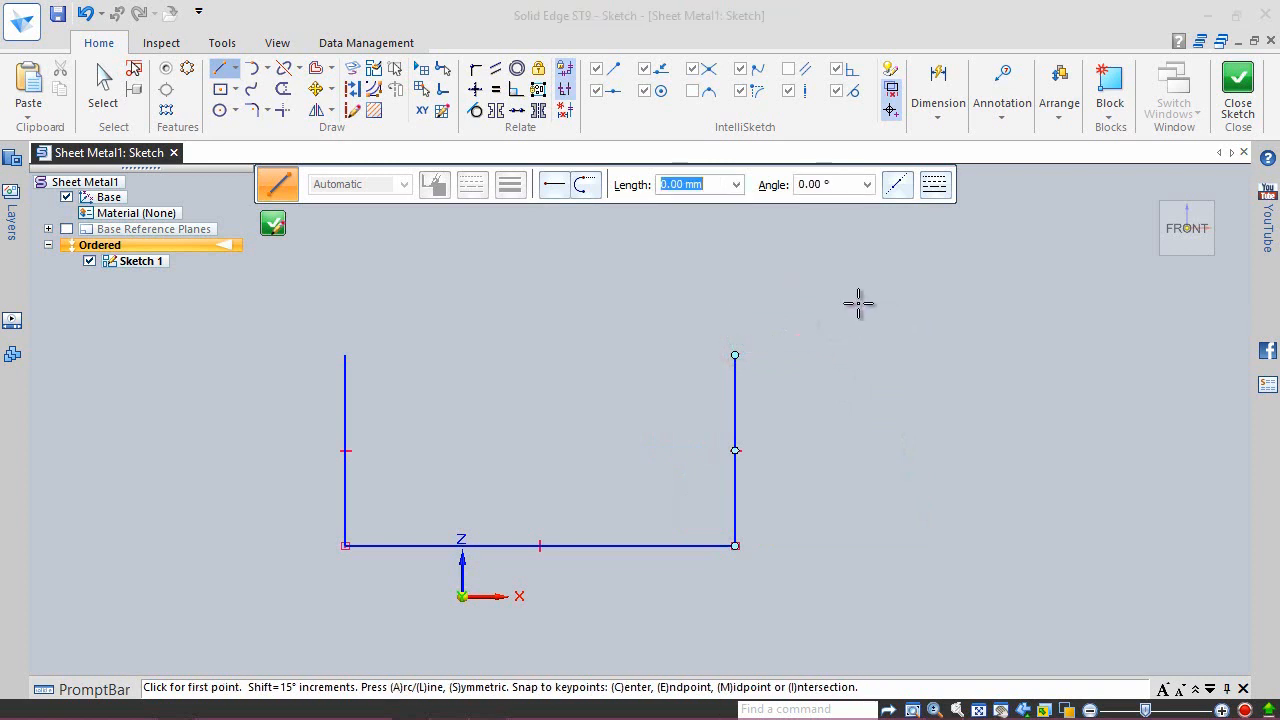
Step: Apply an Equal relation between the two vertical lines of the U profile
{"action": "left_click", "coordinate": [496, 92]}
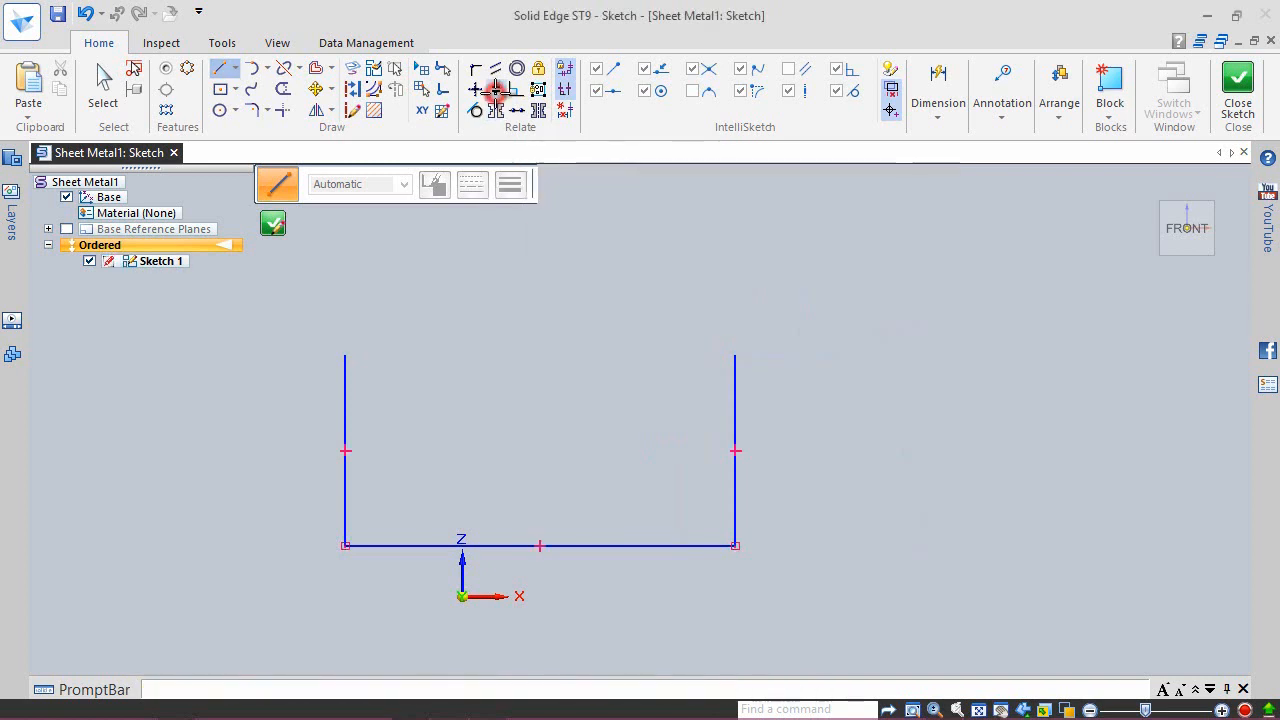
{"action": "left_click", "coordinate": [346, 404]}
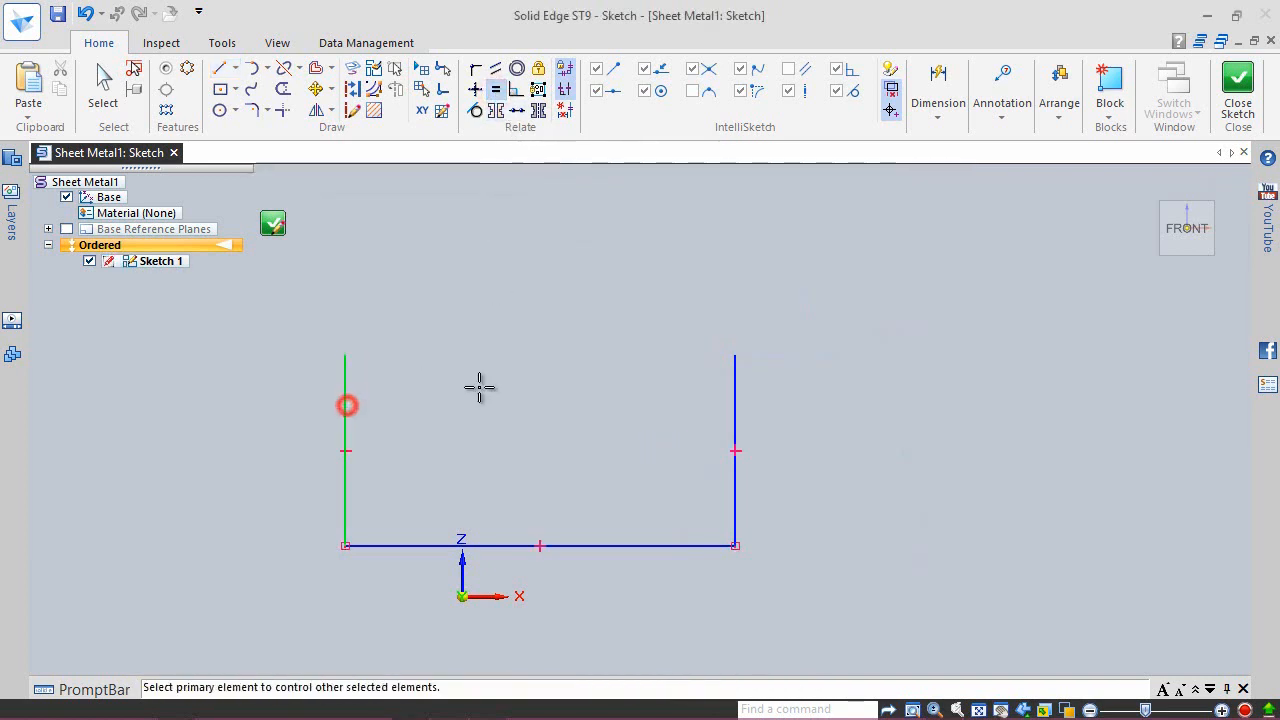
{"action": "left_click", "coordinate": [733, 393]}
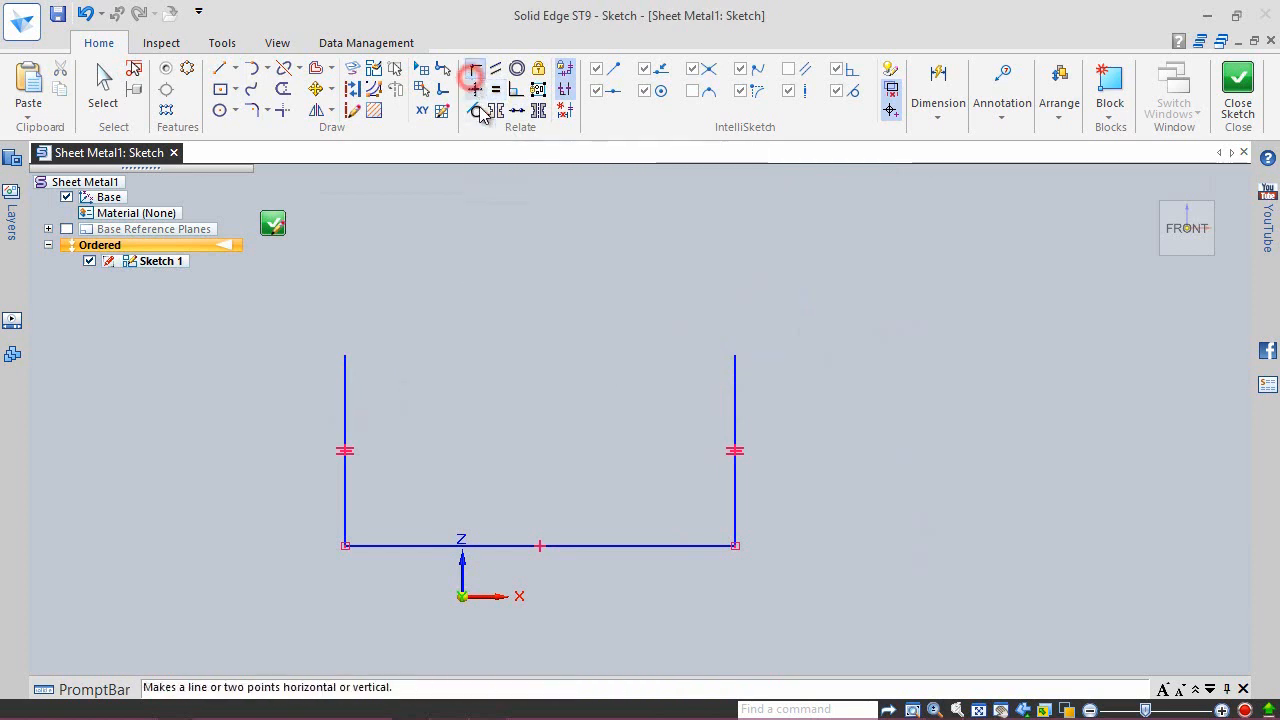
Step: Connect the midpoint of the horizontal base line to the origin
{"action": "left_click", "coordinate": [475, 70]}
{"action": "left_click", "coordinate": [539, 546]}
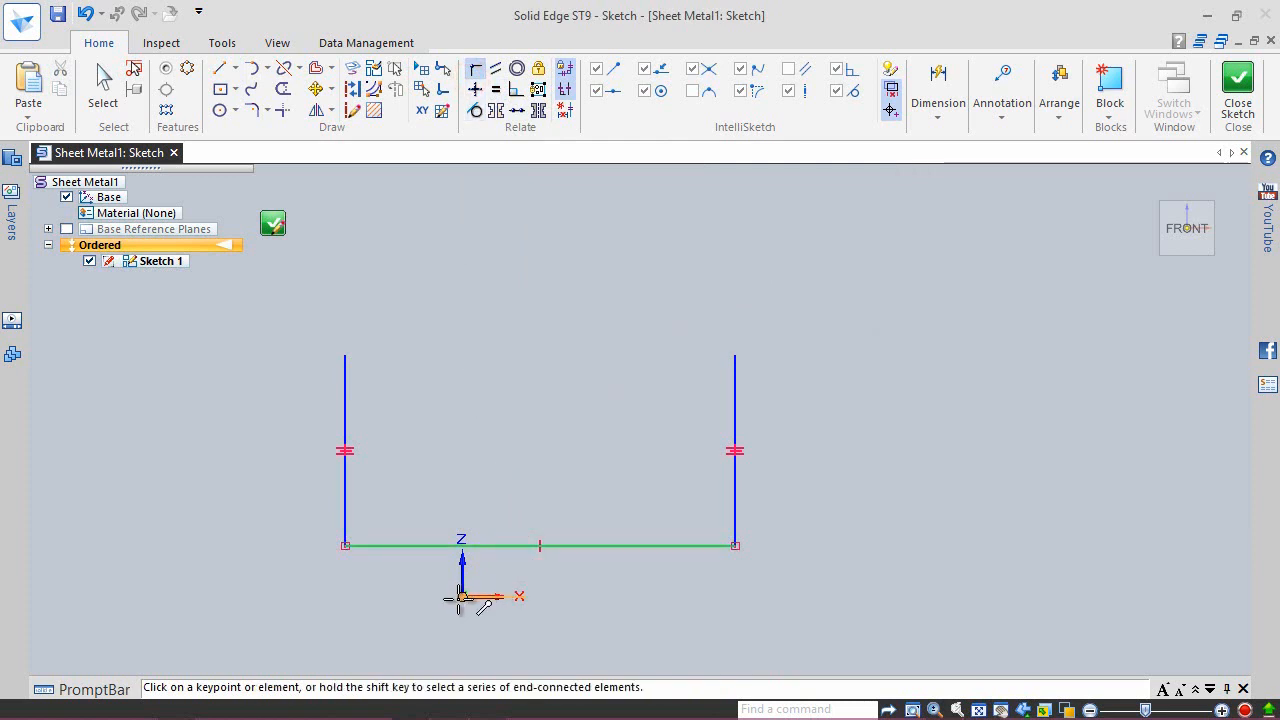
{"action": "left_click", "coordinate": [461, 597]}
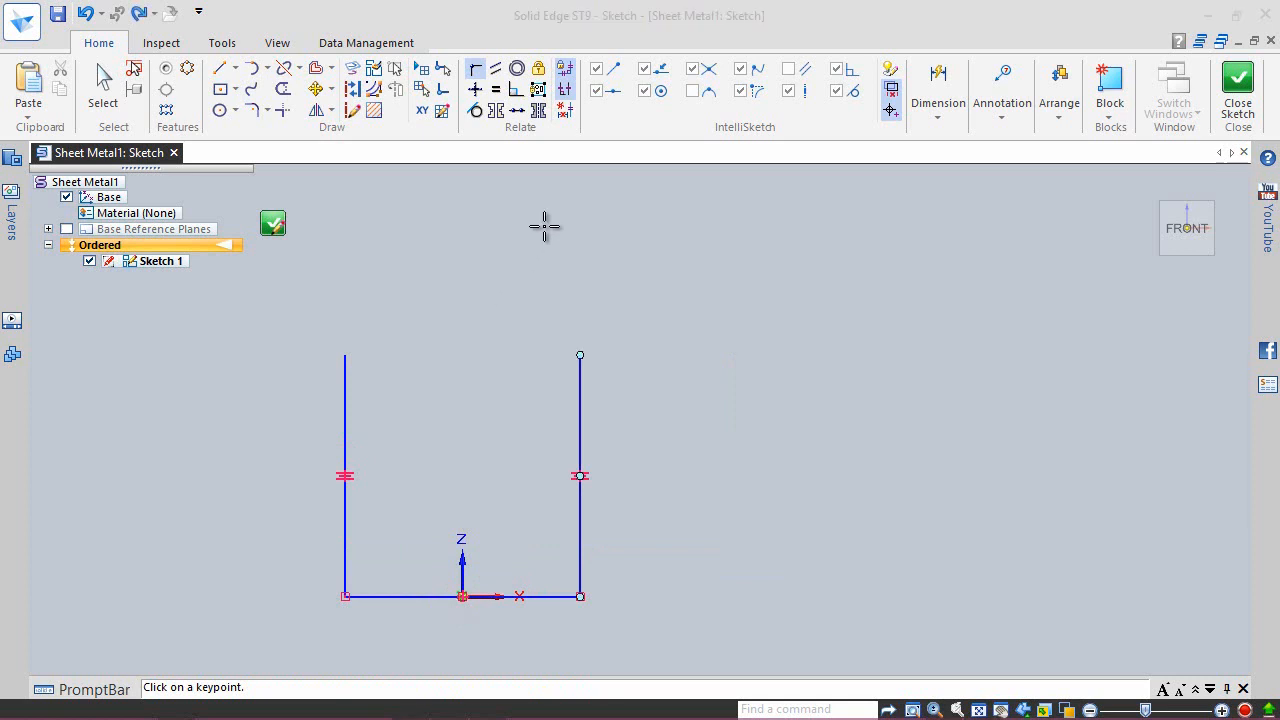
Step: Place a Smart Dimension below the horizontal base line and set its length to 180 mm
{"action": "right_click_drag", "start_coordinate": [544, 226], "coordinate": [506, 188]}
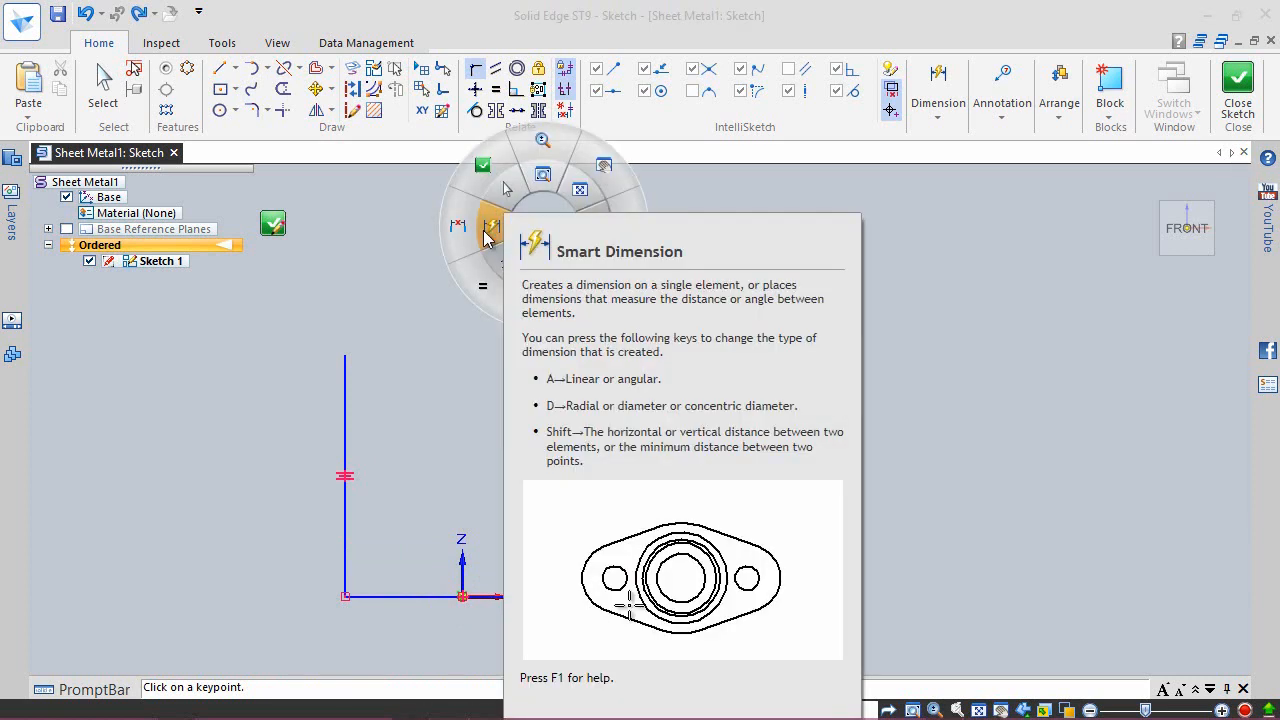
{"action": "left_click", "coordinate": [483, 237]}
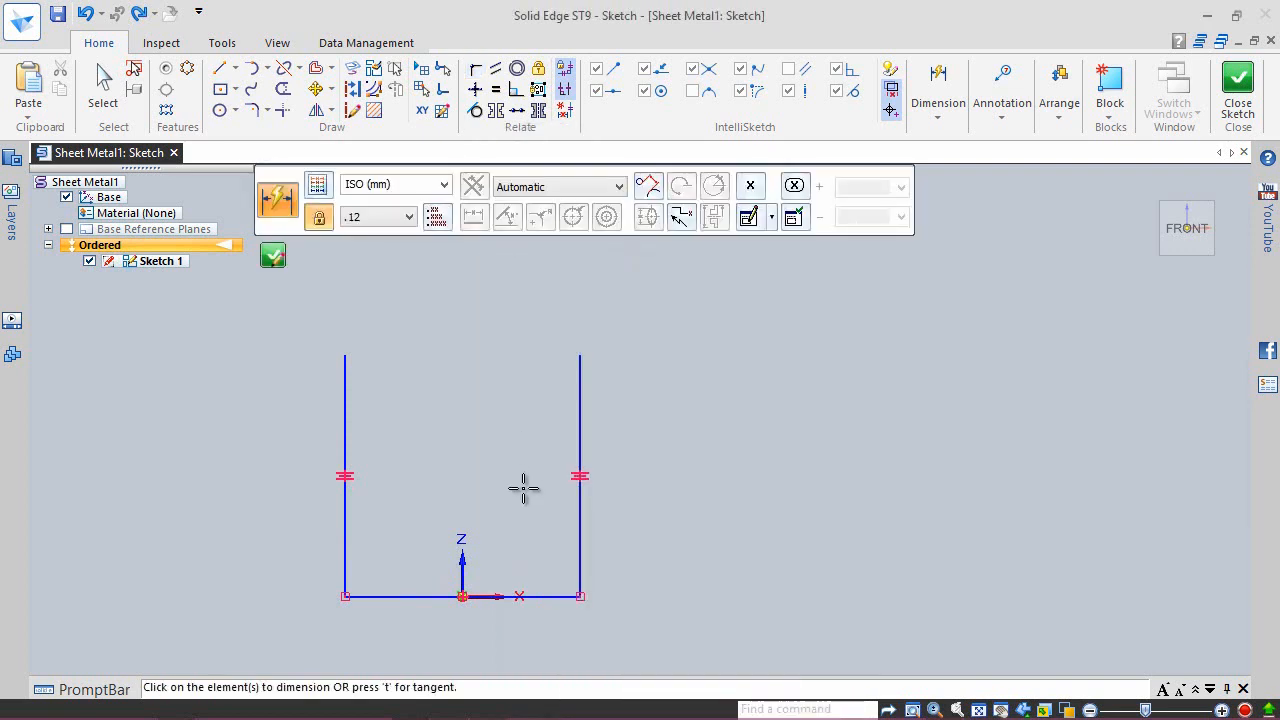
{"action": "left_click", "coordinate": [551, 595]}
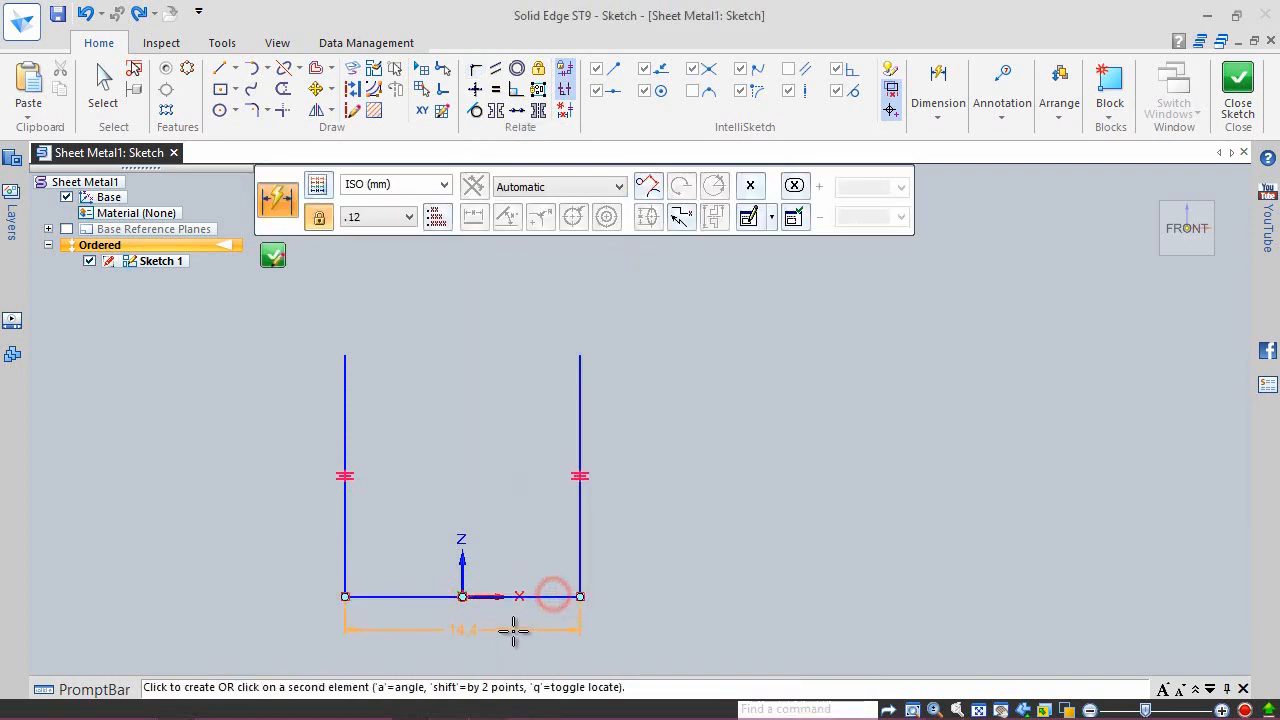
{"action": "left_click", "coordinate": [506, 632]}
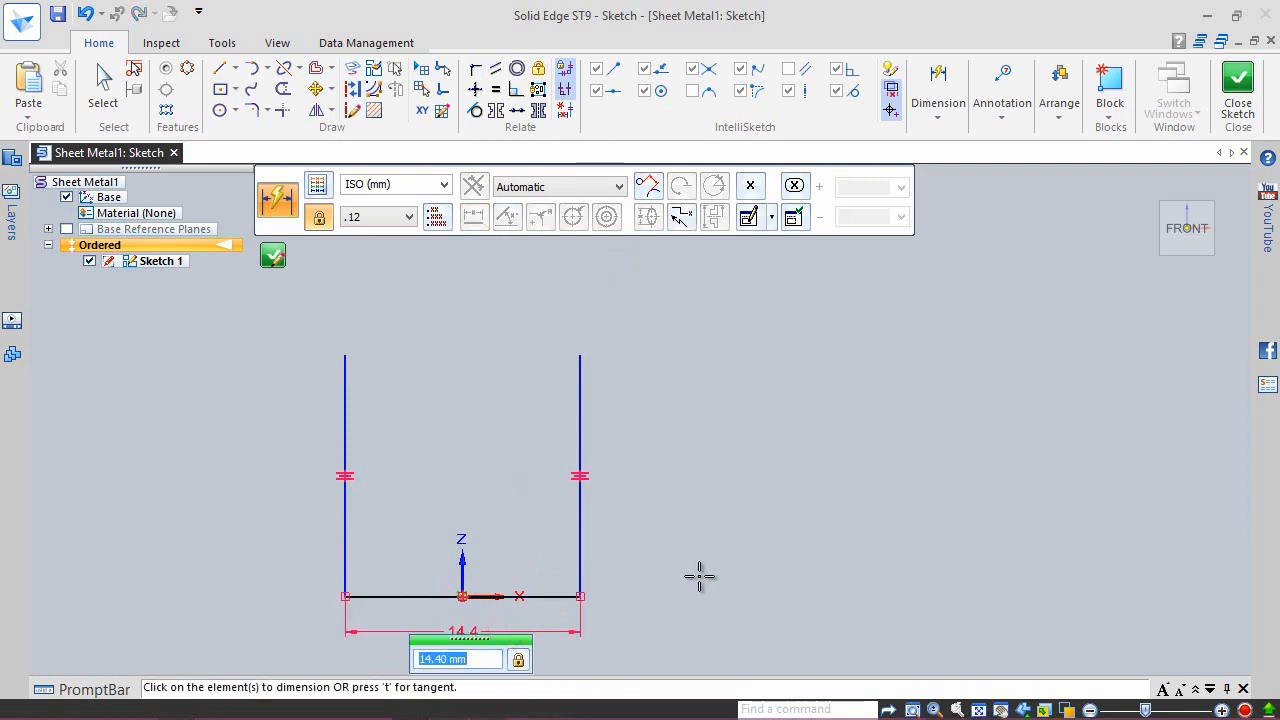
{"action": "type", "text": "180"}
{"action": "key", "text": "Return"}
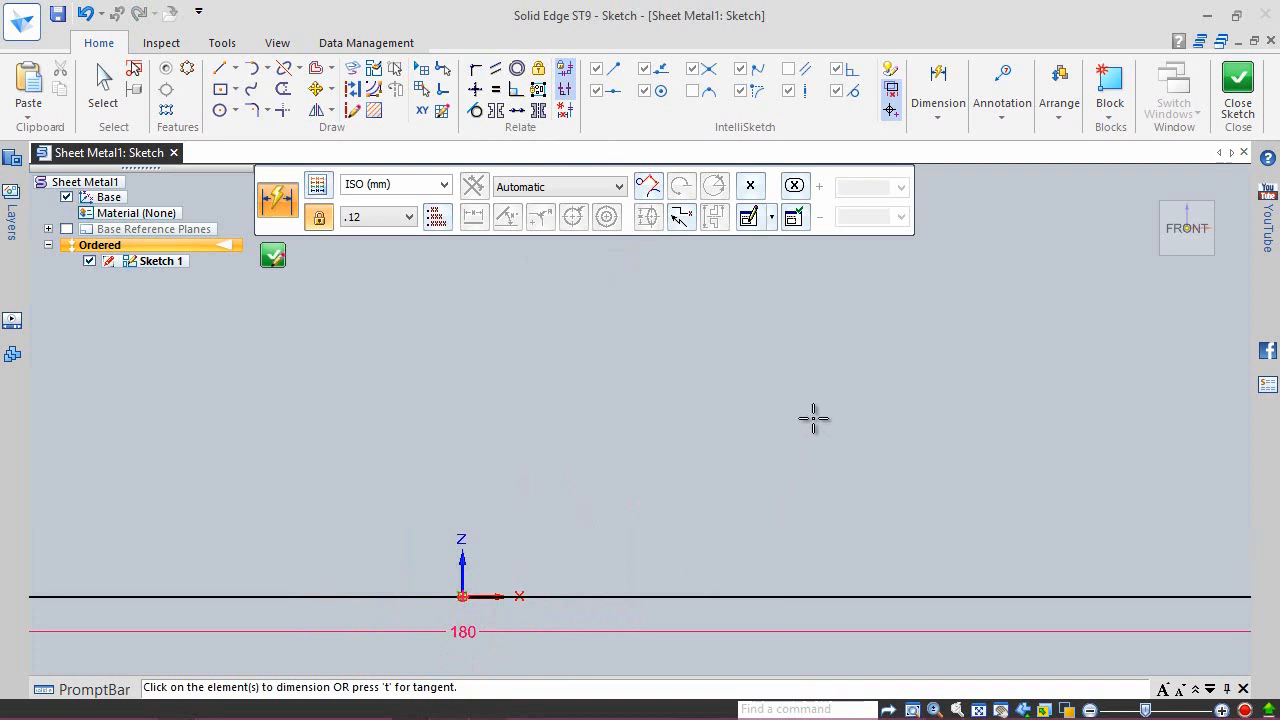
Step: Dimension the right vertical line of the profile and set its length to 80 mm
{"action": "right_click_drag", "start_coordinate": [813, 418], "coordinate": [773, 379]}
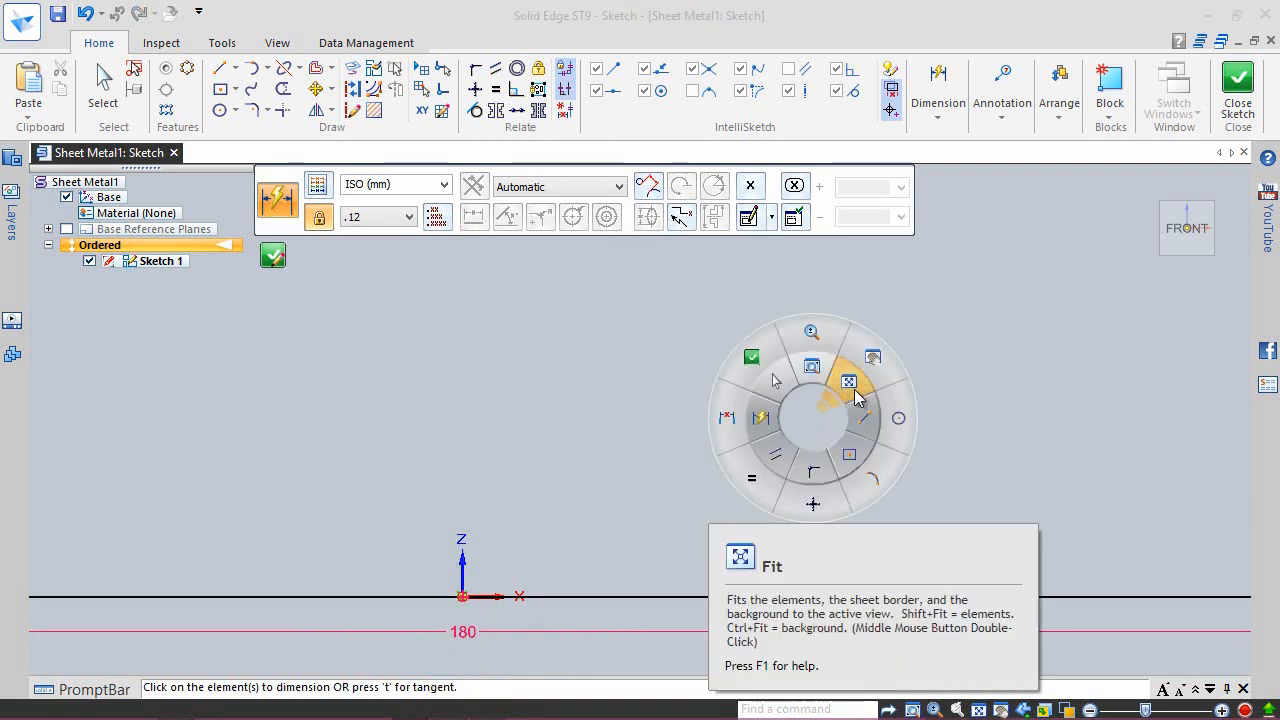
{"action": "left_click", "coordinate": [852, 393]}
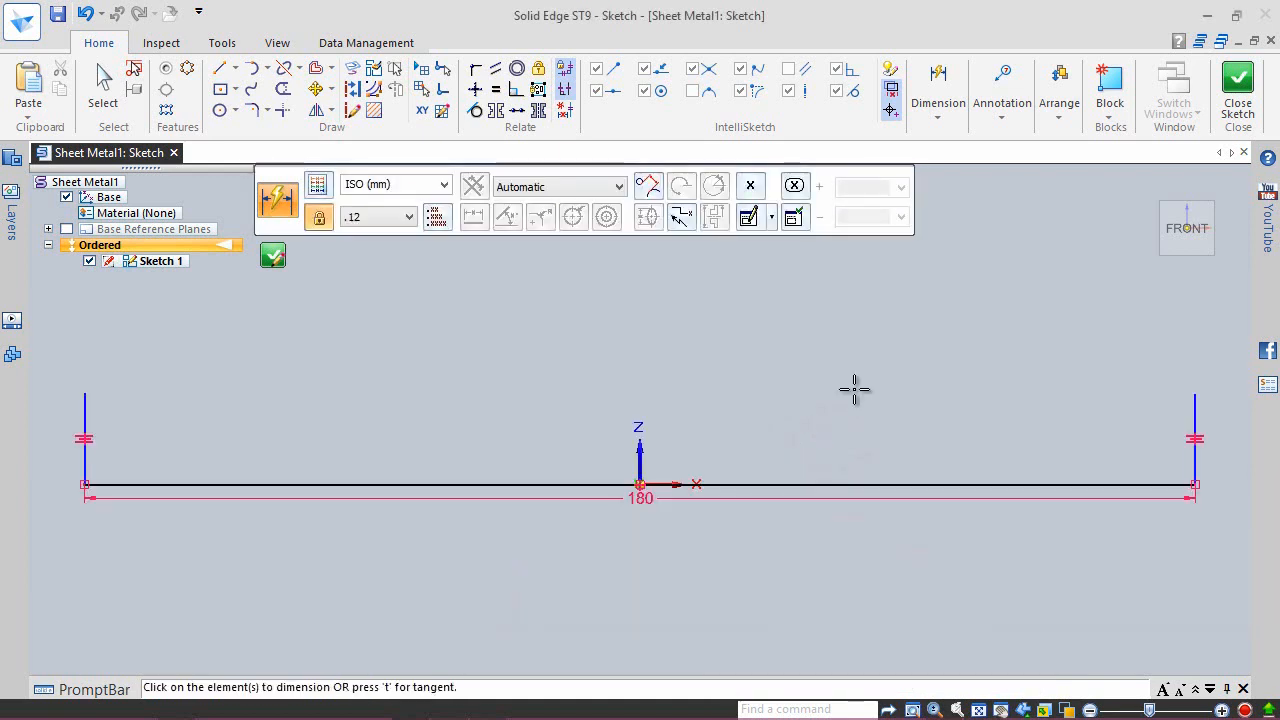
{"action": "left_click", "coordinate": [1195, 412]}
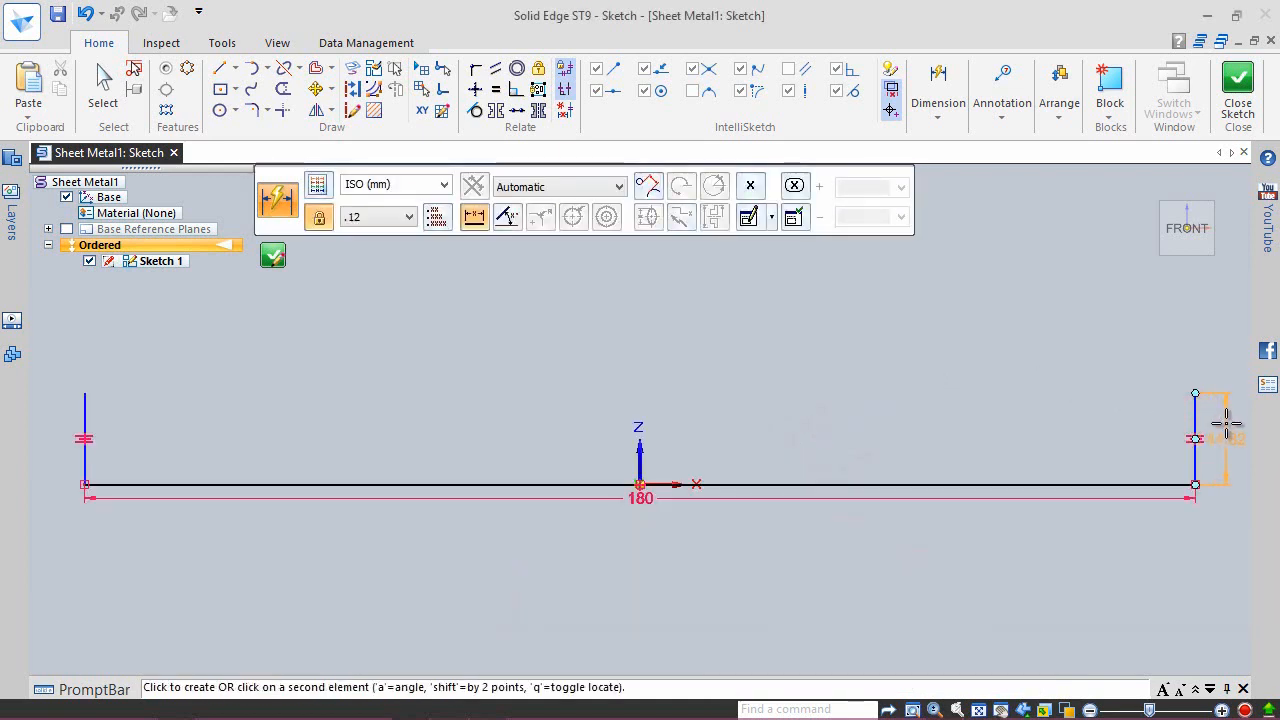
{"action": "left_click", "coordinate": [1226, 424]}
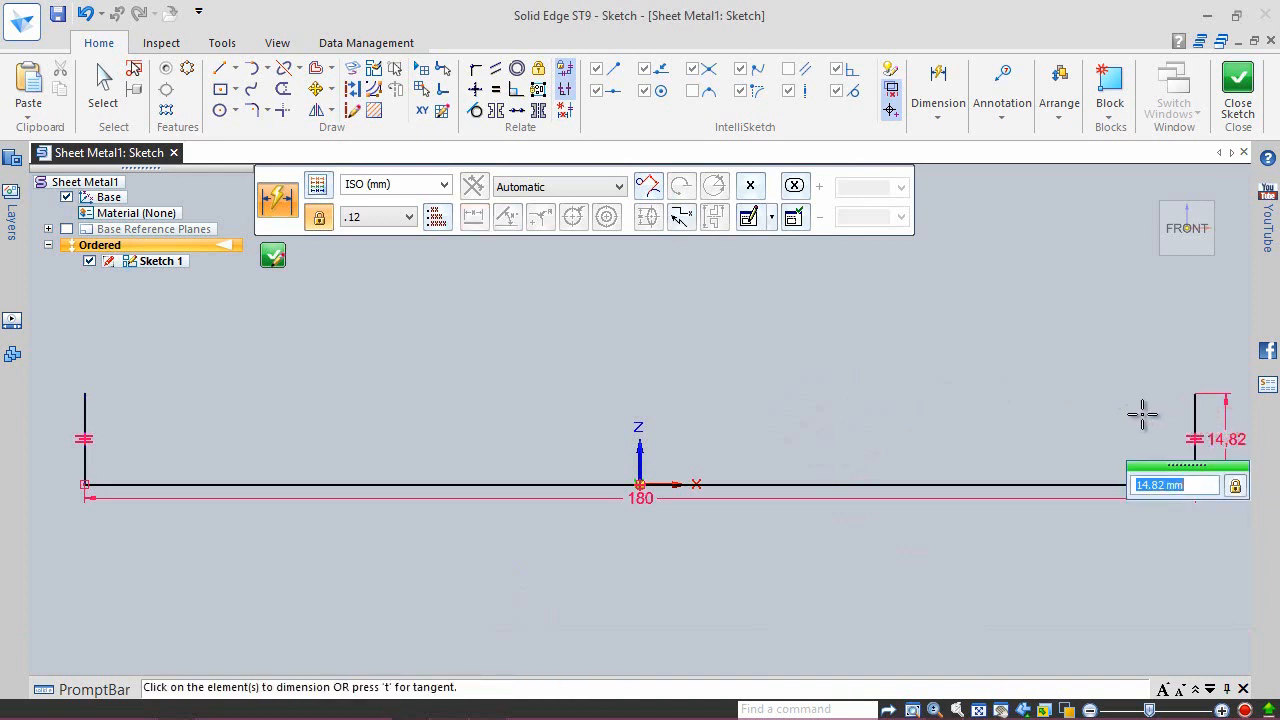
{"action": "type", "text": "80"}
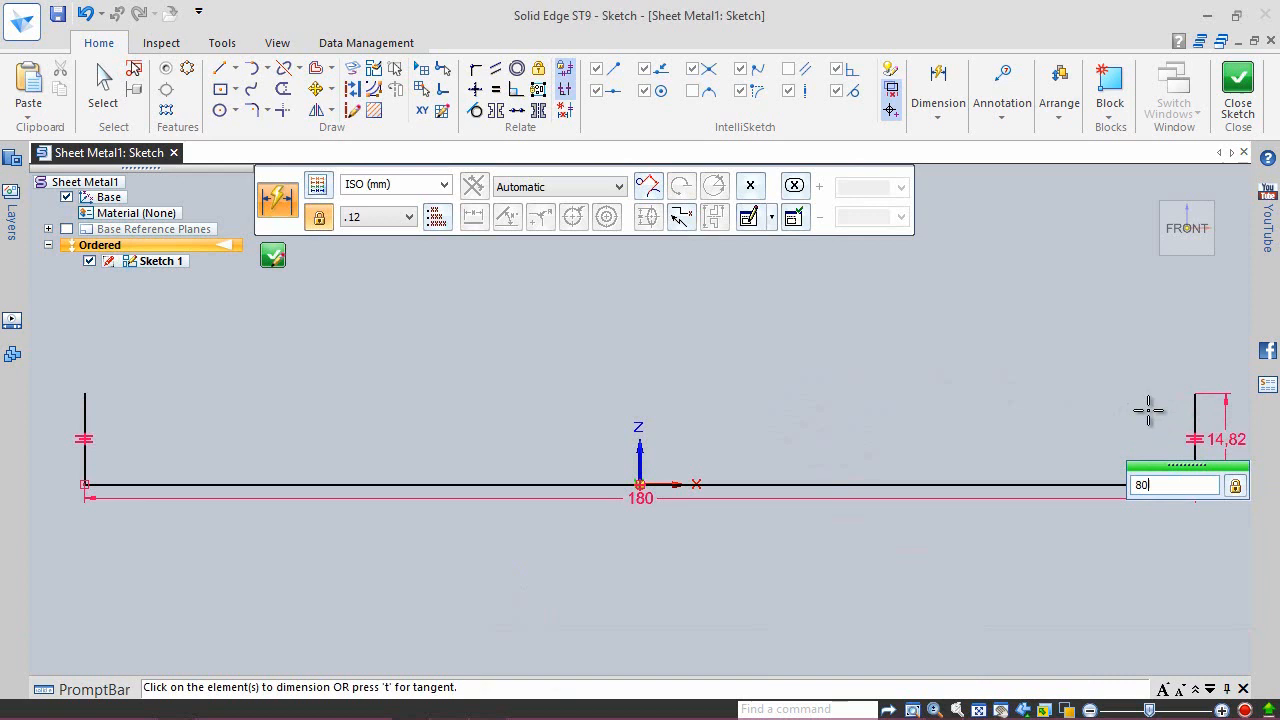
{"action": "key", "text": "Return"}
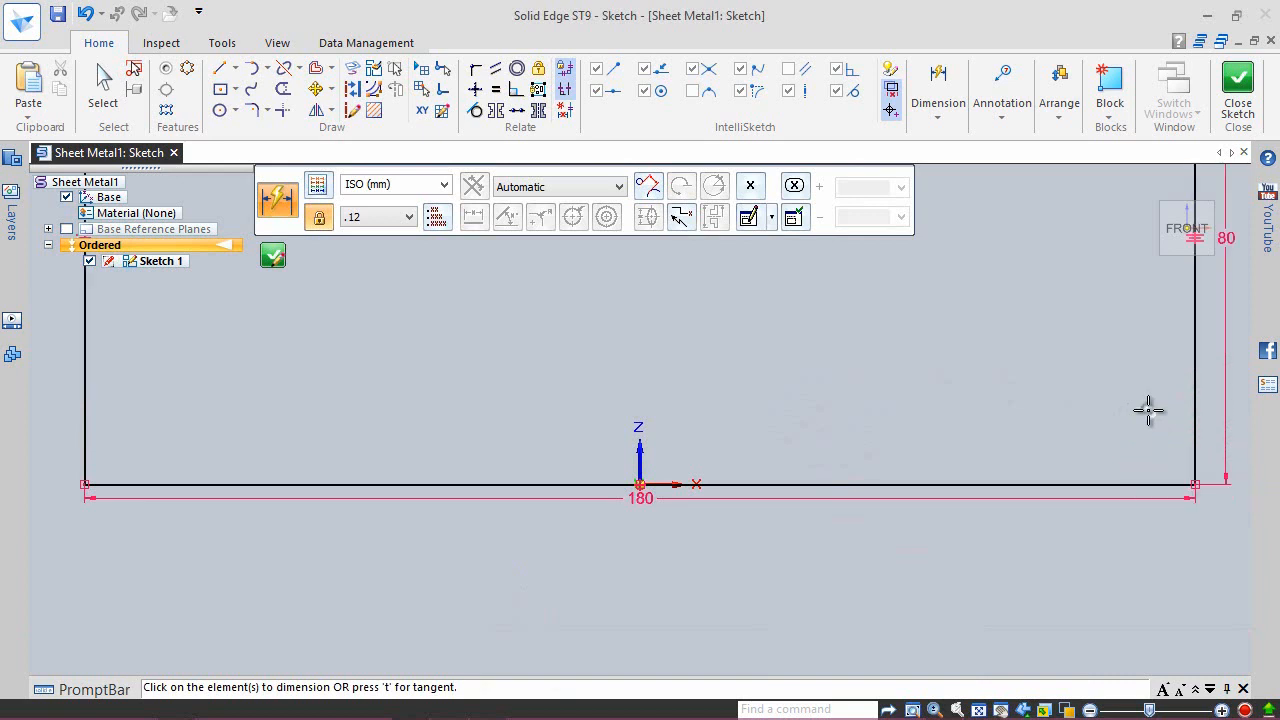
{"action": "right_click", "coordinate": [1148, 410]}
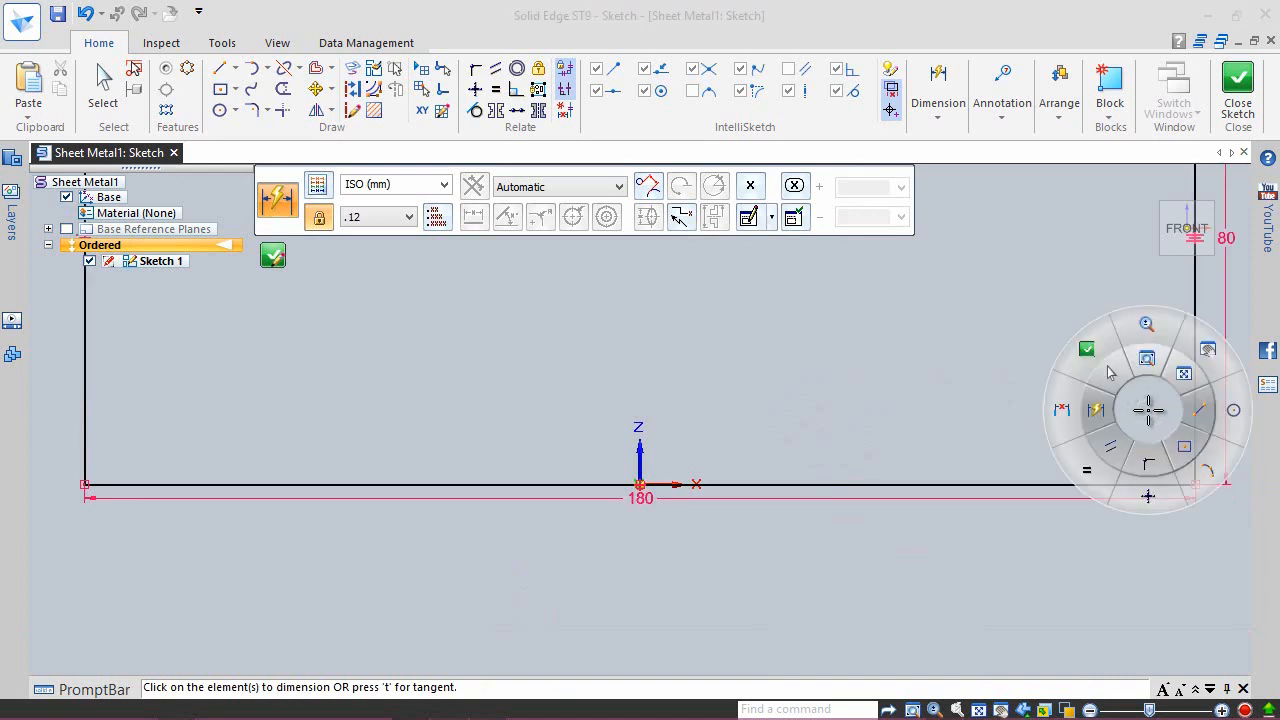
{"action": "left_click", "coordinate": [1178, 390]}
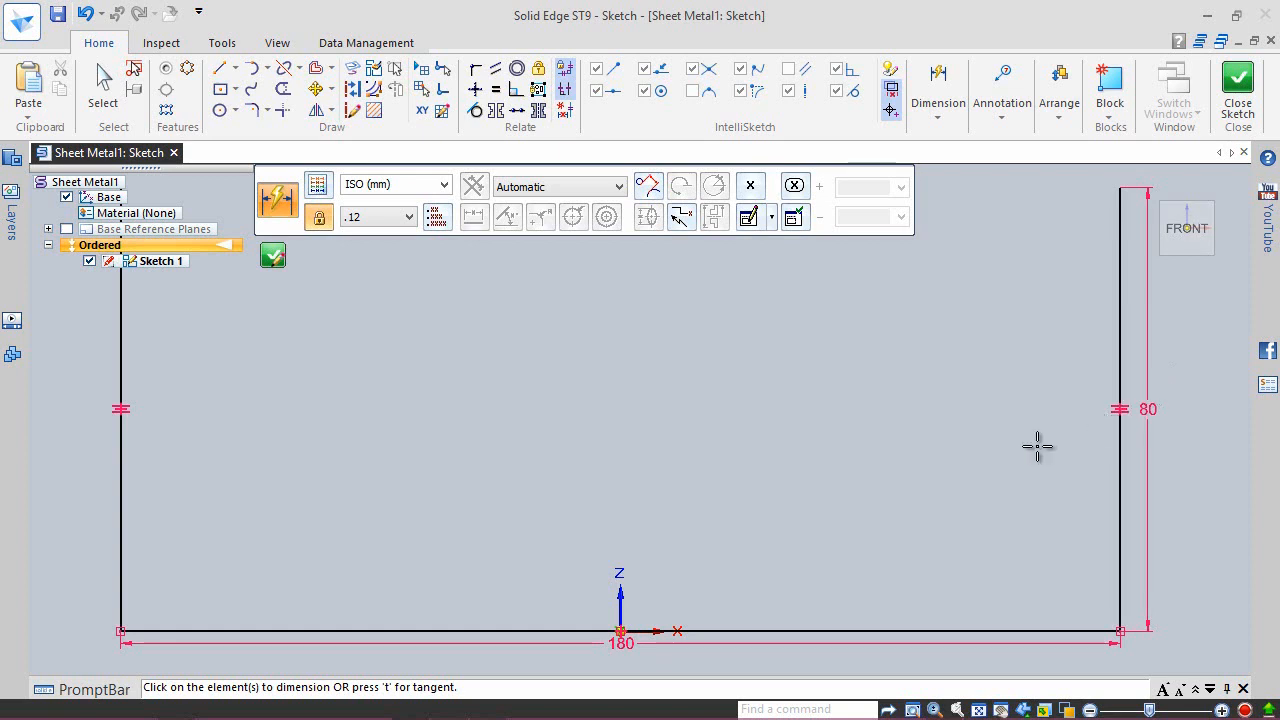
{"action": "right_click", "coordinate": [965, 328]}
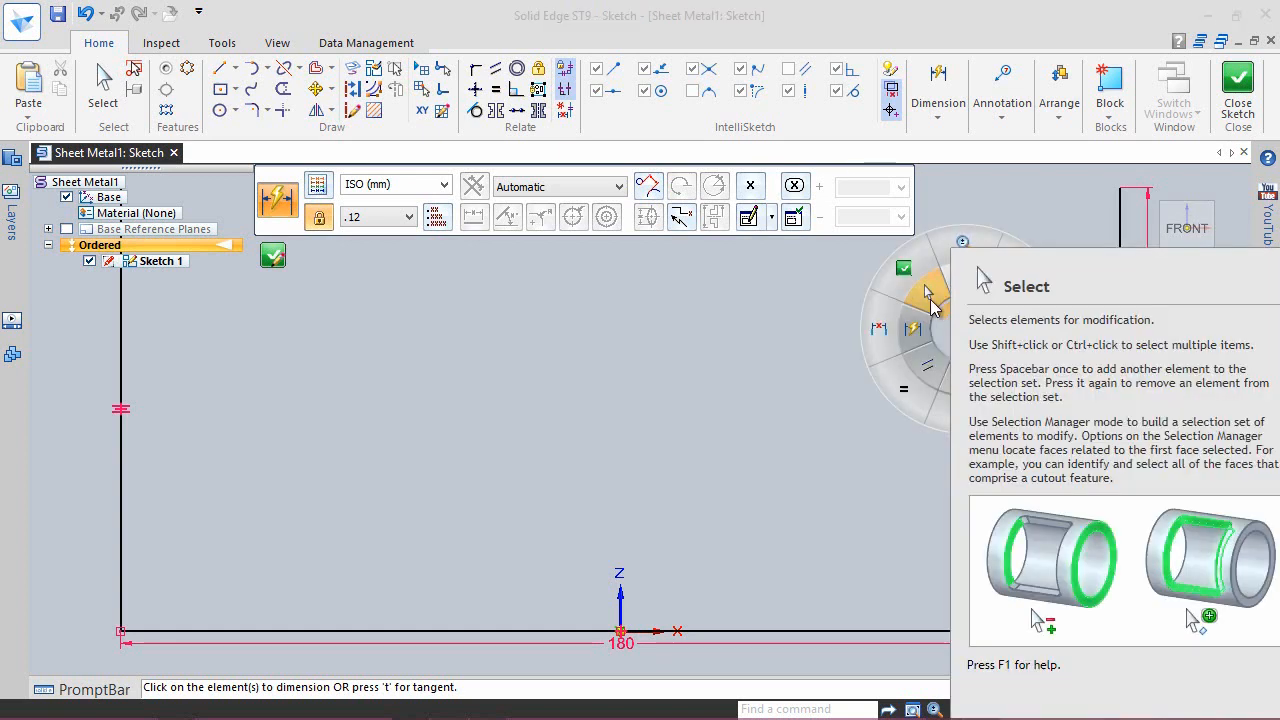
{"action": "left_click", "coordinate": [930, 300]}
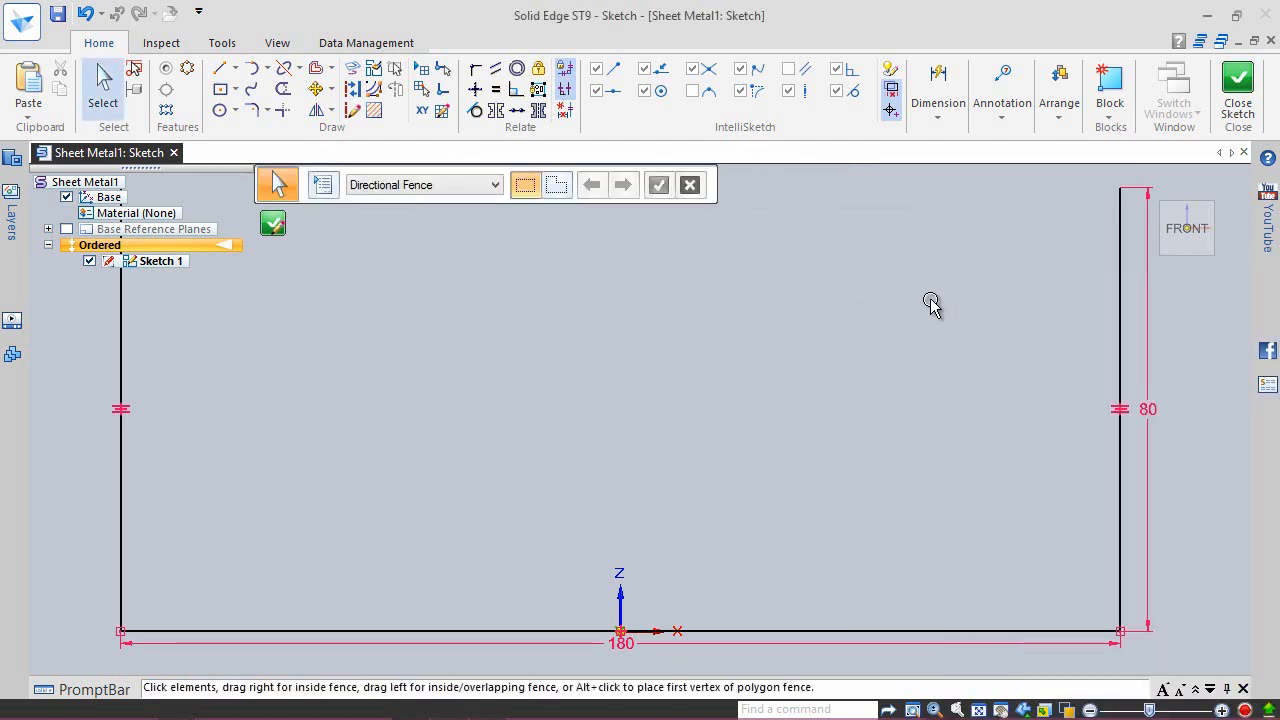
Step: Modify the ISO (mm) dimension style to use a period delimiter with trailing zeros on and leading zeros off, and apply it
{"action": "left_click", "coordinate": [937, 117]}
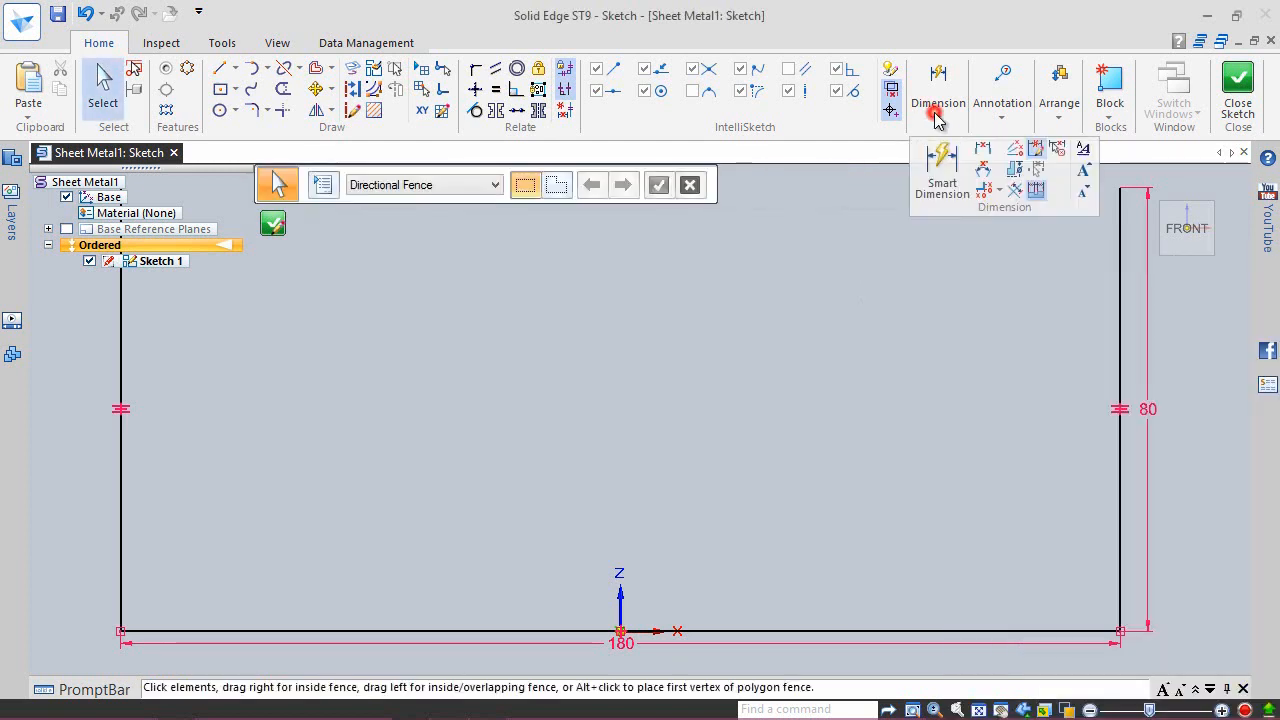
{"action": "left_click", "coordinate": [1083, 152]}
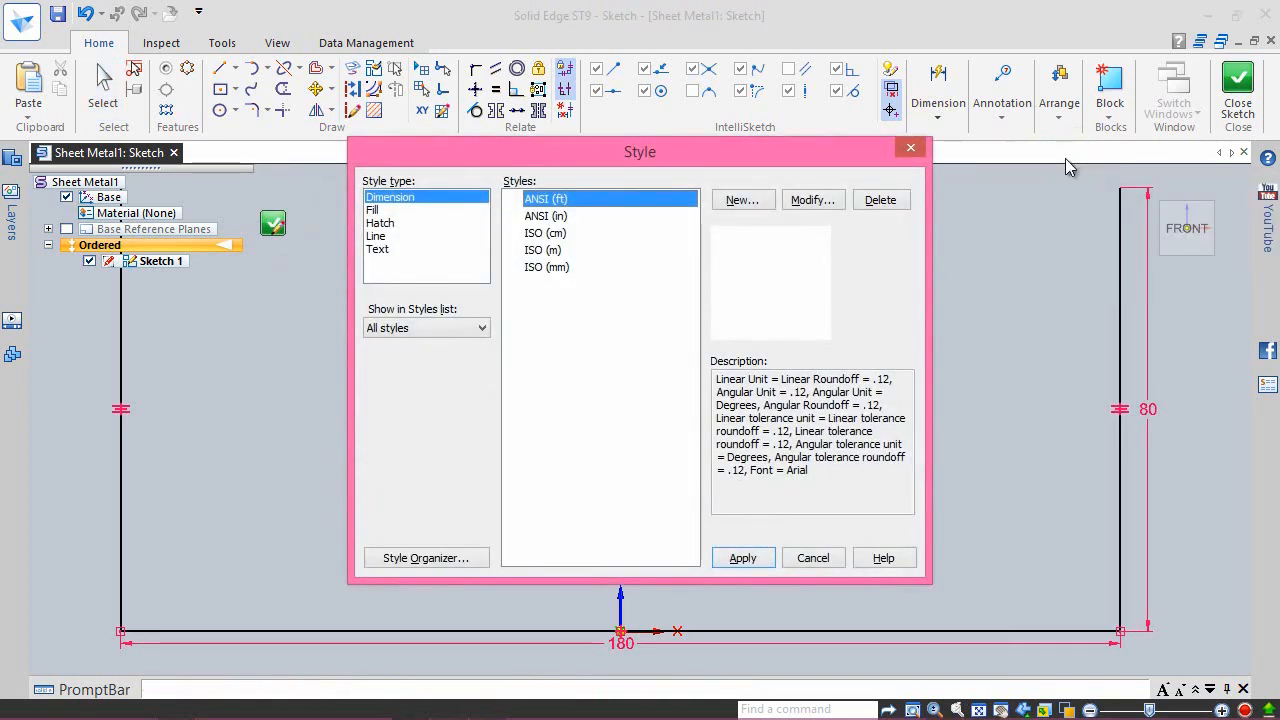
{"action": "left_click", "coordinate": [556, 272]}
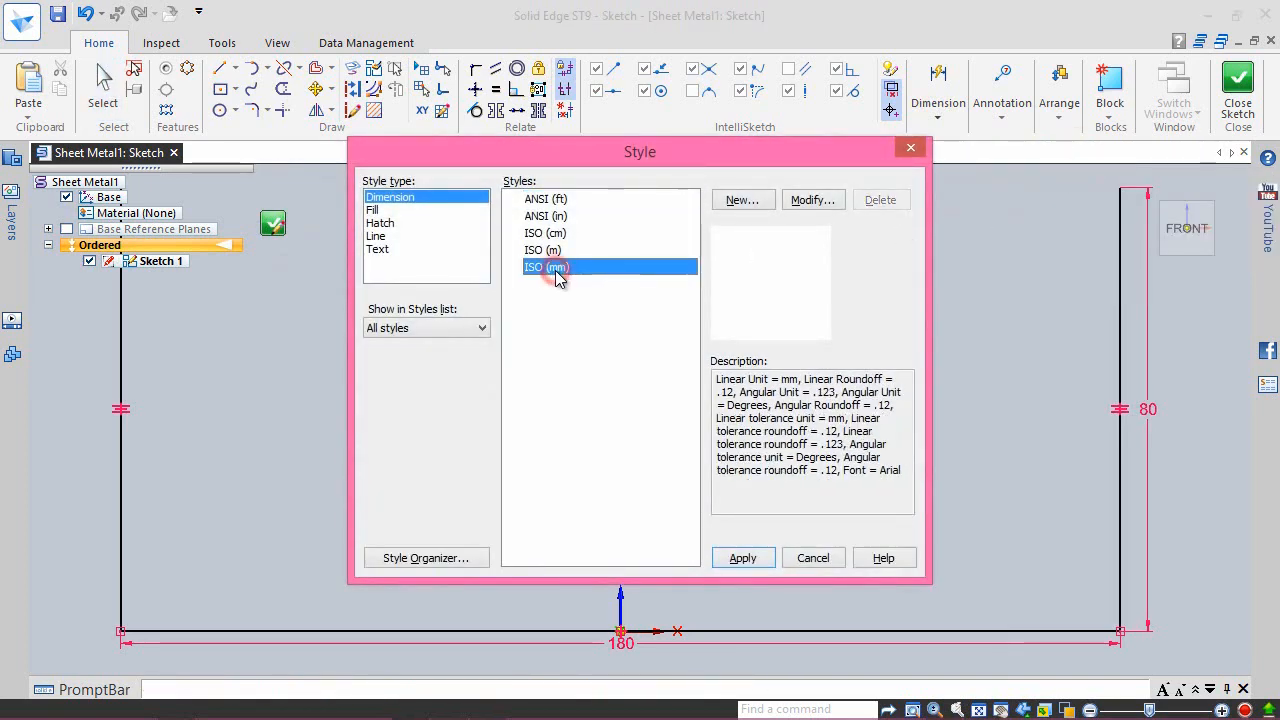
{"action": "left_click", "coordinate": [811, 200]}
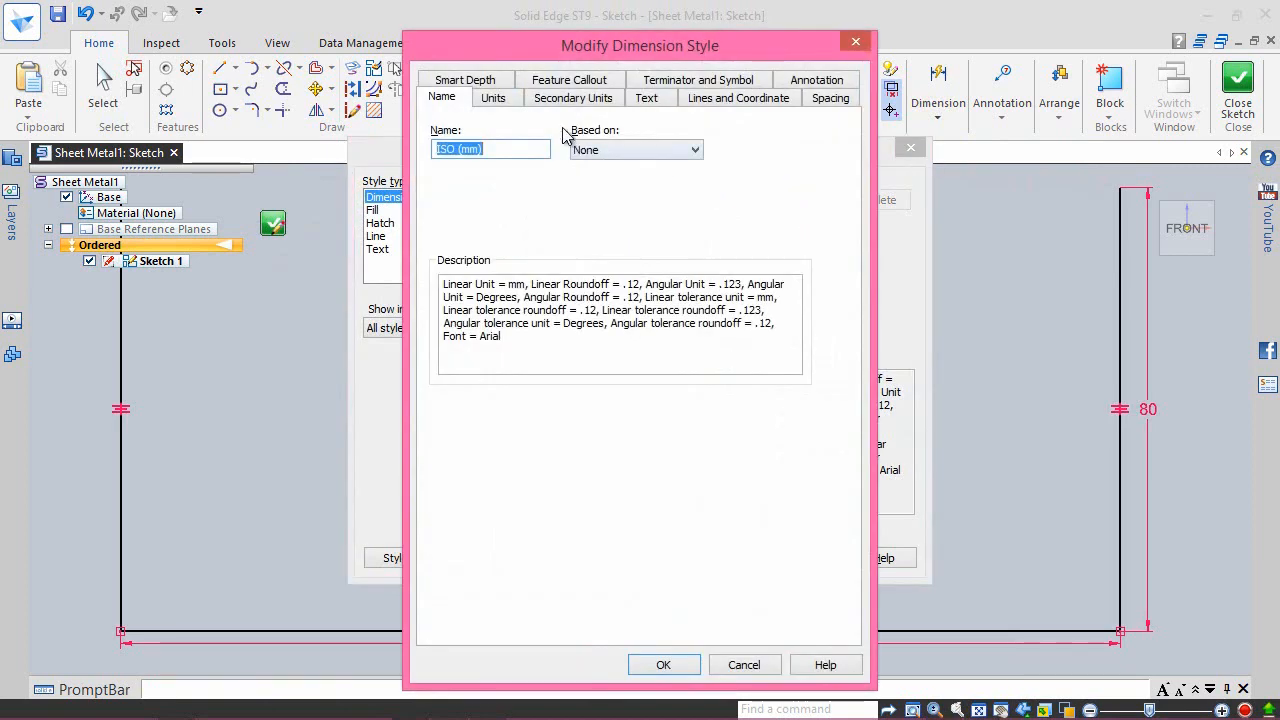
{"action": "left_click", "coordinate": [496, 99]}
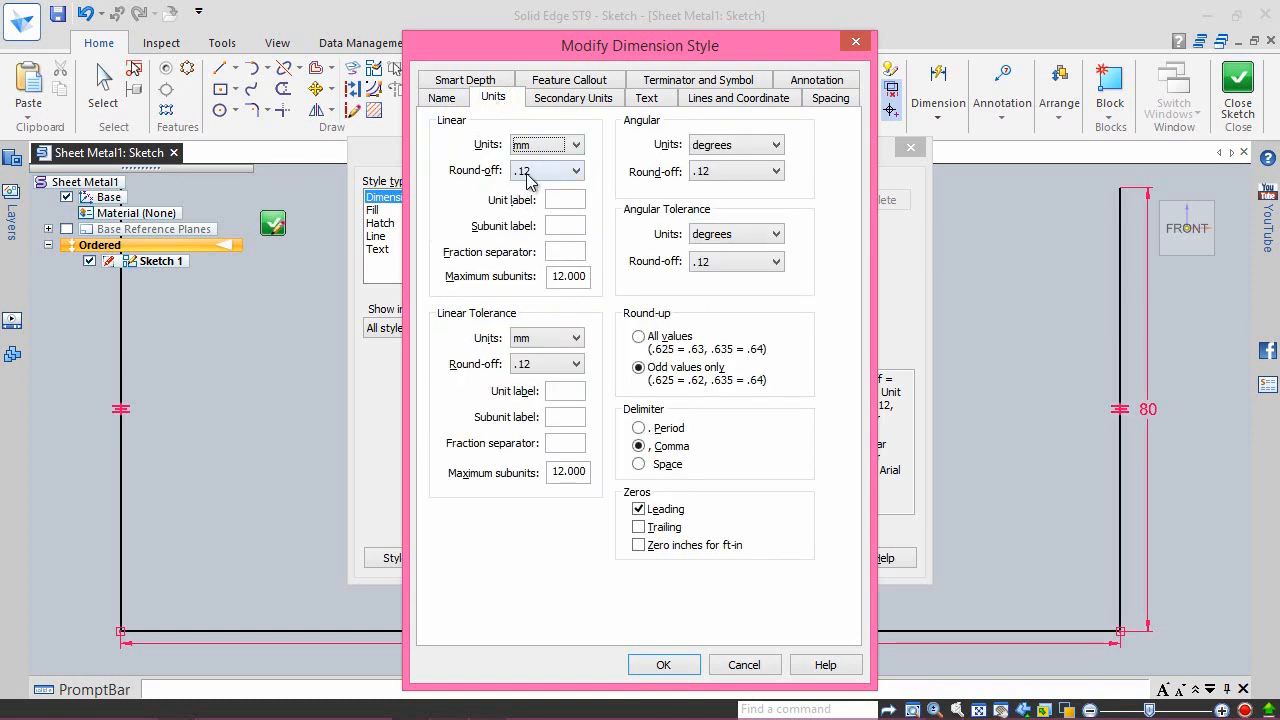
{"action": "left_click", "coordinate": [638, 428]}
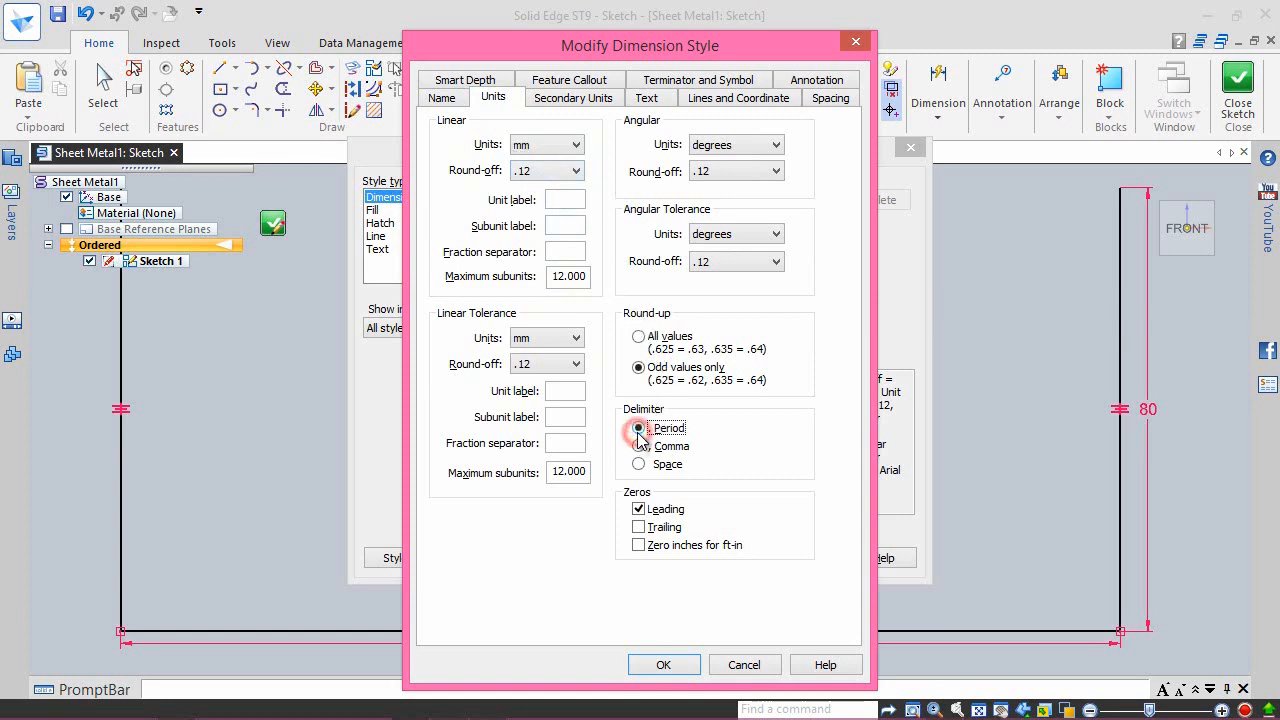
{"action": "left_click", "coordinate": [638, 509]}
{"action": "left_click", "coordinate": [638, 527]}
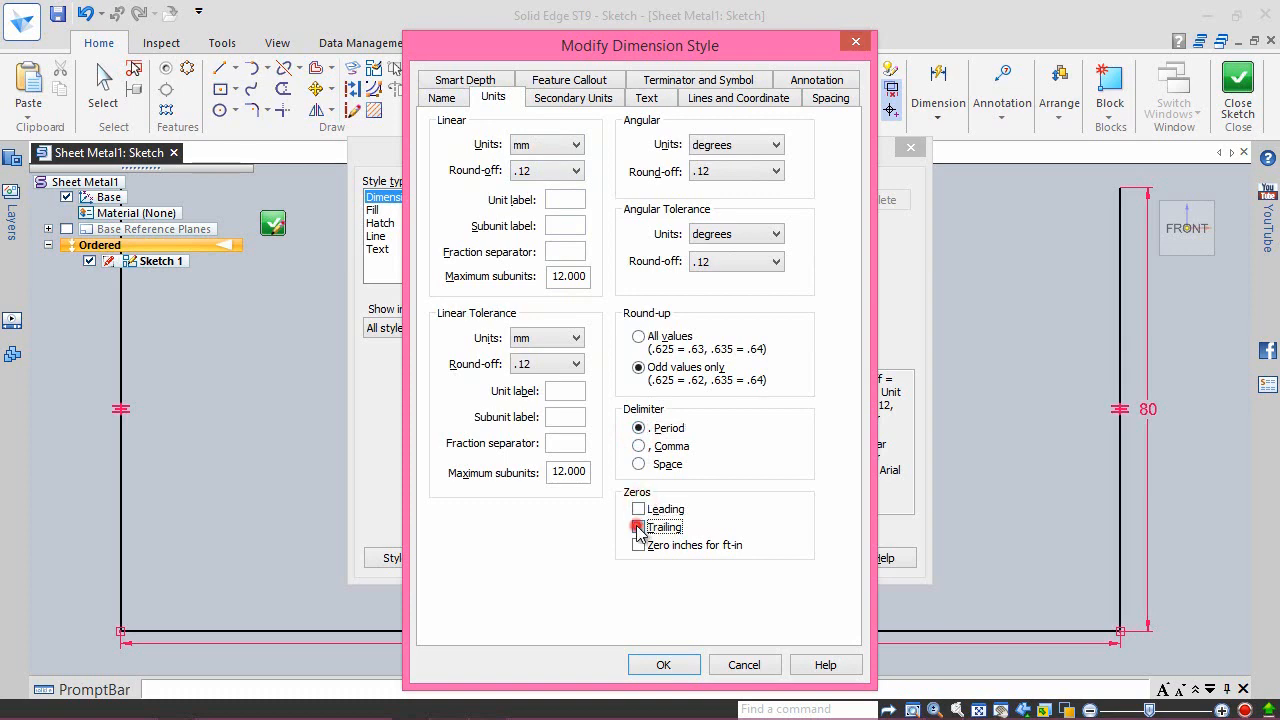
{"action": "left_click", "coordinate": [663, 665]}
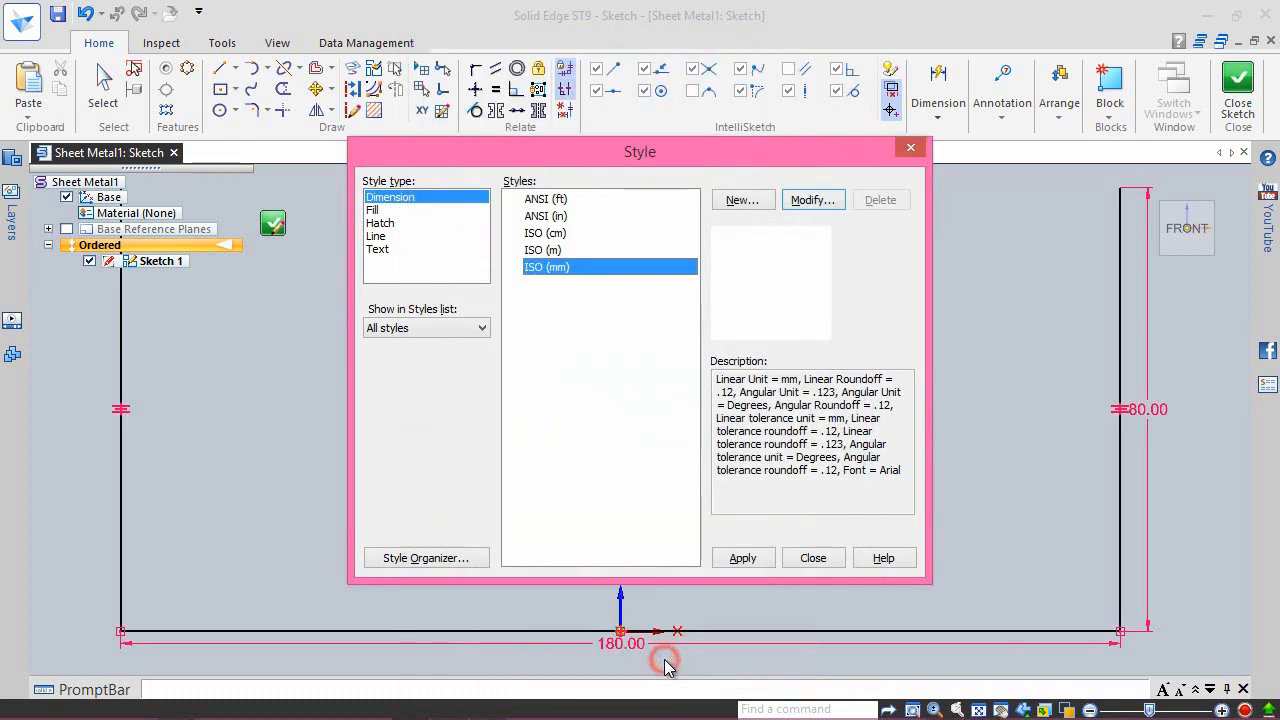
{"action": "left_click", "coordinate": [742, 558]}
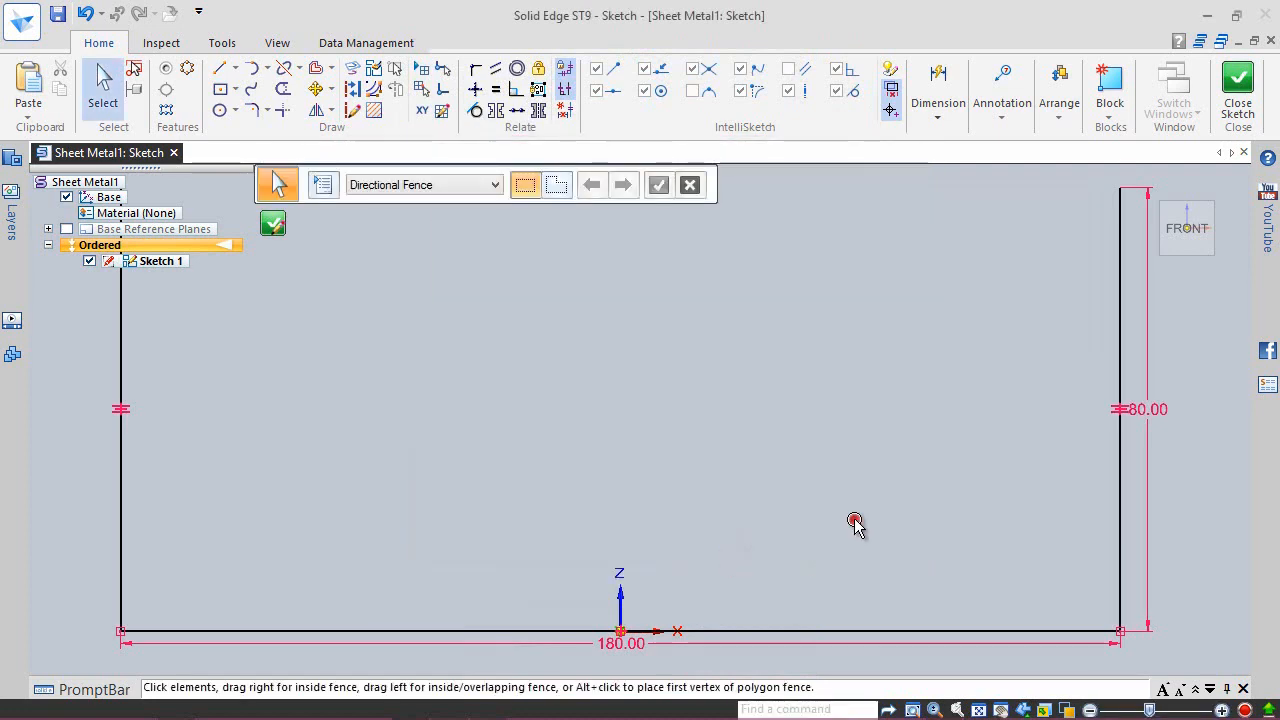
Step: Move the vertical 80 mm and horizontal 180 mm dimensions farther away from the U profile
{"action": "left_click", "coordinate": [1148, 410]}
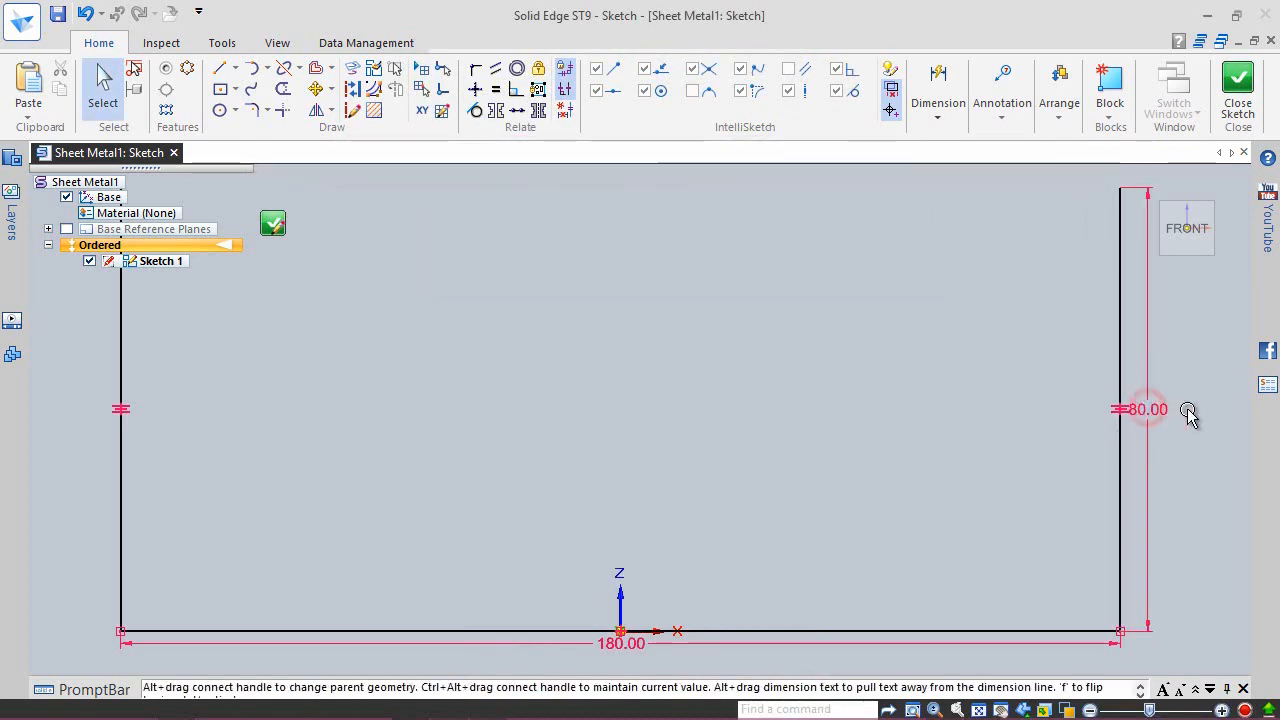
{"action": "left_click_drag", "start_coordinate": [1188, 410], "coordinate": [1195, 409]}
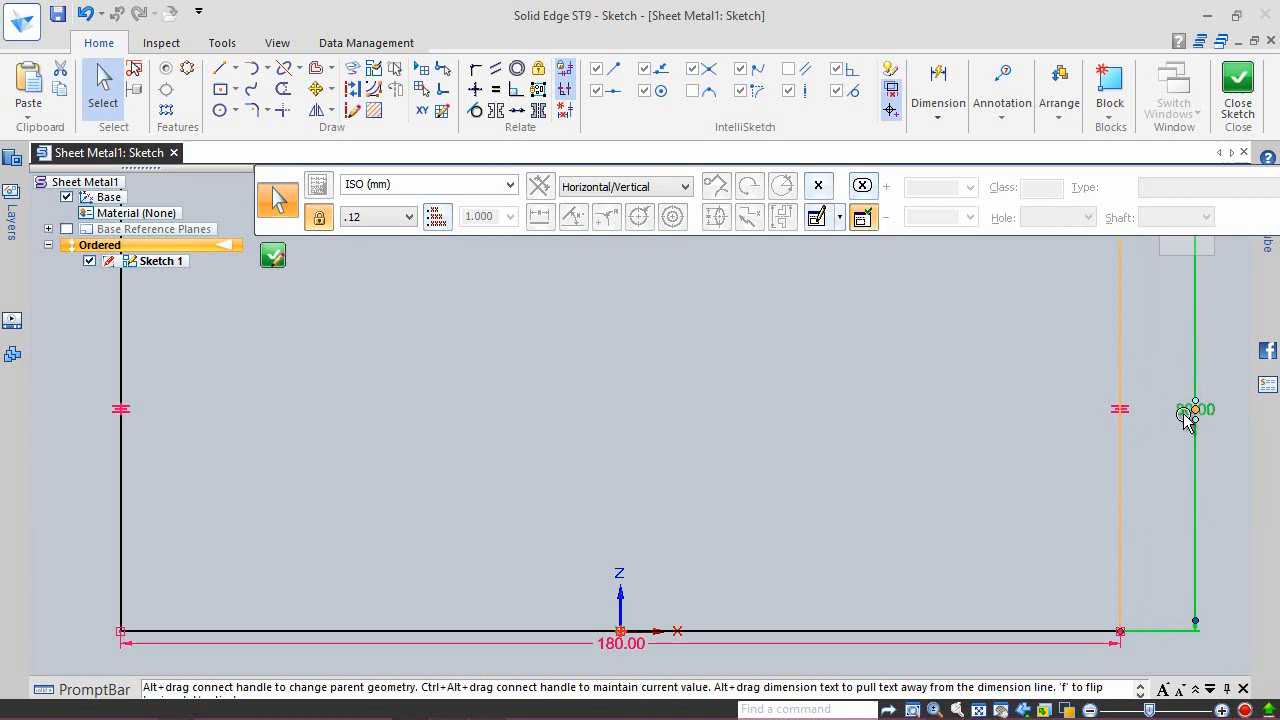
{"action": "left_click", "coordinate": [785, 486]}
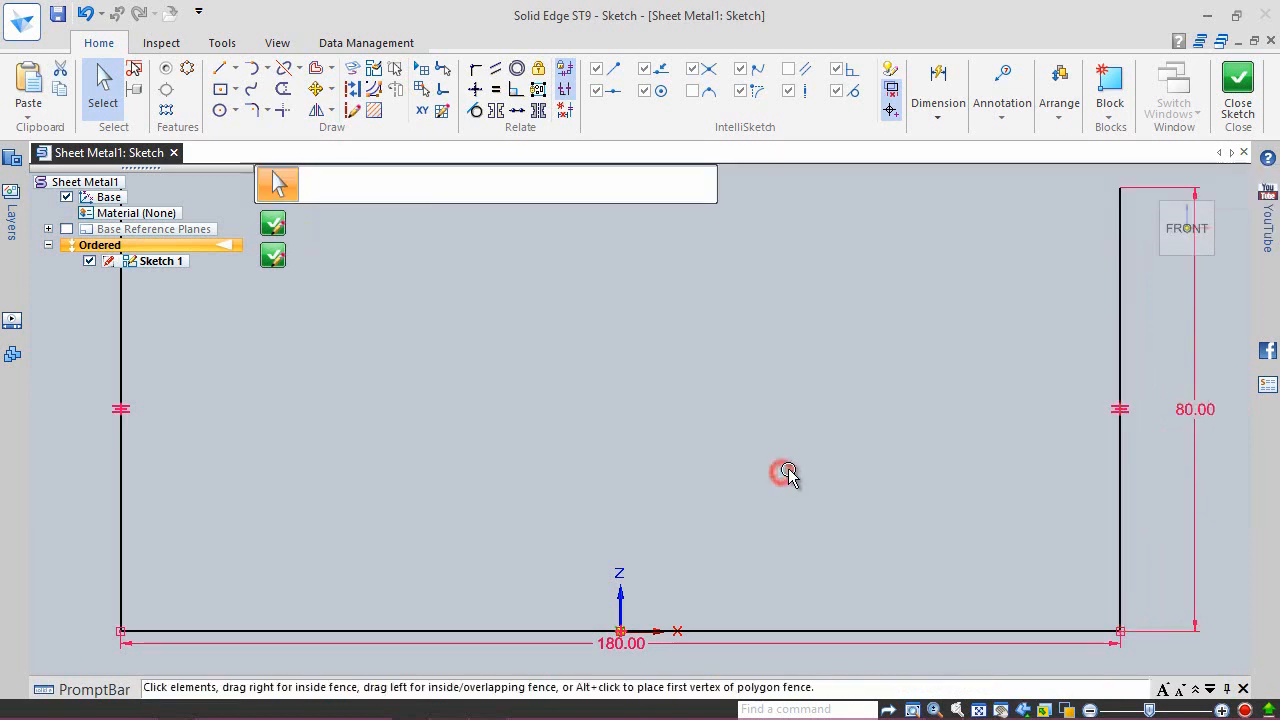
{"action": "left_click", "coordinate": [620, 645]}
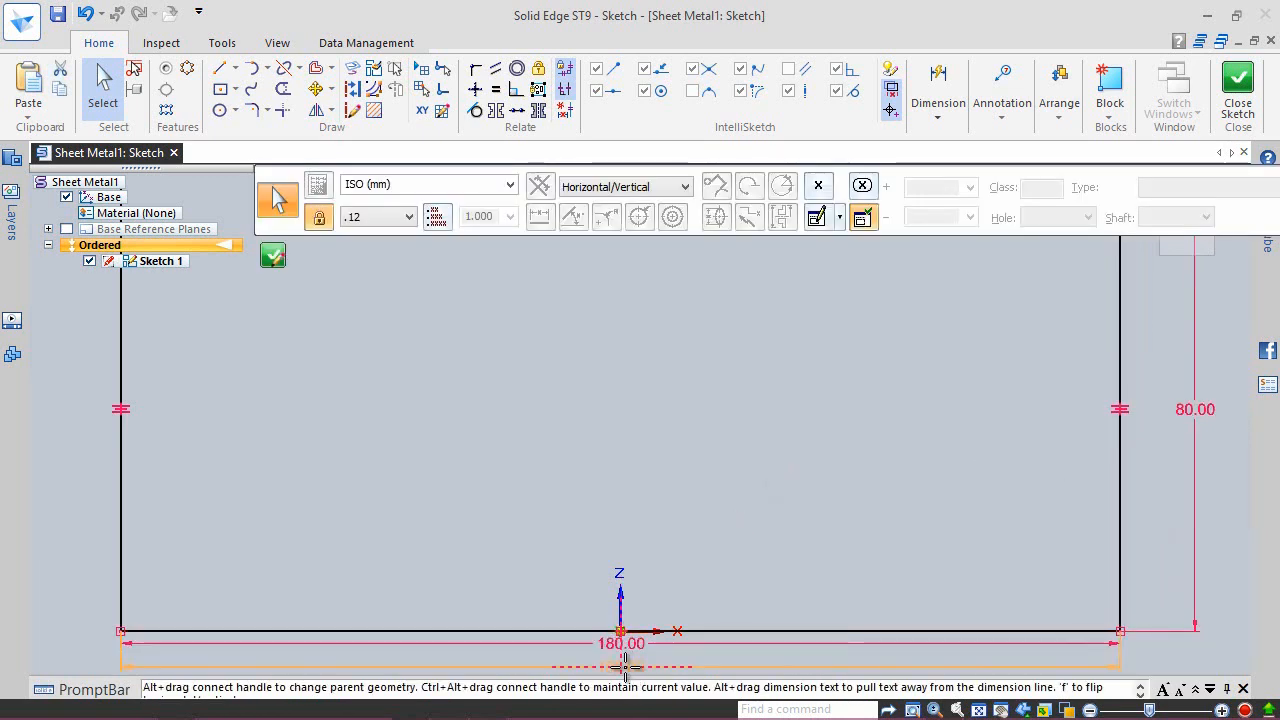
{"action": "left_click_drag", "start_coordinate": [625, 667], "coordinate": [625, 667]}
{"action": "left_click", "coordinate": [725, 389]}
{"action": "right_click", "coordinate": [725, 389]}
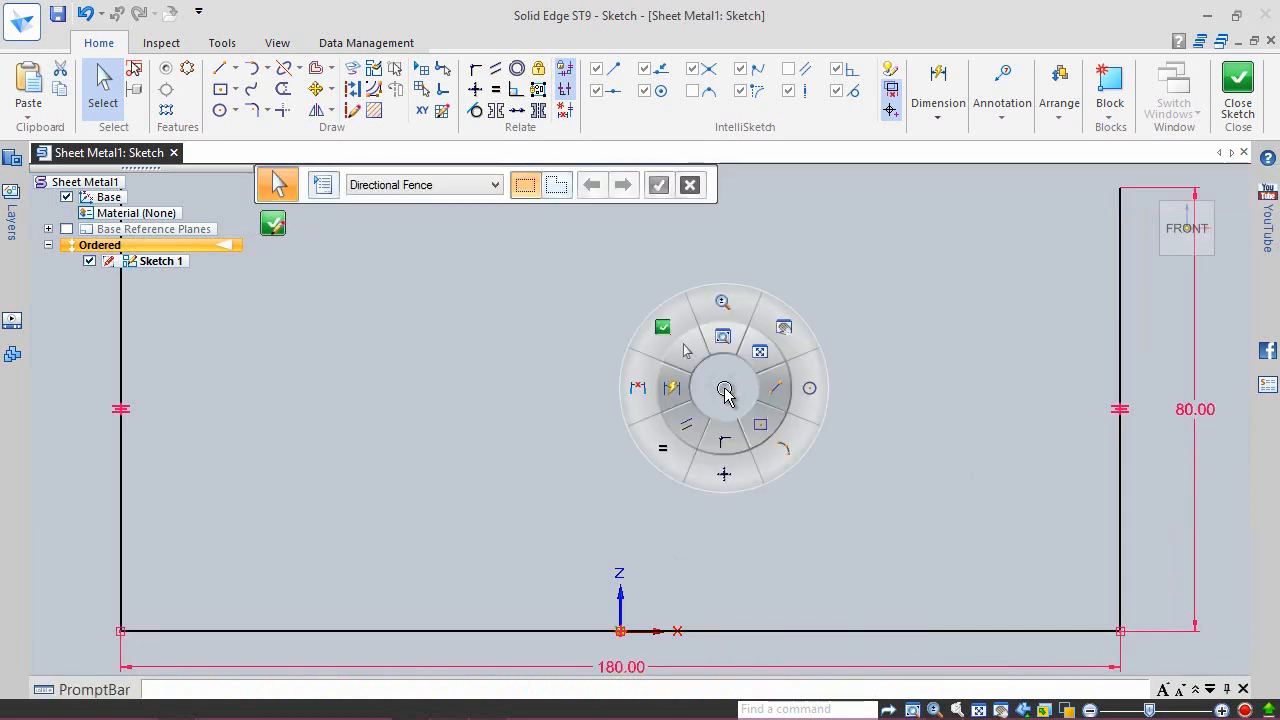
{"action": "left_click", "coordinate": [757, 353]}
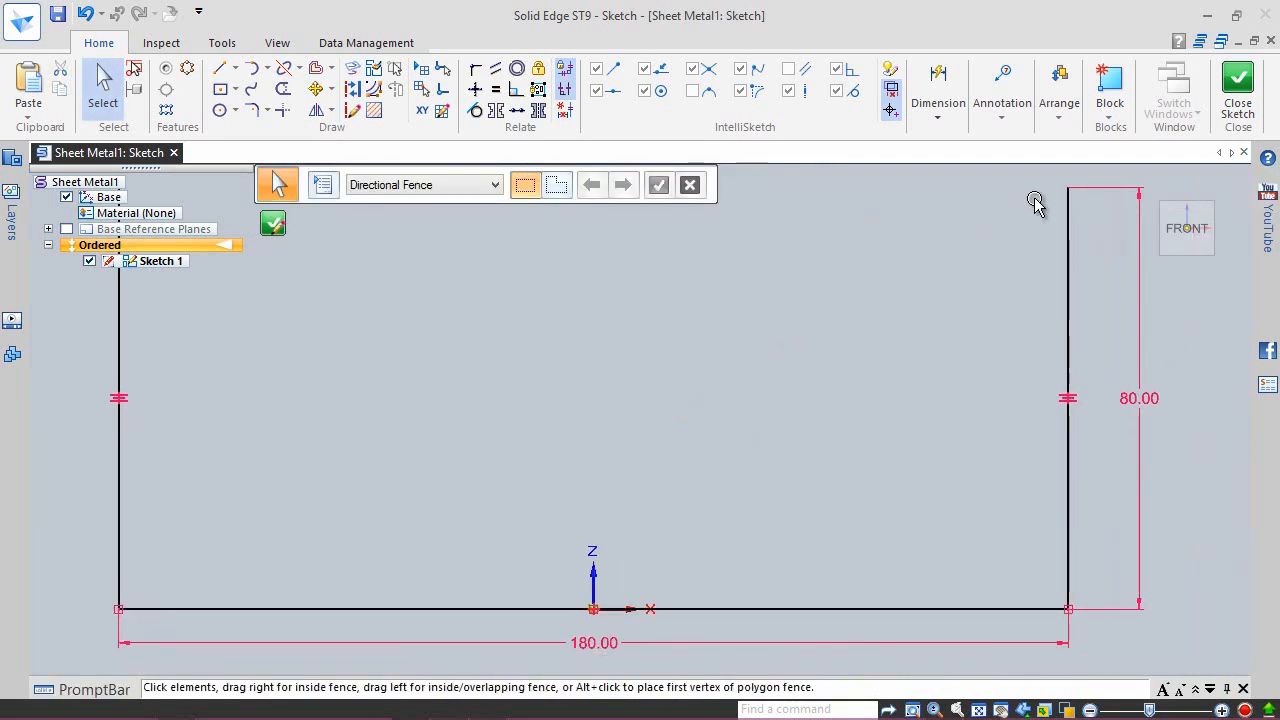
Step: Close and finish the U-profile sketch, returning to the sheet metal model
{"action": "left_click", "coordinate": [1236, 92]}
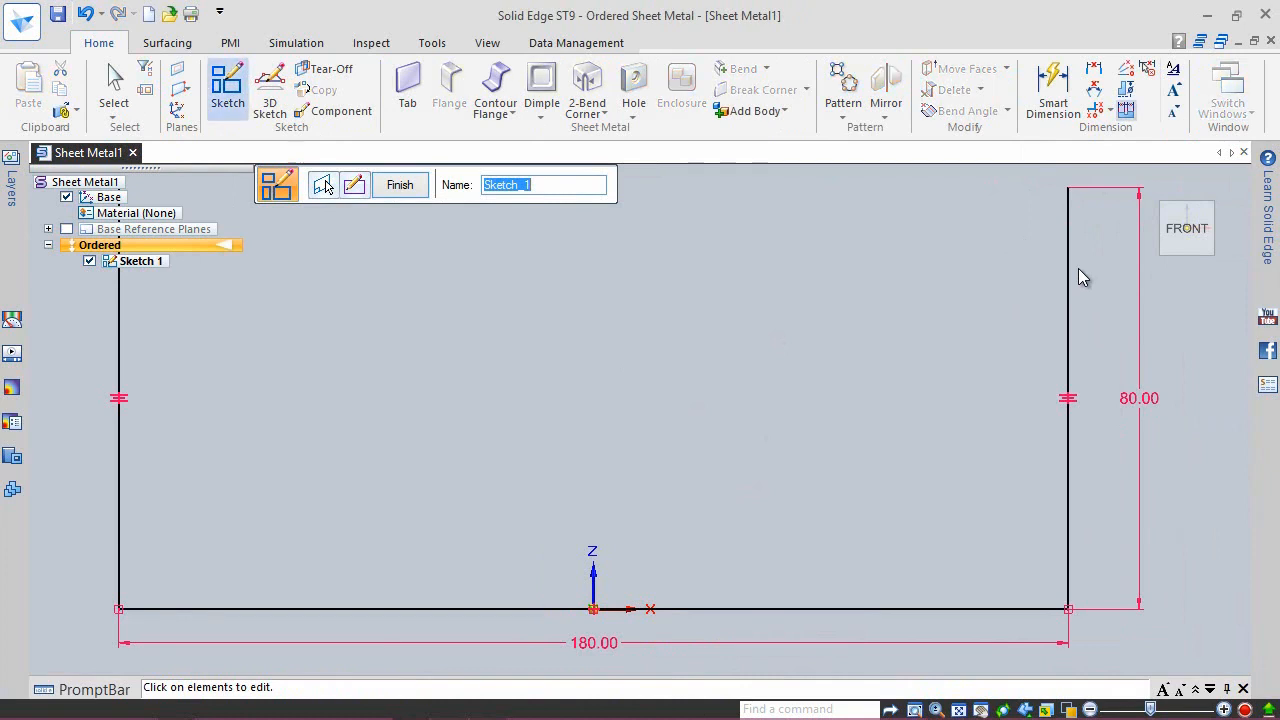
{"action": "left_click", "coordinate": [400, 185]}
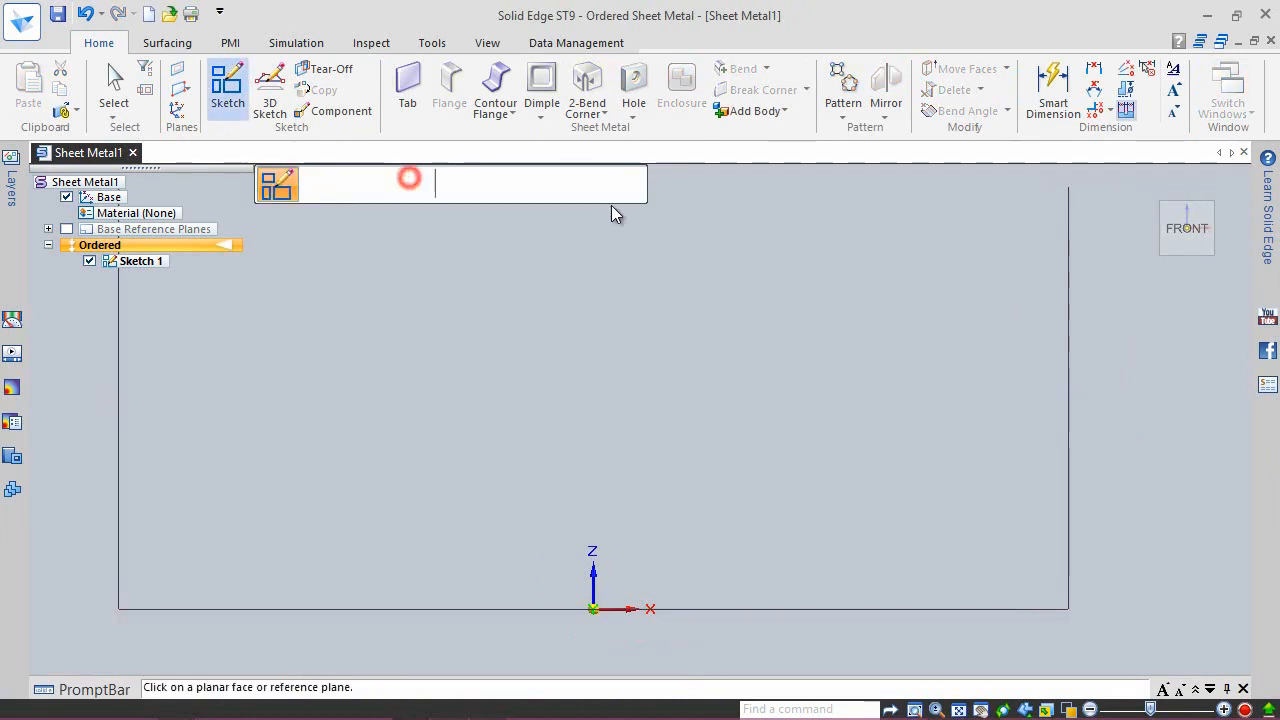
{"action": "left_click", "coordinate": [410, 186]}
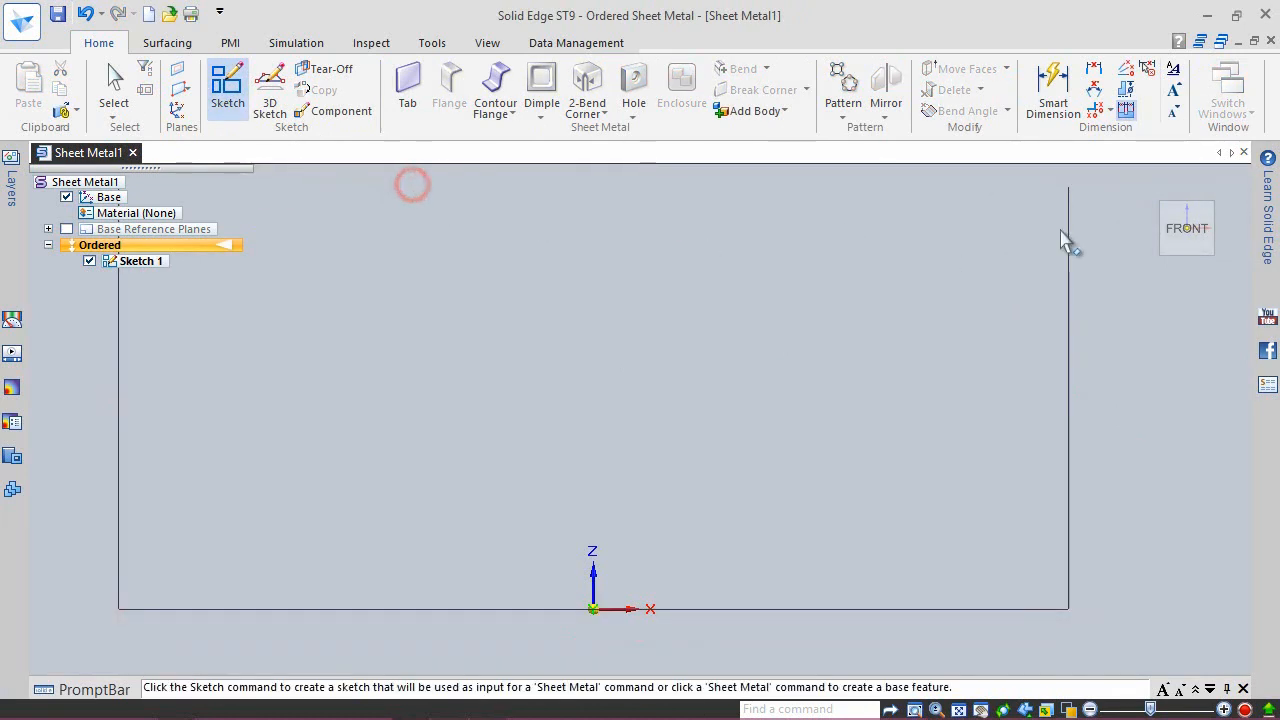
{"action": "left_click", "coordinate": [1212, 214]}
{"action": "left_click", "coordinate": [748, 290]}
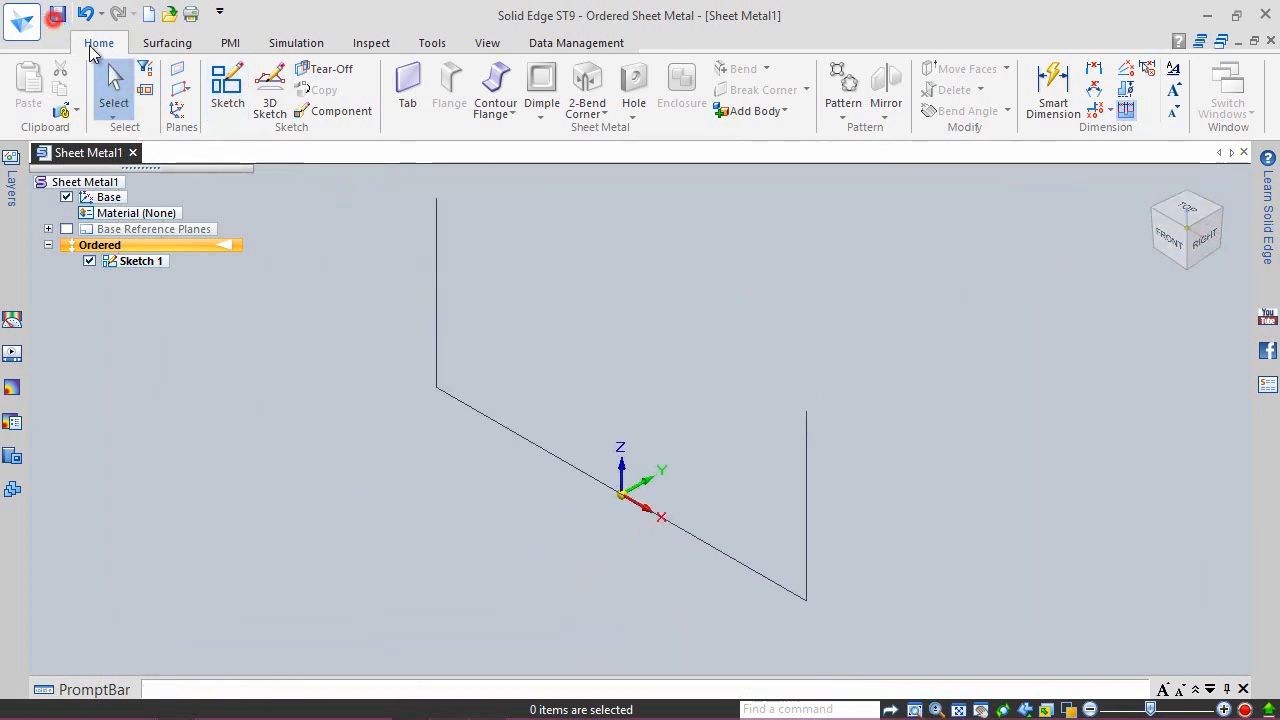
Step: Save the sheet metal document as Cover in the Cover (Solid Edge) folder
{"action": "left_click", "coordinate": [58, 14]}
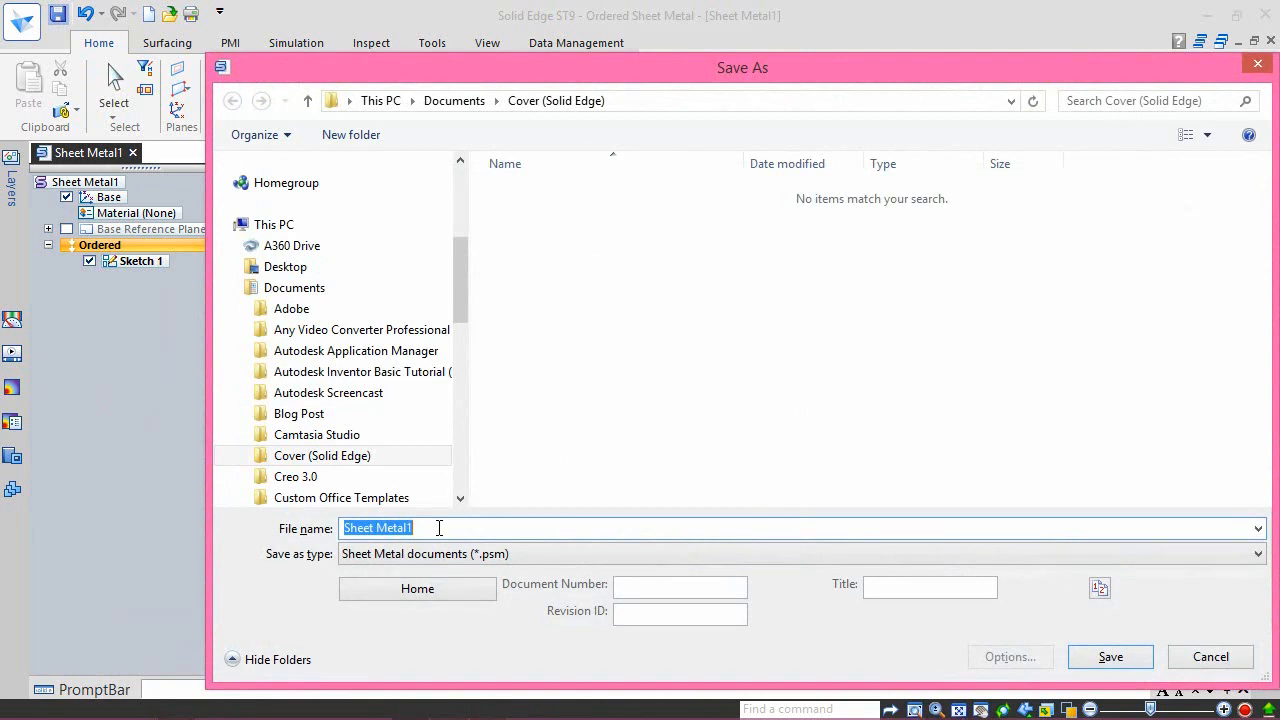
{"action": "type", "text": "Cover"}
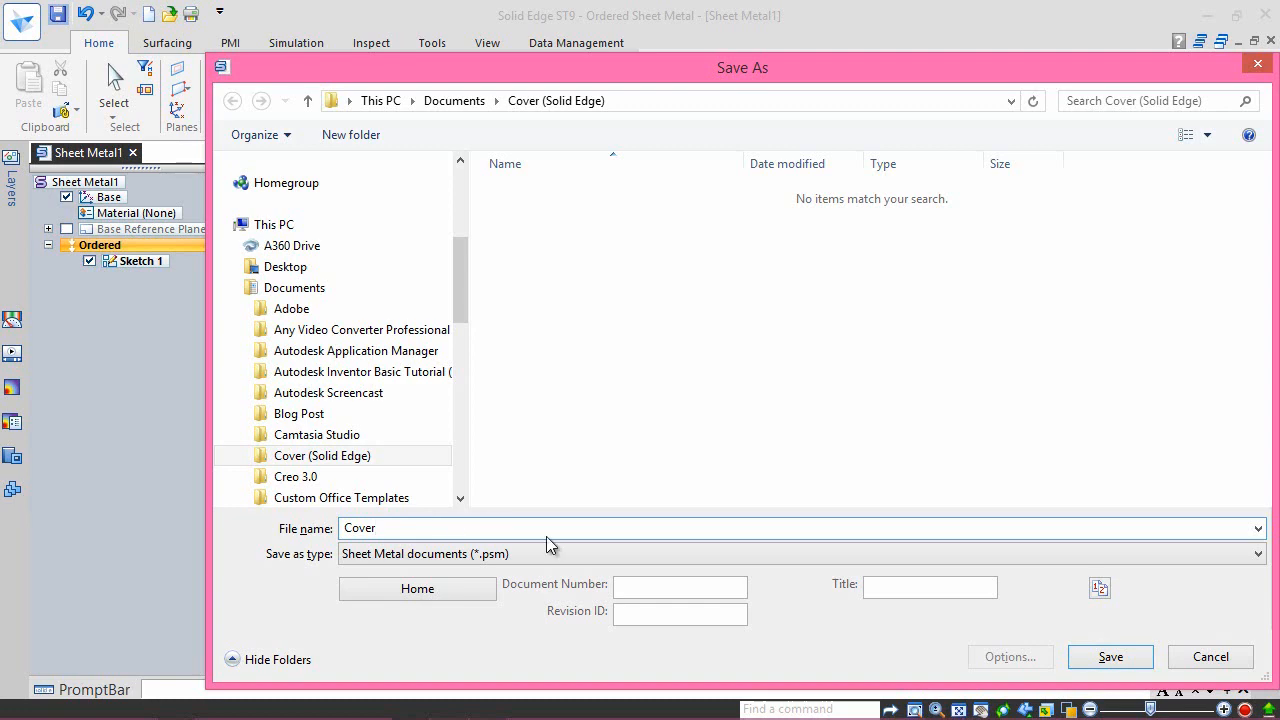
{"action": "left_click", "coordinate": [1075, 657]}
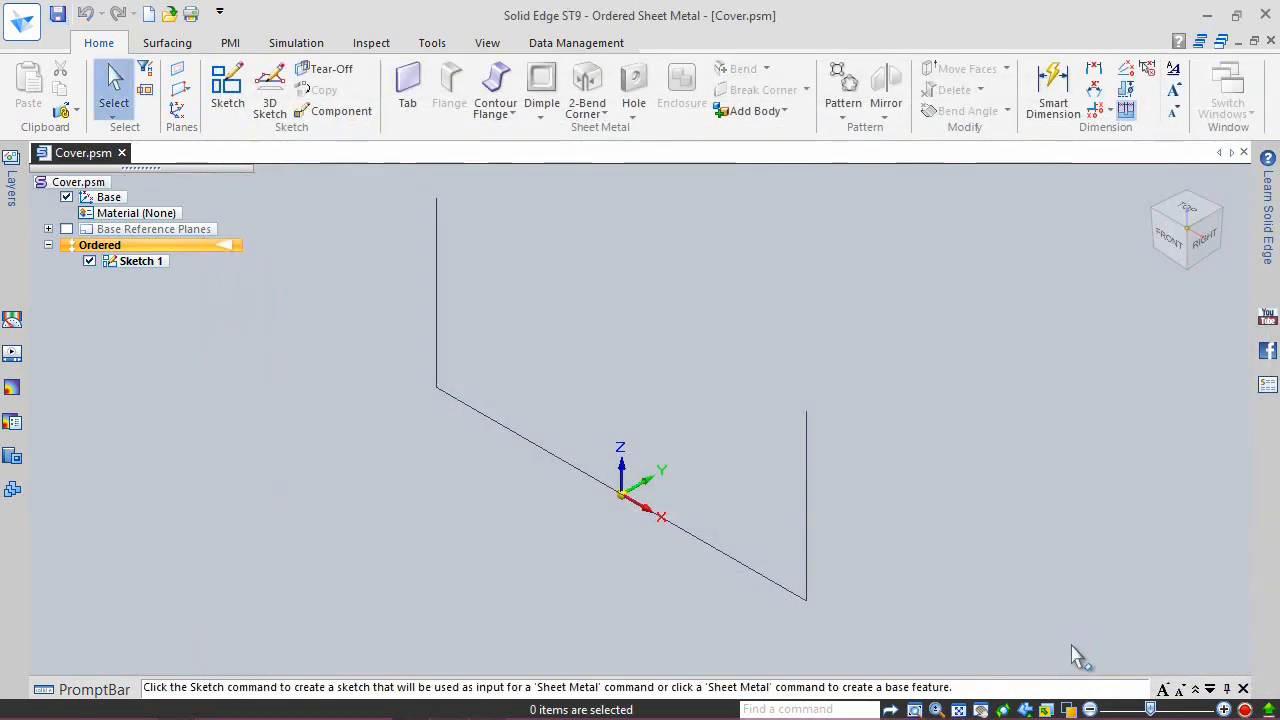
{"action": "left_click", "coordinate": [1115, 642]}
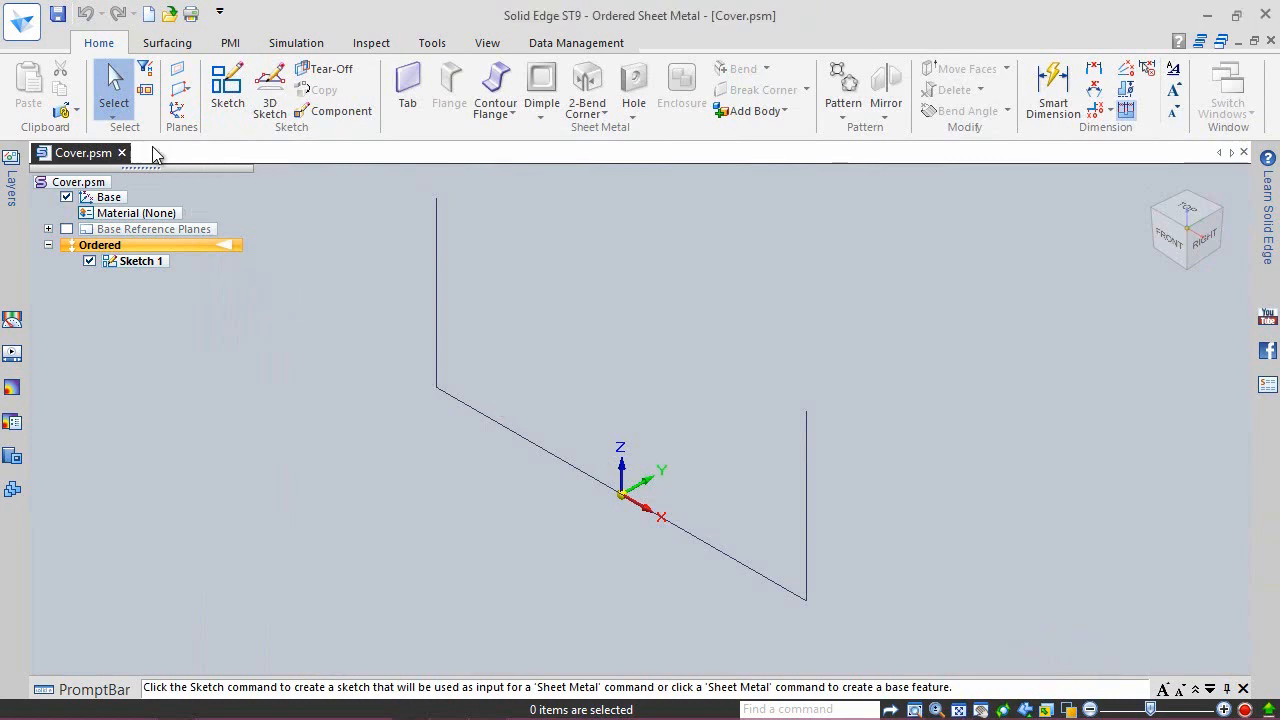
Step: Open the gage properties in the document's Material Table and set the material thickness to 3 mm
{"action": "left_click", "coordinate": [22, 22]}
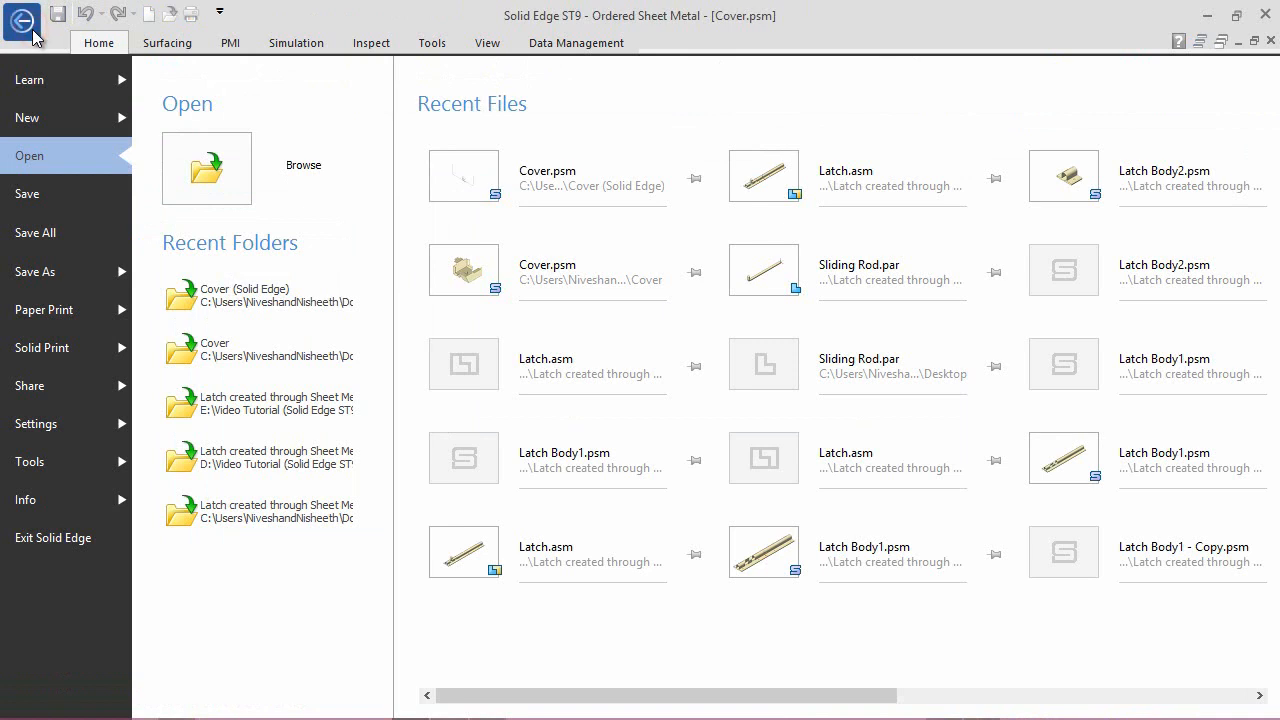
{"action": "left_click", "coordinate": [35, 508]}
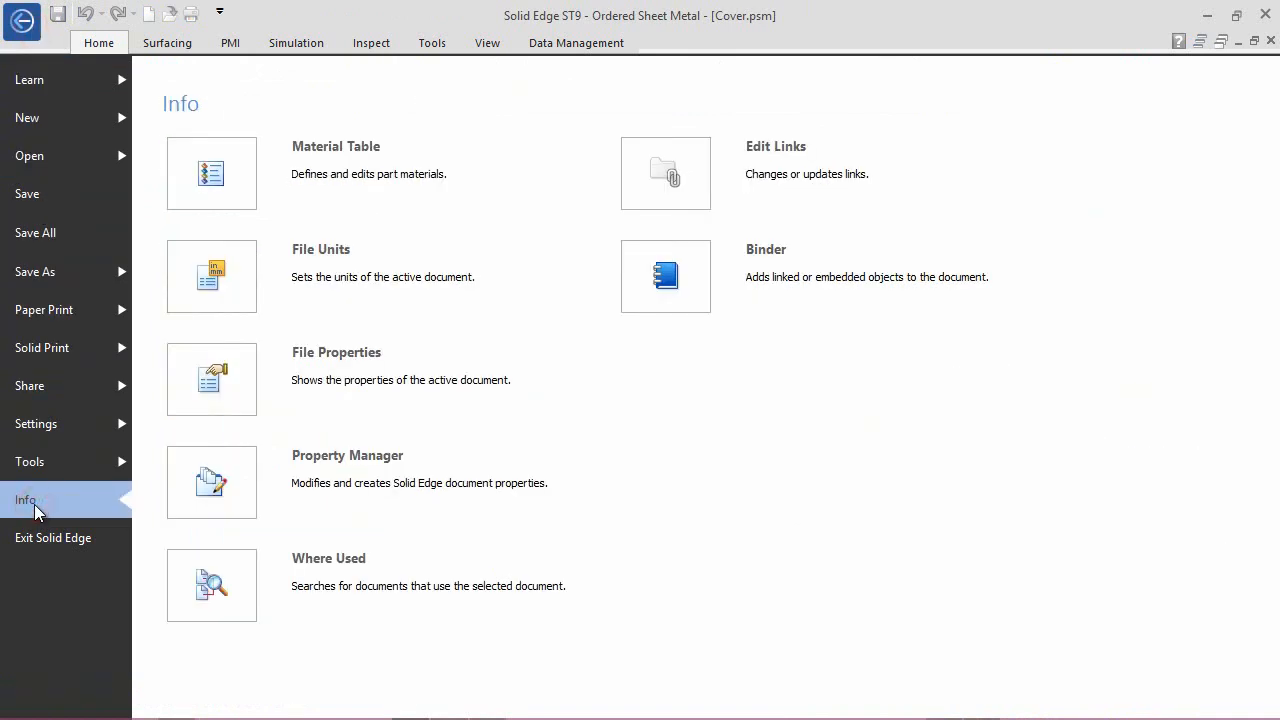
{"action": "left_click", "coordinate": [395, 176]}
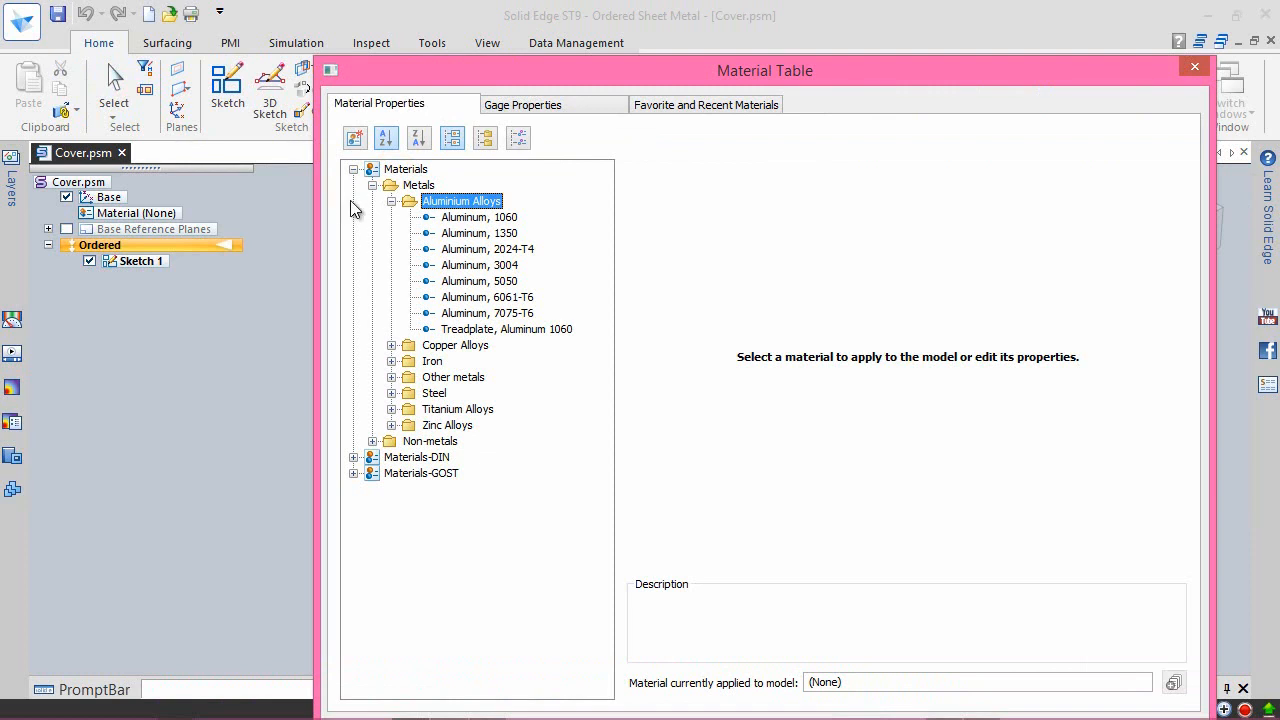
{"action": "left_click", "coordinate": [539, 107]}
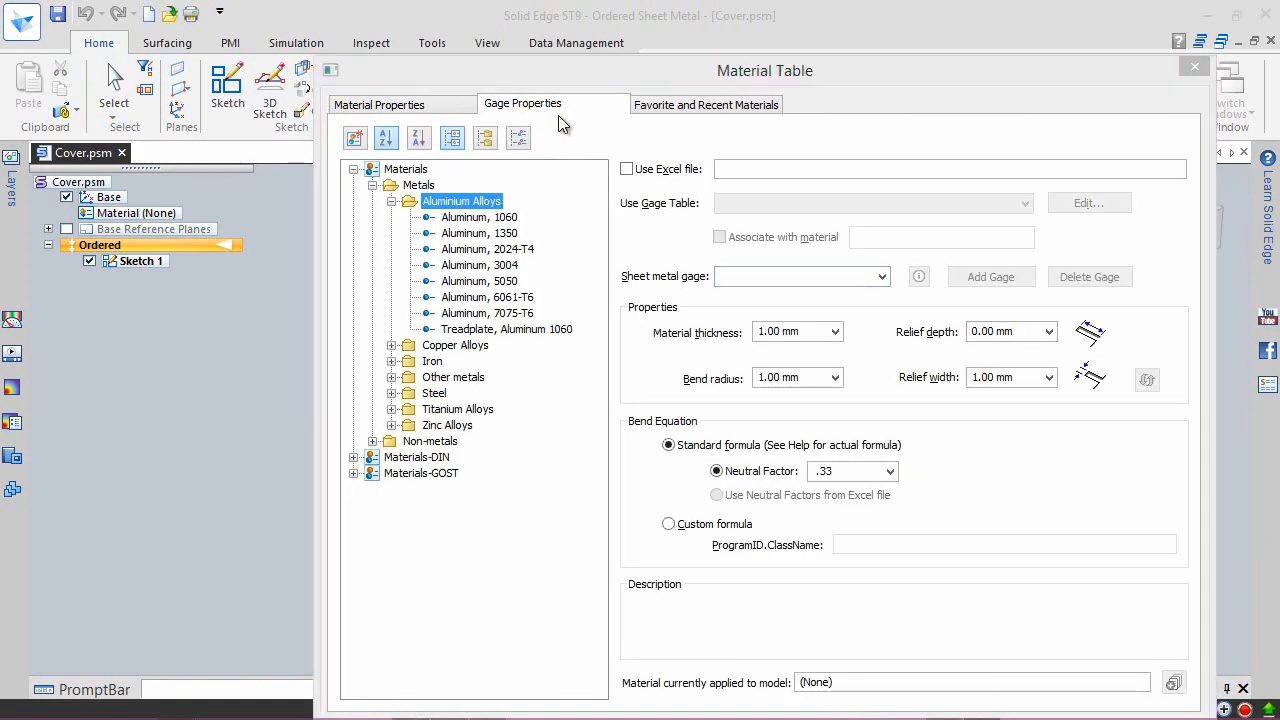
{"action": "left_click_drag", "start_coordinate": [652, 78], "coordinate": [536, 22]}
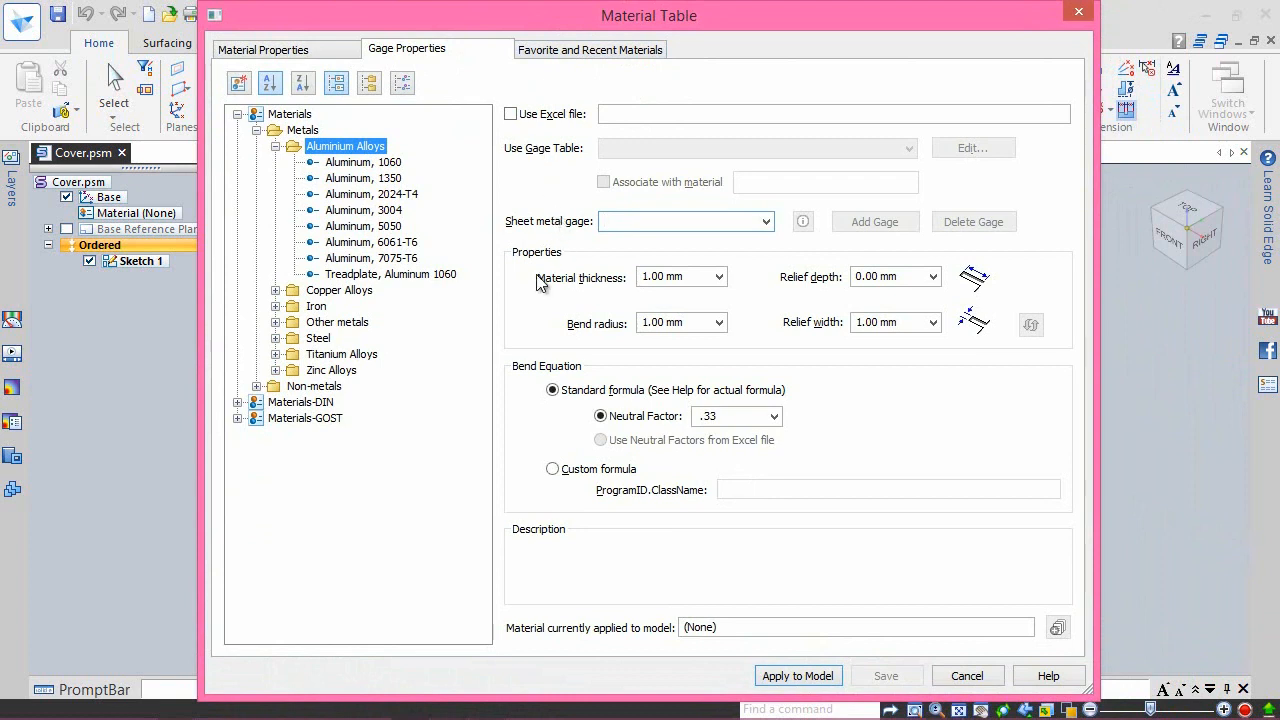
{"action": "left_click", "coordinate": [645, 283]}
{"action": "left_click_drag", "start_coordinate": [650, 270], "coordinate": [637, 271]}
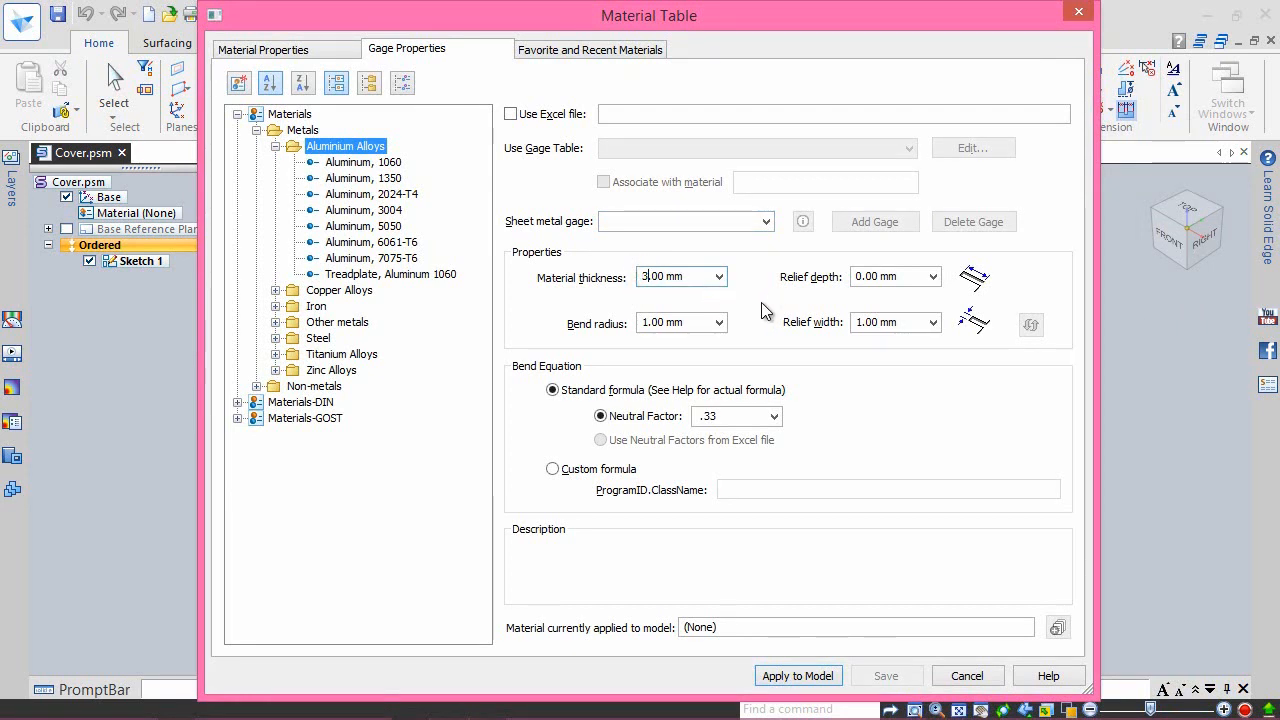
{"action": "left_click", "coordinate": [698, 282]}
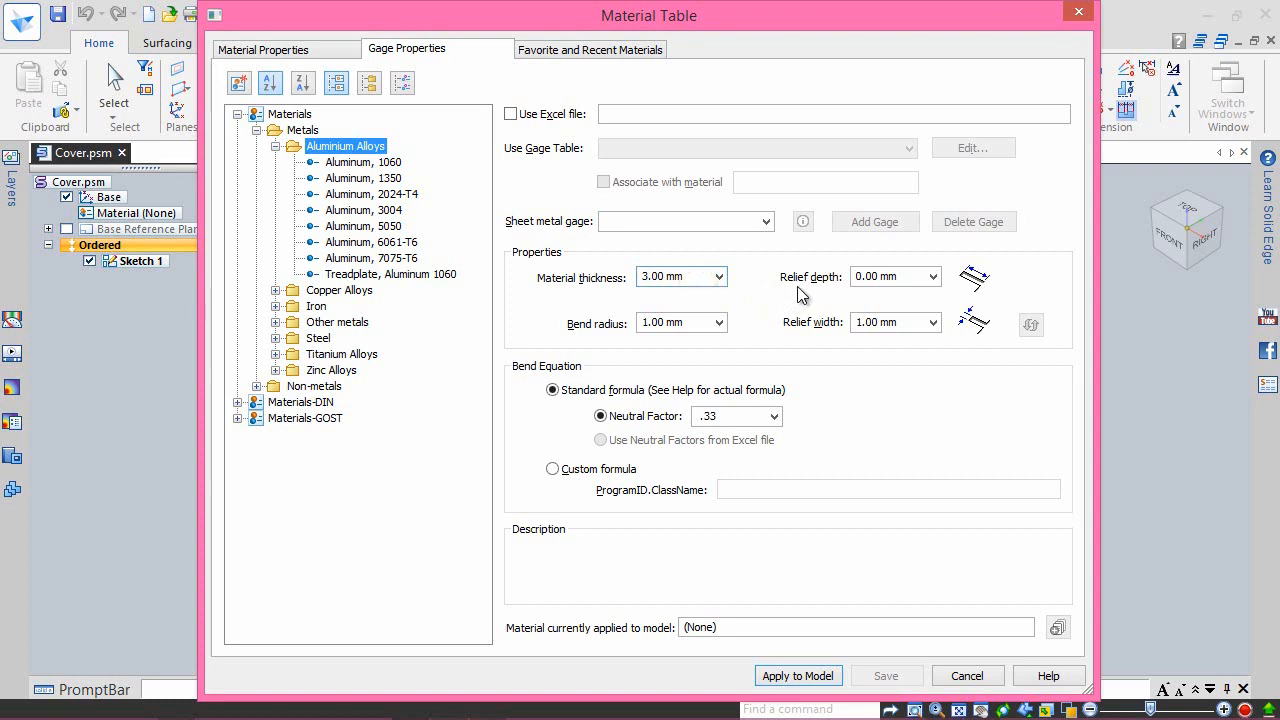
Step: Set the relief depth to 1.5 mm in the gage properties, keeping the bend radius at 1 mm
{"action": "left_click", "coordinate": [877, 276]}
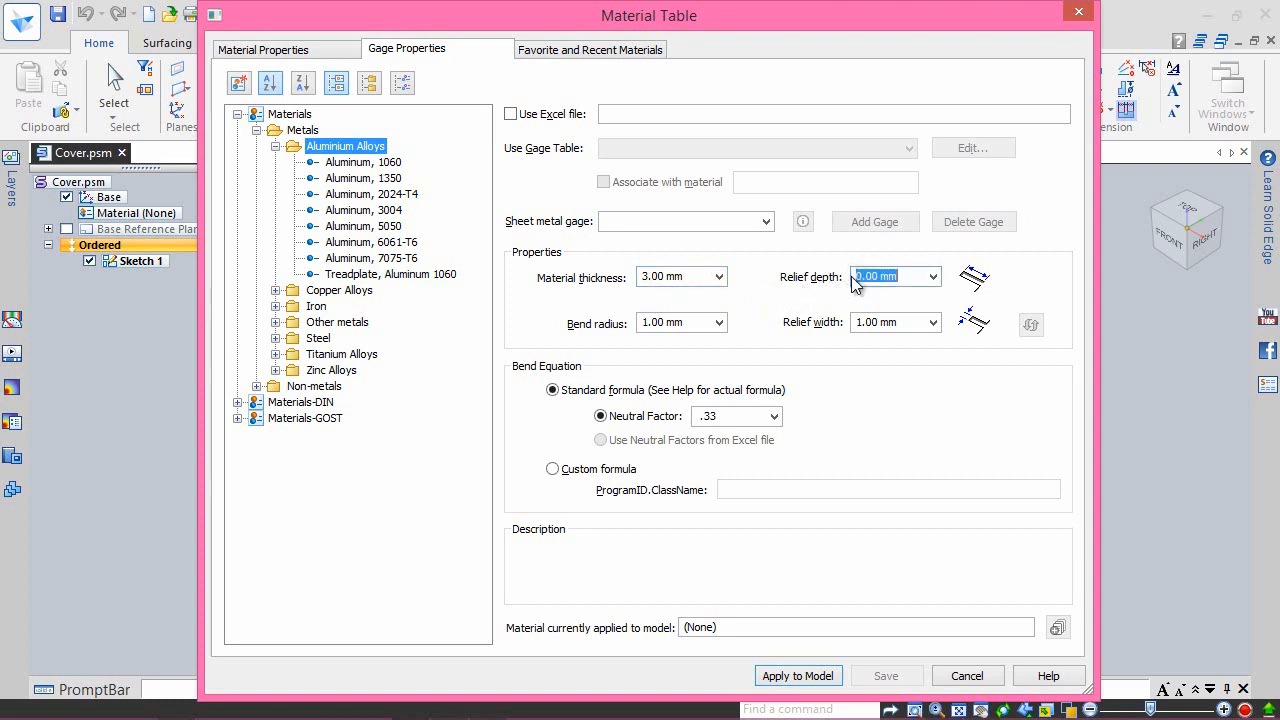
{"action": "left_click_drag", "start_coordinate": [877, 276], "coordinate": [835, 278]}
{"action": "type", "text": "1"}
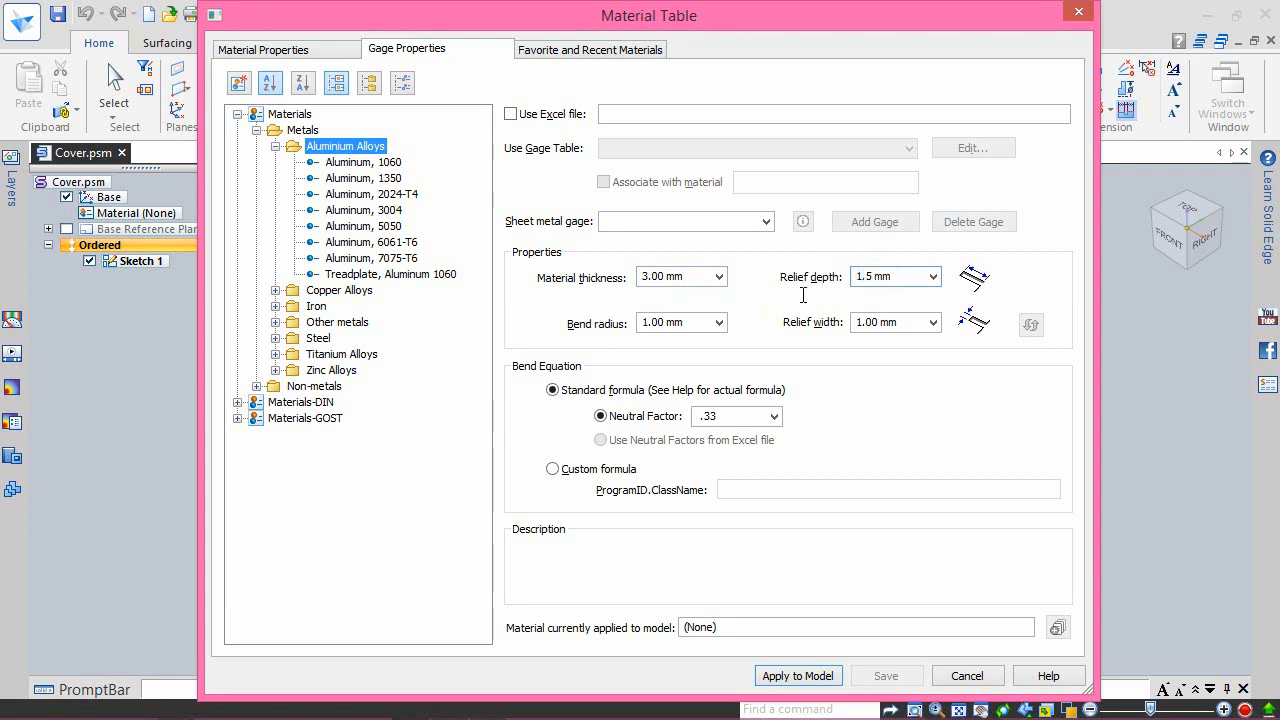
{"action": "type", "text": ".5"}
{"action": "left_click", "coordinate": [648, 326]}
{"action": "left_click", "coordinate": [700, 326]}
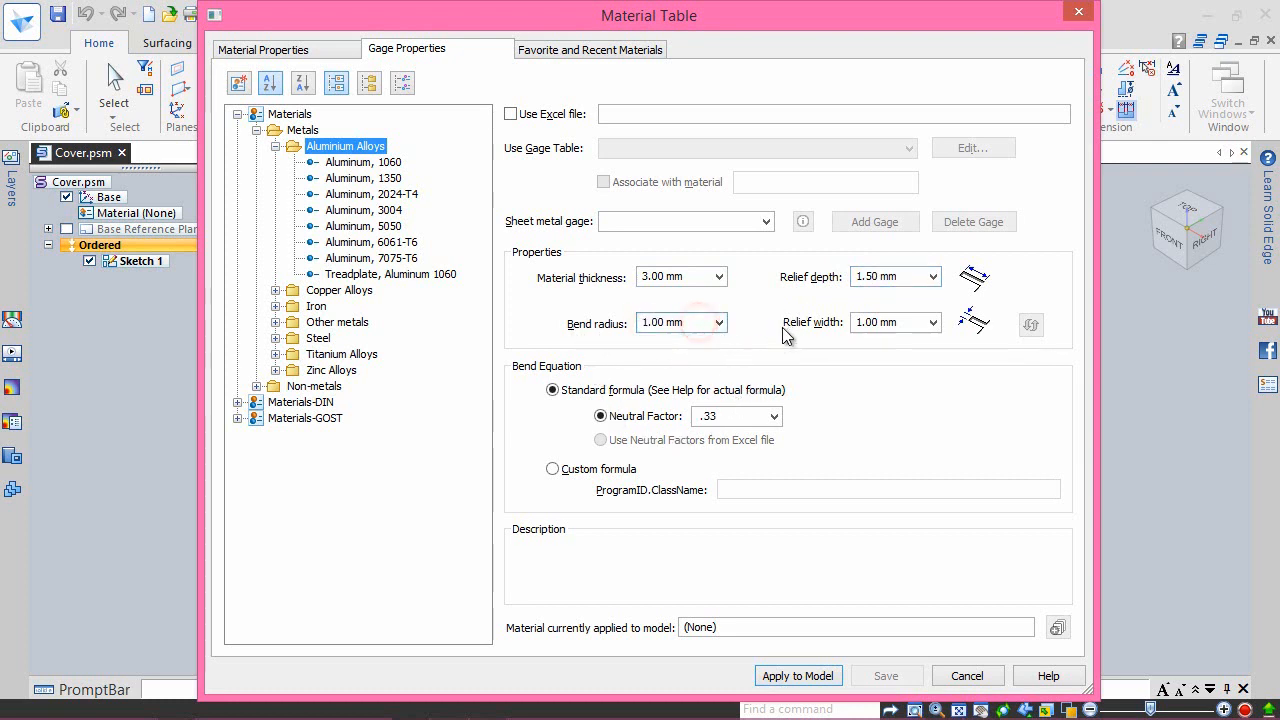
Step: Set the relief width to 3 mm and apply the gage properties to the model
{"action": "left_click", "coordinate": [864, 323]}
{"action": "left_click", "coordinate": [864, 323]}
{"action": "left_click_drag", "start_coordinate": [863, 323], "coordinate": [850, 323]}
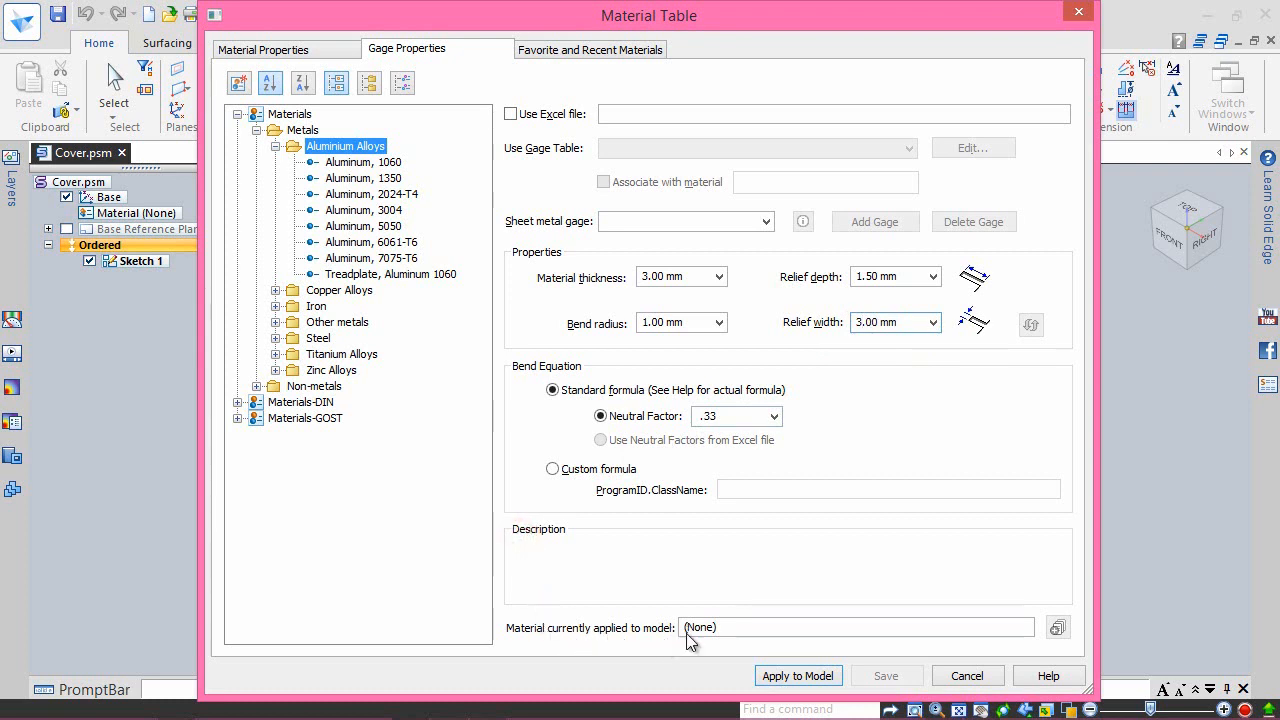
{"action": "left_click", "coordinate": [785, 679]}
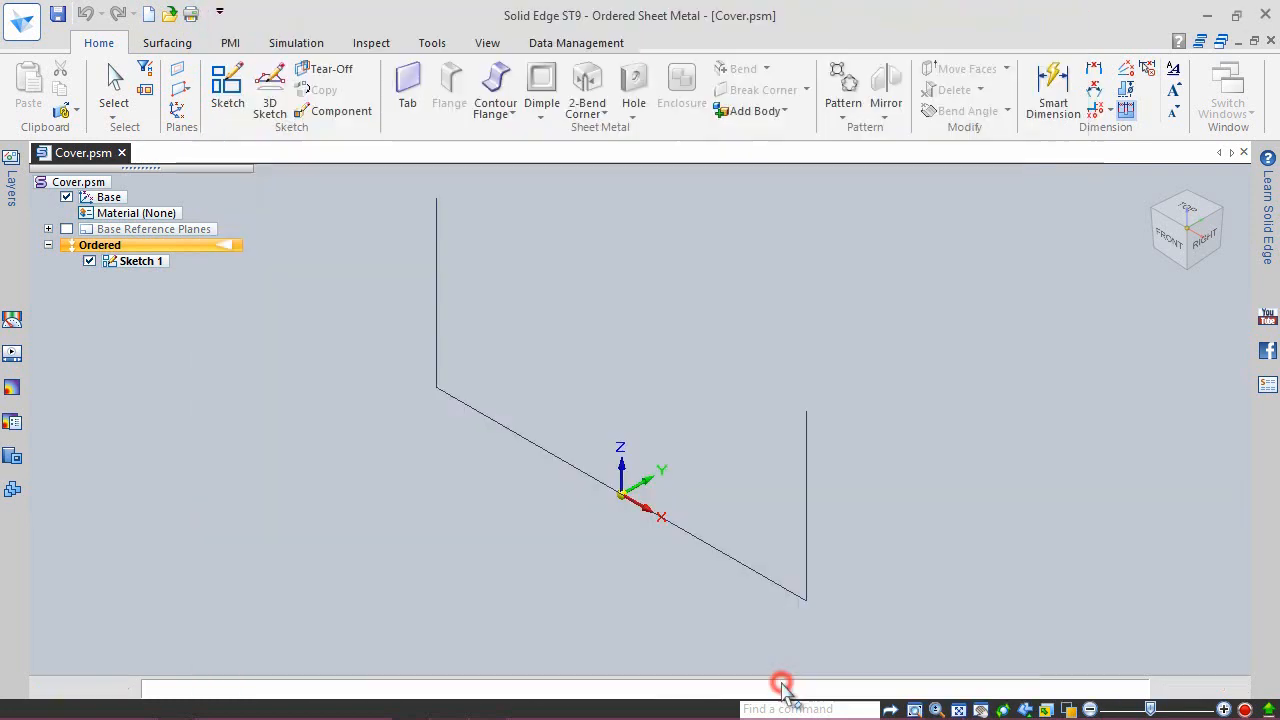
Step: Save all documents and start a contour flange with the default bend radius, square bend relief and bend-only corner relief
{"action": "left_click", "coordinate": [1055, 500]}
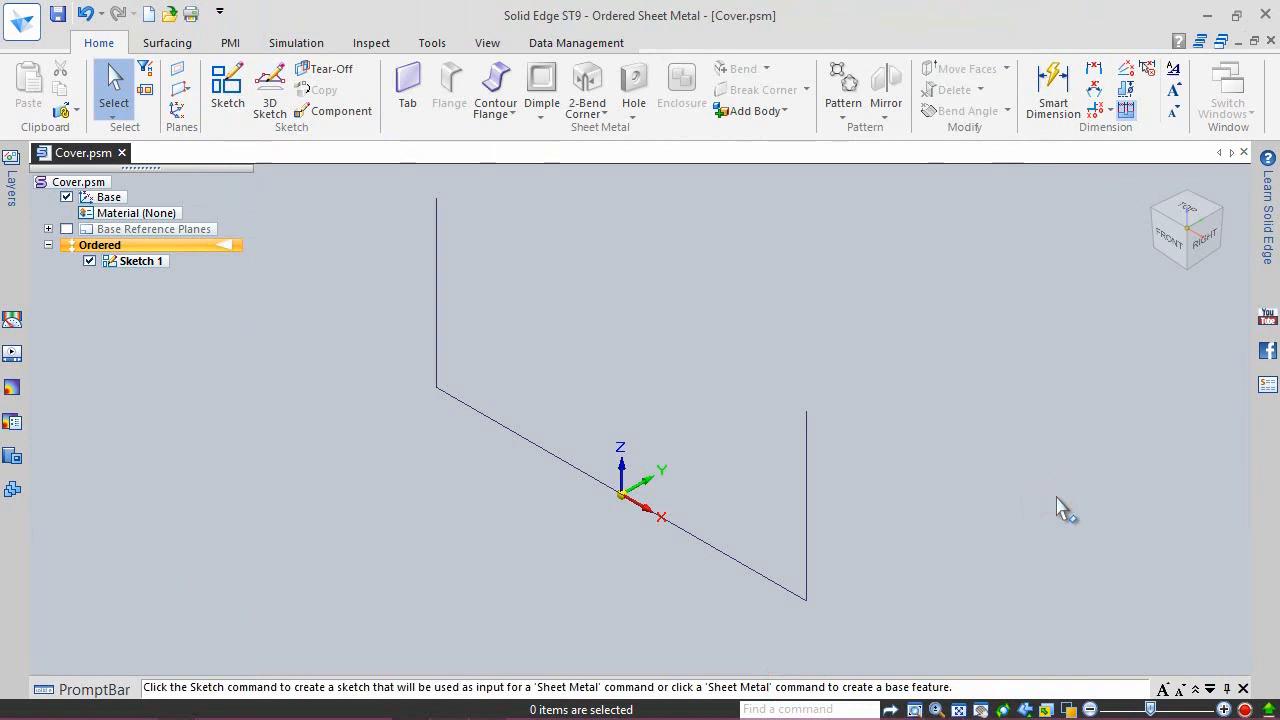
{"action": "left_click", "coordinate": [1066, 522]}
{"action": "left_click", "coordinate": [499, 90]}
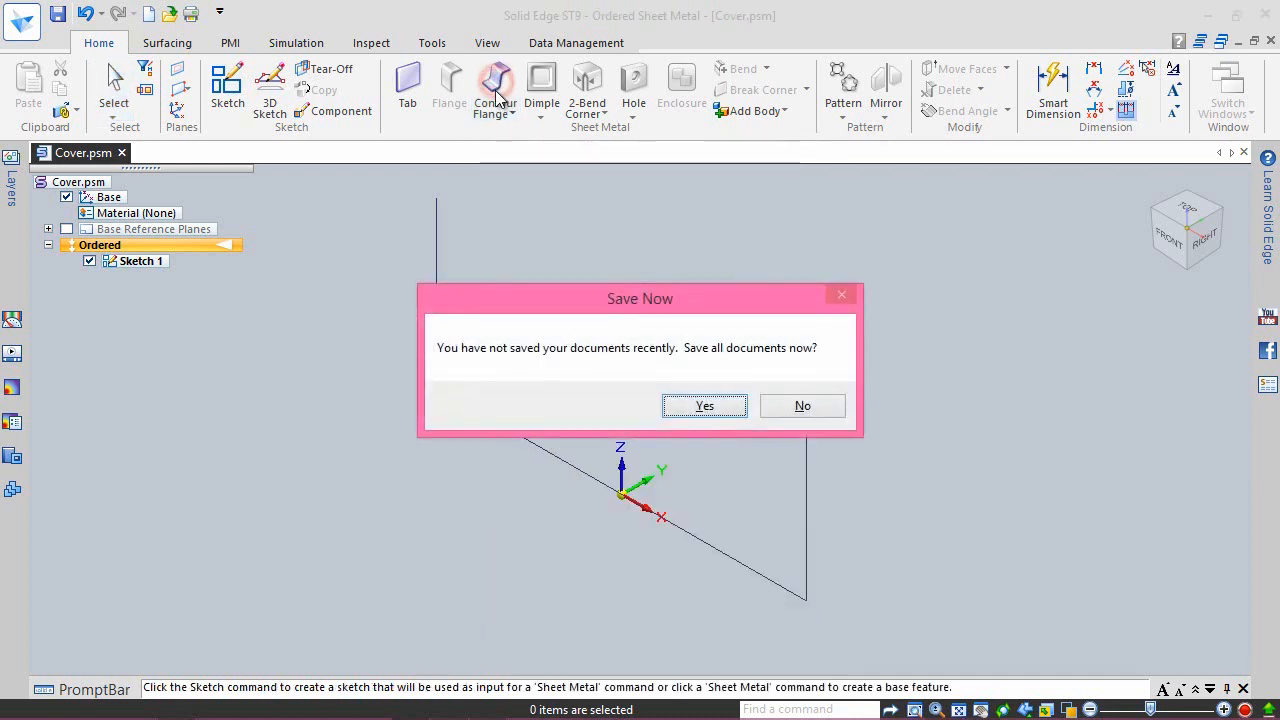
{"action": "left_click", "coordinate": [726, 405]}
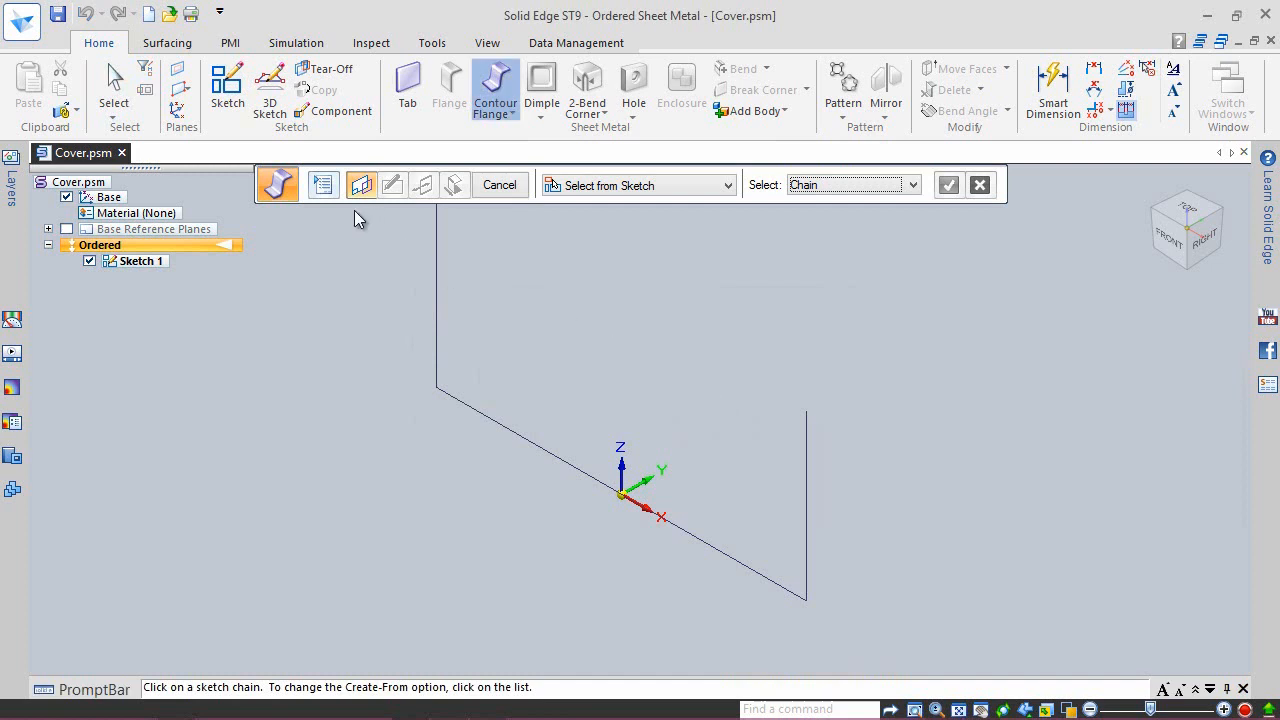
{"action": "left_click", "coordinate": [322, 187]}
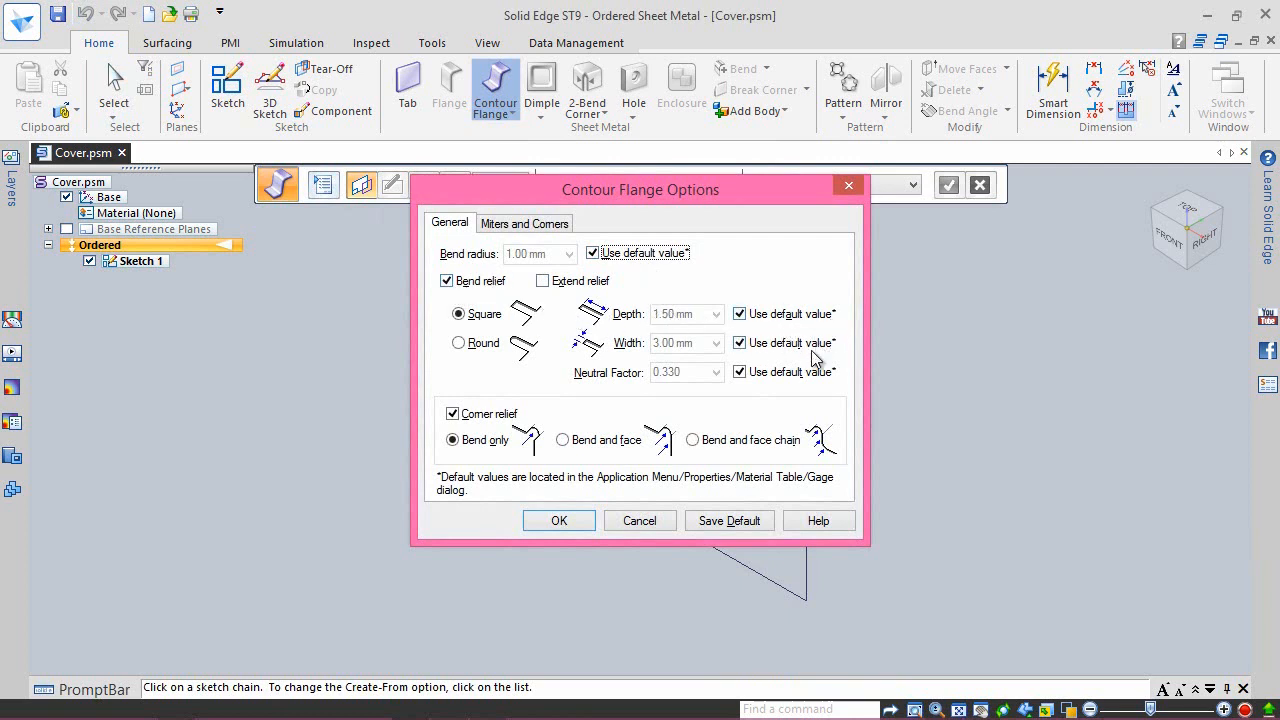
{"action": "left_click", "coordinate": [559, 520]}
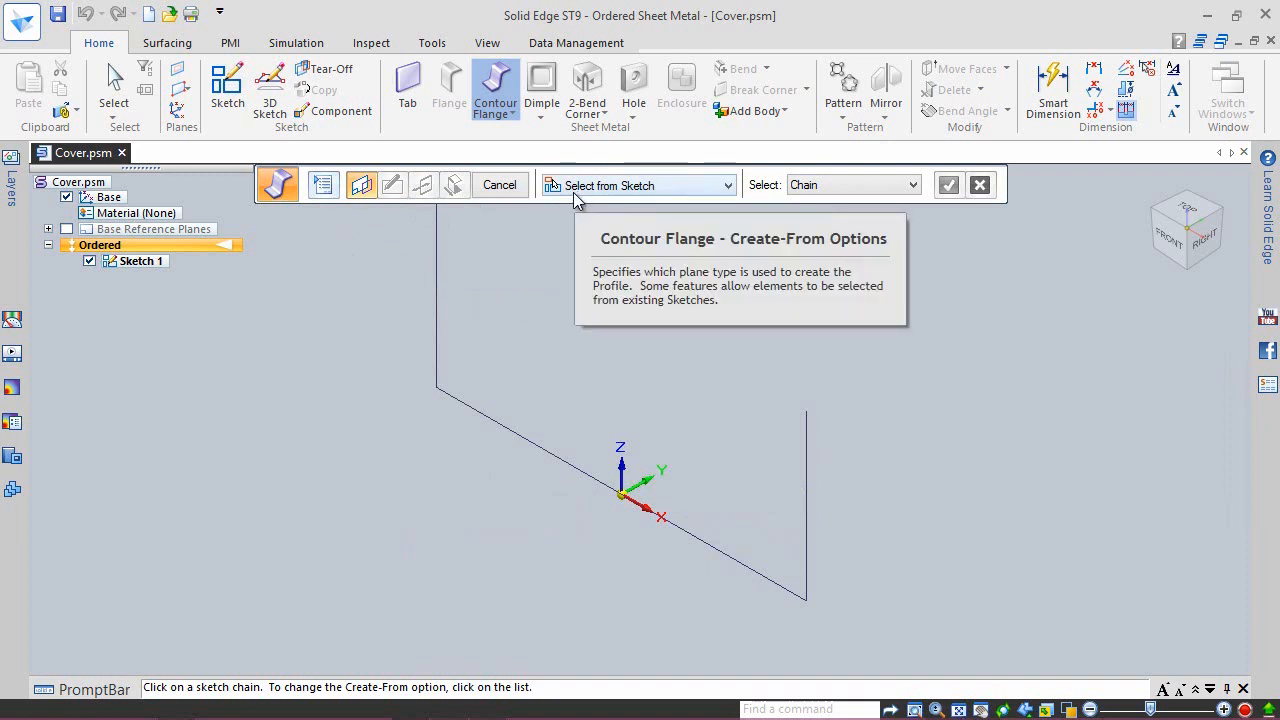
Step: Create the contour flange from the U-shaped sketch chain, with the 3 mm thickness on the outer side and a 75 mm extent
{"action": "left_click", "coordinate": [435, 258]}
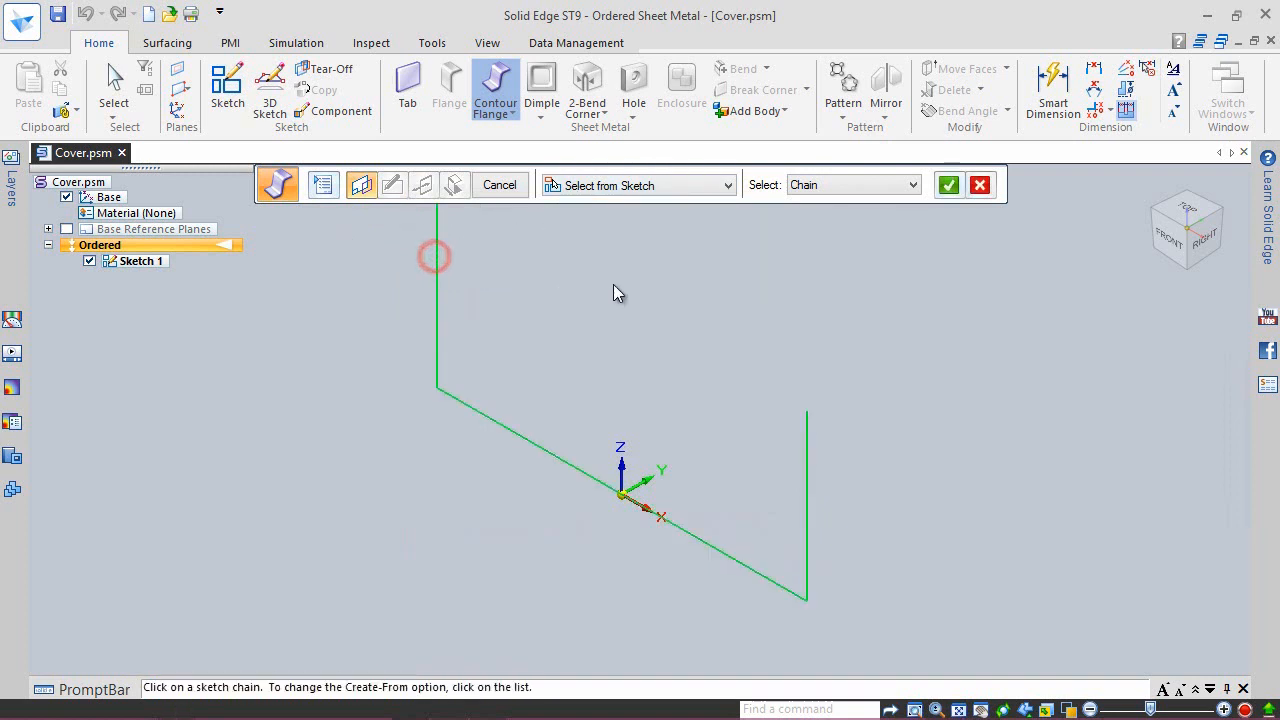
{"action": "left_click", "coordinate": [945, 186]}
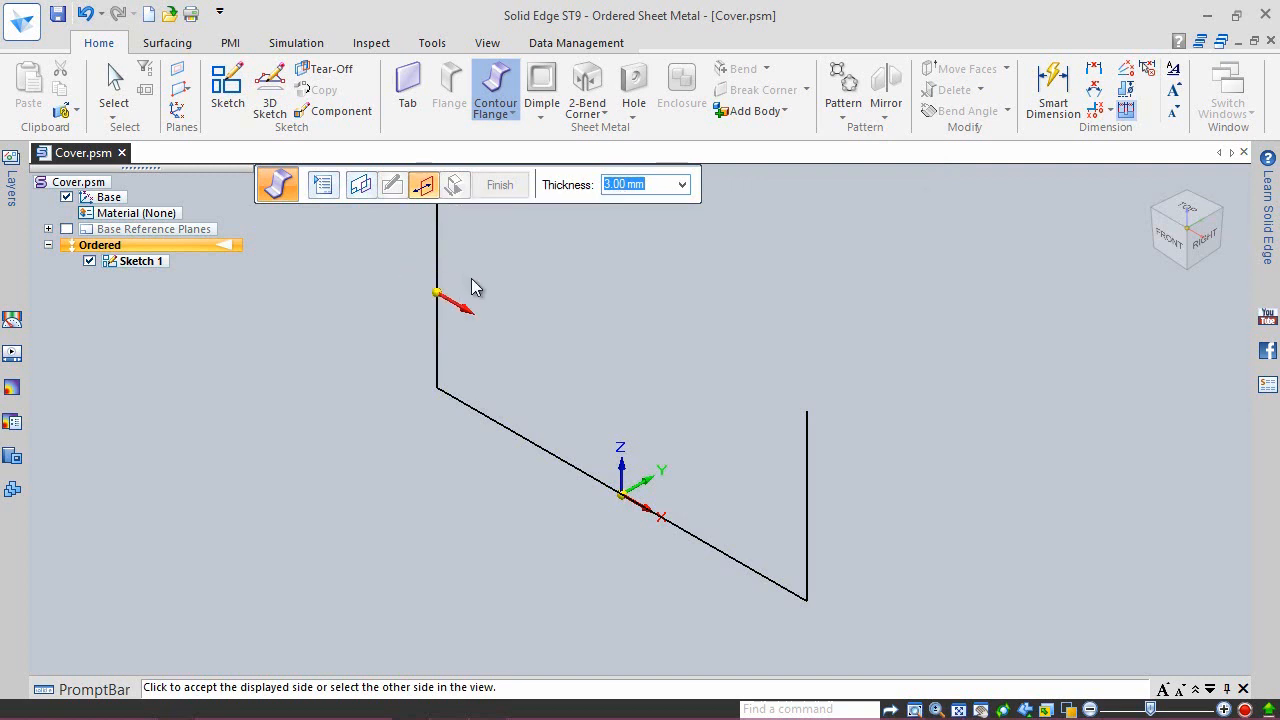
{"action": "left_click", "coordinate": [405, 262]}
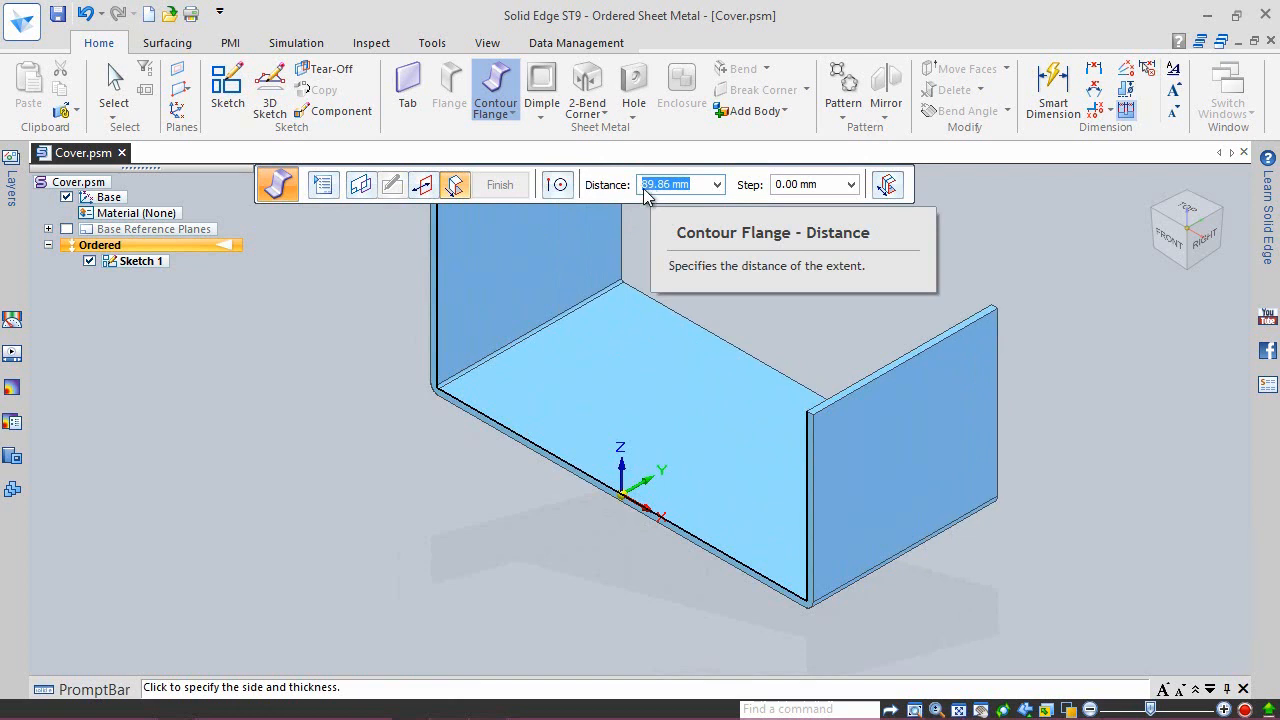
{"action": "type", "text": "75"}
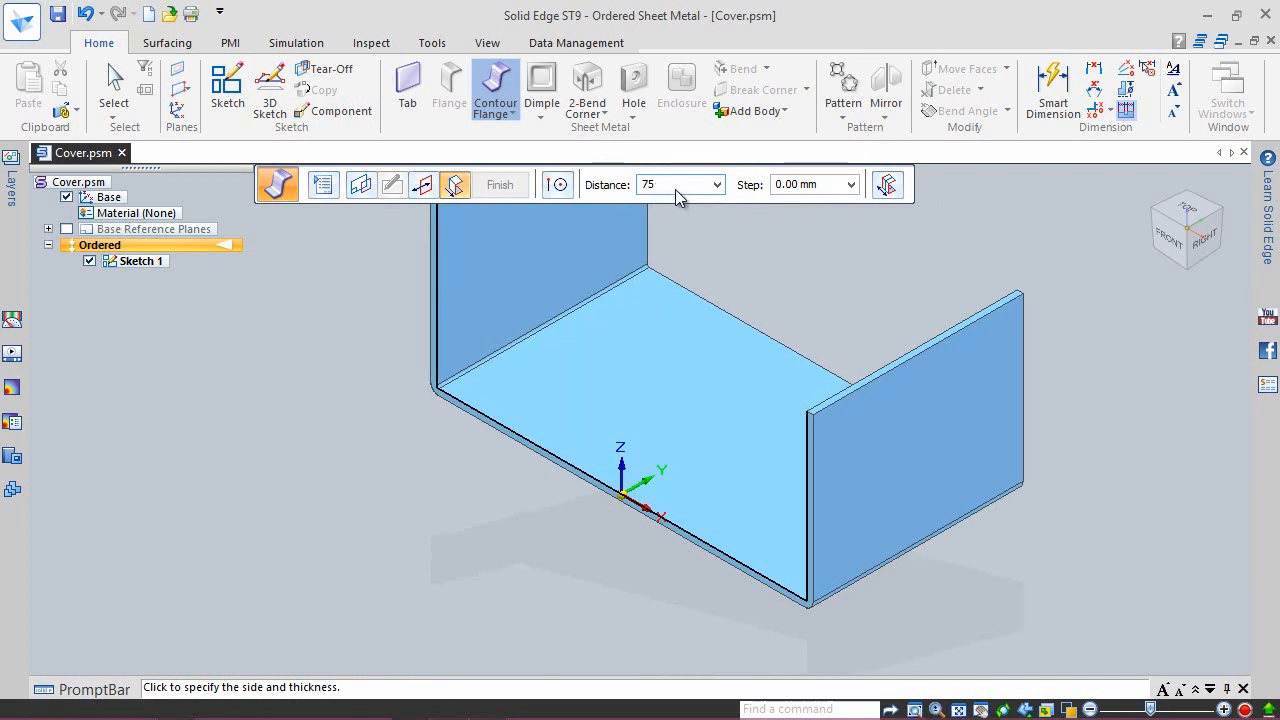
{"action": "key", "text": "Return"}
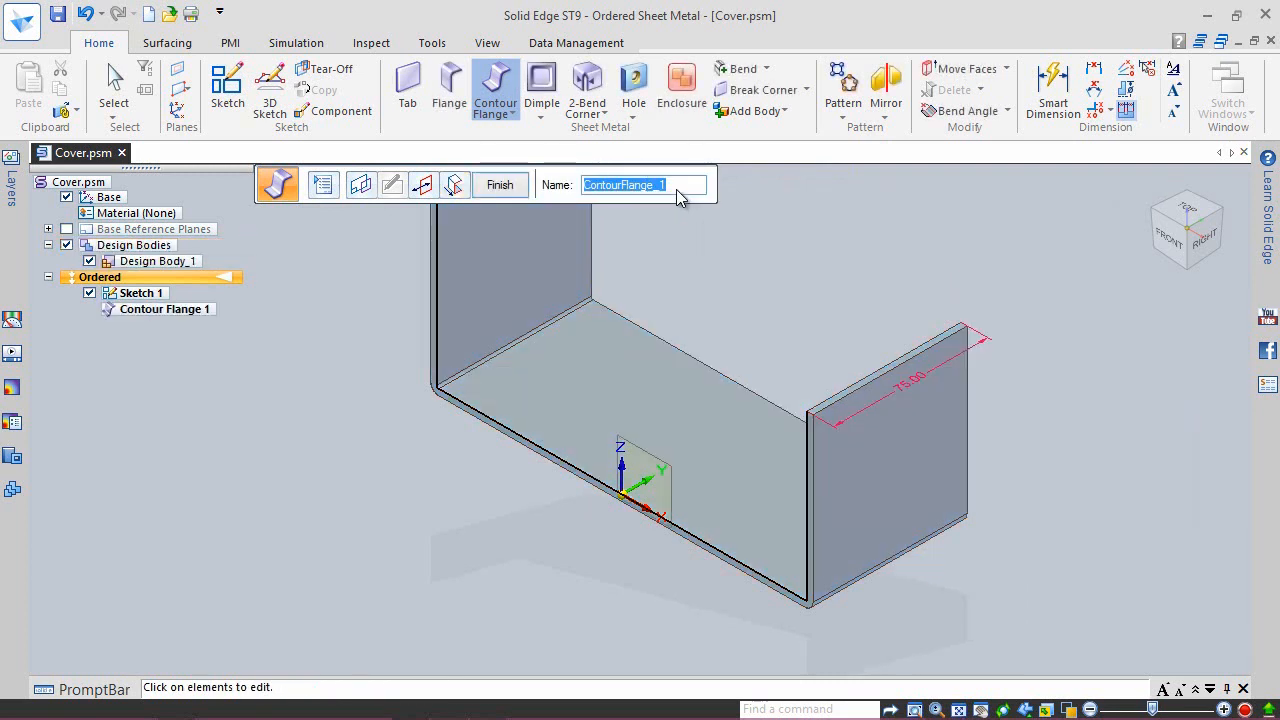
{"action": "left_click", "coordinate": [500, 185]}
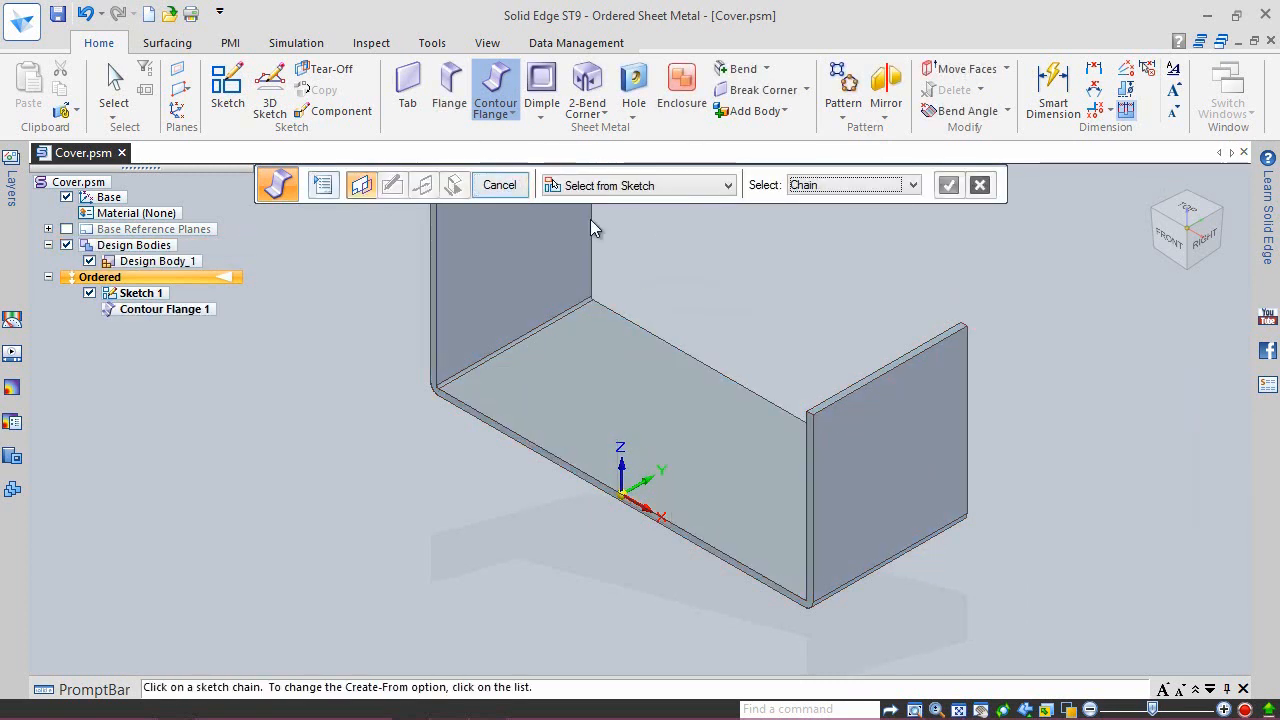
{"action": "left_click", "coordinate": [500, 185]}
{"action": "left_click", "coordinate": [670, 264]}
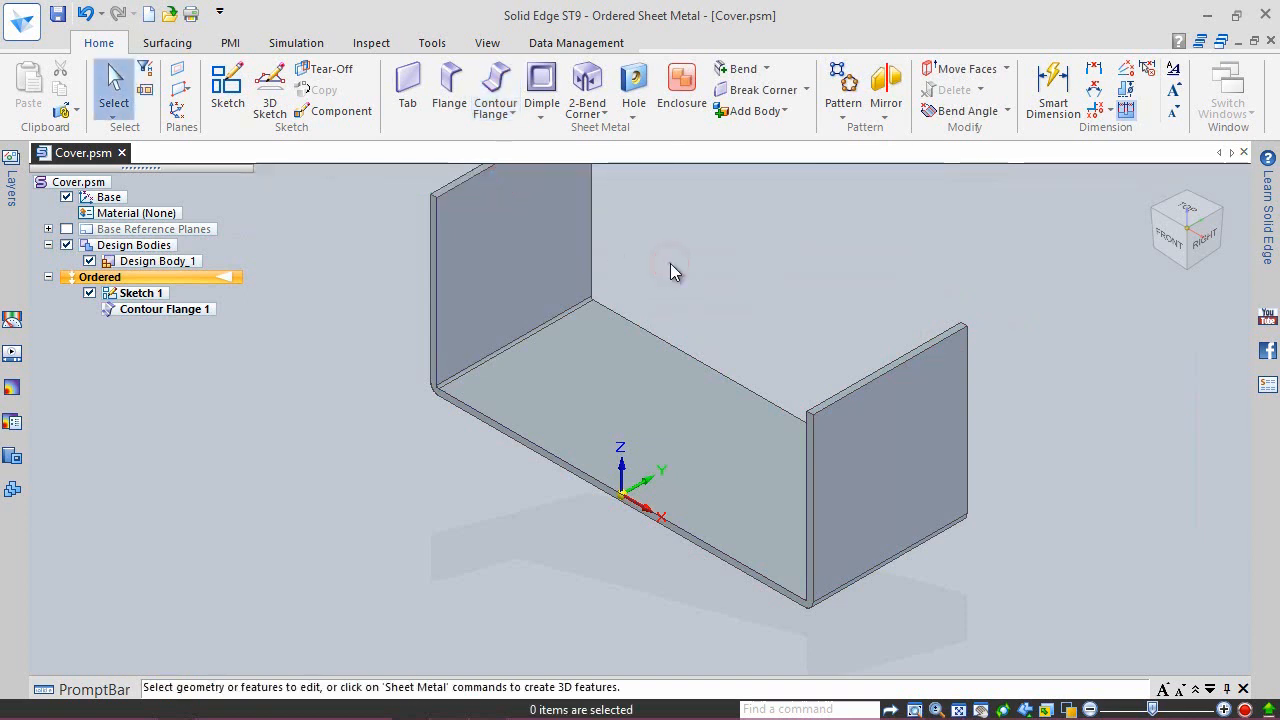
Step: Turn off the drop shadow beneath the model
{"action": "right_click_drag", "start_coordinate": [670, 263], "coordinate": [707, 231]}
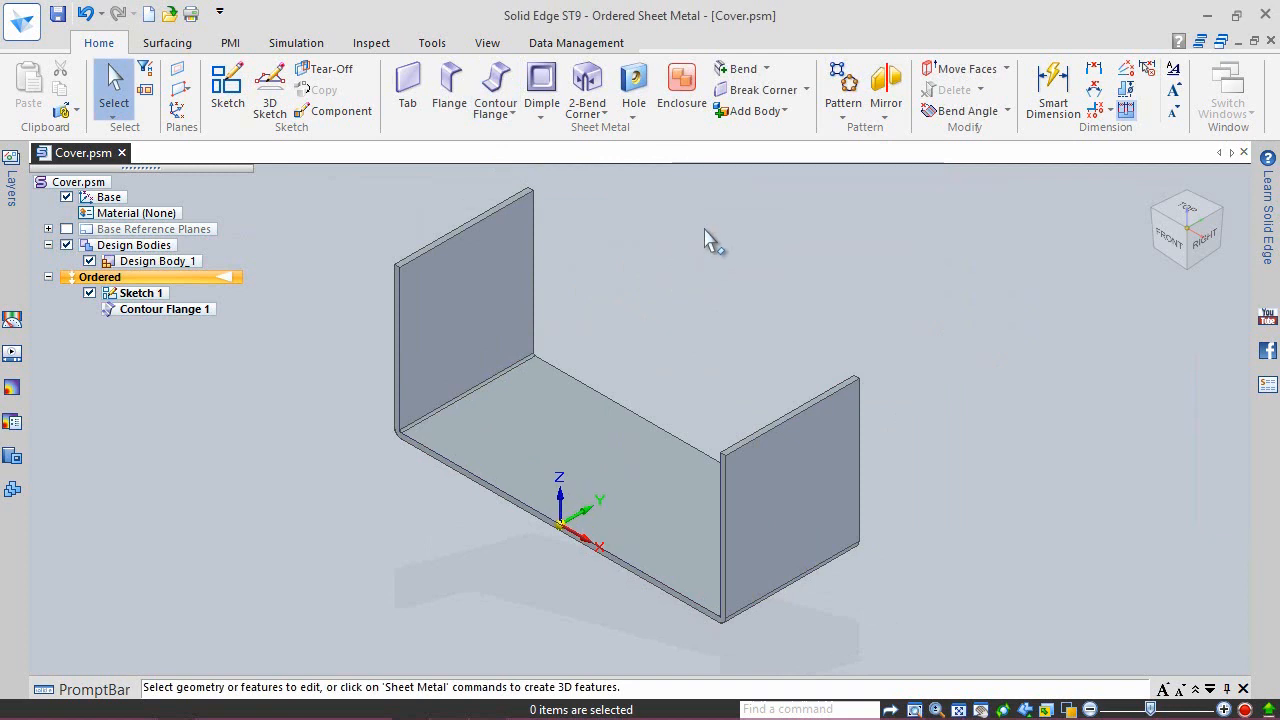
{"action": "left_click", "coordinate": [792, 238]}
{"action": "left_click", "coordinate": [486, 43]}
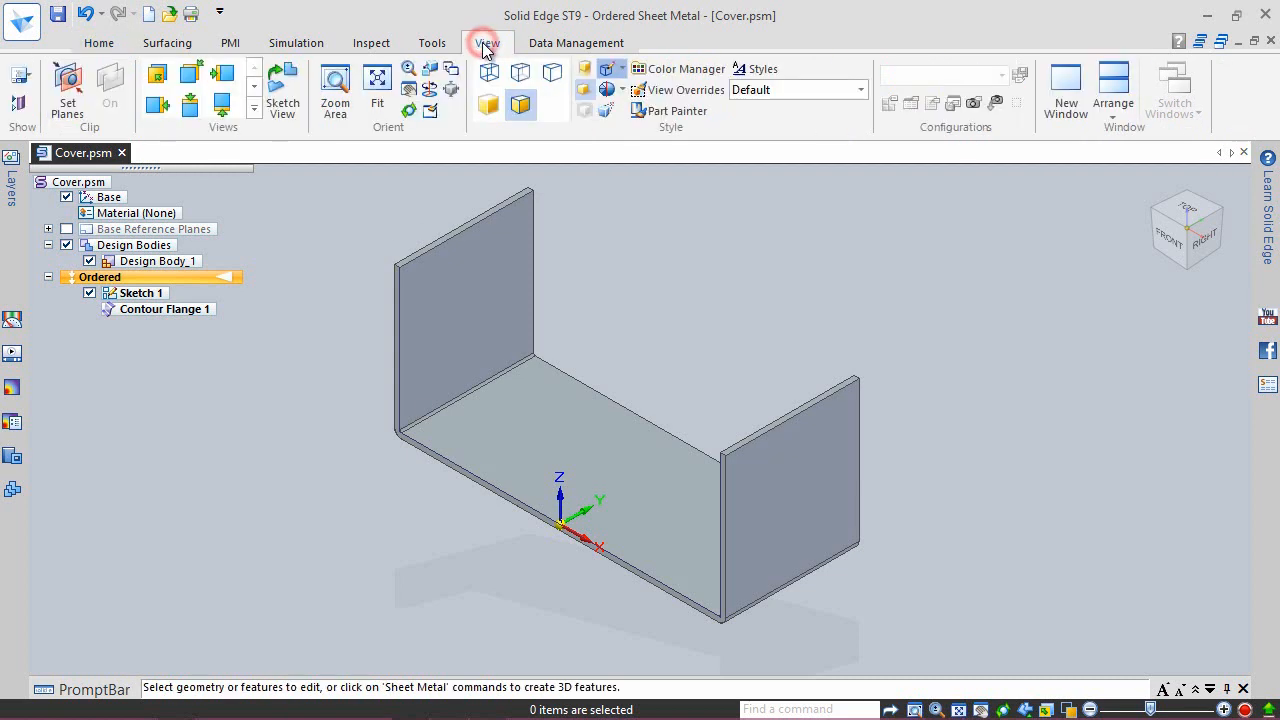
{"action": "left_click", "coordinate": [586, 95]}
{"action": "left_click", "coordinate": [671, 291]}
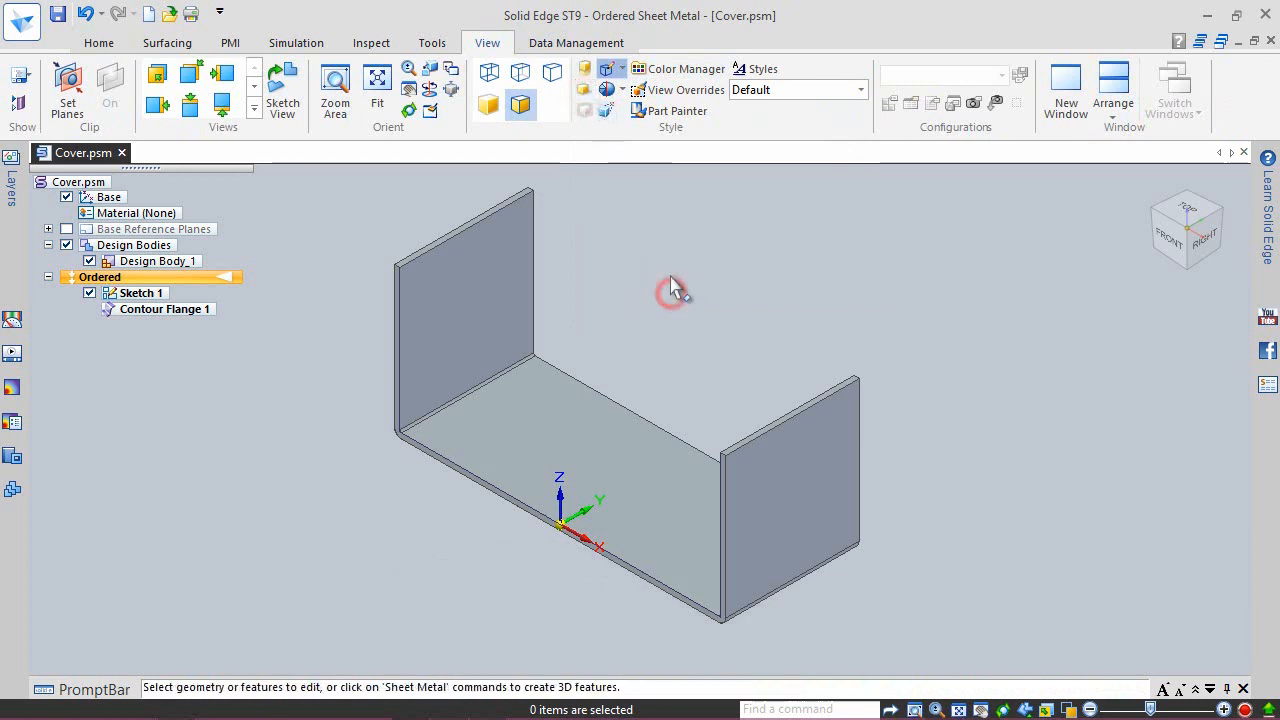
Step: Paint the whole body with the Khaki style using Part Painter
{"action": "left_click", "coordinate": [685, 120]}
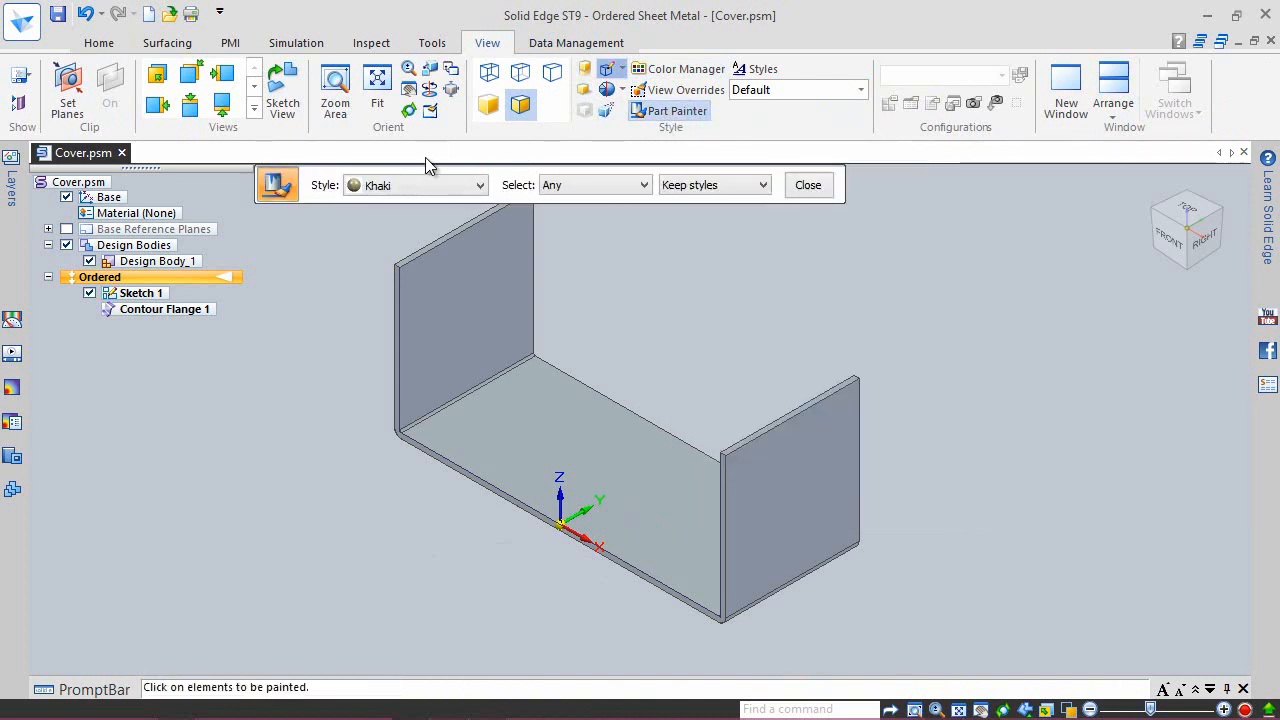
{"action": "left_click", "coordinate": [470, 188]}
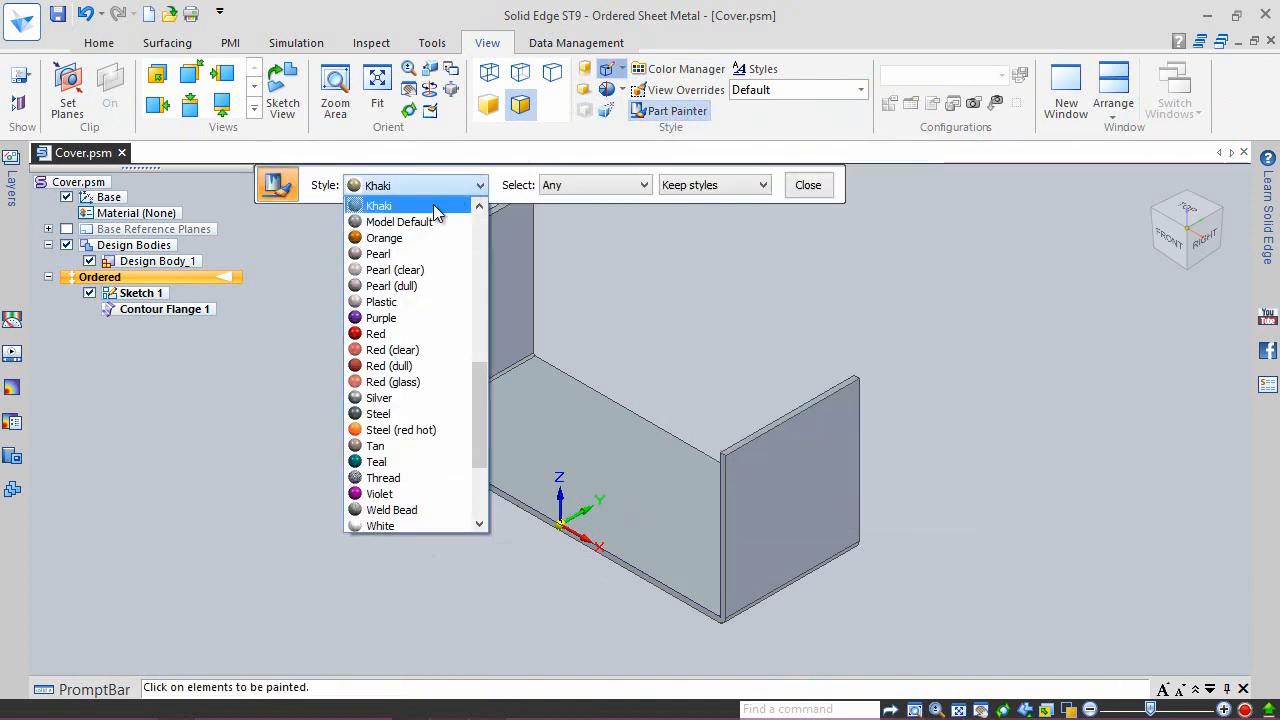
{"action": "left_click", "coordinate": [376, 208]}
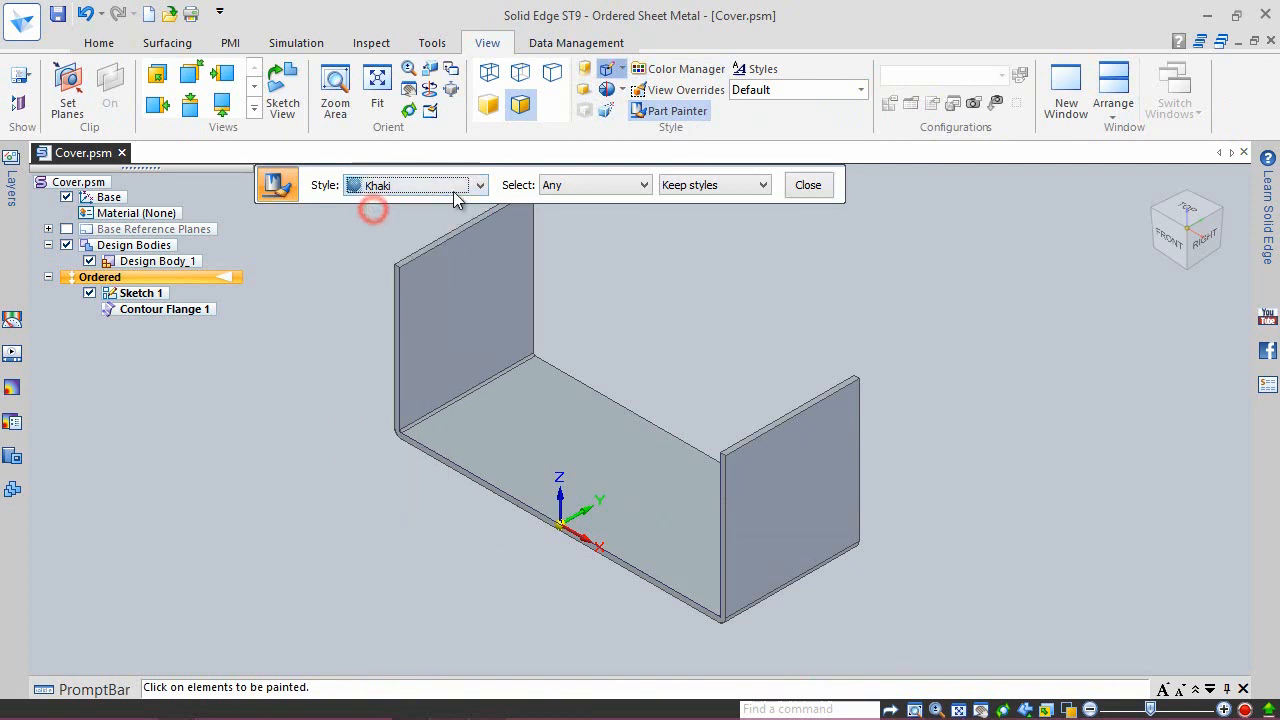
{"action": "left_click", "coordinate": [551, 188]}
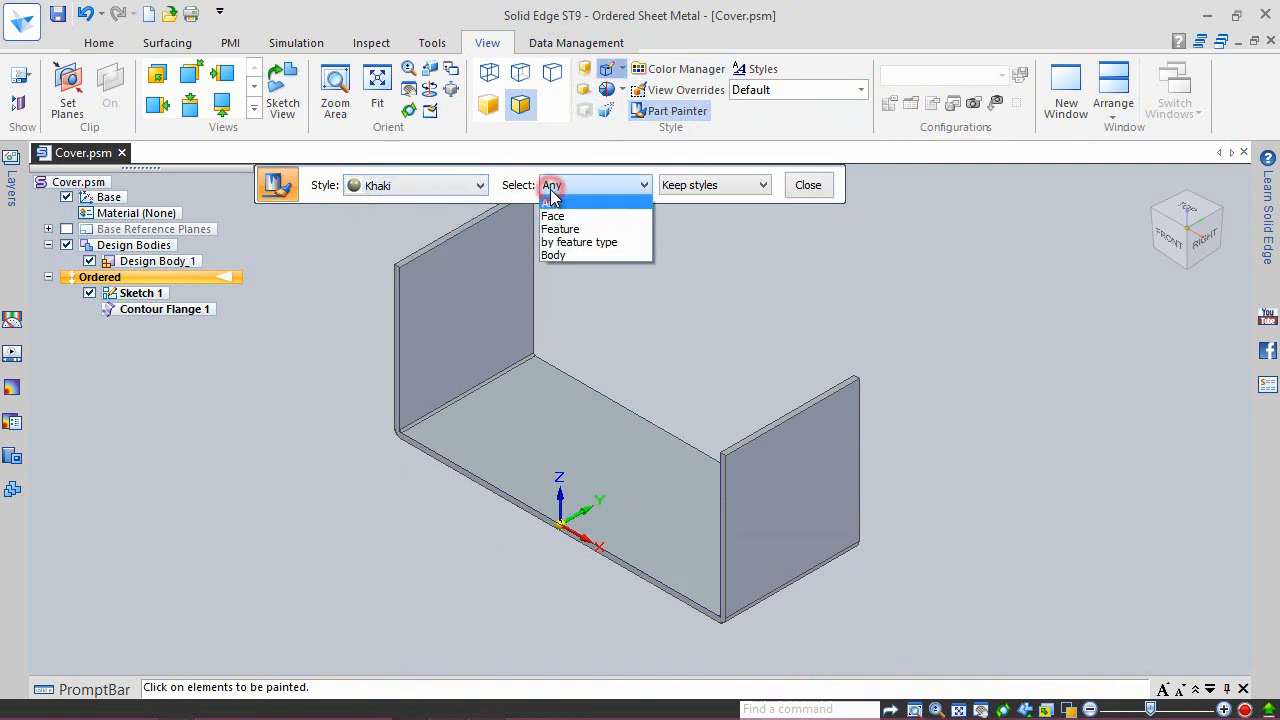
{"action": "left_click", "coordinate": [565, 255]}
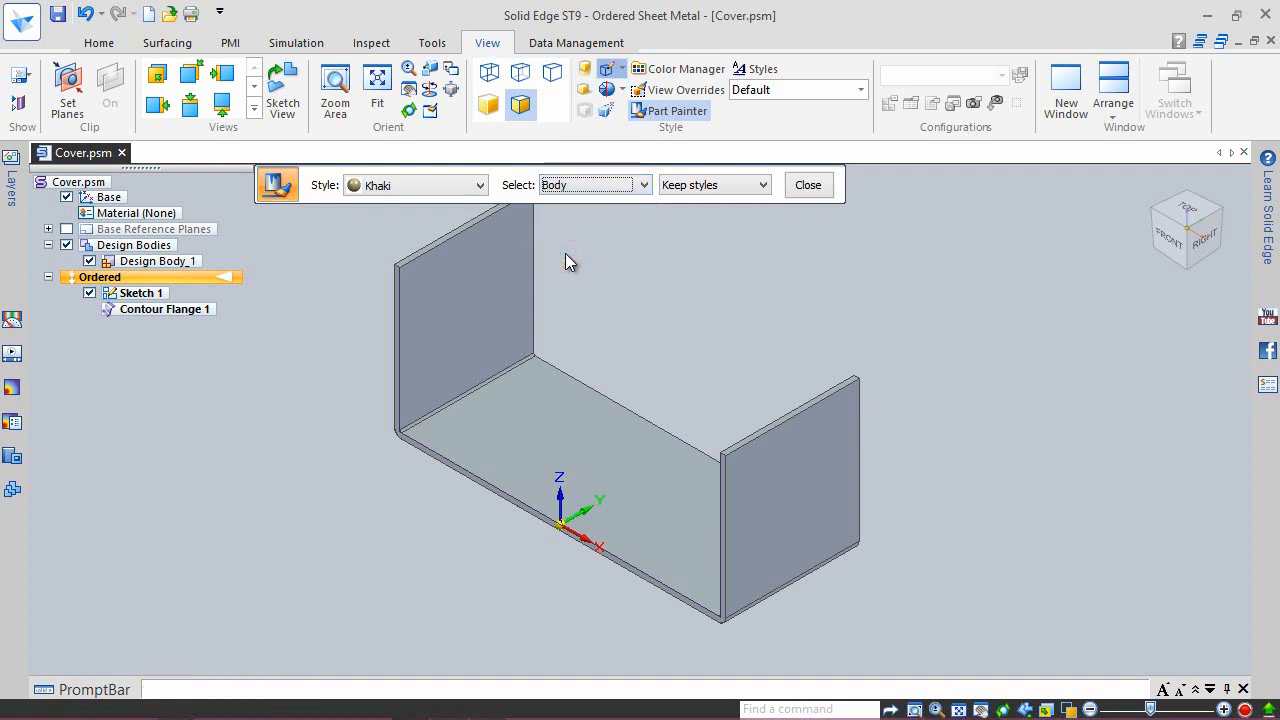
{"action": "left_click", "coordinate": [518, 242]}
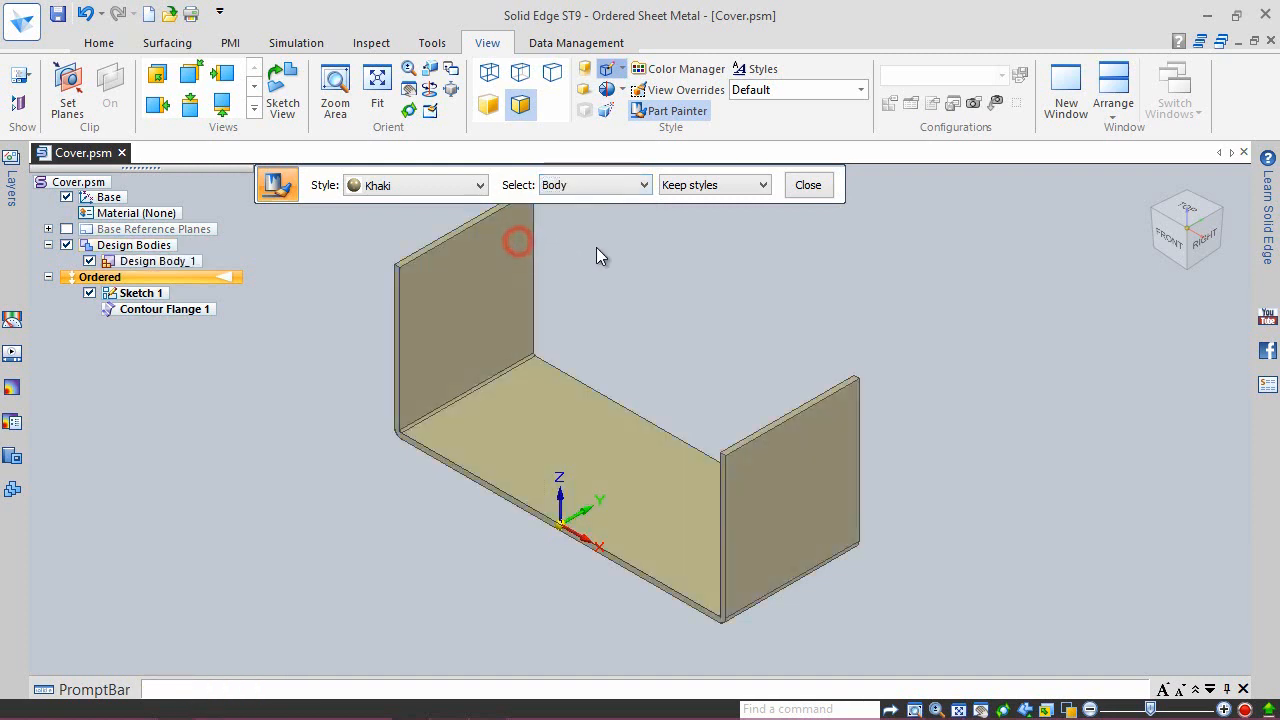
{"action": "left_click", "coordinate": [795, 186]}
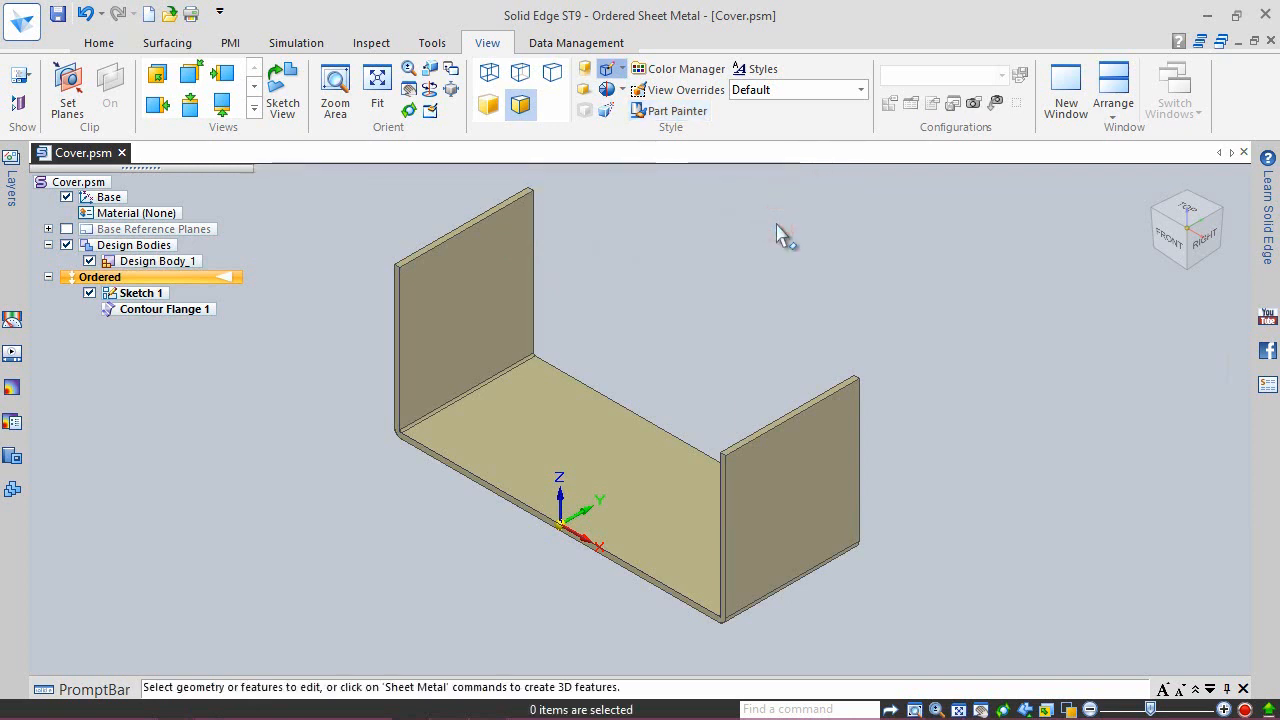
{"action": "left_click", "coordinate": [874, 245]}
Step: Open the light settings in View Overrides and set the angle of the selected grey light to 85
{"action": "left_click", "coordinate": [693, 92]}
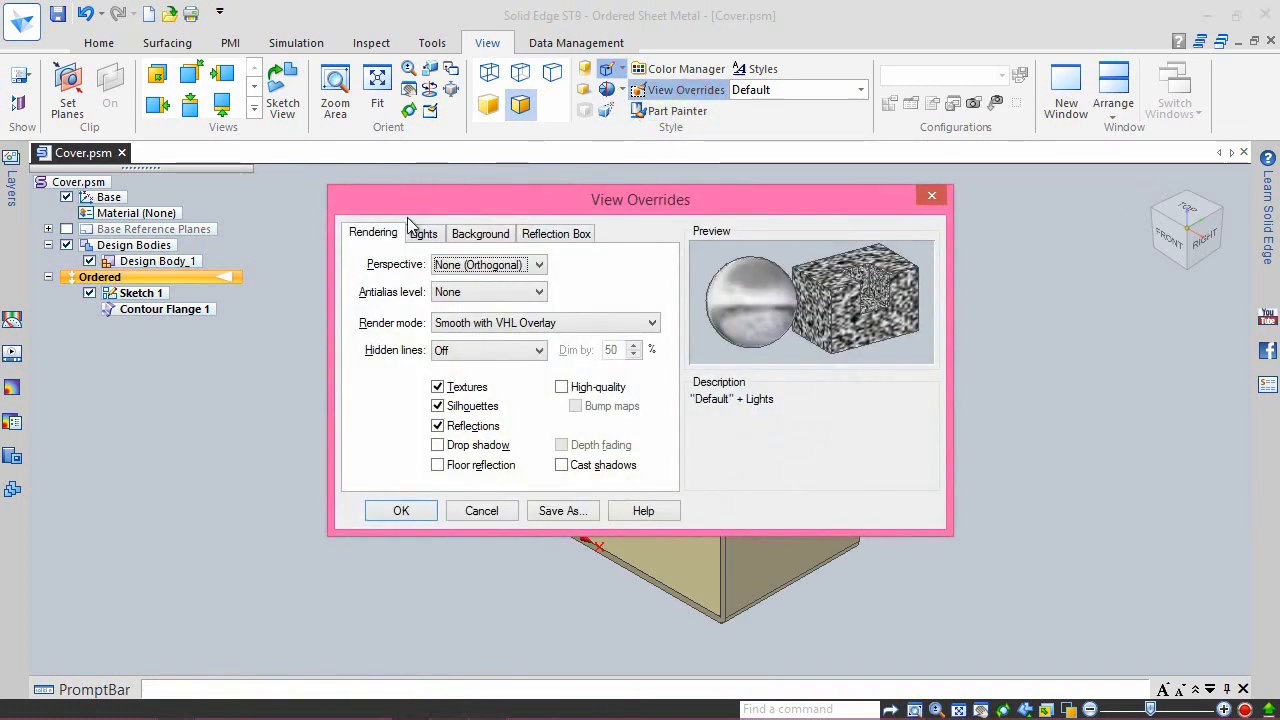
{"action": "left_click", "coordinate": [423, 240]}
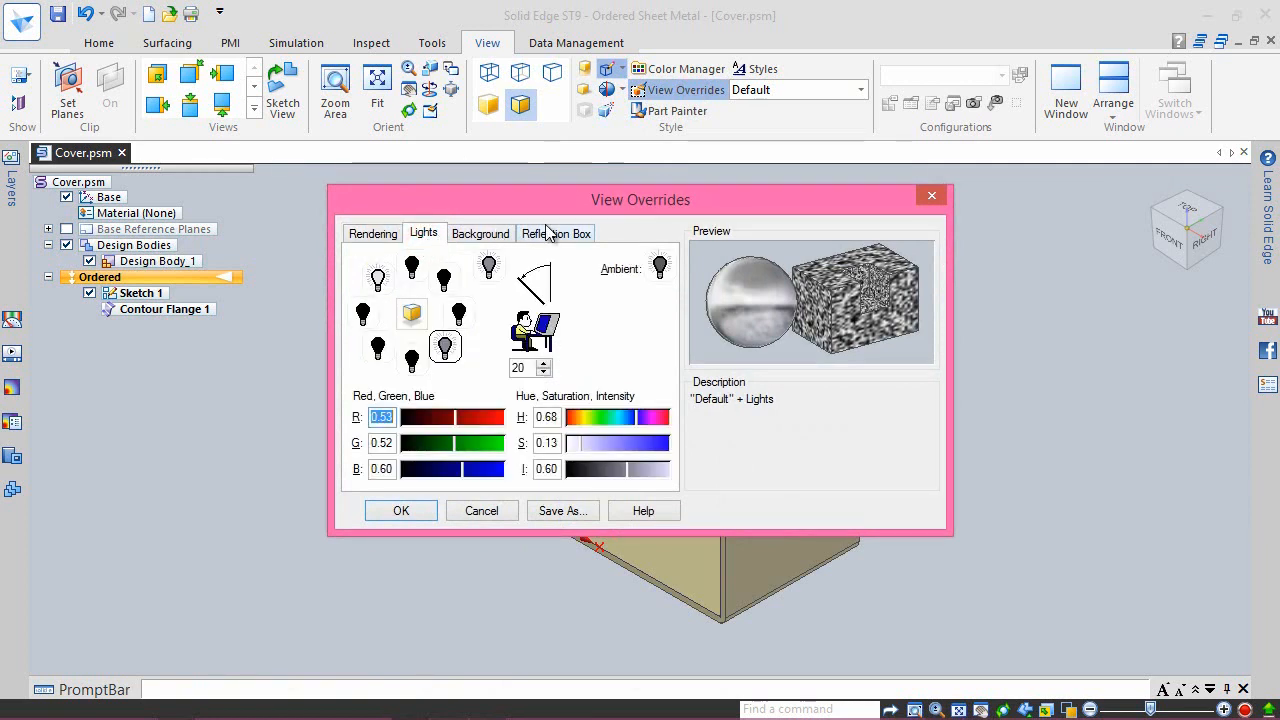
{"action": "left_click_drag", "start_coordinate": [611, 203], "coordinate": [1023, 102]}
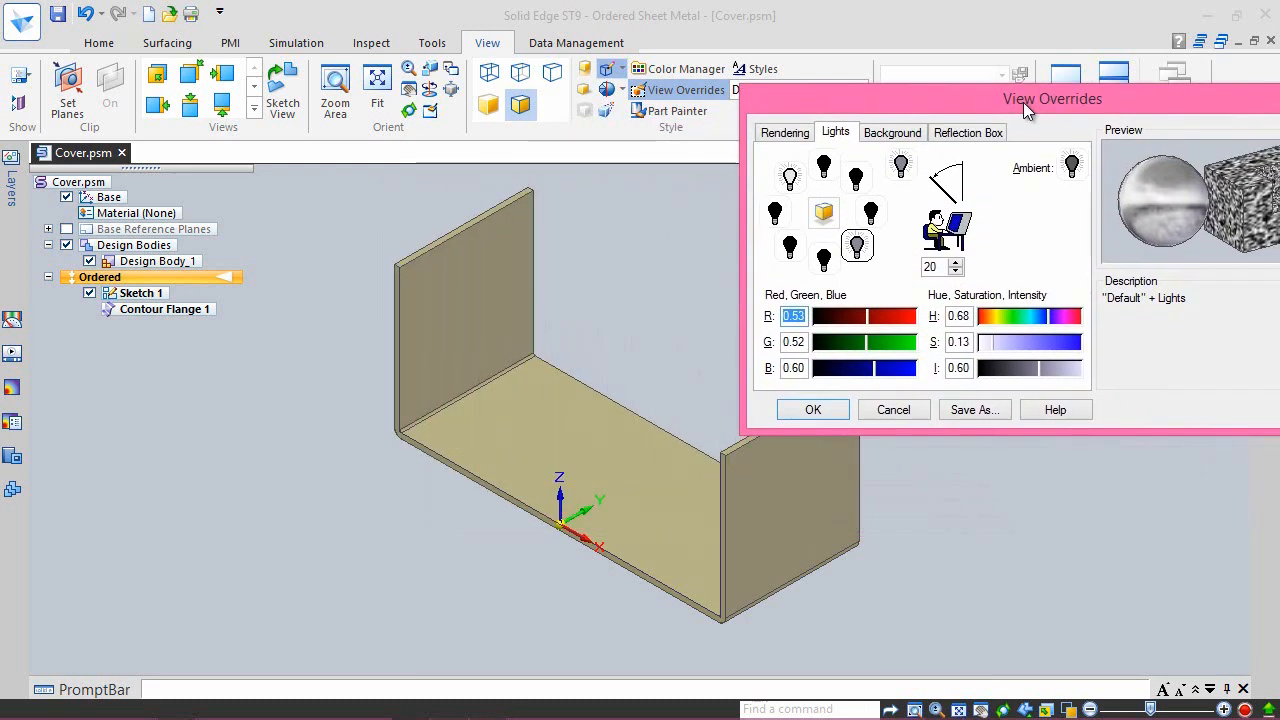
{"action": "left_click", "coordinate": [936, 267]}
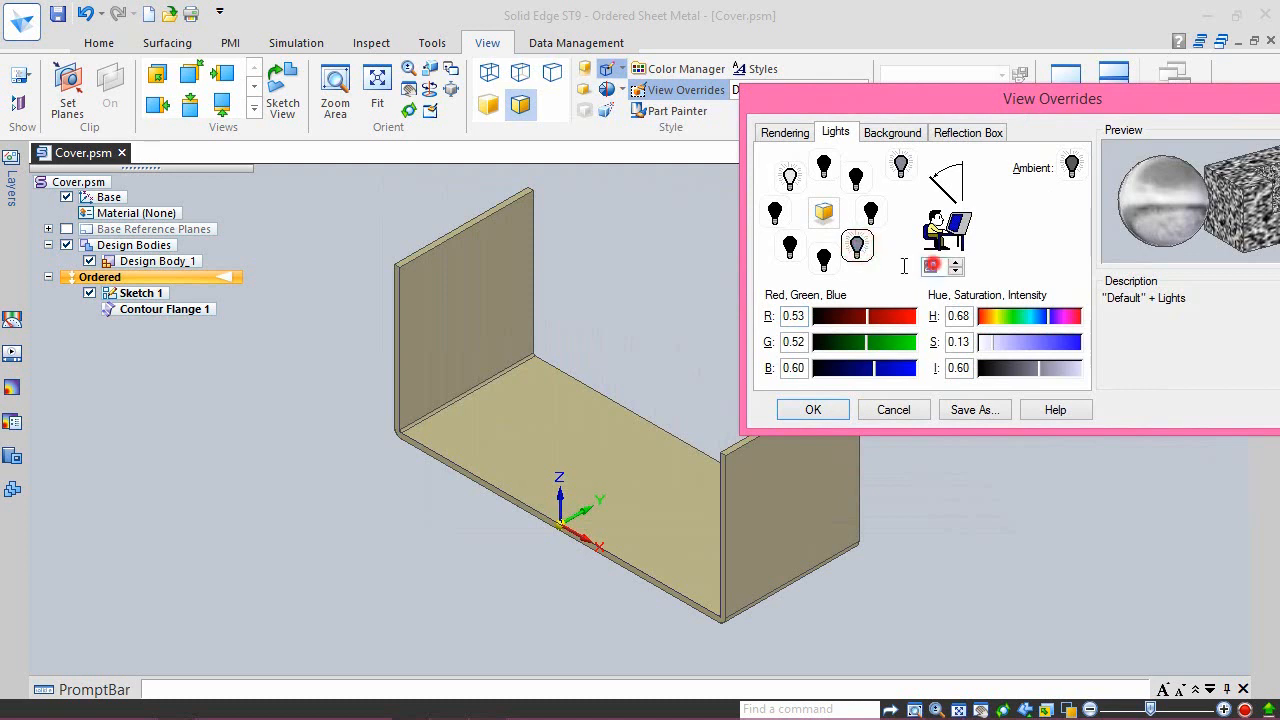
{"action": "left_click_drag", "start_coordinate": [904, 266], "coordinate": [900, 266]}
{"action": "type", "text": "85"}
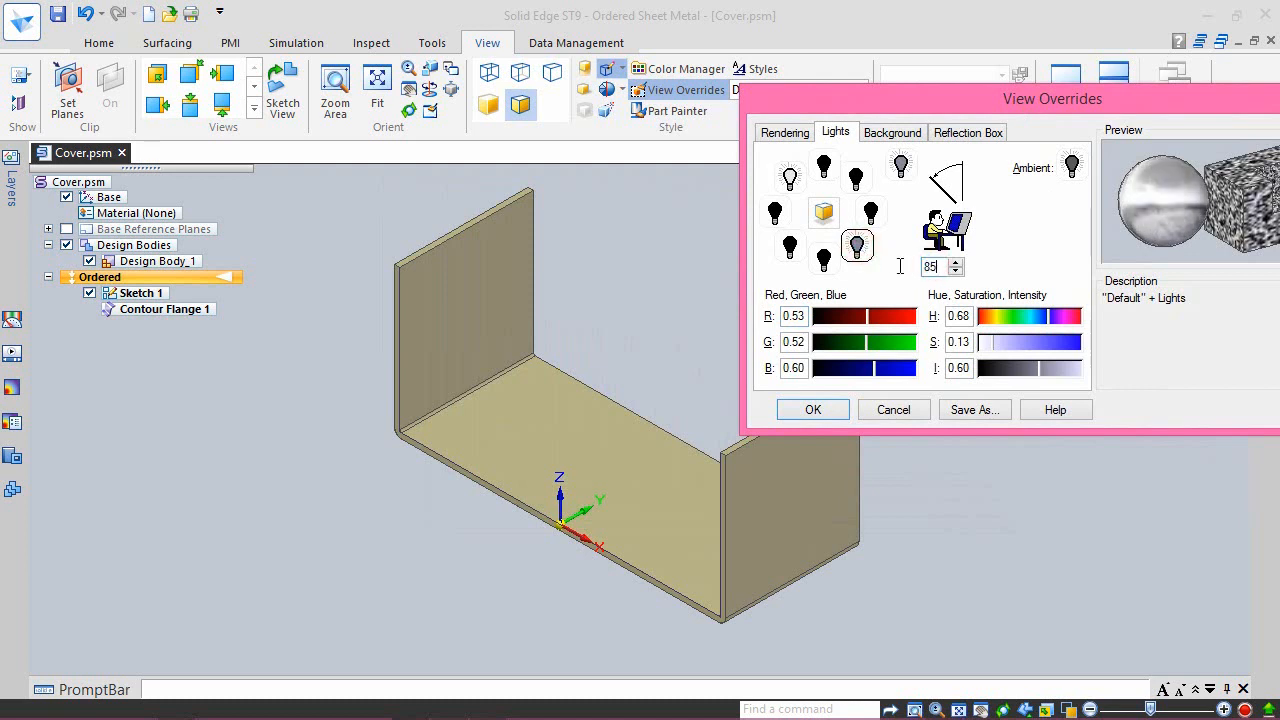
Step: Set the red, green and blue values of the light directly below the box to 0.9 each
{"action": "left_click", "coordinate": [790, 178]}
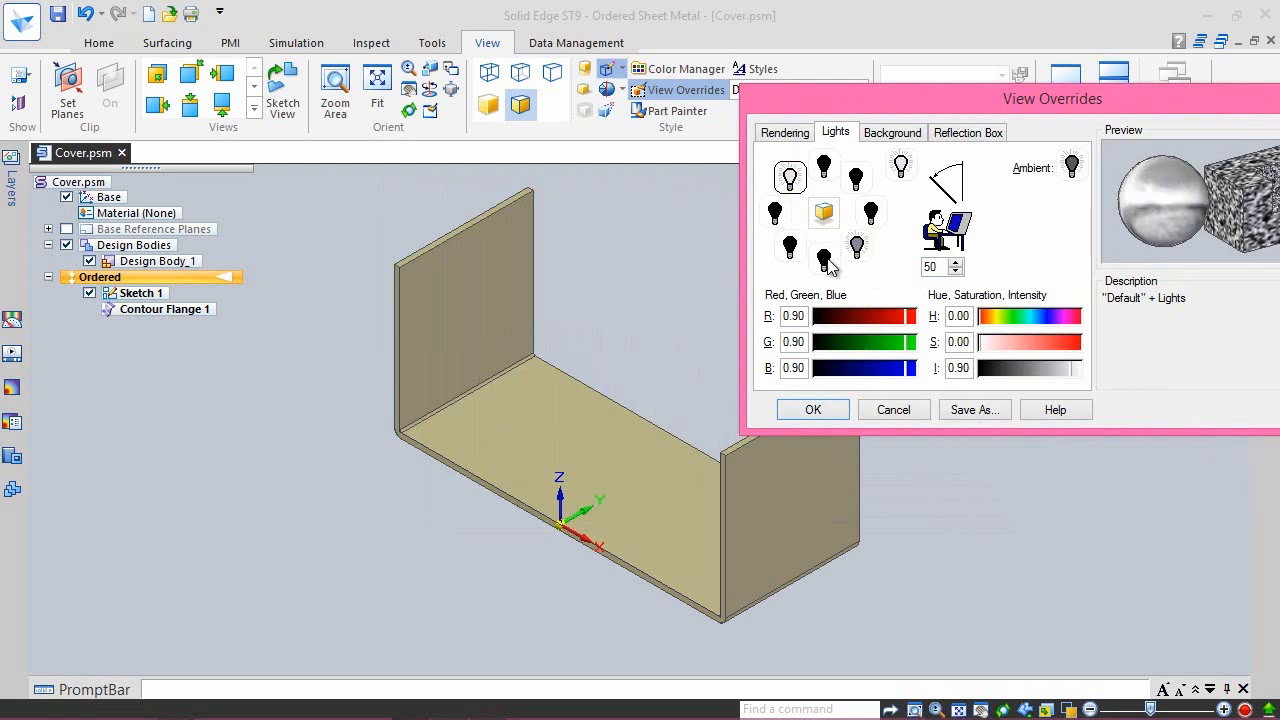
{"action": "left_click", "coordinate": [825, 260]}
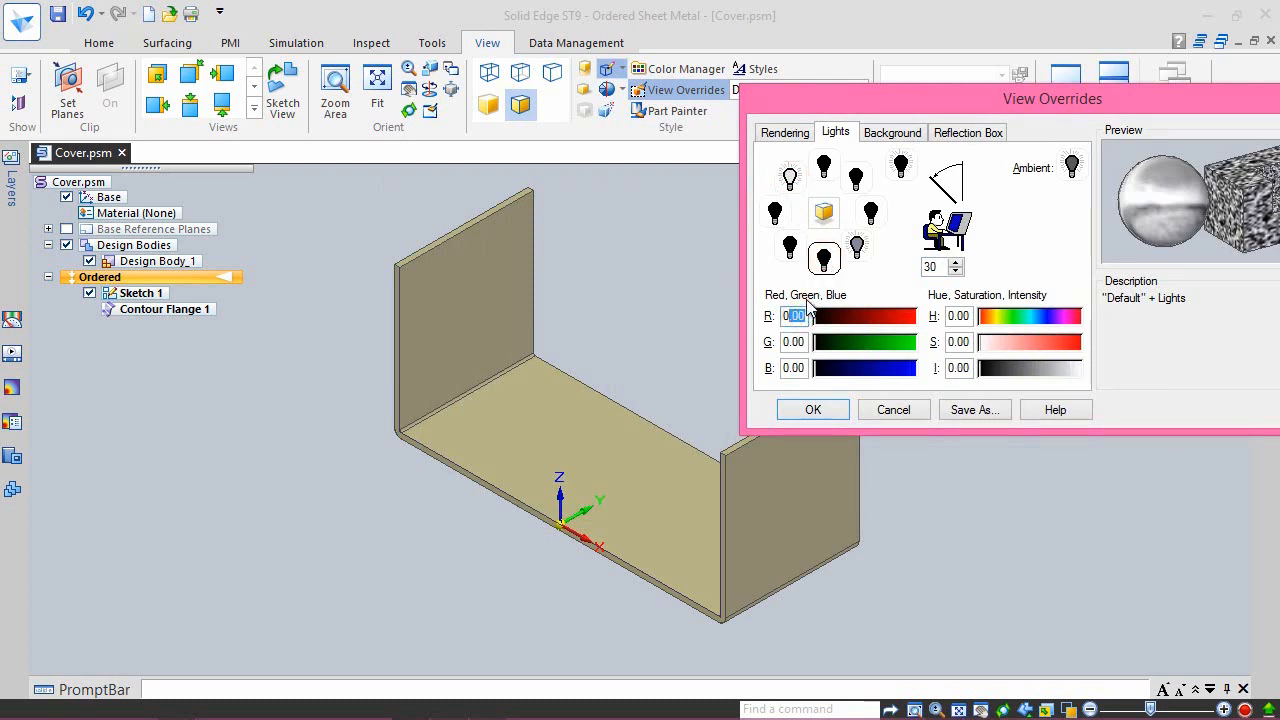
{"action": "type", "text": "0.9"}
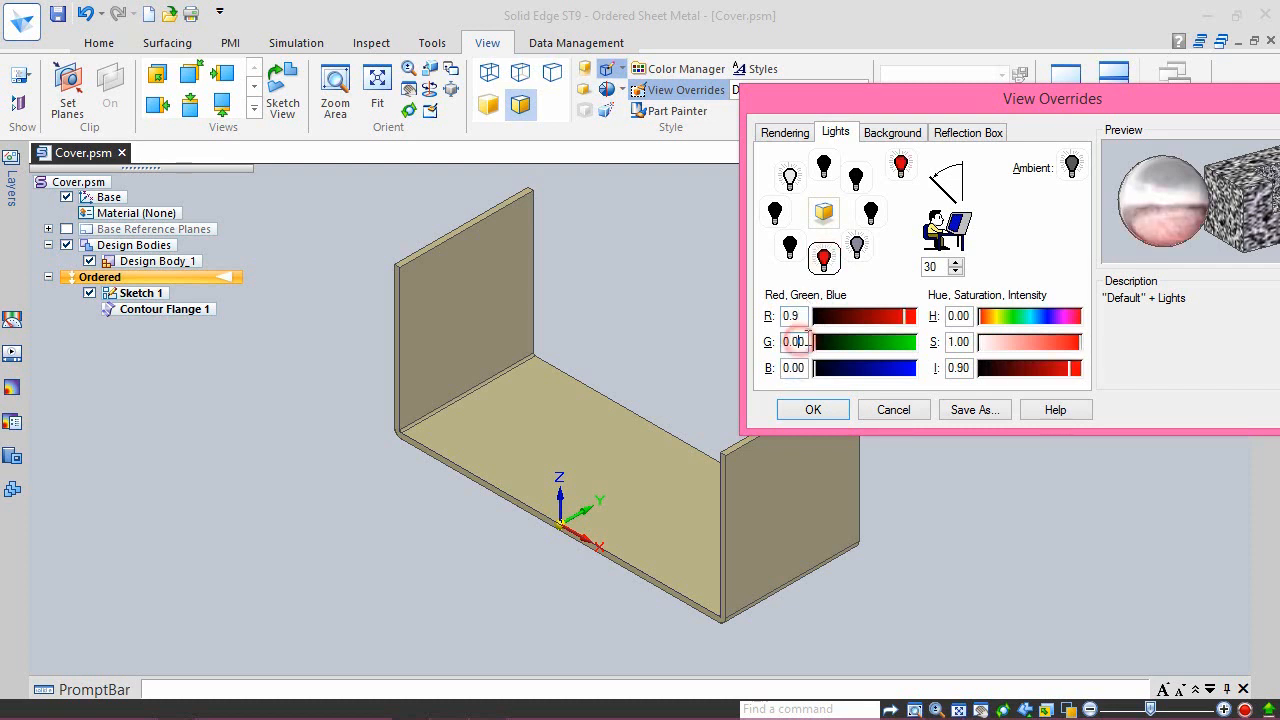
{"action": "double_click", "coordinate": [792, 341]}
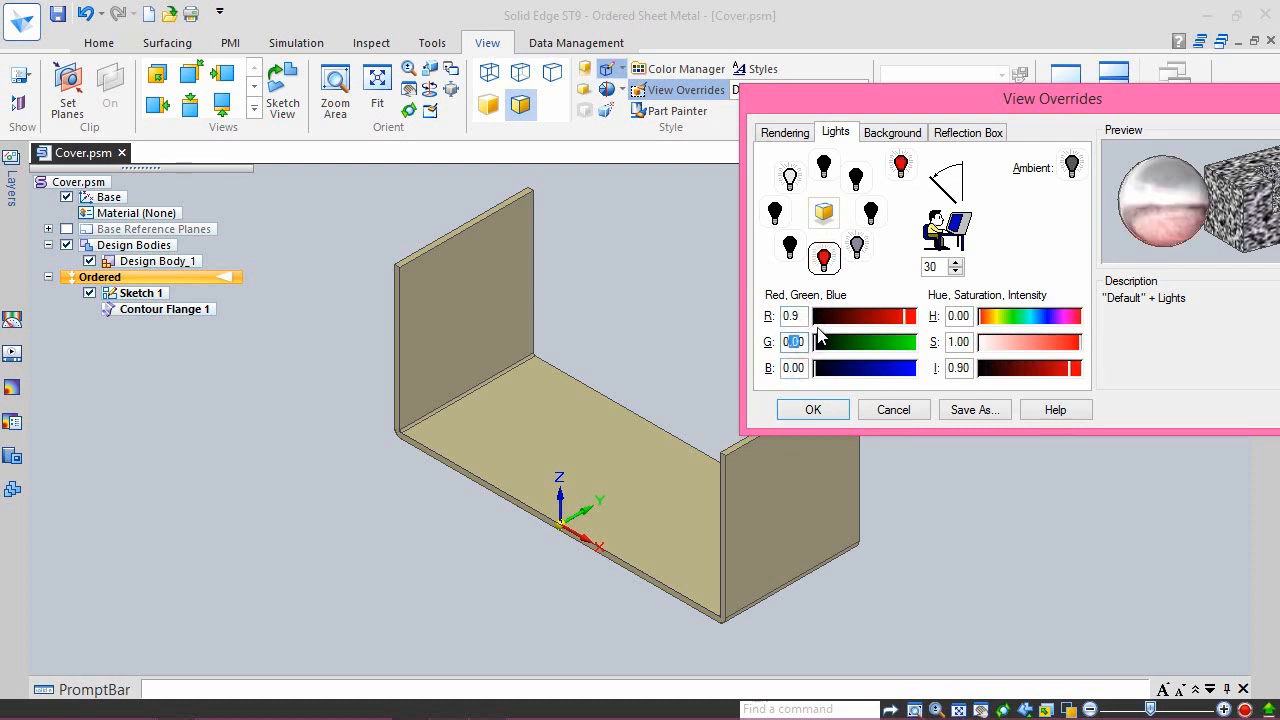
{"action": "type", "text": "0.9"}
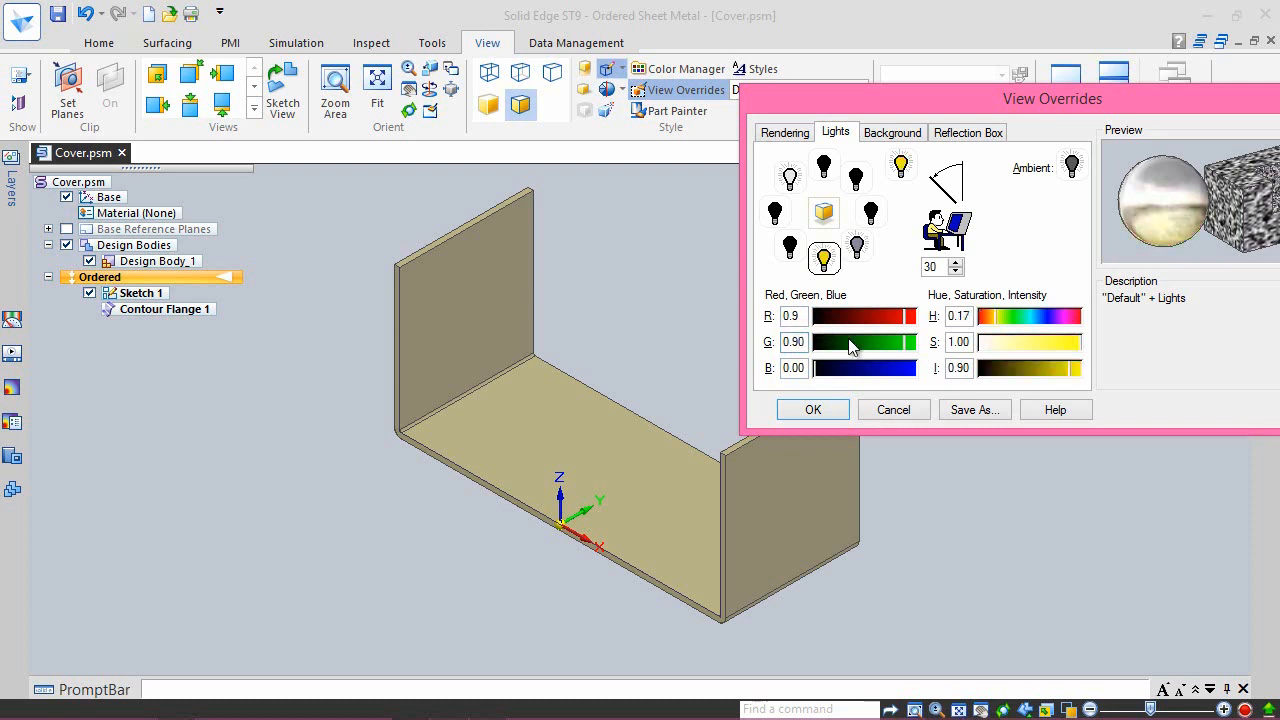
{"action": "double_click", "coordinate": [793, 368]}
{"action": "type", "text": "0.9"}
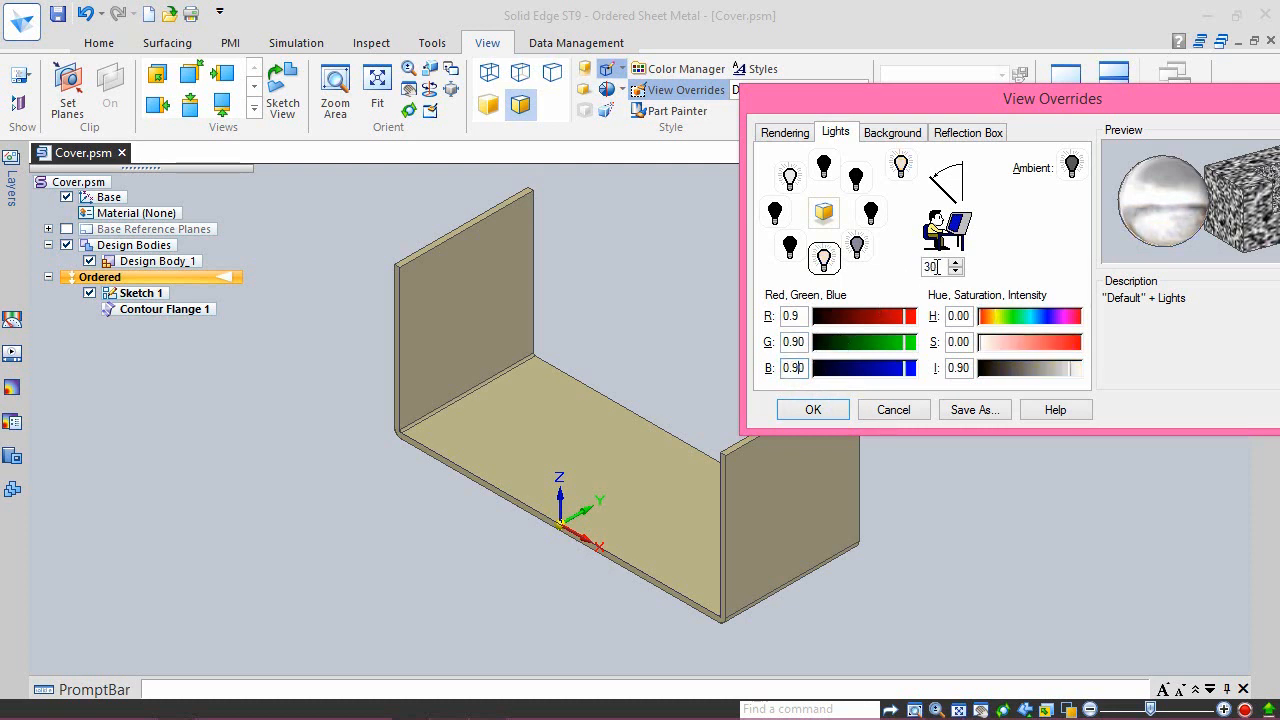
Step: Set the angle of the light below the box to 35 and apply the view overrides
{"action": "left_click", "coordinate": [932, 266]}
{"action": "double_click", "coordinate": [930, 267]}
{"action": "type", "text": "35"}
{"action": "left_click", "coordinate": [911, 275]}
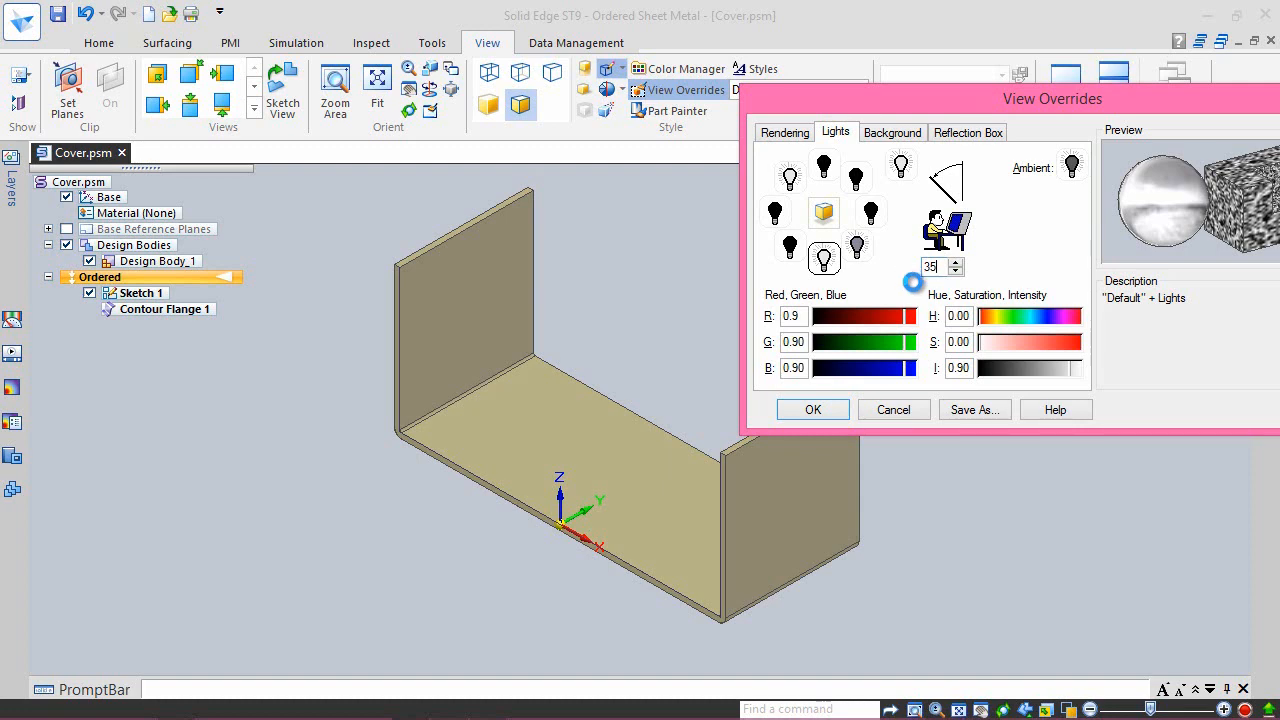
{"action": "left_click", "coordinate": [813, 410]}
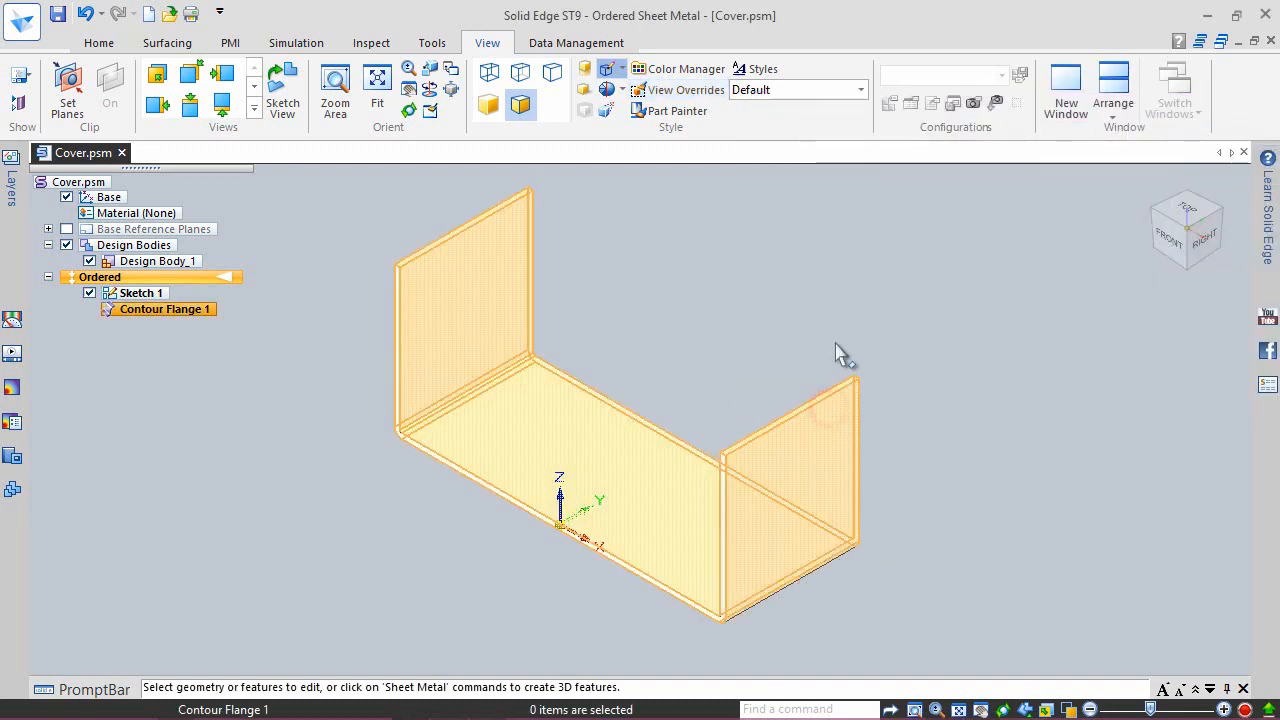
Step: Clear the selection and save the cover document
{"action": "left_click", "coordinate": [775, 298]}
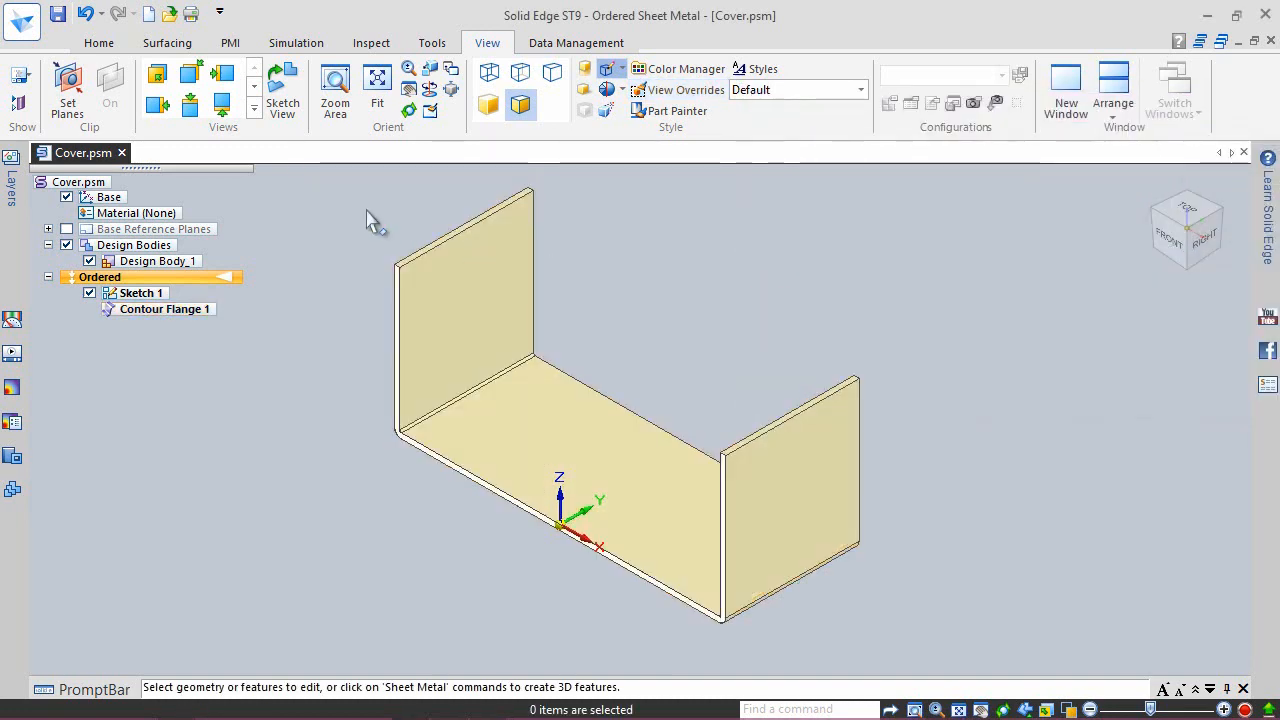
{"action": "left_click", "coordinate": [97, 43]}
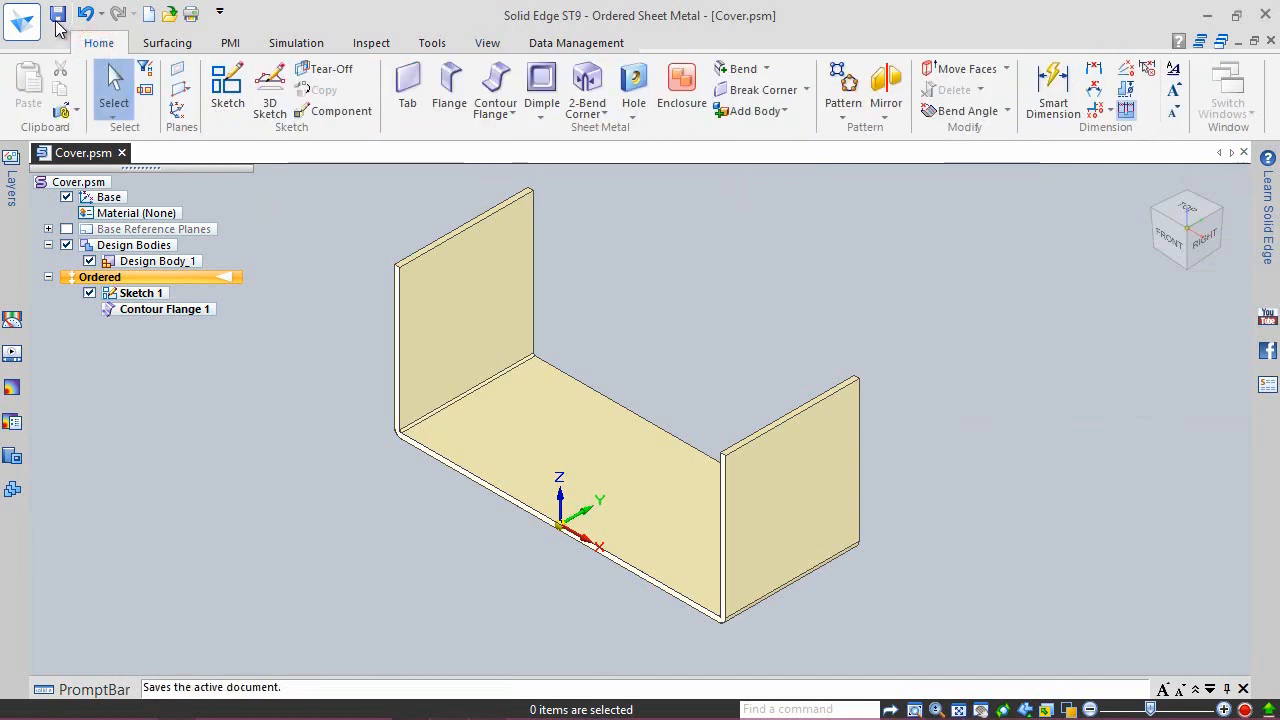
{"action": "left_click", "coordinate": [57, 13]}
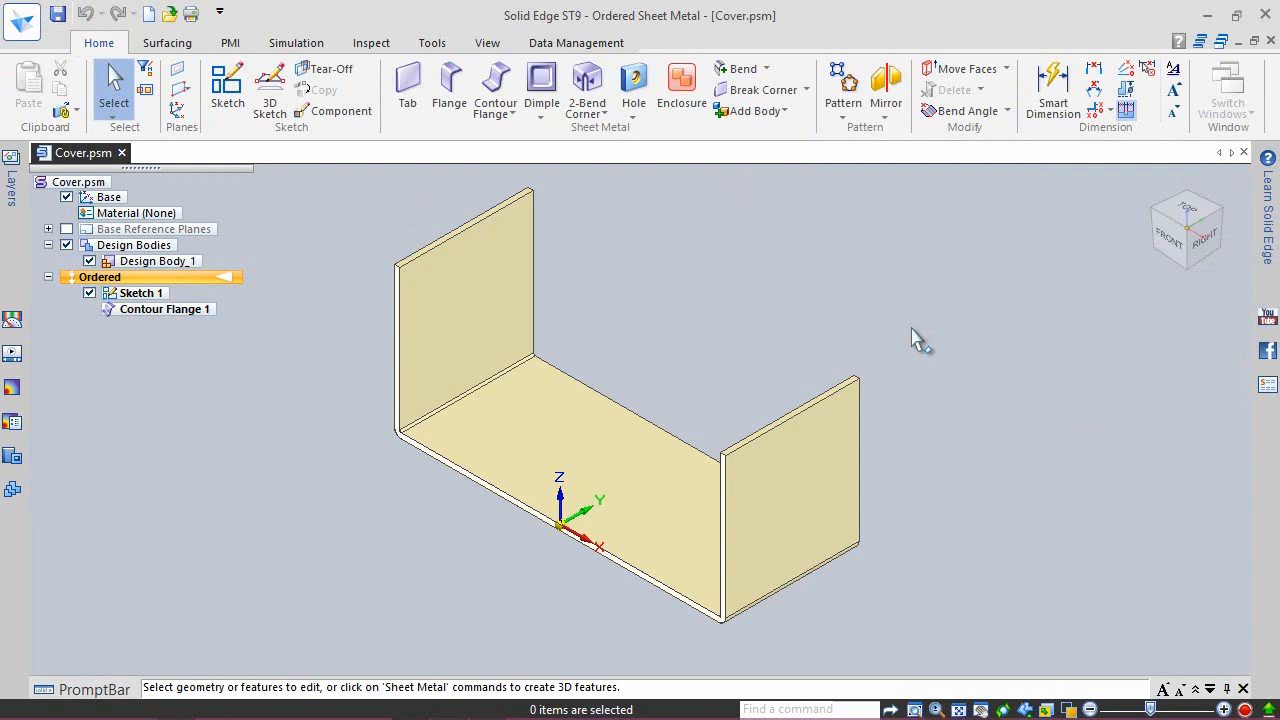
{"action": "left_click", "coordinate": [945, 331]}
Step: Start a Cut and place its sketch on a coincident plane at the inner face of the cover's base
{"action": "left_click", "coordinate": [632, 118]}
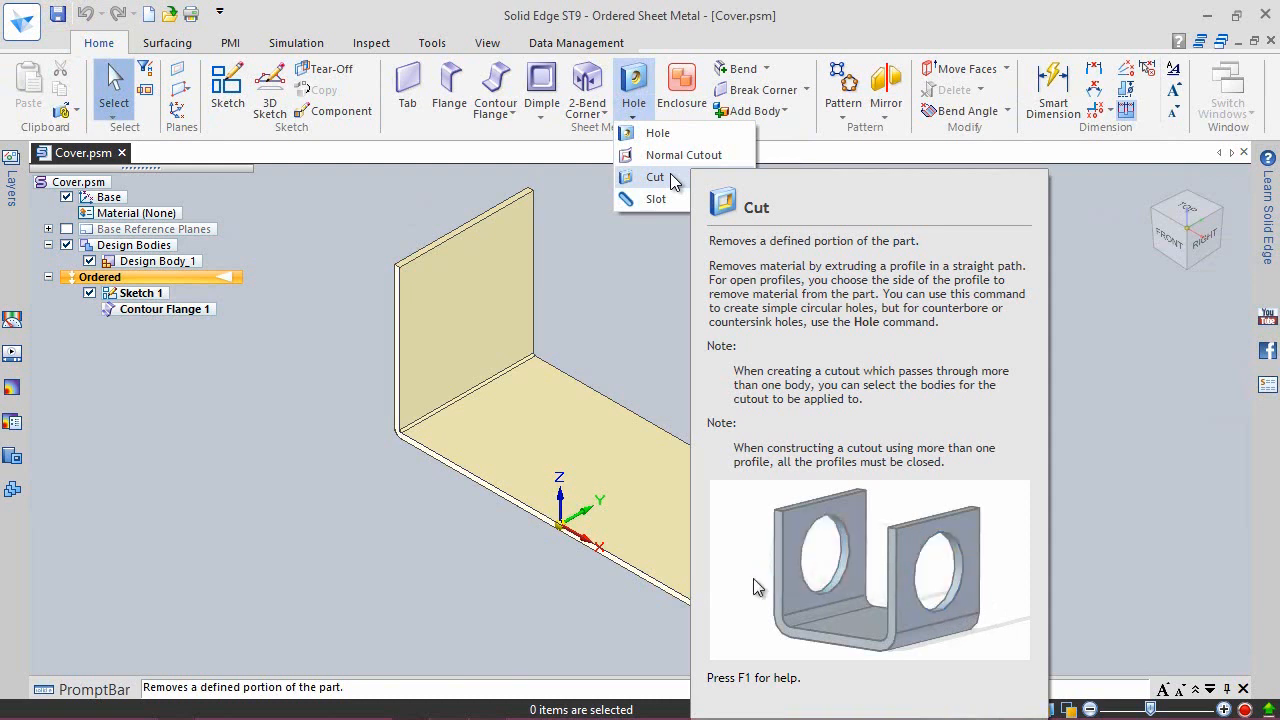
{"action": "left_click", "coordinate": [673, 180]}
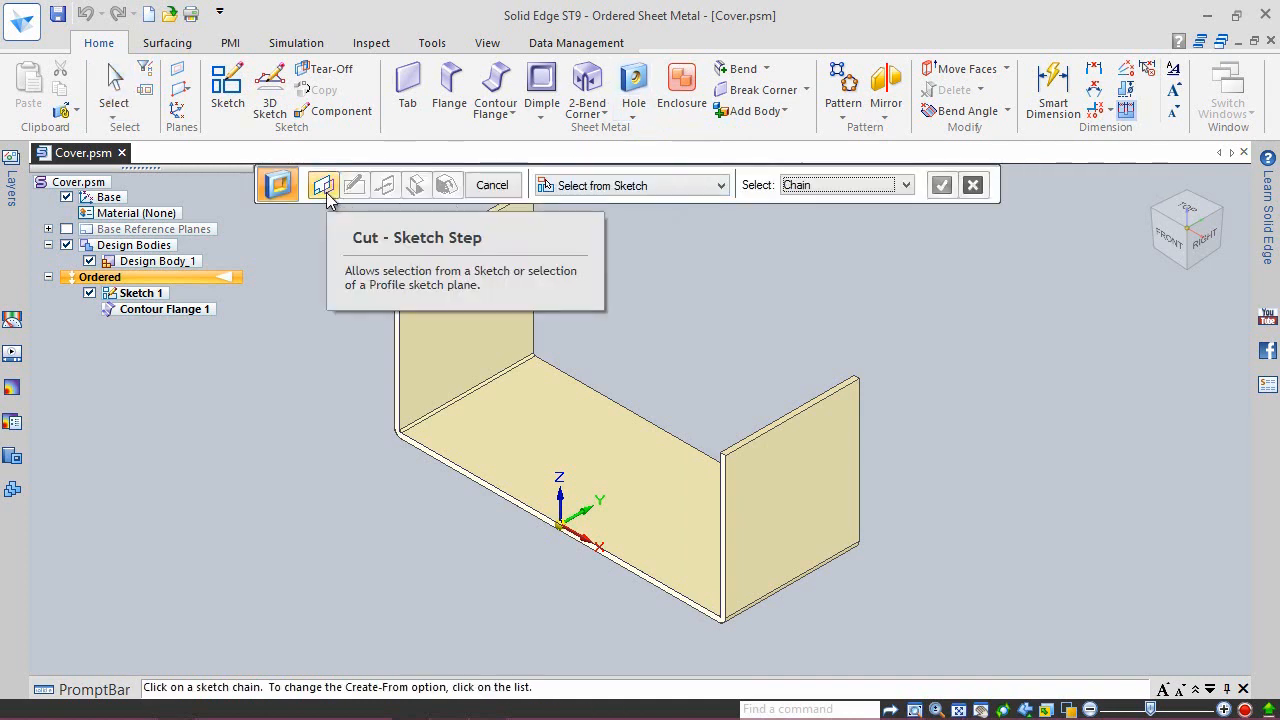
{"action": "left_click", "coordinate": [625, 186]}
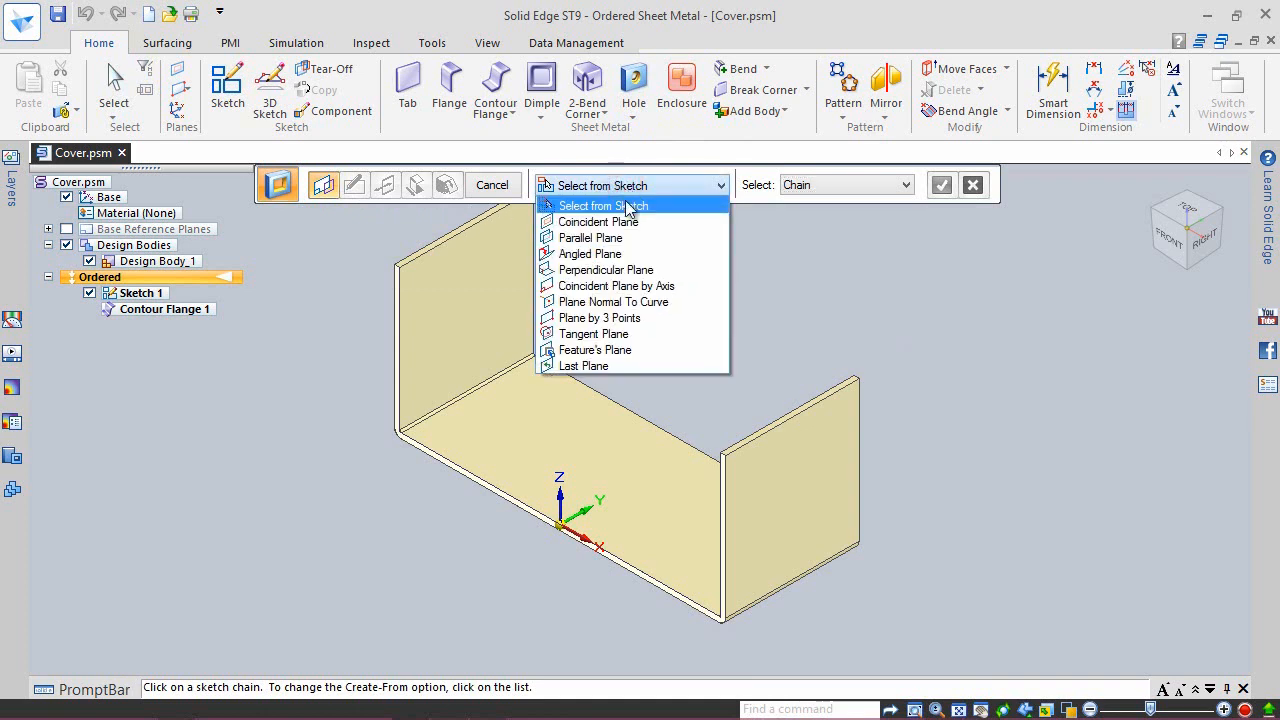
{"action": "left_click", "coordinate": [633, 222]}
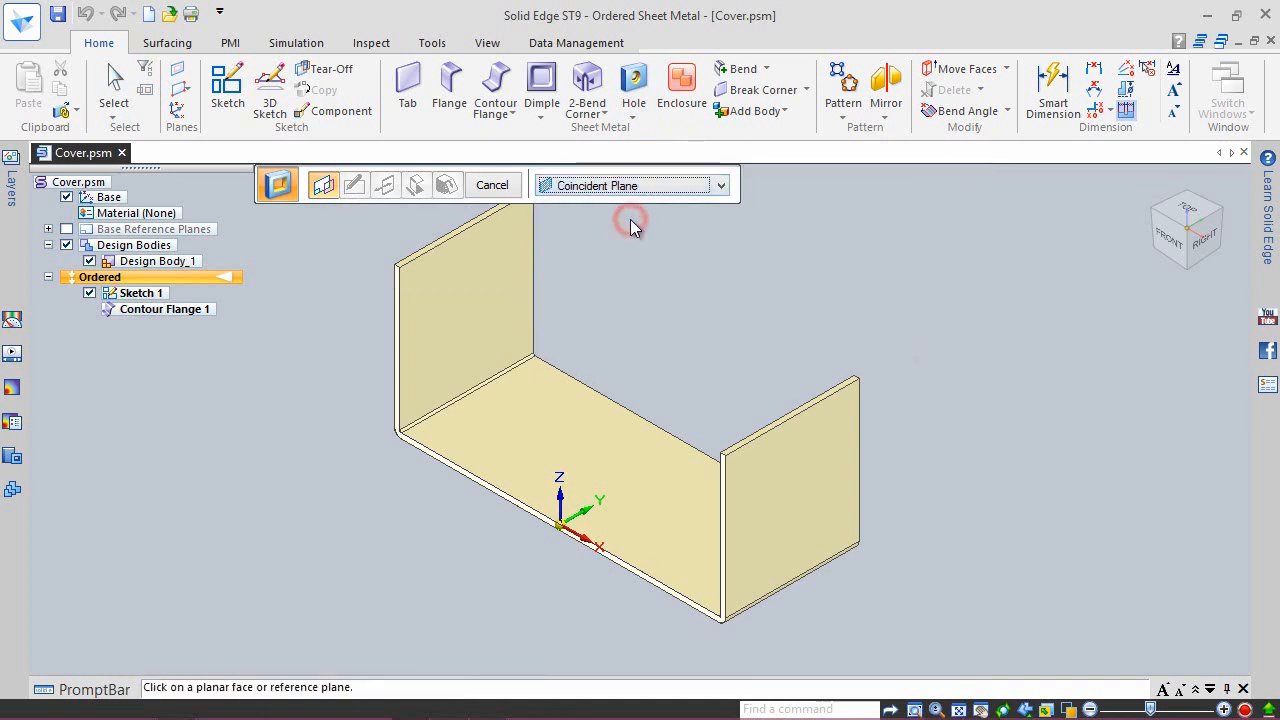
{"action": "left_click", "coordinate": [594, 408]}
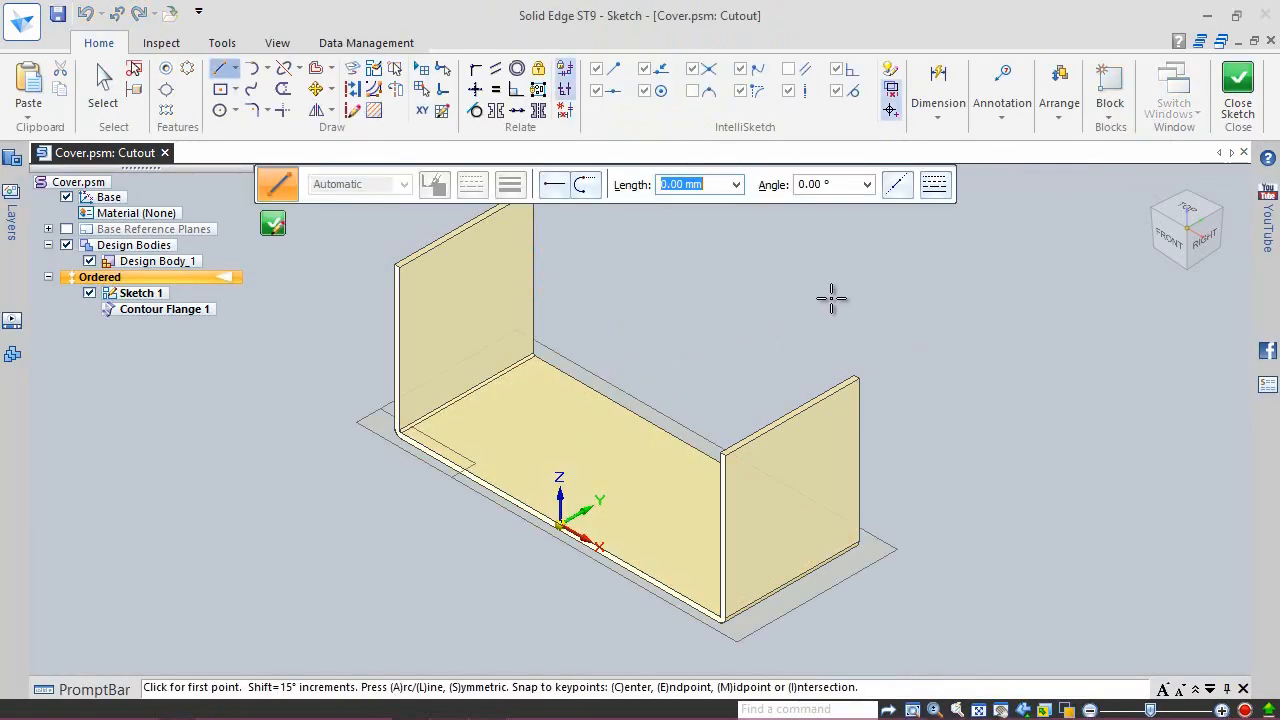
Step: Sketch a circle about 32 mm in diameter centred on the midpoint of the base's rear edge, viewed from the top
{"action": "left_click", "coordinate": [1167, 210]}
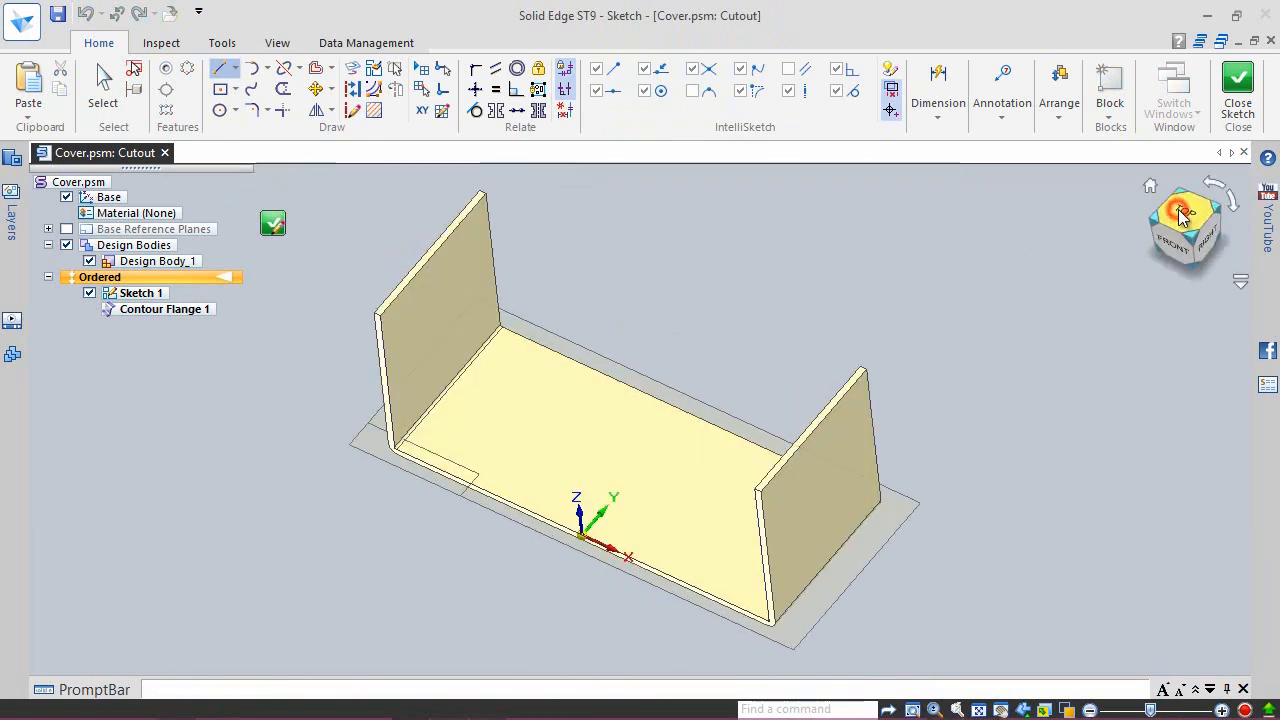
{"action": "scroll", "coordinate": [694, 424], "scroll_direction": "down", "scroll_amount": 1}
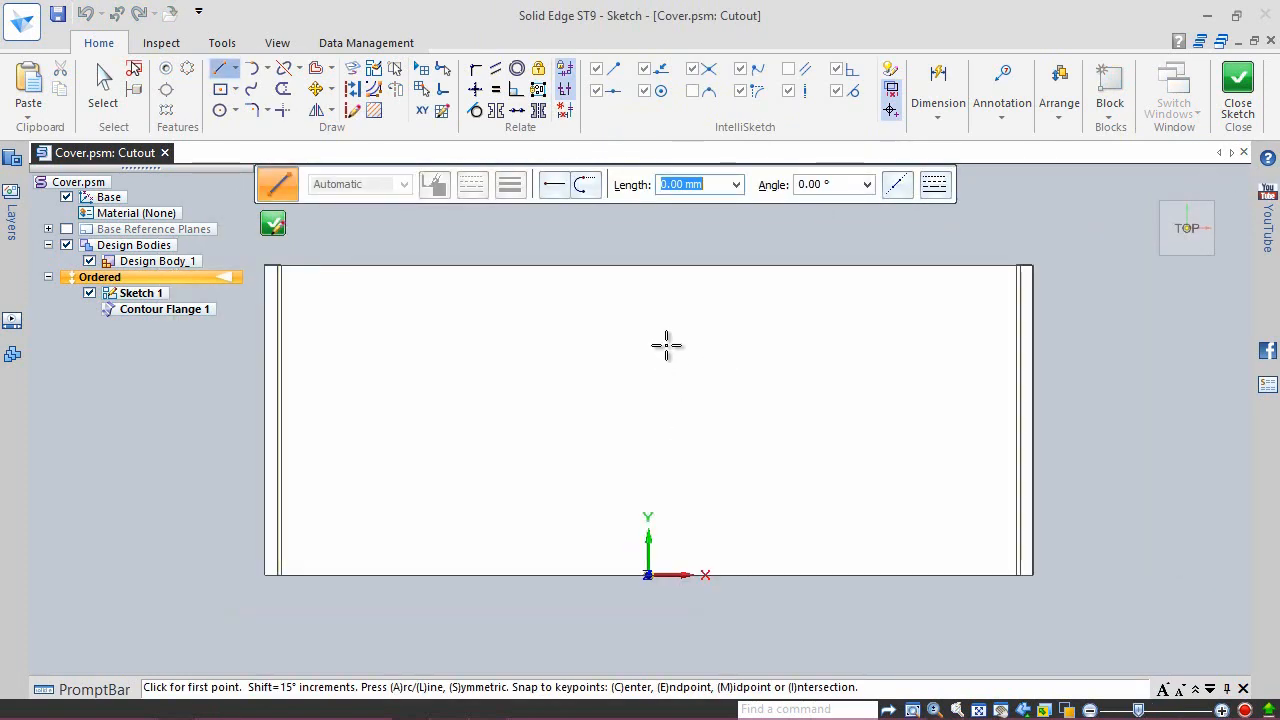
{"action": "right_click", "coordinate": [709, 250]}
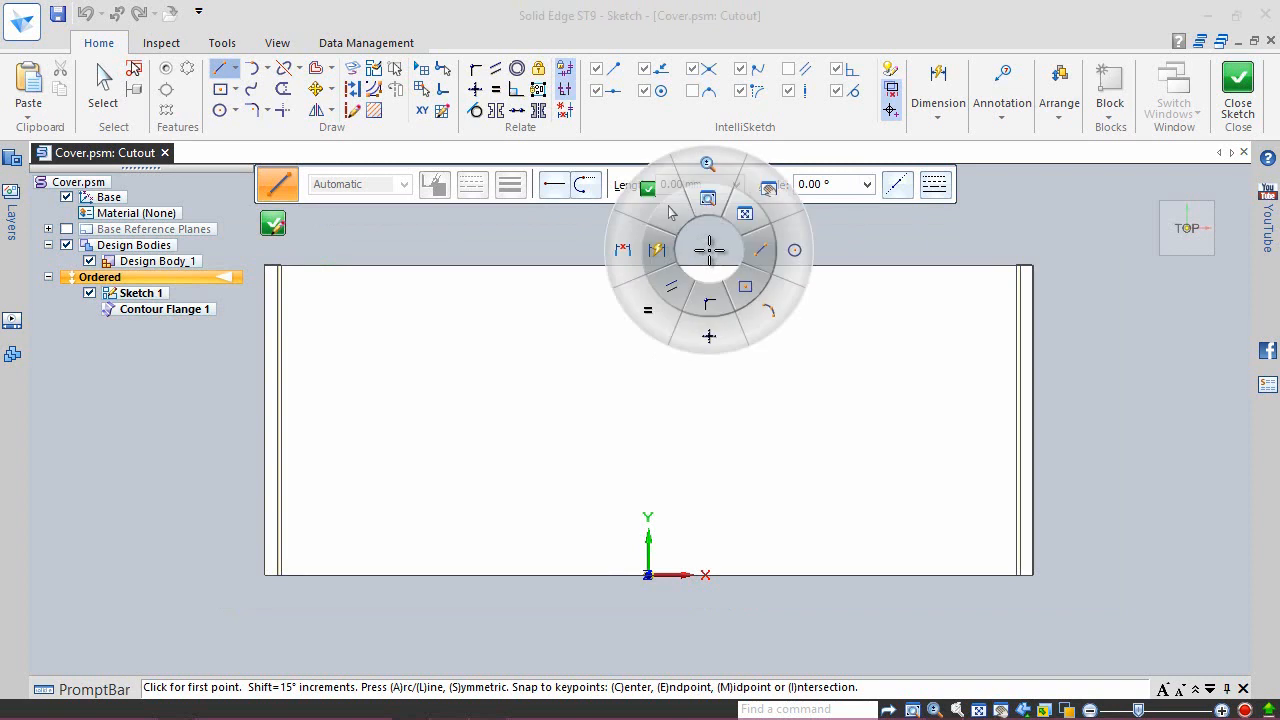
{"action": "left_click", "coordinate": [788, 270]}
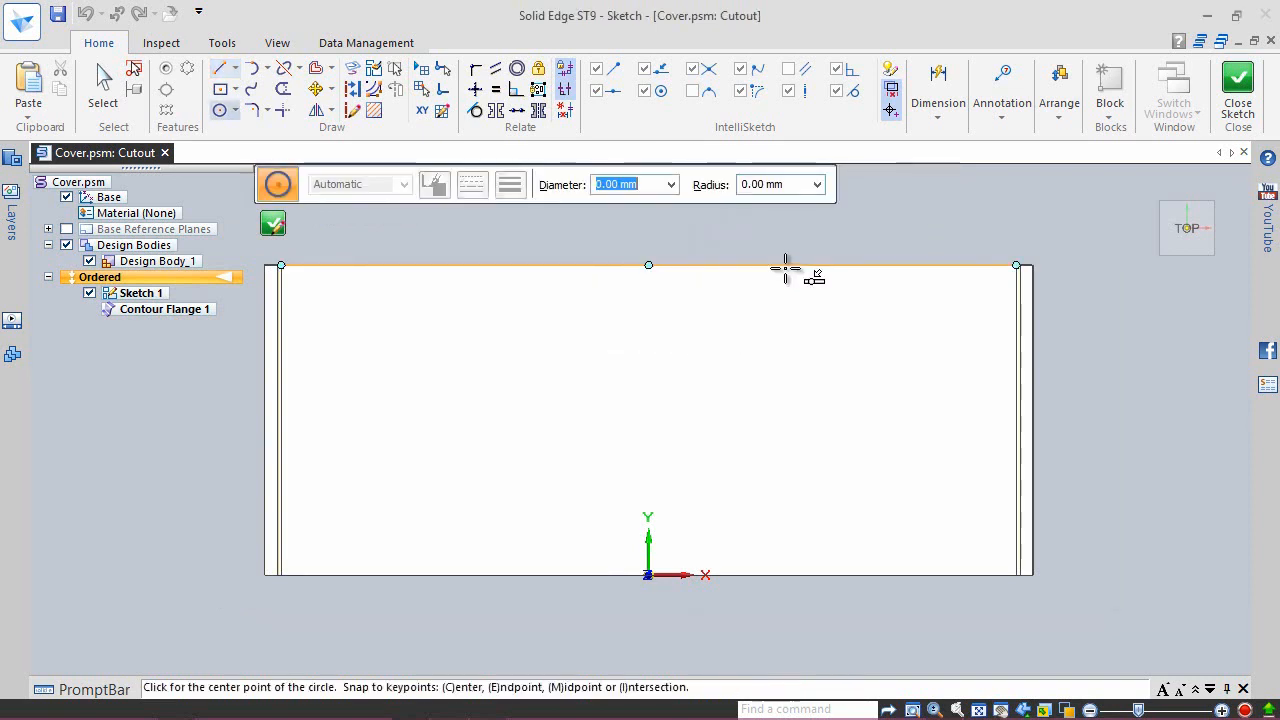
{"action": "left_click", "coordinate": [650, 265]}
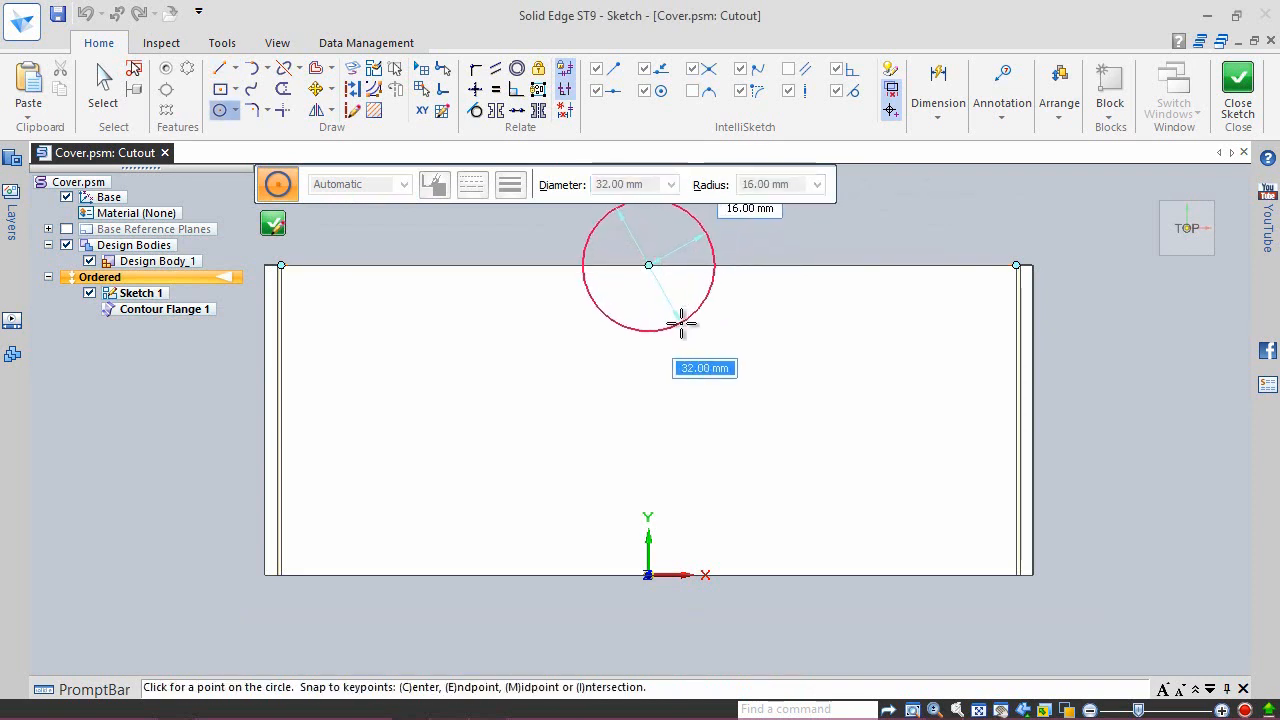
{"action": "left_click", "coordinate": [681, 323]}
{"action": "scroll", "coordinate": [688, 410], "scroll_direction": "down", "scroll_amount": 2}
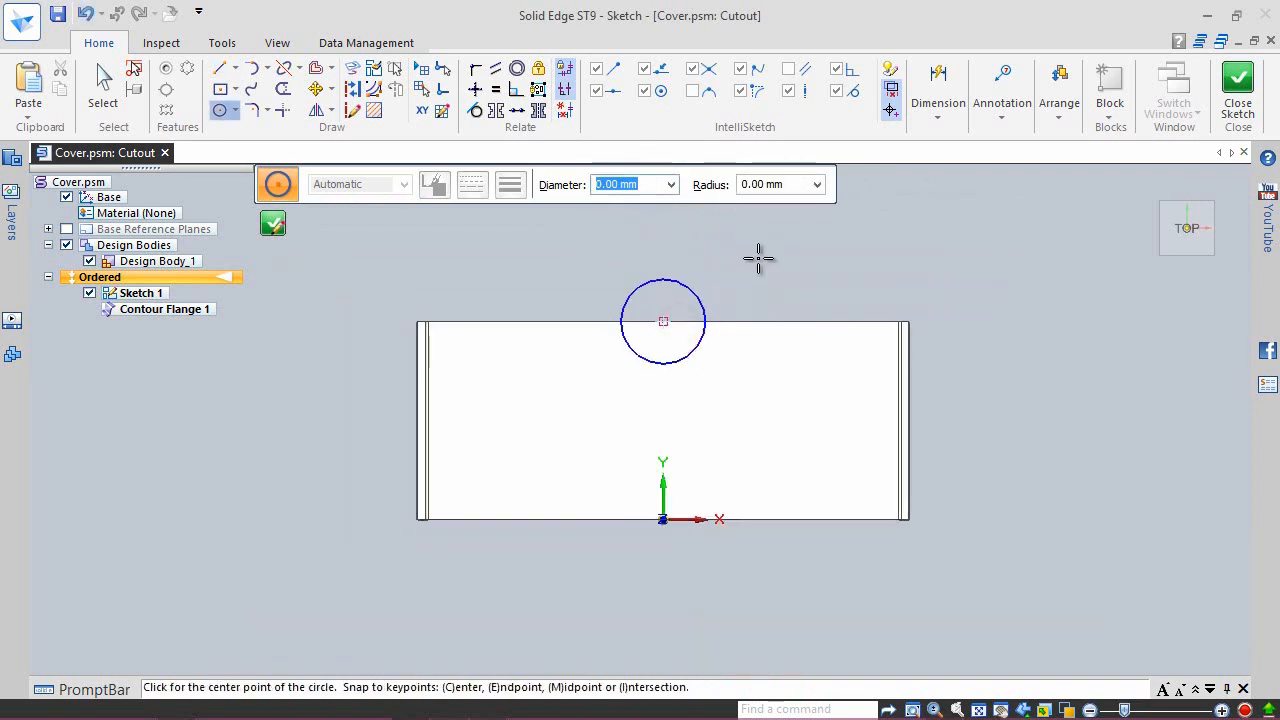
Step: Dimension the circle's diameter and set it to 40 mm
{"action": "right_click", "coordinate": [759, 258]}
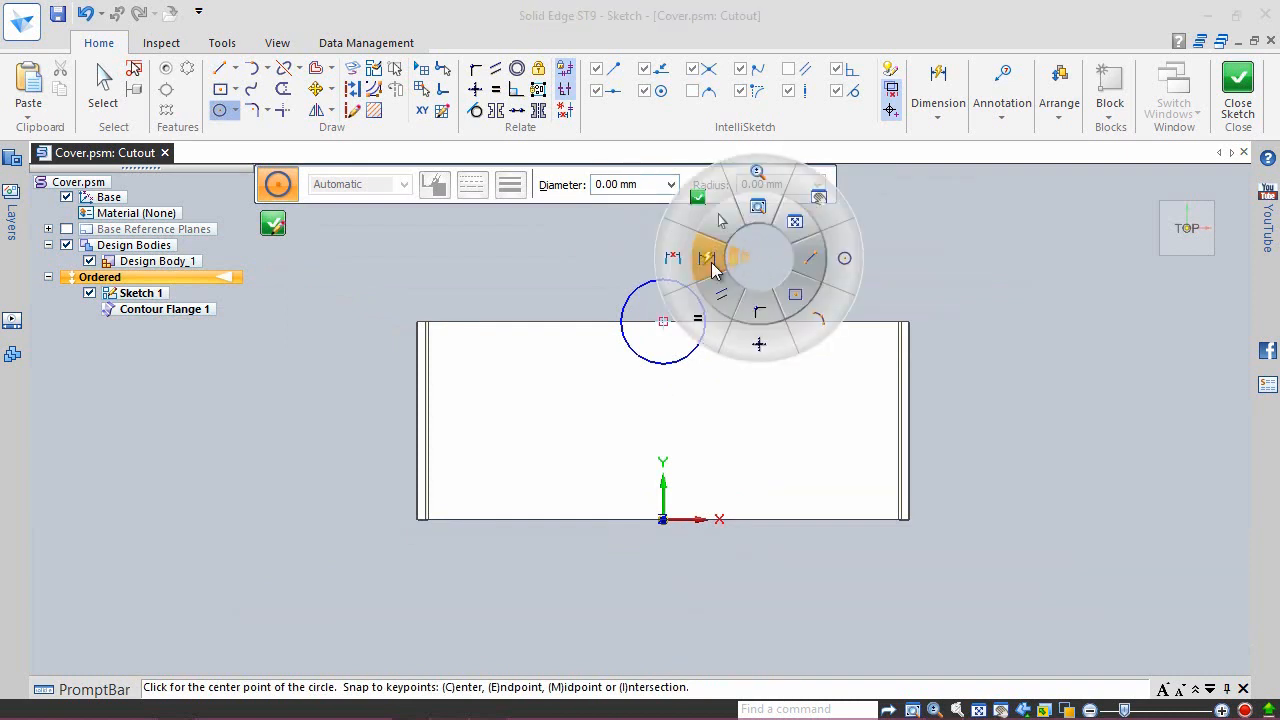
{"action": "left_click", "coordinate": [714, 253]}
{"action": "key", "text": "d"}
{"action": "left_click", "coordinate": [688, 283]}
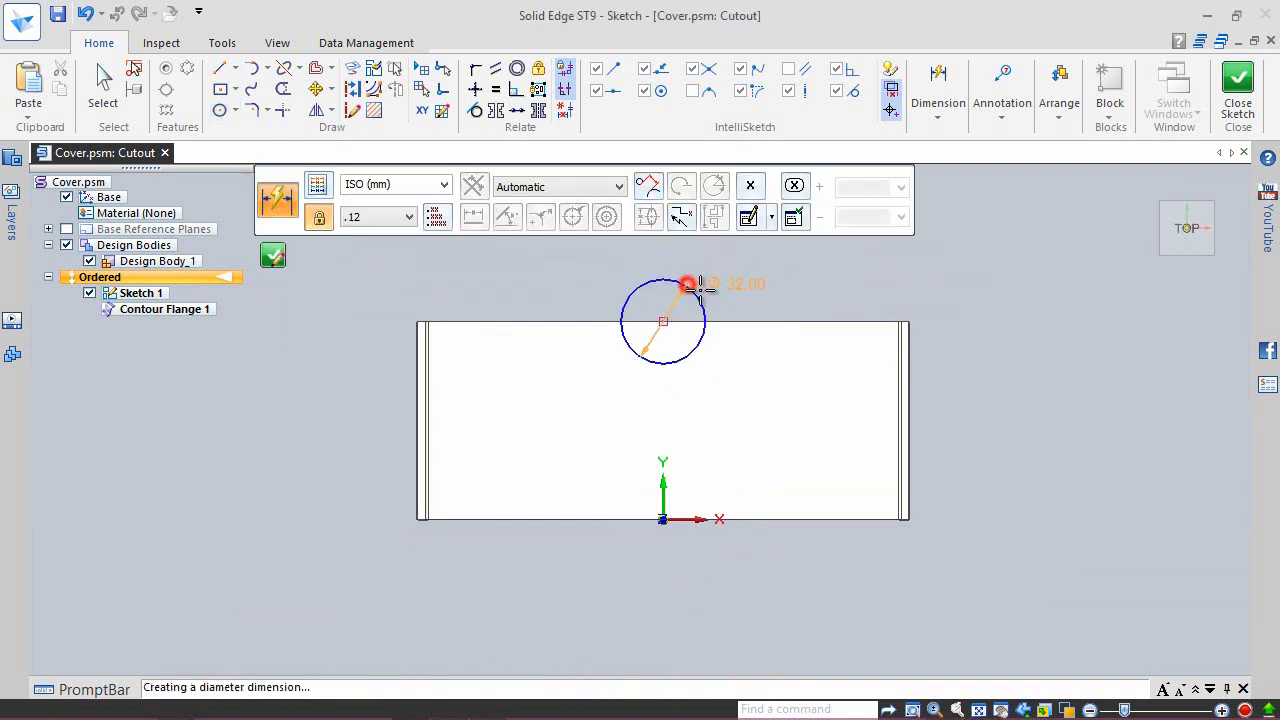
{"action": "left_click", "coordinate": [750, 299]}
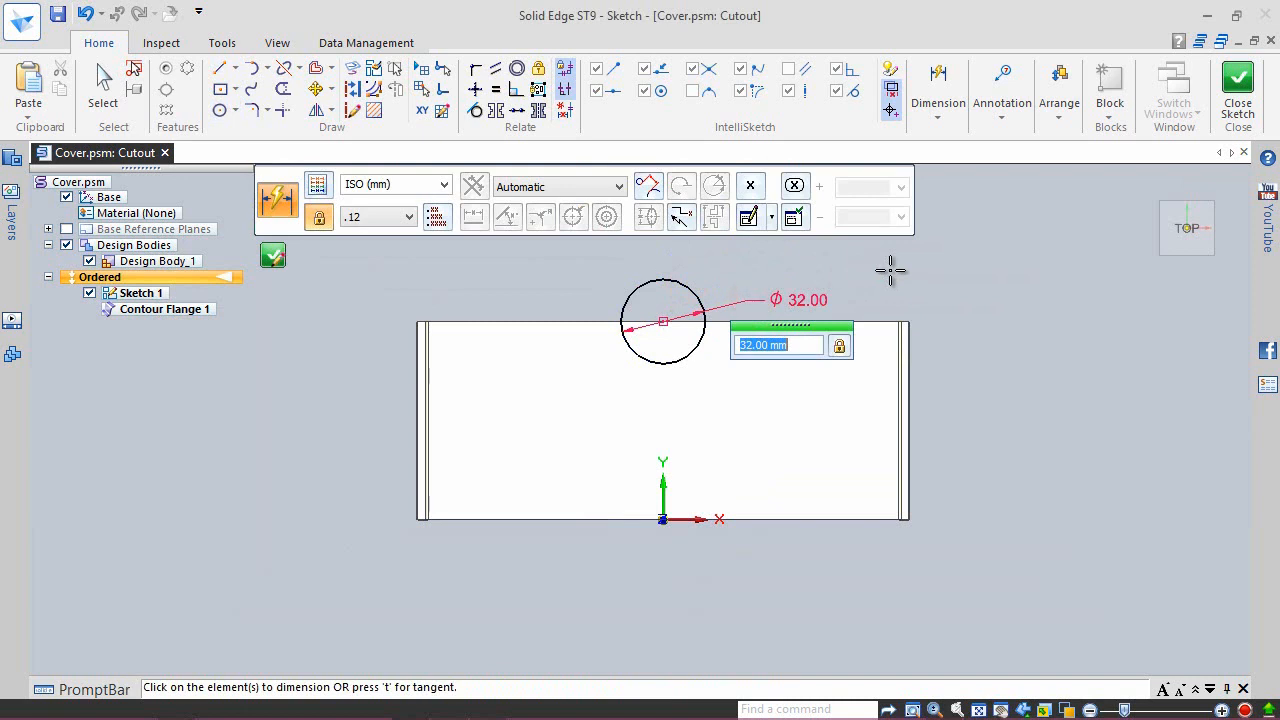
{"action": "type", "text": "40"}
{"action": "key", "text": "Return"}
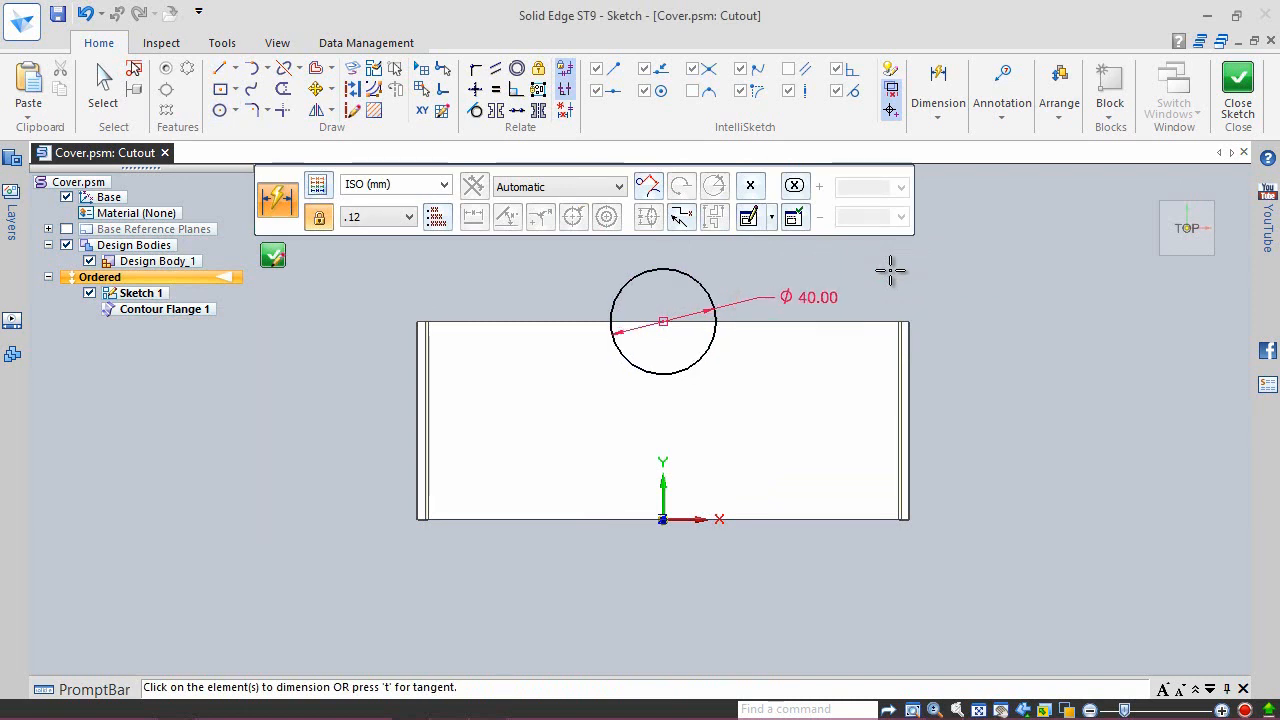
{"action": "right_click", "coordinate": [945, 297]}
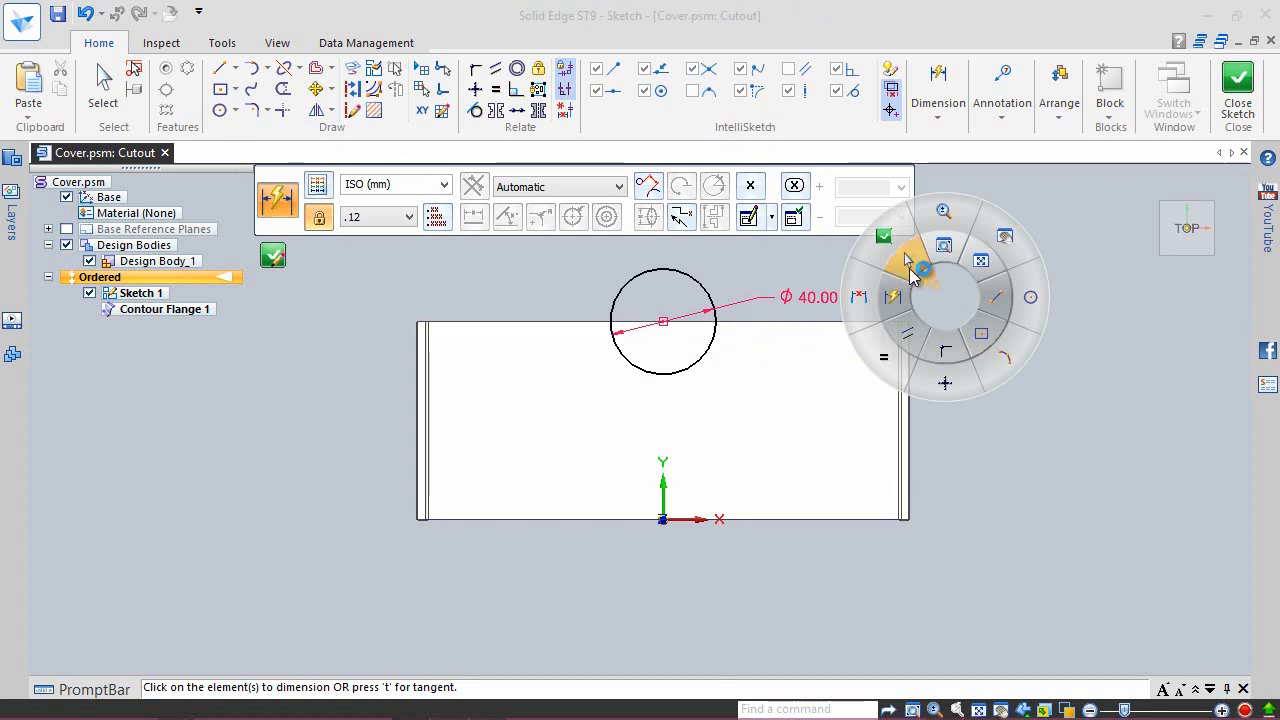
{"action": "left_click", "coordinate": [909, 271]}
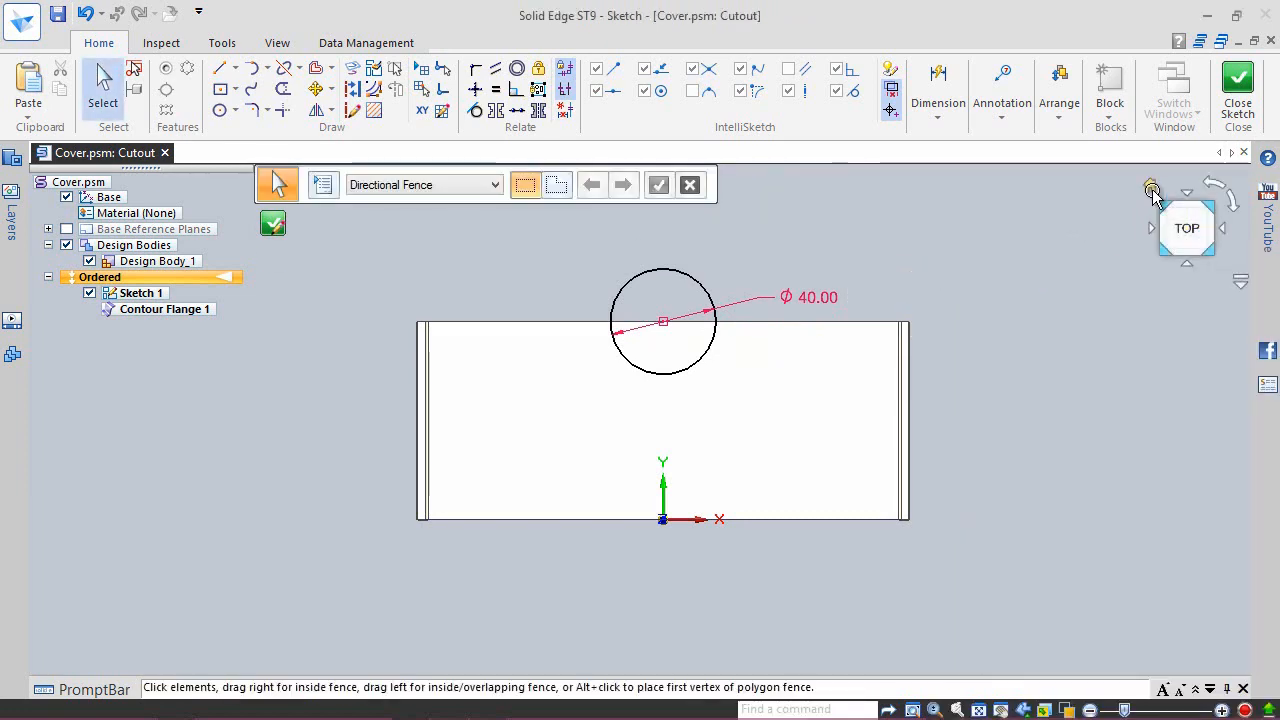
Step: Close the sketch and cut the circle through the base in both directions, then finish the Cut command
{"action": "left_click", "coordinate": [1152, 190]}
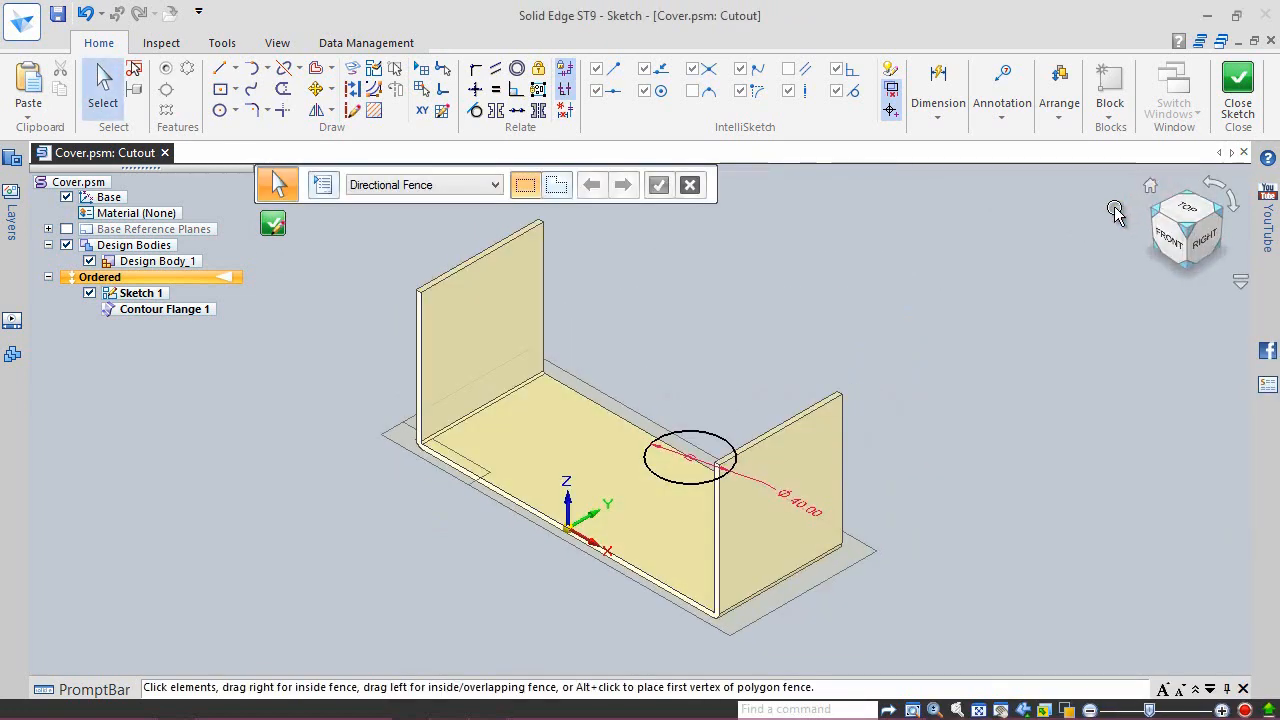
{"action": "left_click", "coordinate": [1238, 82]}
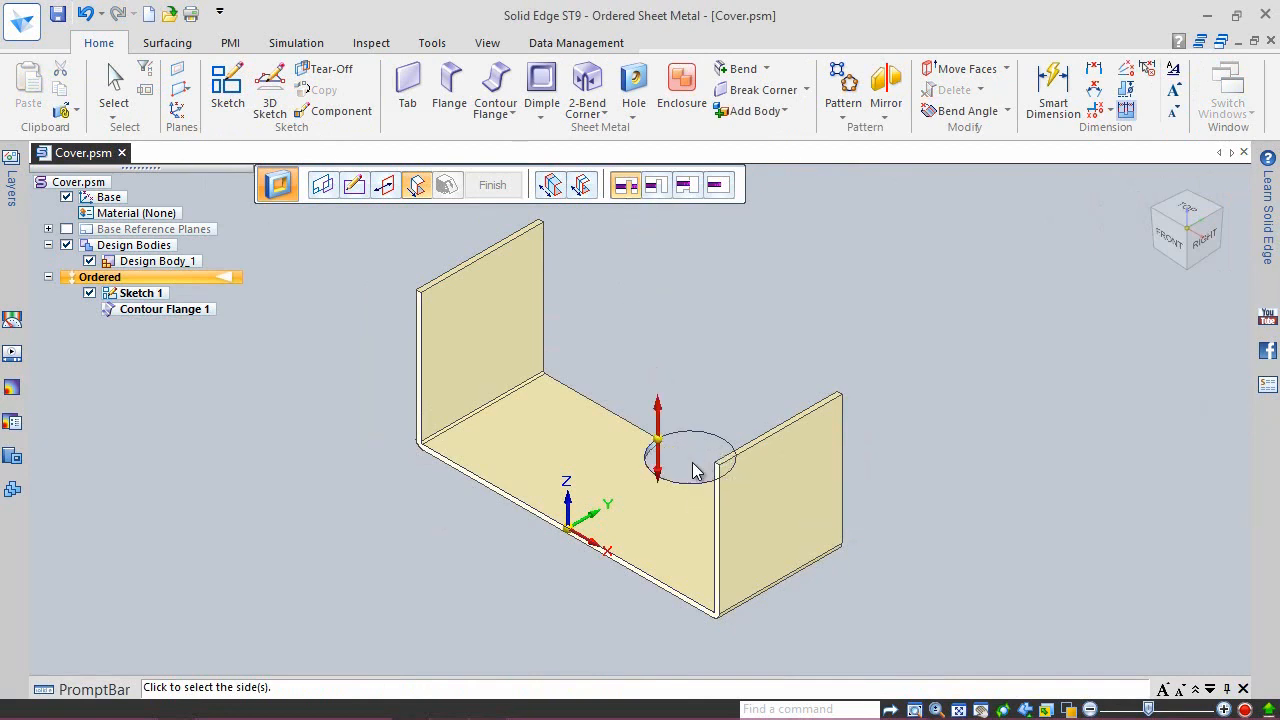
{"action": "left_click", "coordinate": [697, 472]}
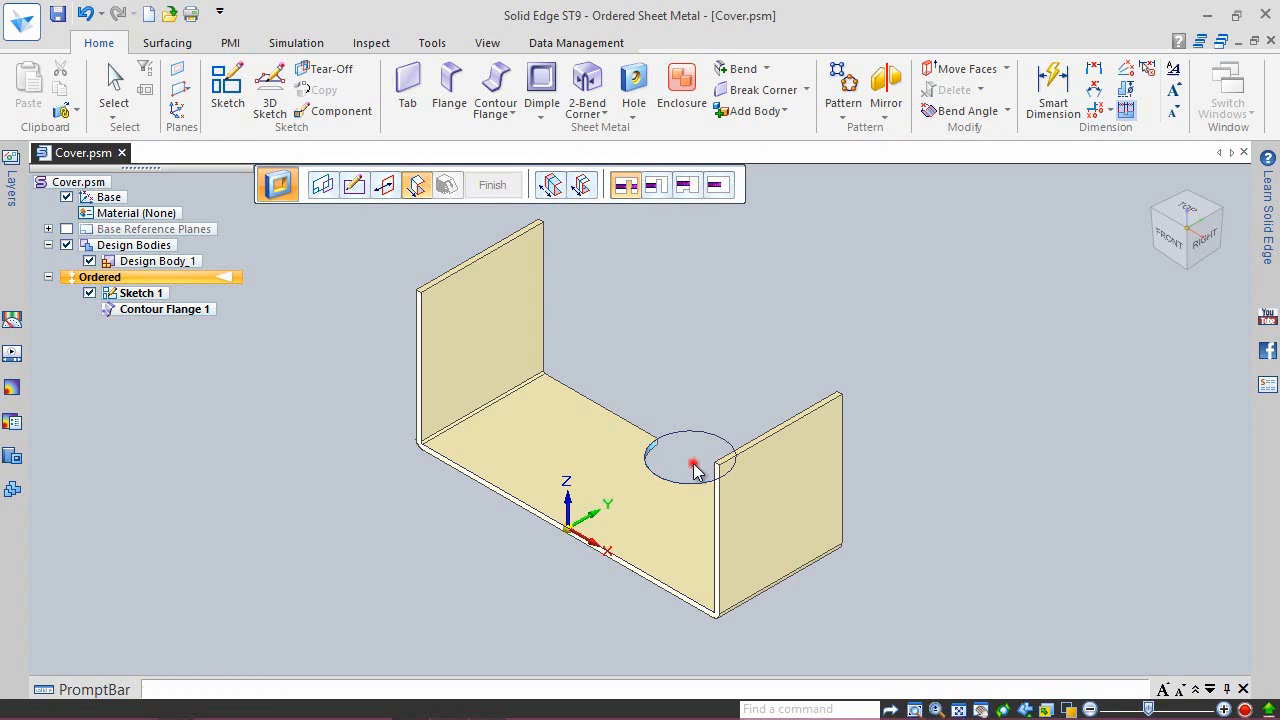
{"action": "right_click", "coordinate": [700, 370]}
{"action": "right_click", "coordinate": [700, 370]}
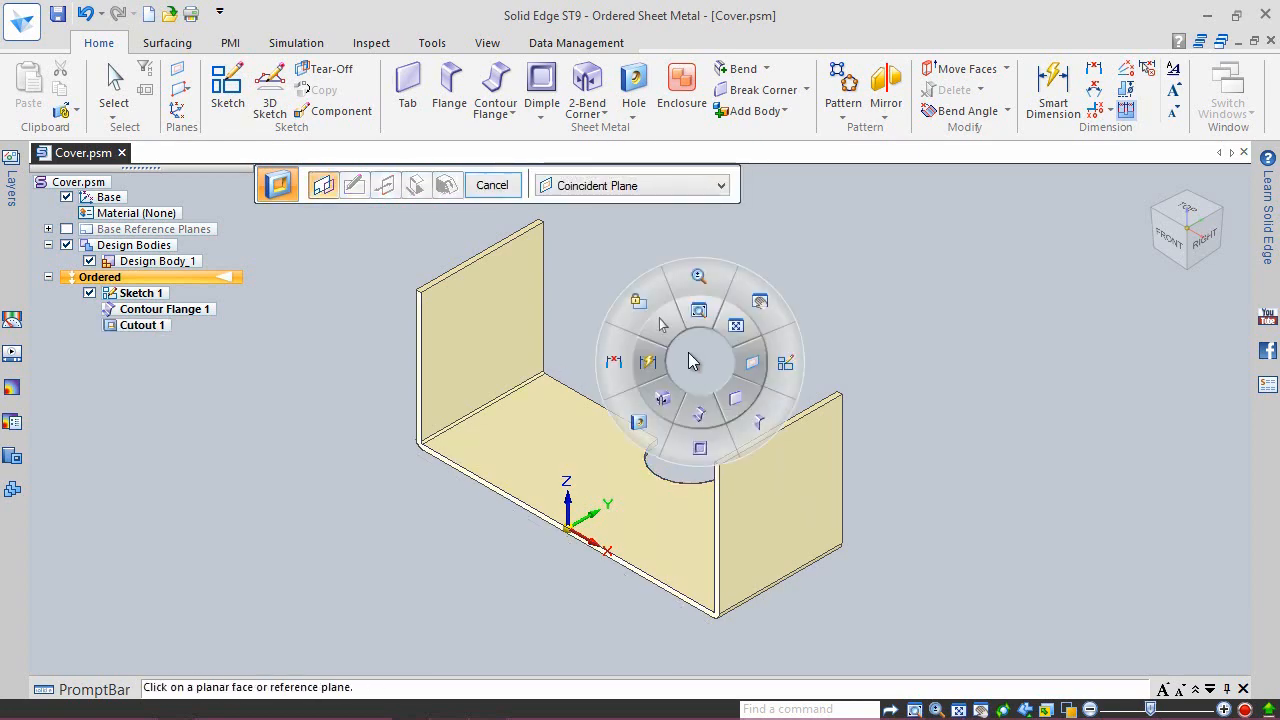
{"action": "left_click", "coordinate": [660, 323]}
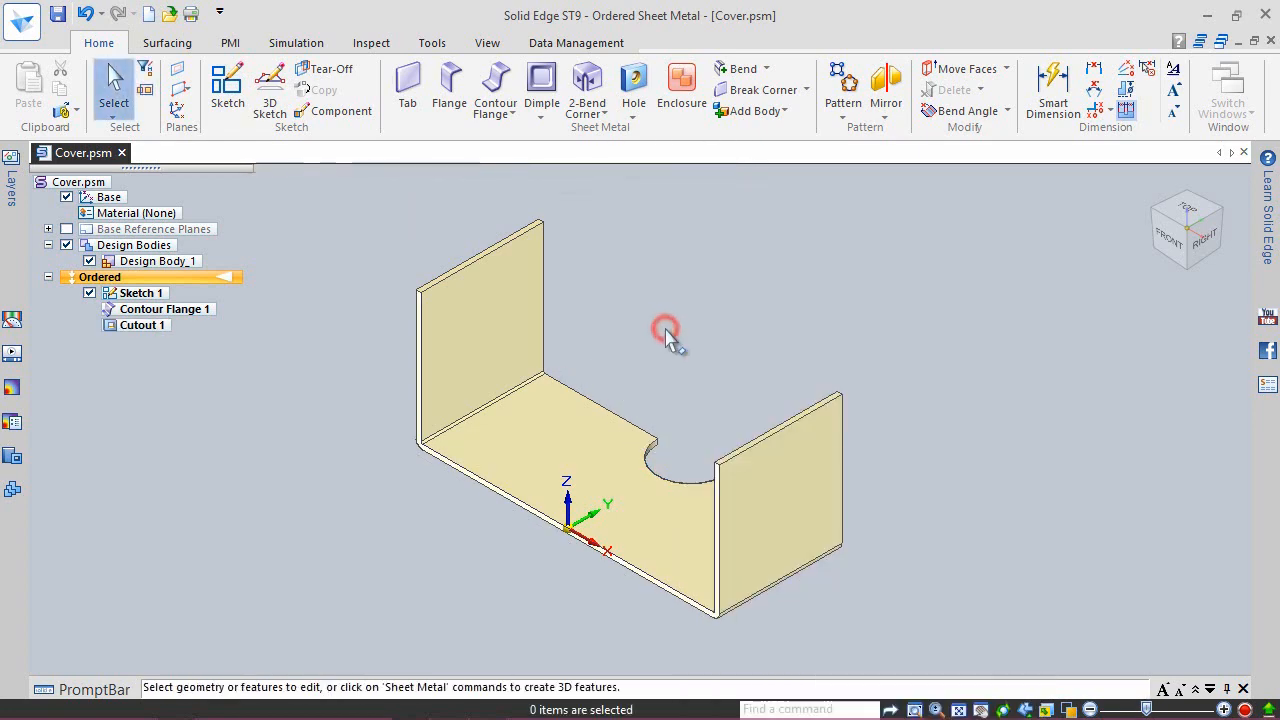
Step: Save the cover with its rear-edge cutout, including all open documents
{"action": "right_click", "coordinate": [668, 336]}
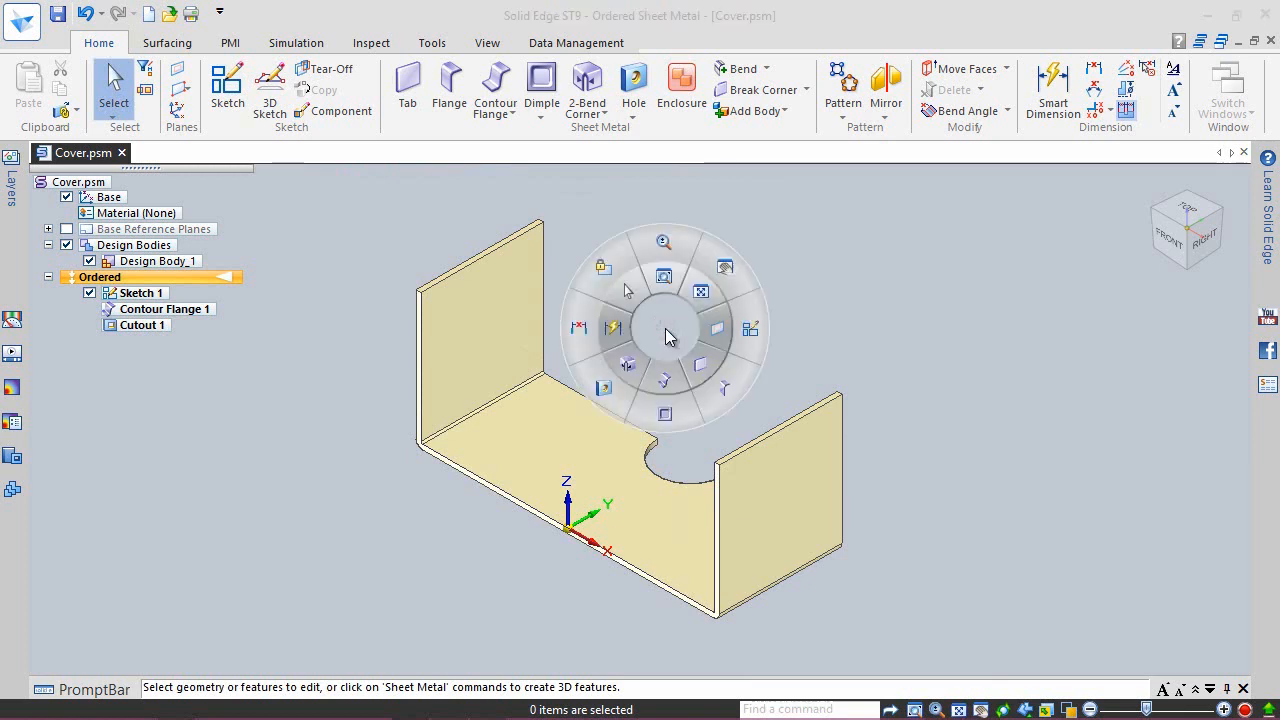
{"action": "left_click", "coordinate": [700, 291]}
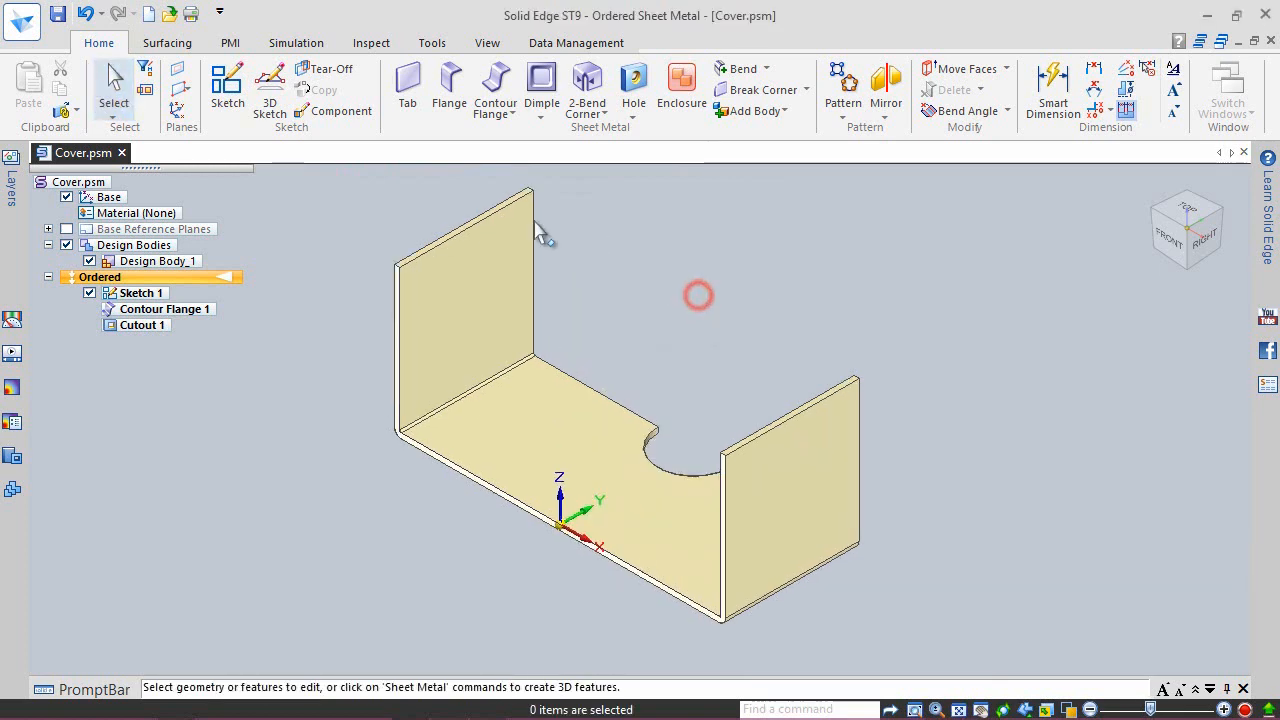
{"action": "left_click", "coordinate": [56, 14]}
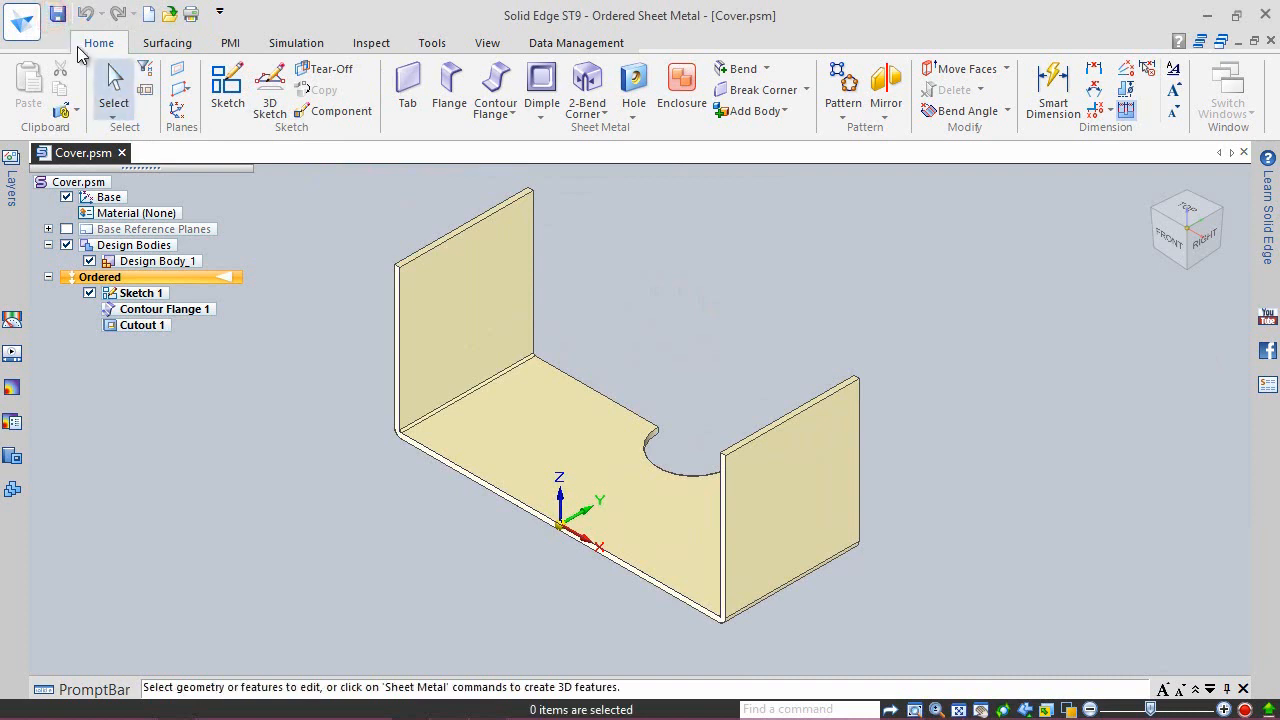
{"action": "left_click", "coordinate": [958, 328]}
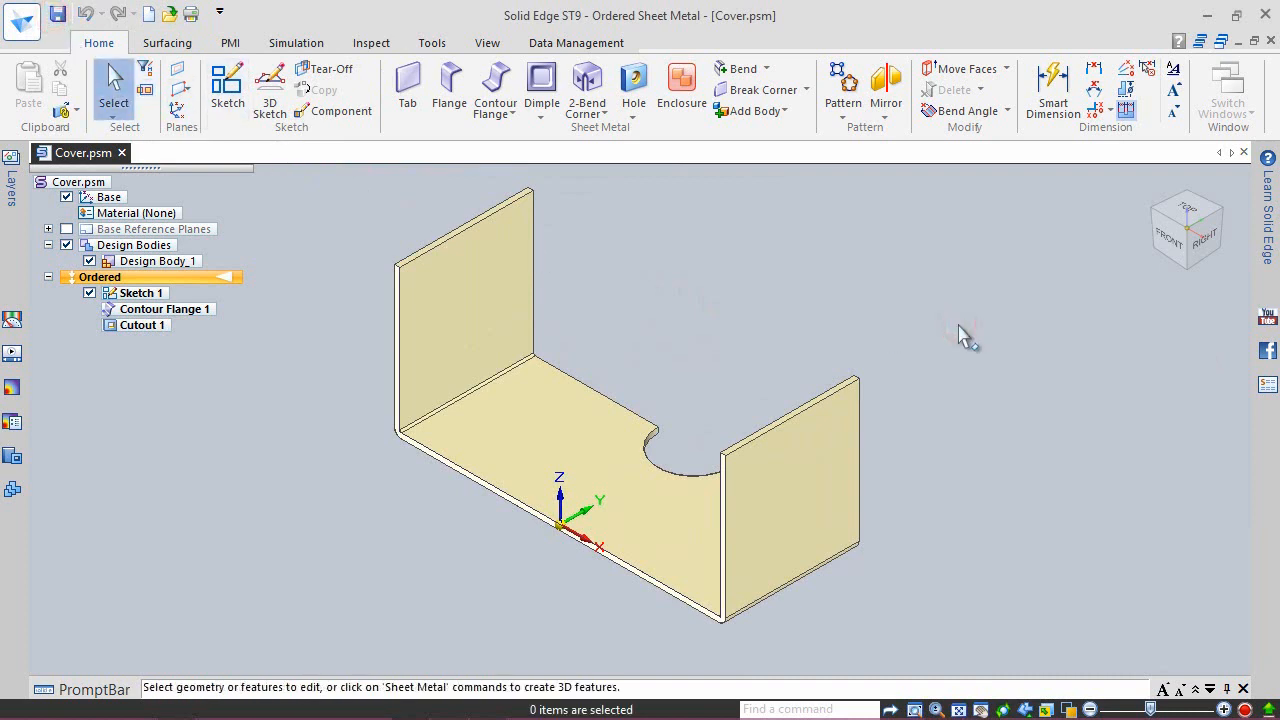
{"action": "left_click", "coordinate": [987, 347]}
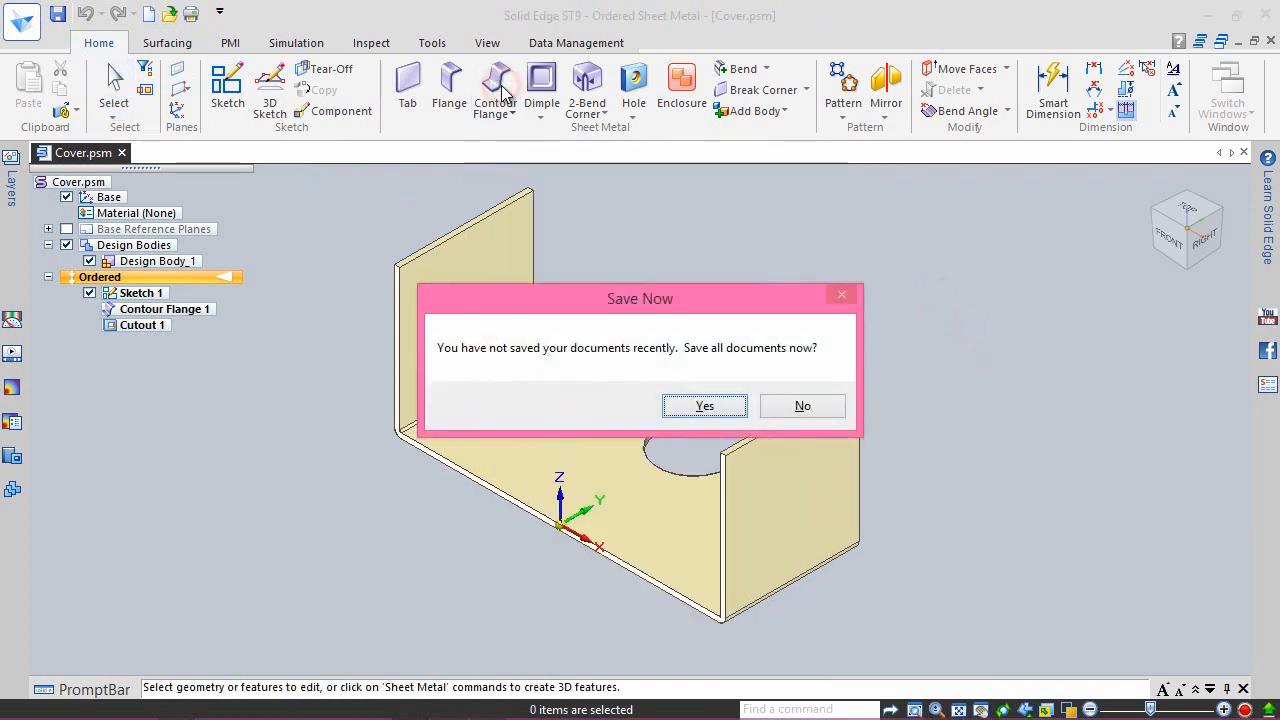
{"action": "left_click", "coordinate": [717, 409]}
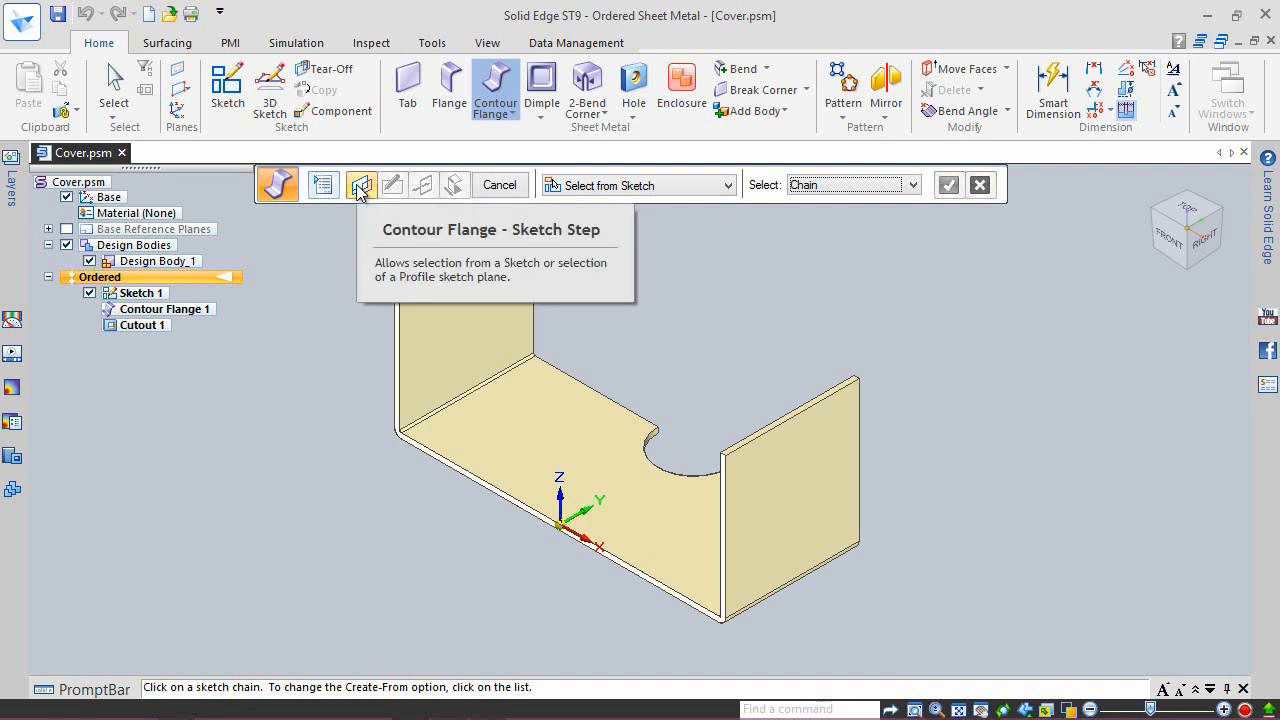
Step: Place the contour flange's profile plane normal to the inner rear vertical edge of the +X side wall, at the edge's upper end
{"action": "left_click", "coordinate": [644, 186]}
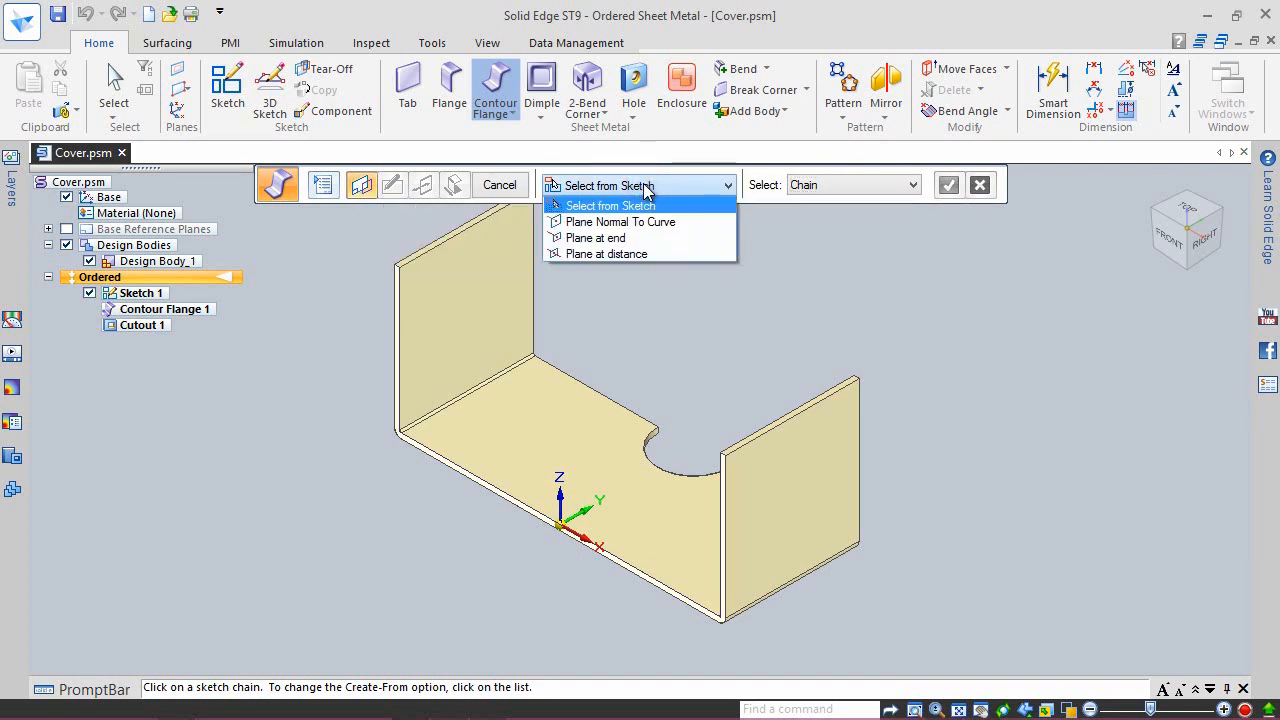
{"action": "left_click", "coordinate": [644, 222]}
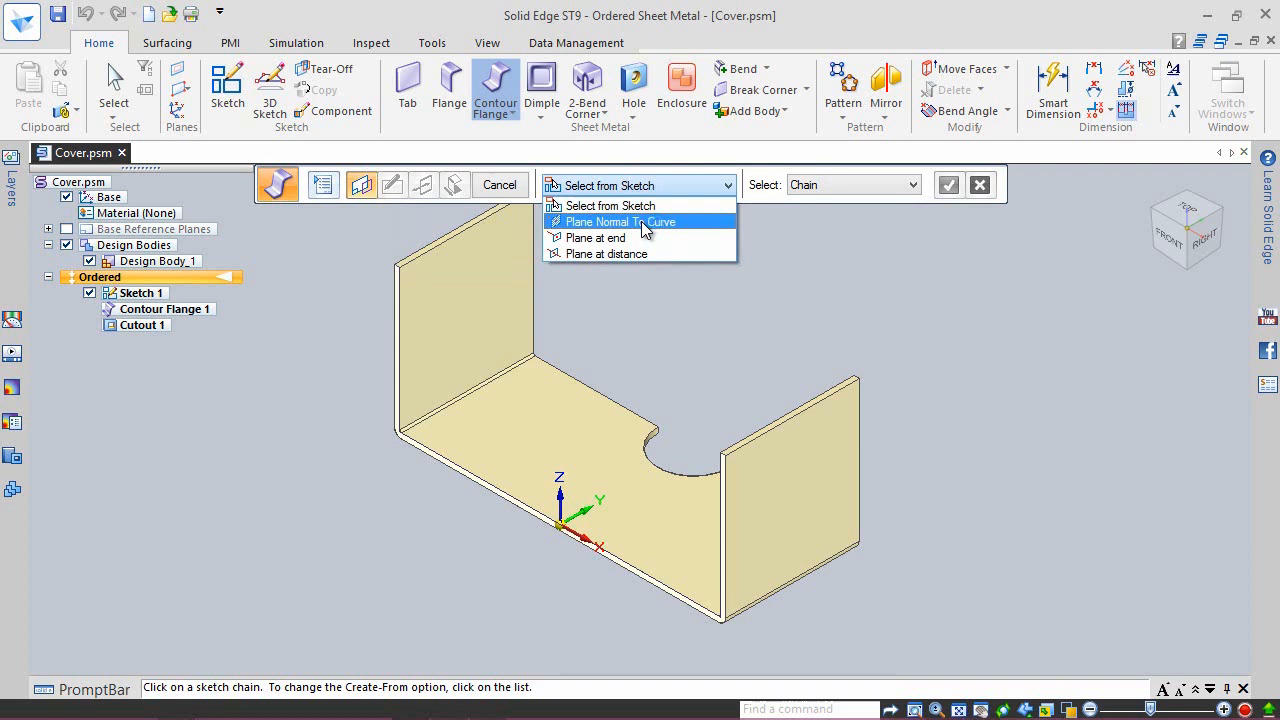
{"action": "left_click", "coordinate": [642, 222]}
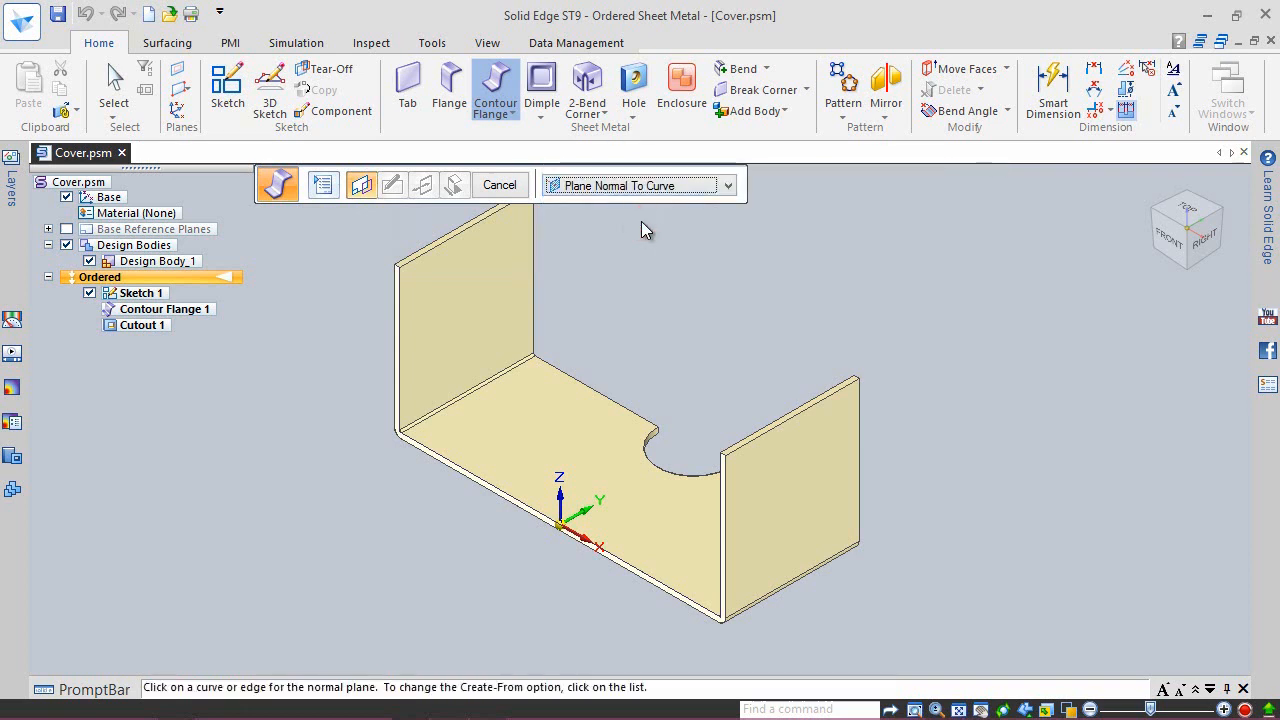
{"action": "left_click", "coordinate": [1156, 214]}
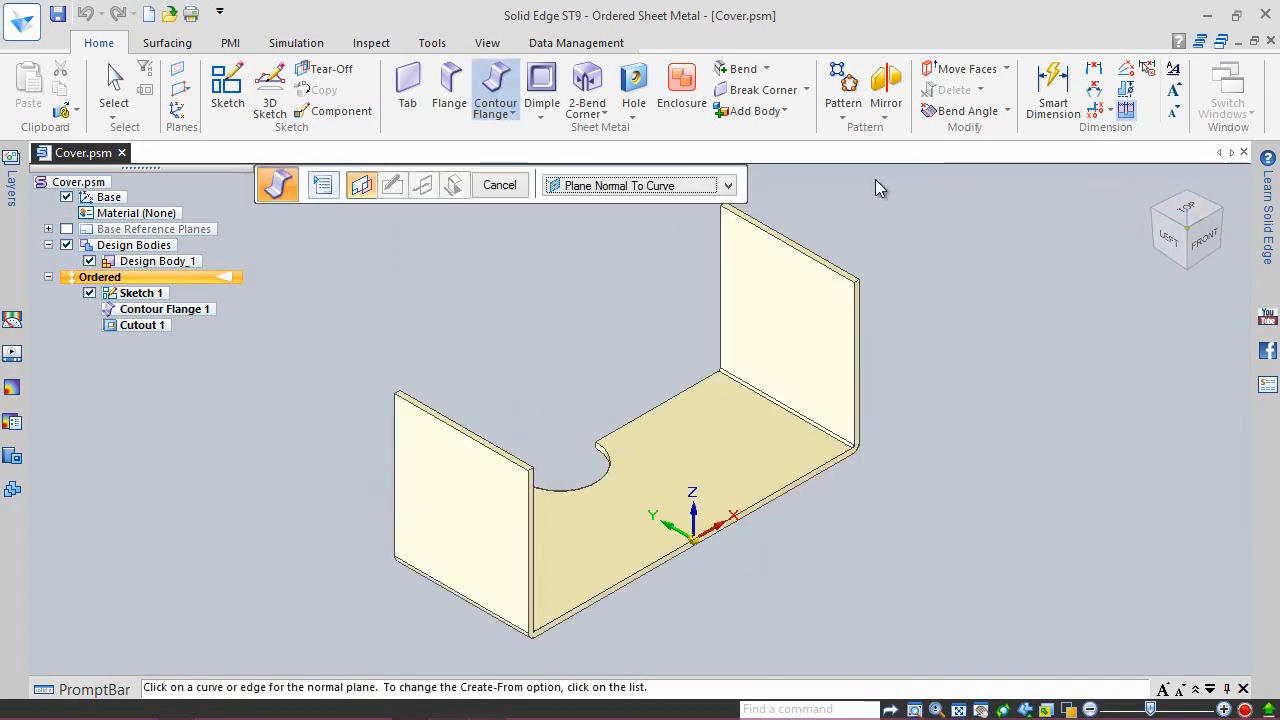
{"action": "scroll", "coordinate": [760, 330], "scroll_direction": "up", "scroll_amount": 1}
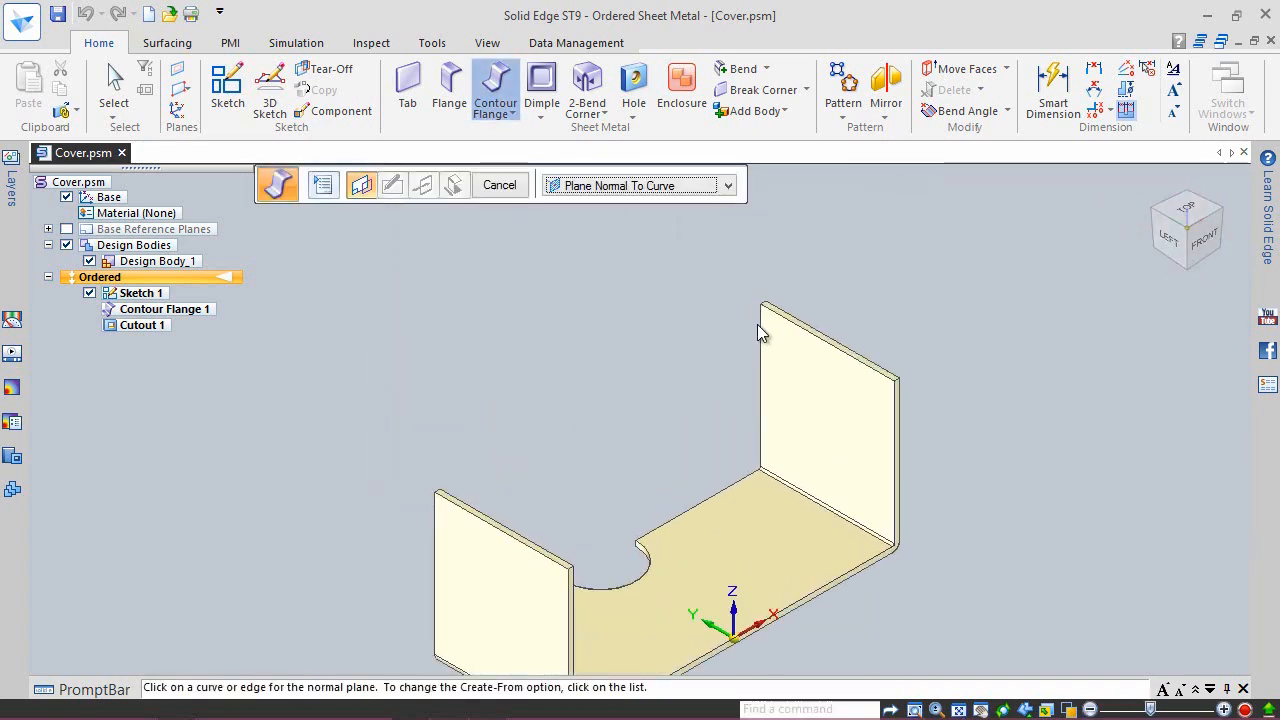
{"action": "left_click", "coordinate": [760, 319]}
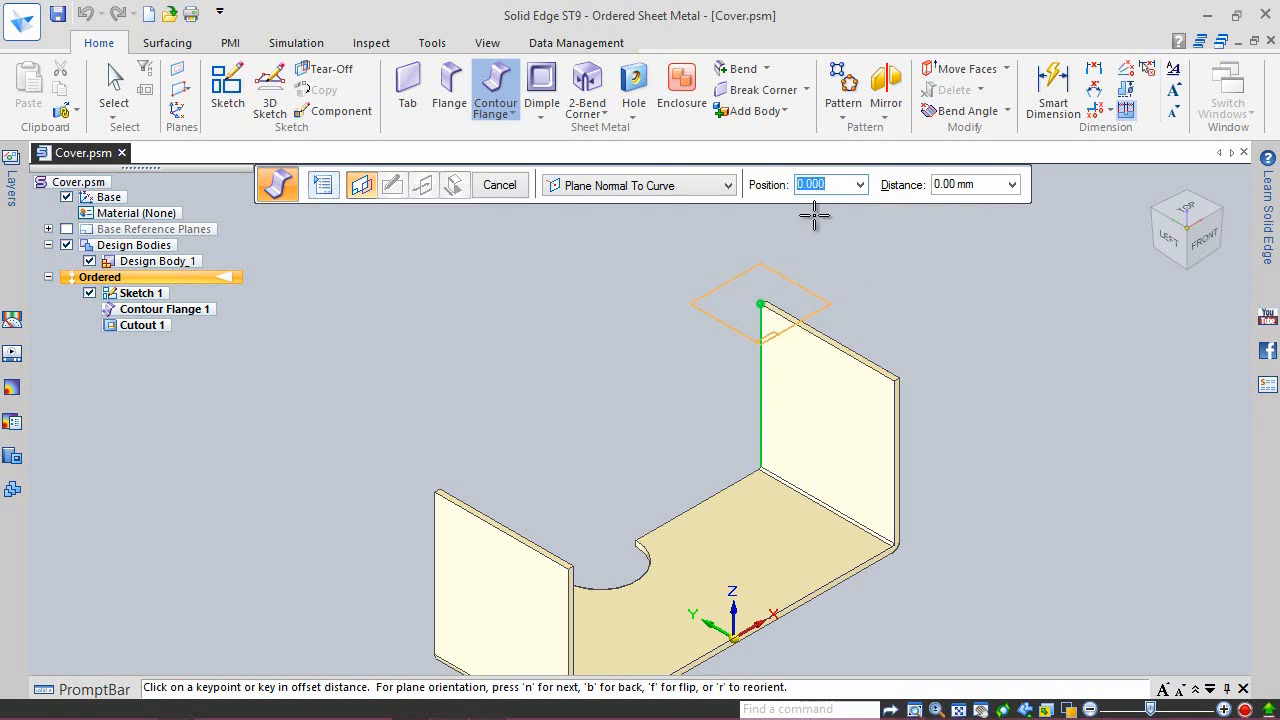
{"action": "key", "text": "Return"}
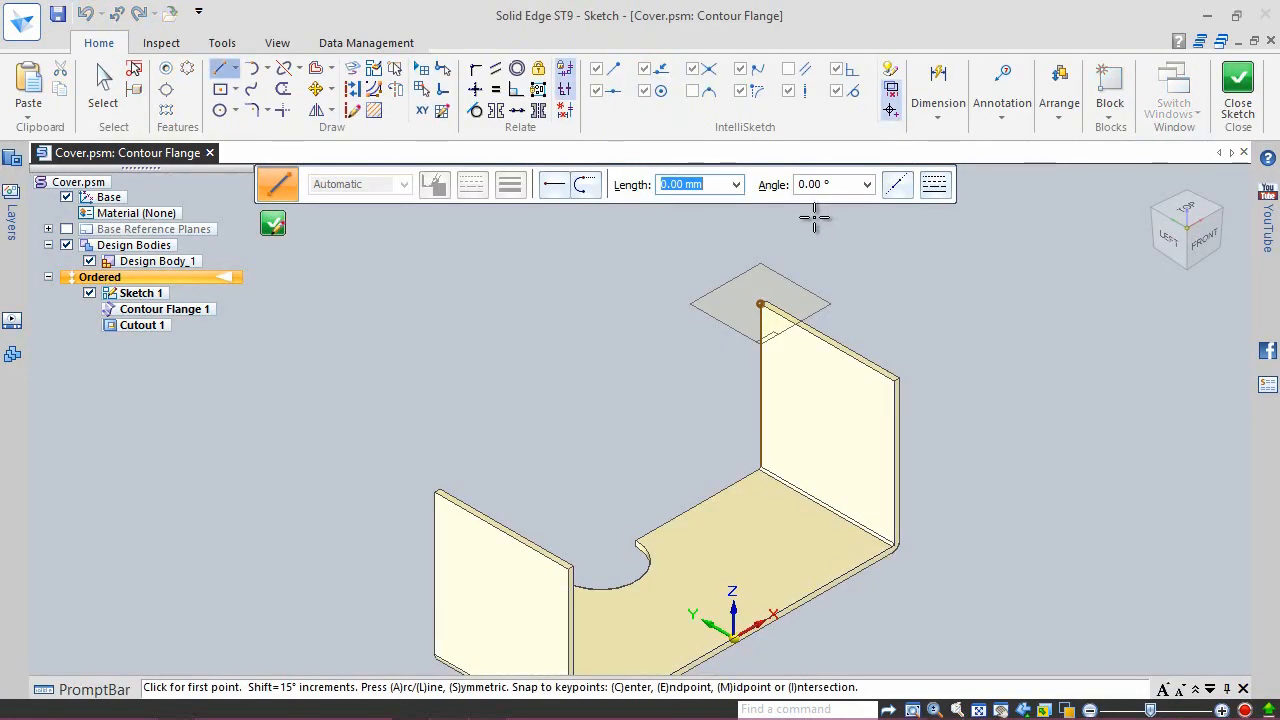
Step: Sketch a line about 26 mm long inward along the rear edge, continued by a tangent arc curving outward and a short straight segment
{"action": "left_click", "coordinate": [1183, 214]}
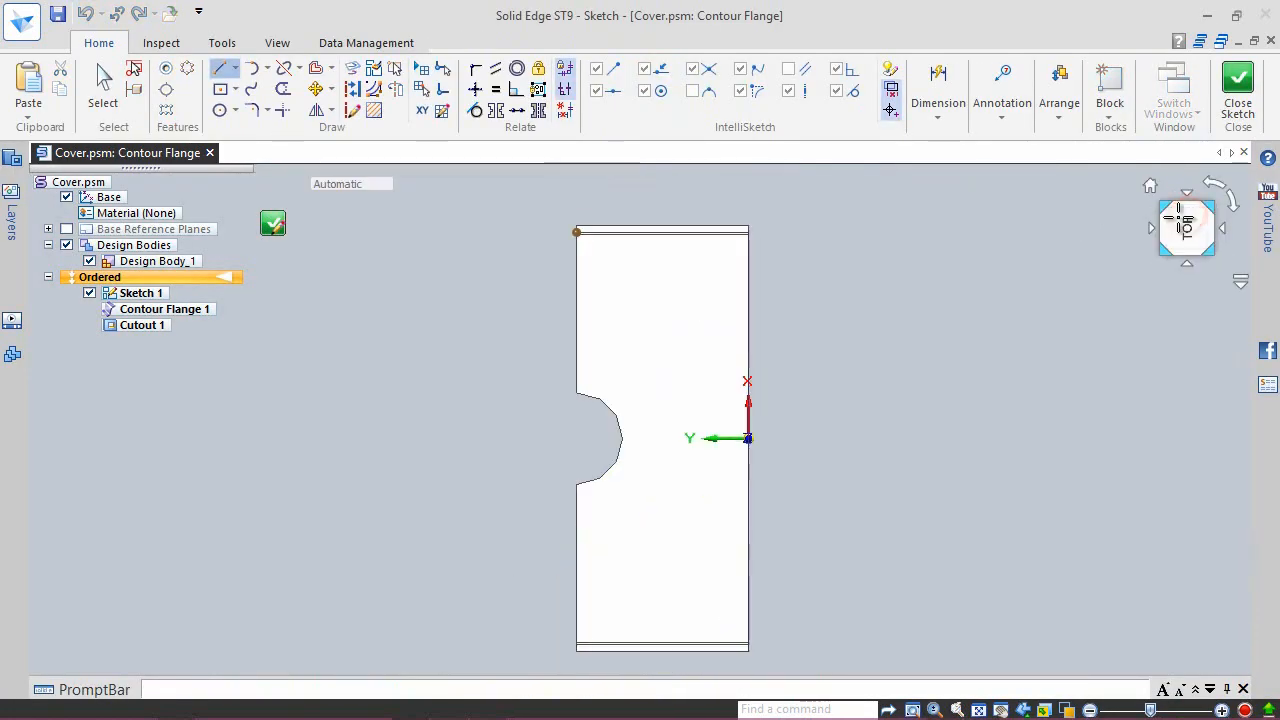
{"action": "left_click", "coordinate": [1231, 203]}
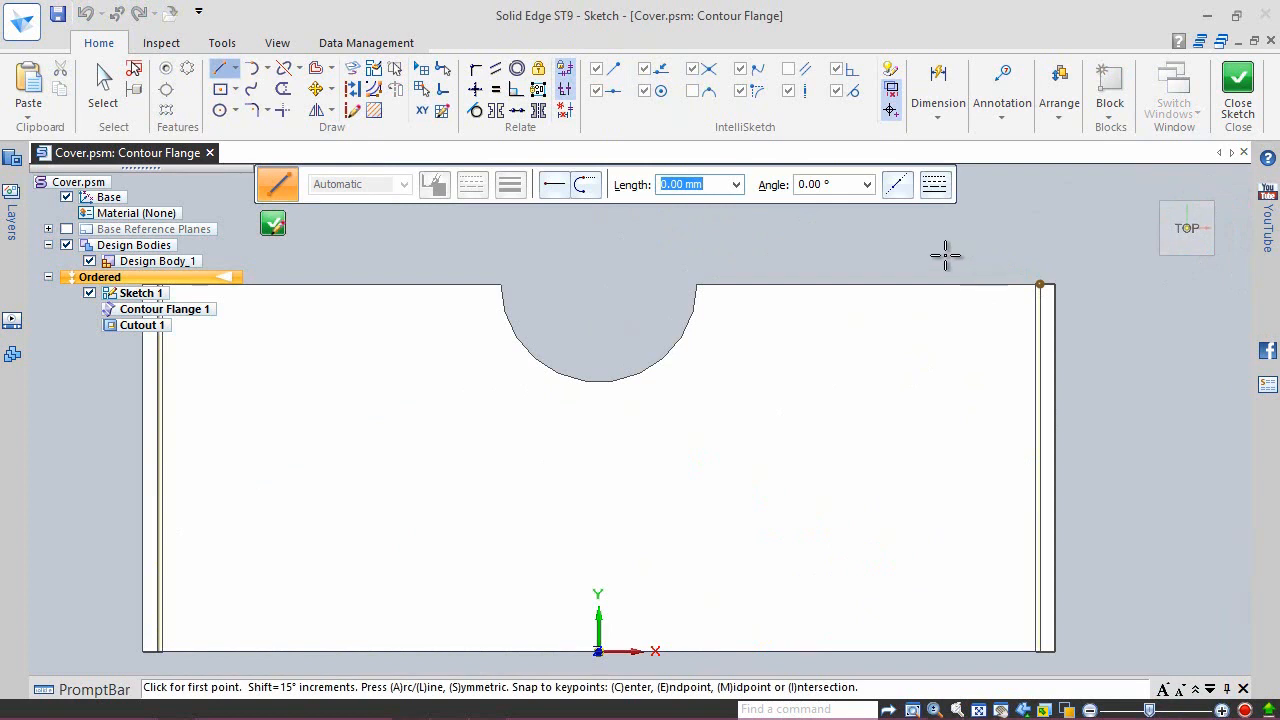
{"action": "left_click", "coordinate": [1038, 285]}
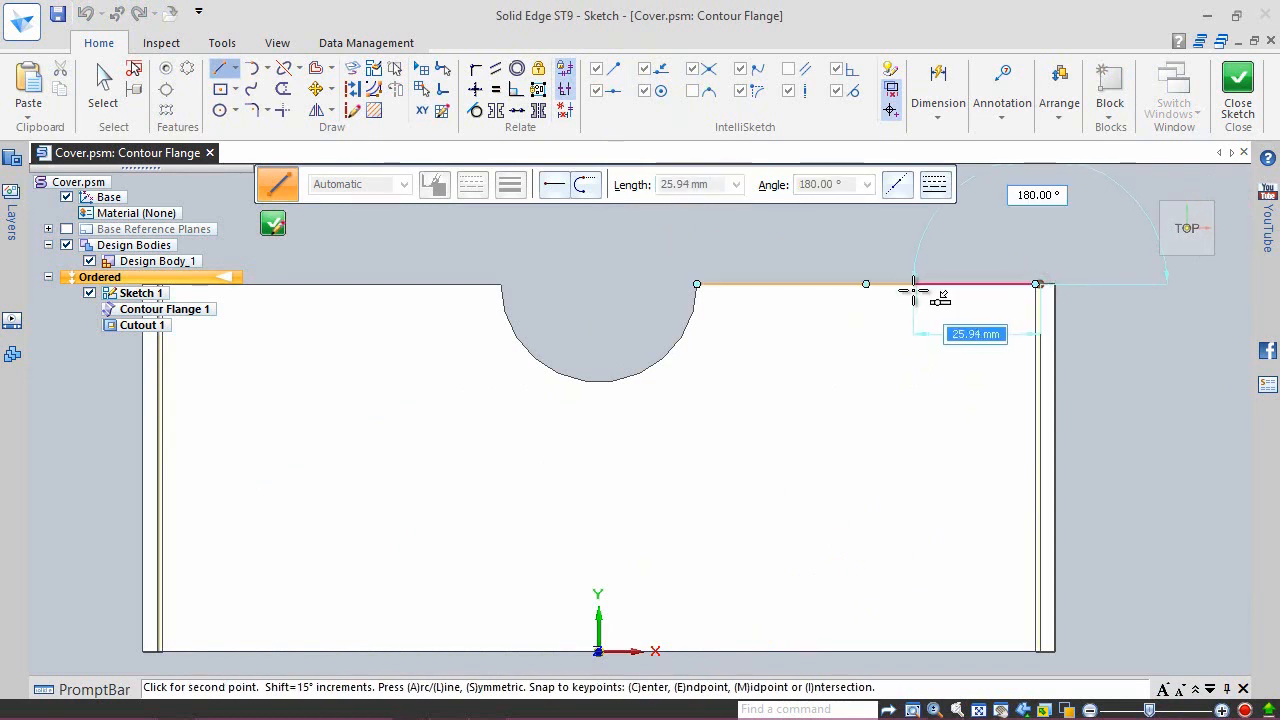
{"action": "left_click", "coordinate": [913, 289]}
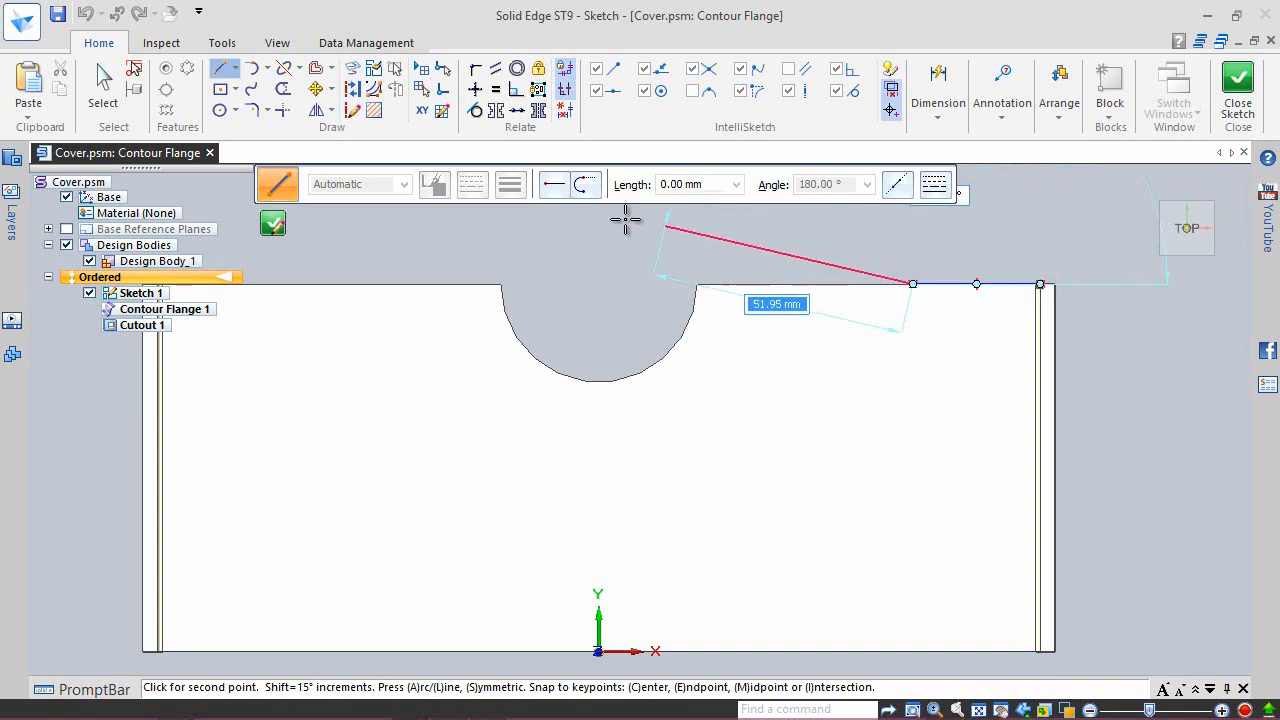
{"action": "left_click", "coordinate": [585, 186]}
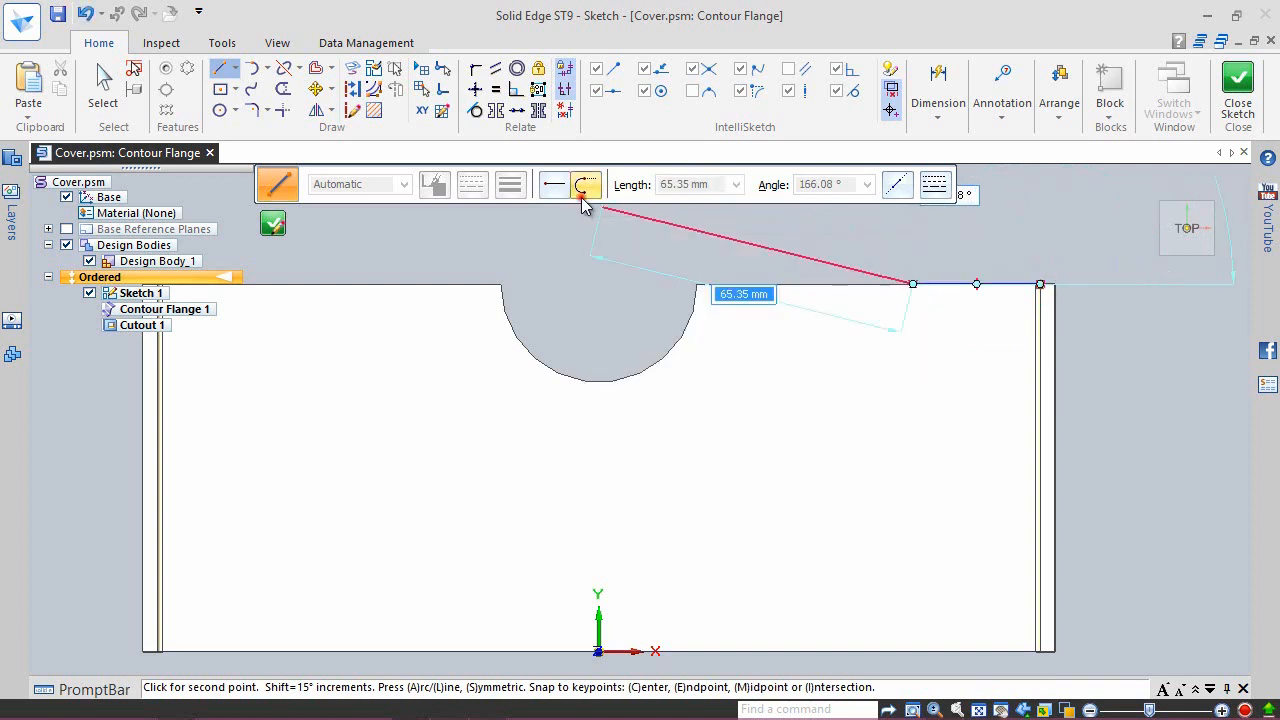
{"action": "left_click", "coordinate": [815, 250]}
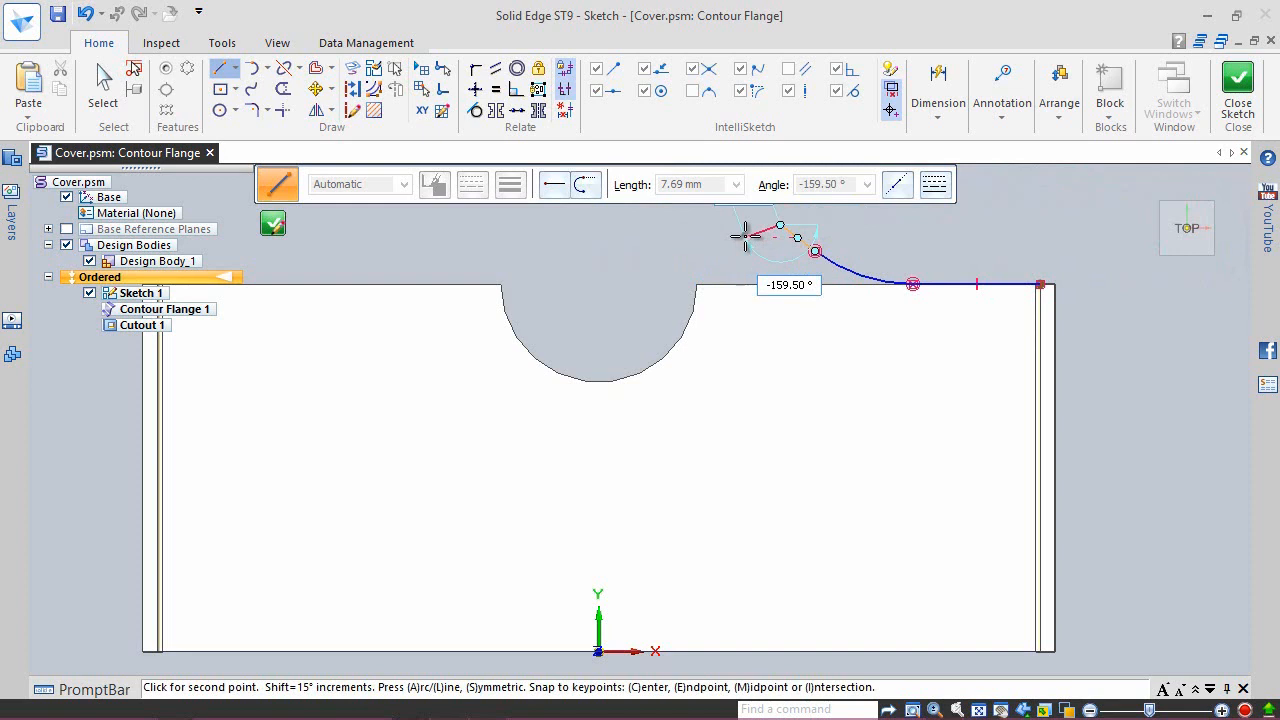
{"action": "right_click", "coordinate": [745, 233]}
Step: Dimension the straight line along the rear edge and set its length to 20 mm
{"action": "right_click", "coordinate": [742, 238]}
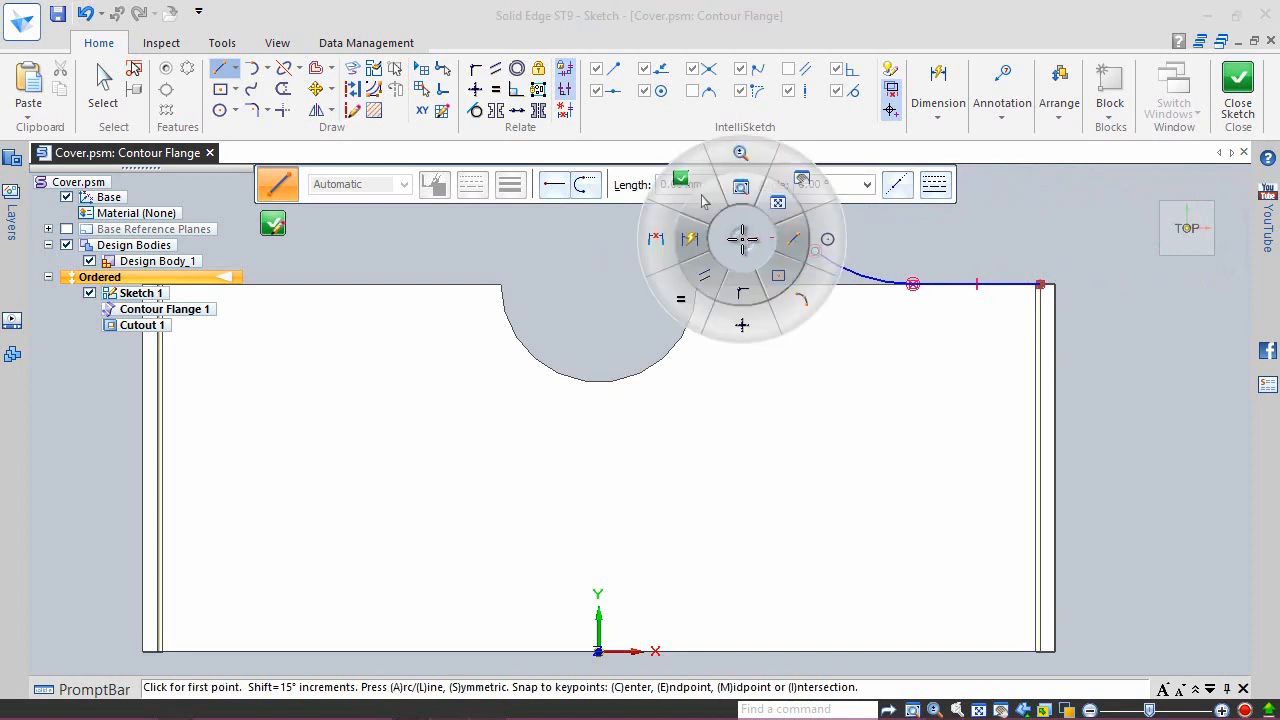
{"action": "left_click", "coordinate": [698, 244]}
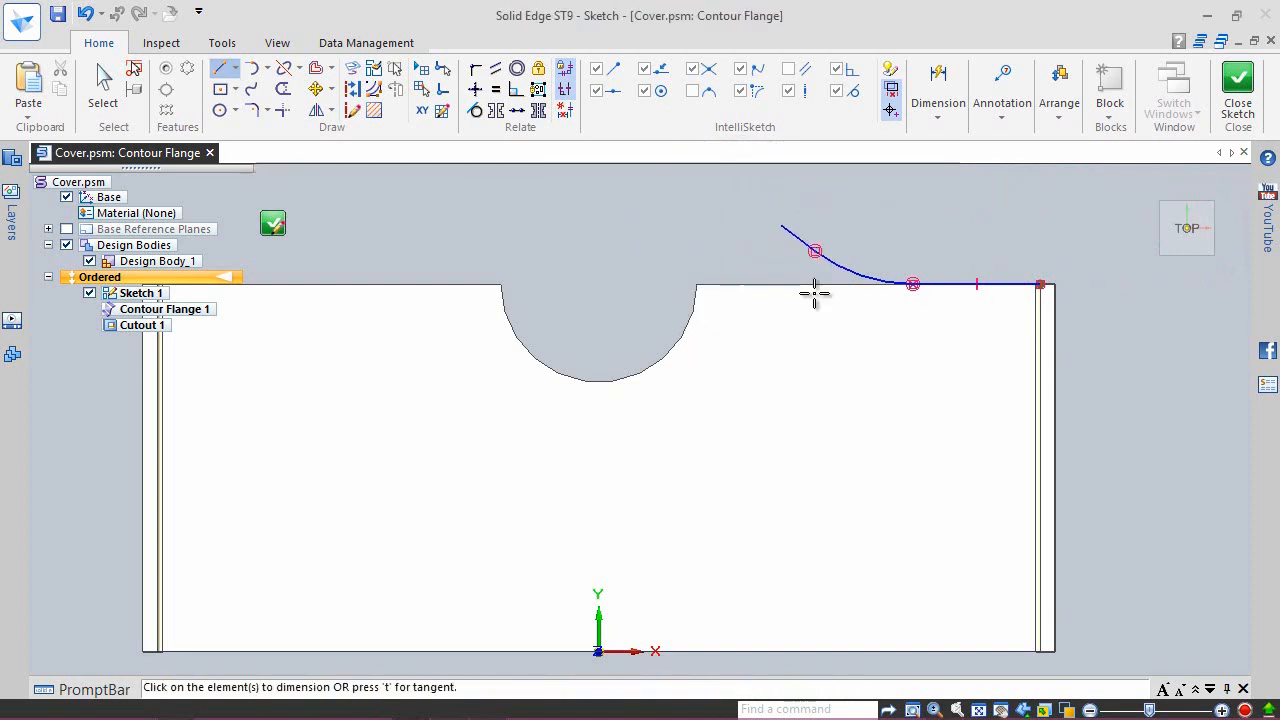
{"action": "left_click", "coordinate": [957, 285]}
{"action": "left_click", "coordinate": [950, 350]}
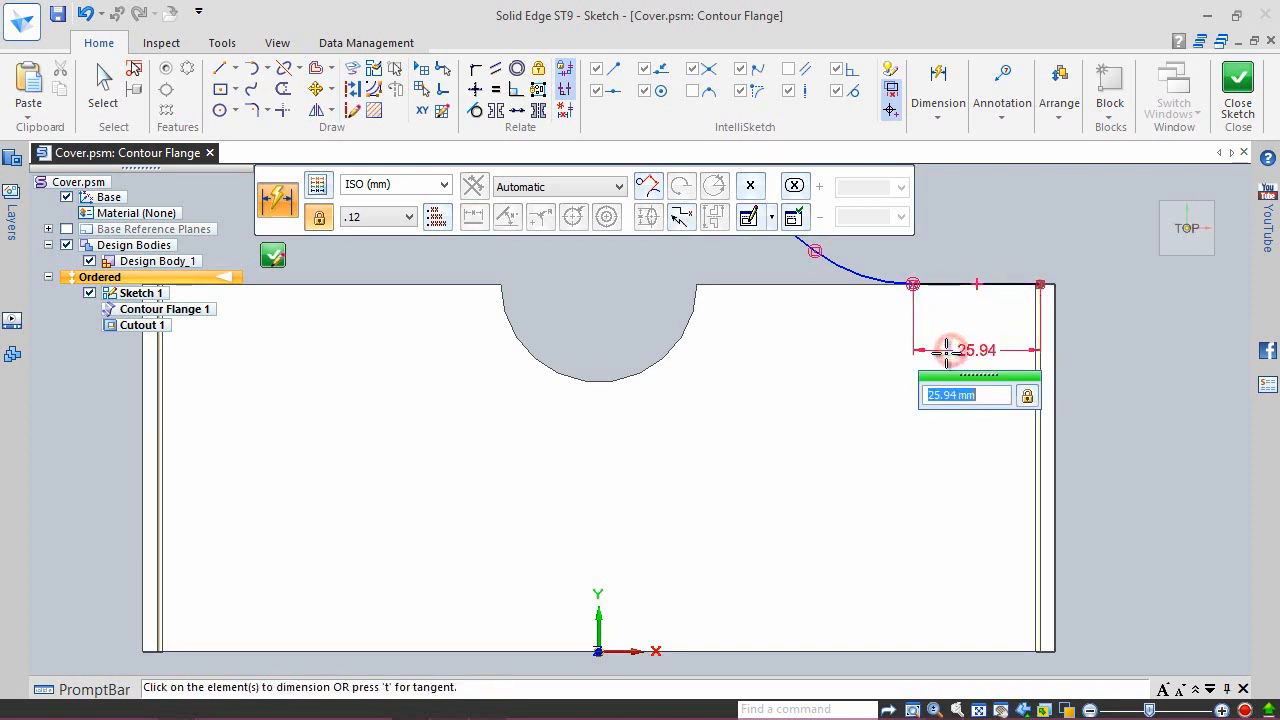
{"action": "type", "text": "20"}
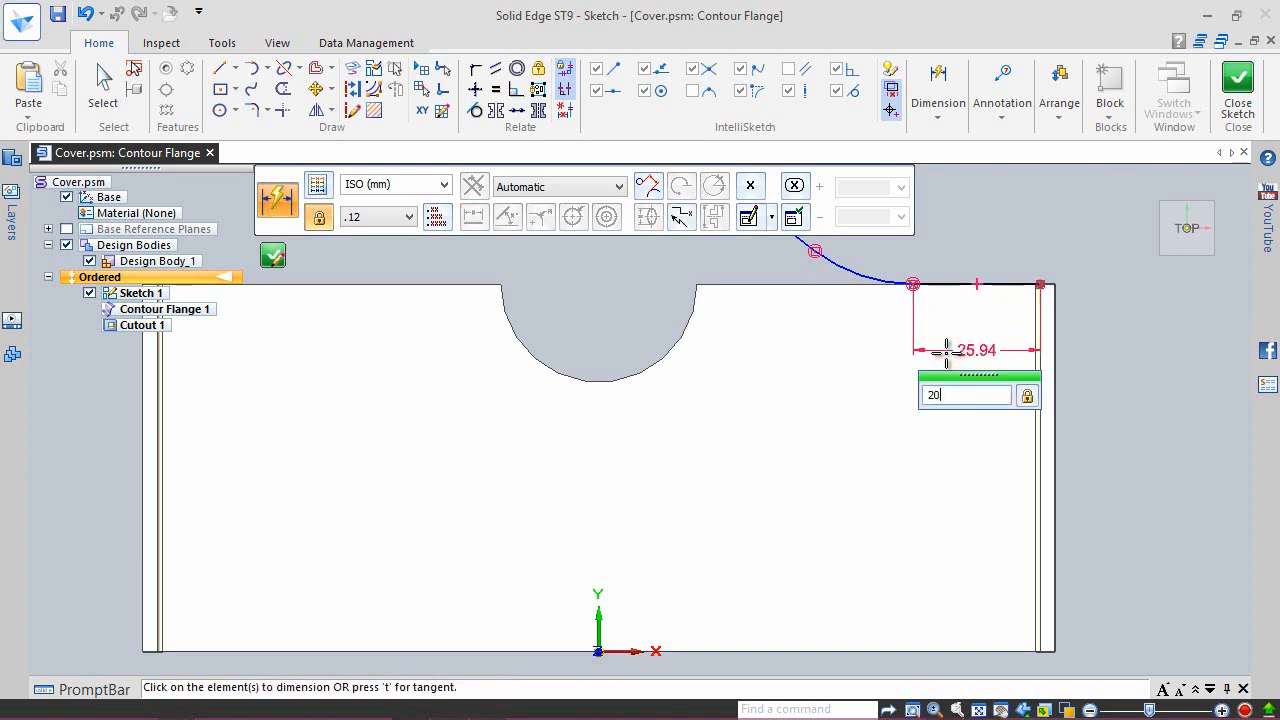
{"action": "key", "text": "Return"}
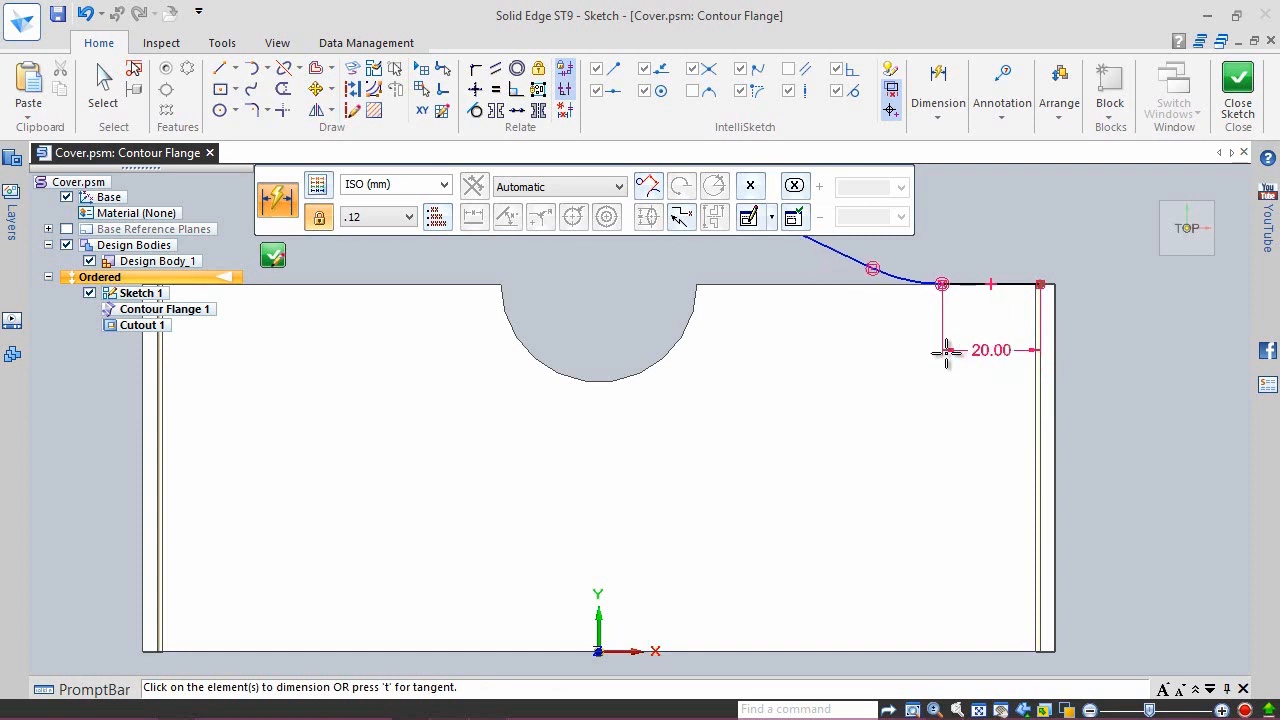
Step: Dimension the profile's arc and set its radius to 10 mm
{"action": "right_click", "coordinate": [944, 403]}
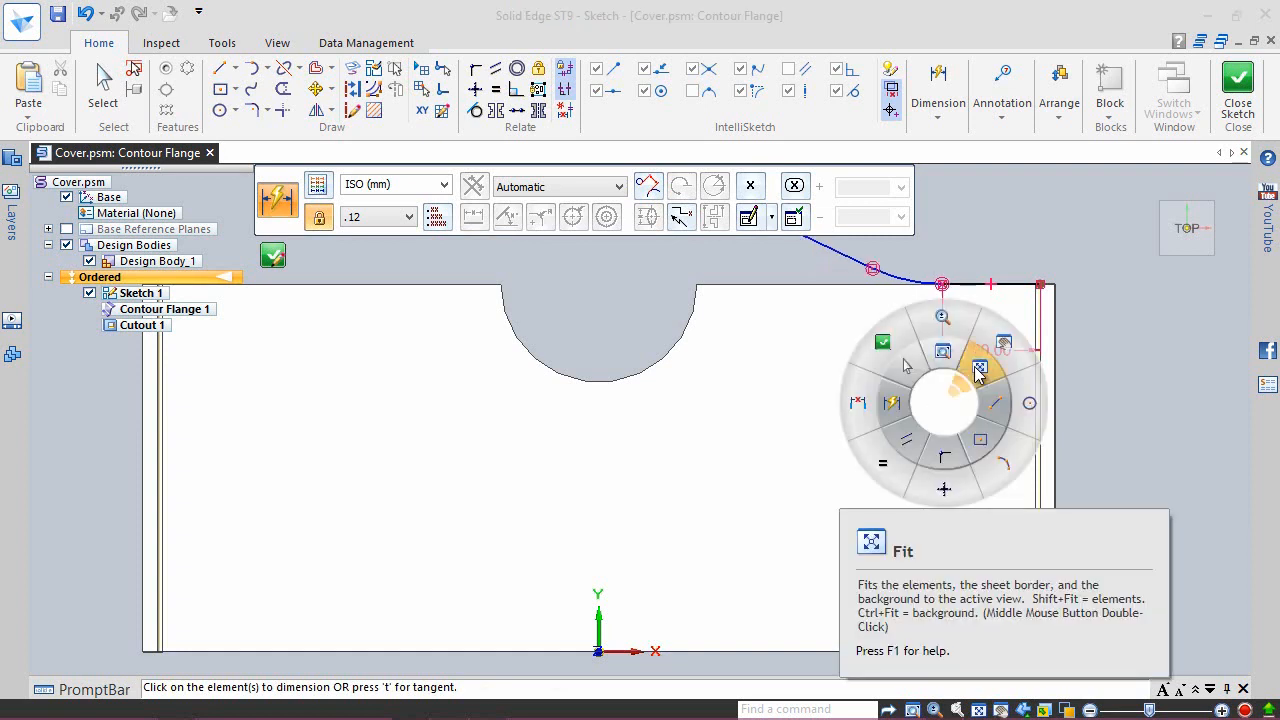
{"action": "left_click", "coordinate": [972, 366]}
{"action": "scroll", "coordinate": [900, 506], "scroll_direction": "down", "scroll_amount": 3}
{"action": "scroll", "coordinate": [900, 417], "scroll_direction": "up", "scroll_amount": 3}
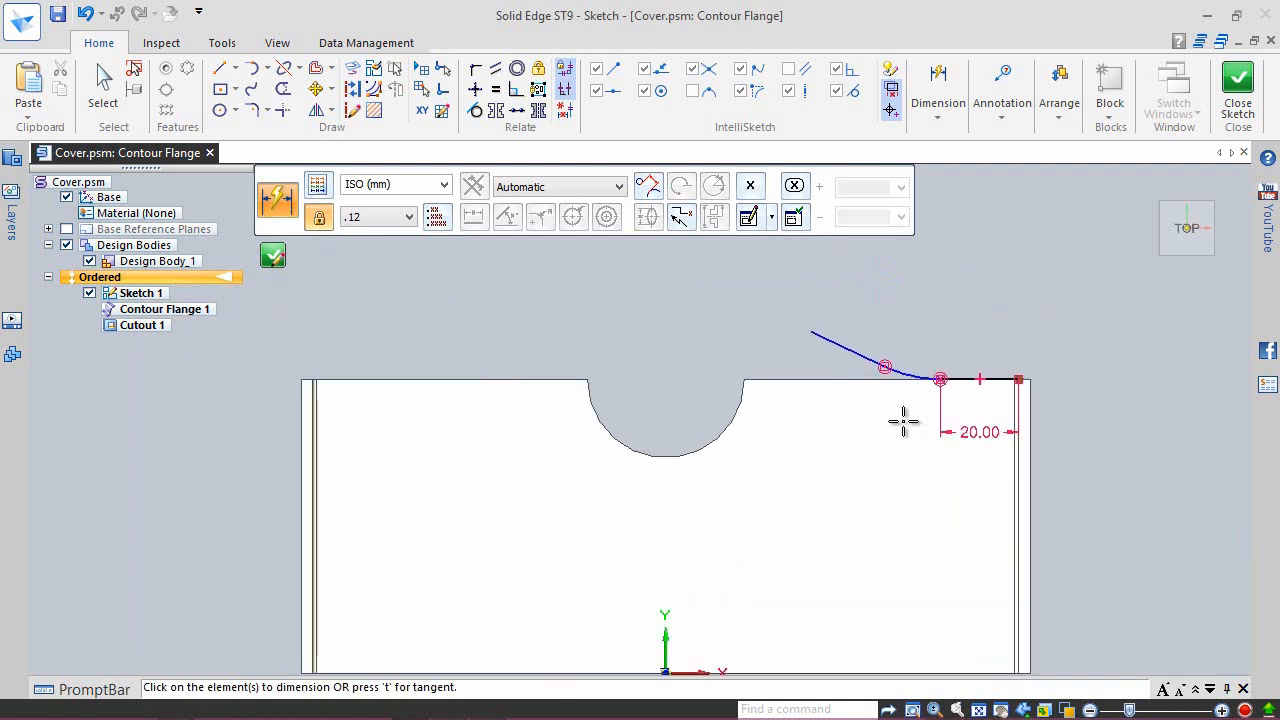
{"action": "scroll", "coordinate": [898, 389], "scroll_direction": "up", "scroll_amount": 1}
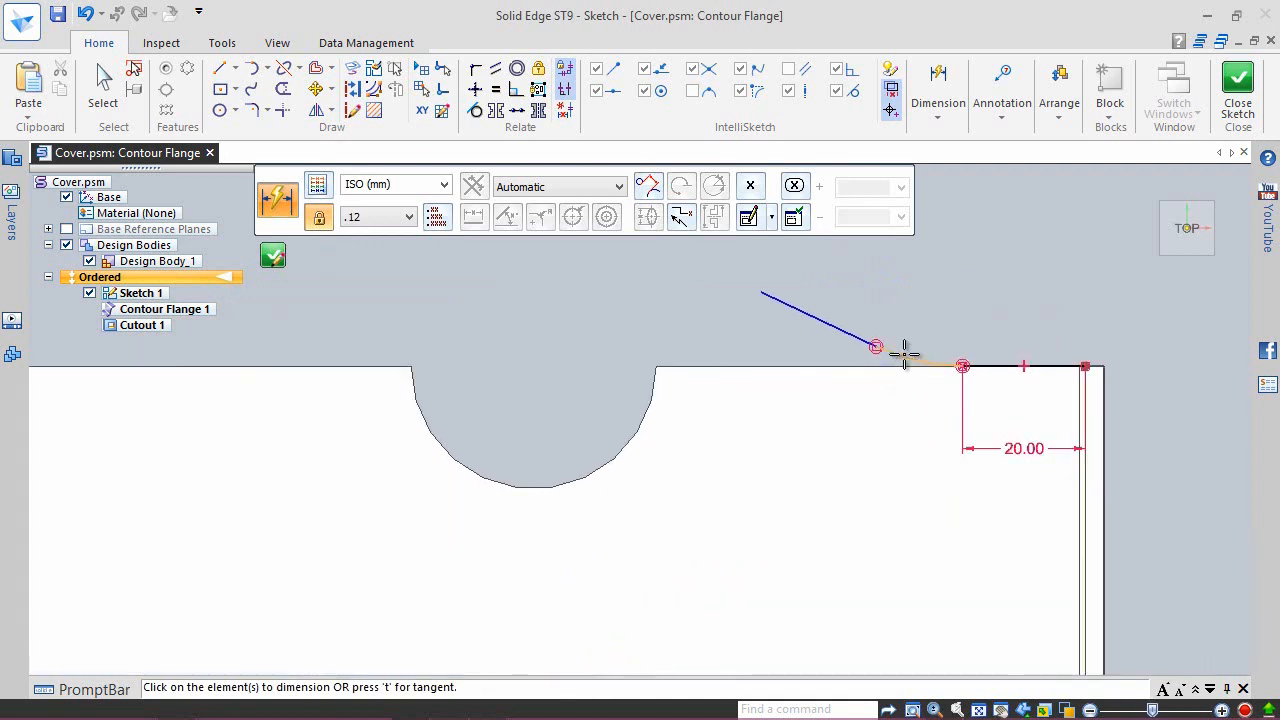
{"action": "left_click", "coordinate": [904, 355]}
{"action": "left_click", "coordinate": [849, 425]}
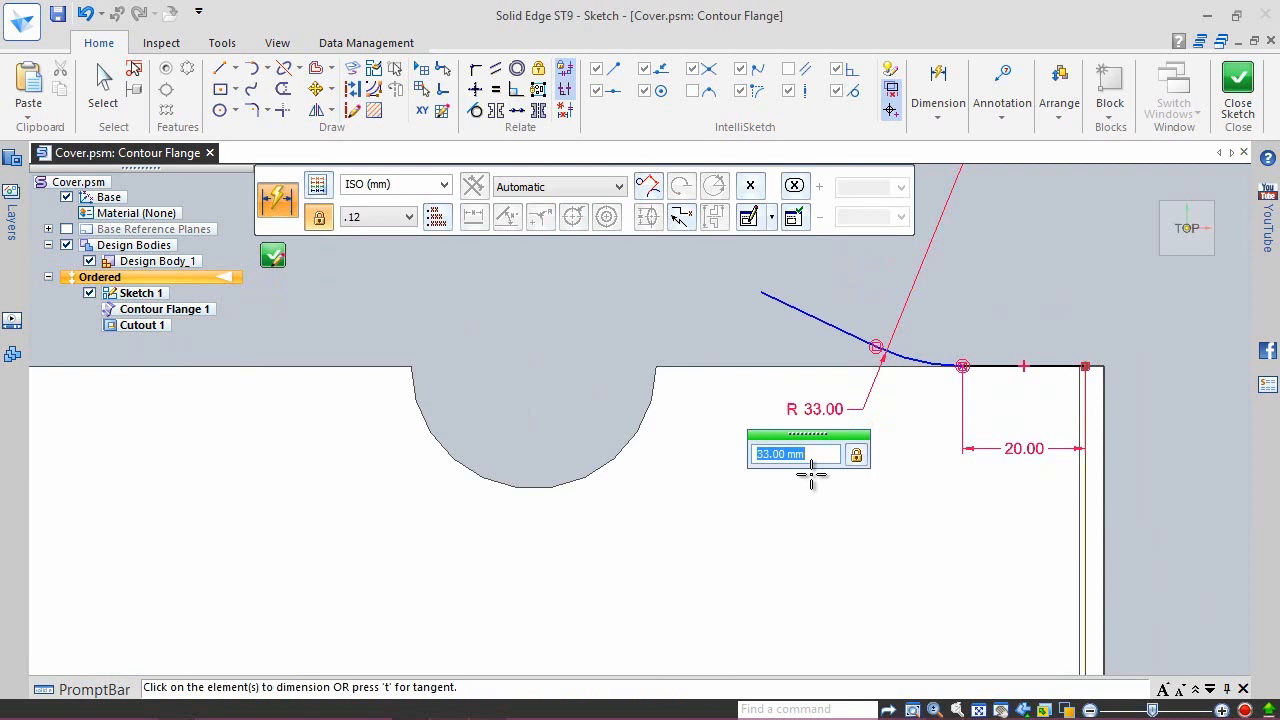
{"action": "type", "text": "10"}
{"action": "key", "text": "Return"}
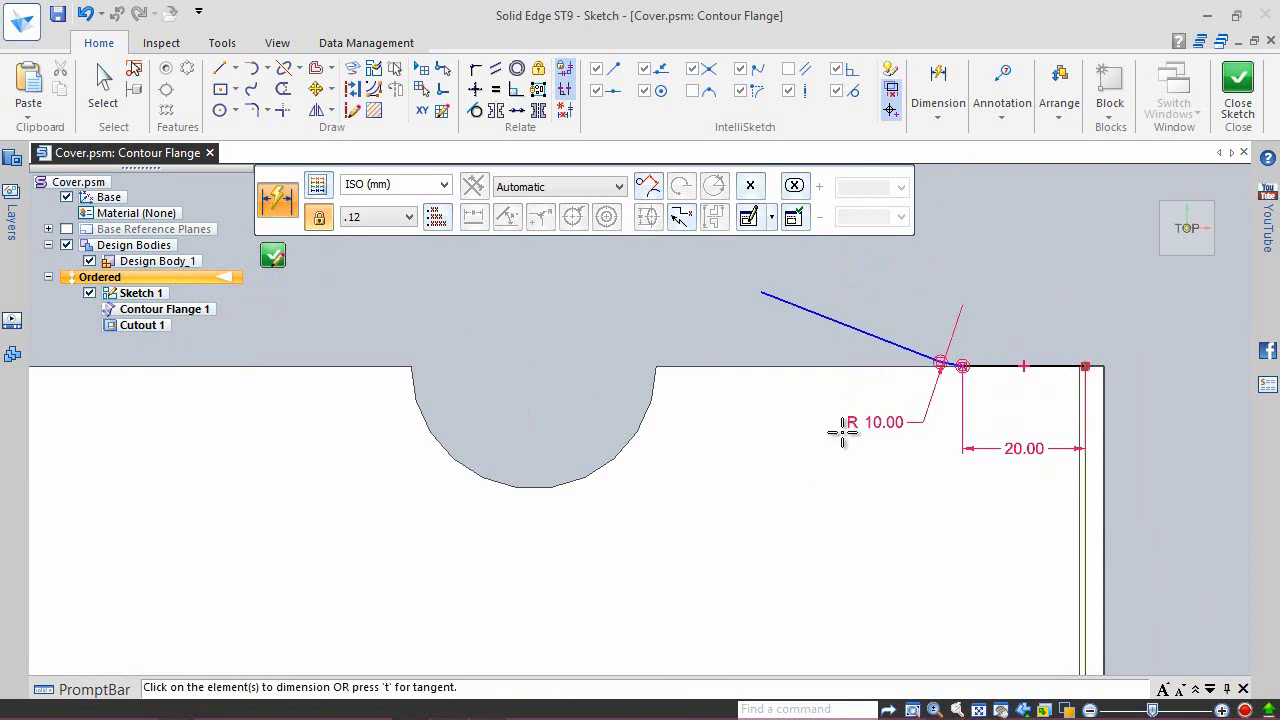
Step: Dimension the slanted end segment, set its length to 6 mm and finish the dimension command
{"action": "left_click", "coordinate": [821, 313]}
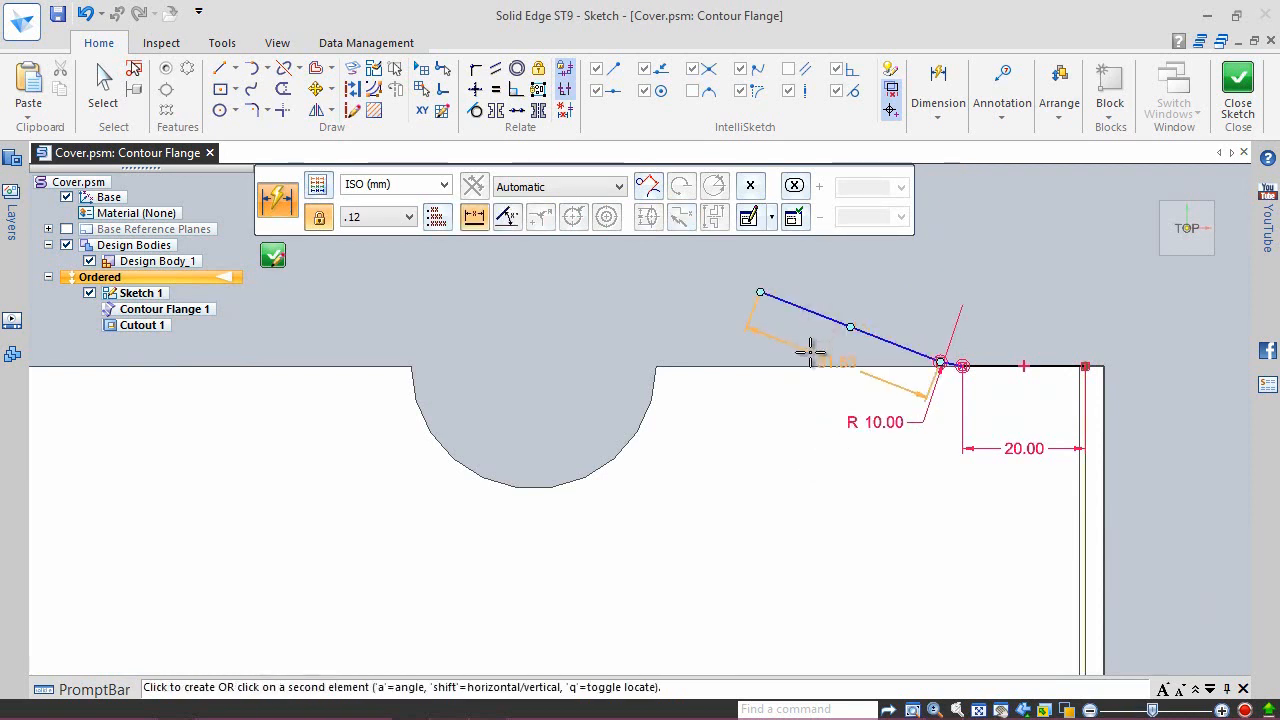
{"action": "left_click", "coordinate": [810, 343]}
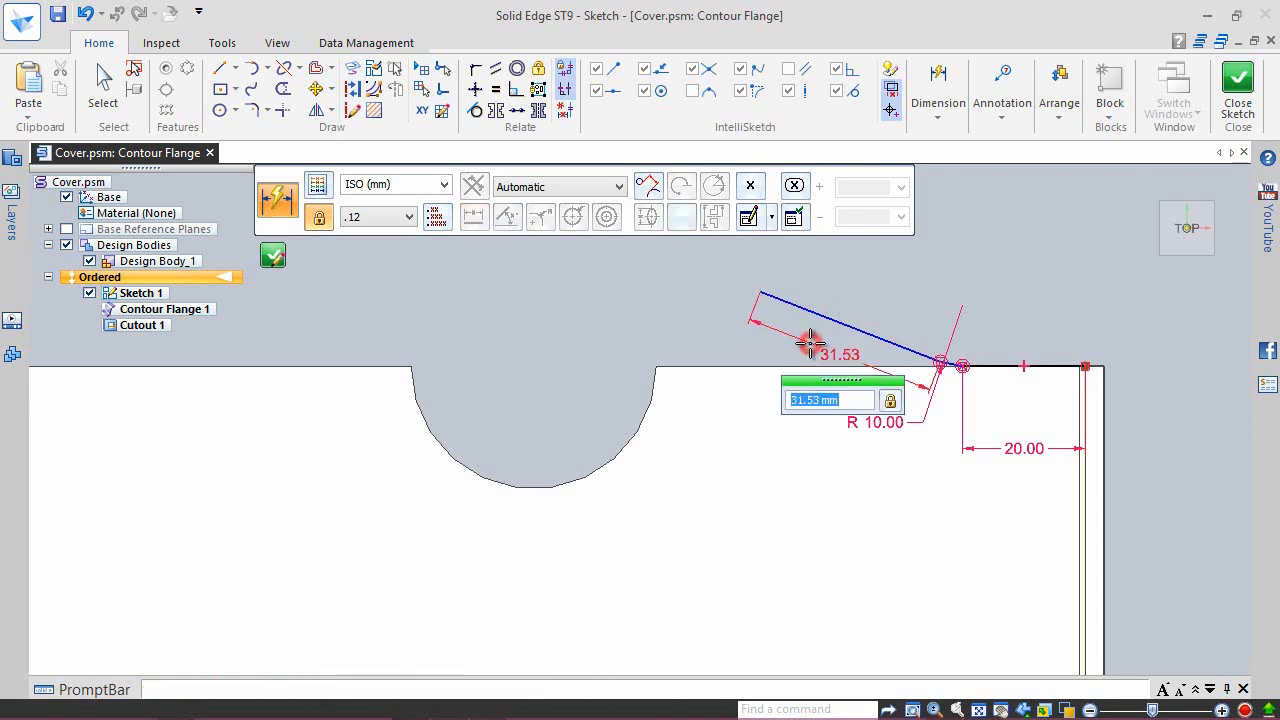
{"action": "type", "text": "6"}
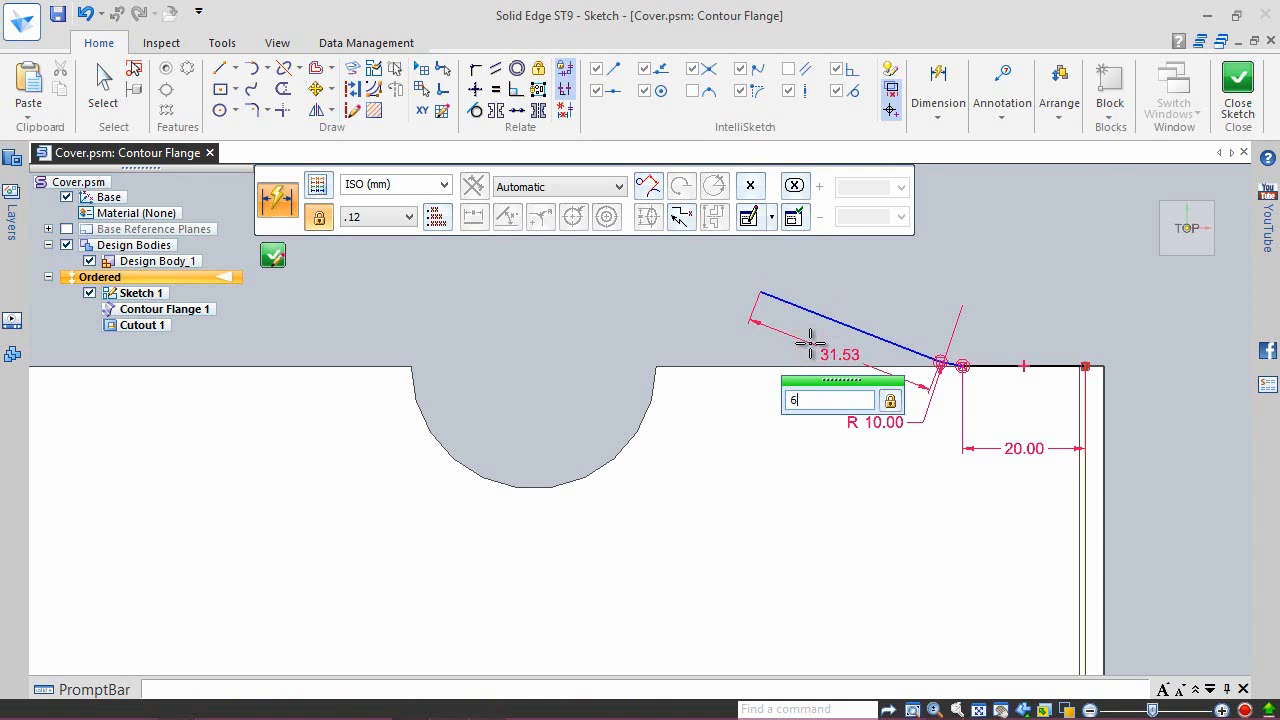
{"action": "key", "text": "Return"}
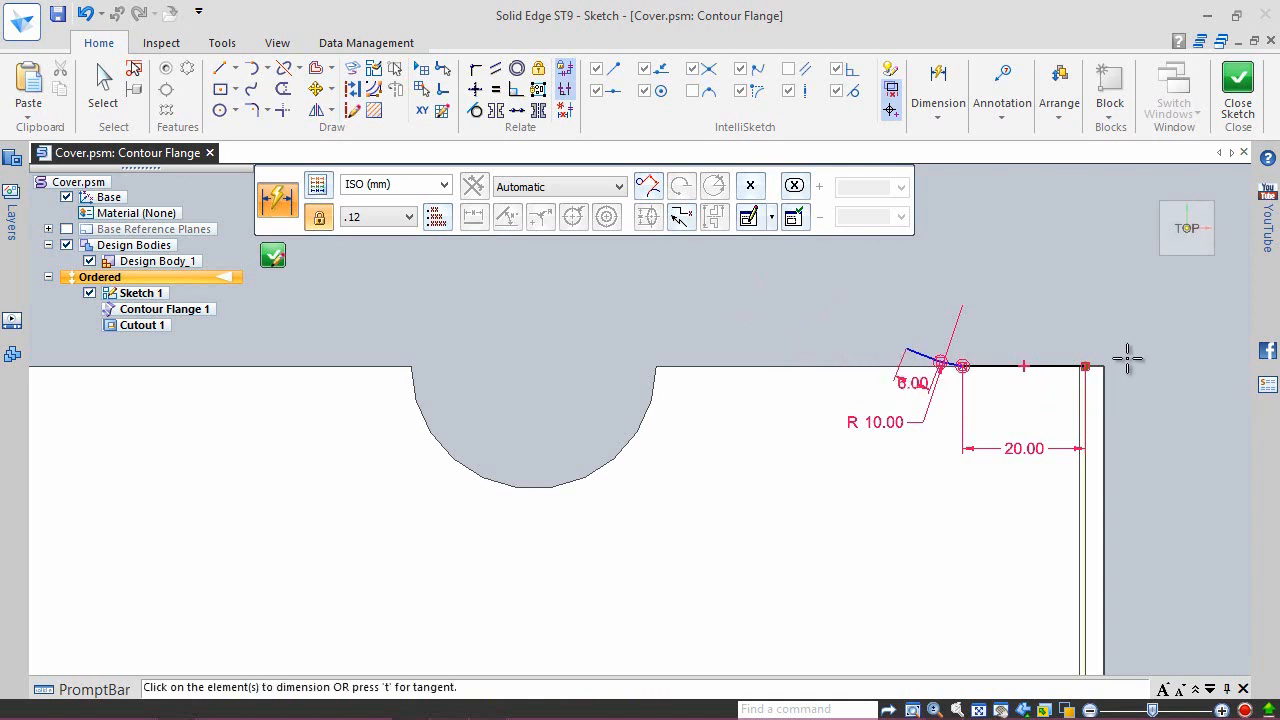
{"action": "right_click", "coordinate": [1072, 326]}
{"action": "left_click", "coordinate": [1045, 288]}
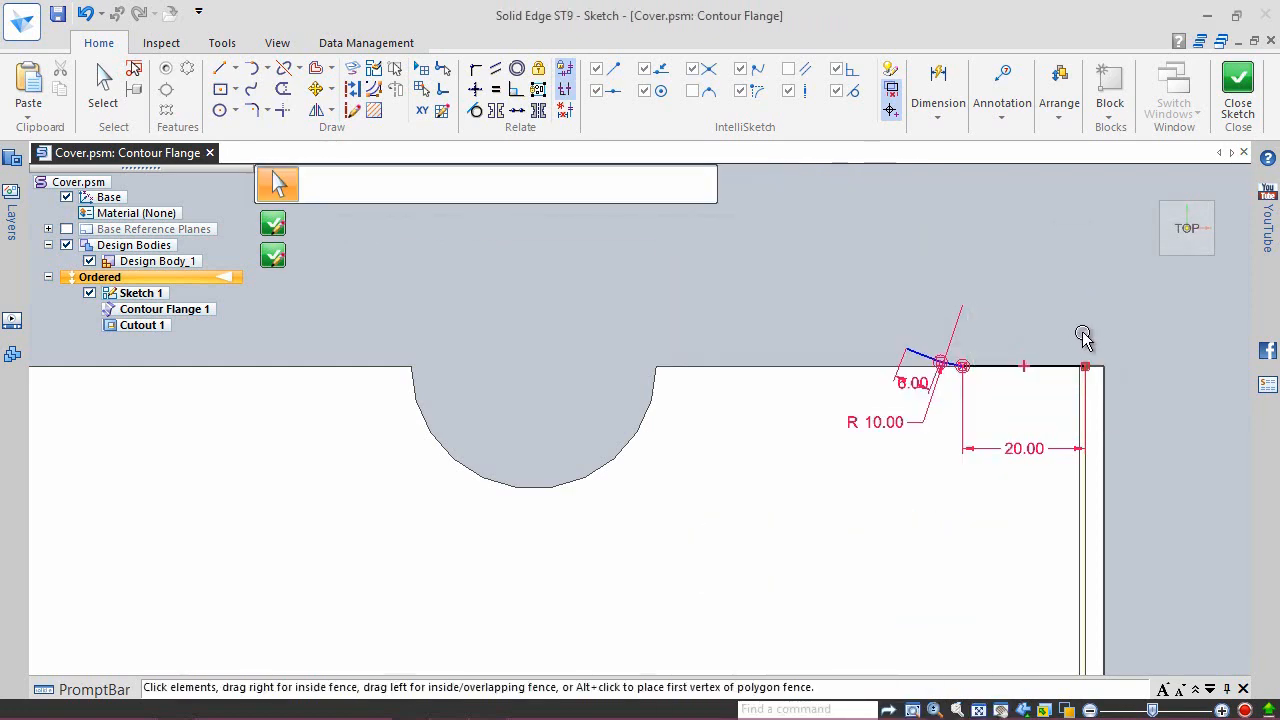
Step: Add a vertical distance dimension between the slanted segment's free end and the profile's start point, and set it to 10 mm
{"action": "scroll", "coordinate": [1080, 345], "scroll_direction": "up", "scroll_amount": 5}
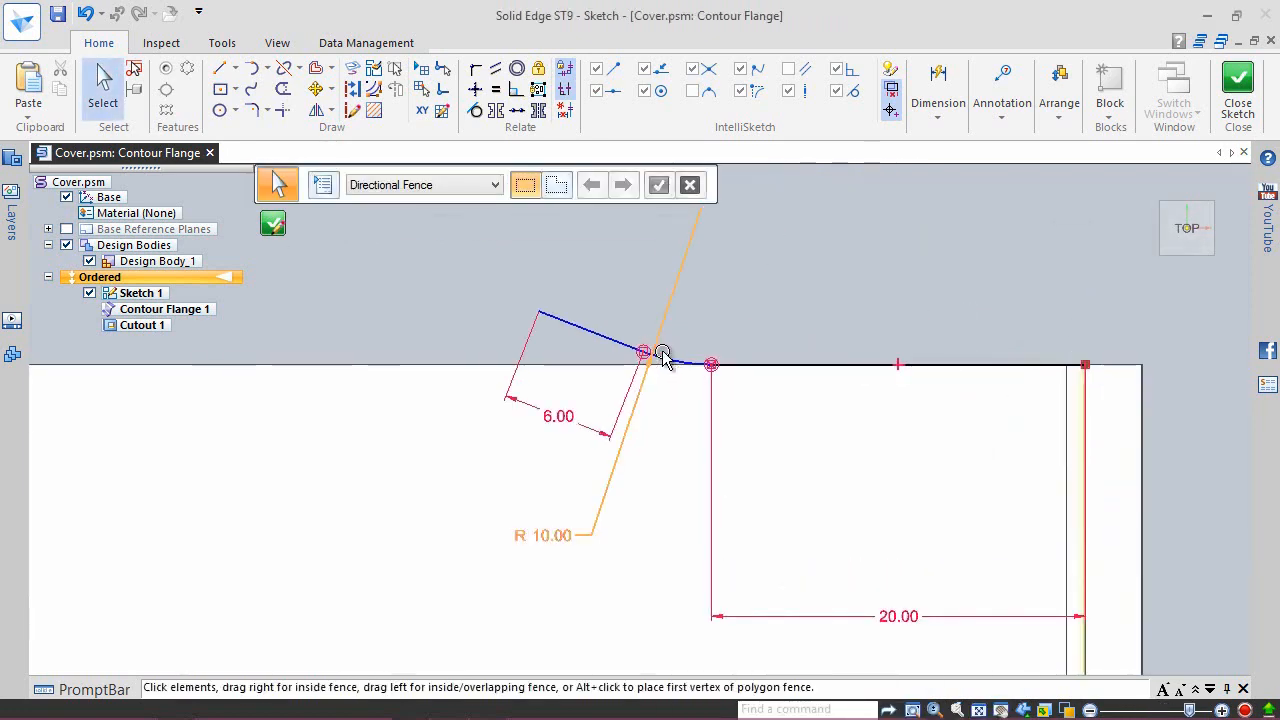
{"action": "left_click", "coordinate": [662, 358]}
{"action": "left_click", "coordinate": [823, 318]}
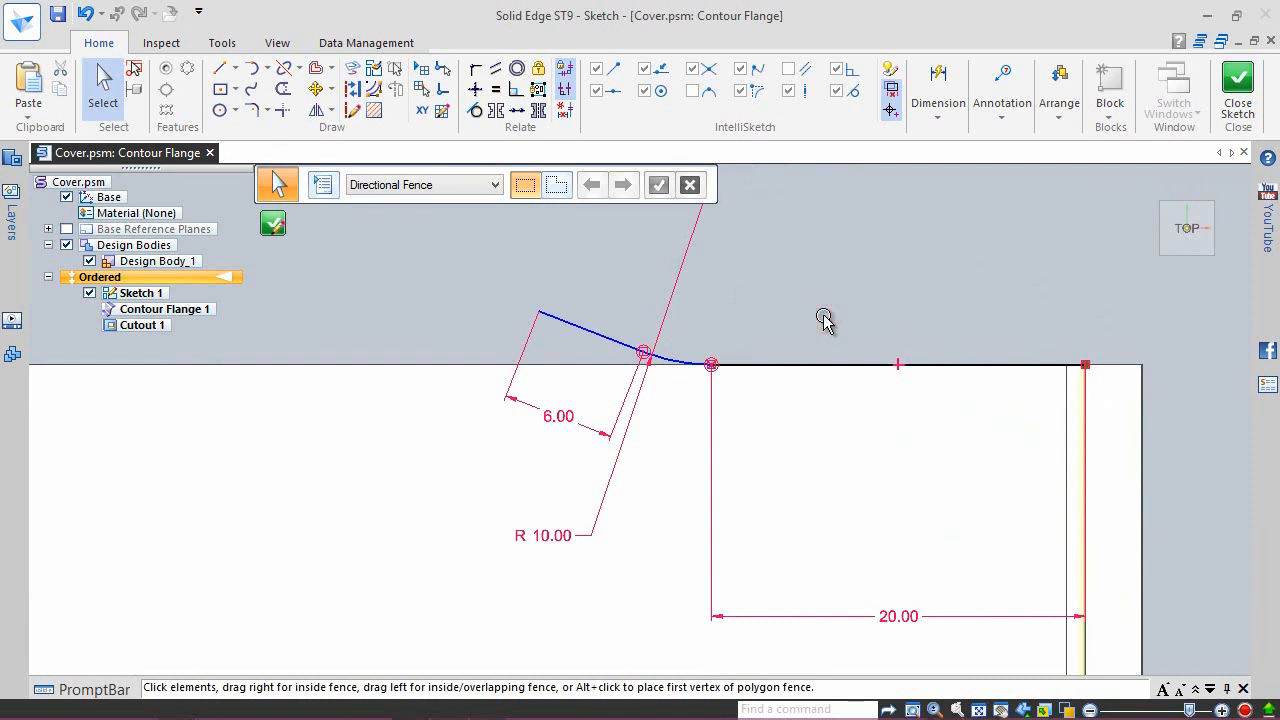
{"action": "right_click", "coordinate": [823, 318]}
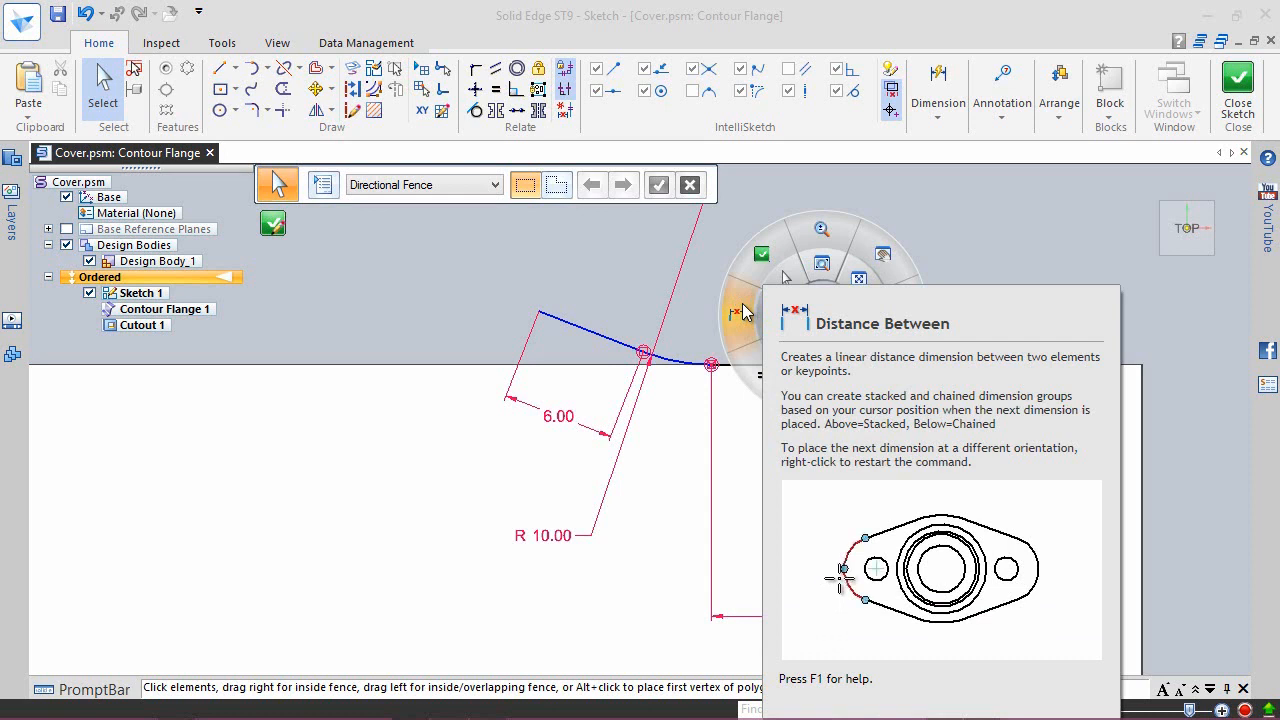
{"action": "left_click", "coordinate": [743, 312]}
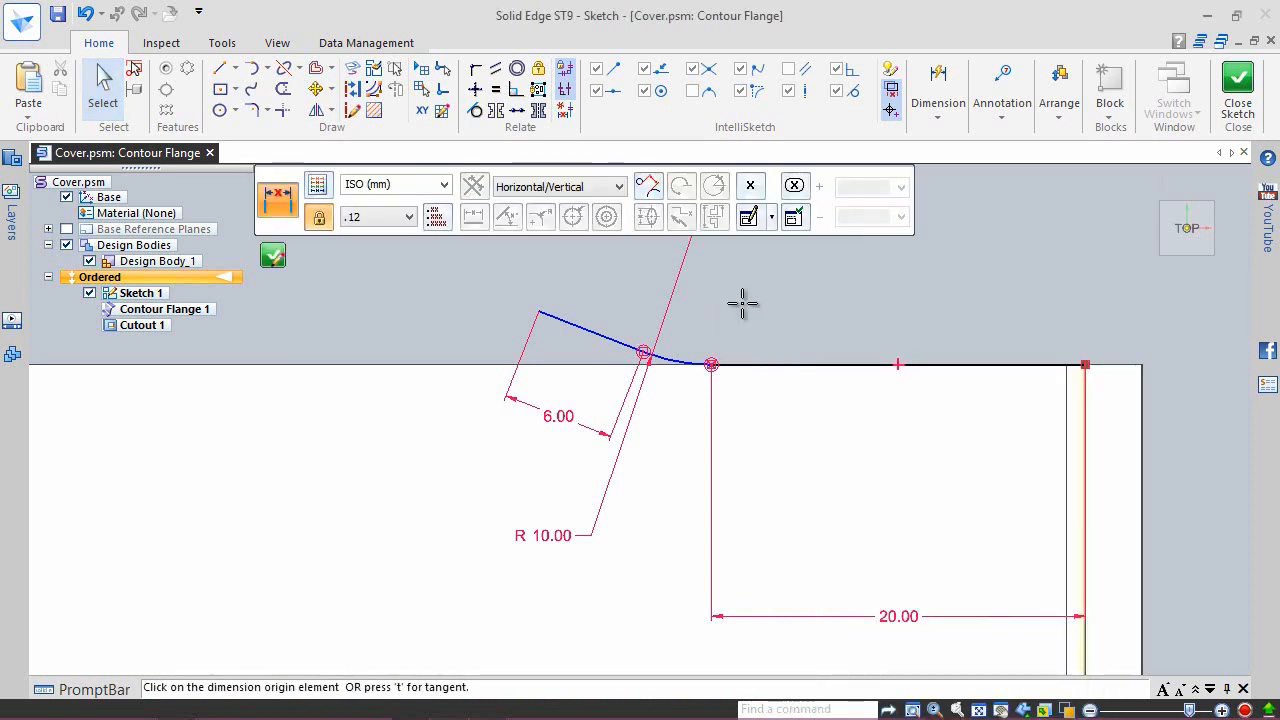
{"action": "left_click", "coordinate": [545, 309]}
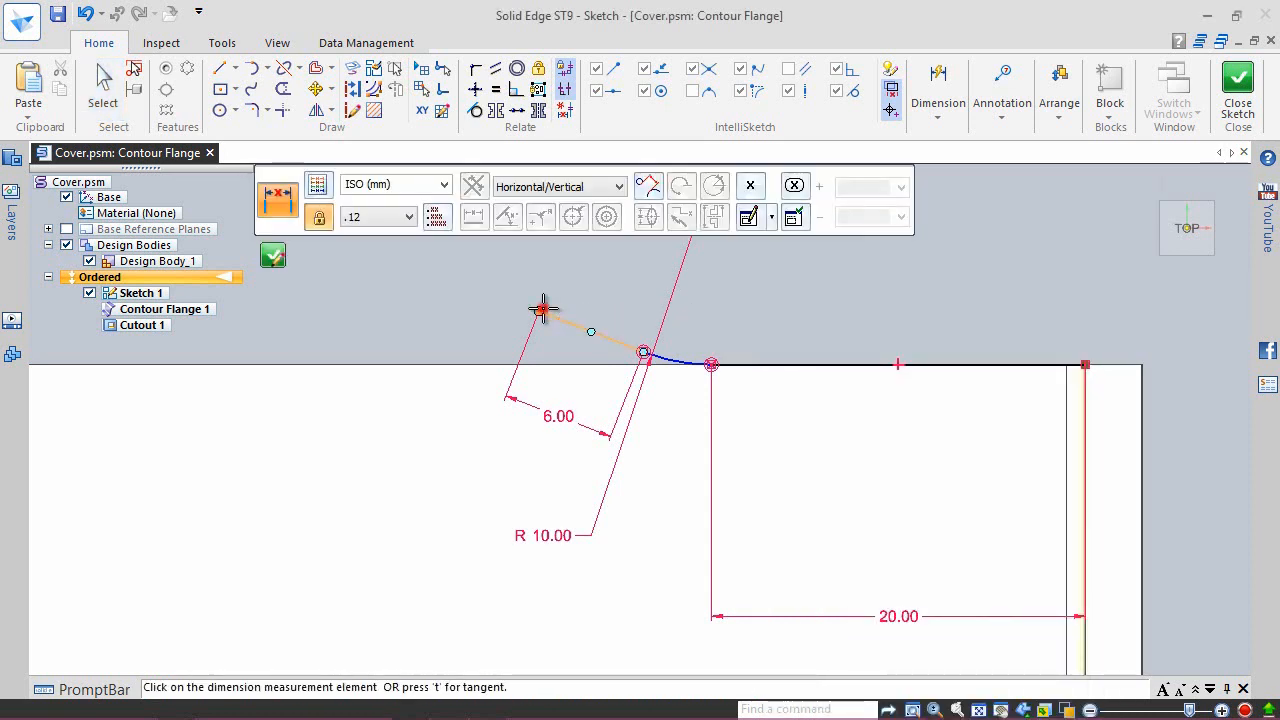
{"action": "left_click", "coordinate": [1085, 364]}
{"action": "left_click", "coordinate": [1103, 320]}
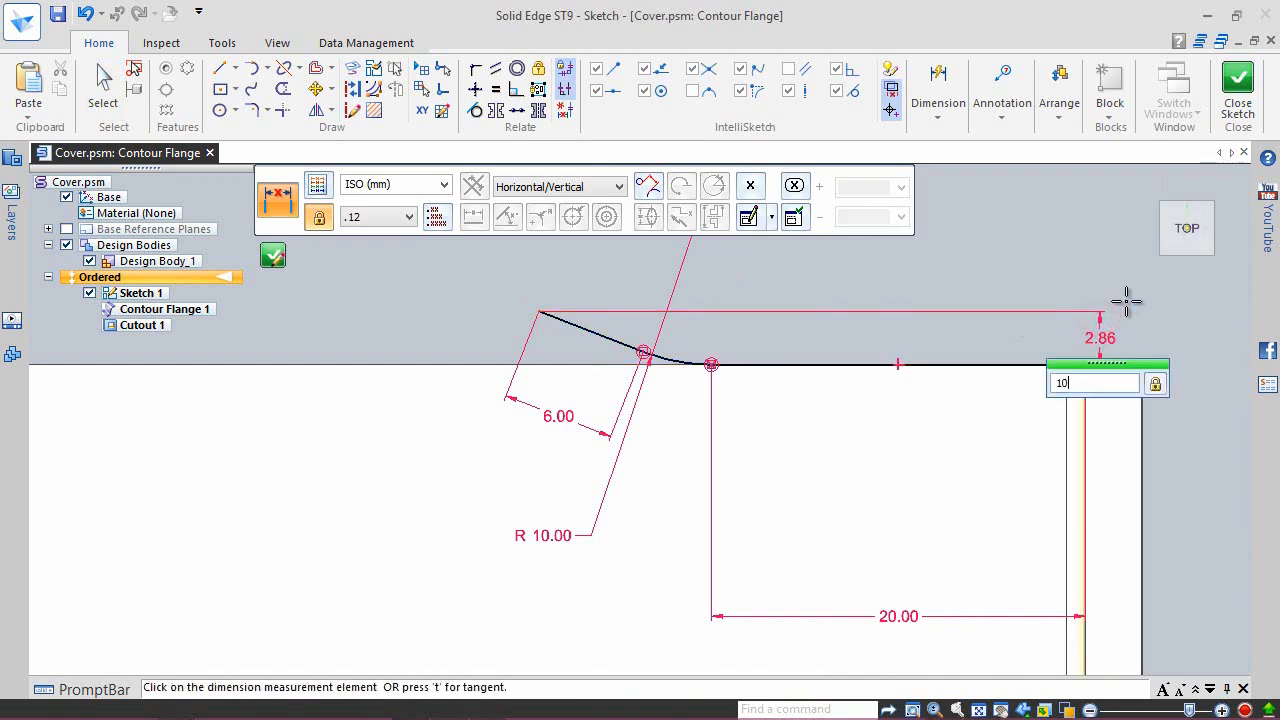
{"action": "key", "text": "Return"}
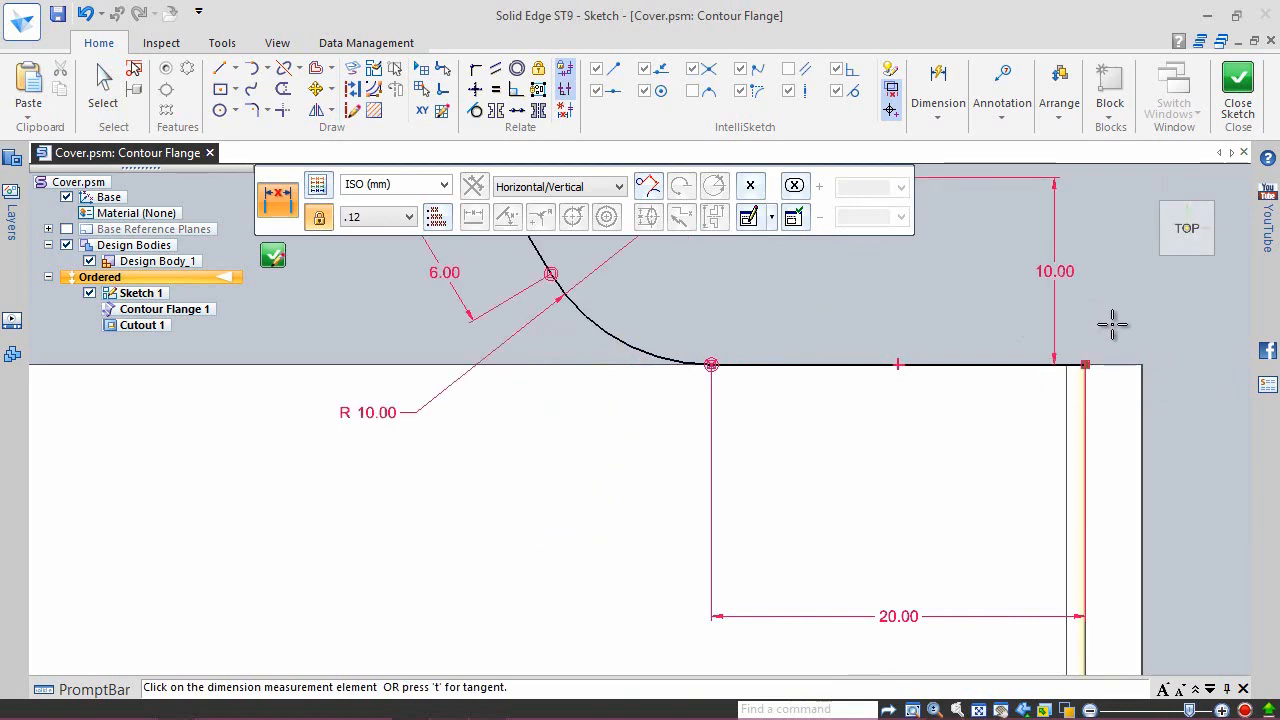
Step: End dimensioning and close the contour flange's profile sketch
{"action": "mouse_move", "coordinate": [1113, 323]}
{"action": "right_mouse_down"}
{"action": "mouse_move", "coordinate": [1078, 290]}
{"action": "mouse_move", "coordinate": [1083, 302]}
{"action": "right_mouse_up"}
{"action": "scroll", "coordinate": [930, 400], "scroll_direction": "down", "scroll_amount": 2}
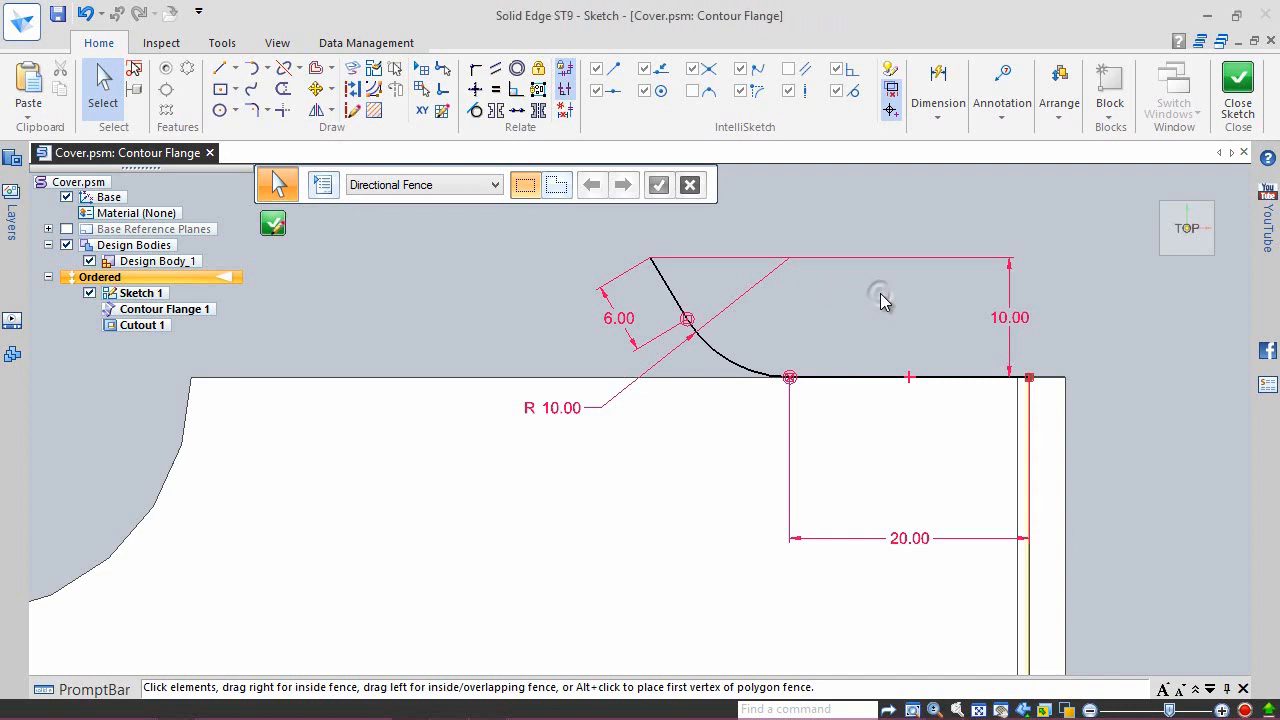
{"action": "right_click_drag", "start_coordinate": [880, 293], "coordinate": [867, 287]}
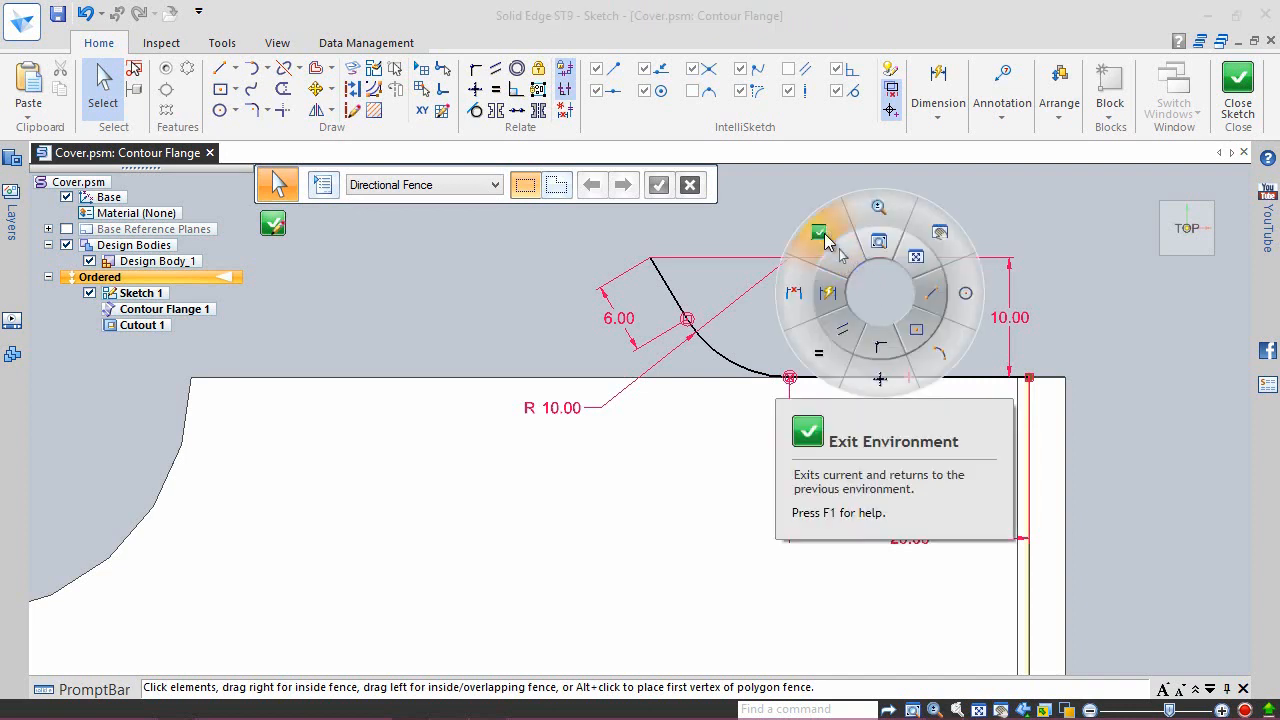
{"action": "left_click", "coordinate": [824, 234]}
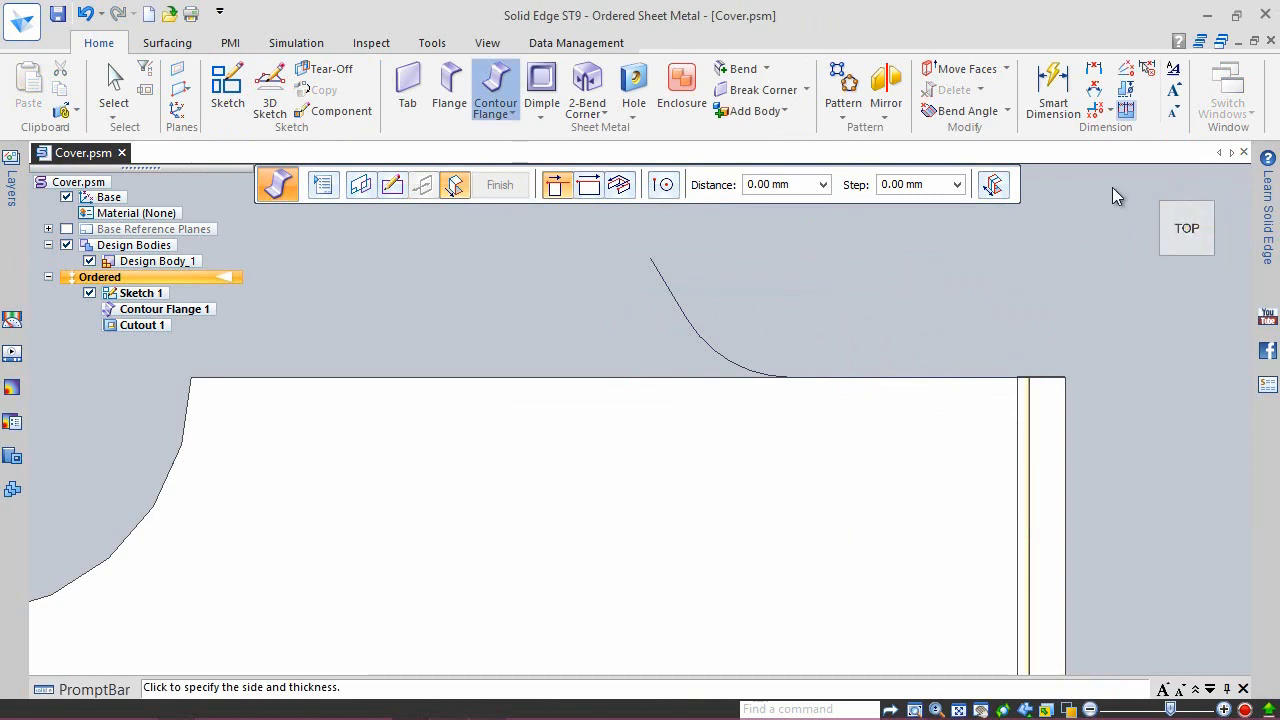
Step: Extend the contour flange along the edge chain of the side wall's vertical edge and the base's rear edge, and finish the feature
{"action": "left_click", "coordinate": [1151, 188]}
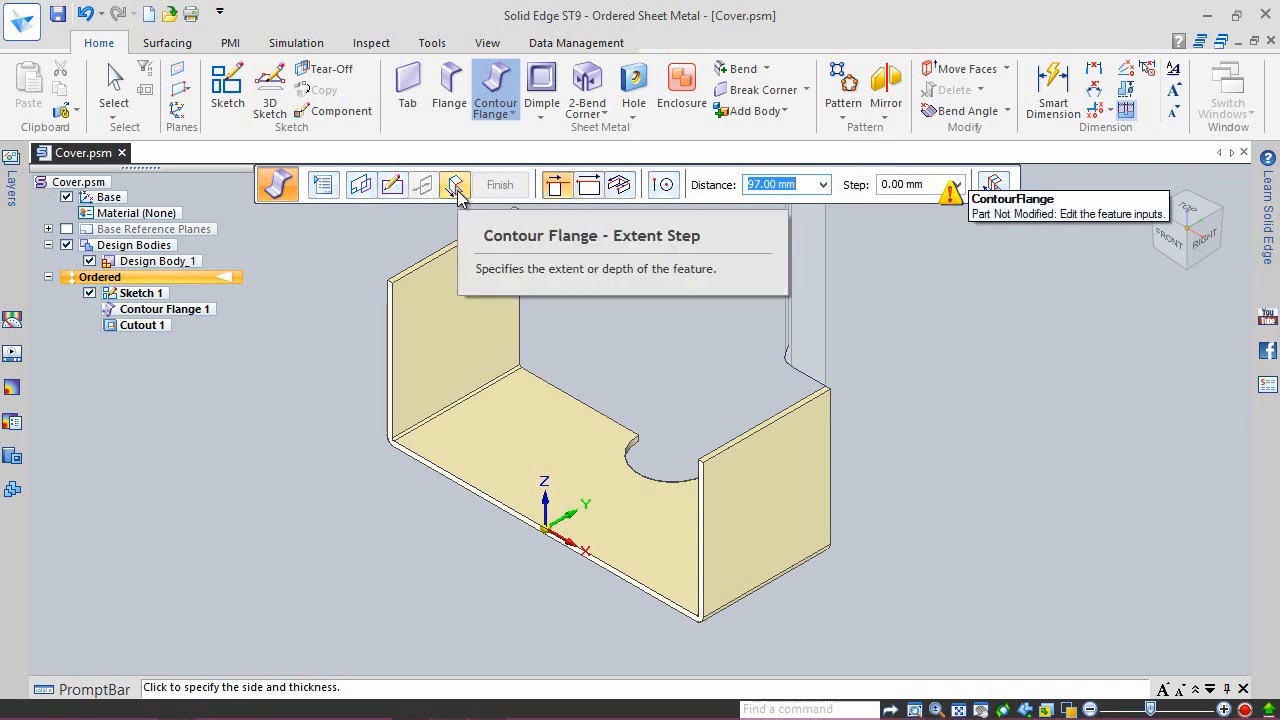
{"action": "left_click", "coordinate": [456, 186]}
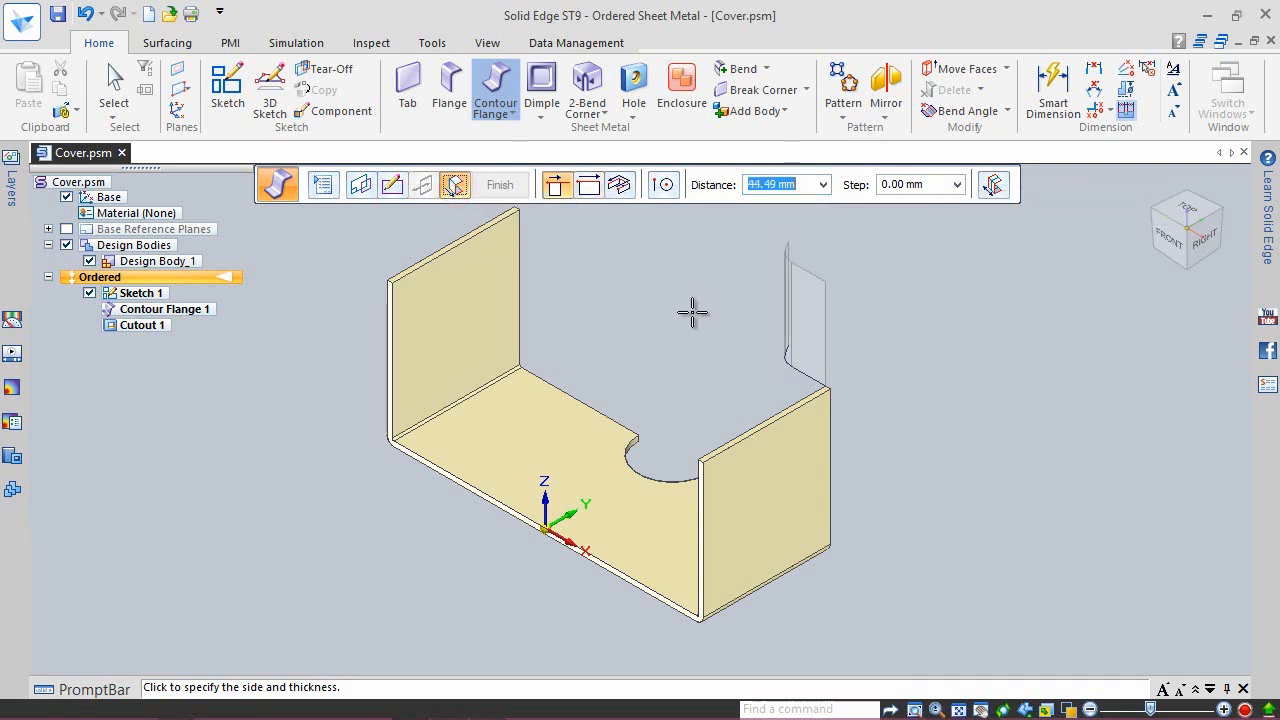
{"action": "left_click", "coordinate": [1185, 242]}
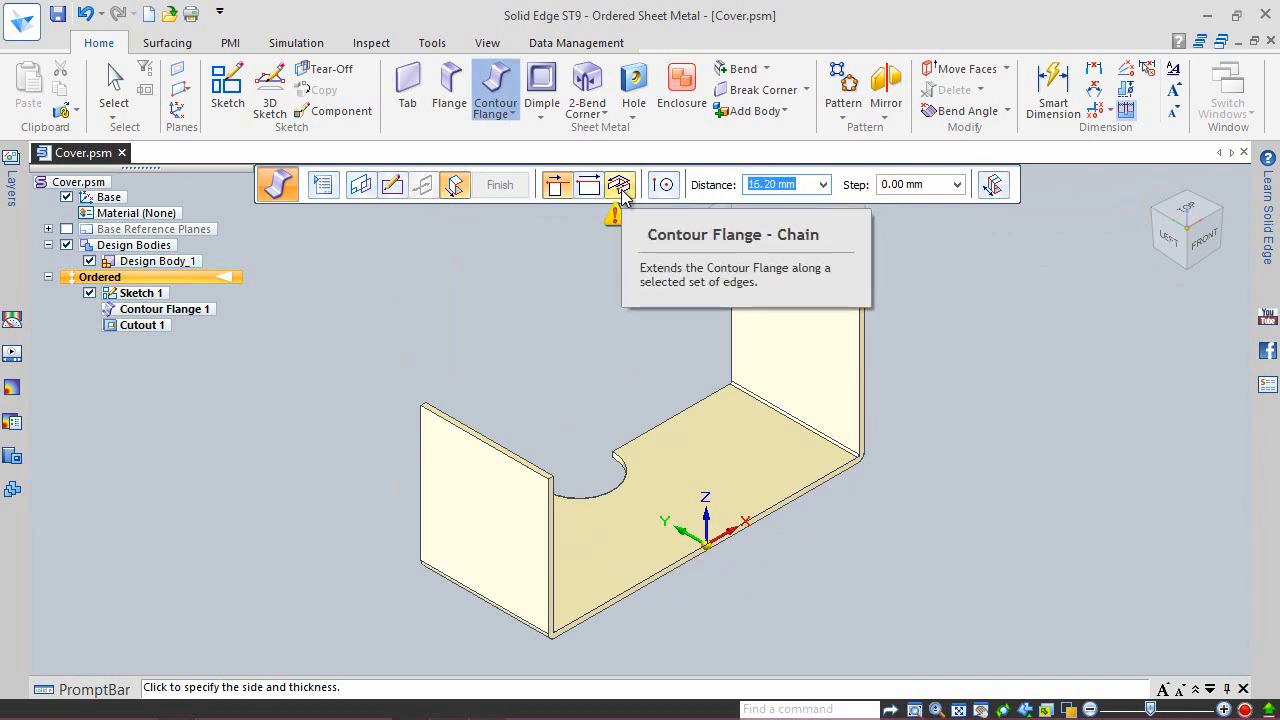
{"action": "left_click", "coordinate": [620, 186]}
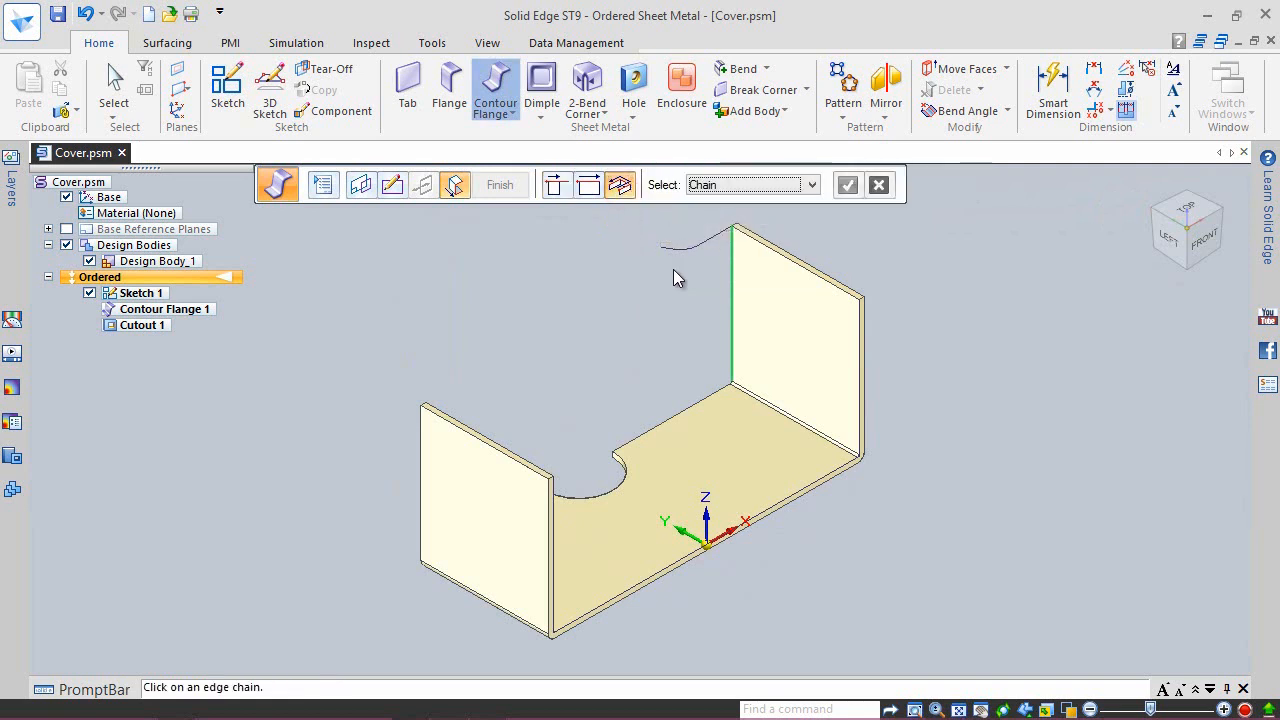
{"action": "left_click", "coordinate": [709, 397]}
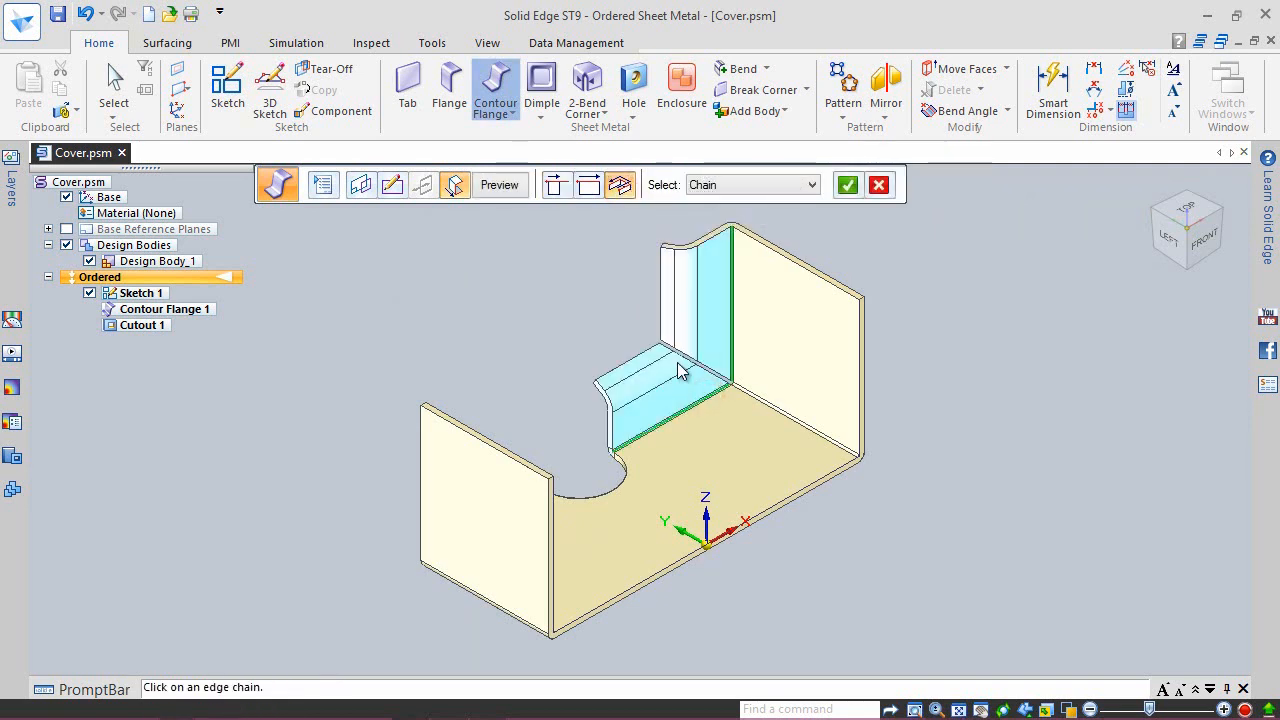
{"action": "left_click", "coordinate": [846, 187]}
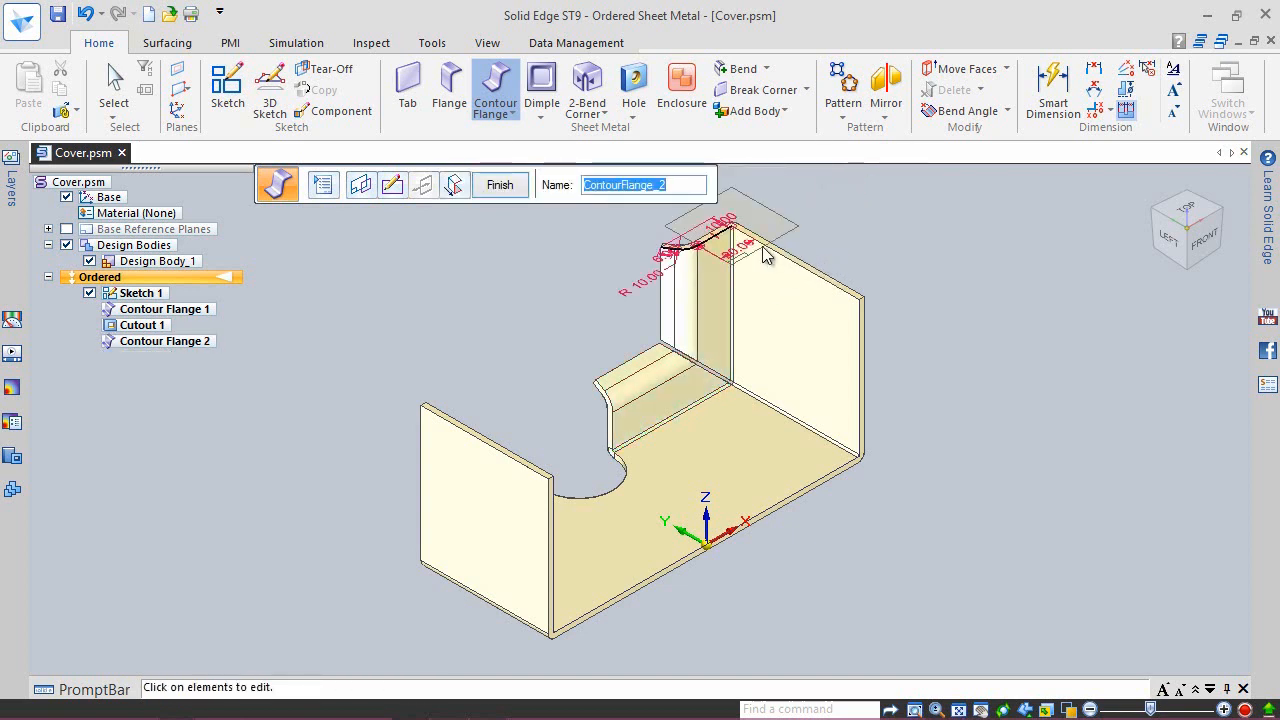
{"action": "left_click", "coordinate": [500, 186]}
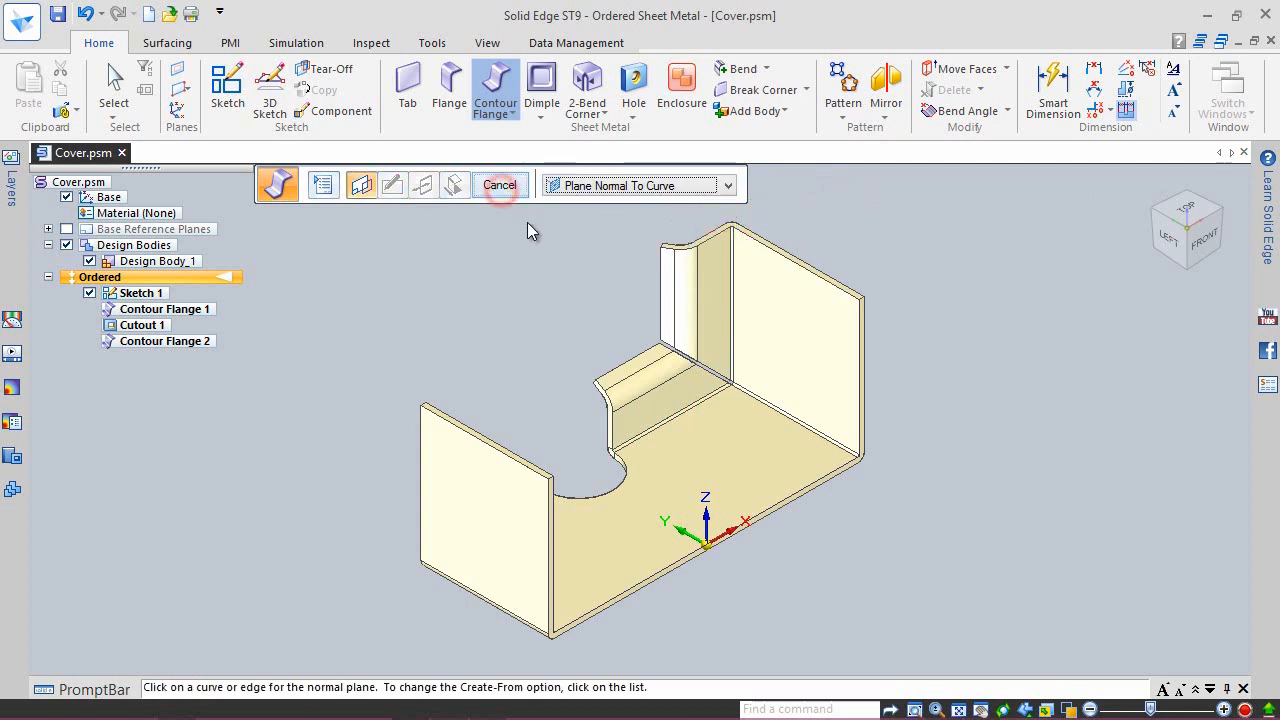
{"action": "left_click", "coordinate": [506, 190]}
{"action": "left_click", "coordinate": [593, 297]}
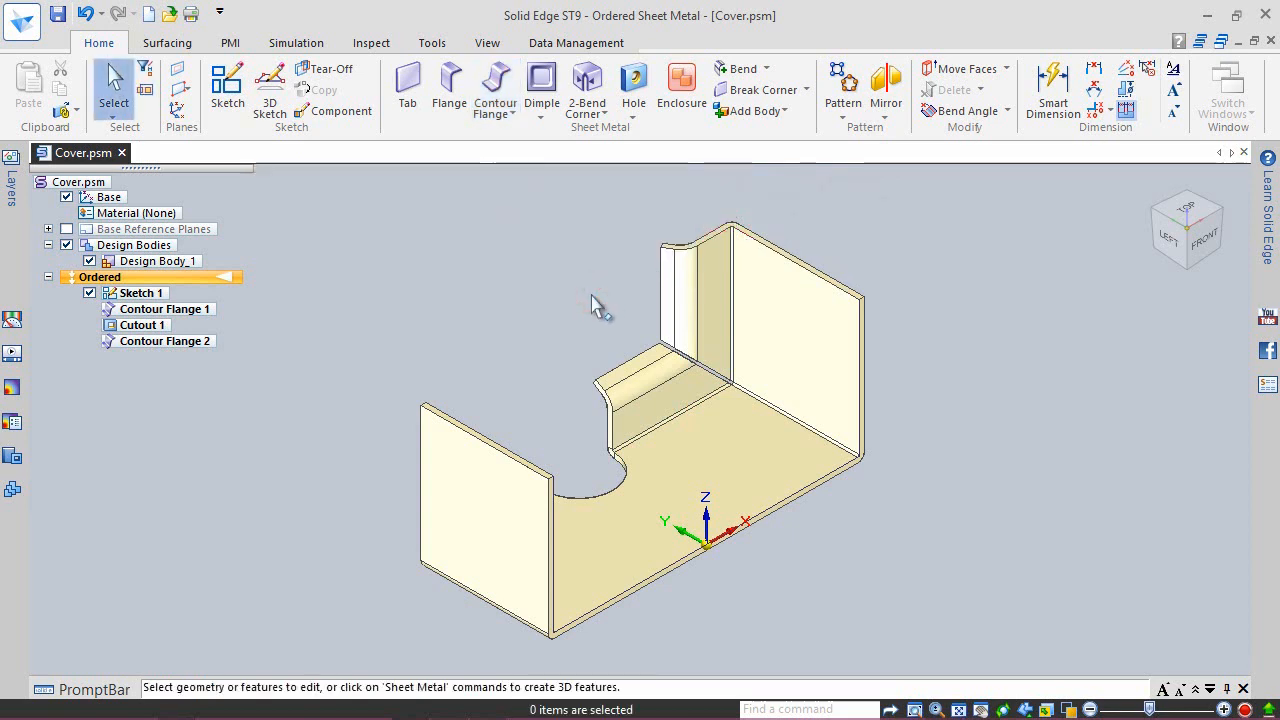
{"action": "left_click", "coordinate": [594, 300]}
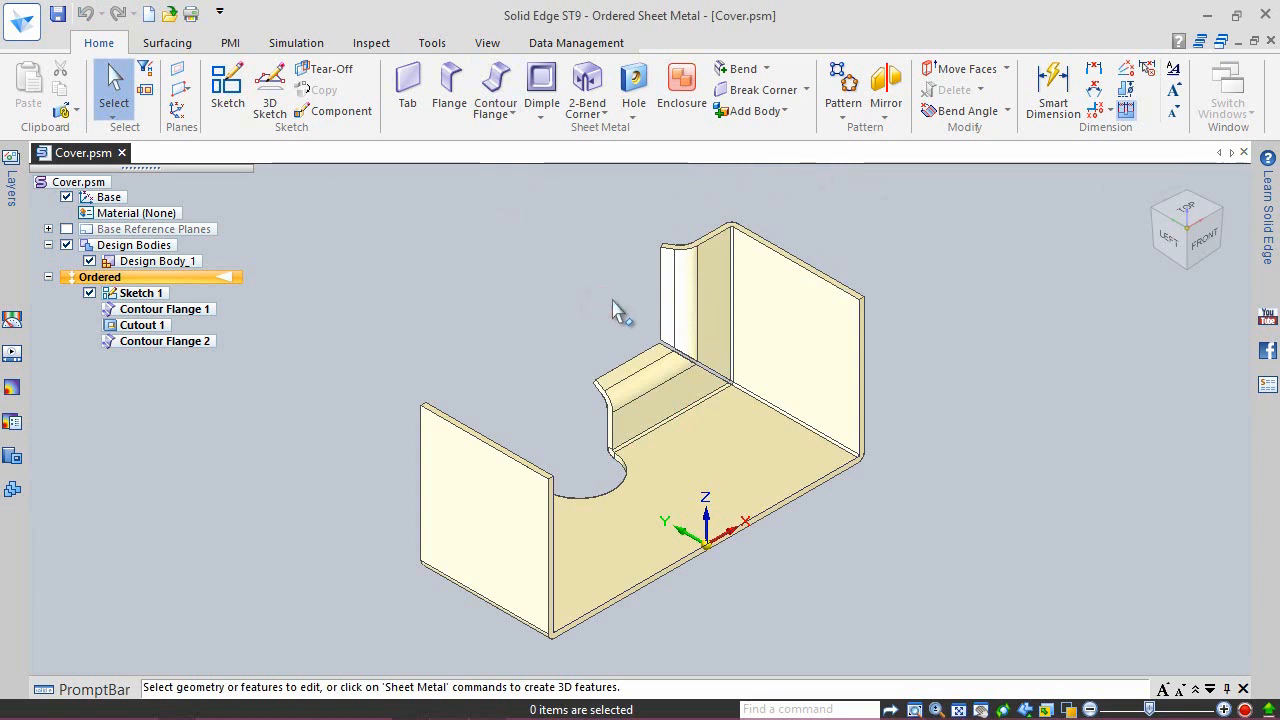
Step: Save the document and mirror the whole body about the Front (xz) plane
{"action": "left_click", "coordinate": [885, 112]}
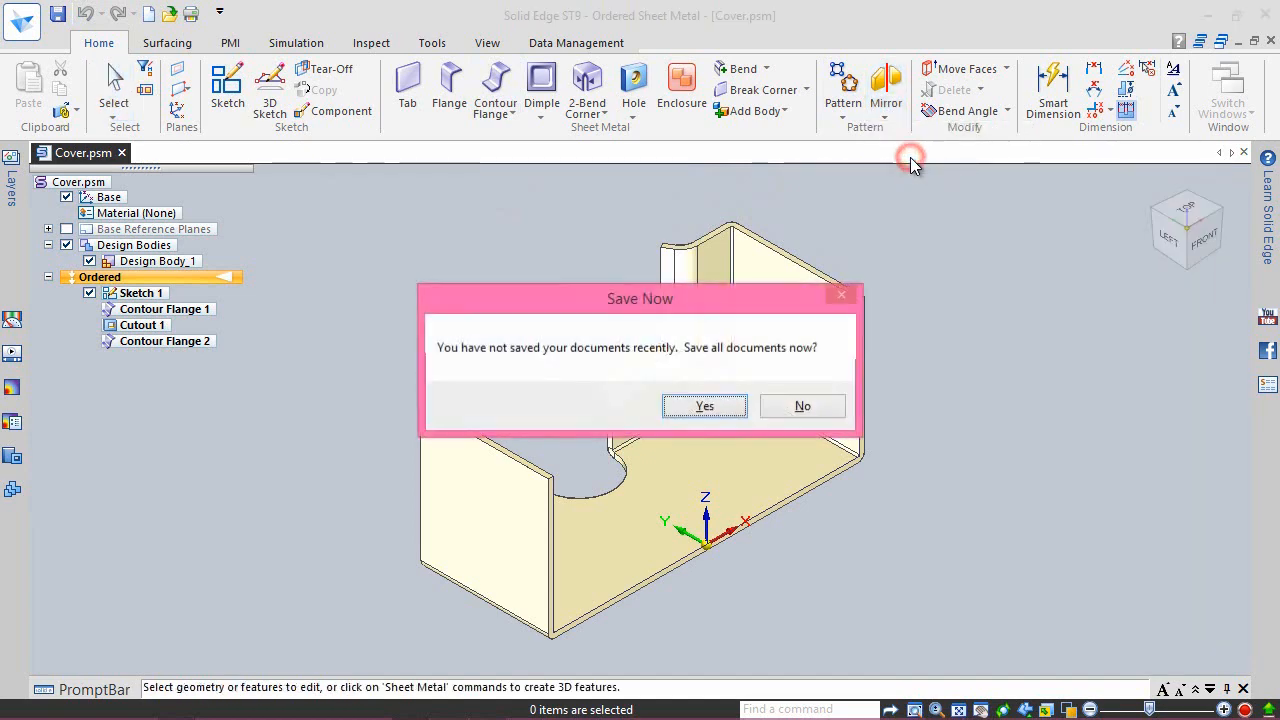
{"action": "left_click", "coordinate": [705, 405]}
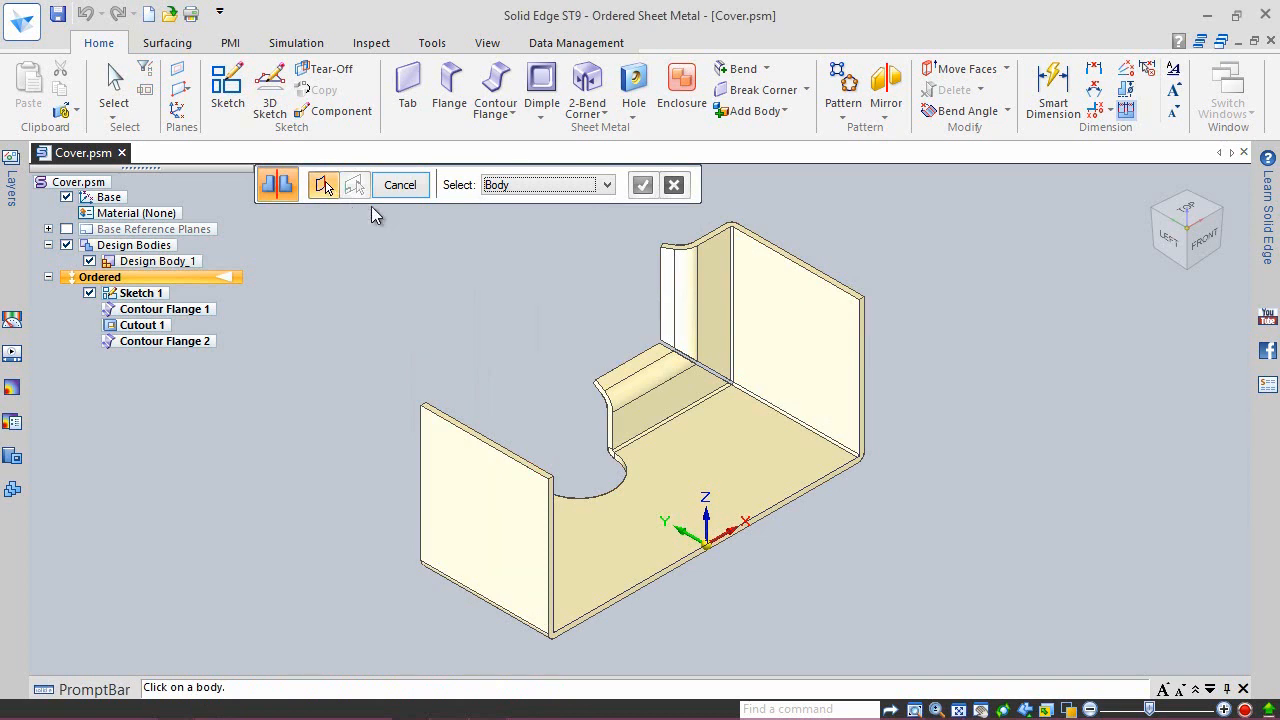
{"action": "left_click", "coordinate": [497, 187]}
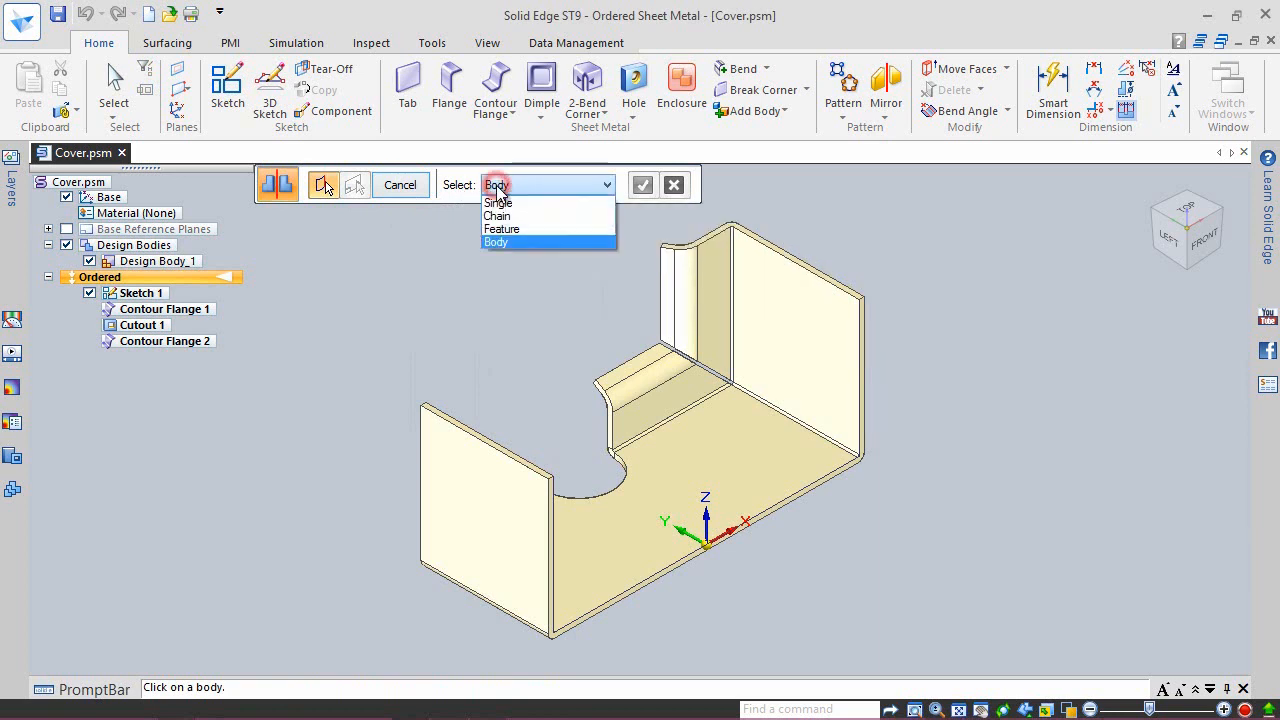
{"action": "left_click", "coordinate": [500, 243]}
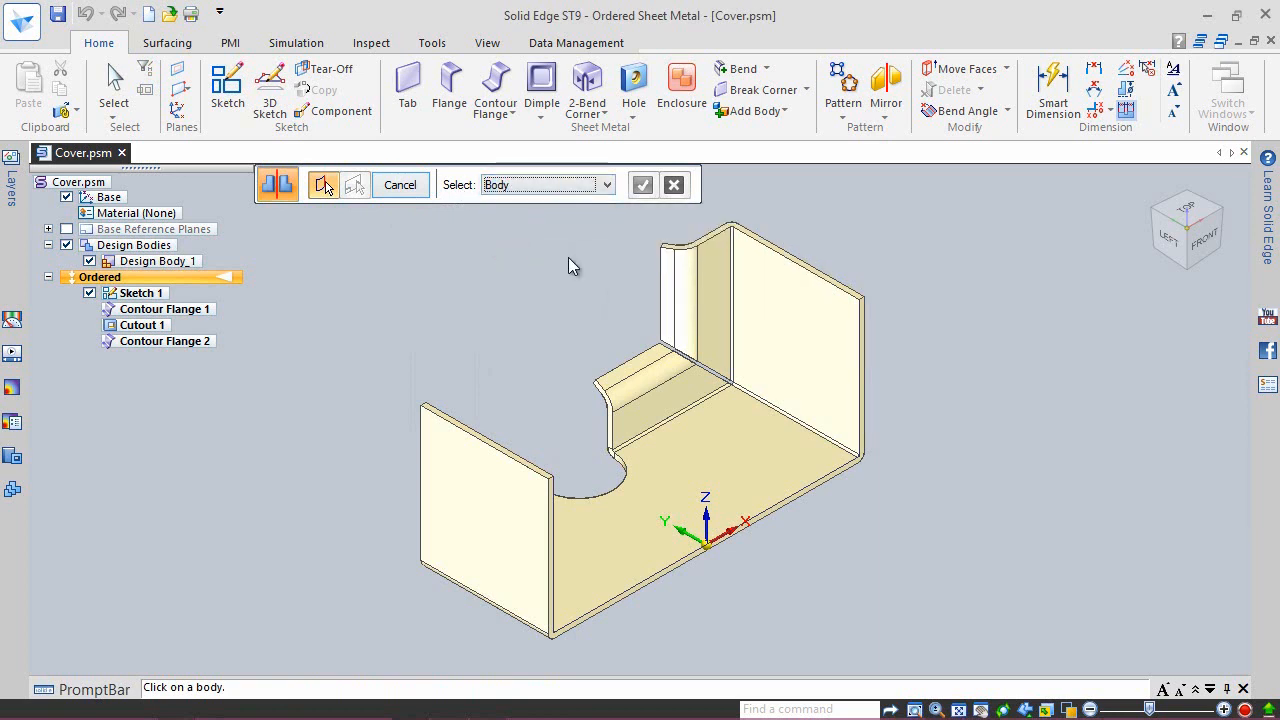
{"action": "left_click", "coordinate": [724, 284]}
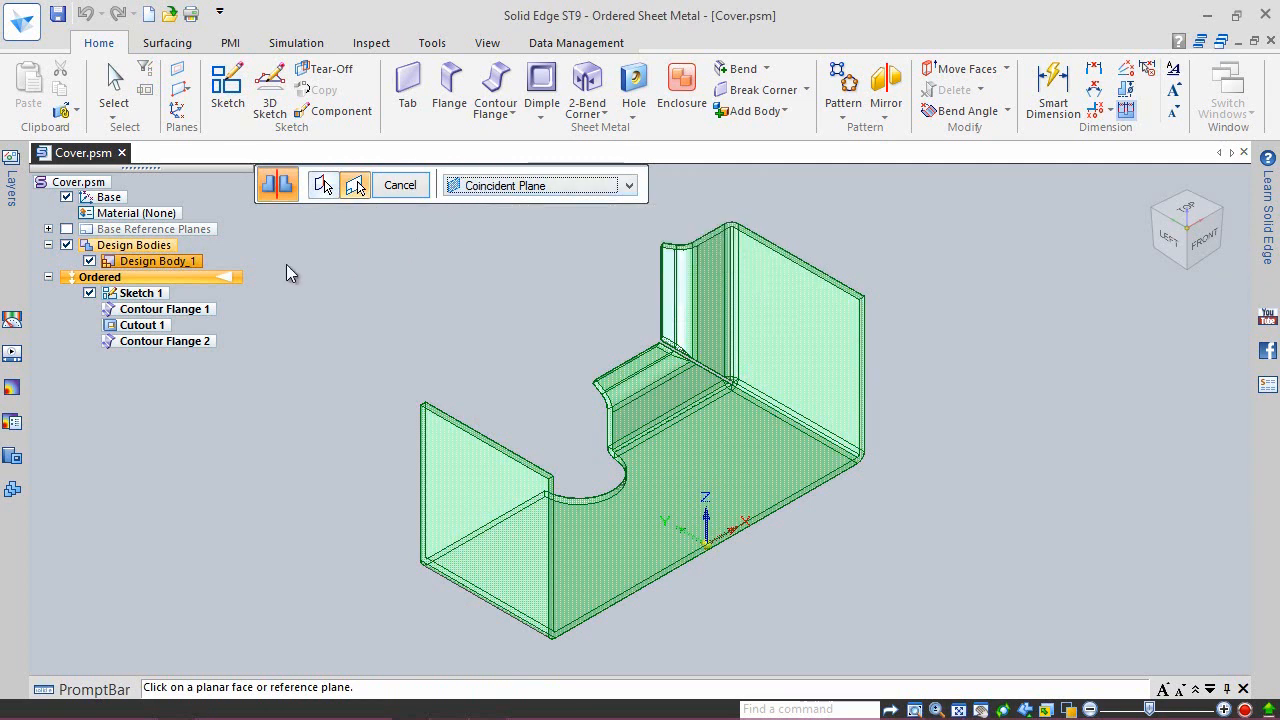
{"action": "left_click", "coordinate": [48, 229]}
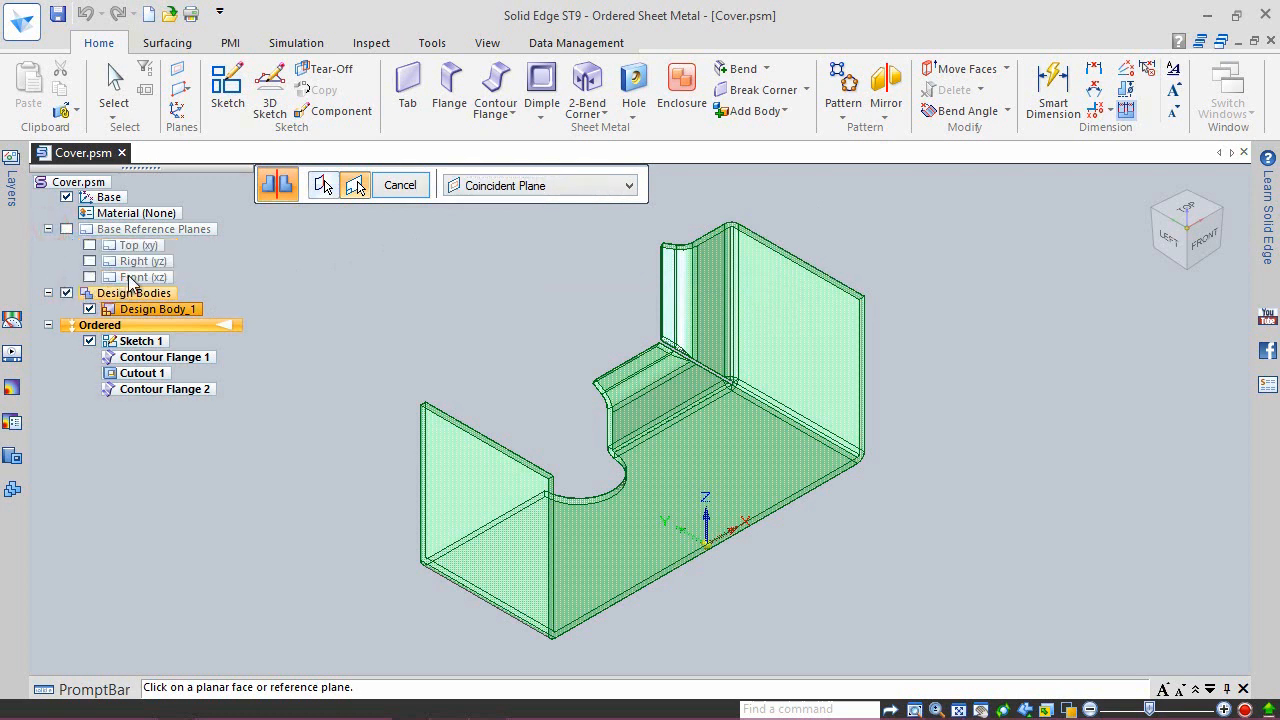
{"action": "left_click", "coordinate": [130, 277]}
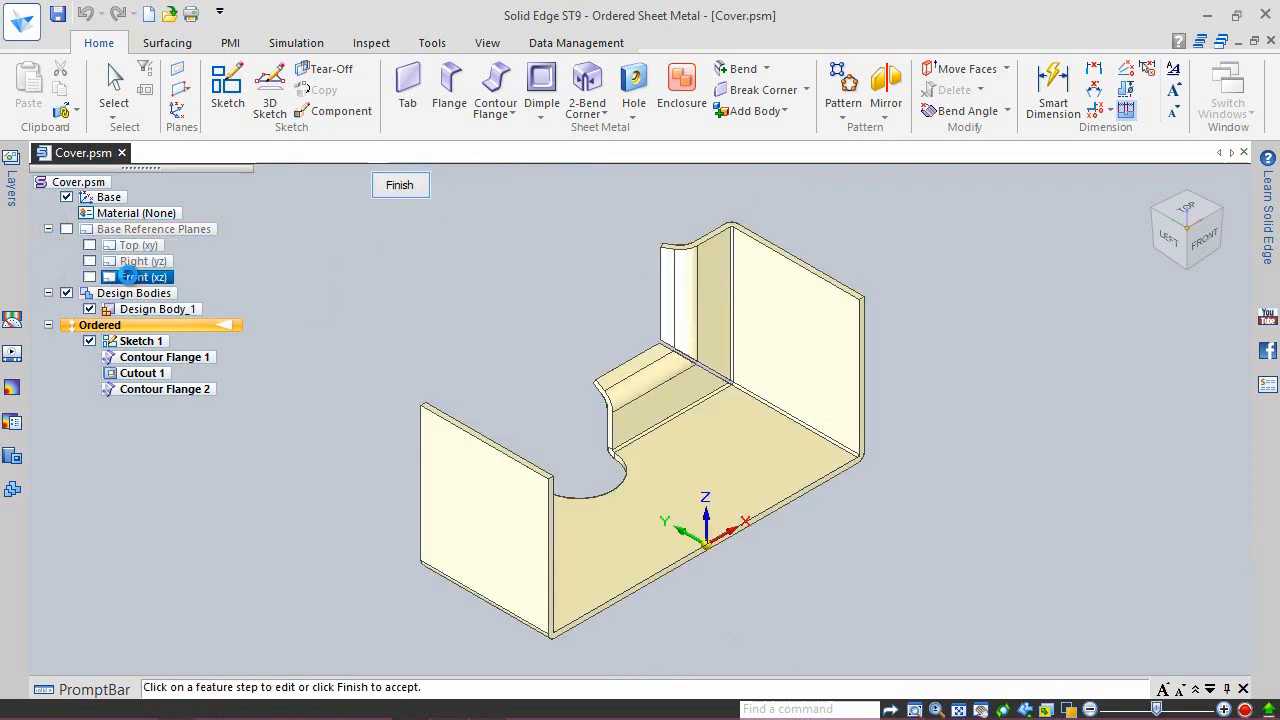
{"action": "left_click", "coordinate": [393, 189]}
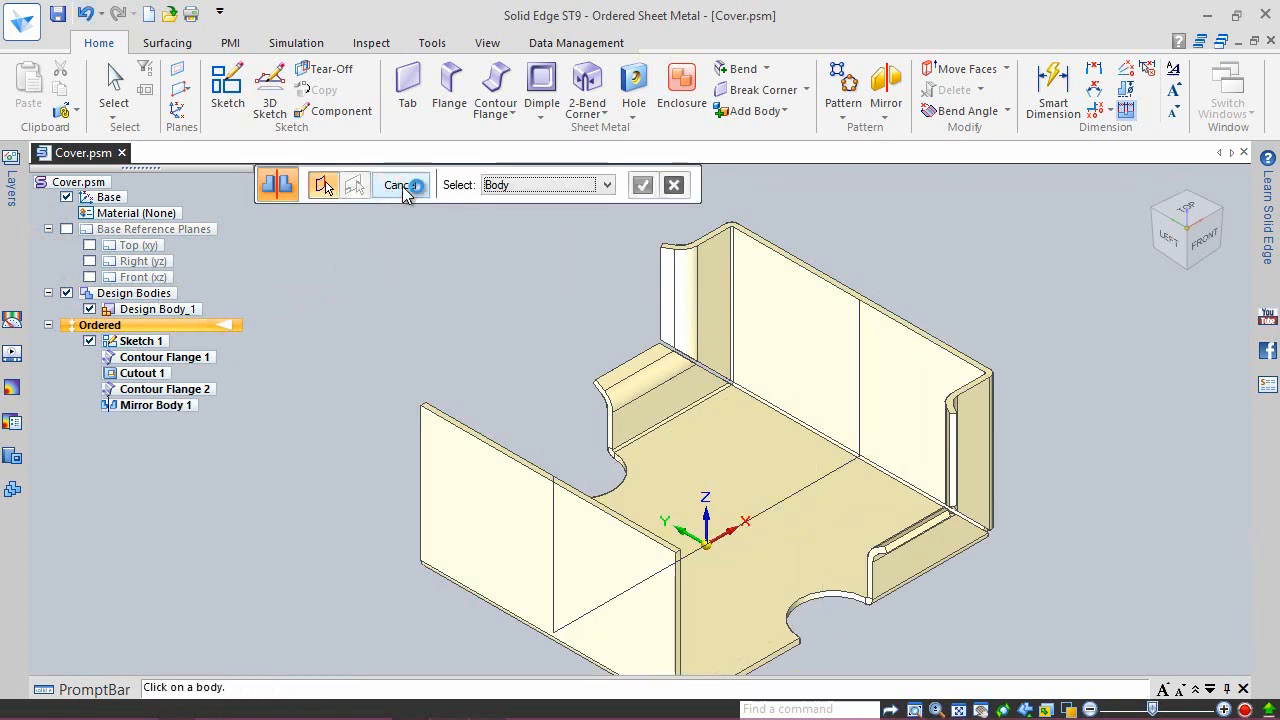
{"action": "left_click", "coordinate": [400, 187]}
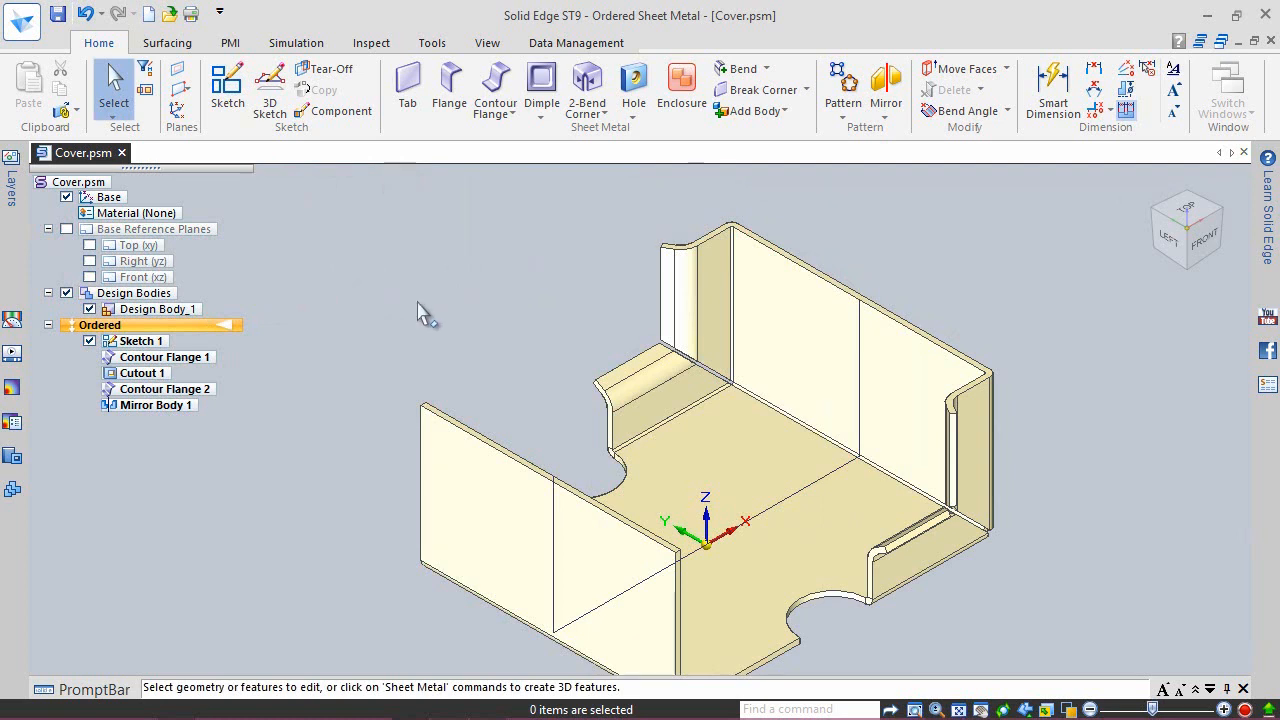
Step: Hide Sketch 1 and save the part
{"action": "left_click", "coordinate": [89, 341]}
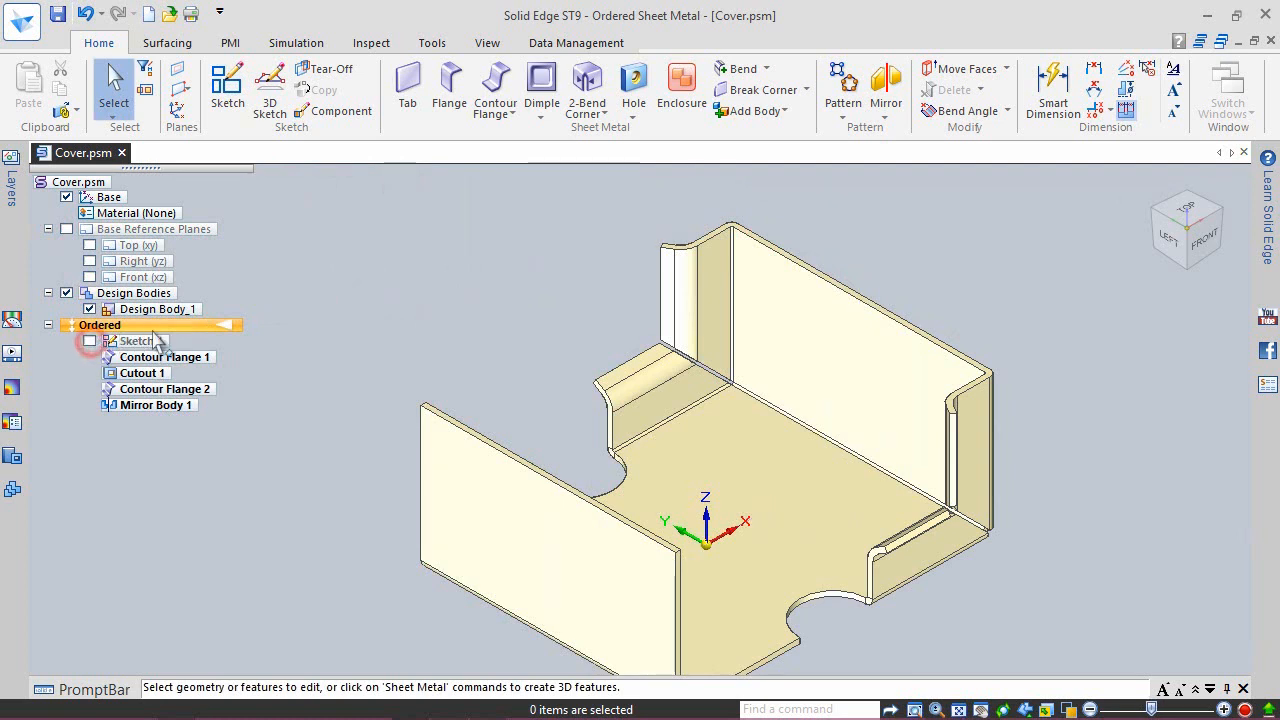
{"action": "right_click", "coordinate": [349, 259]}
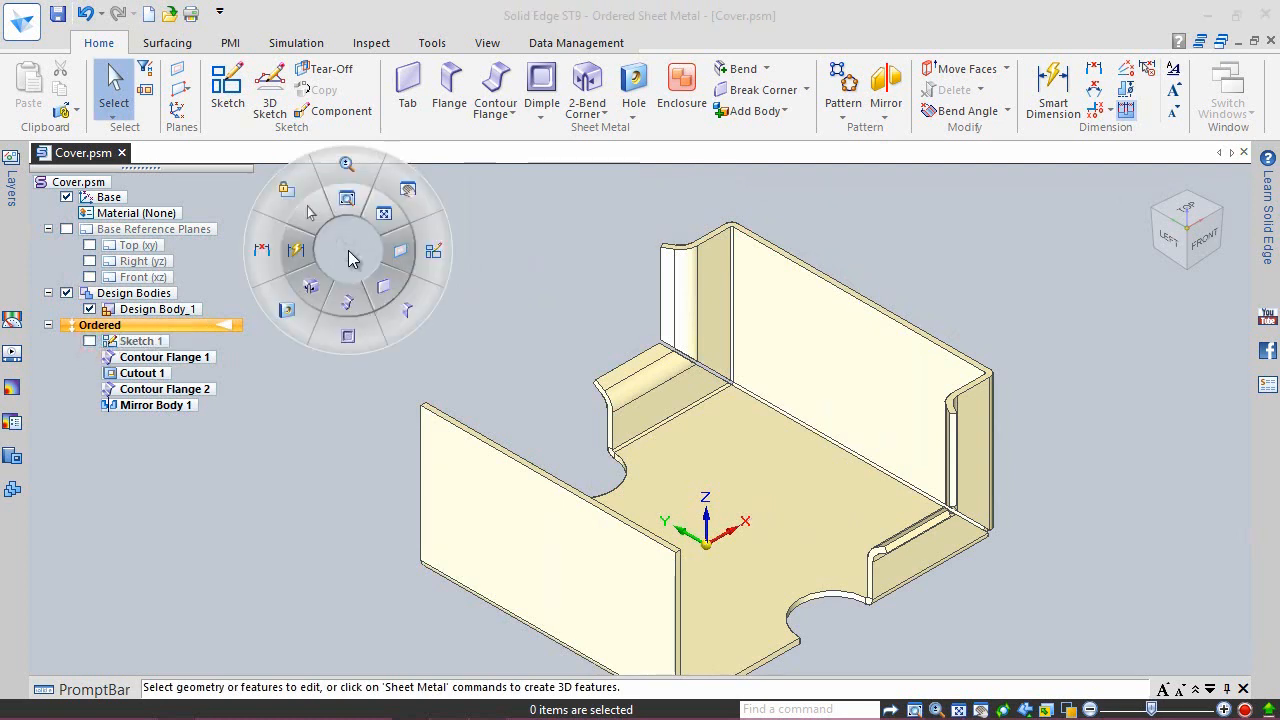
{"action": "left_click", "coordinate": [384, 213]}
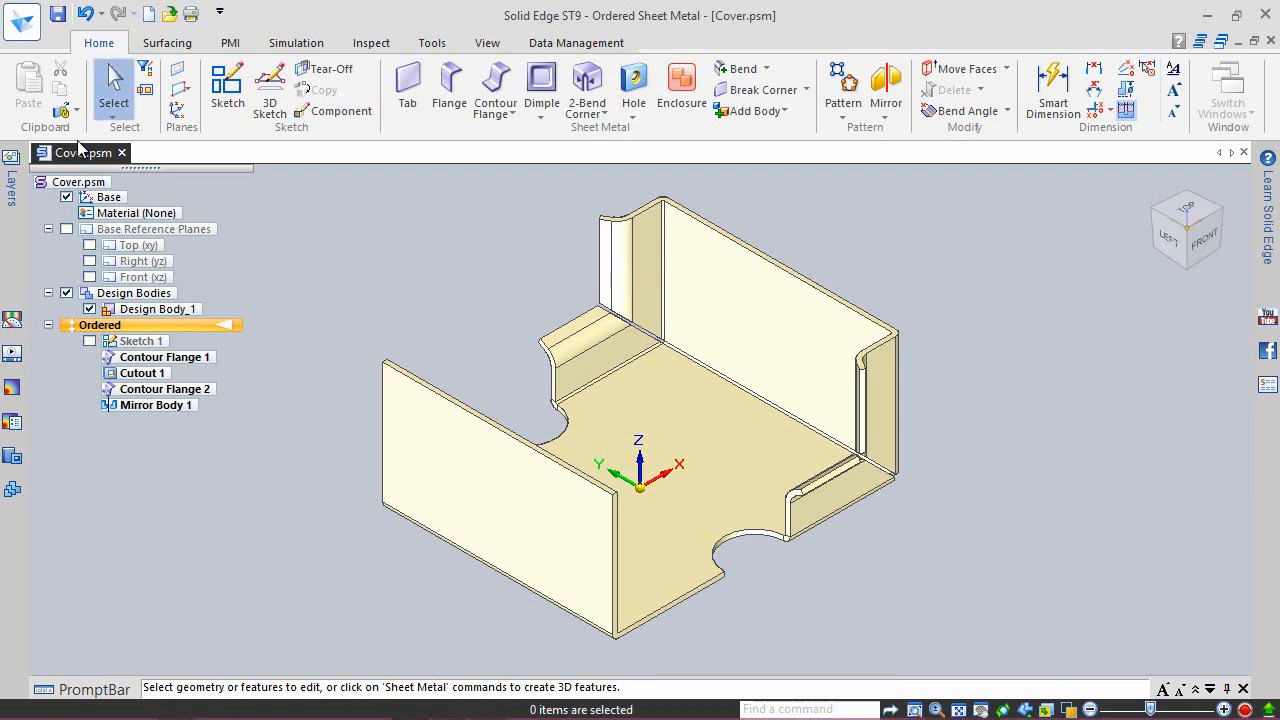
{"action": "left_click", "coordinate": [57, 14]}
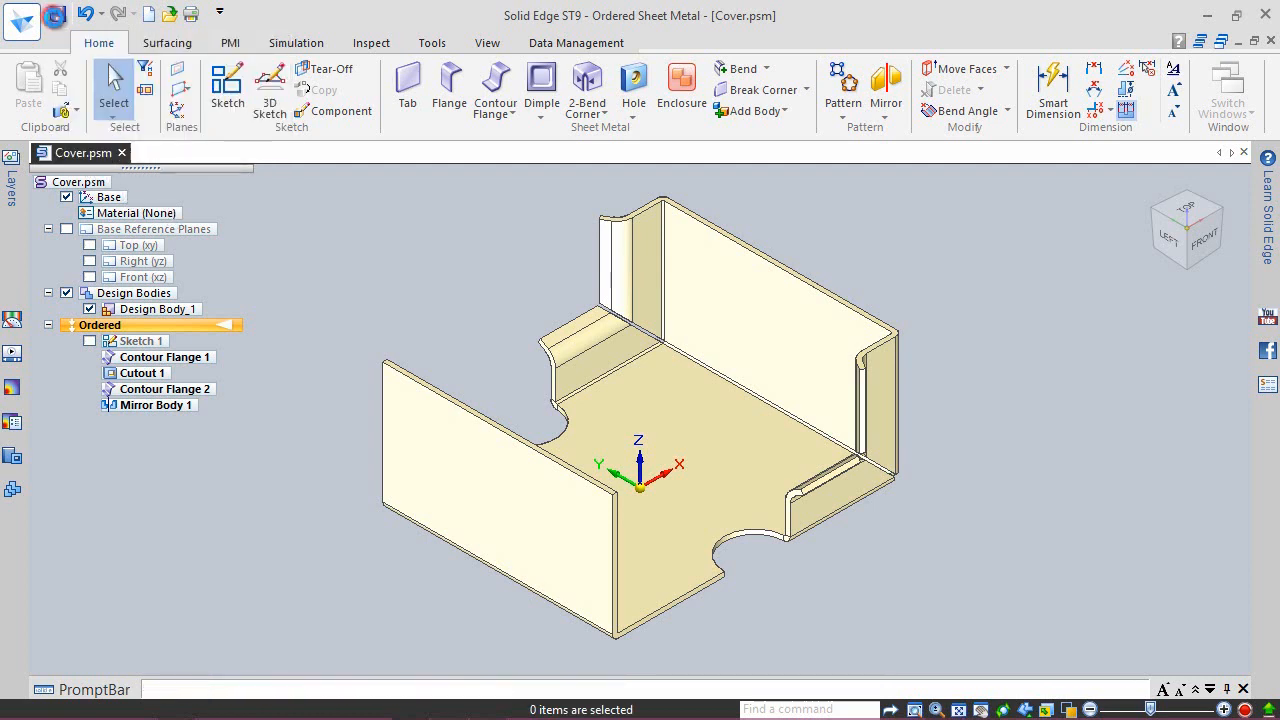
{"action": "left_click", "coordinate": [950, 268]}
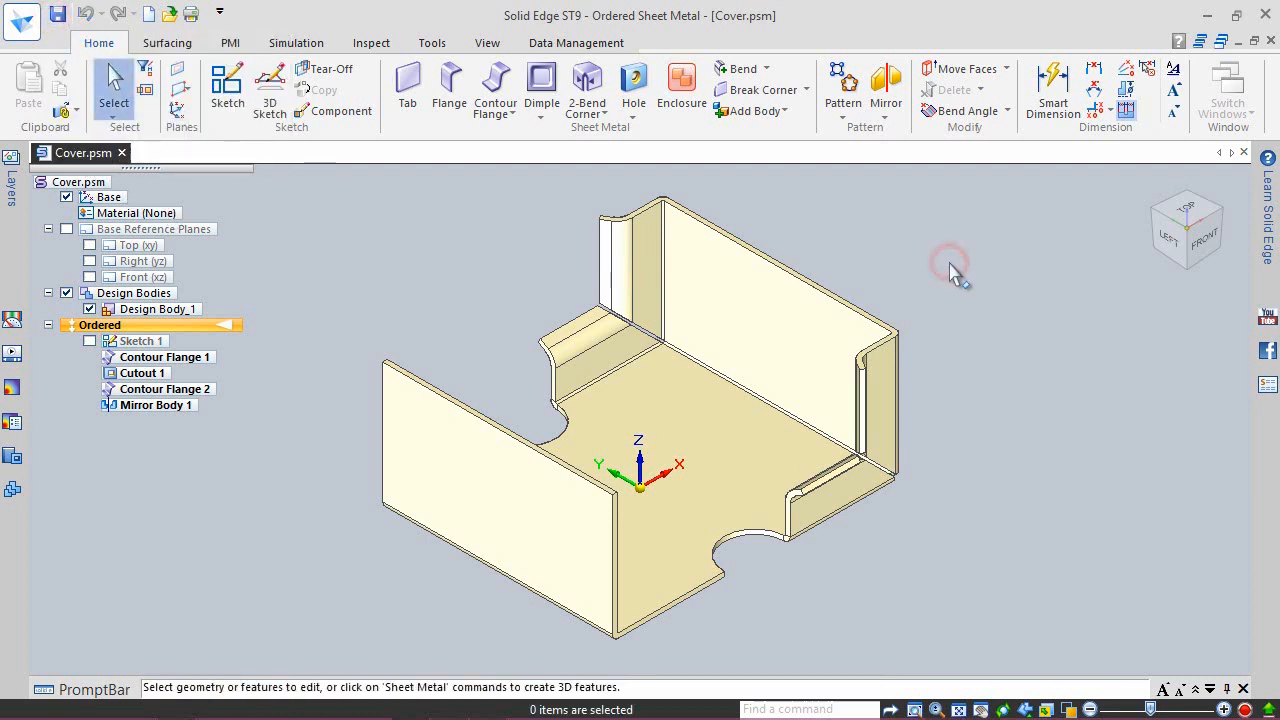
{"action": "left_click", "coordinate": [960, 290]}
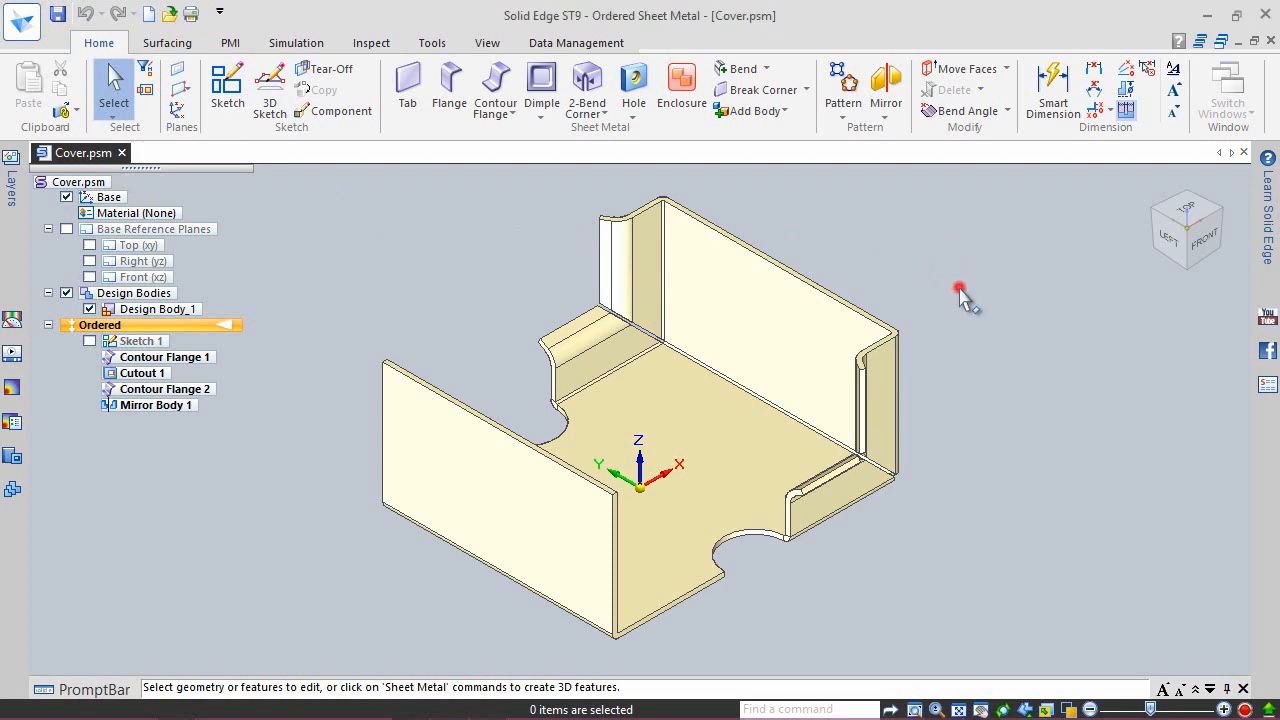
Step: Save the document and place a centered, outward flange with a 30 mm distance on the upper edge of the wall carrying the contour flanges
{"action": "left_click", "coordinate": [1226, 222]}
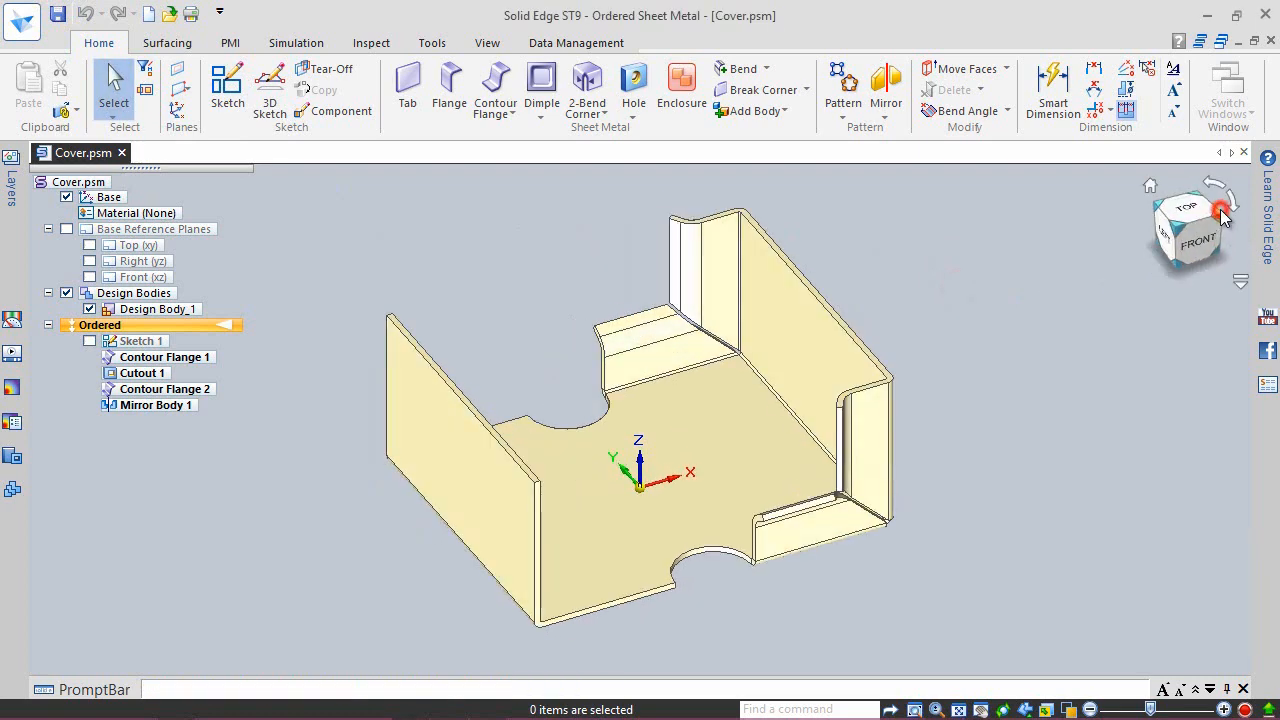
{"action": "left_click", "coordinate": [690, 222]}
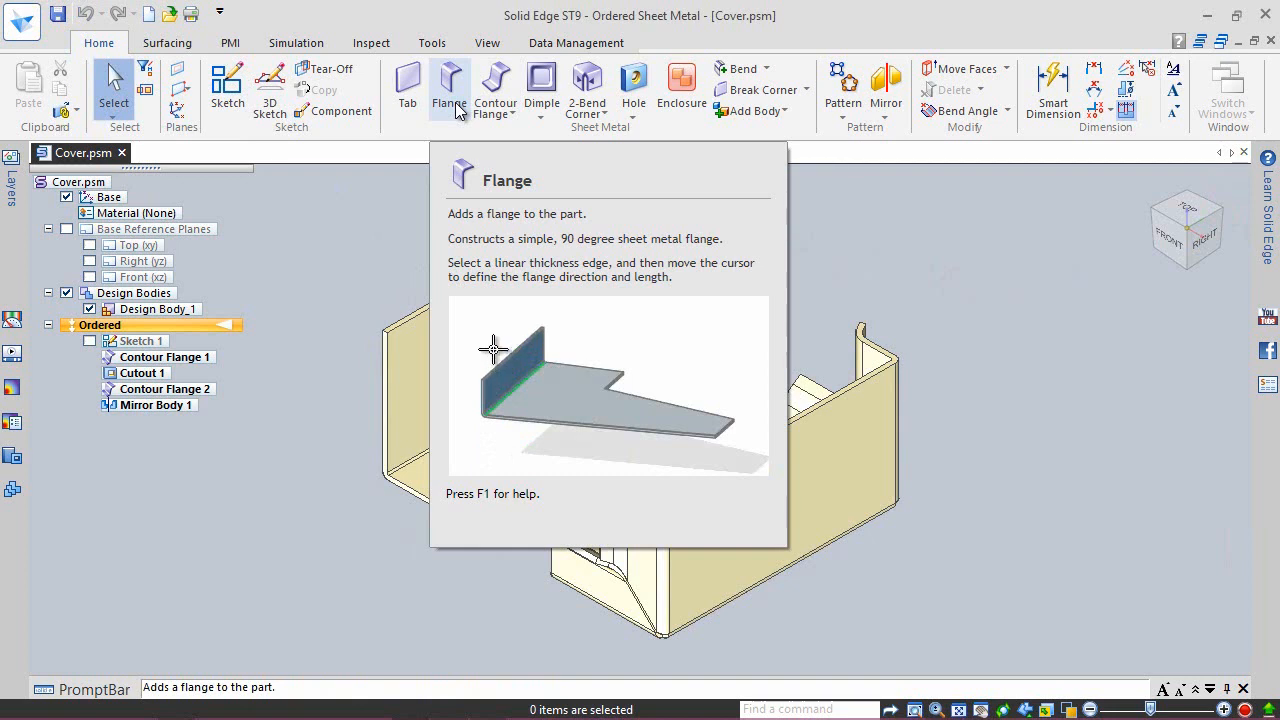
{"action": "left_click", "coordinate": [456, 108]}
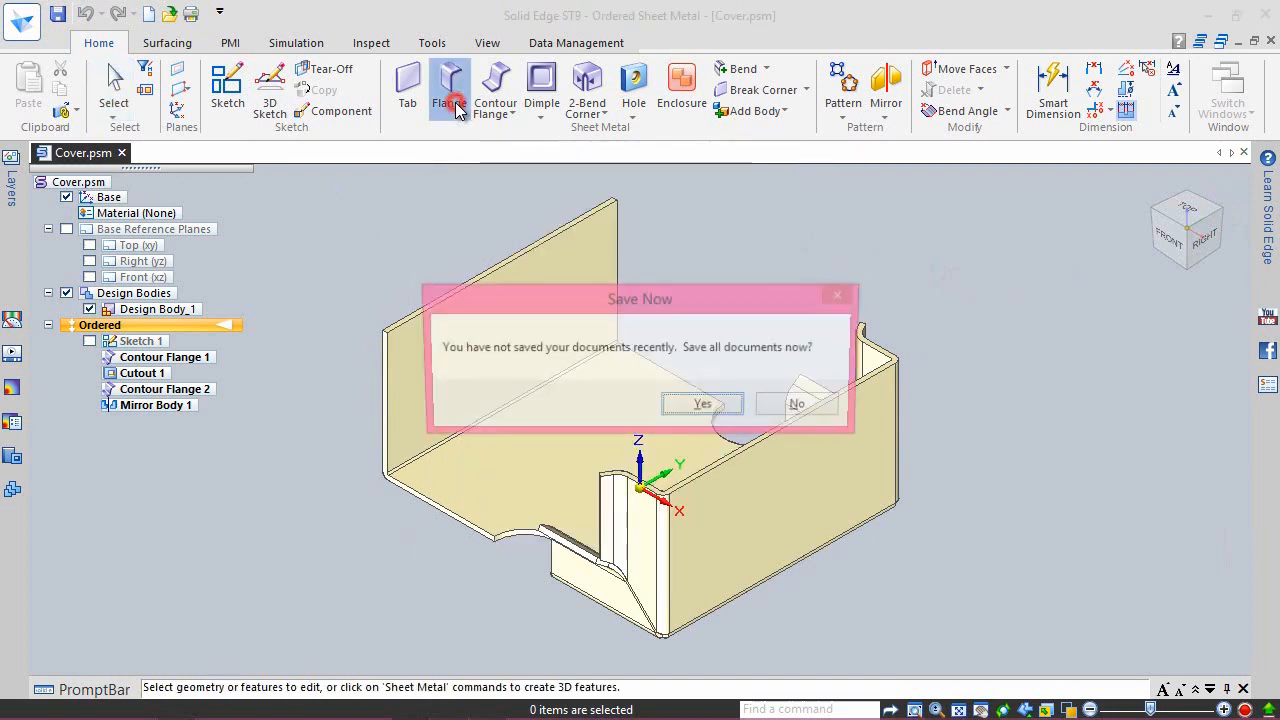
{"action": "left_click", "coordinate": [708, 406]}
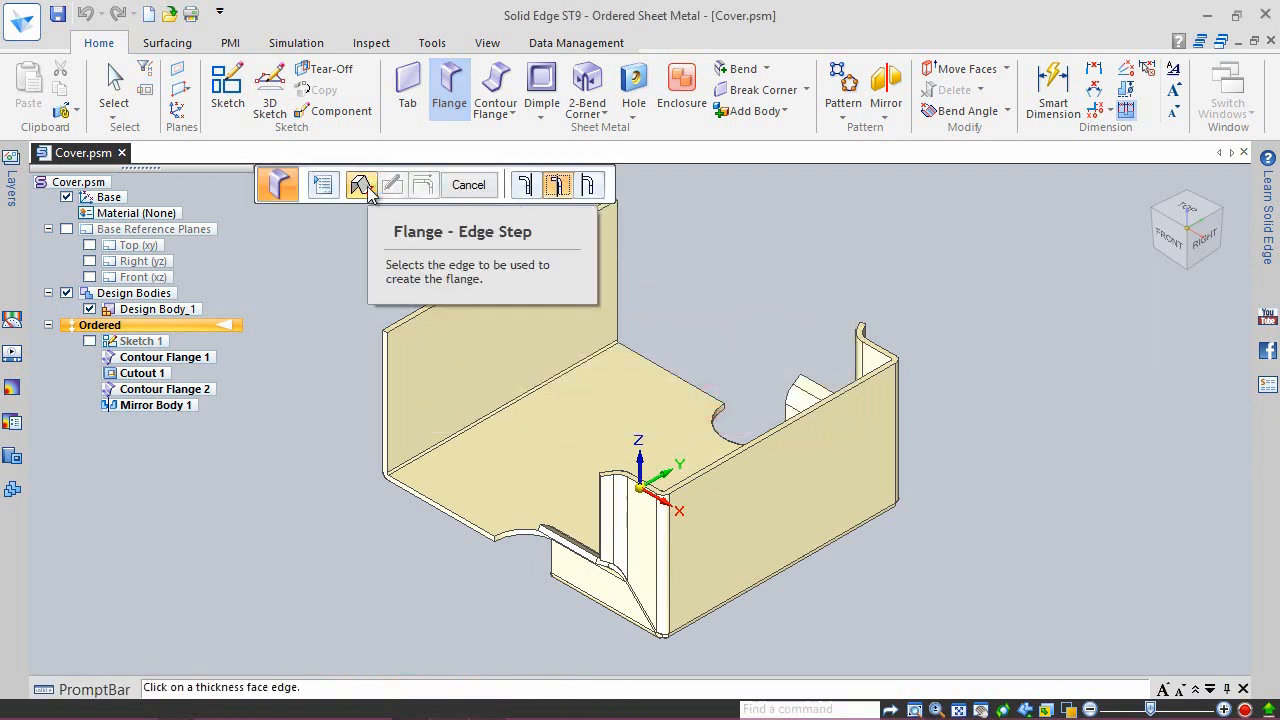
{"action": "left_click", "coordinate": [806, 410]}
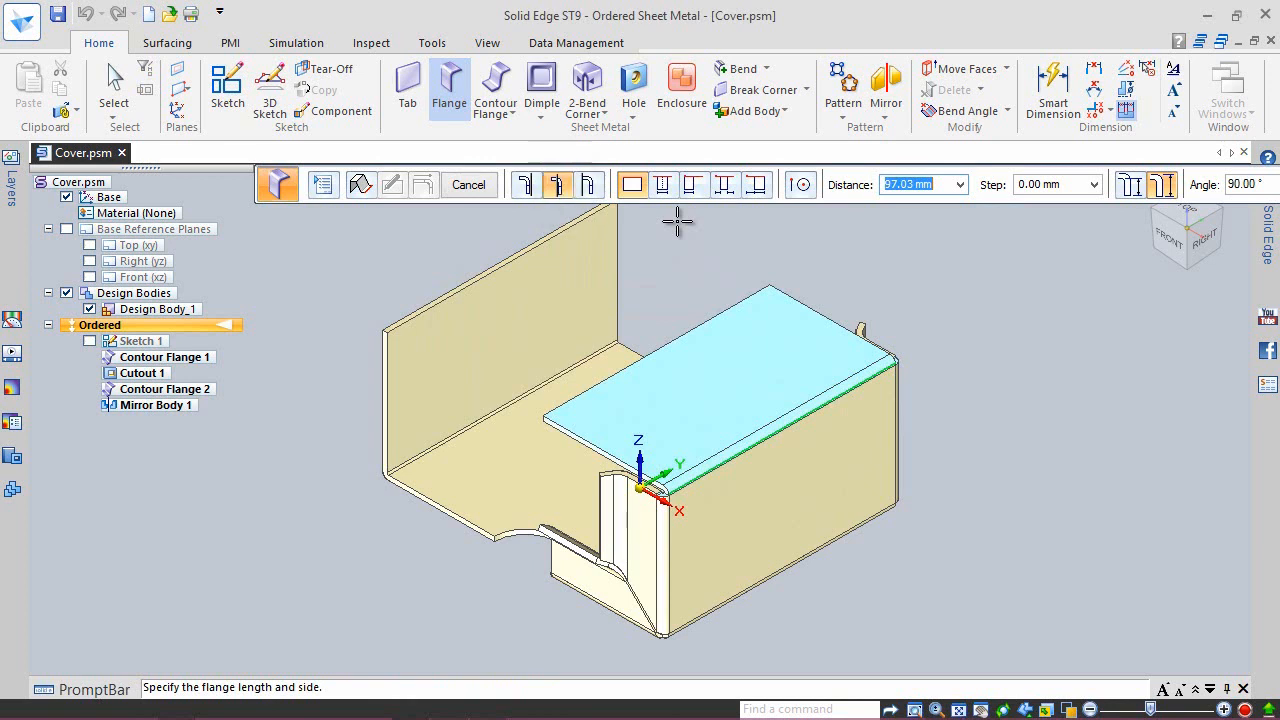
{"action": "left_click", "coordinate": [663, 192]}
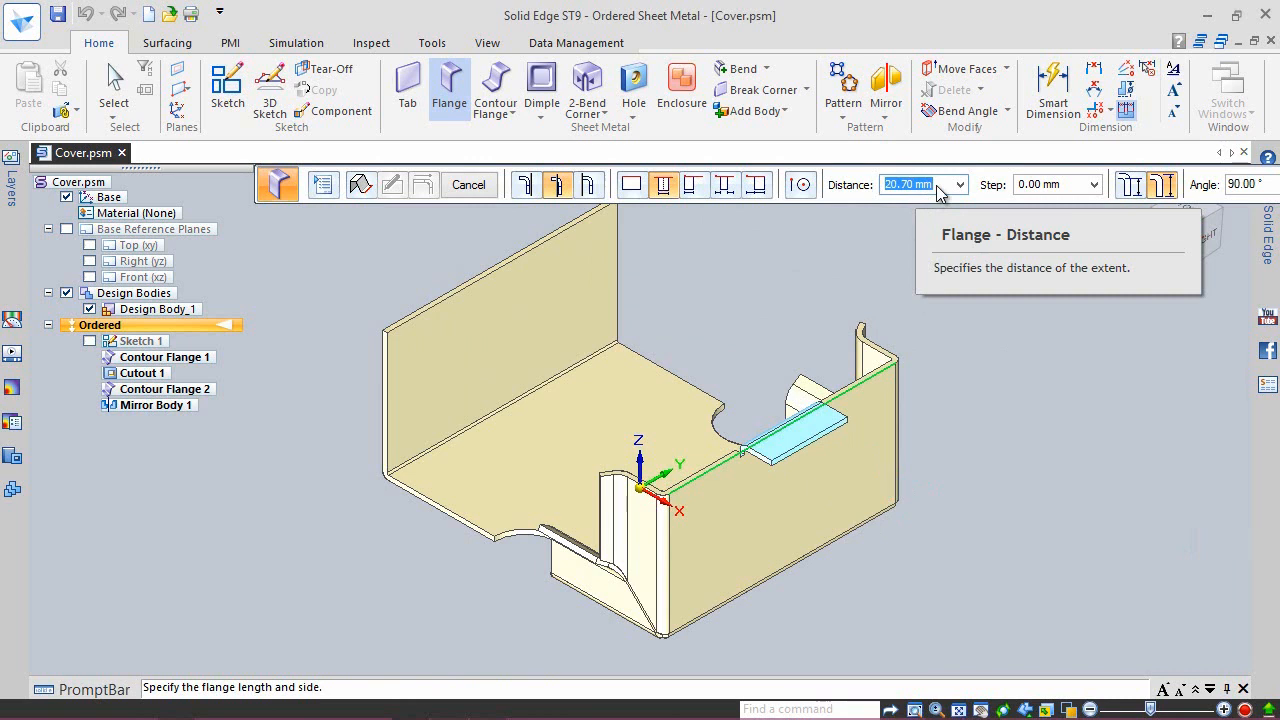
{"action": "type", "text": "30"}
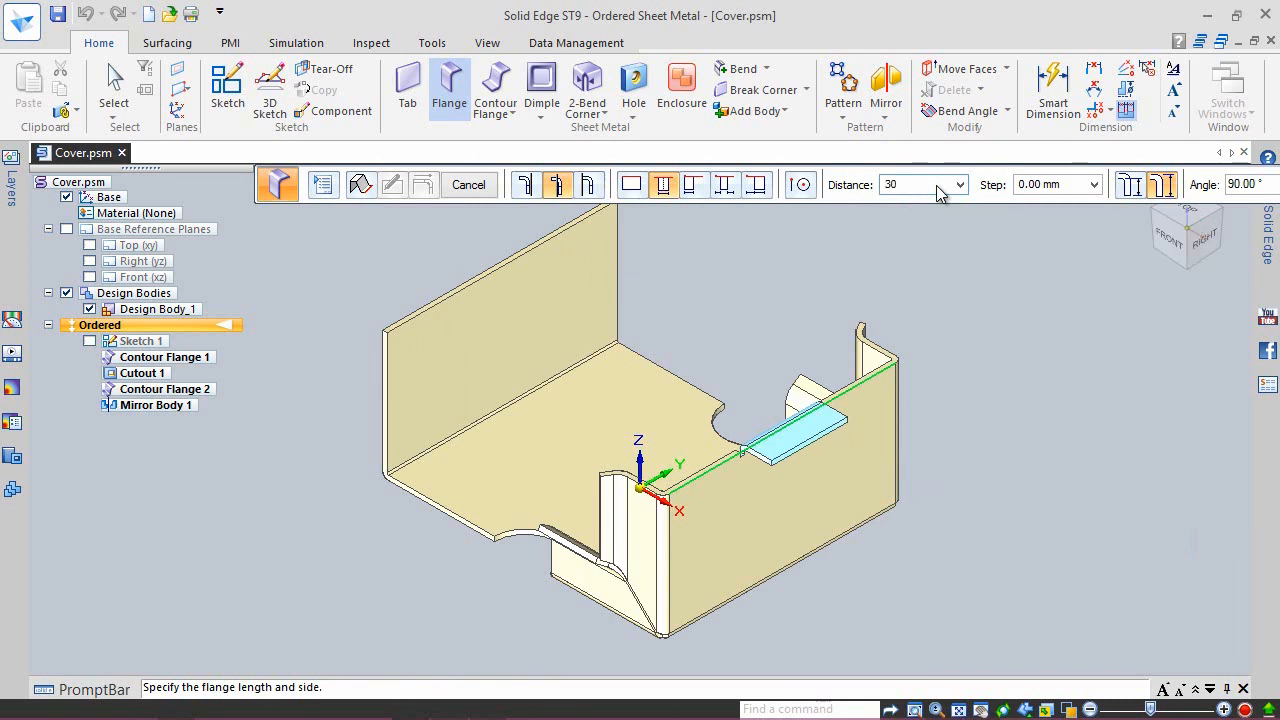
{"action": "key", "text": "Return"}
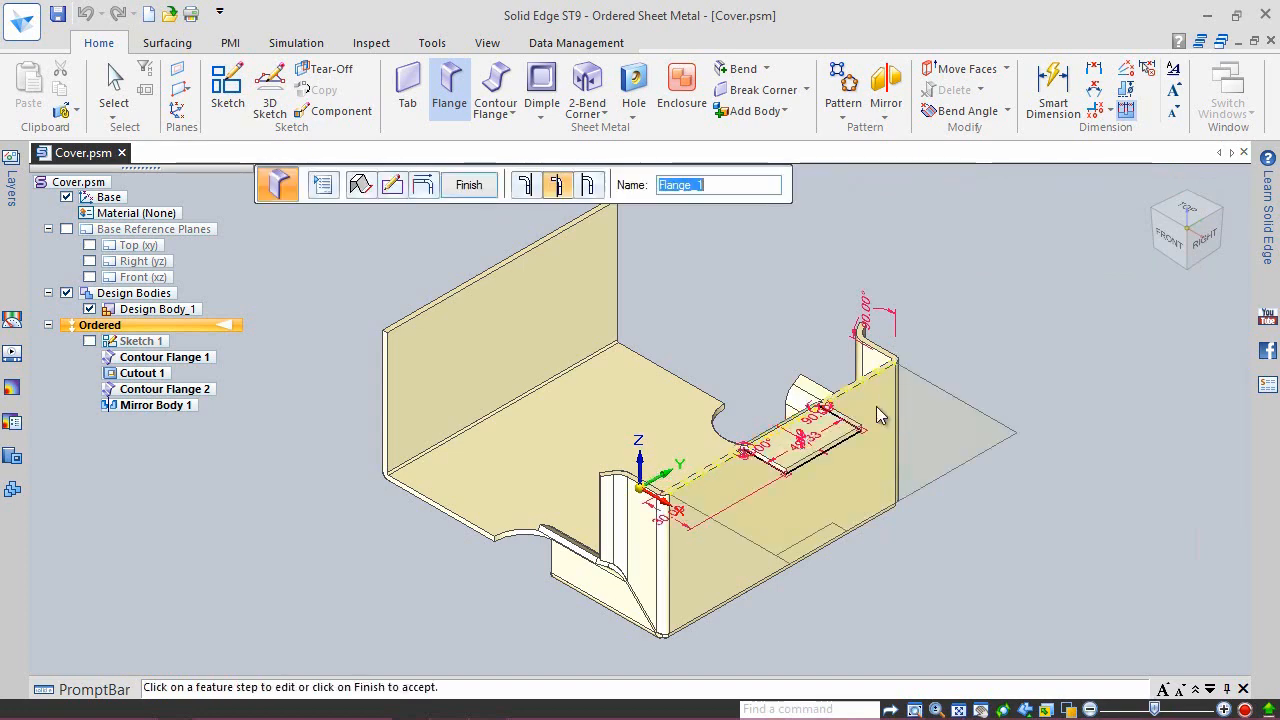
Step: Set the new flange's width along the wall's upper edge to 78 mm
{"action": "scroll", "coordinate": [876, 406], "scroll_direction": "up", "scroll_amount": 5}
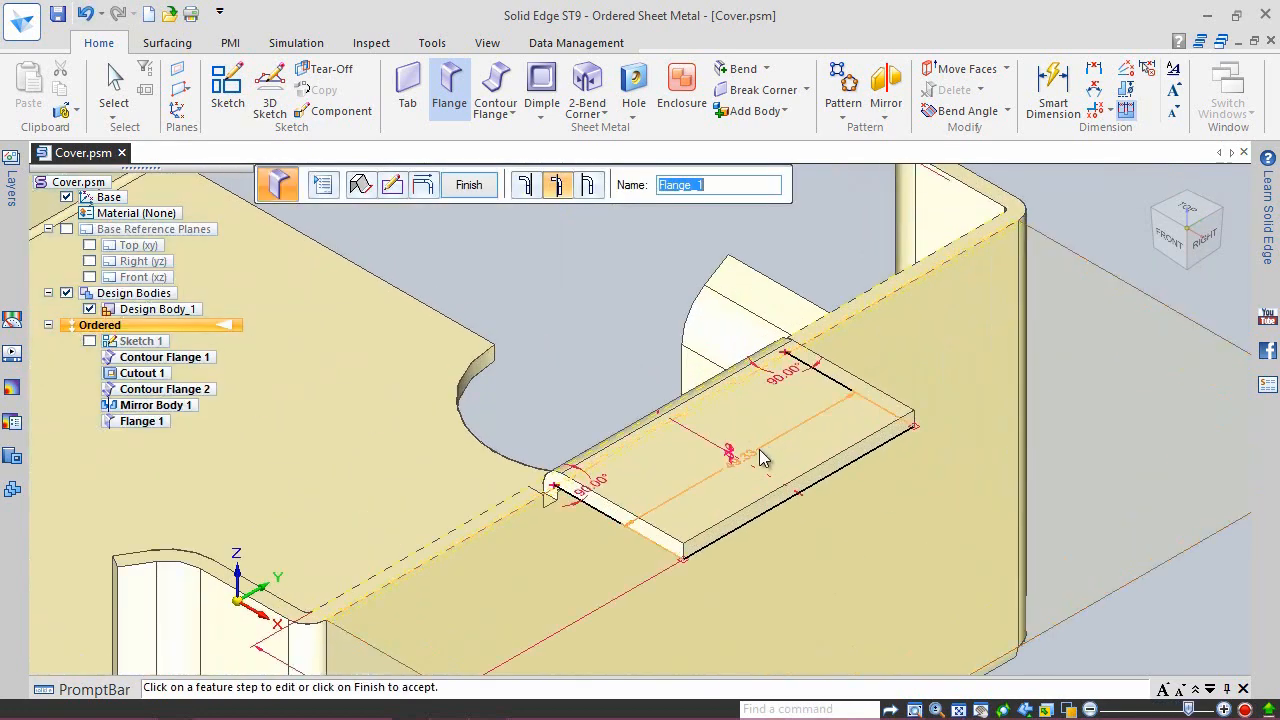
{"action": "left_click", "coordinate": [759, 449]}
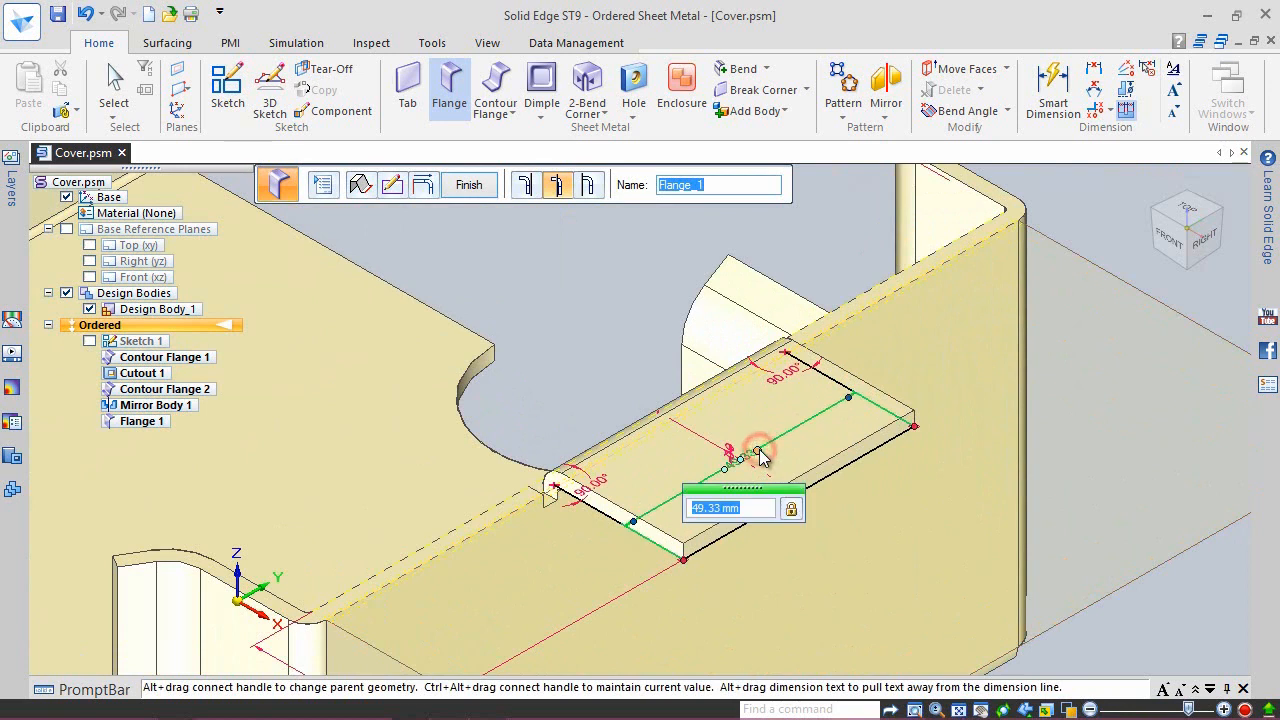
{"action": "type", "text": "7"}
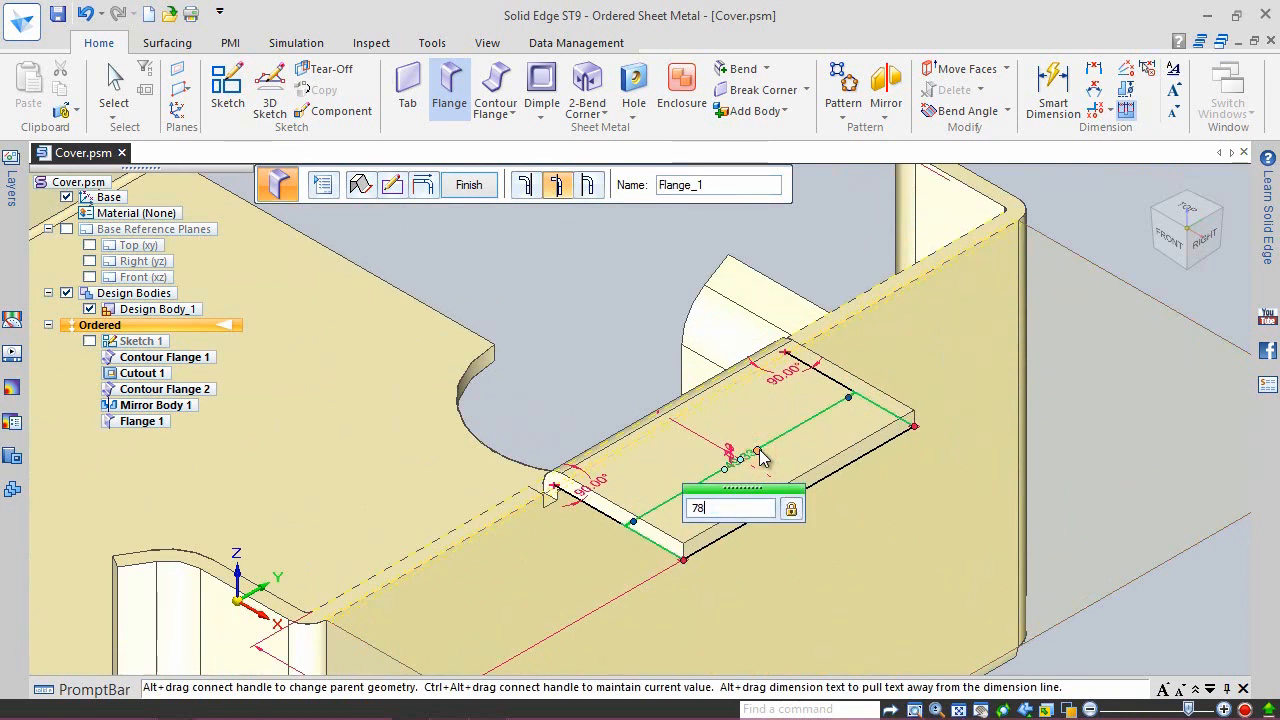
{"action": "type", "text": "8"}
{"action": "key", "text": "Return"}
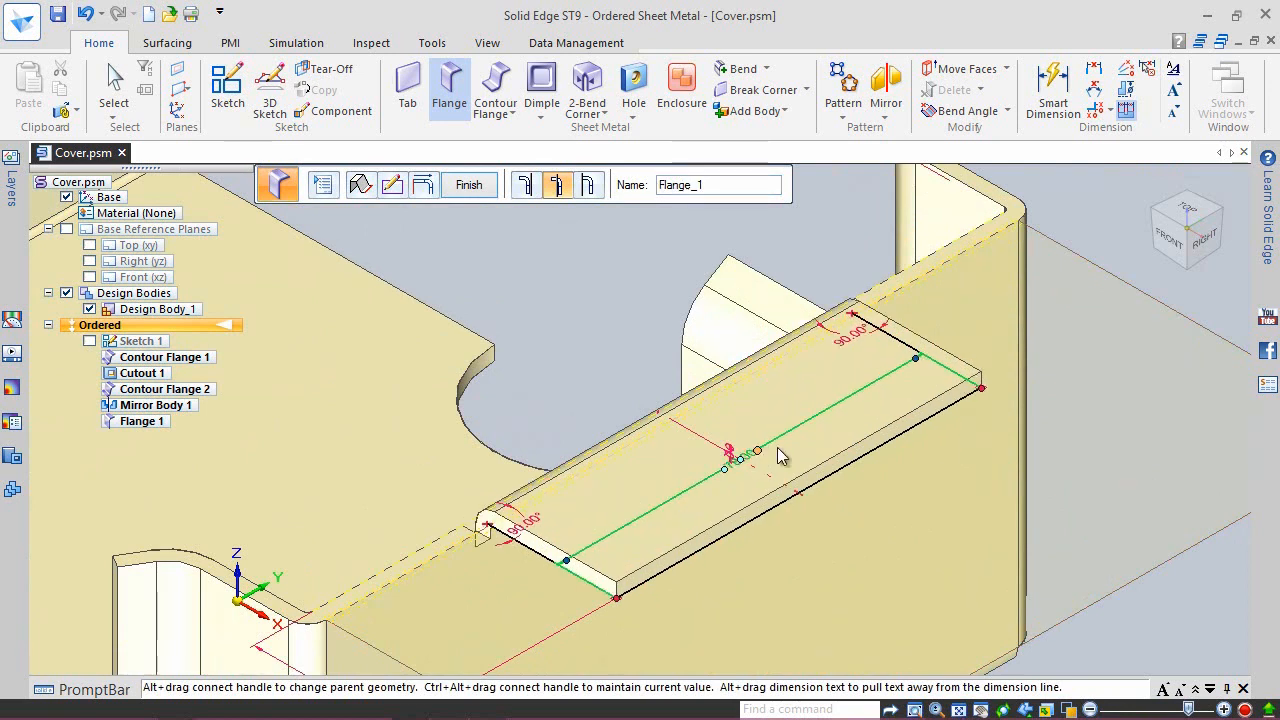
Step: Offset the flange 15 mm from the wall's upper edge and finish the feature
{"action": "left_click", "coordinate": [421, 190]}
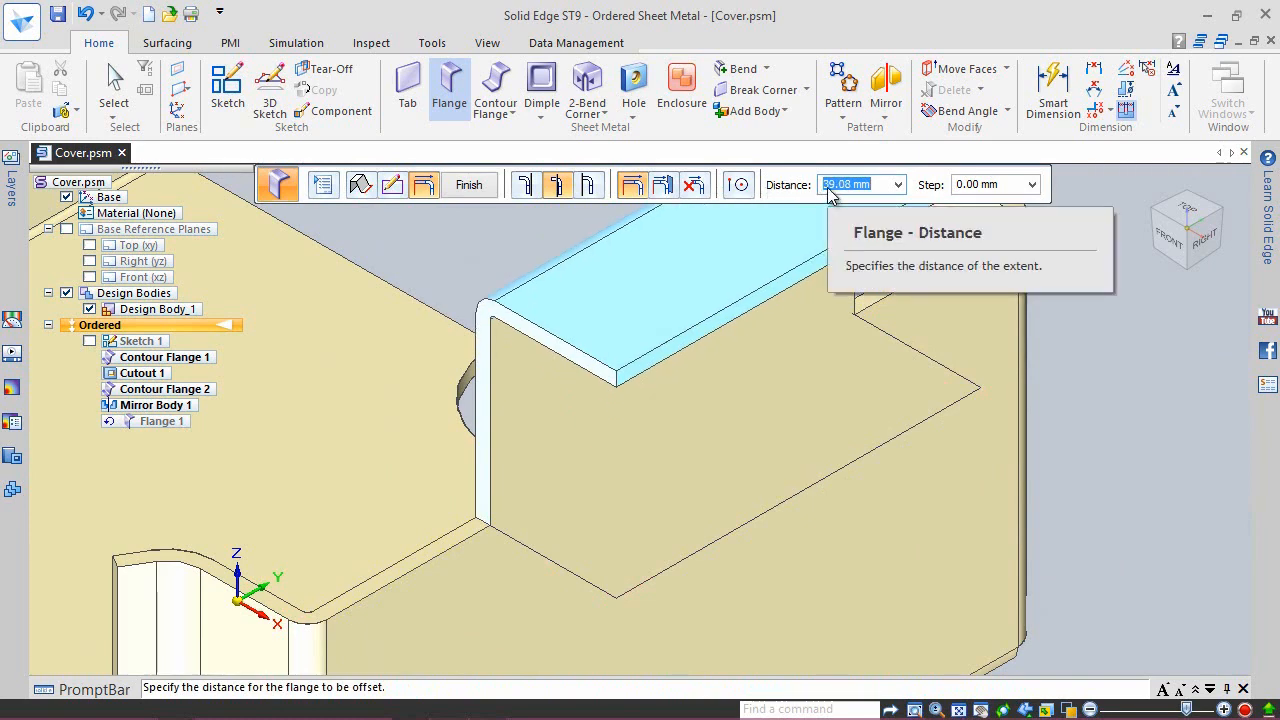
{"action": "type", "text": "15"}
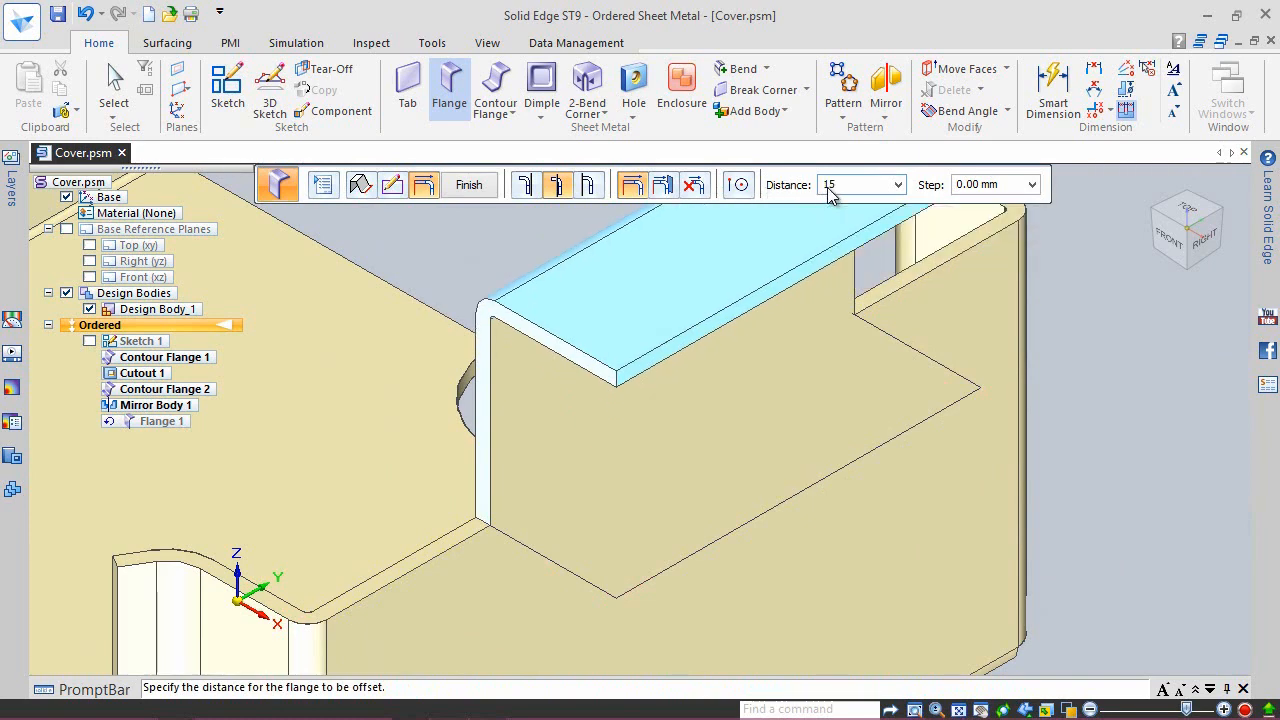
{"action": "key", "text": "Return"}
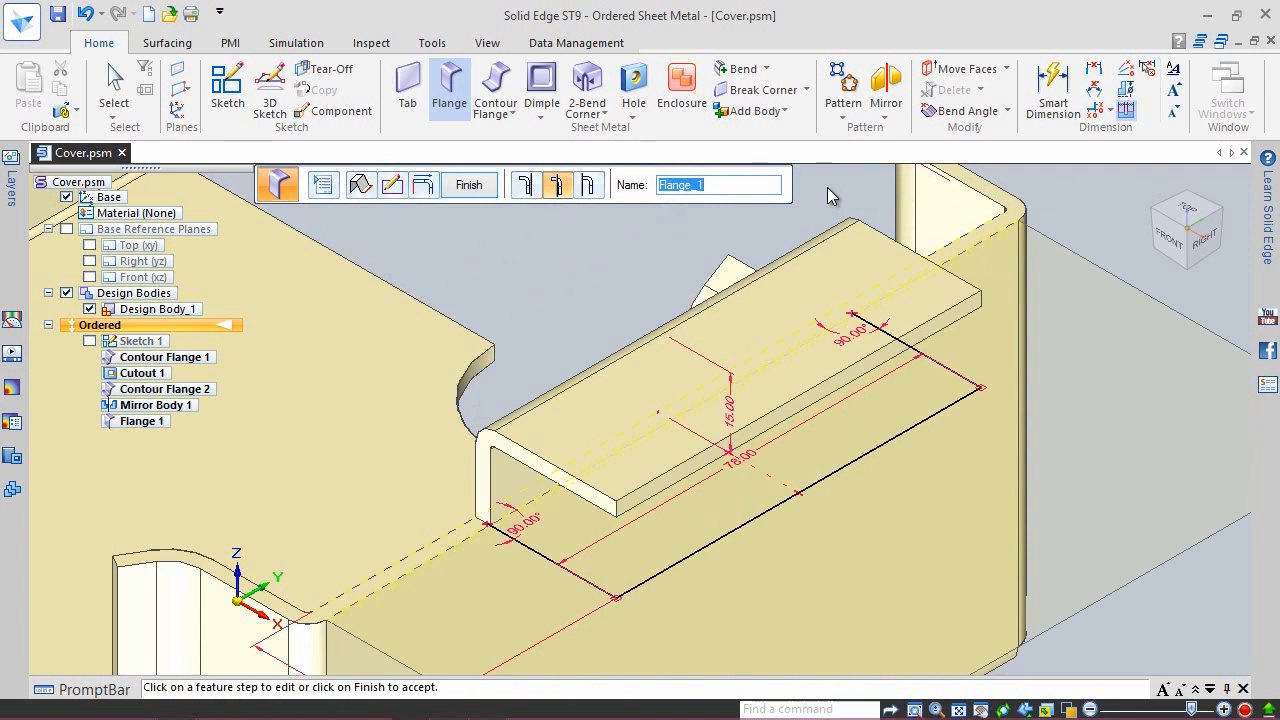
{"action": "left_click", "coordinate": [488, 188]}
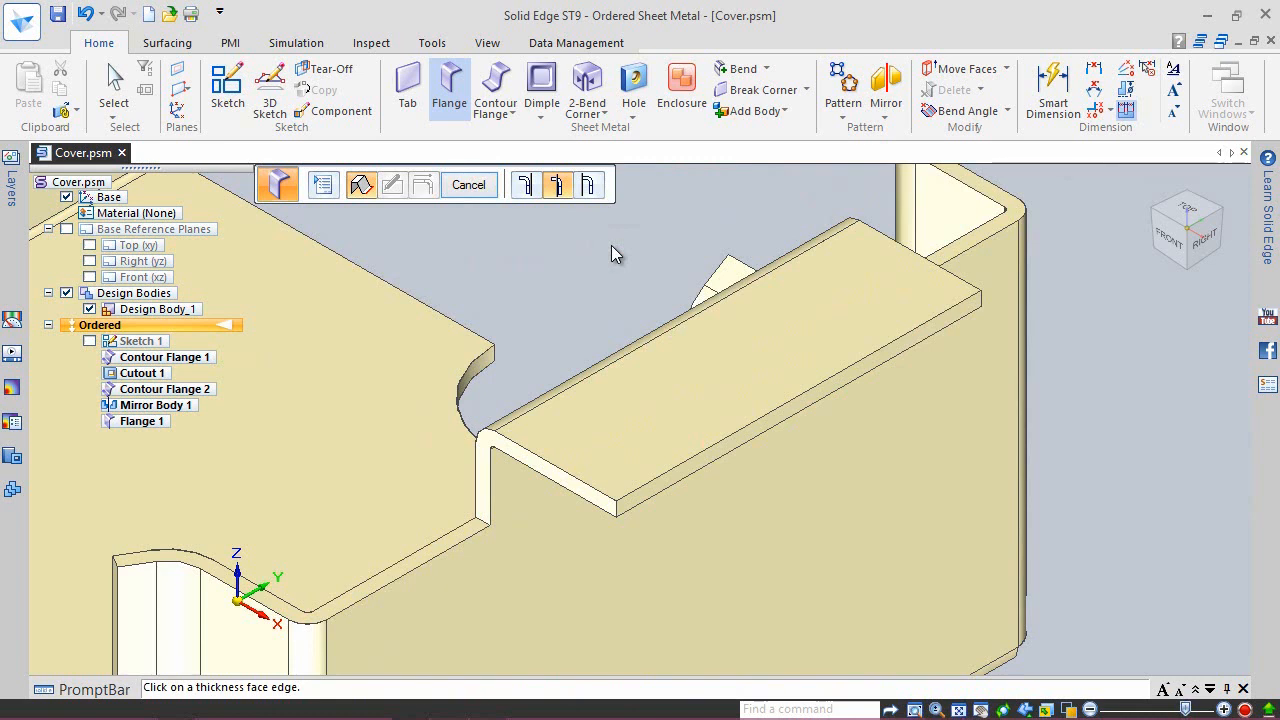
{"action": "left_click", "coordinate": [489, 184]}
{"action": "left_click", "coordinate": [588, 256]}
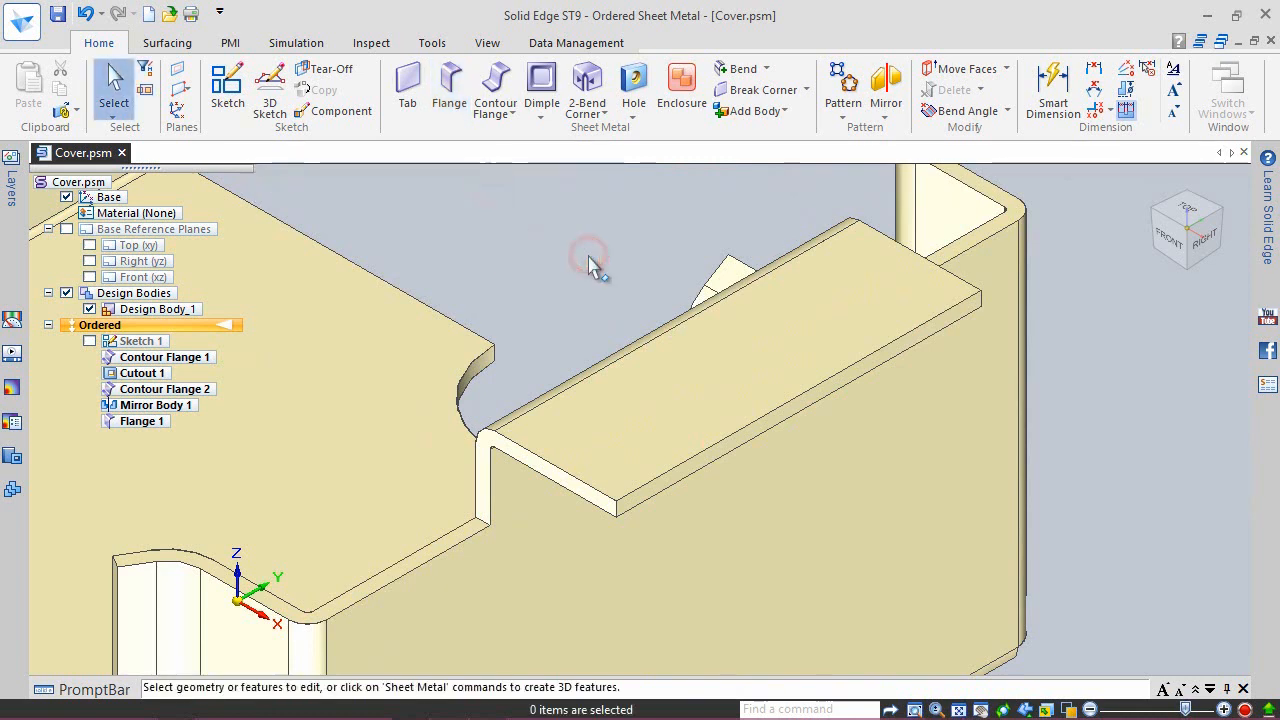
Step: Mirror the offset flange about the Right (yz) plane onto the opposite side wall and finish the feature
{"action": "left_click", "coordinate": [610, 270]}
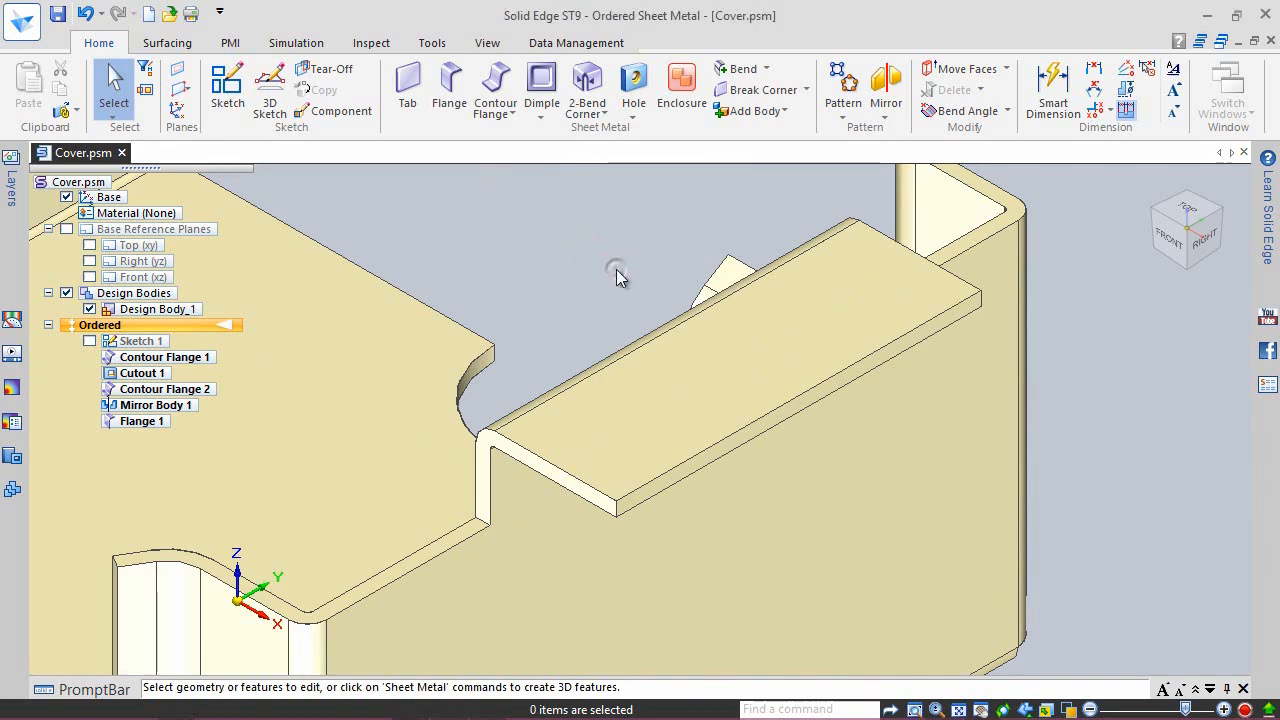
{"action": "right_click", "coordinate": [616, 269]}
{"action": "left_click", "coordinate": [654, 245]}
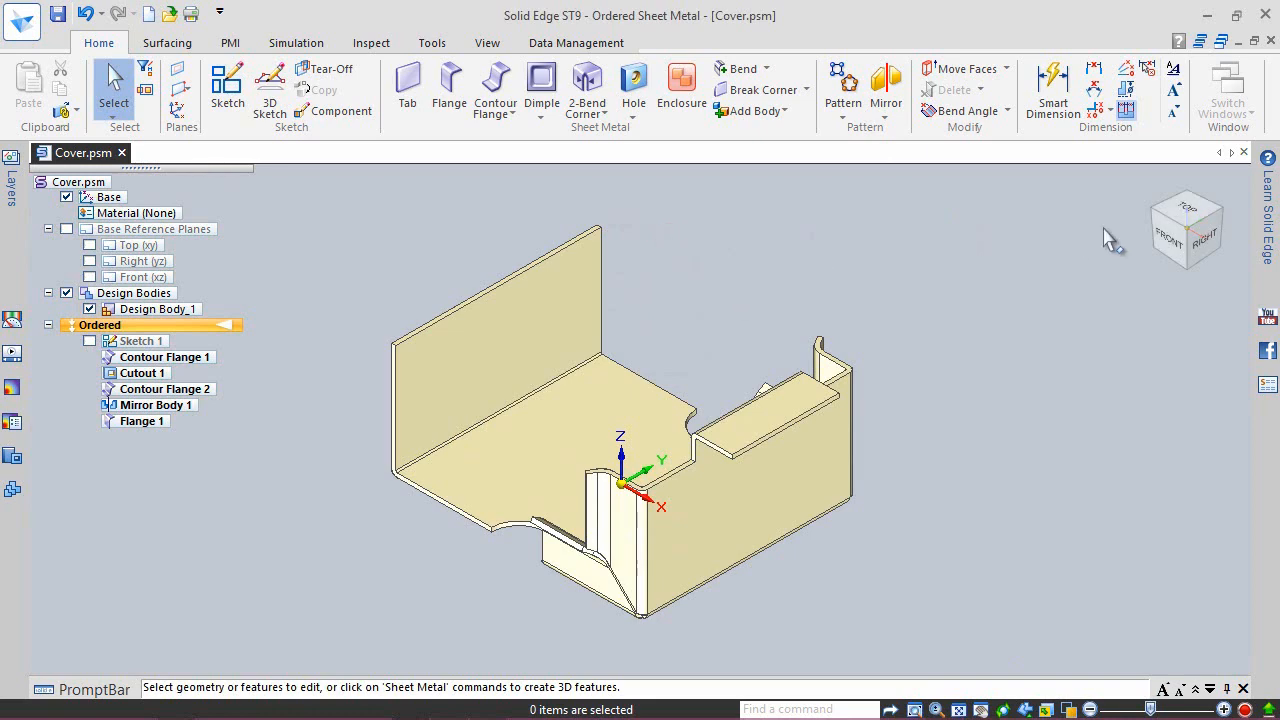
{"action": "left_click", "coordinate": [1157, 218]}
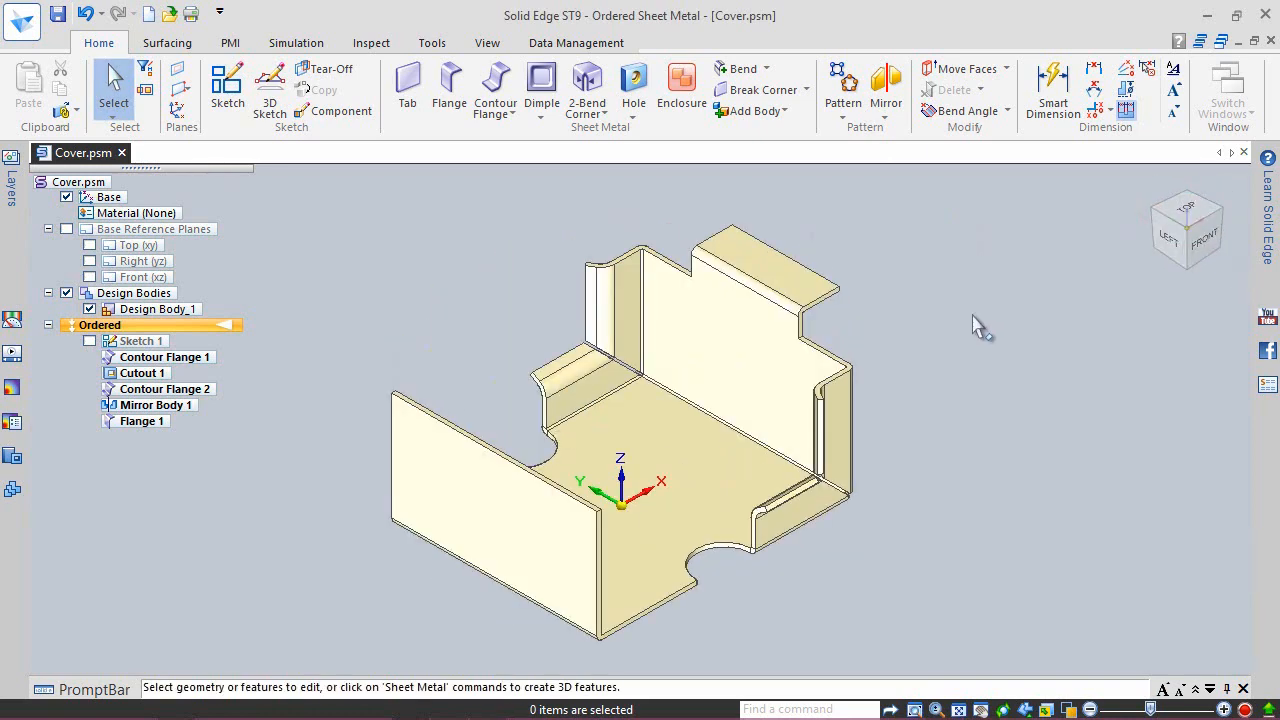
{"action": "left_click", "coordinate": [944, 330]}
{"action": "left_click", "coordinate": [890, 88]}
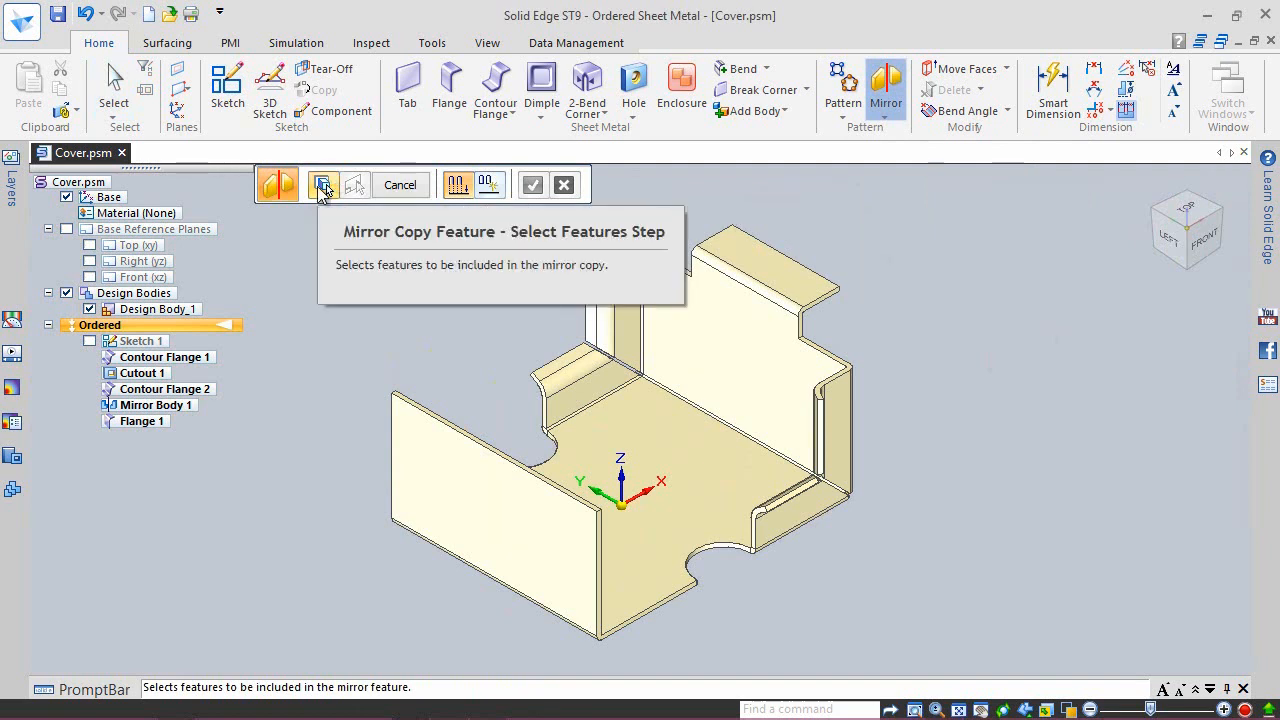
{"action": "left_click", "coordinate": [727, 246]}
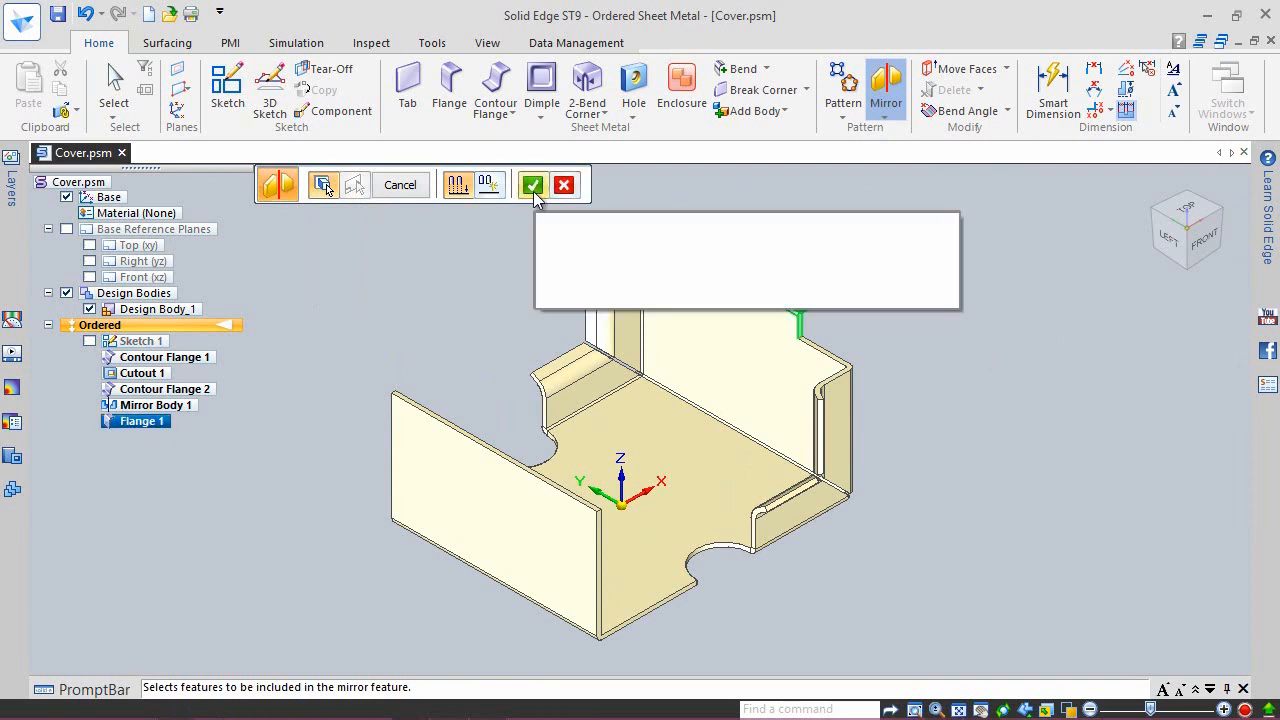
{"action": "left_click", "coordinate": [533, 185]}
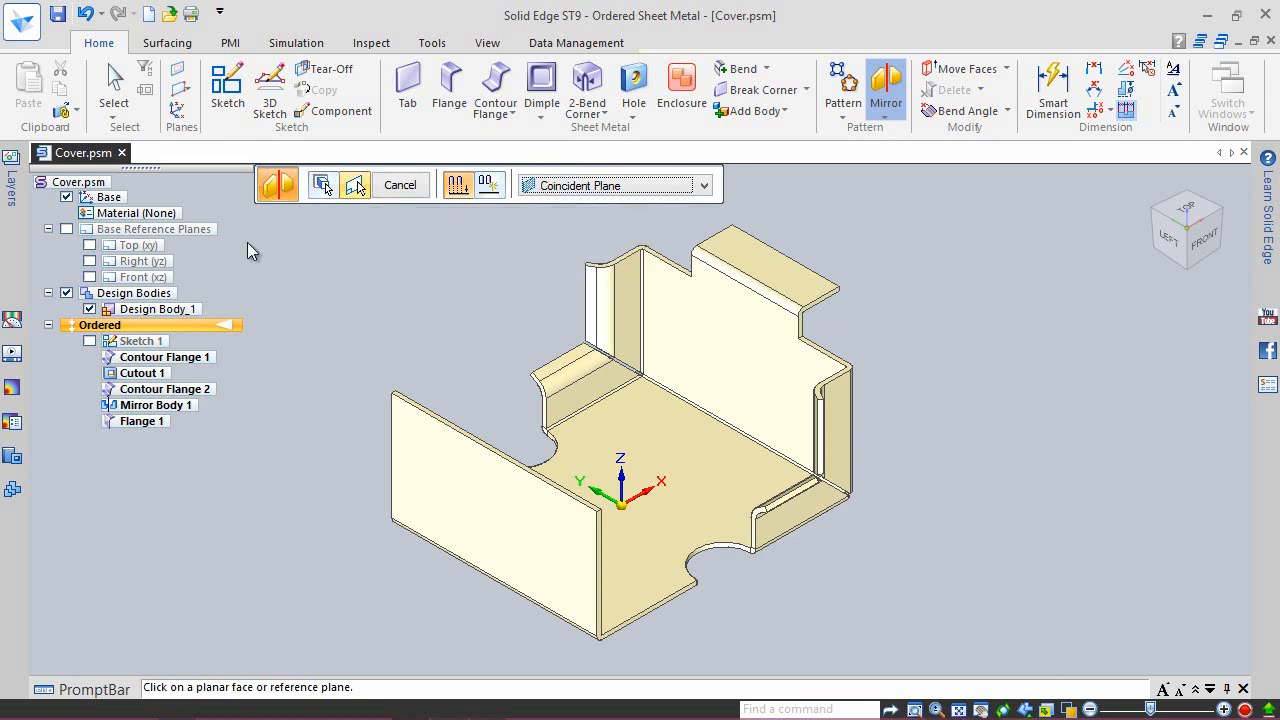
{"action": "left_click", "coordinate": [136, 263]}
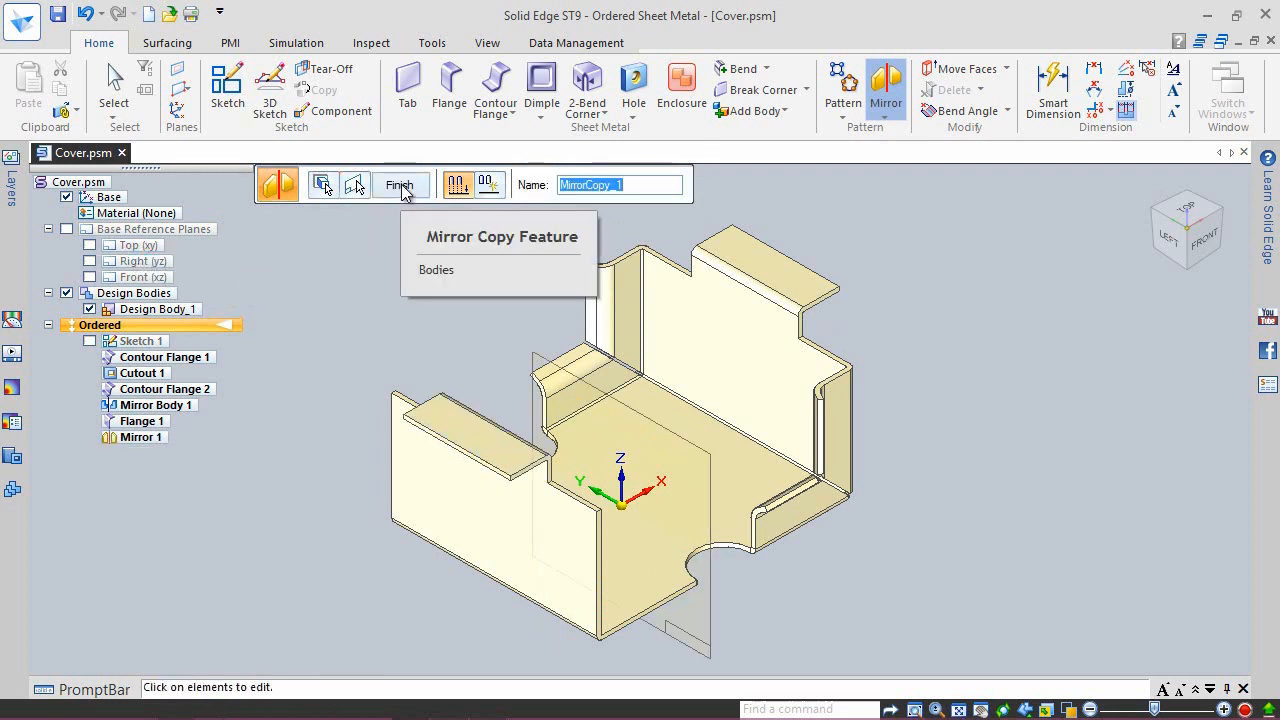
{"action": "left_click", "coordinate": [400, 187]}
{"action": "left_click", "coordinate": [390, 232]}
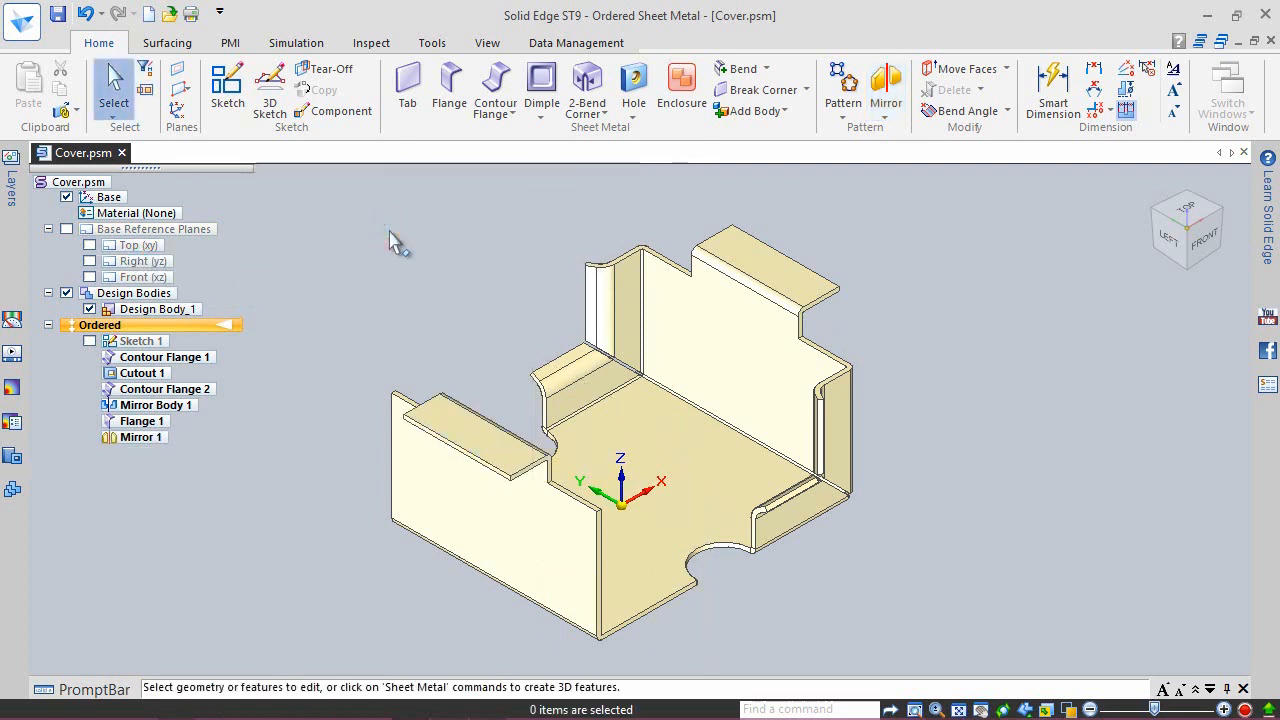
{"action": "left_click", "coordinate": [515, 247]}
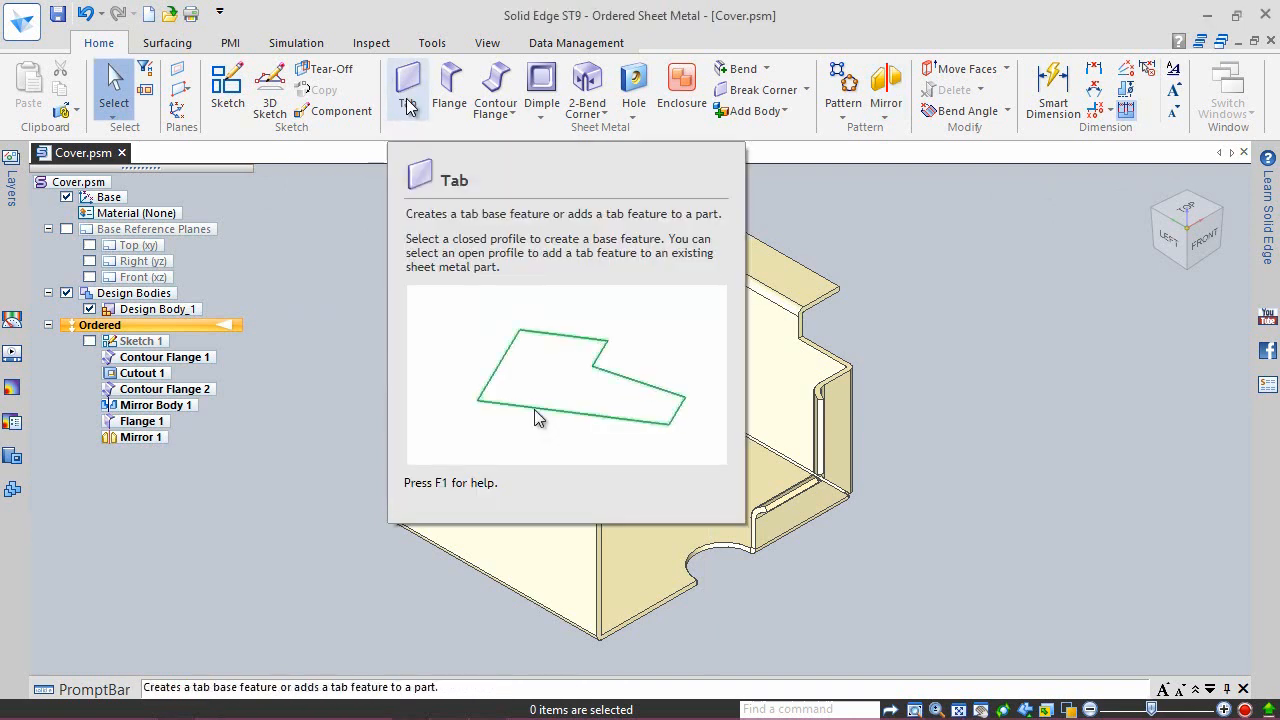
Step: Start a Tab sketch on the top face of the original offset flange
{"action": "left_click", "coordinate": [407, 100]}
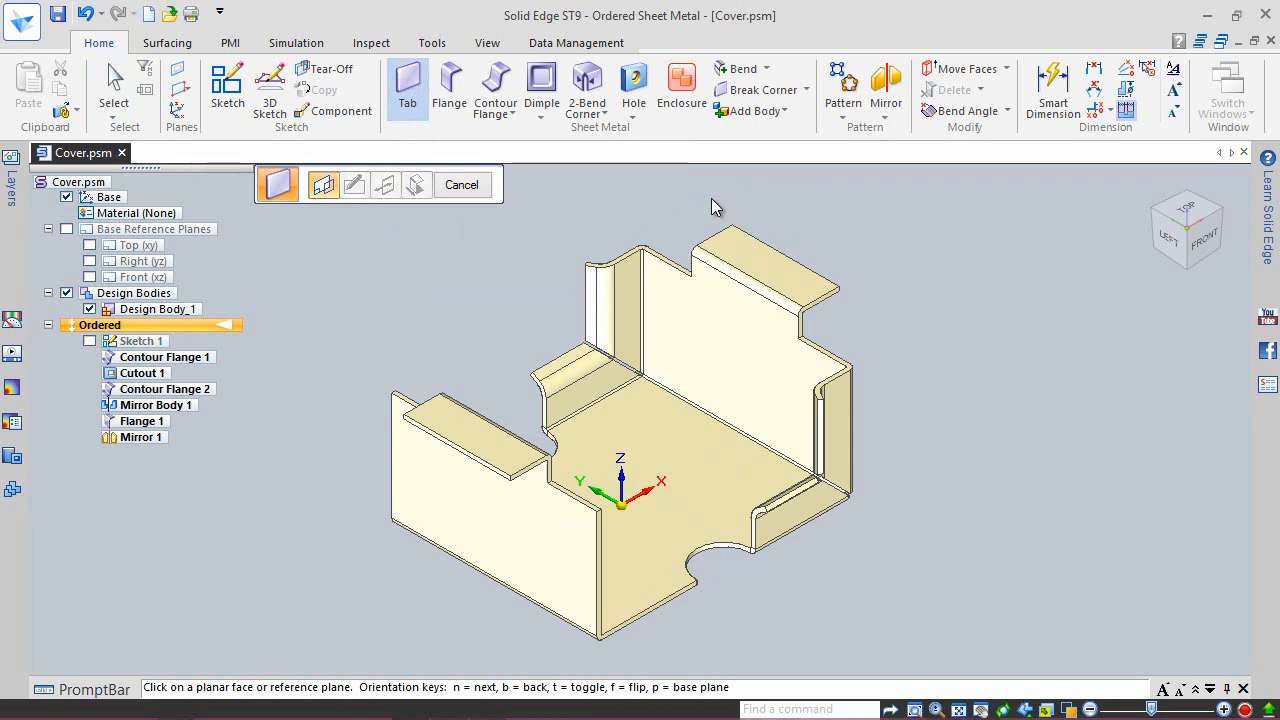
{"action": "left_click", "coordinate": [745, 258]}
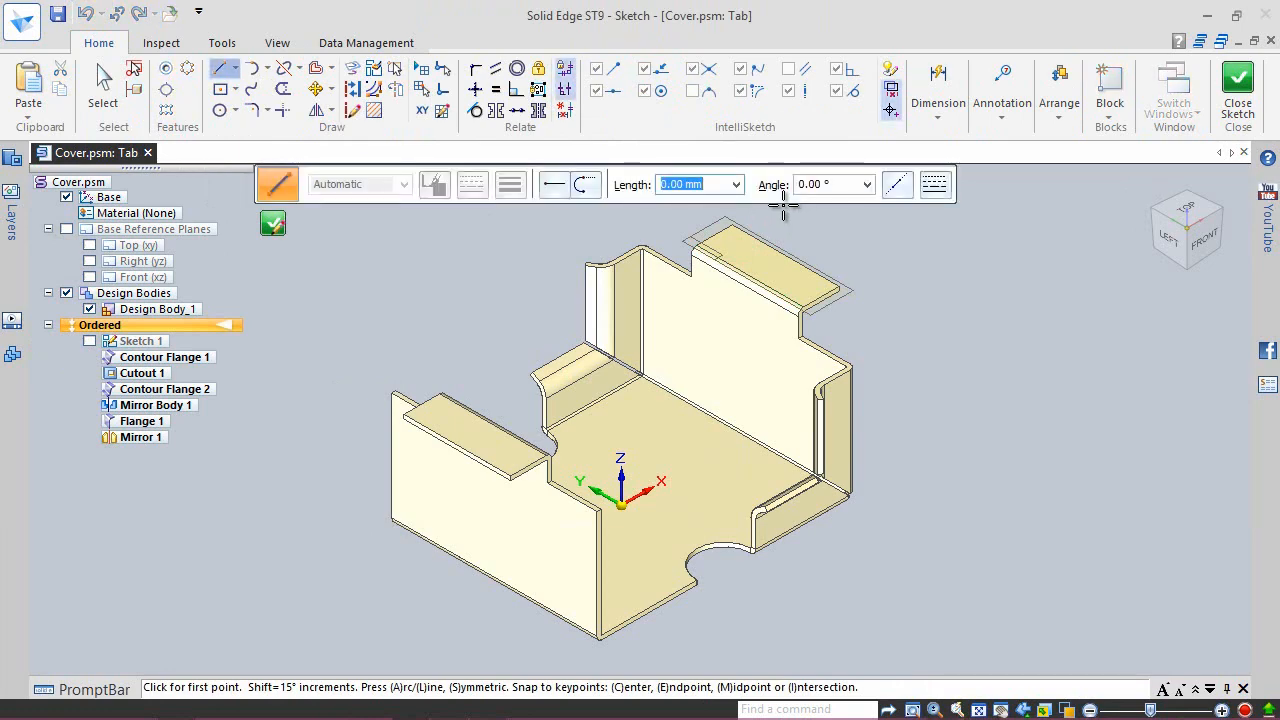
{"action": "left_click", "coordinate": [1188, 207]}
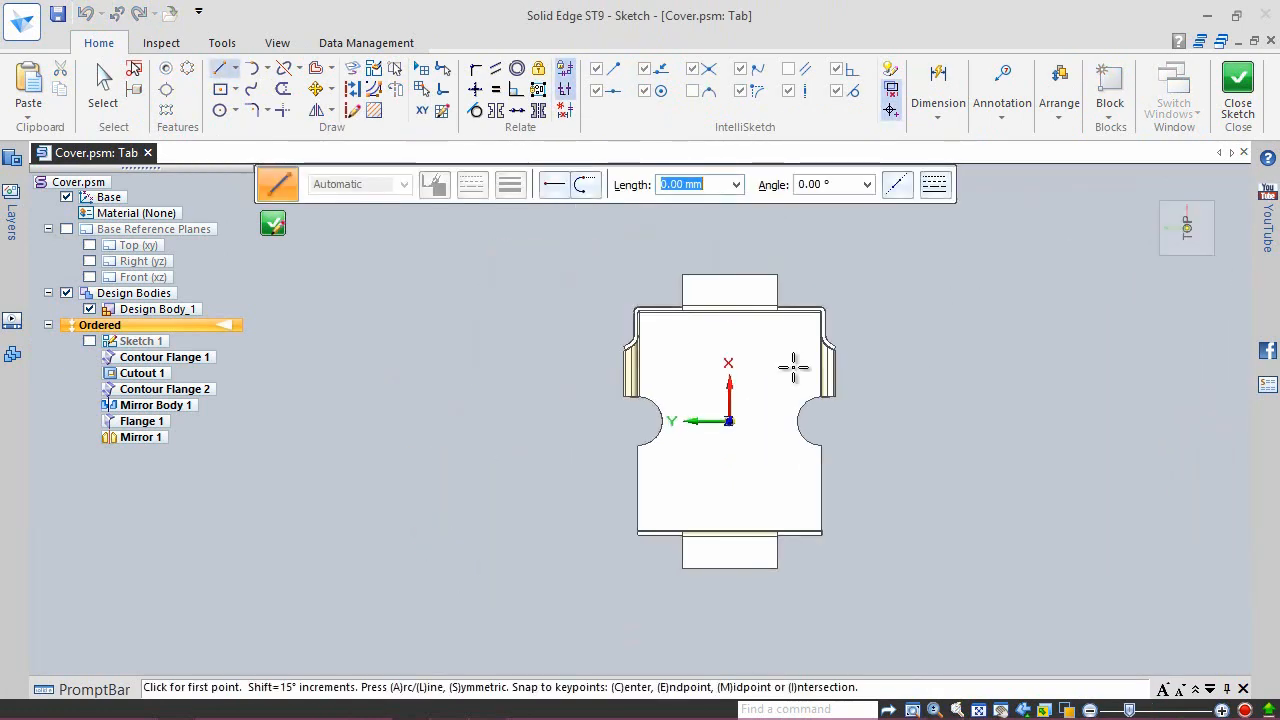
{"action": "scroll", "coordinate": [754, 309], "scroll_direction": "up", "scroll_amount": 3}
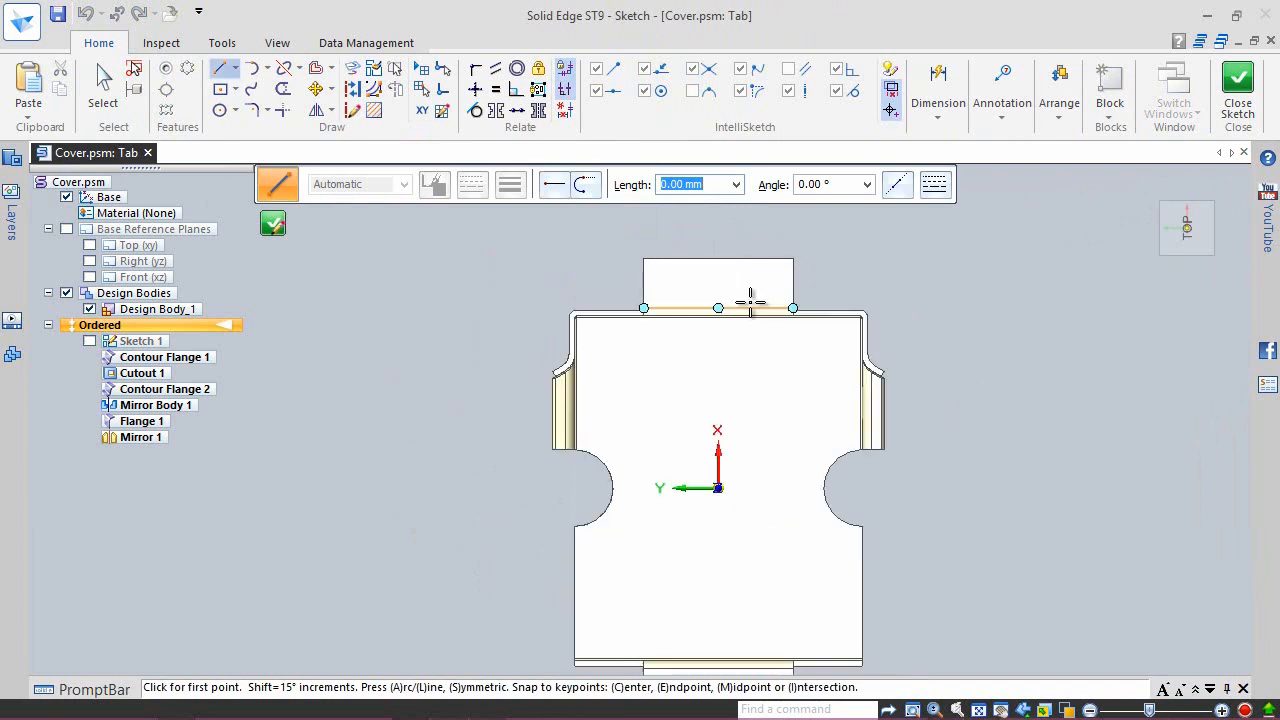
Step: Save all documents and sketch a rectangle about 18 mm high outward from the flange's outer edge
{"action": "left_click", "coordinate": [234, 89]}
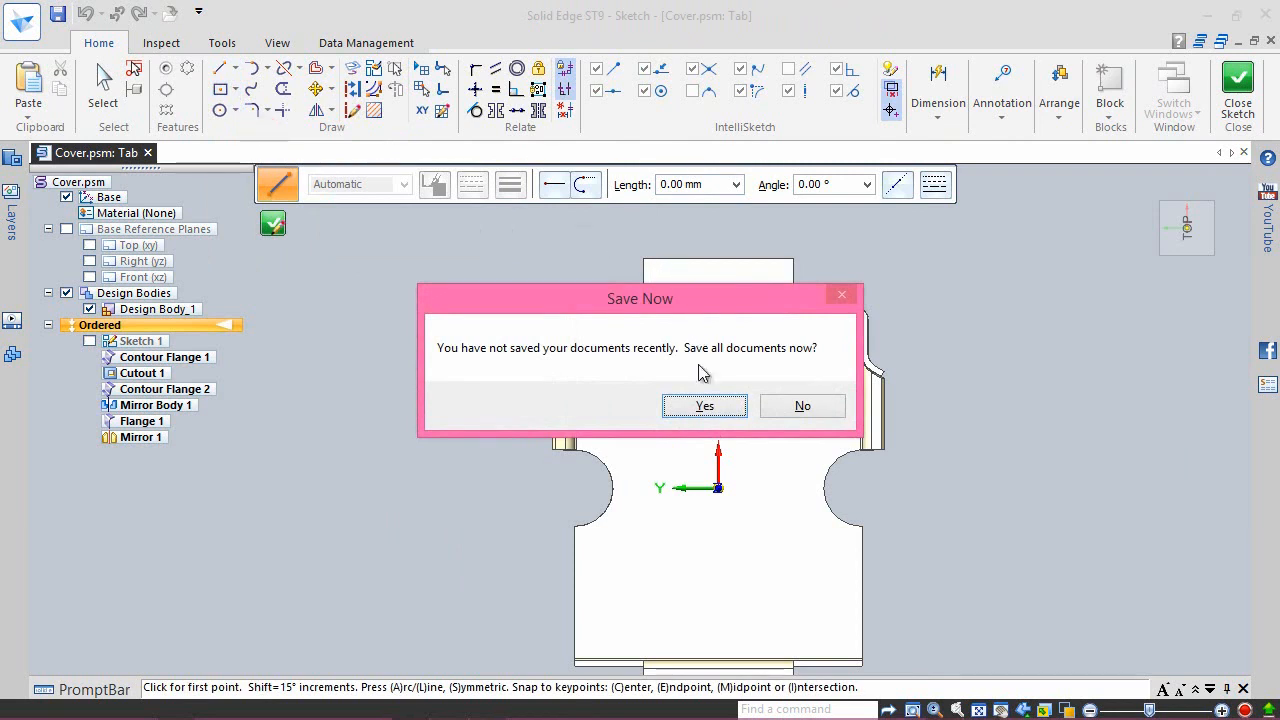
{"action": "left_click", "coordinate": [704, 406]}
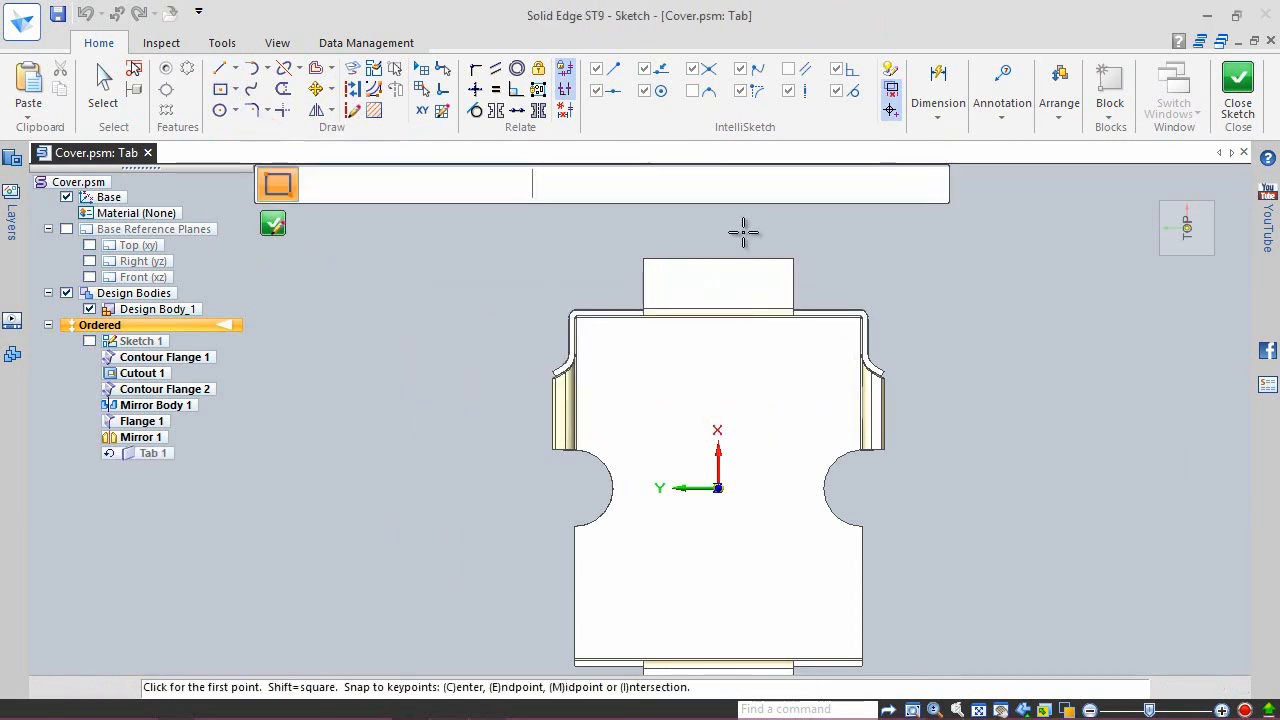
{"action": "scroll", "coordinate": [742, 236], "scroll_direction": "up", "scroll_amount": 3}
{"action": "scroll", "coordinate": [700, 290], "scroll_direction": "down", "scroll_amount": 2}
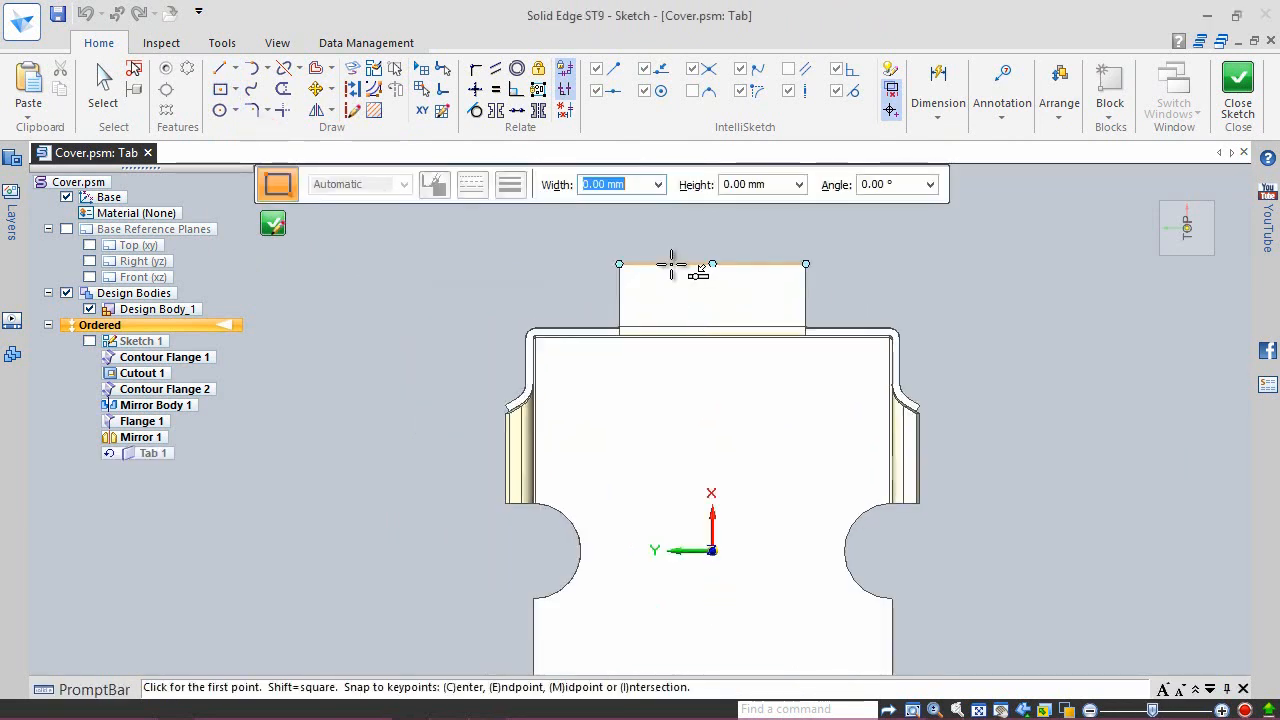
{"action": "left_click", "coordinate": [671, 264]}
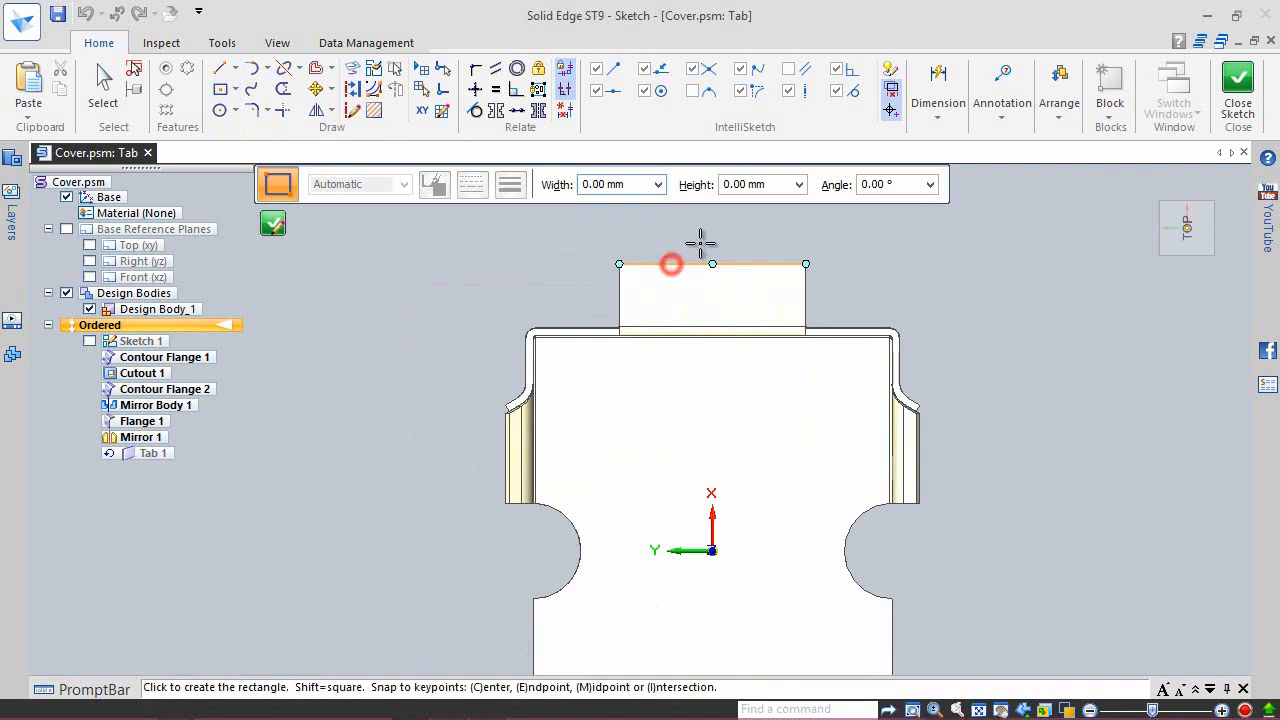
{"action": "left_click", "coordinate": [758, 221]}
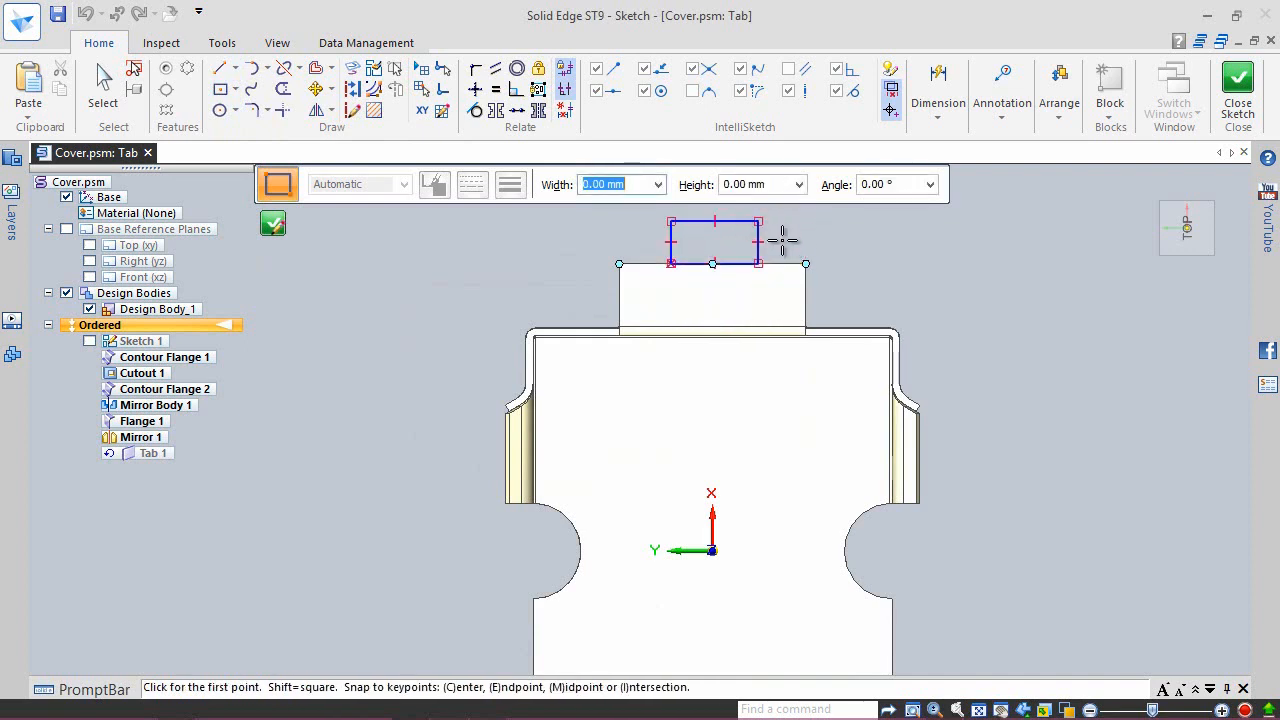
Step: Dimension the rectangle's height and set it to 20 mm
{"action": "scroll", "coordinate": [787, 327], "scroll_direction": "down", "scroll_amount": 2}
{"action": "scroll", "coordinate": [820, 254], "scroll_direction": "up", "scroll_amount": 3}
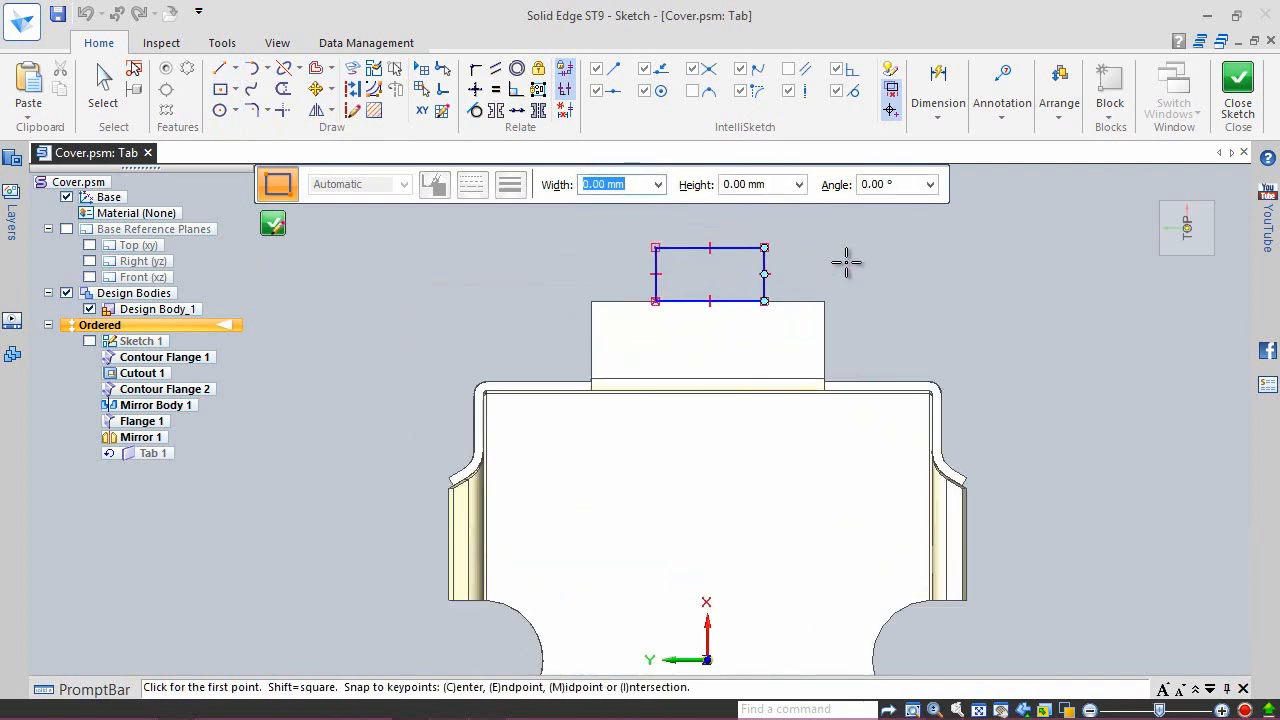
{"action": "right_click", "coordinate": [846, 262]}
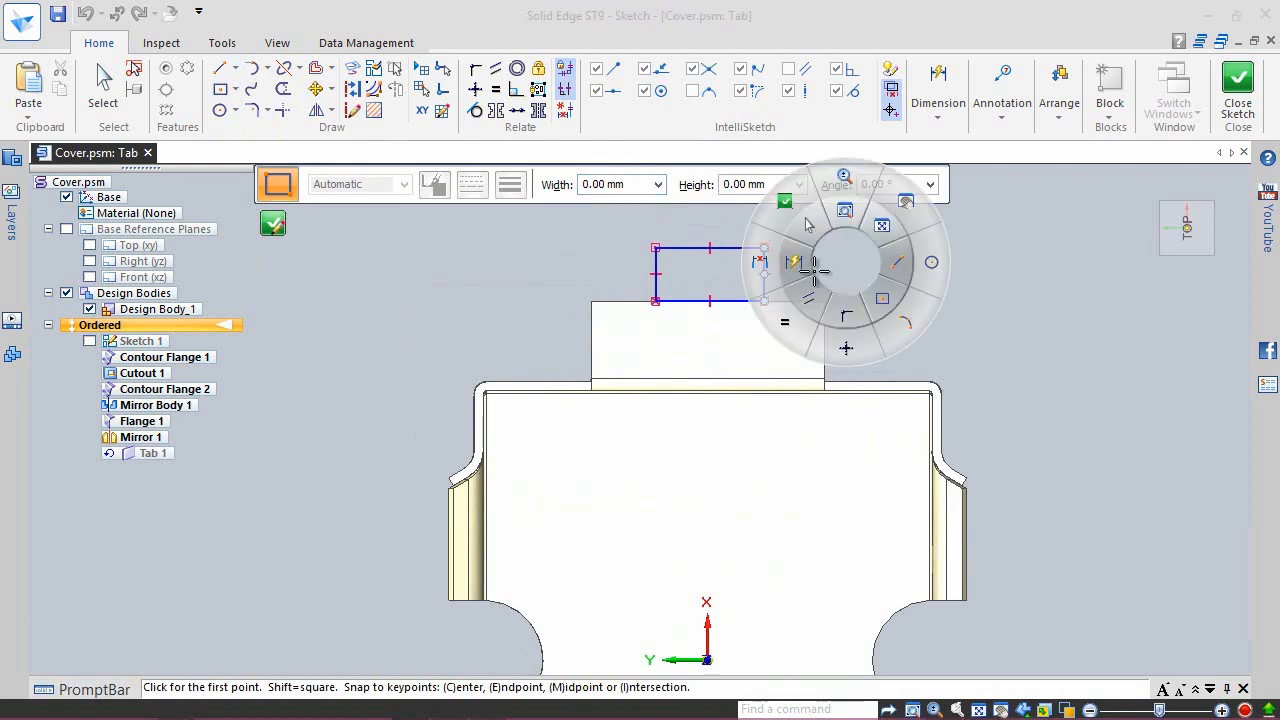
{"action": "left_click", "coordinate": [803, 271]}
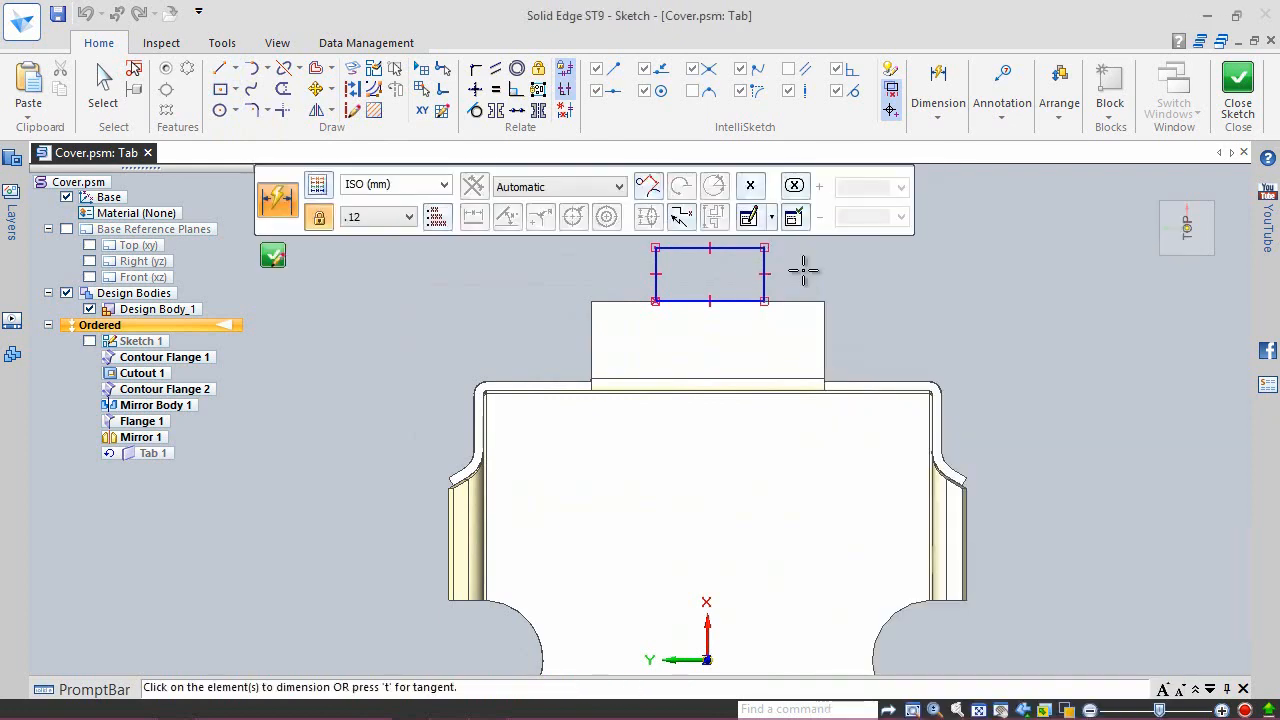
{"action": "left_click", "coordinate": [763, 264]}
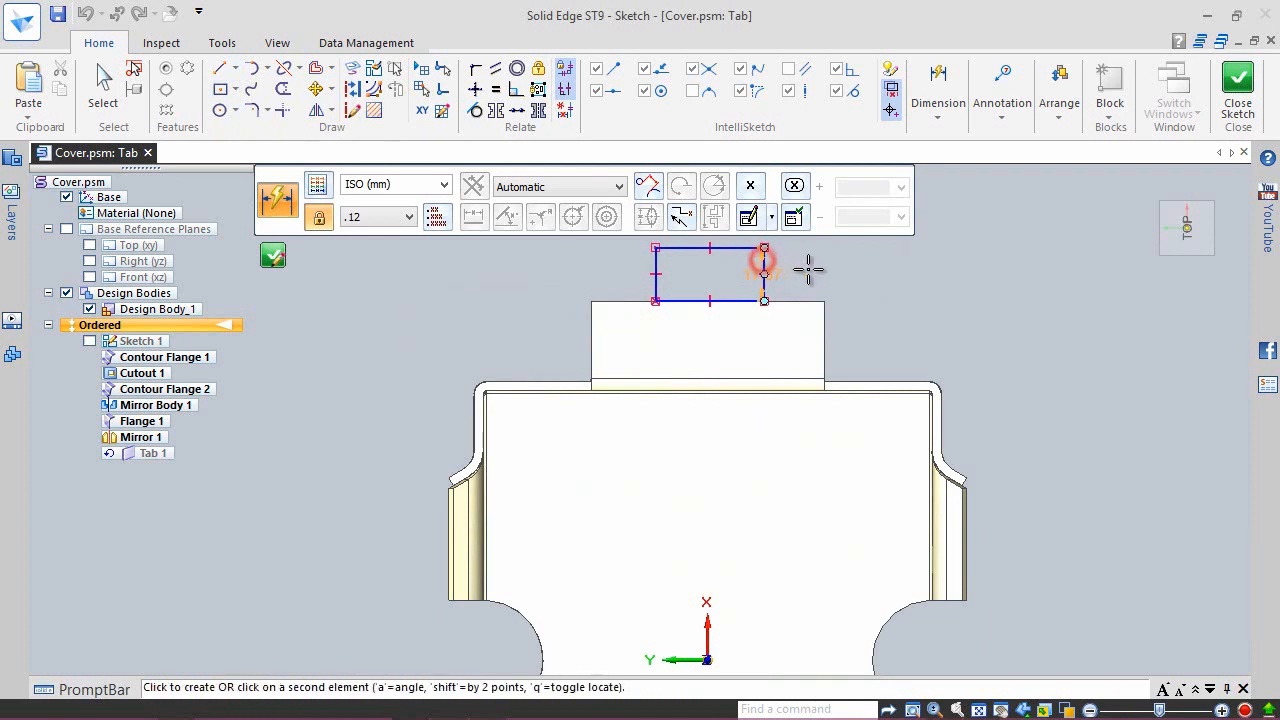
{"action": "left_click", "coordinate": [840, 272]}
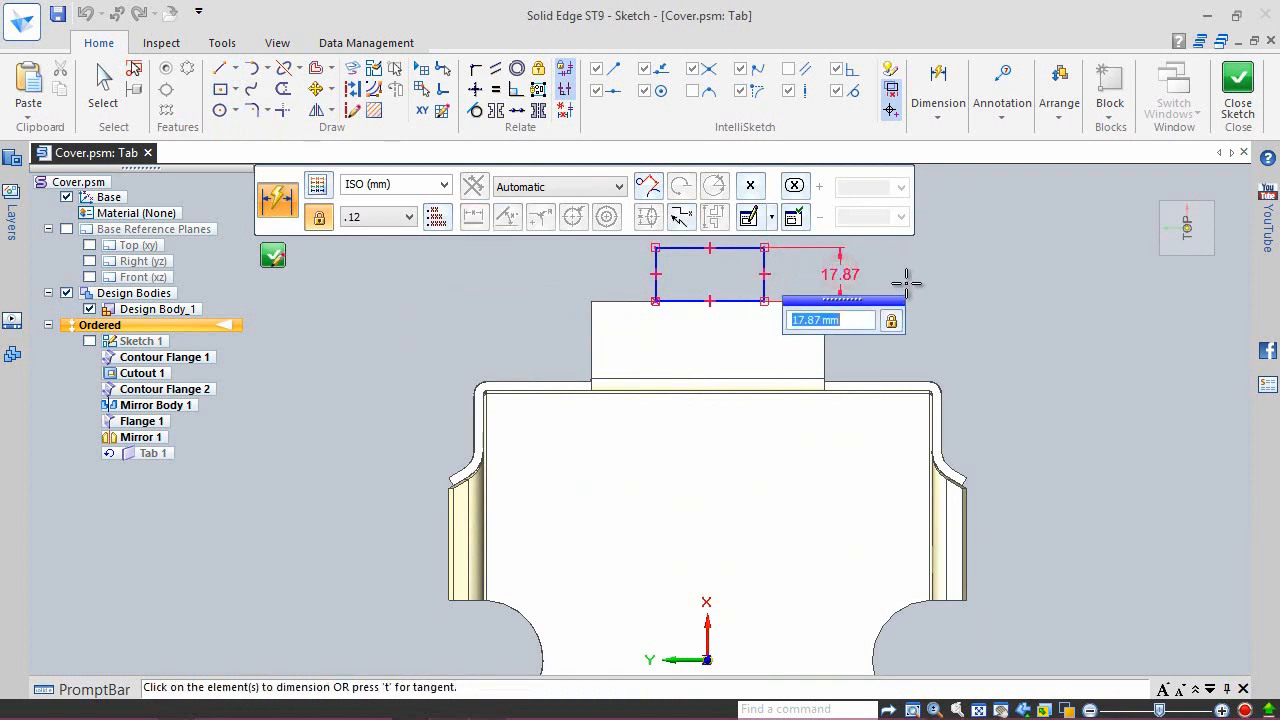
{"action": "type", "text": "20"}
{"action": "key", "text": "Return"}
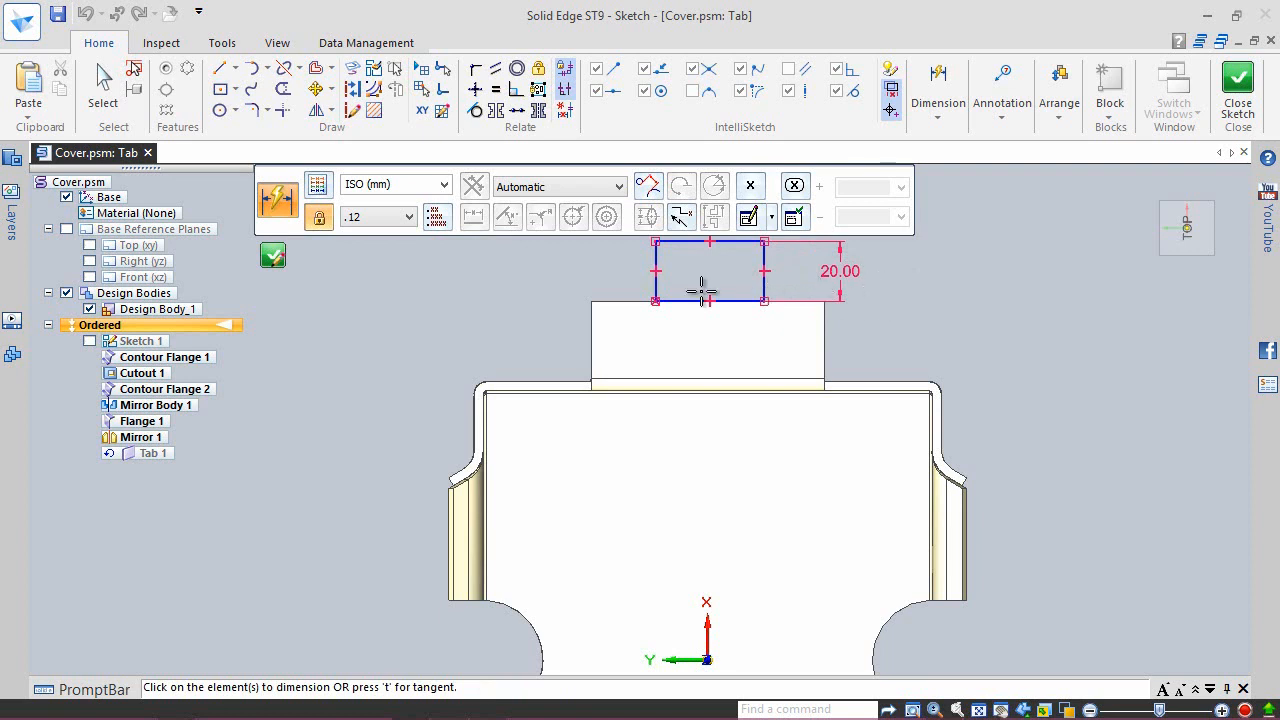
Step: Dimension the offset between the rectangle's +Y side edge and the flange's adjacent side edge and set it to 19 mm
{"action": "left_click", "coordinate": [655, 263]}
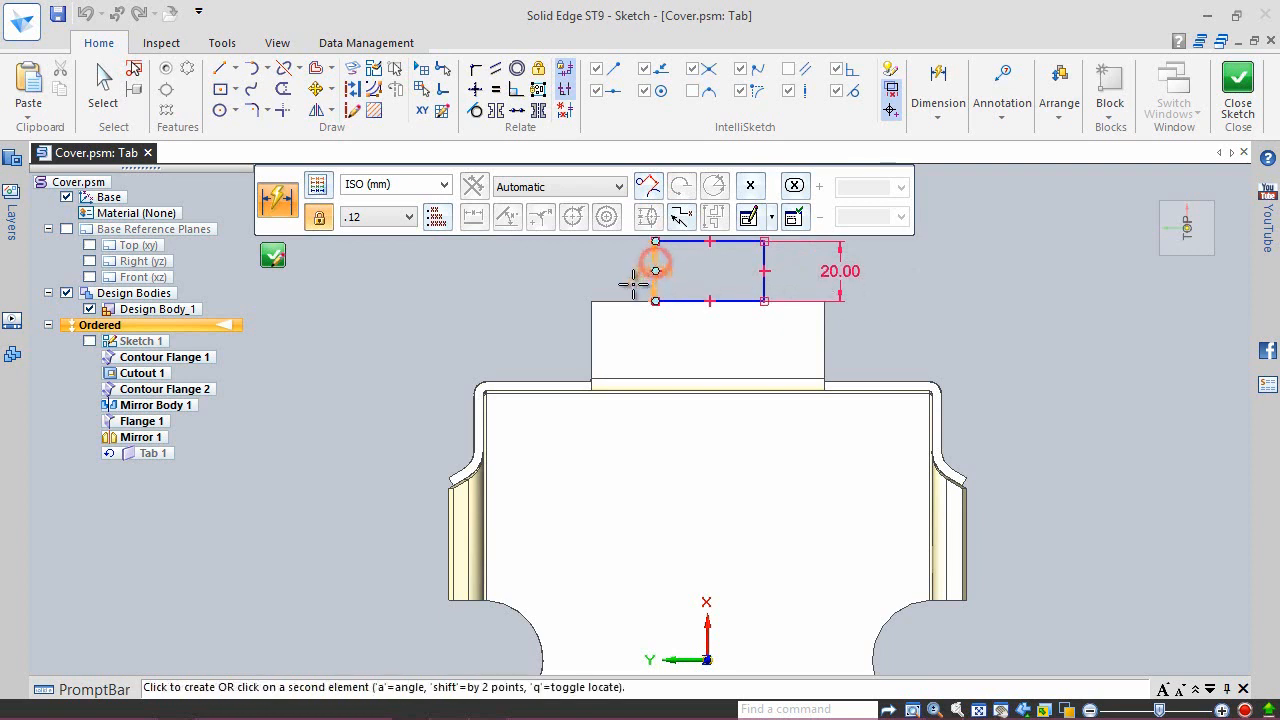
{"action": "left_click", "coordinate": [592, 325]}
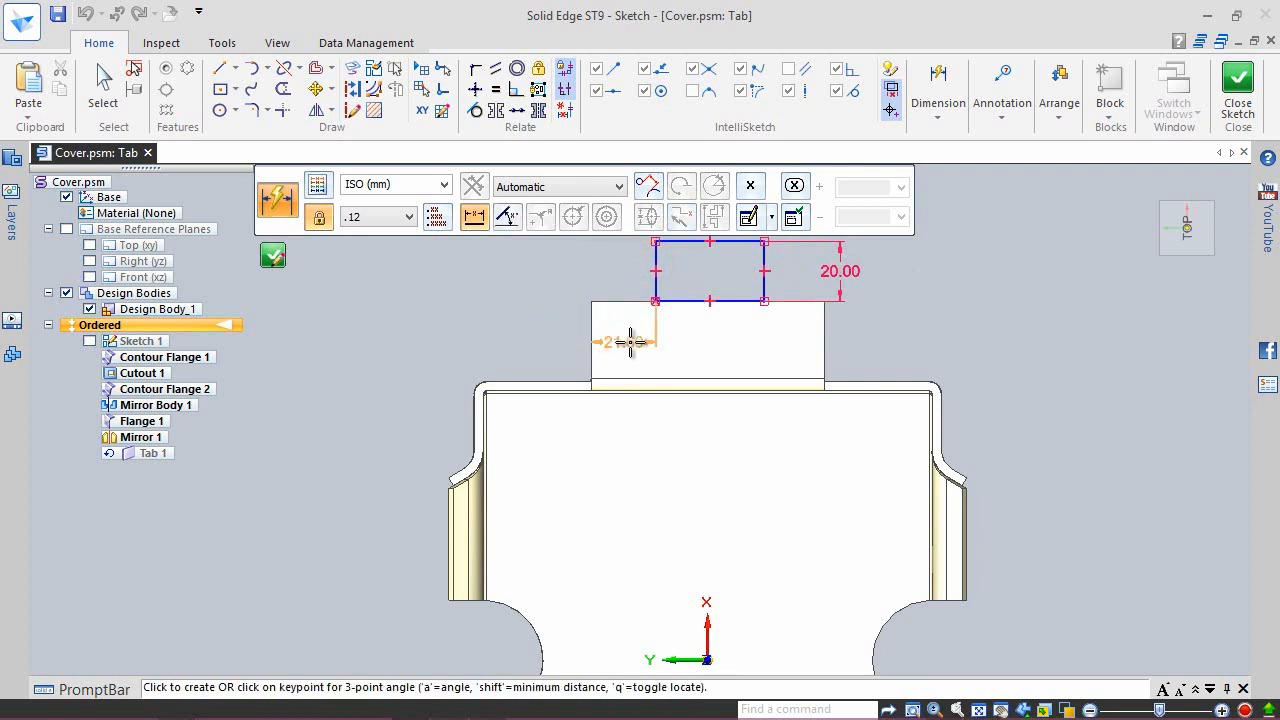
{"action": "left_click", "coordinate": [633, 342]}
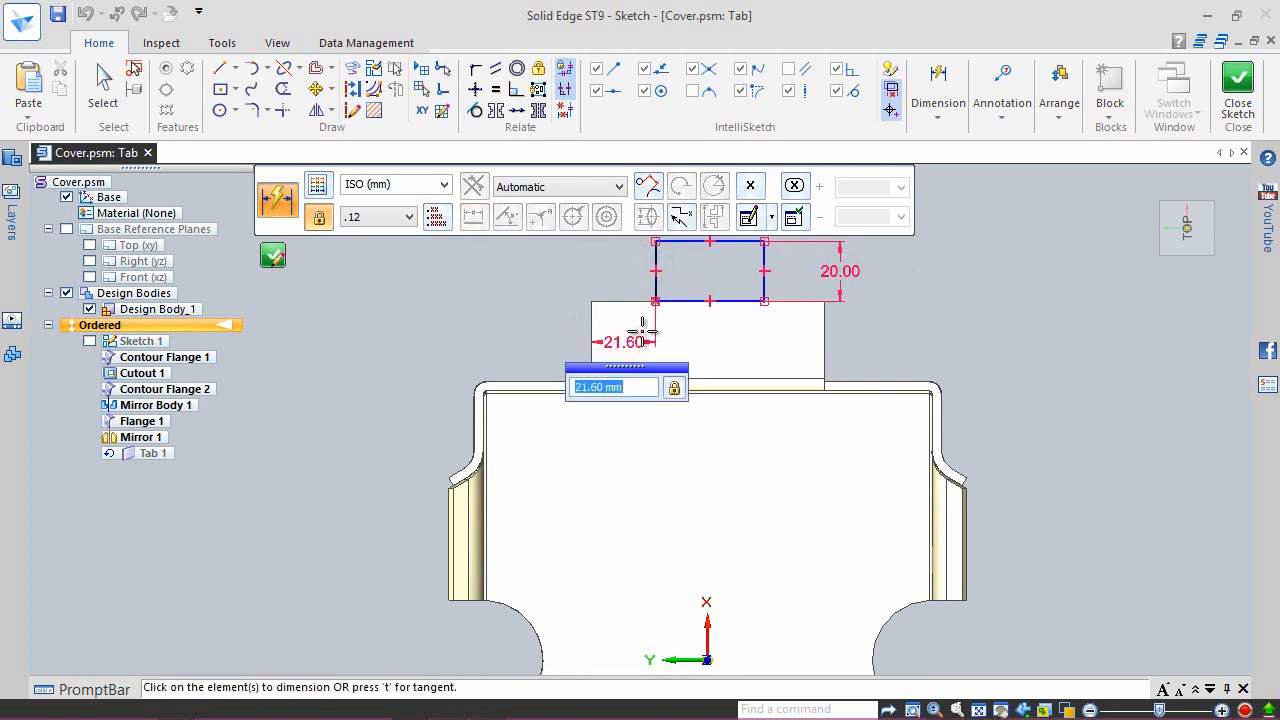
{"action": "type", "text": "19"}
{"action": "key", "text": "Return"}
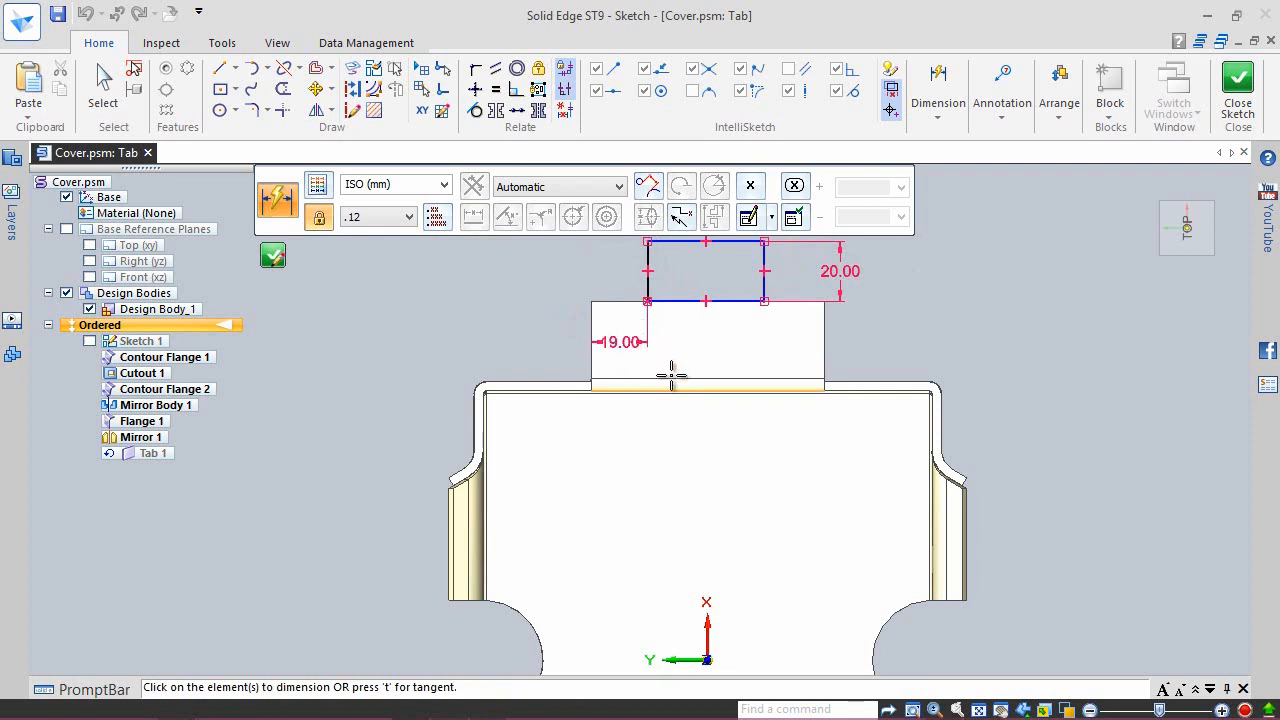
Step: Dimension the offset between the rectangle's other side edge and the flange's opposite side edge
{"action": "left_click", "coordinate": [766, 283]}
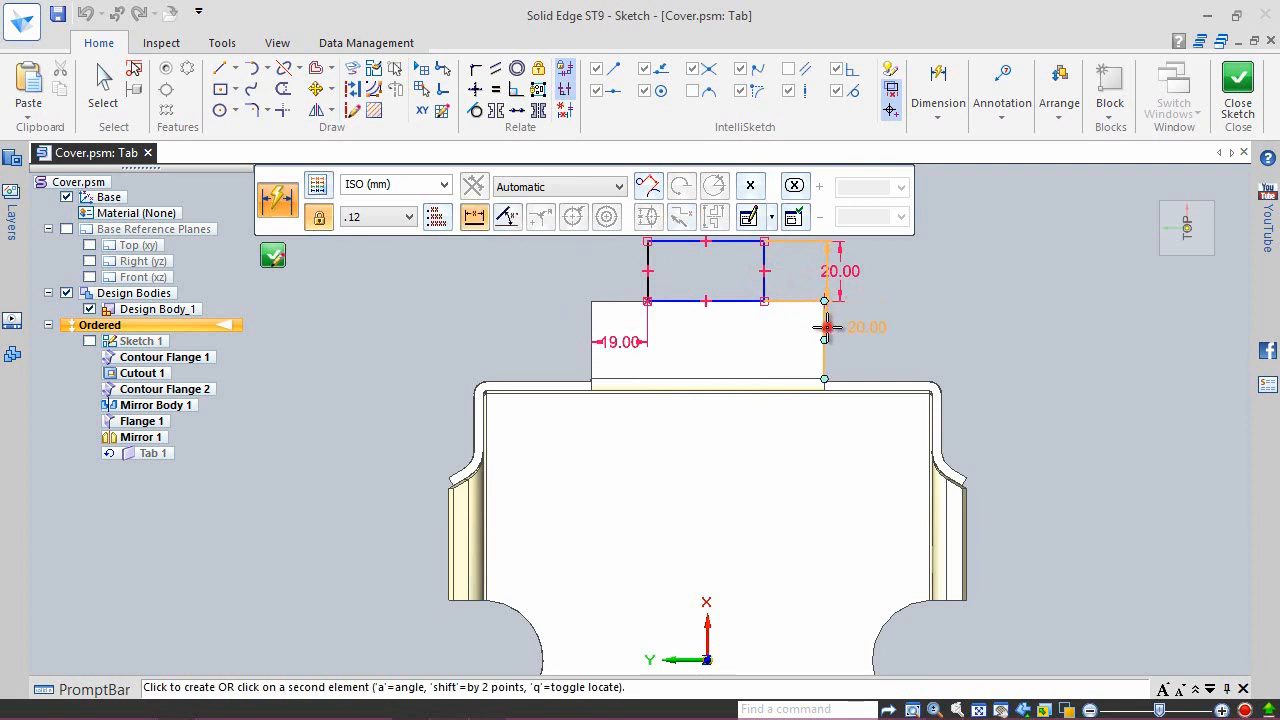
{"action": "left_click", "coordinate": [825, 329]}
{"action": "left_click", "coordinate": [804, 346]}
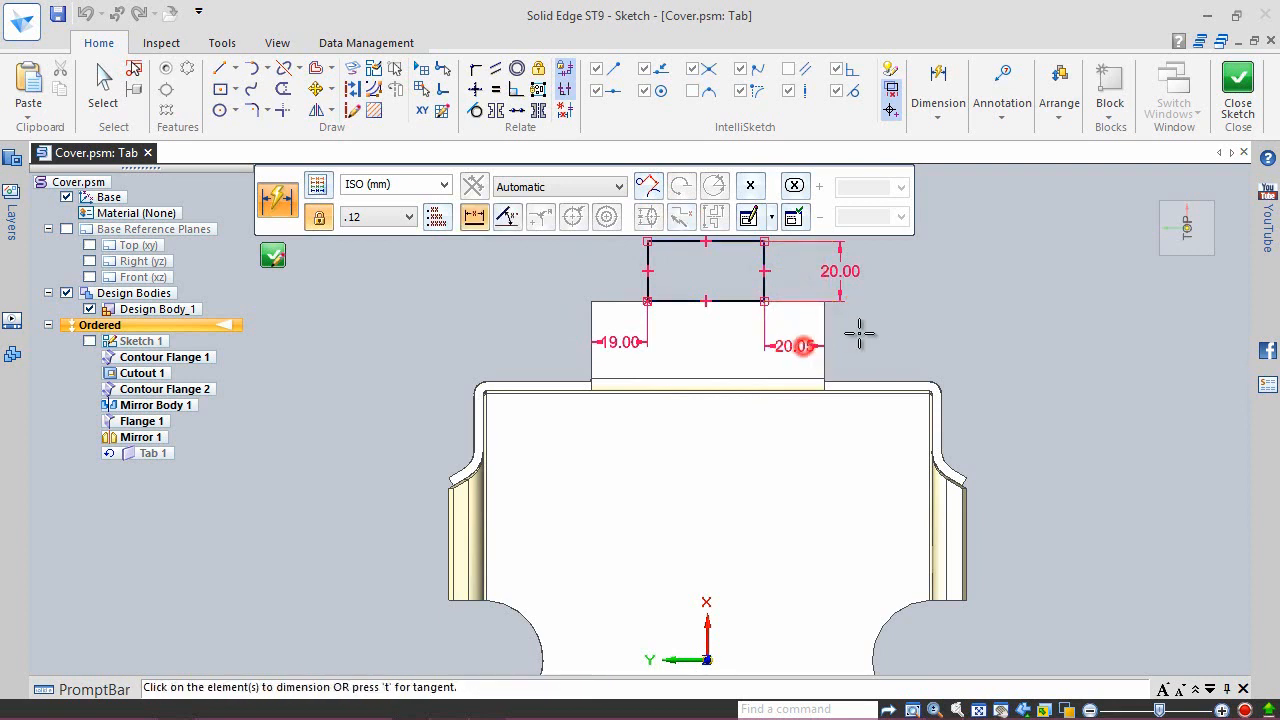
{"action": "right_click", "coordinate": [914, 340]}
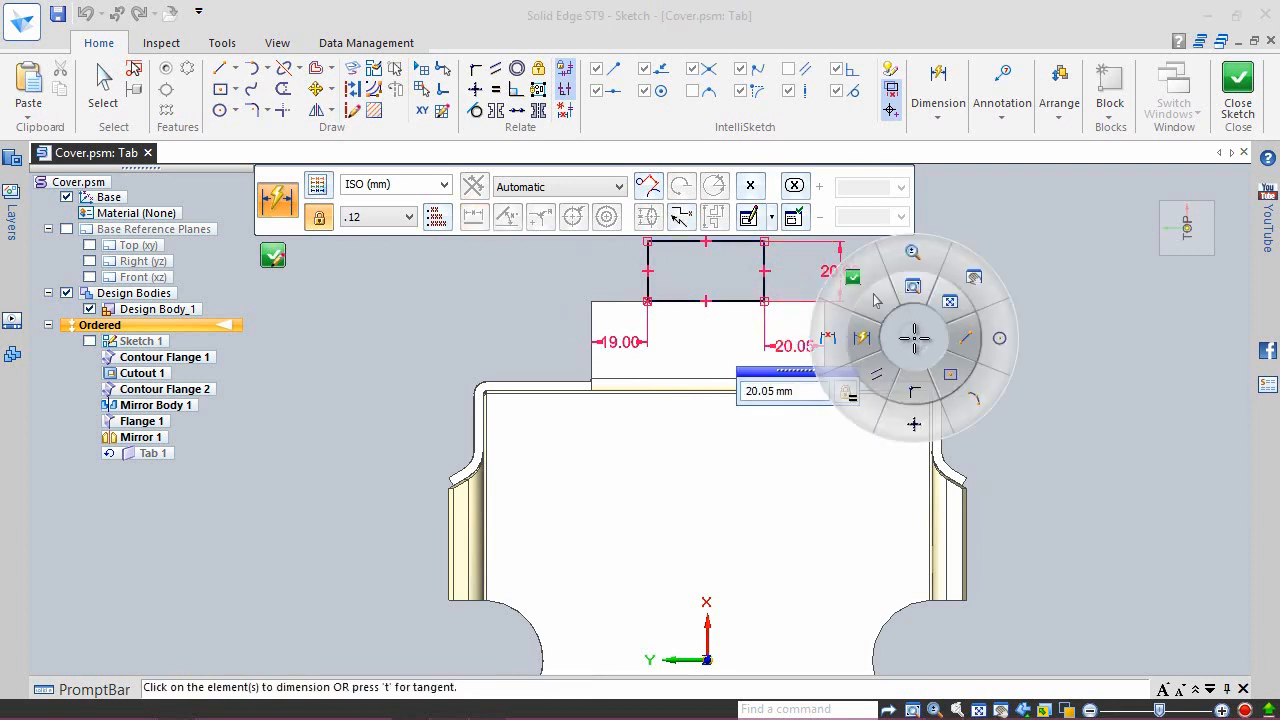
{"action": "left_click", "coordinate": [884, 299]}
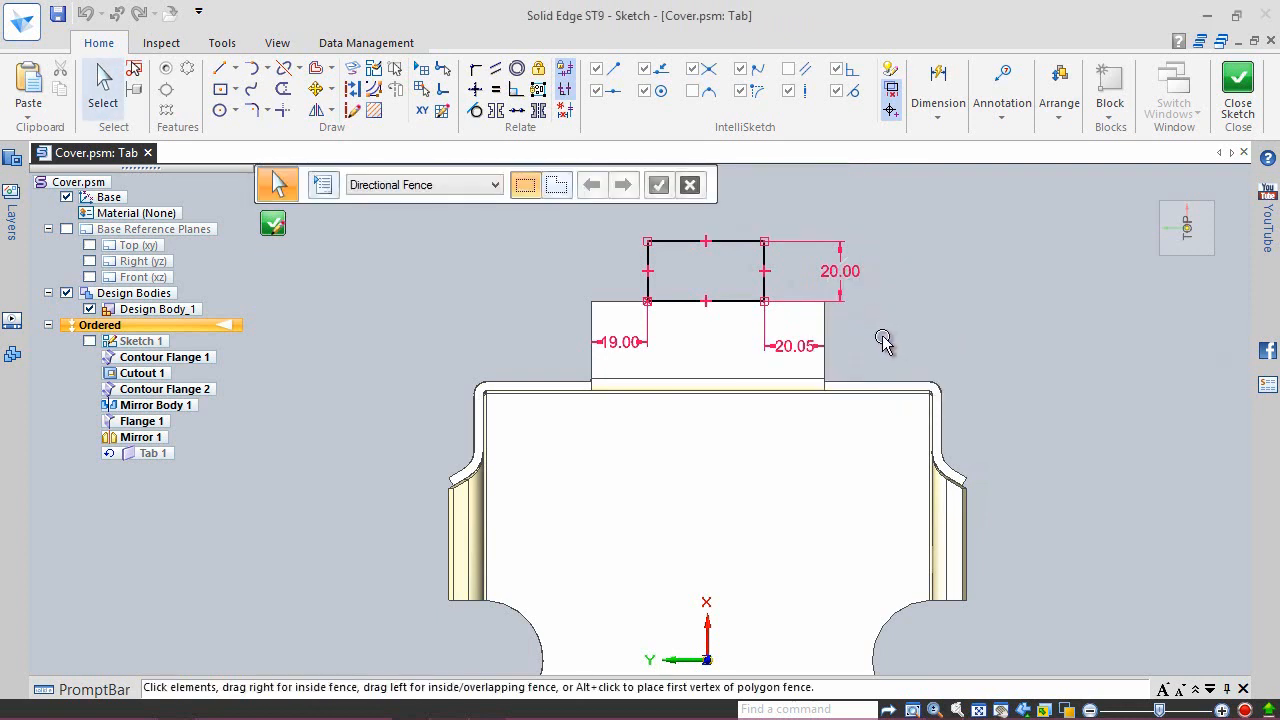
Step: Link the second side offset by formula to the 19 mm offset dimension so the rectangle is centred on the flange
{"action": "left_click", "coordinate": [883, 337]}
{"action": "scroll", "coordinate": [778, 424], "scroll_direction": "down", "scroll_amount": 2}
{"action": "scroll", "coordinate": [789, 332], "scroll_direction": "up", "scroll_amount": 2}
{"action": "scroll", "coordinate": [789, 338], "scroll_direction": "up", "scroll_amount": 1}
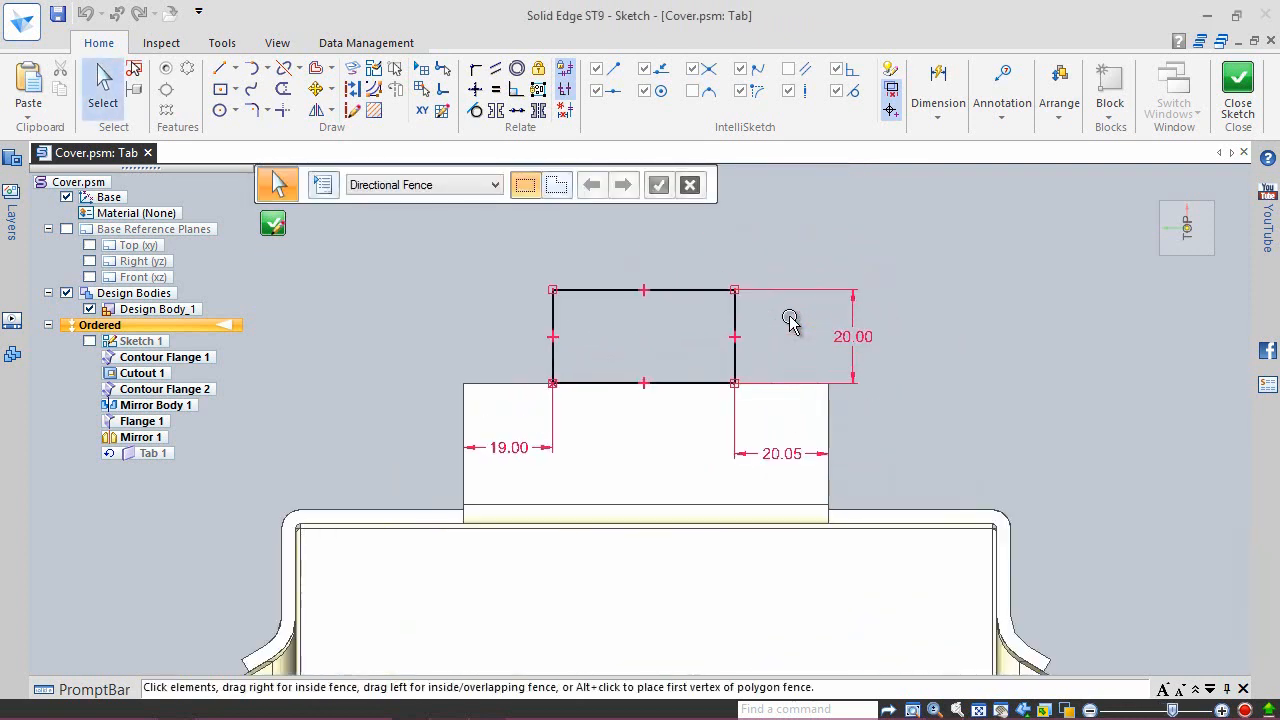
{"action": "left_click", "coordinate": [782, 454]}
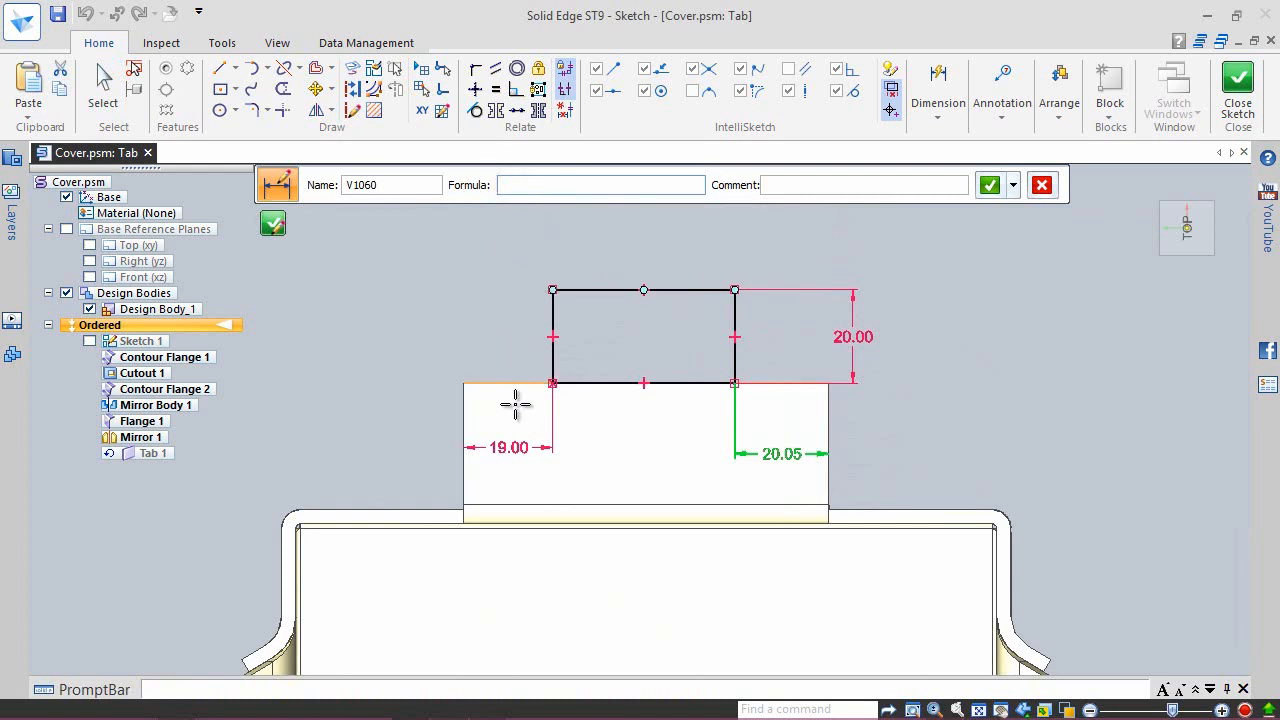
{"action": "left_click", "coordinate": [516, 448]}
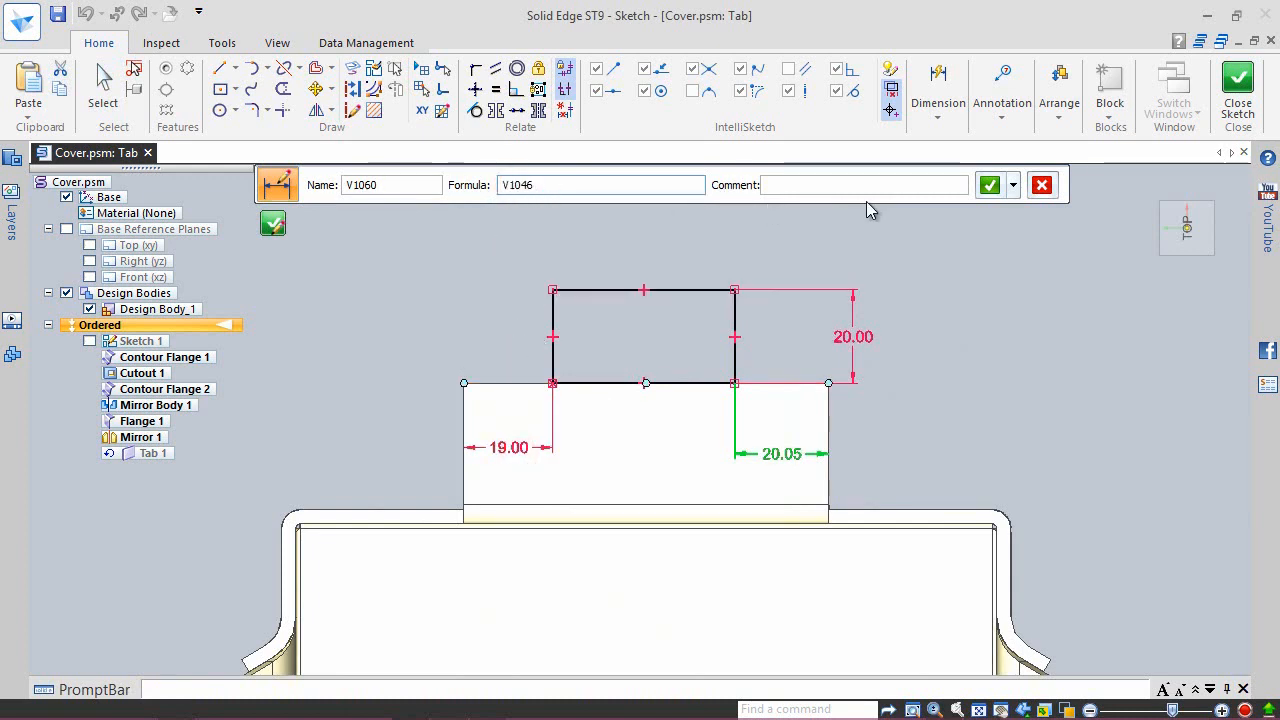
{"action": "left_click", "coordinate": [989, 184]}
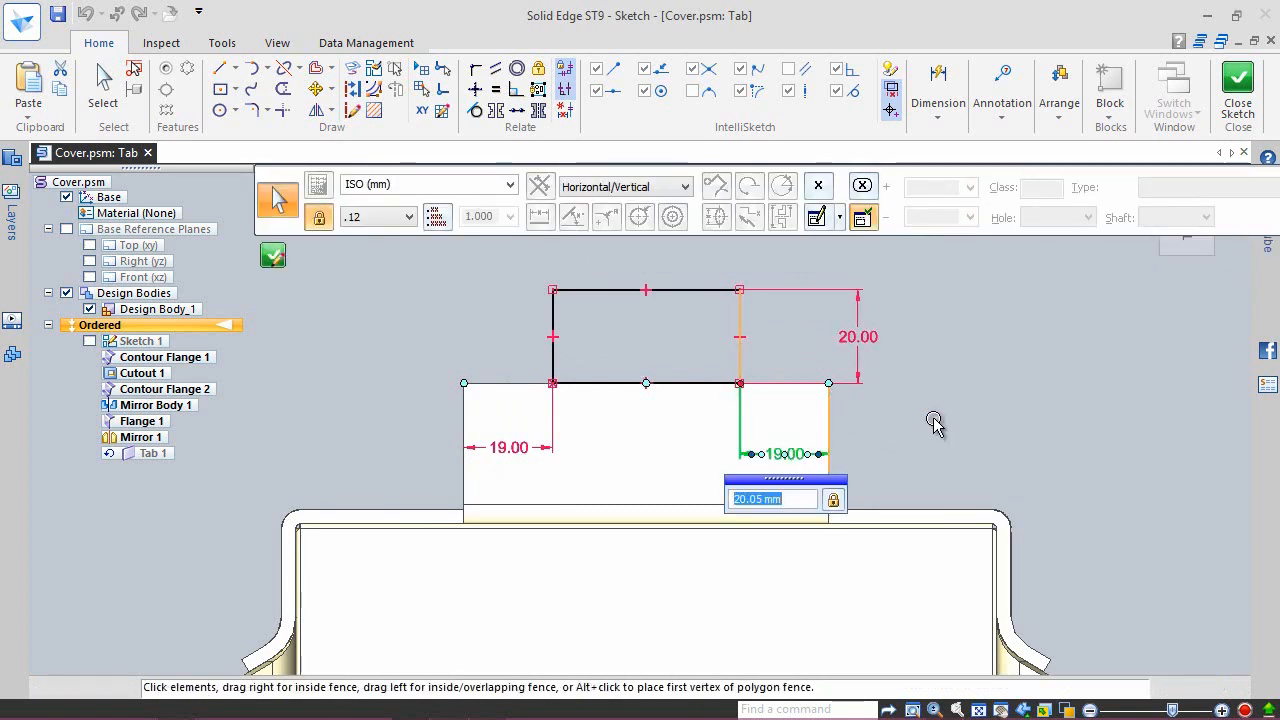
{"action": "key", "text": "Escape"}
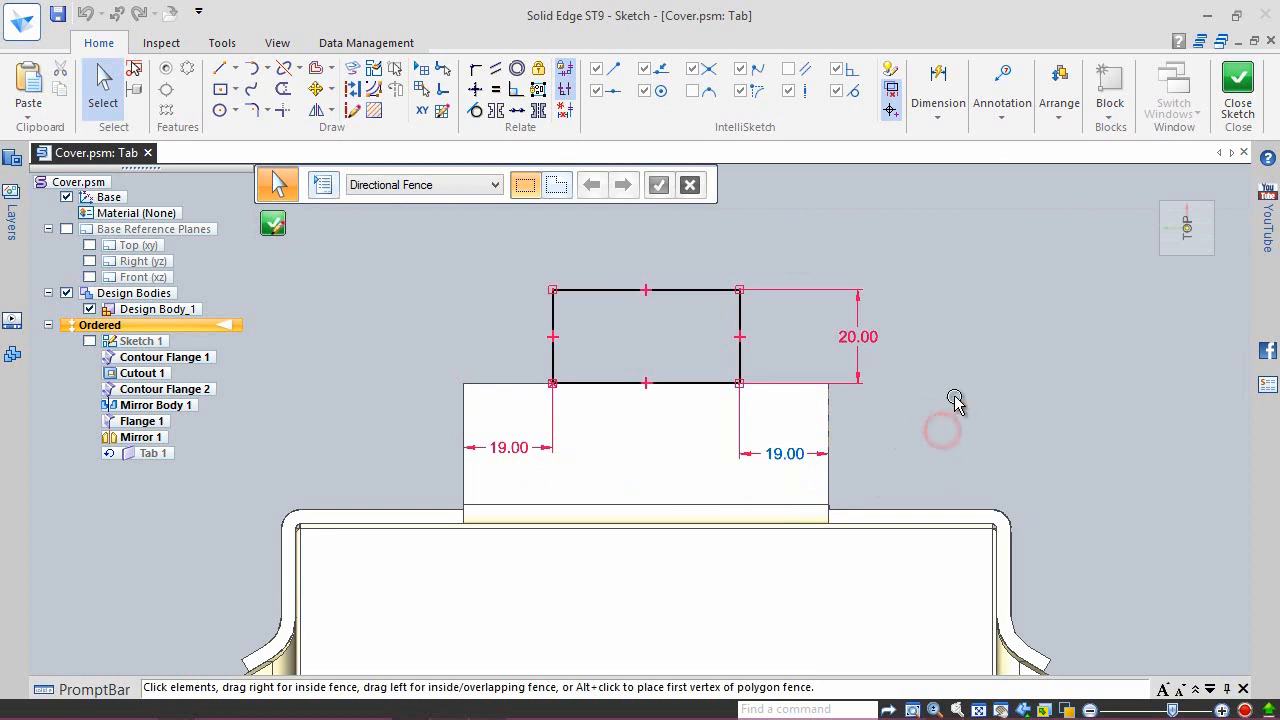
Step: Close the rectangle sketch, finish the tab feature and save the part
{"action": "left_click", "coordinate": [1237, 82]}
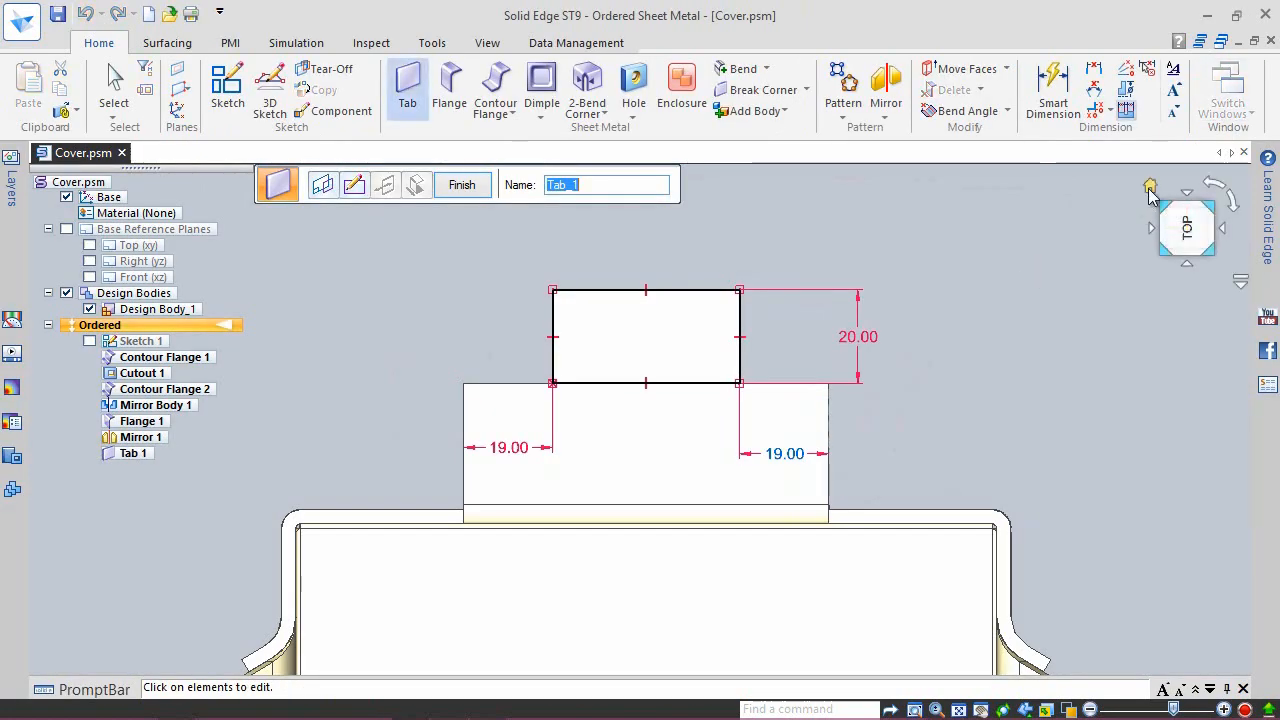
{"action": "left_click", "coordinate": [1150, 193]}
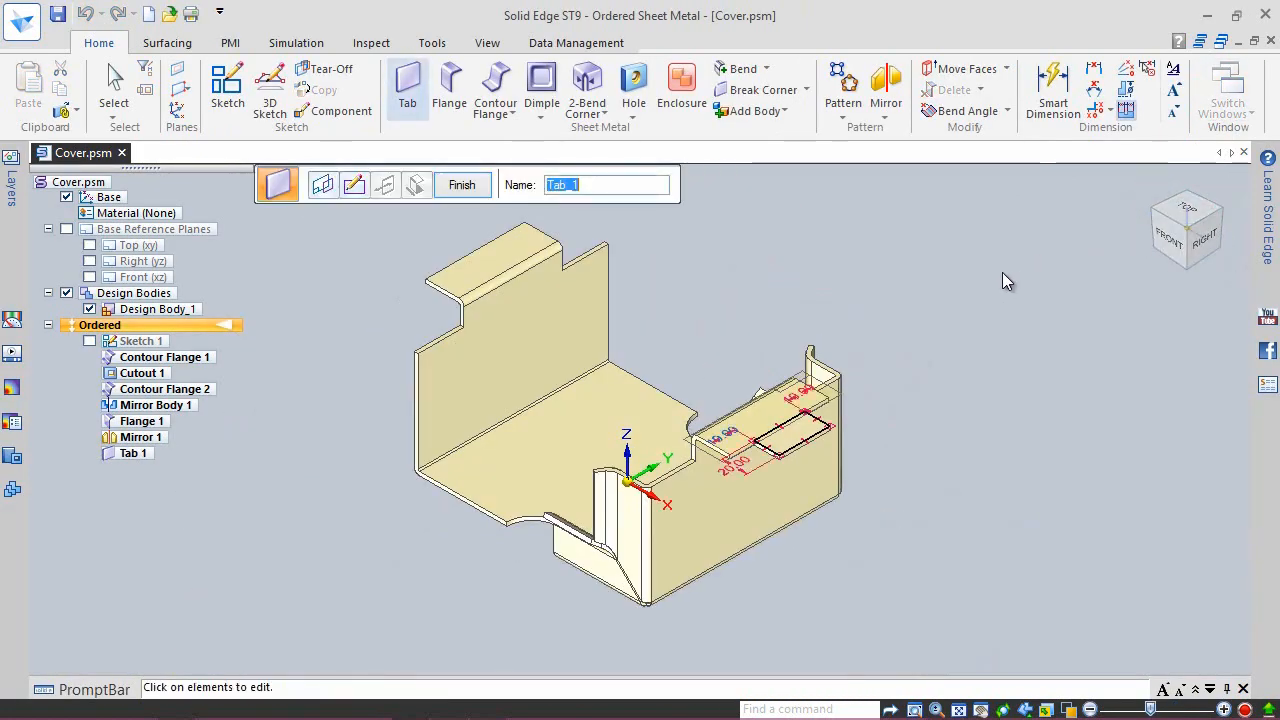
{"action": "left_click", "coordinate": [460, 186]}
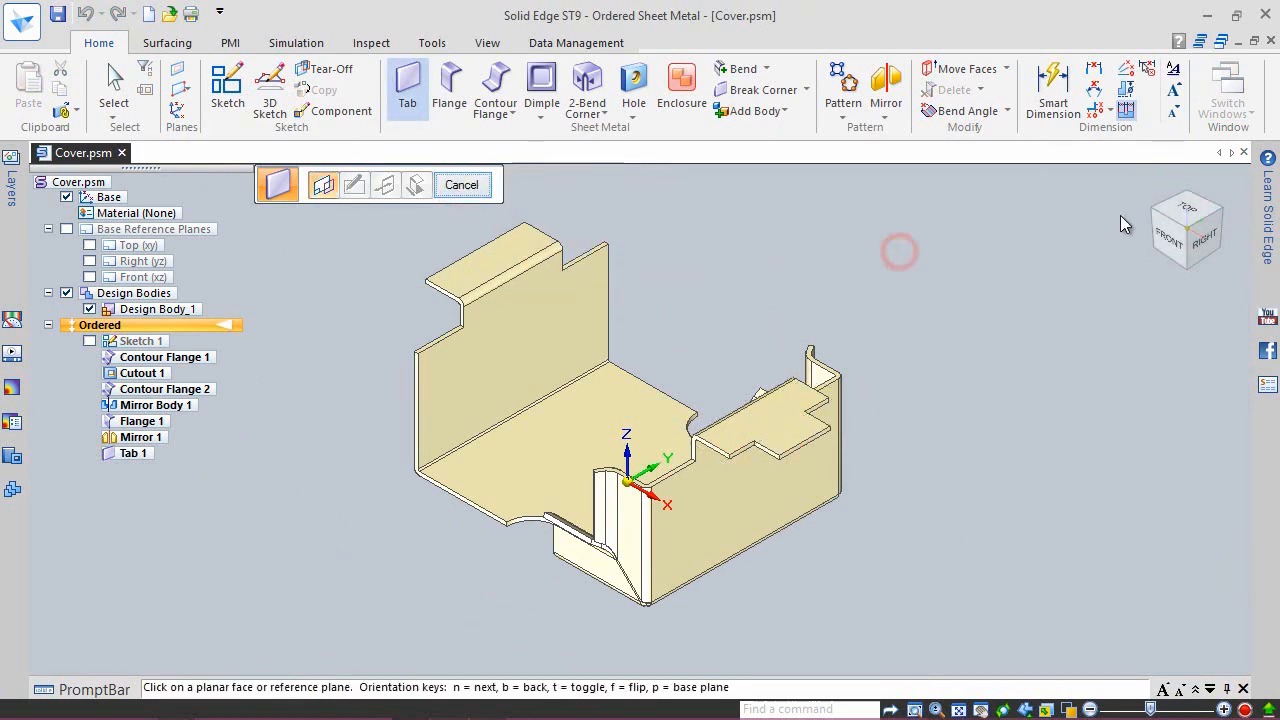
{"action": "mouse_move", "coordinate": [1152, 220]}
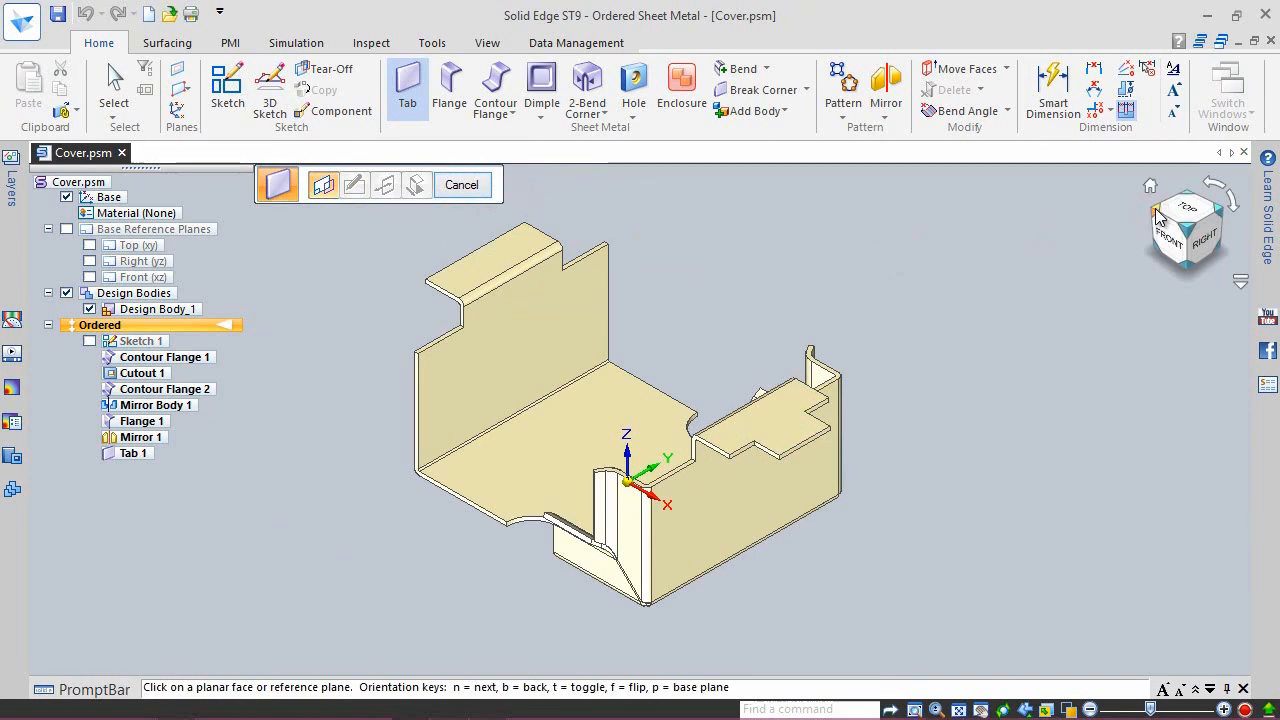
{"action": "left_click", "coordinate": [1155, 208]}
{"action": "left_click", "coordinate": [956, 253]}
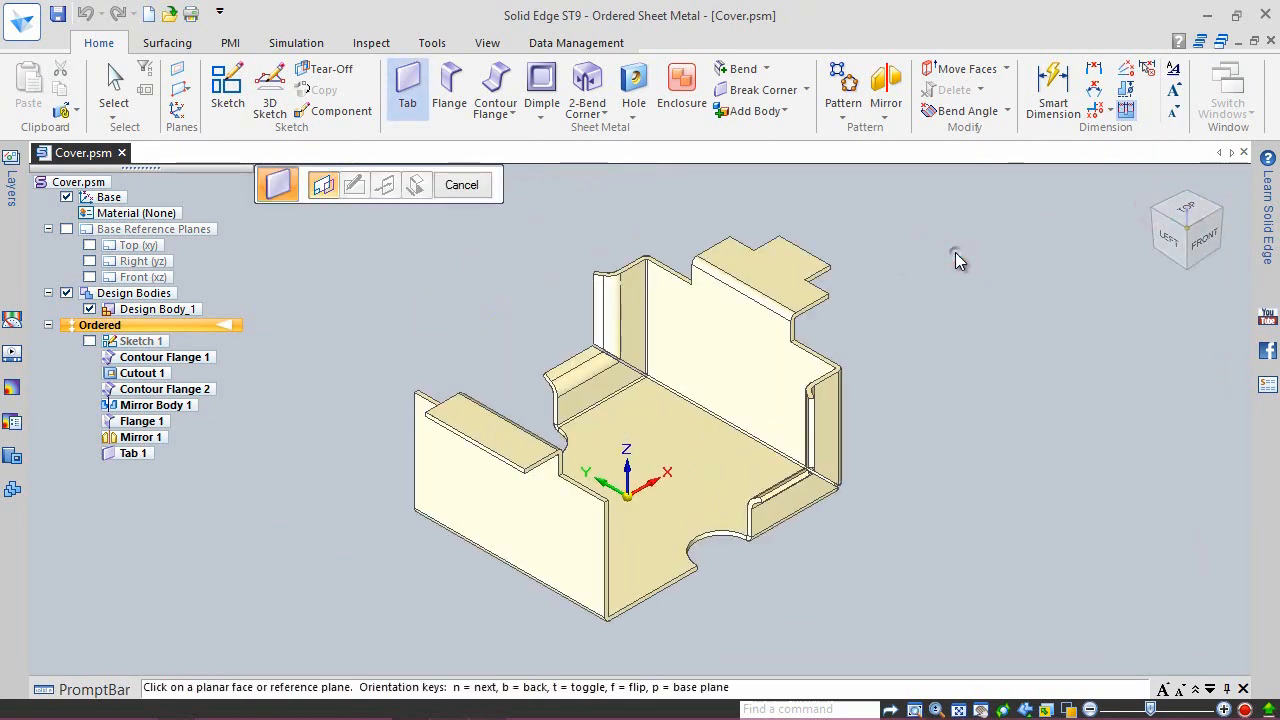
{"action": "right_click_drag", "start_coordinate": [955, 252], "coordinate": [924, 222]}
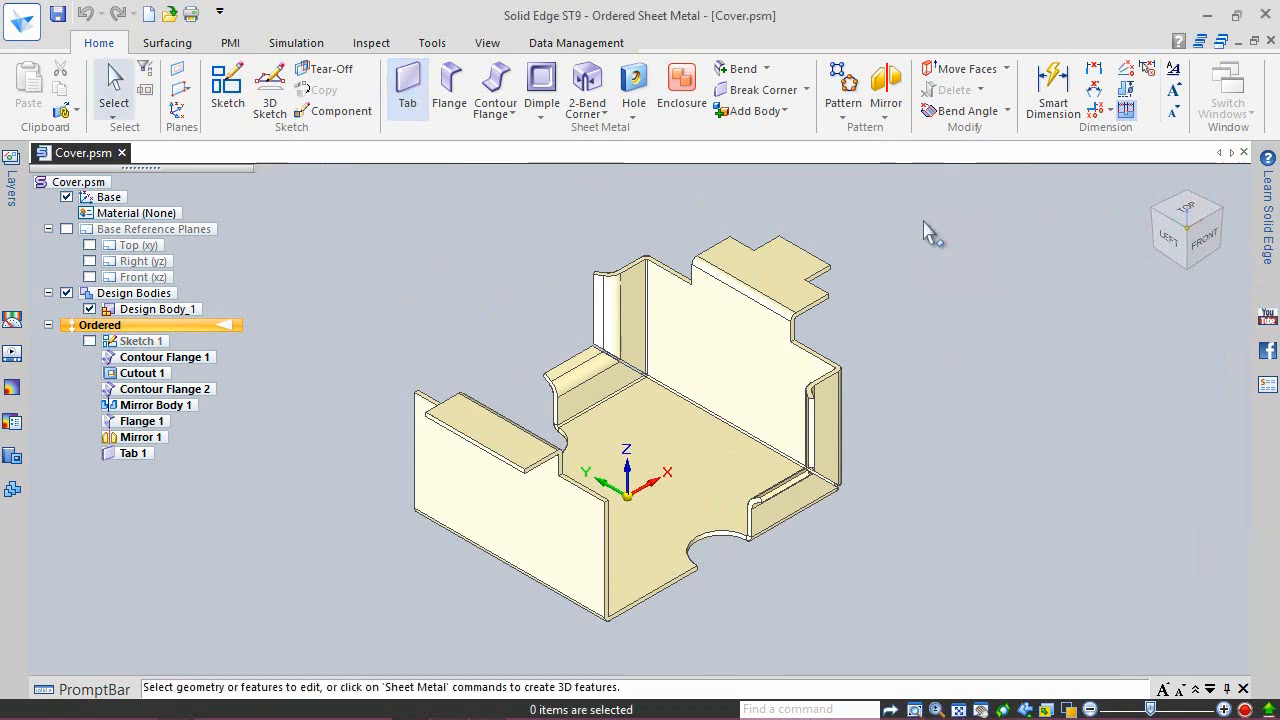
{"action": "left_click", "coordinate": [57, 15]}
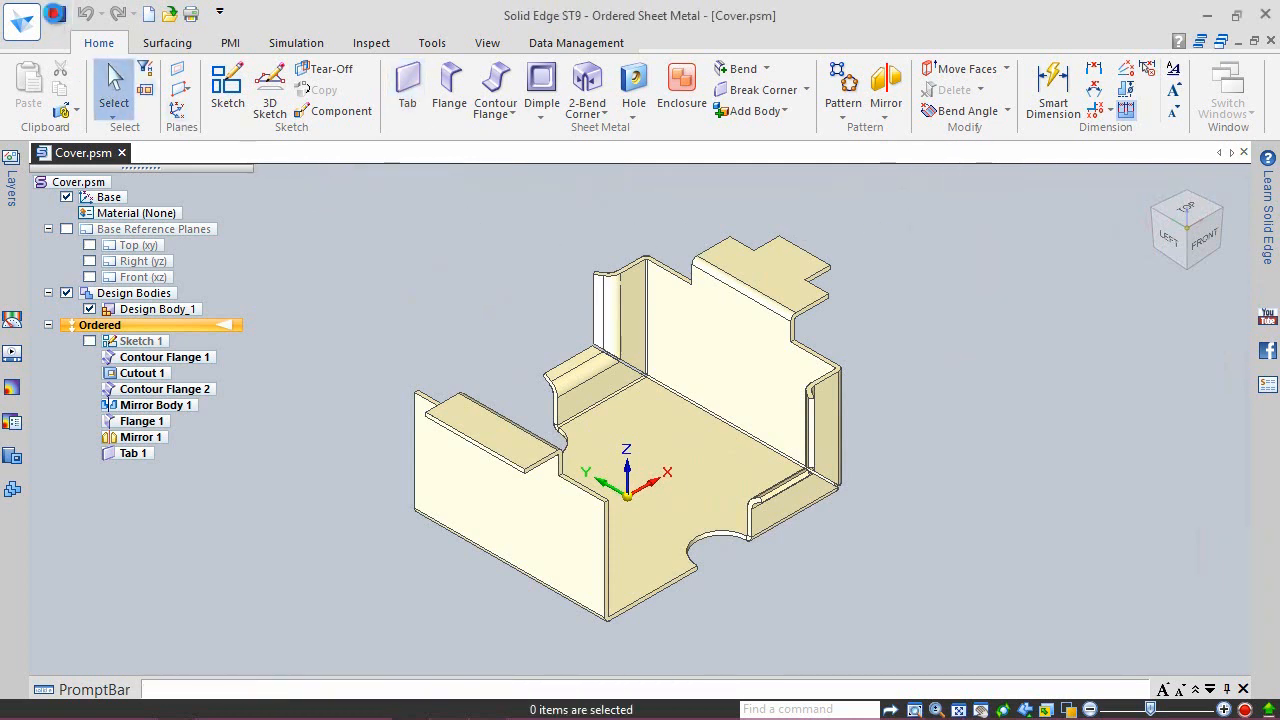
{"action": "left_click", "coordinate": [880, 280]}
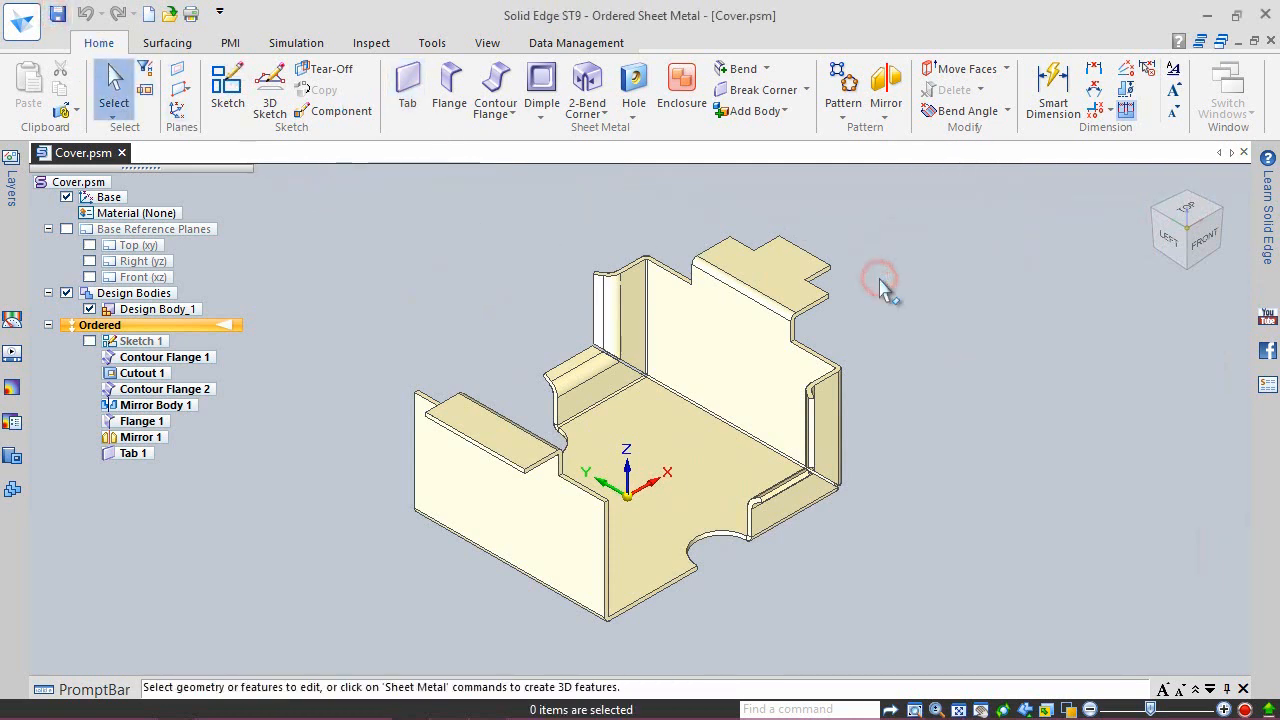
{"action": "left_click", "coordinate": [916, 267]}
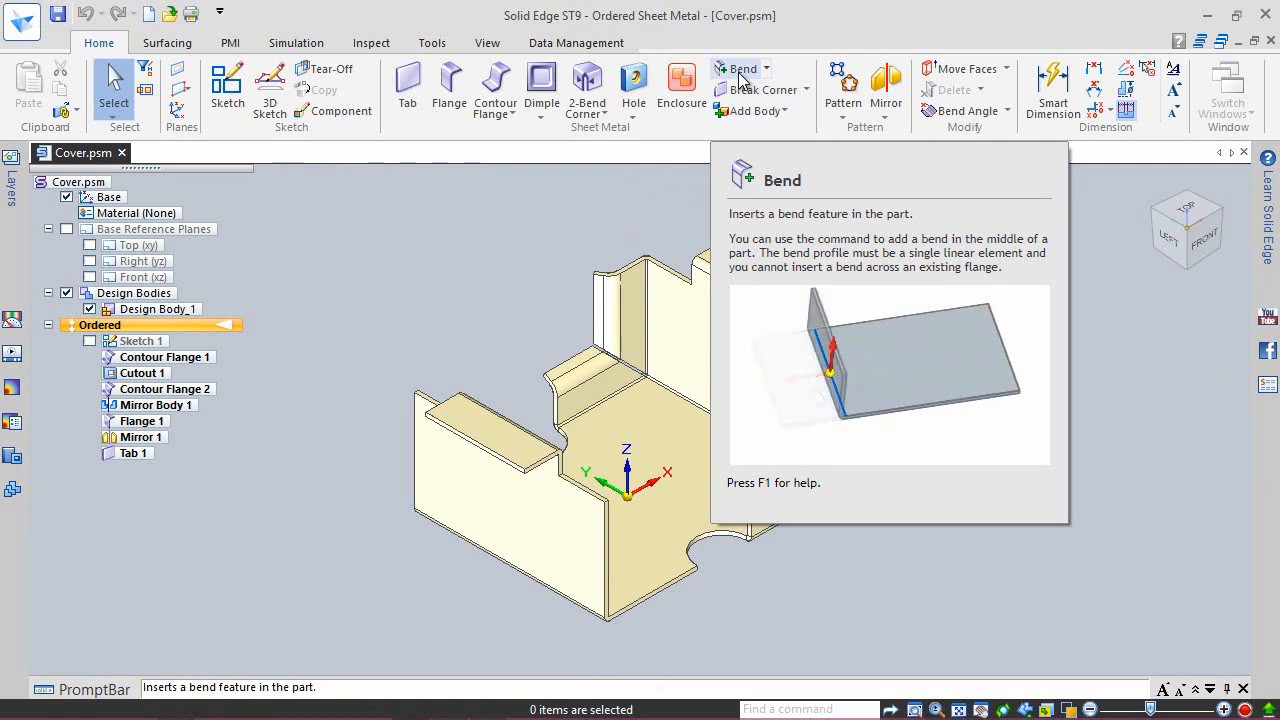
Step: Start a Bend on the top face of the tab and sketch a straight bend line across the tab's full width
{"action": "left_click", "coordinate": [741, 72]}
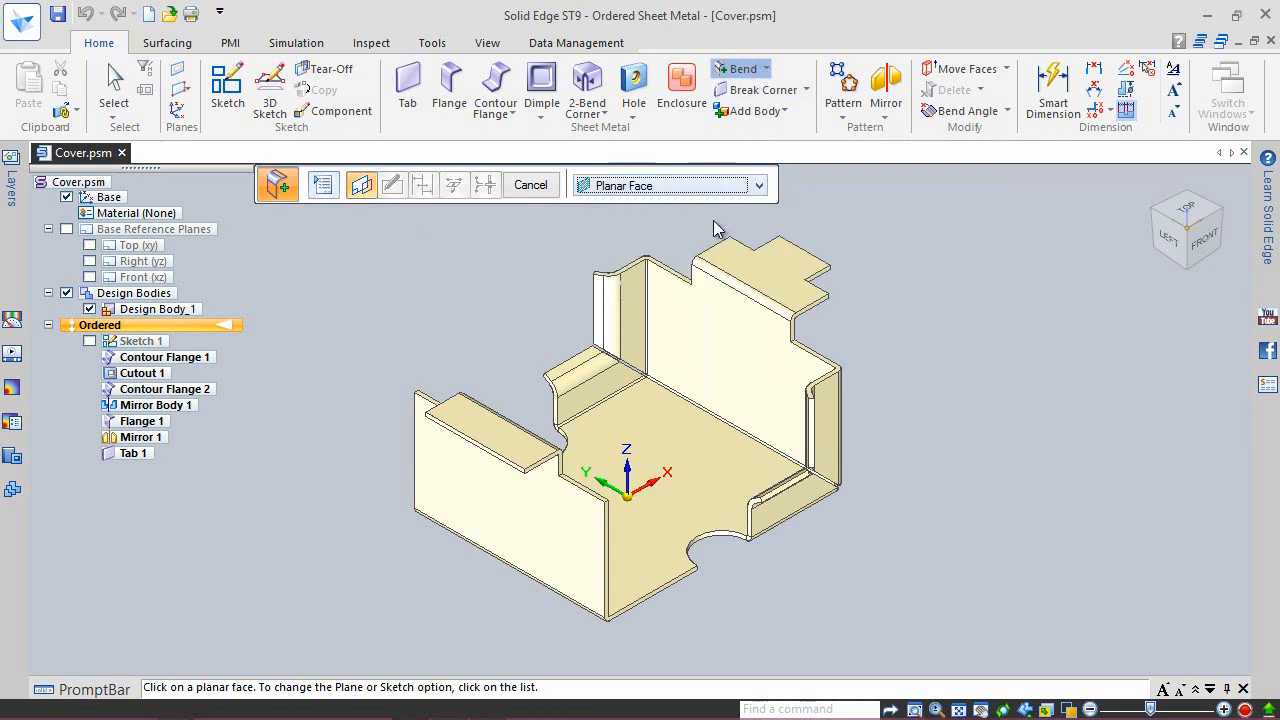
{"action": "left_click", "coordinate": [755, 265]}
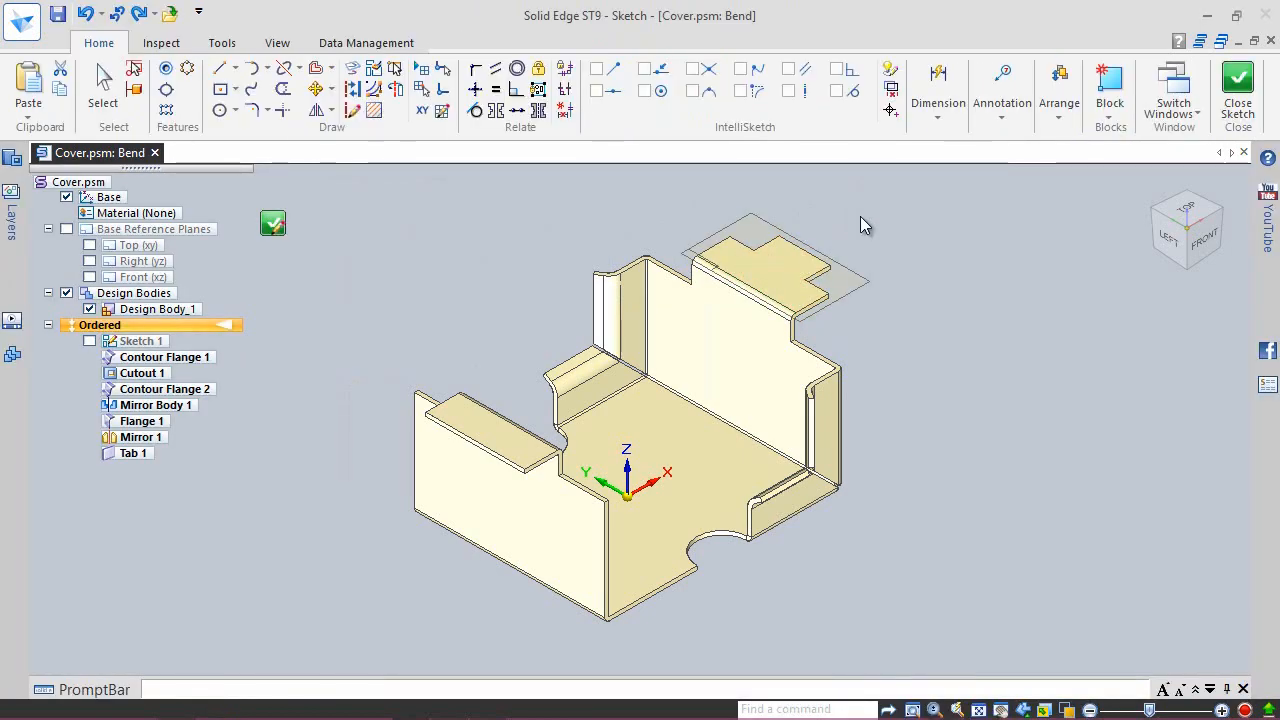
{"action": "scroll", "coordinate": [829, 263], "scroll_direction": "up", "scroll_amount": 4}
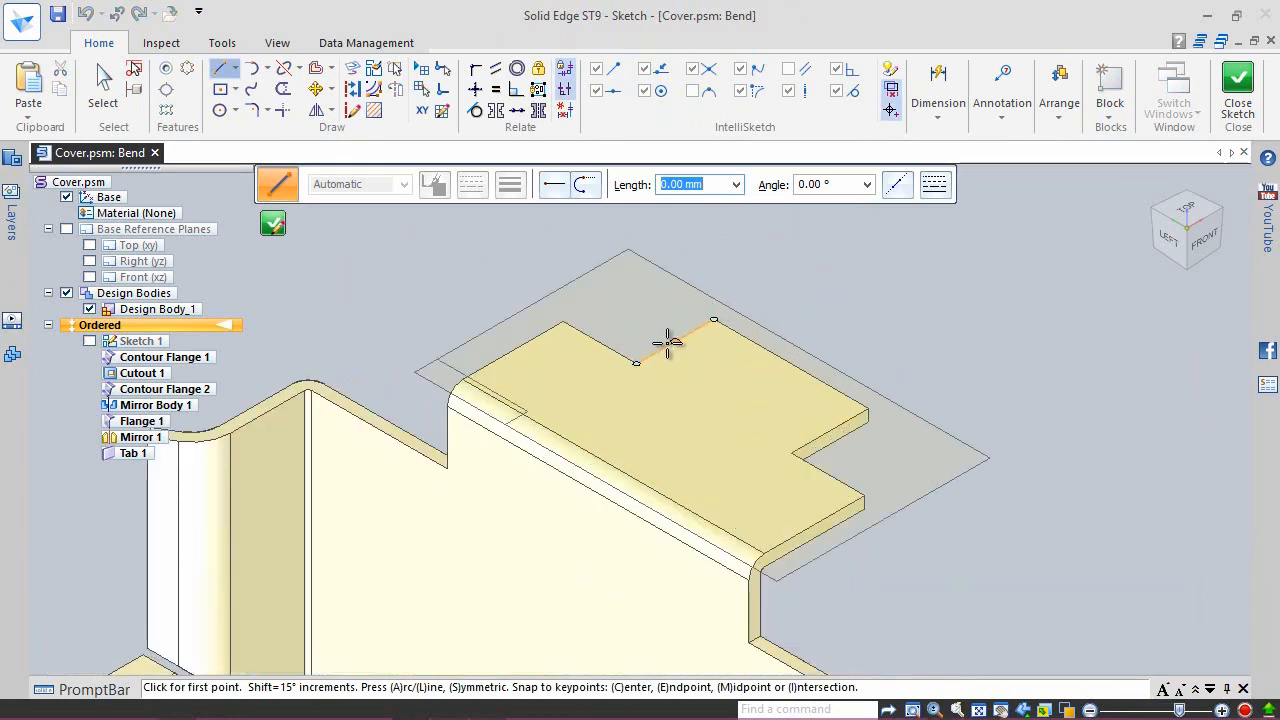
{"action": "left_click", "coordinate": [658, 352]}
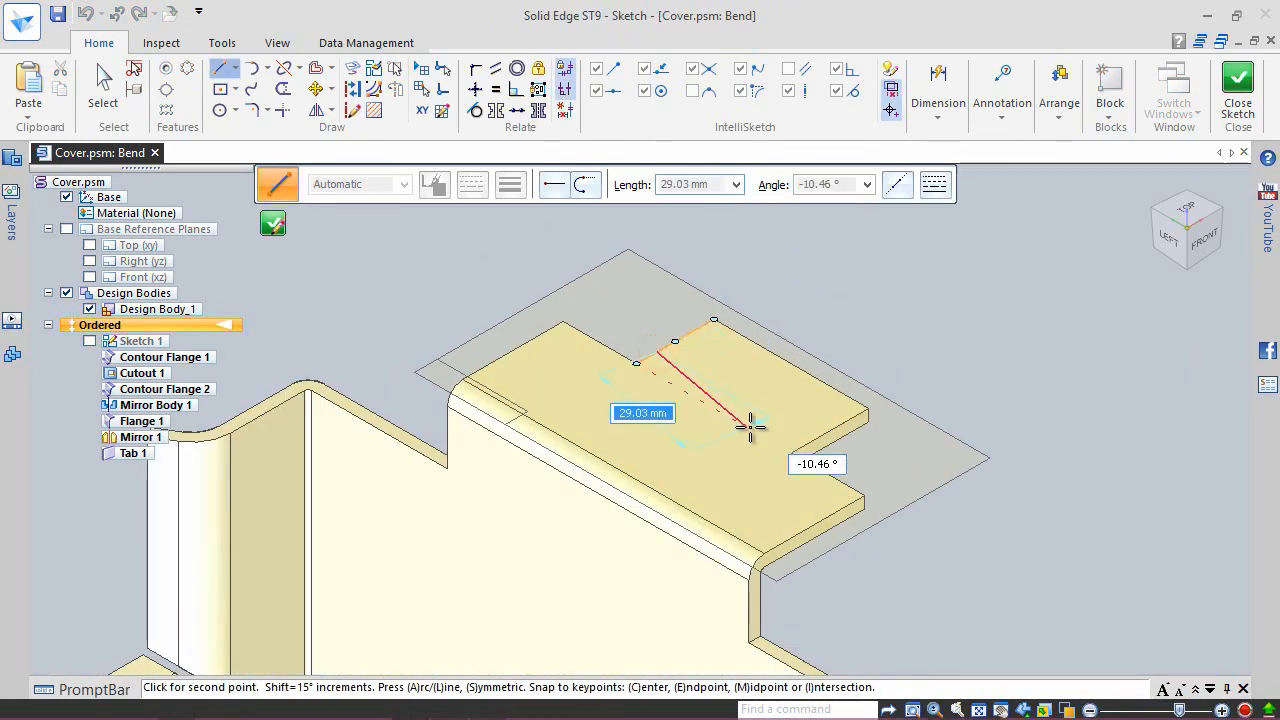
{"action": "left_click", "coordinate": [811, 440]}
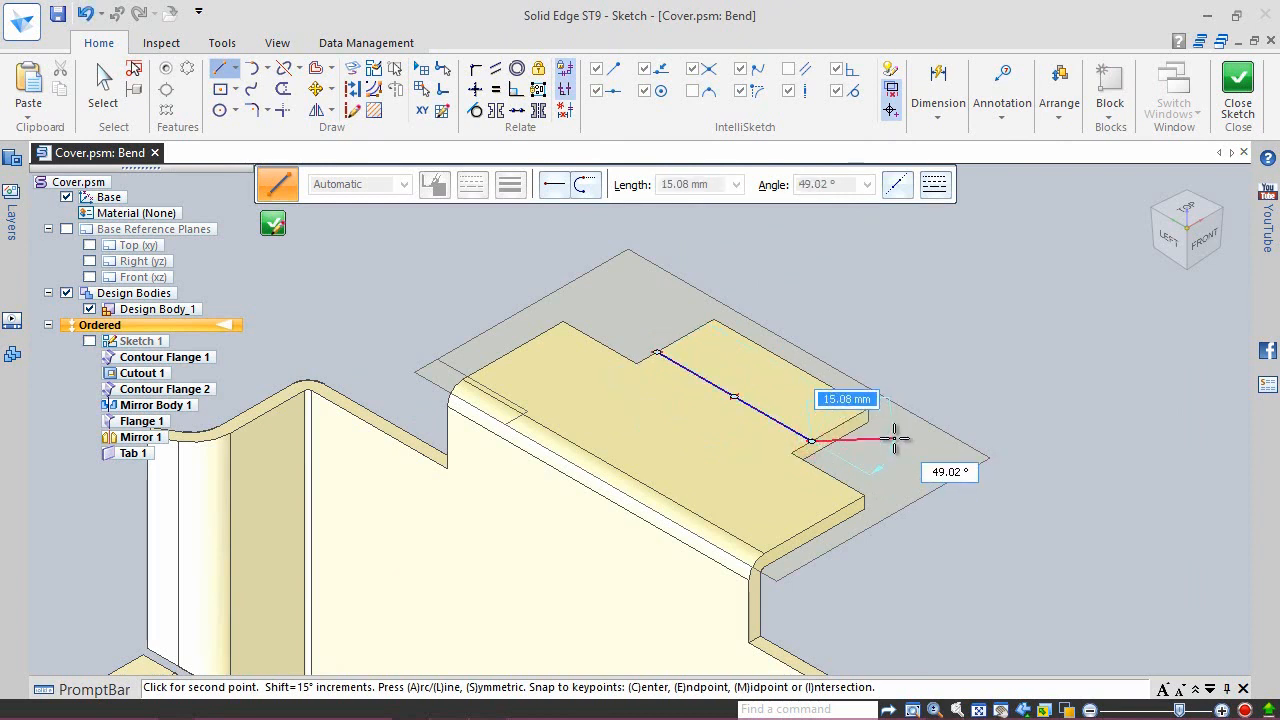
{"action": "right_click", "coordinate": [895, 437]}
Step: Dimension the bend line's distance from the flange's outer edge at the tab's base and set it to 9 mm
{"action": "right_click", "coordinate": [895, 437]}
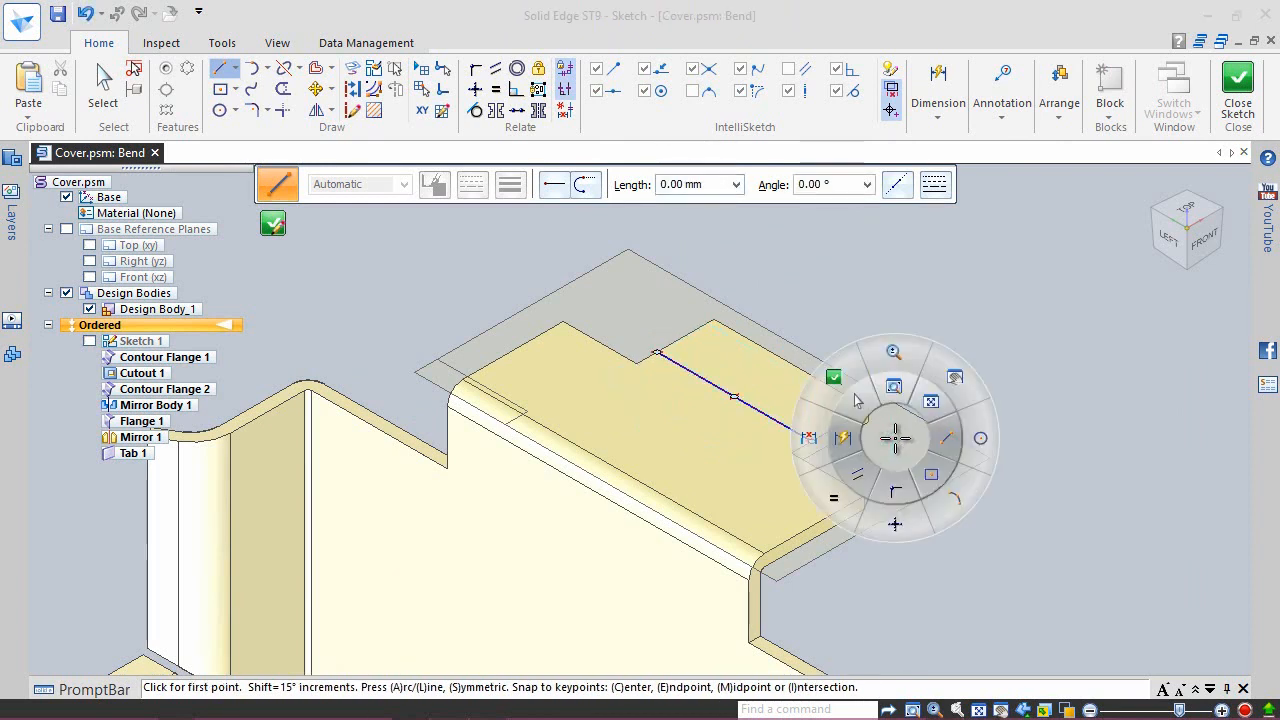
{"action": "left_click", "coordinate": [843, 437]}
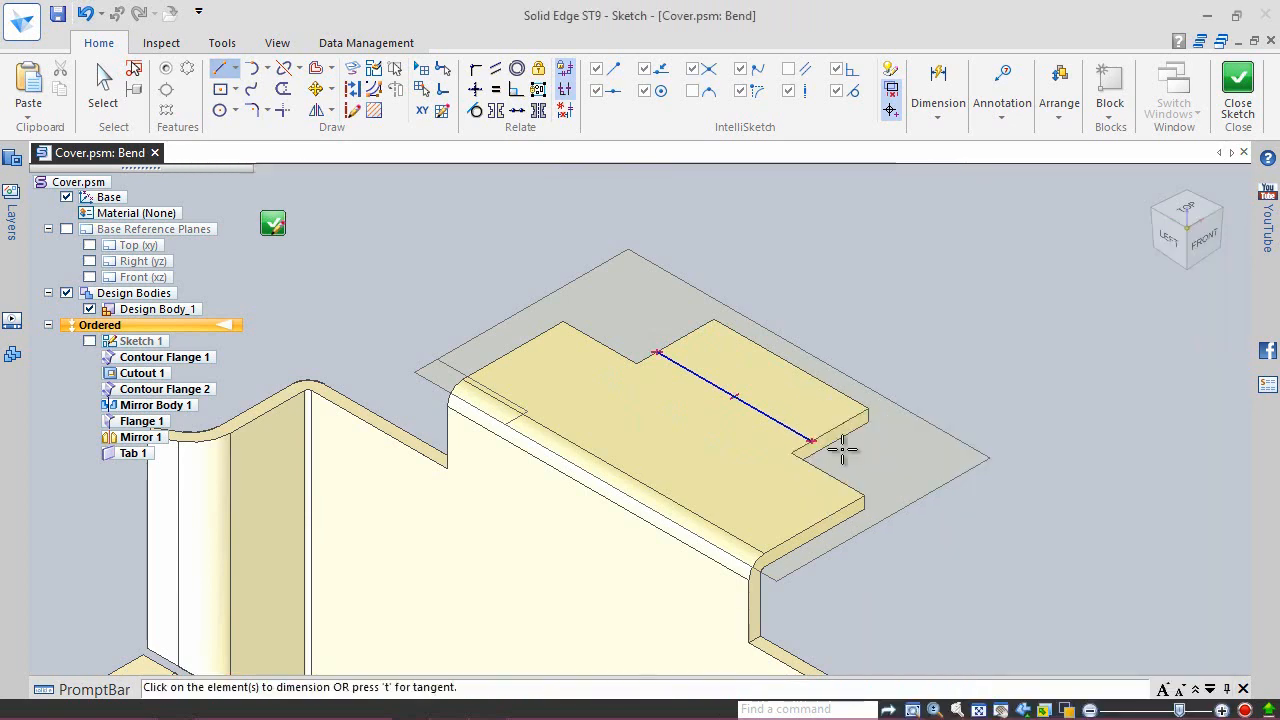
{"action": "scroll", "coordinate": [836, 447], "scroll_direction": "up", "scroll_amount": 3}
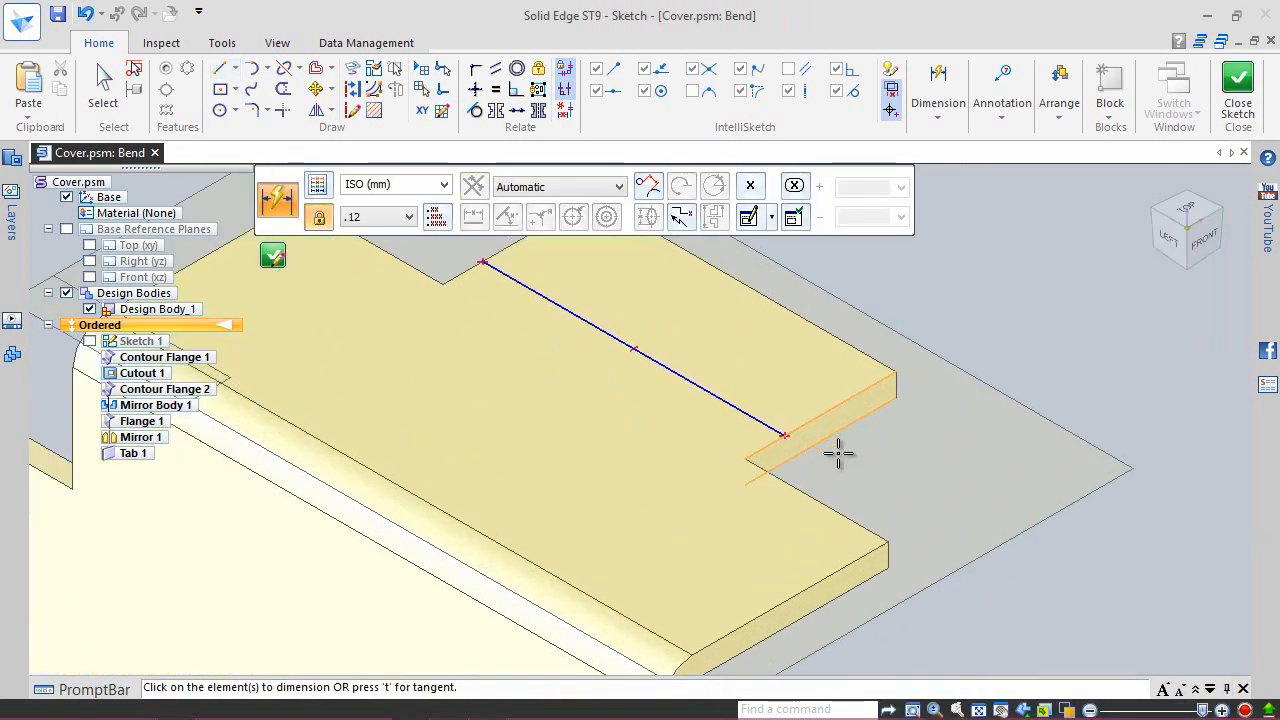
{"action": "left_click", "coordinate": [821, 501]}
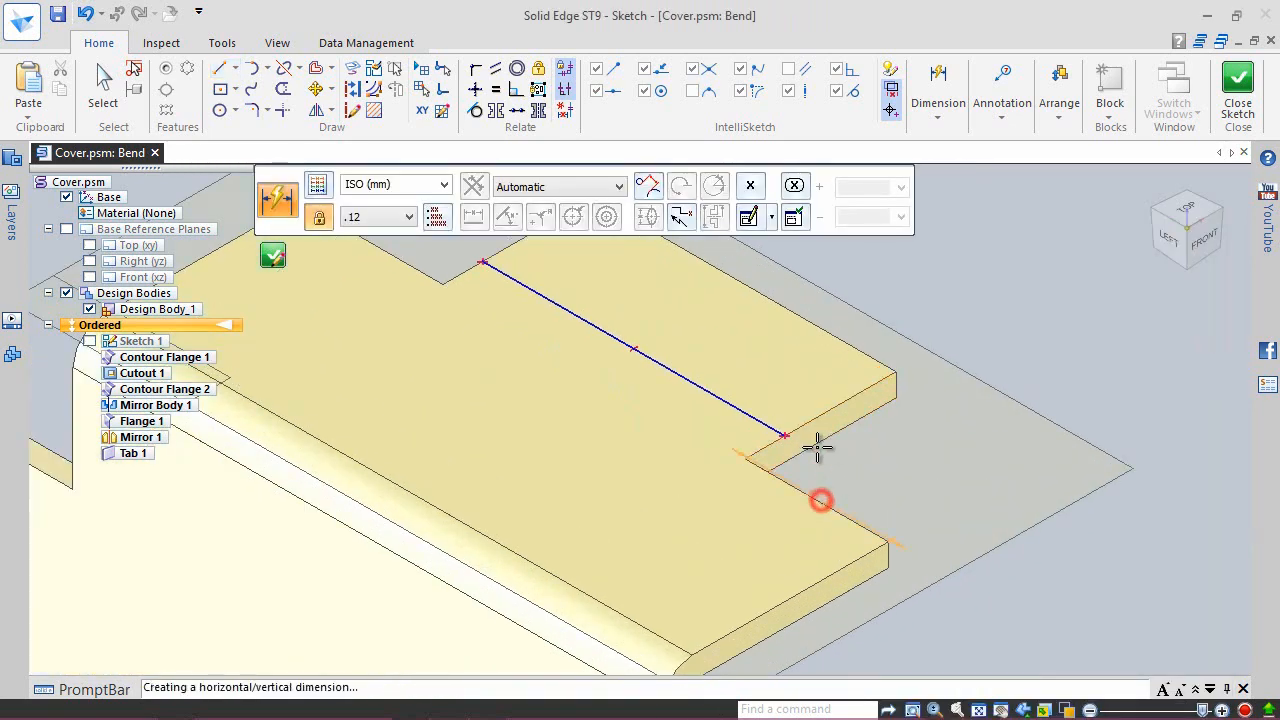
{"action": "left_click", "coordinate": [768, 425]}
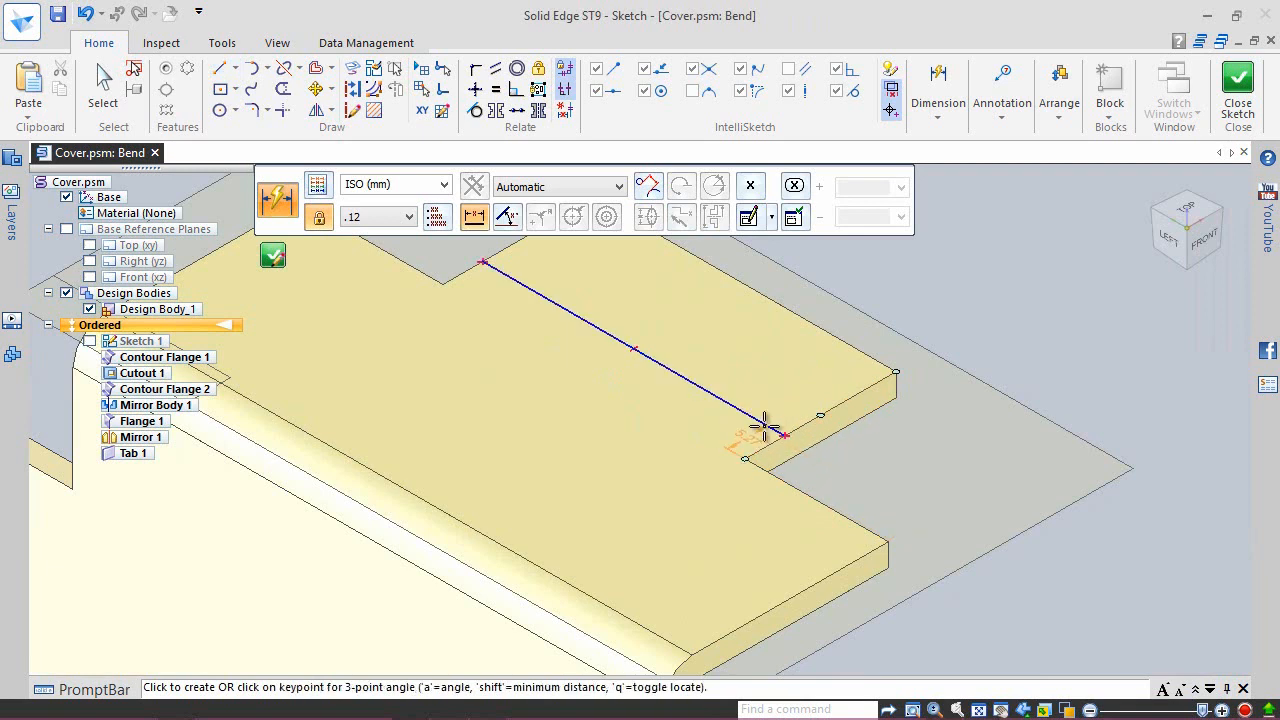
{"action": "left_click", "coordinate": [709, 423]}
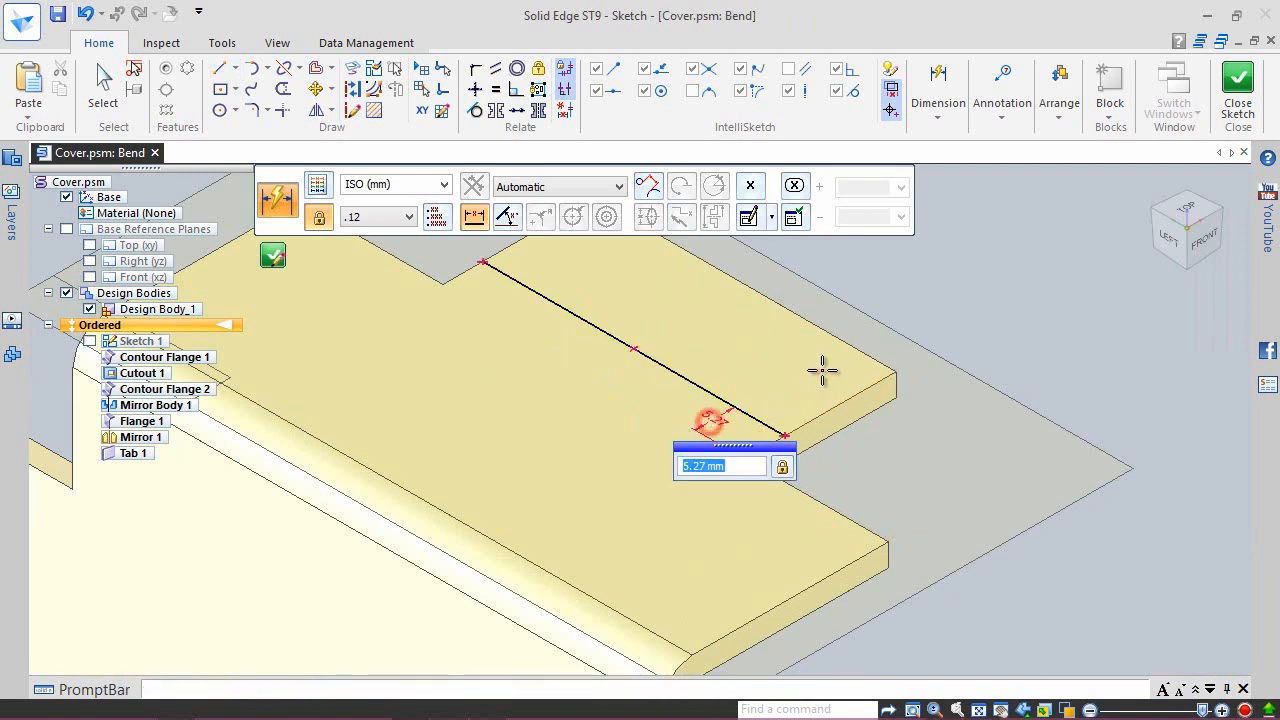
{"action": "type", "text": "9"}
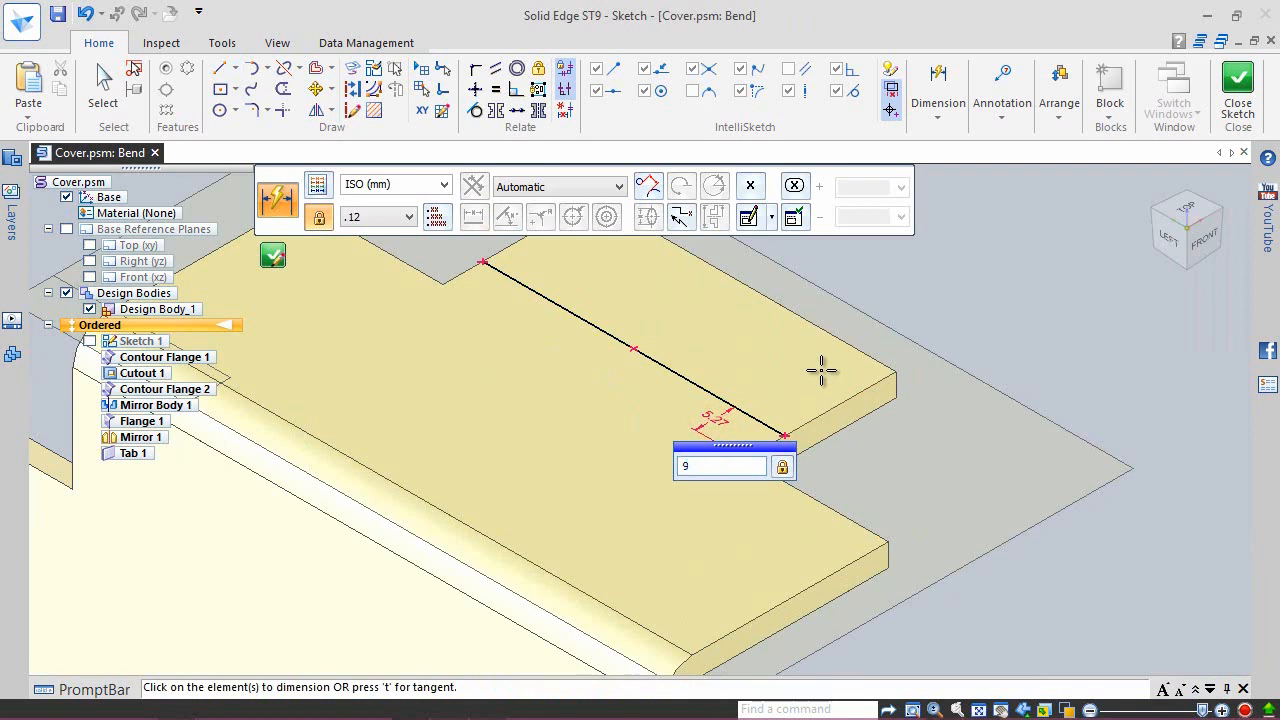
{"action": "key", "text": "Return"}
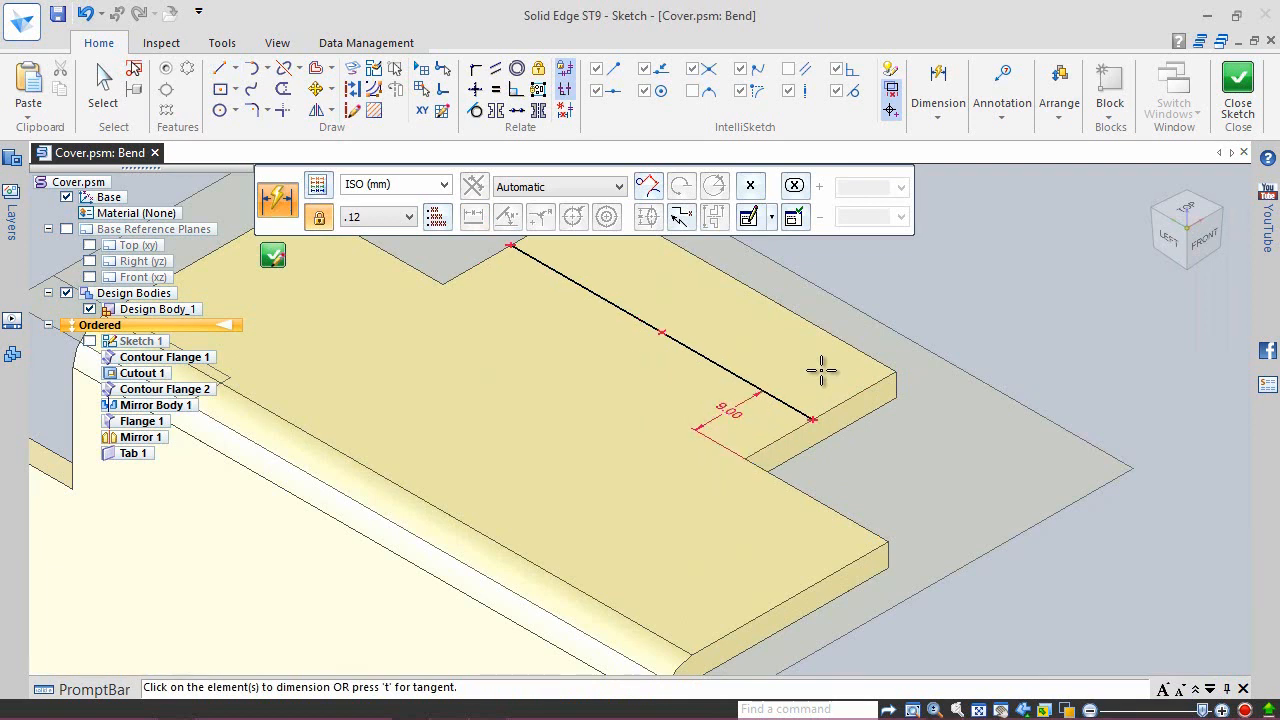
Step: Close the bend line sketch and finish a 90° bend with 1 mm radius, located outward from the line, folding the tab's outer side upward
{"action": "right_click", "coordinate": [1001, 289]}
{"action": "left_click", "coordinate": [942, 233]}
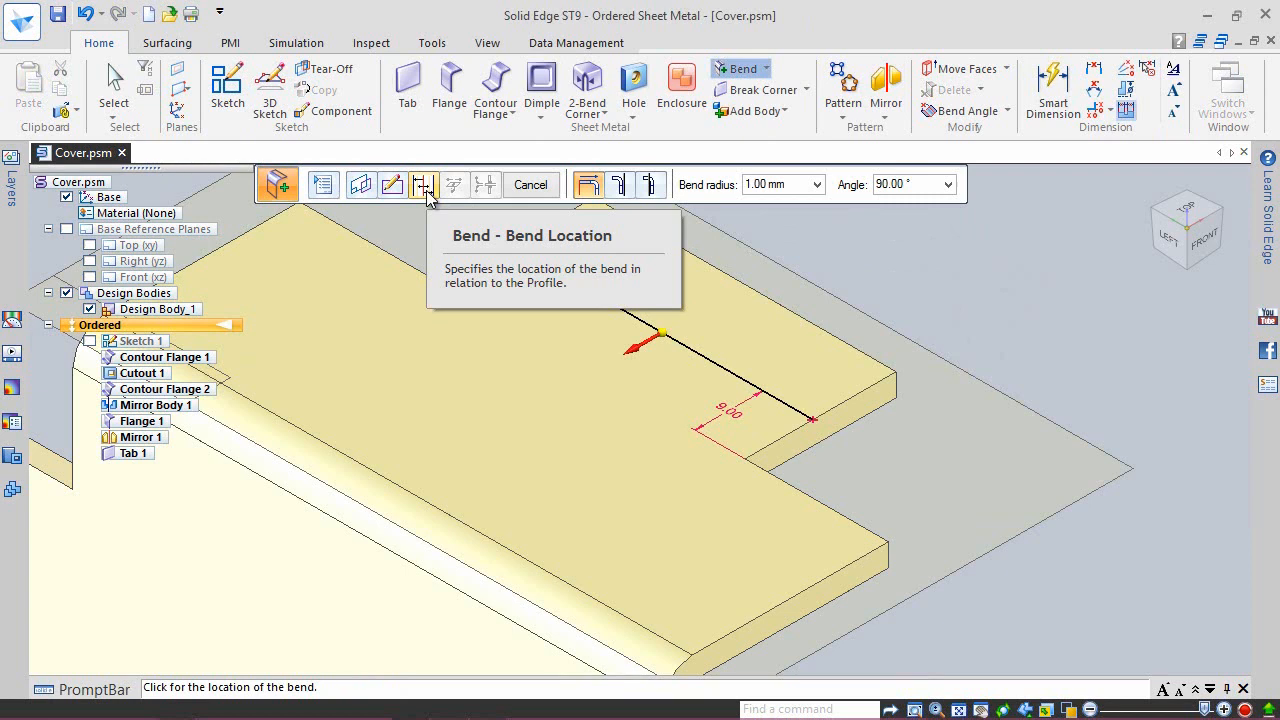
{"action": "left_click", "coordinate": [590, 188]}
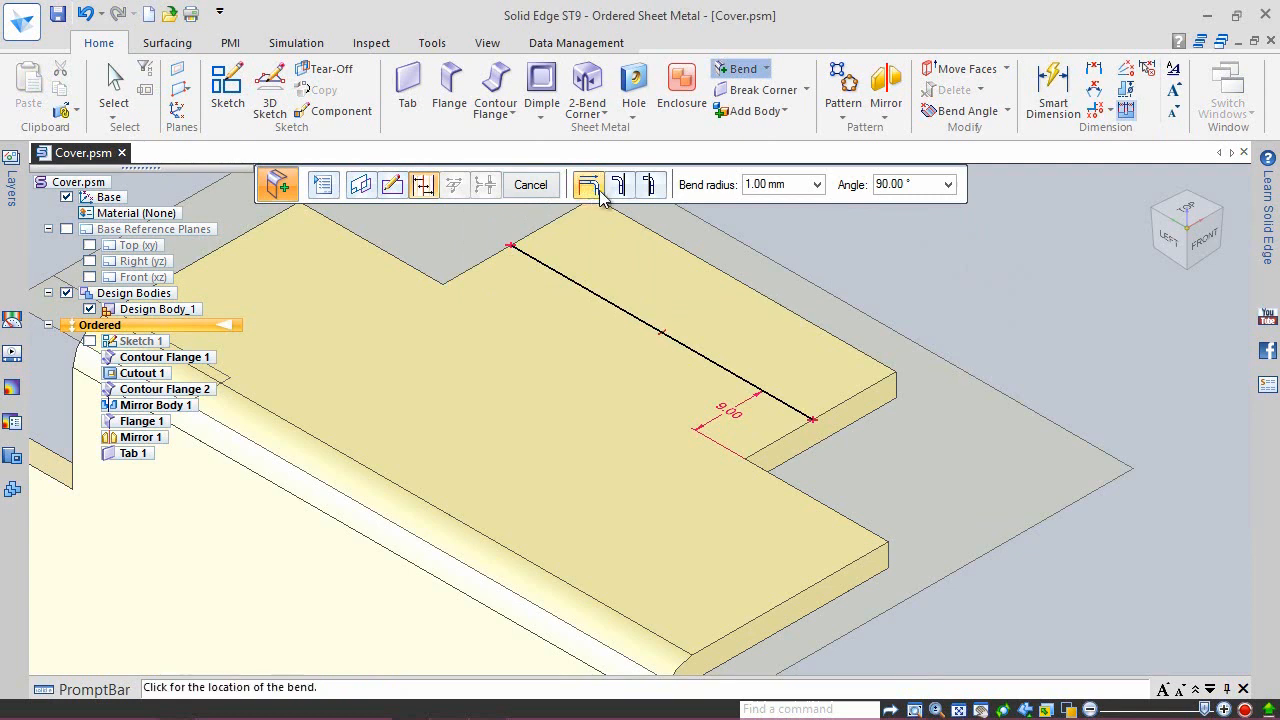
{"action": "left_click", "coordinate": [825, 238]}
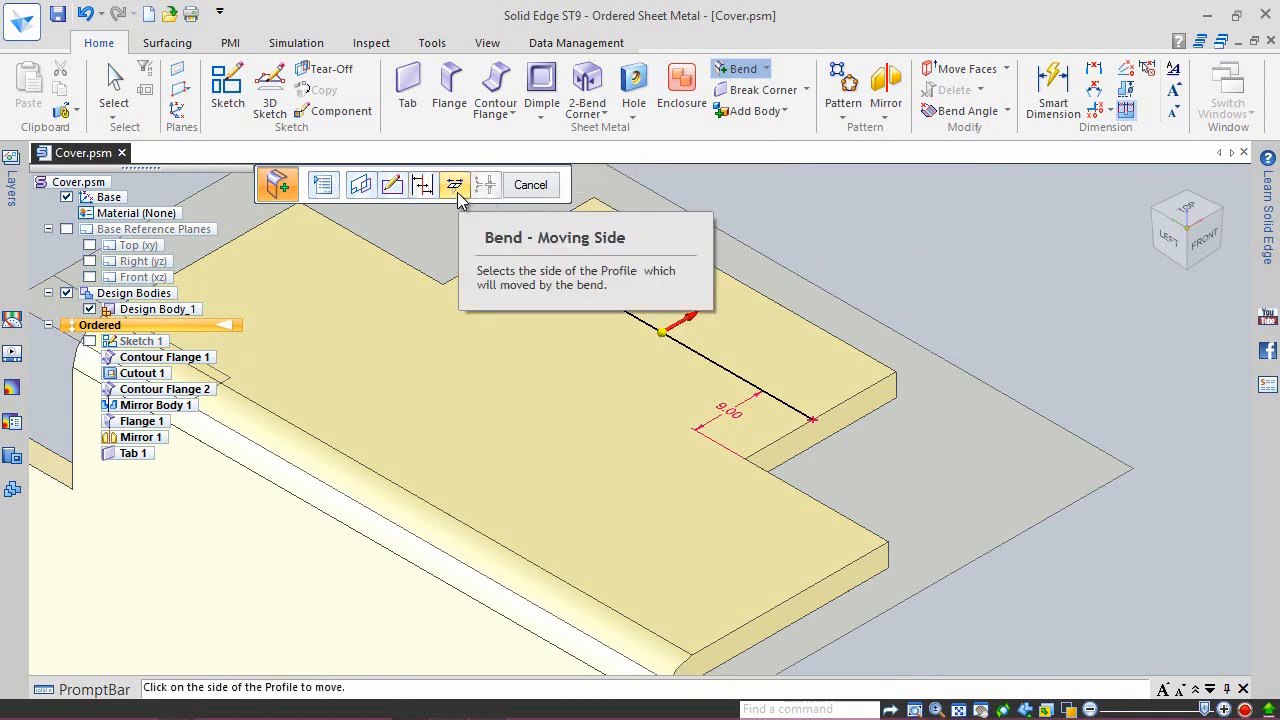
{"action": "left_click", "coordinate": [729, 230]}
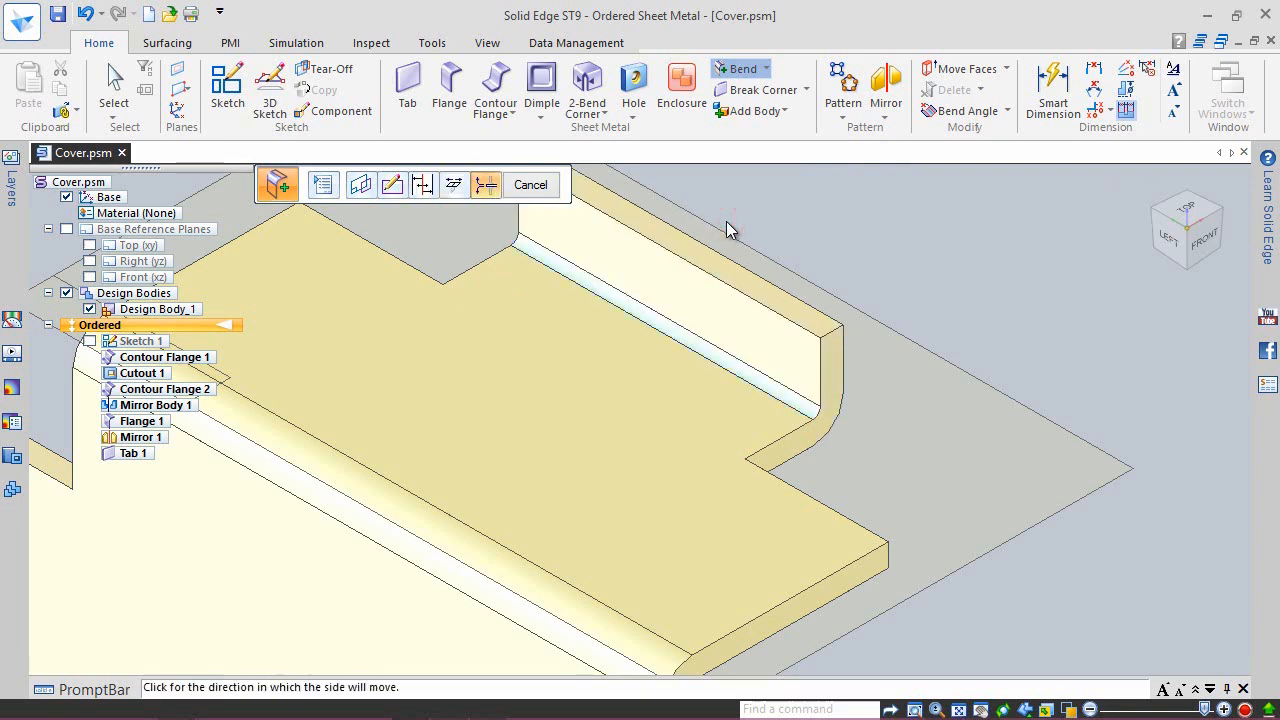
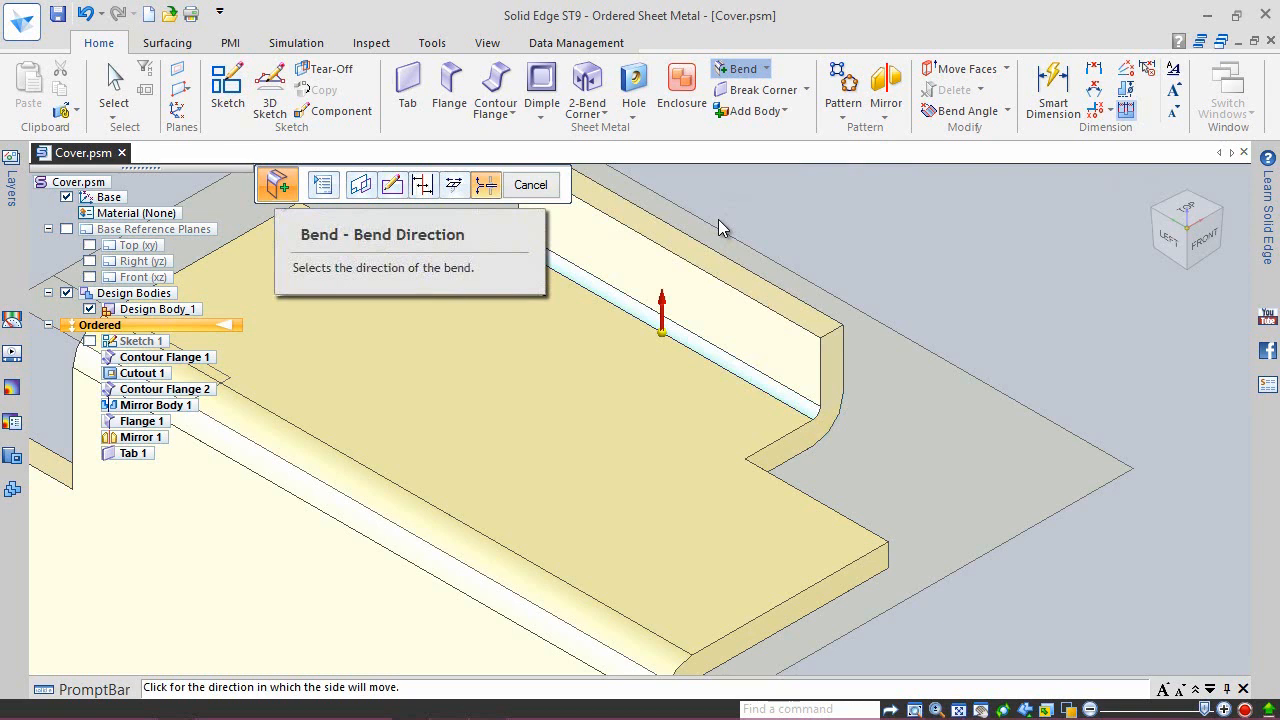
{"action": "left_click", "coordinate": [718, 219]}
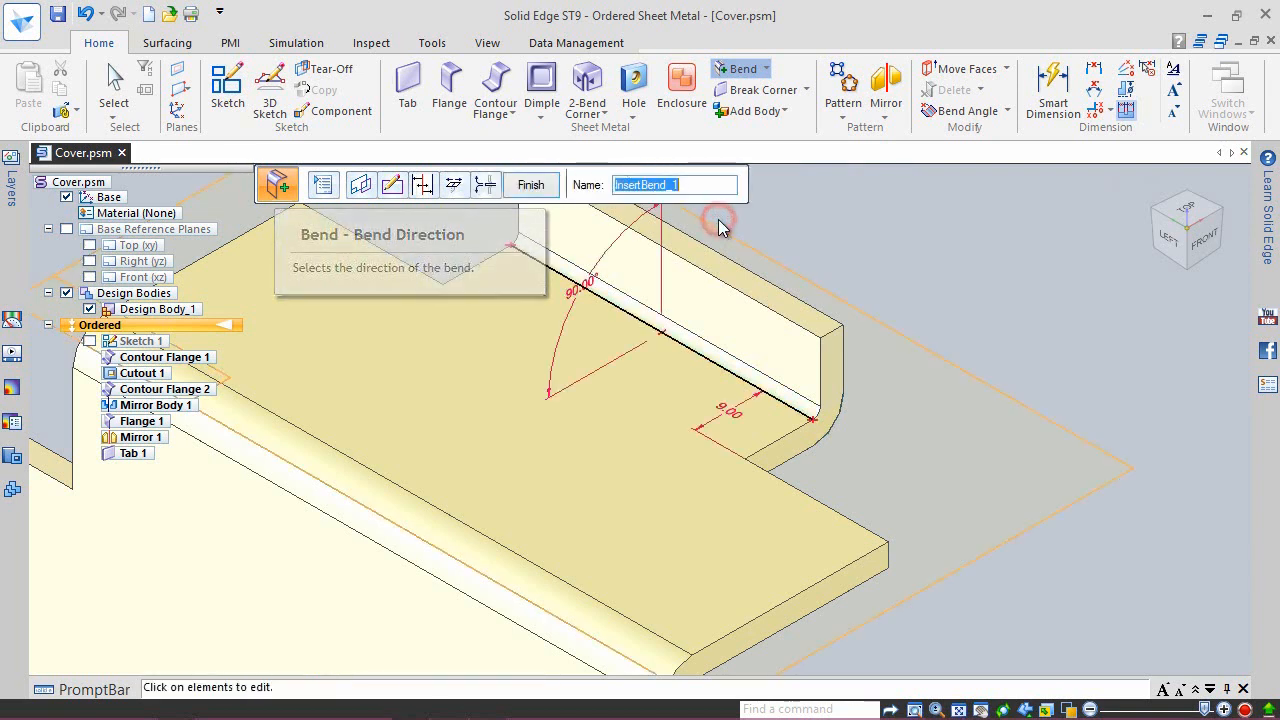
{"action": "left_click", "coordinate": [532, 186]}
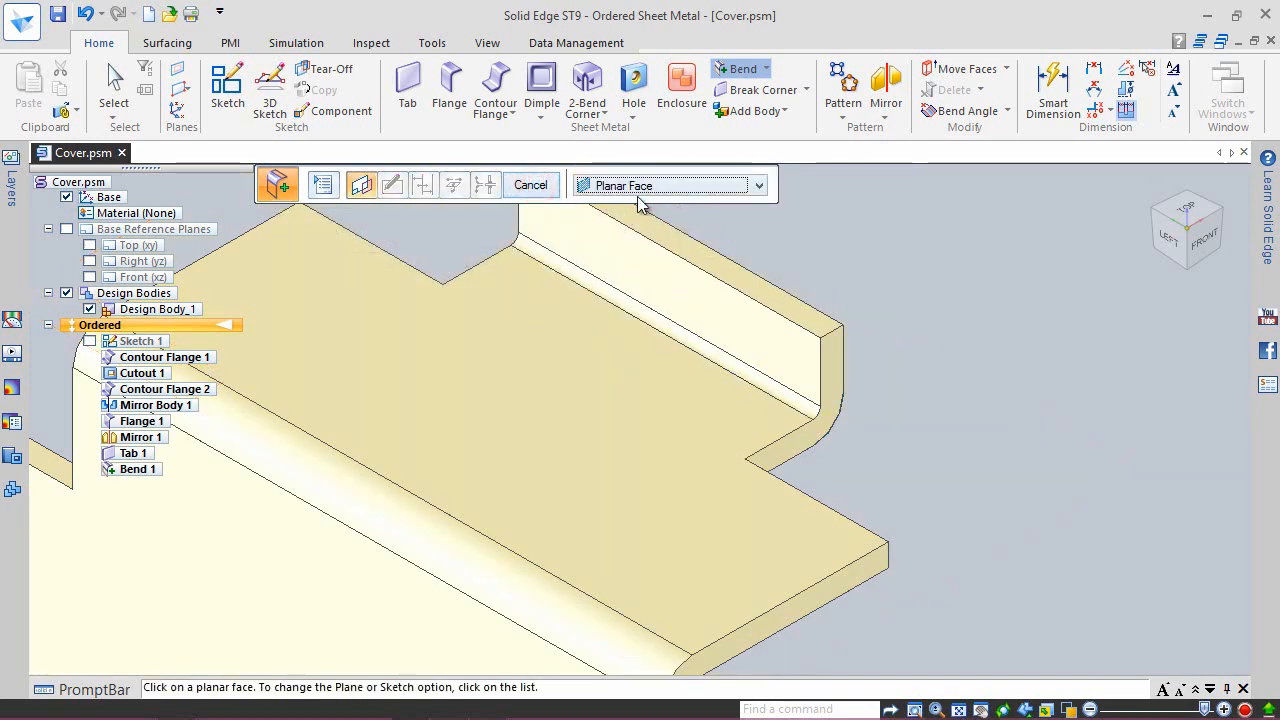
Step: Save an isometric view showing the top, back and left sides as a named view called Custom
{"action": "left_click", "coordinate": [532, 186]}
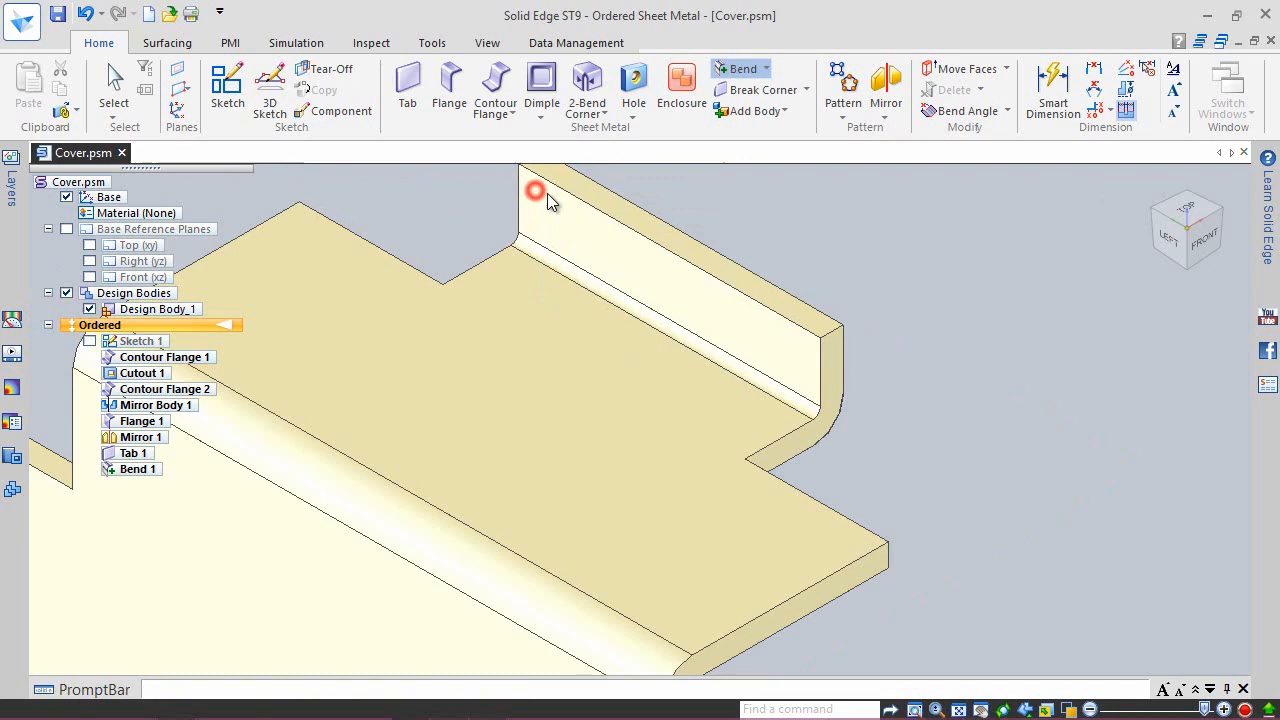
{"action": "right_click", "coordinate": [933, 274]}
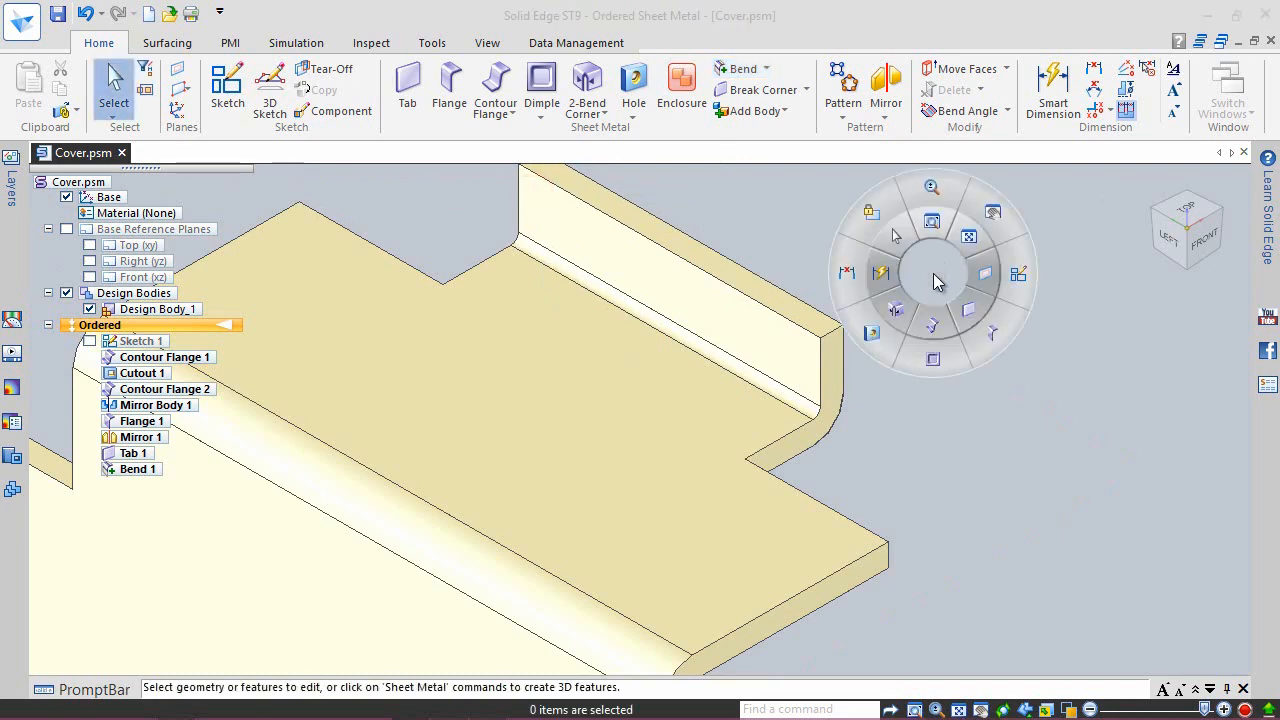
{"action": "left_click", "coordinate": [969, 238]}
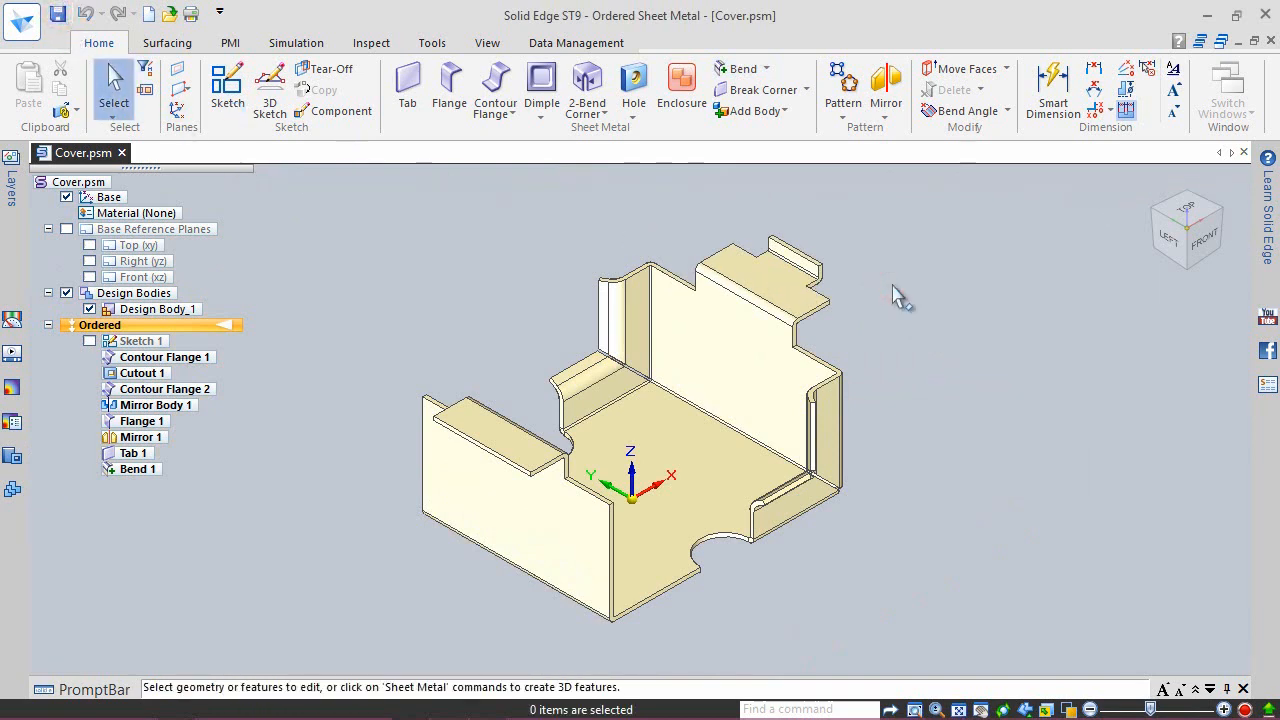
{"action": "left_click", "coordinate": [1160, 224]}
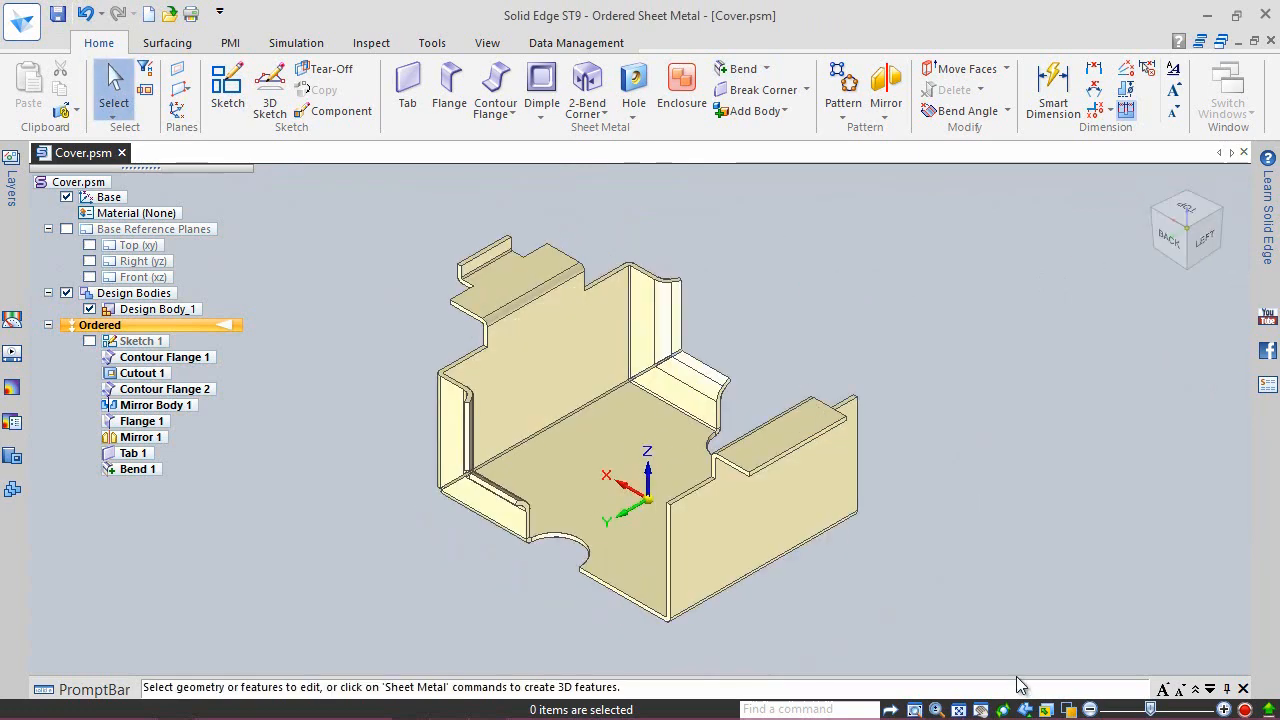
{"action": "left_click", "coordinate": [1046, 710]}
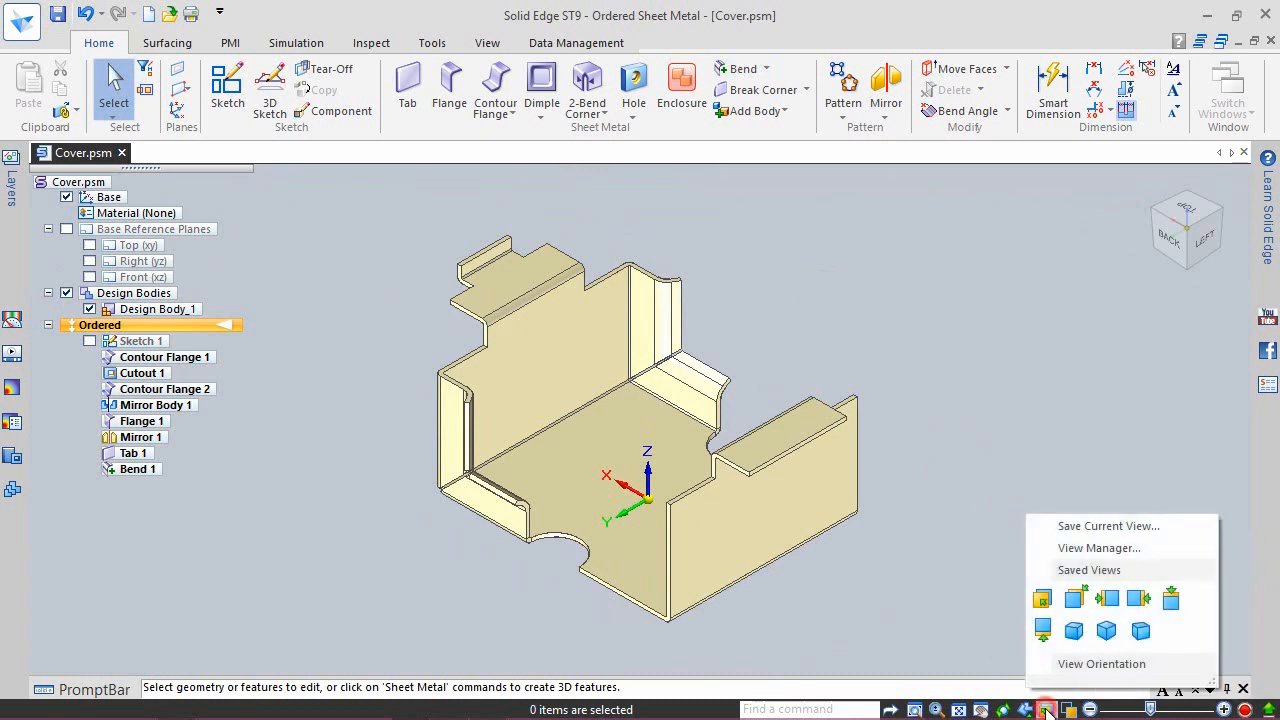
{"action": "left_click", "coordinate": [1096, 531]}
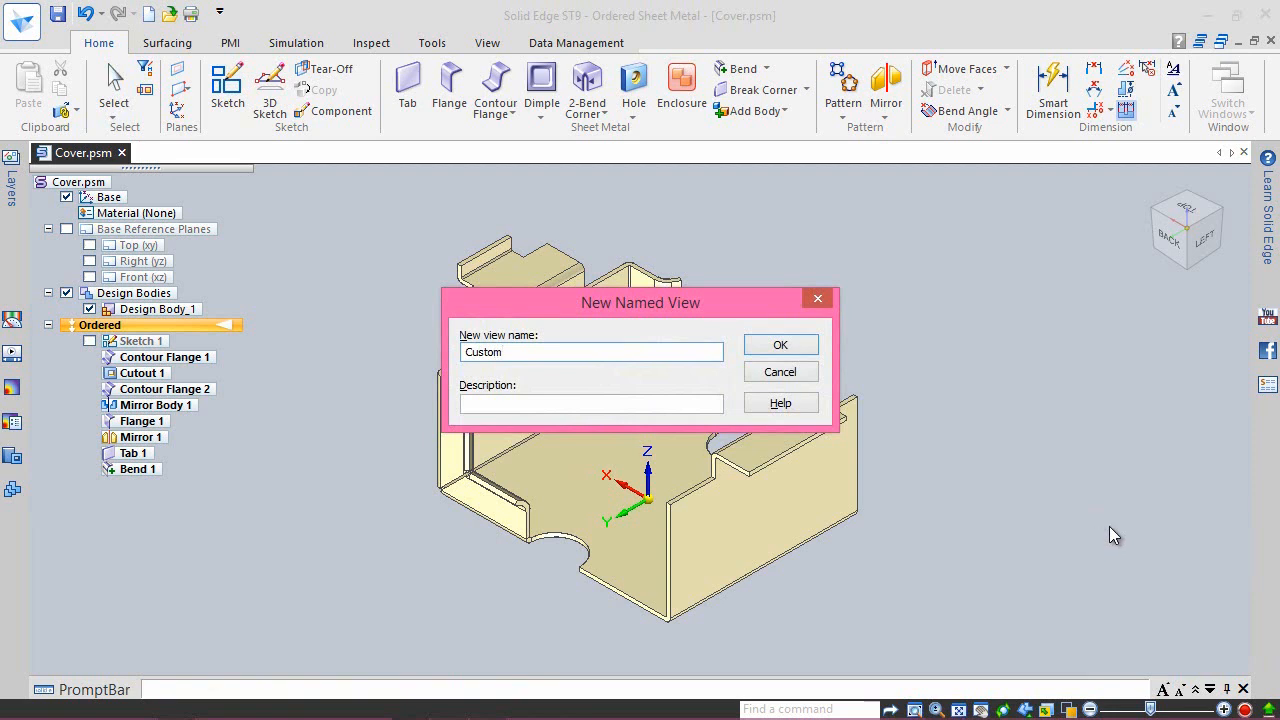
{"action": "left_click", "coordinate": [781, 346]}
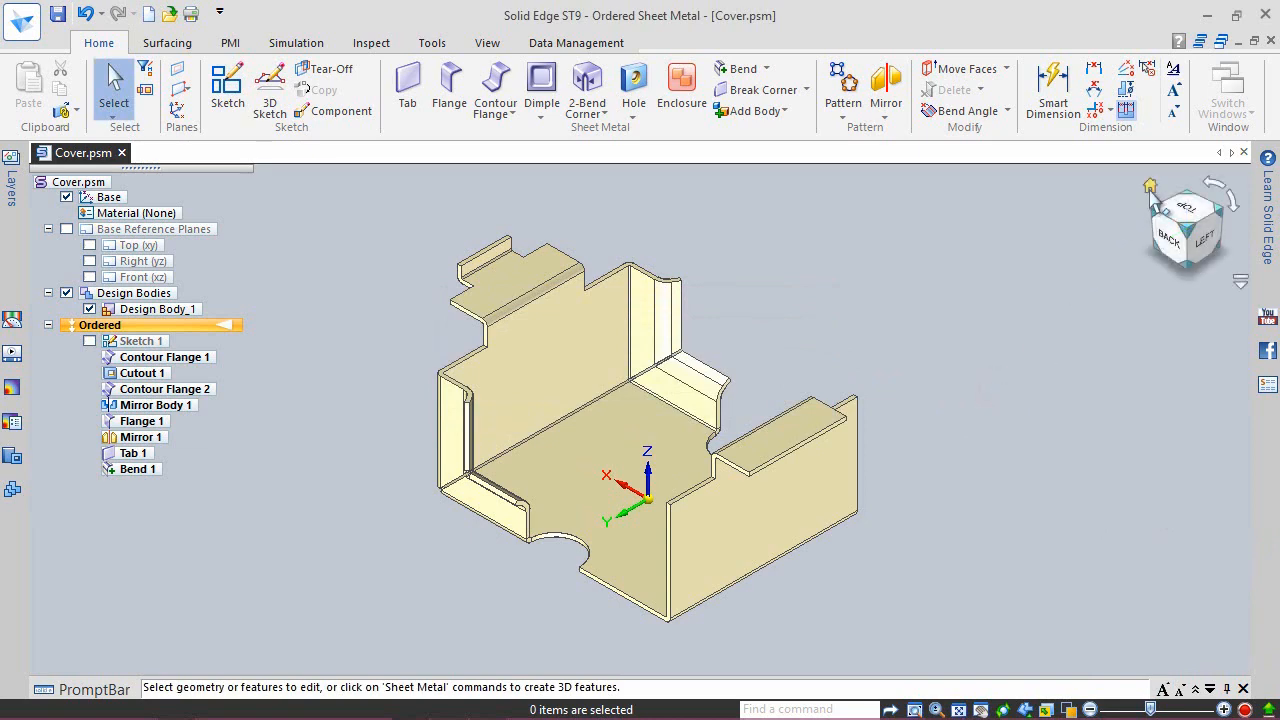
Step: Test the saved view by returning to the home orientation and restoring the Custom view
{"action": "left_click", "coordinate": [1147, 189]}
{"action": "left_click", "coordinate": [1083, 307]}
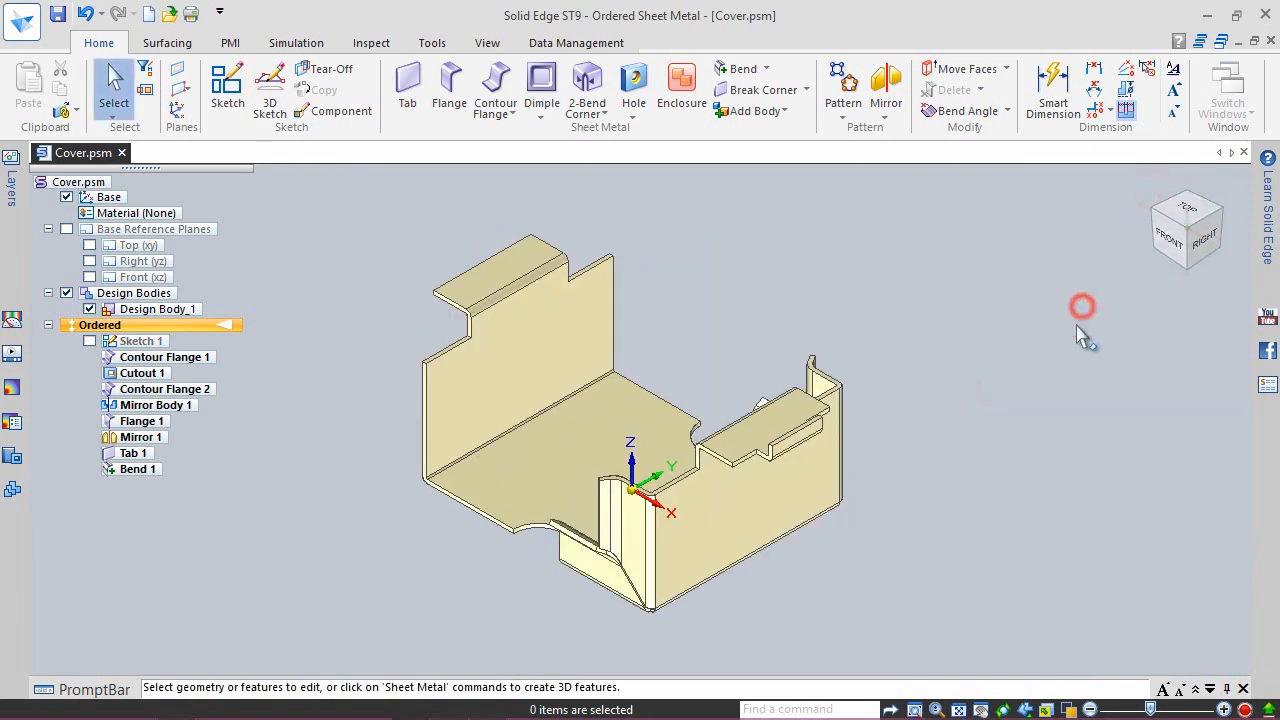
{"action": "left_click", "coordinate": [1046, 709]}
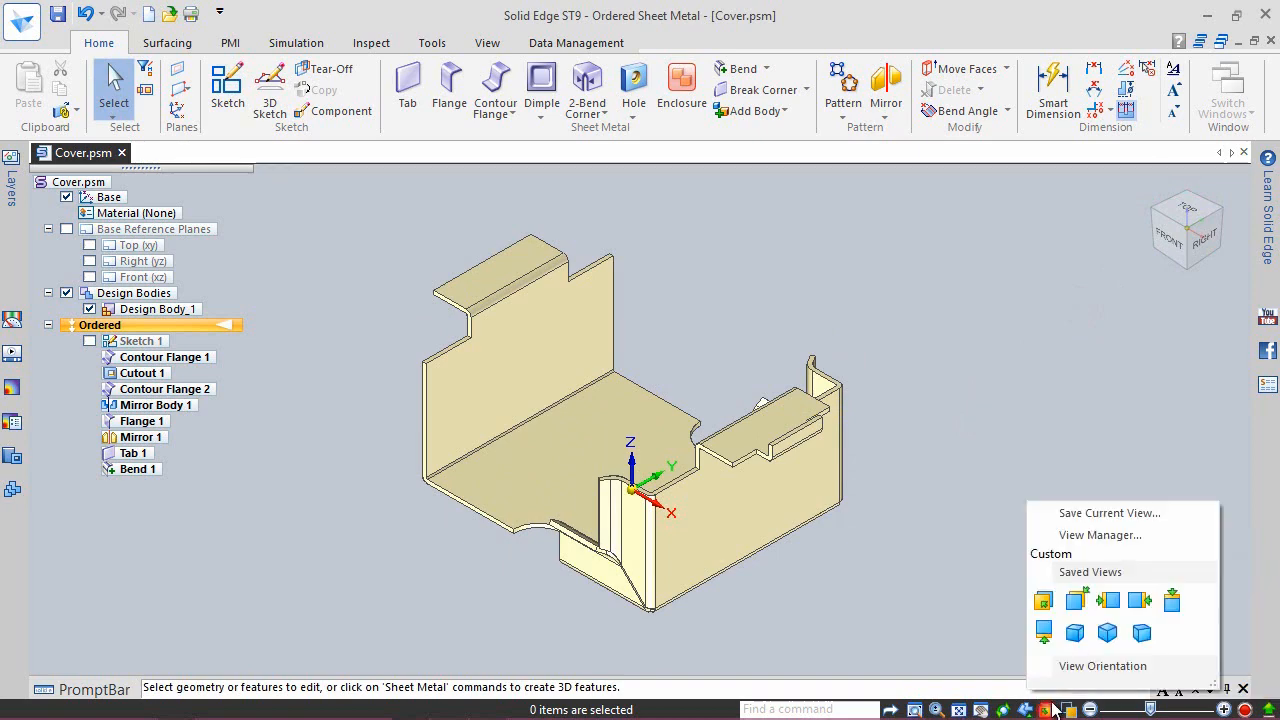
{"action": "left_click", "coordinate": [1060, 559]}
{"action": "left_click", "coordinate": [927, 341]}
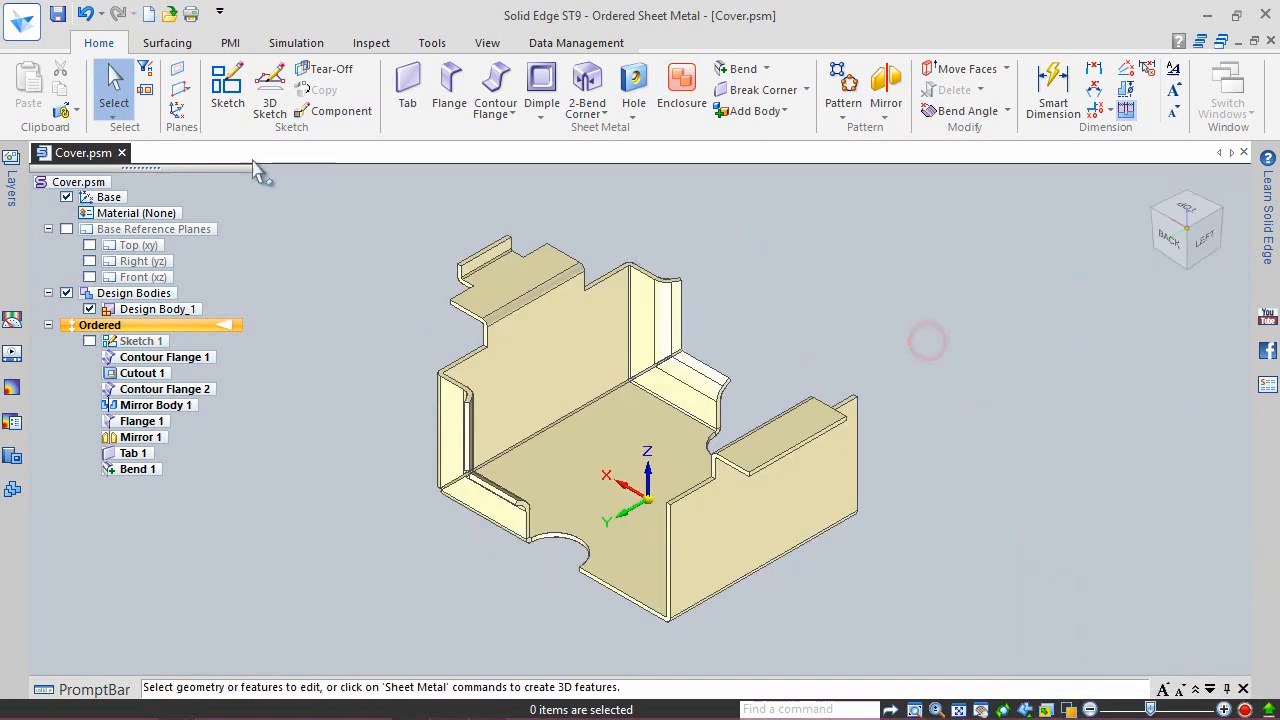
Step: Save the sheet metal part
{"action": "left_click", "coordinate": [58, 15]}
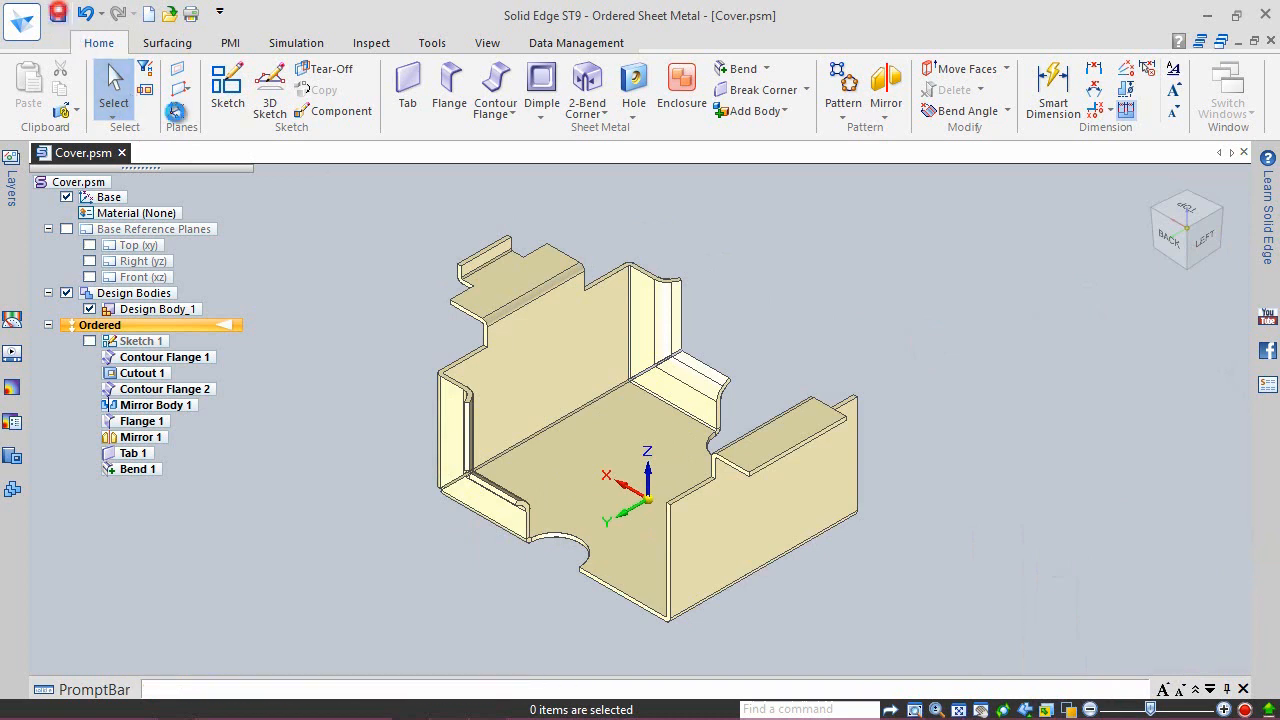
{"action": "left_click", "coordinate": [985, 510]}
{"action": "left_click", "coordinate": [1012, 514]}
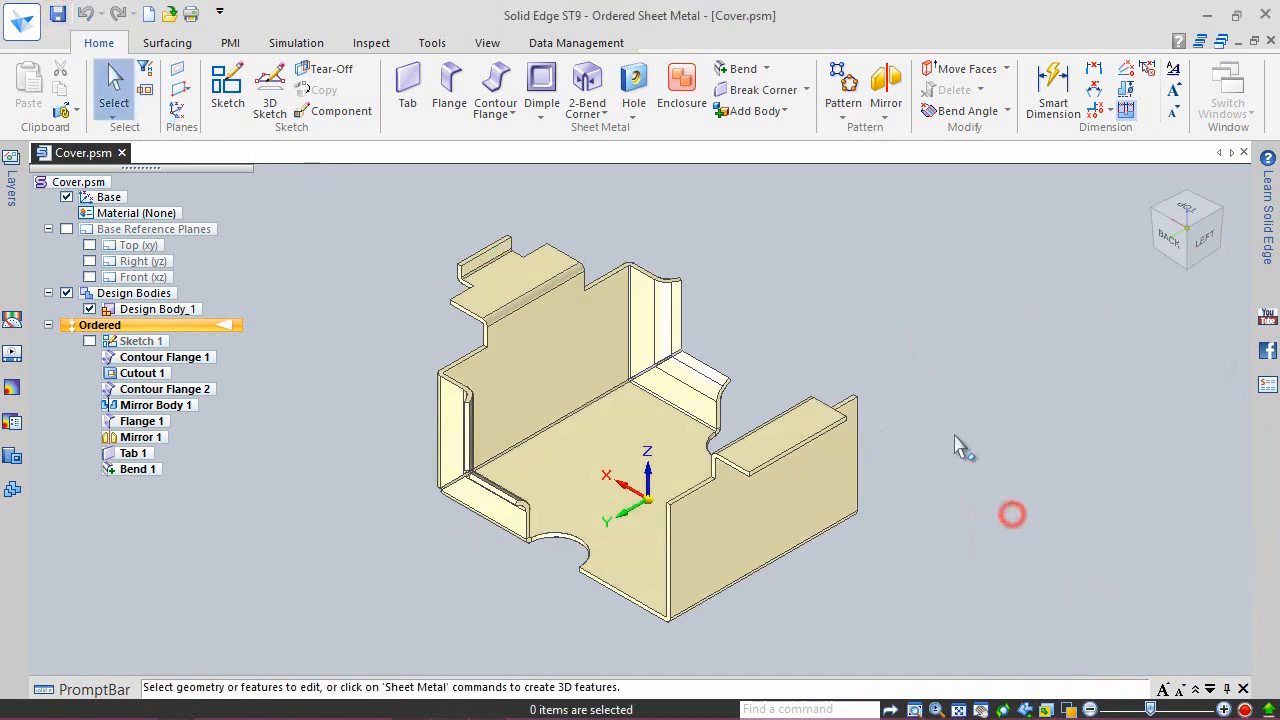
Step: Unbend the short back flange beside the semicircular notch, keeping the inner base face fixed, and accept saving all documents
{"action": "left_click", "coordinate": [766, 70]}
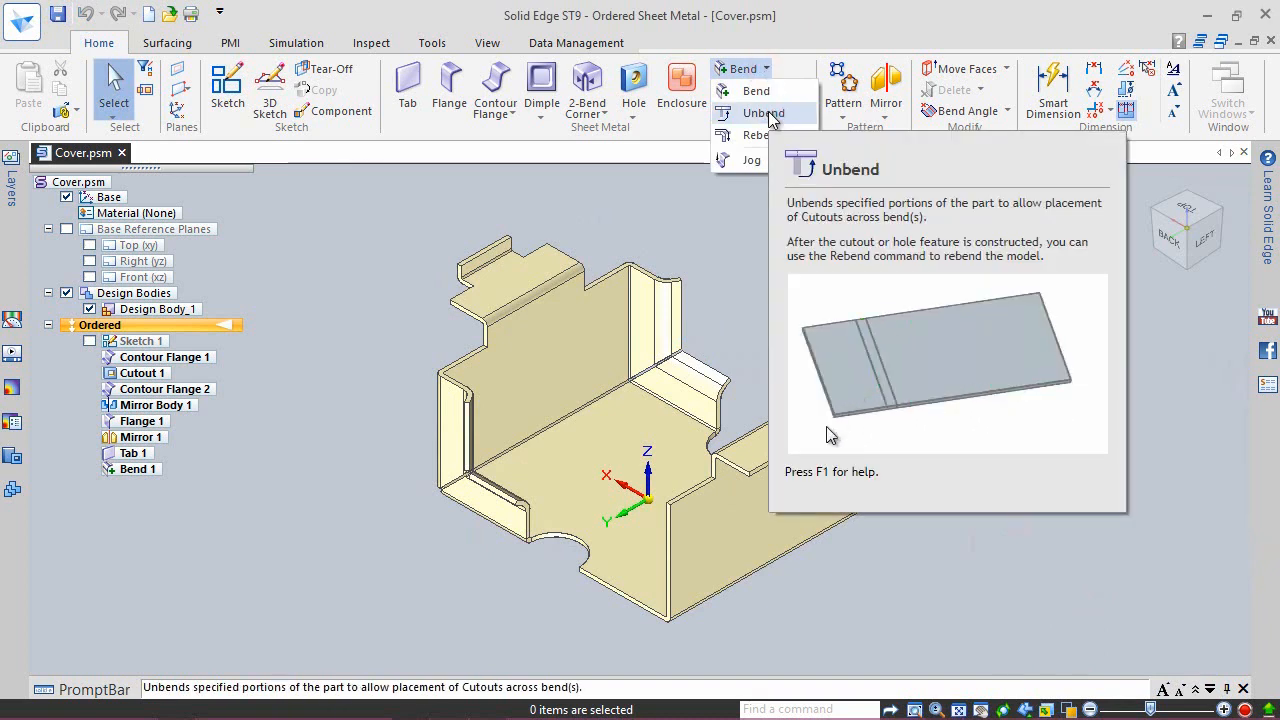
{"action": "left_click", "coordinate": [770, 113]}
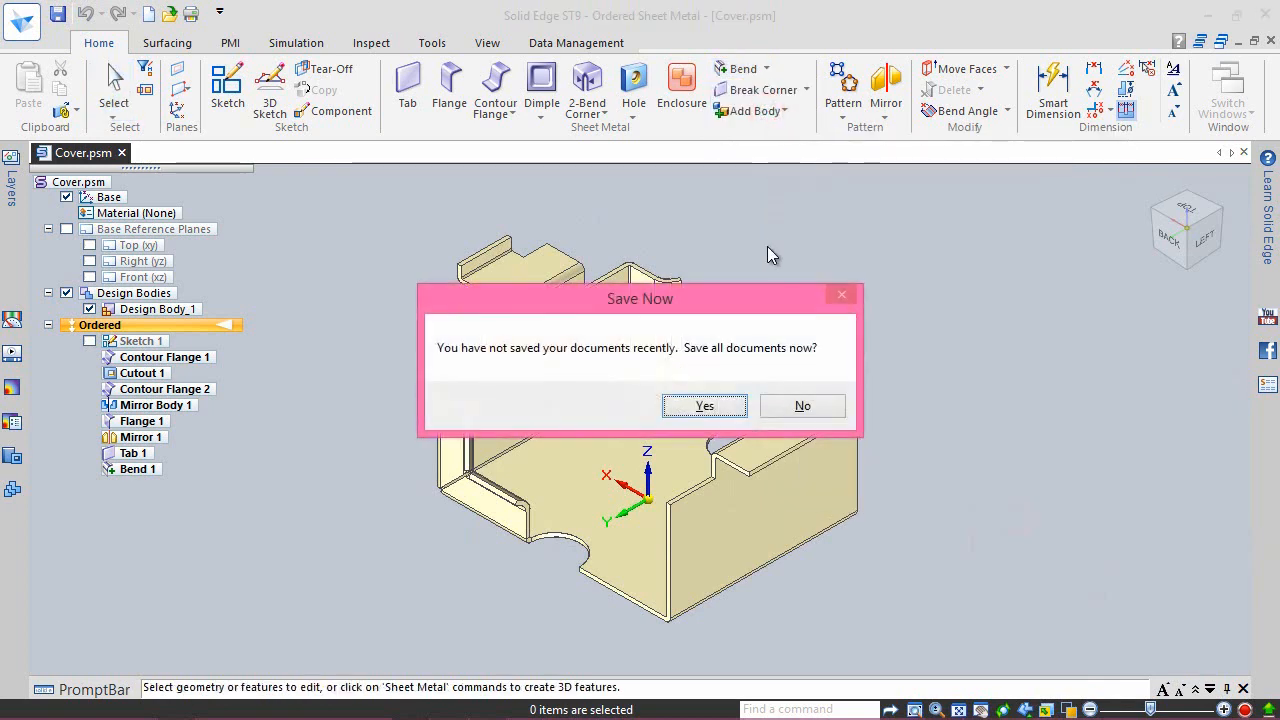
{"action": "left_click", "coordinate": [723, 408]}
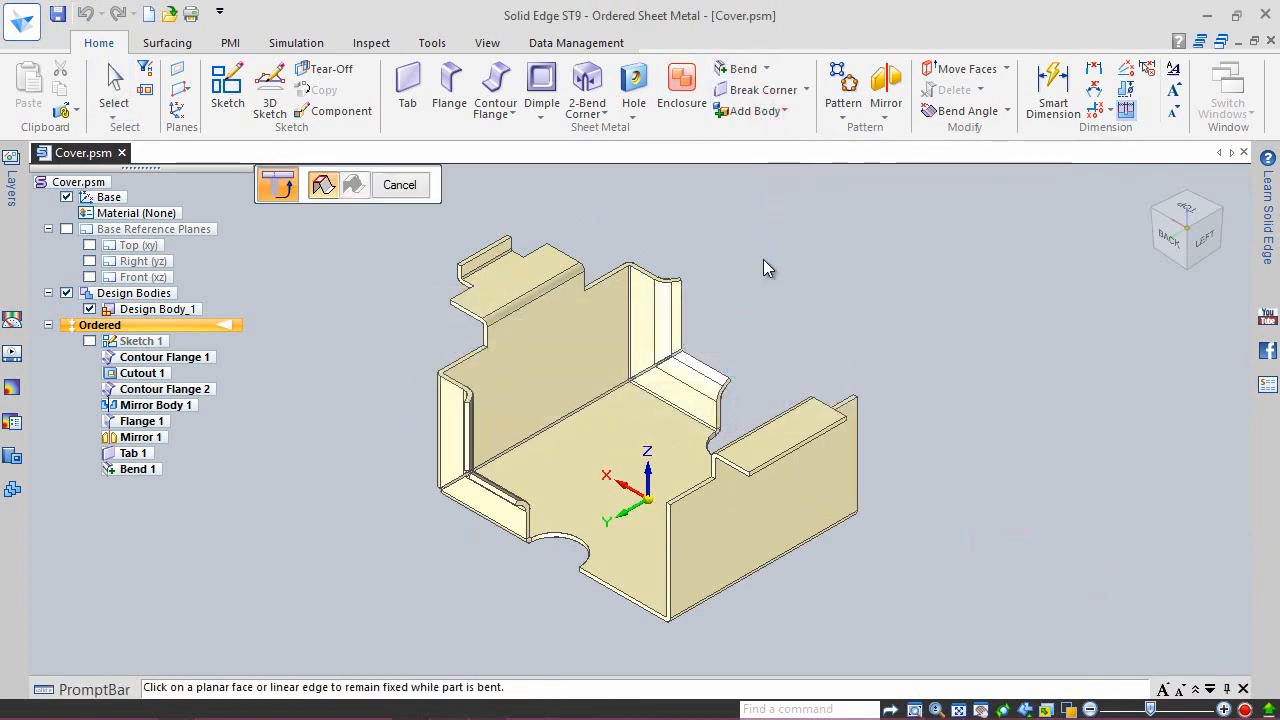
{"action": "left_click", "coordinate": [563, 475]}
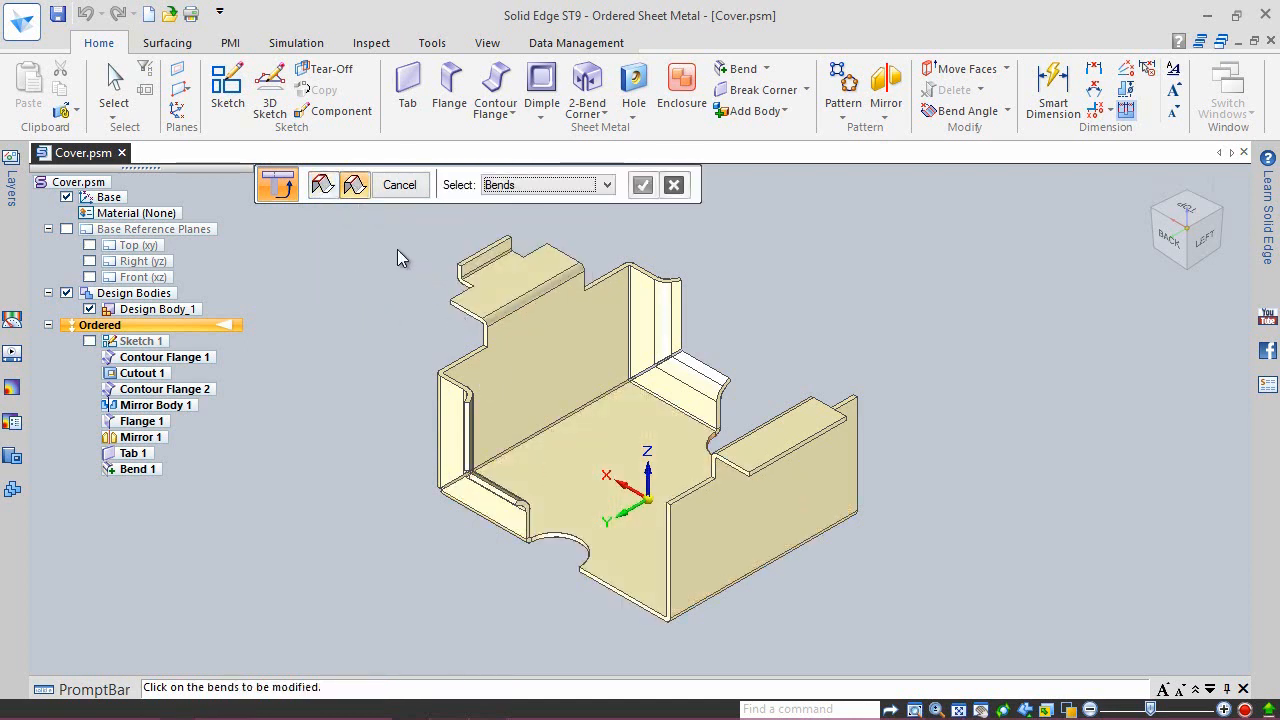
{"action": "left_click", "coordinate": [356, 194]}
{"action": "left_click", "coordinate": [511, 184]}
{"action": "left_click", "coordinate": [525, 206]}
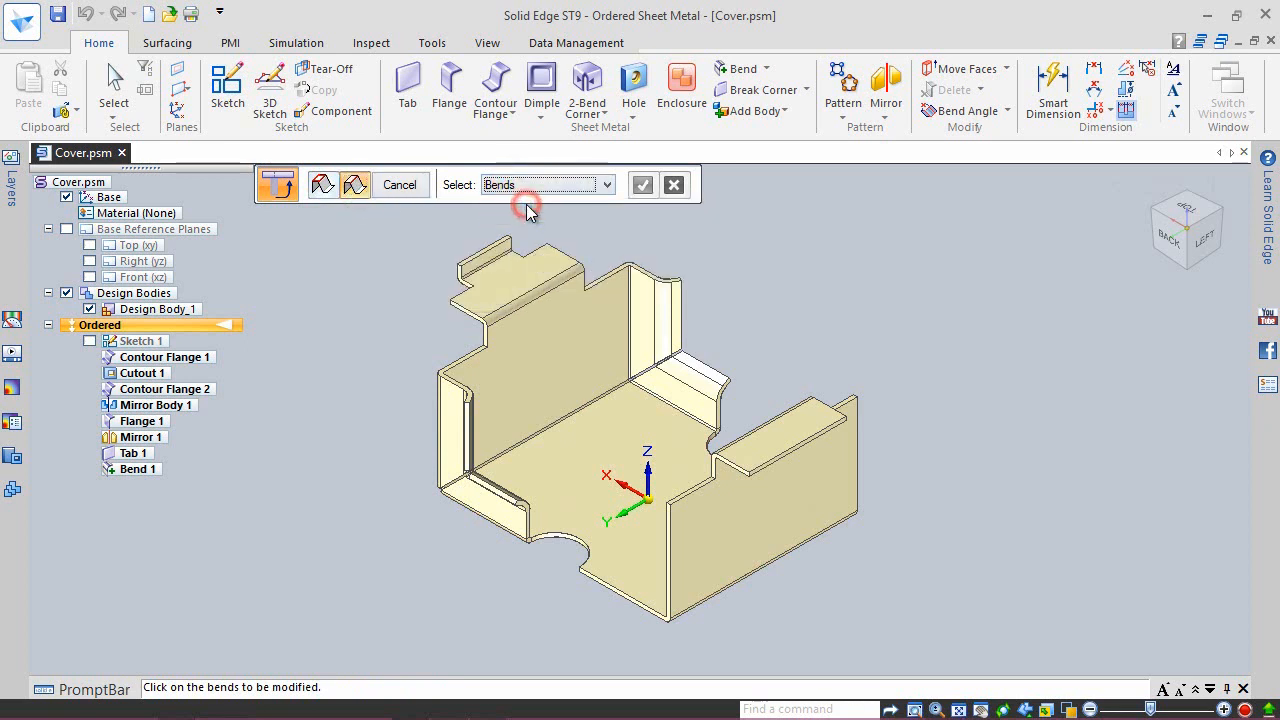
{"action": "left_click", "coordinate": [497, 527]}
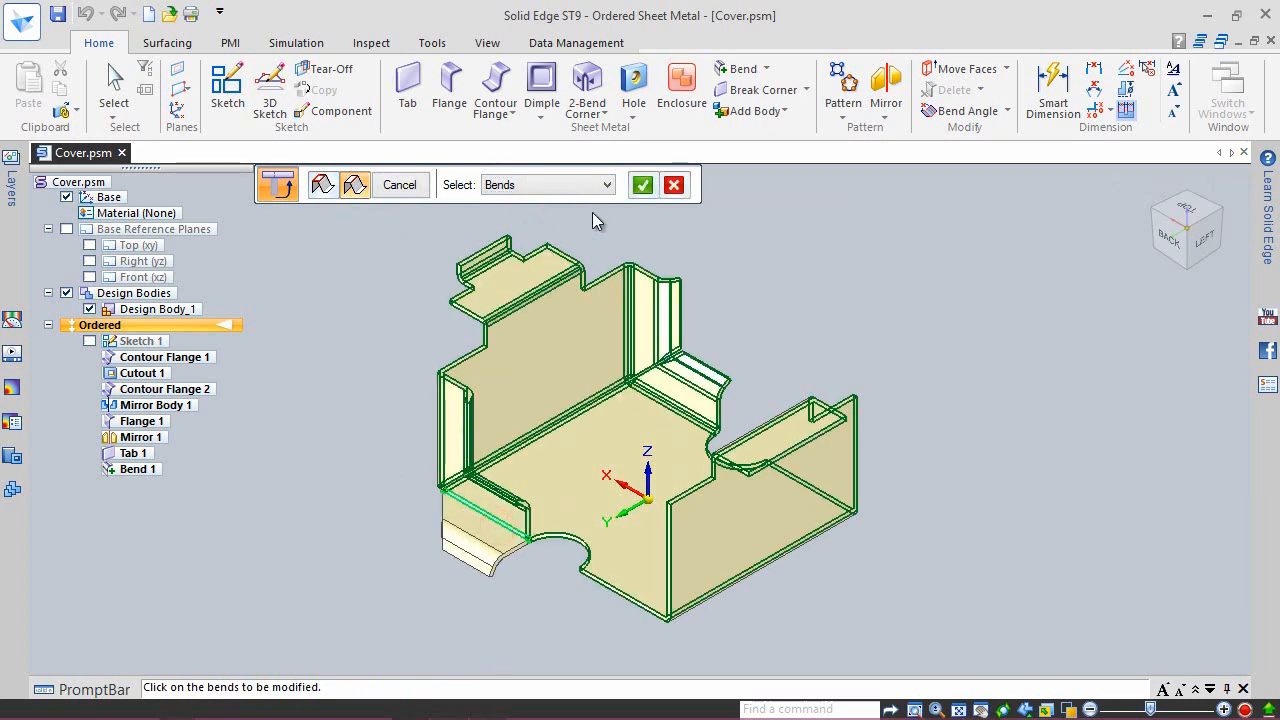
{"action": "left_click", "coordinate": [641, 186]}
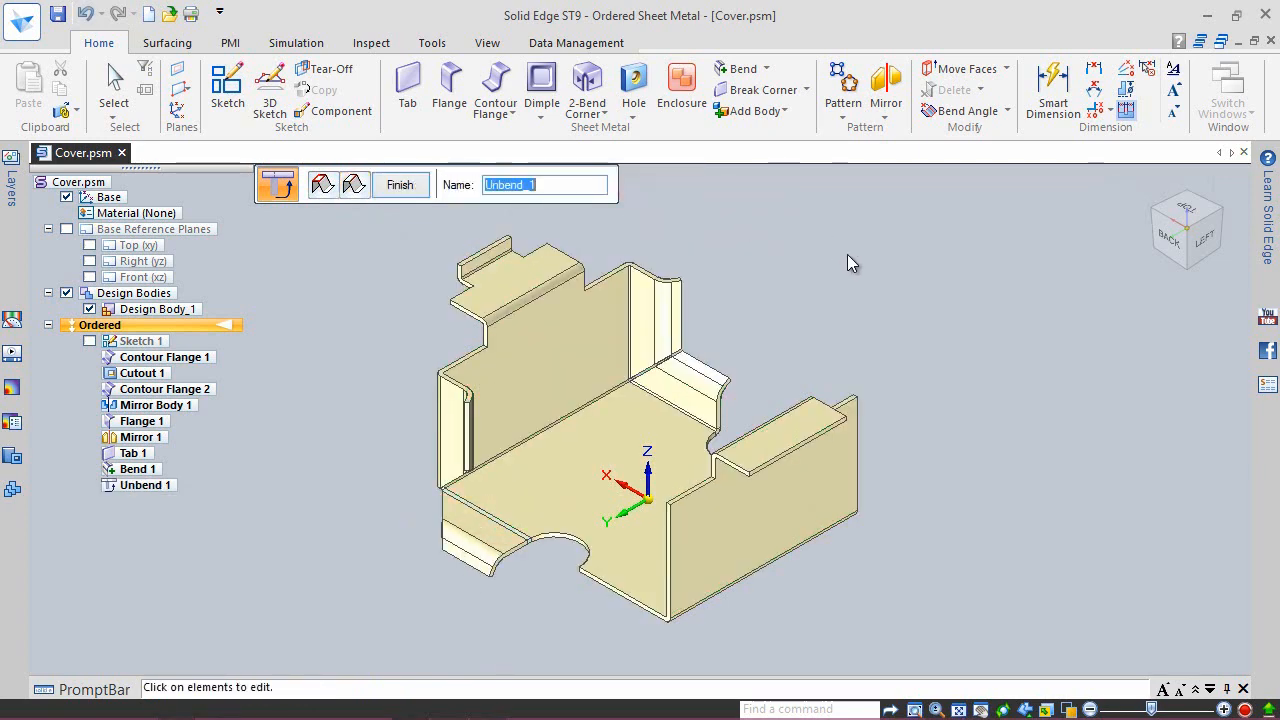
{"action": "right_click", "coordinate": [712, 214]}
{"action": "right_click_drag", "start_coordinate": [712, 214], "coordinate": [669, 172]}
{"action": "left_click", "coordinate": [777, 274]}
{"action": "right_click_drag", "start_coordinate": [777, 274], "coordinate": [777, 274]}
{"action": "left_click", "coordinate": [818, 242]}
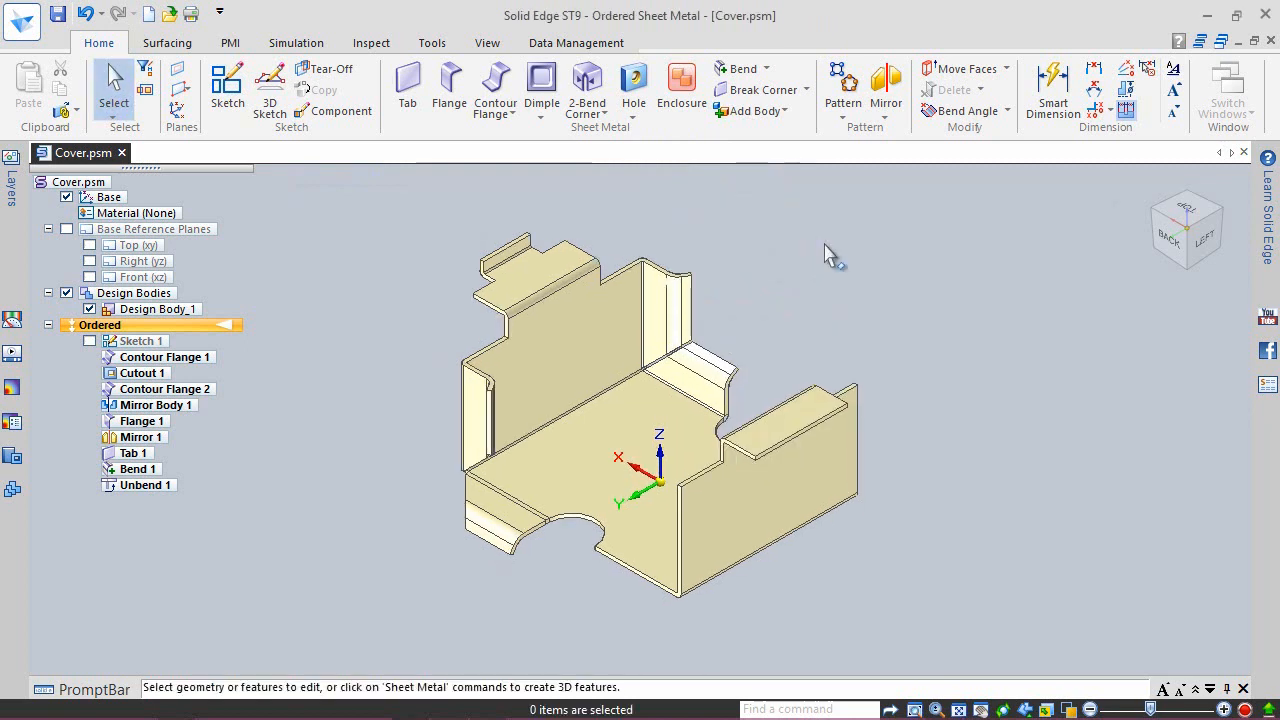
Step: Save the part with the unbent flange
{"action": "left_click", "coordinate": [52, 16]}
{"action": "left_click", "coordinate": [885, 326]}
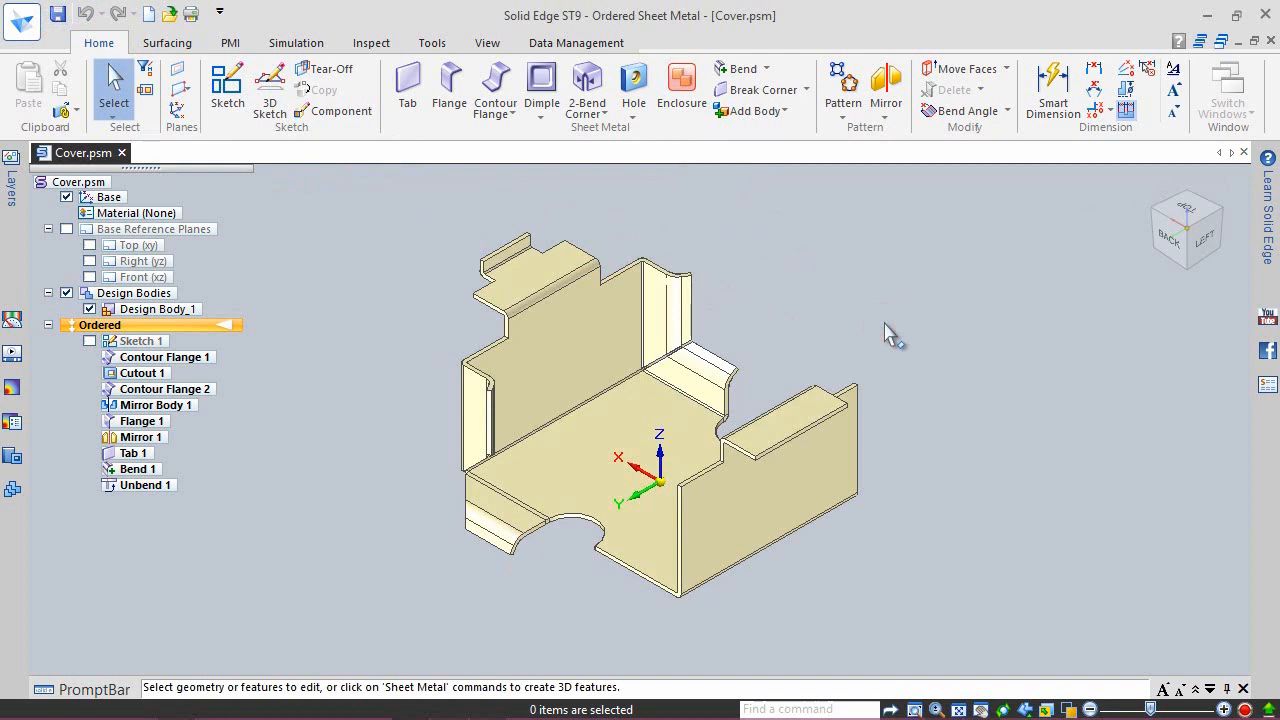
{"action": "left_click", "coordinate": [880, 334]}
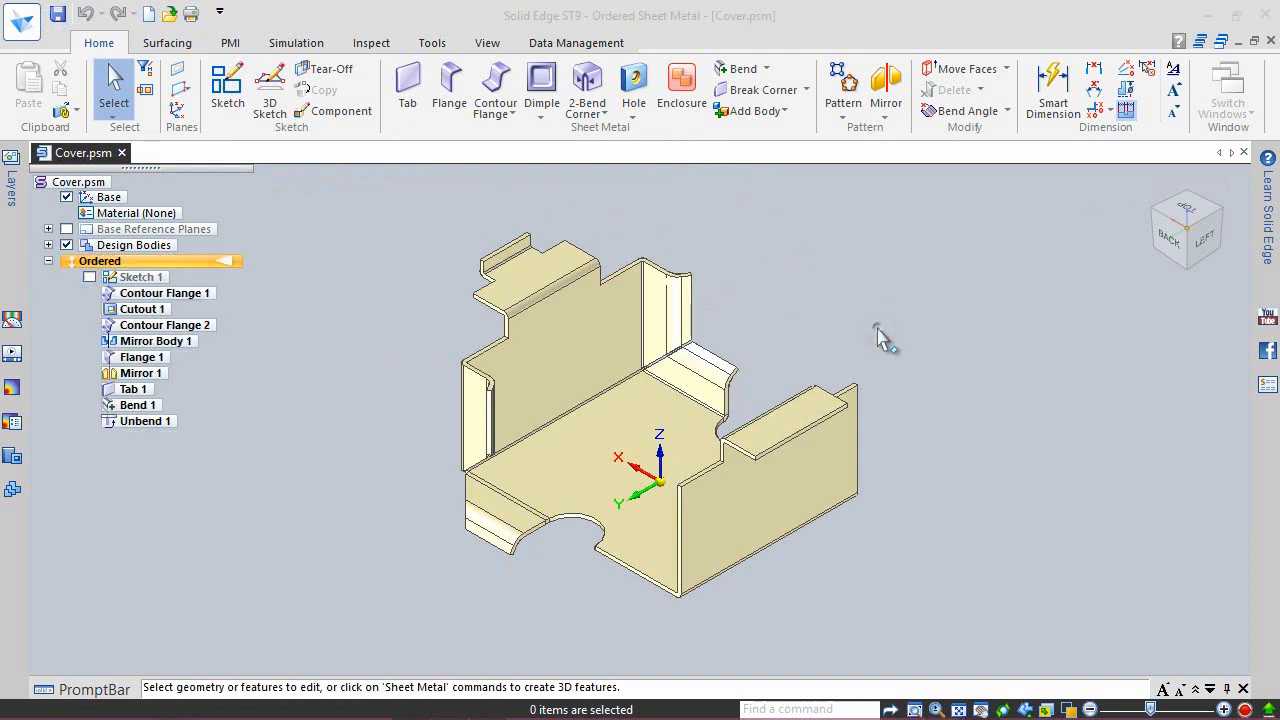
Step: Start a sketch on the flat base of the cover and view it from the top
{"action": "right_click", "coordinate": [880, 337]}
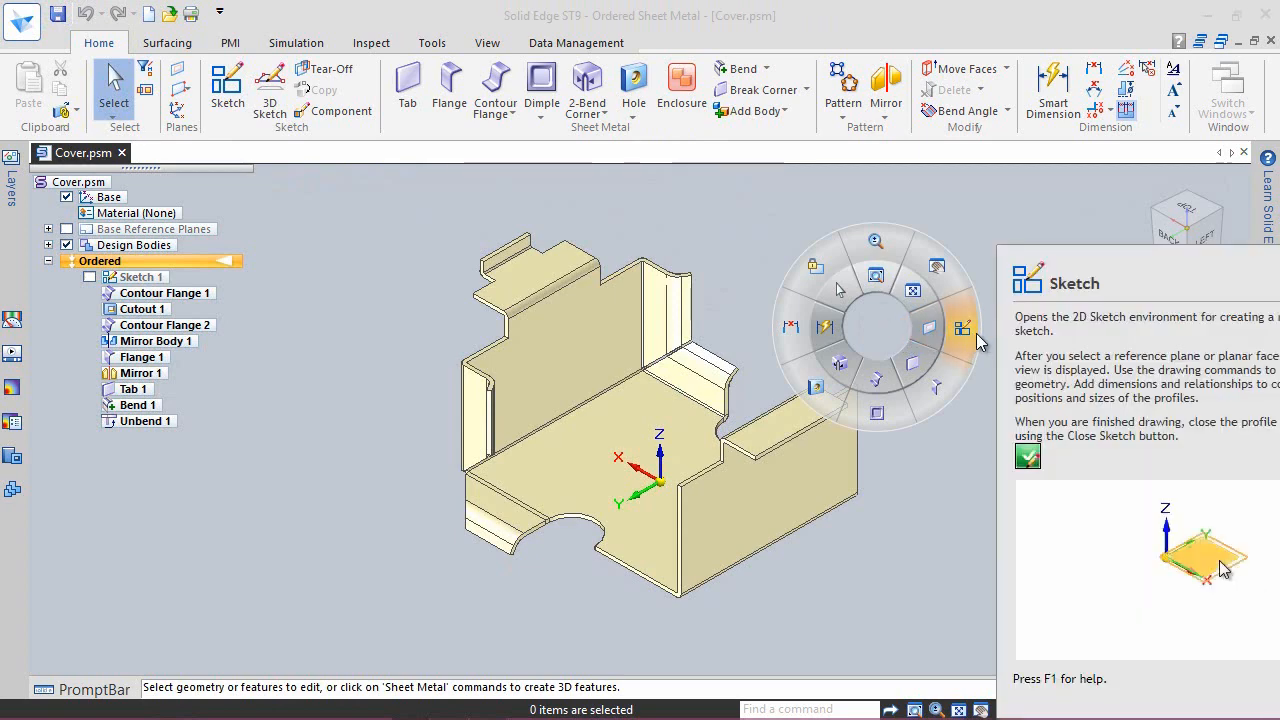
{"action": "left_click", "coordinate": [976, 333]}
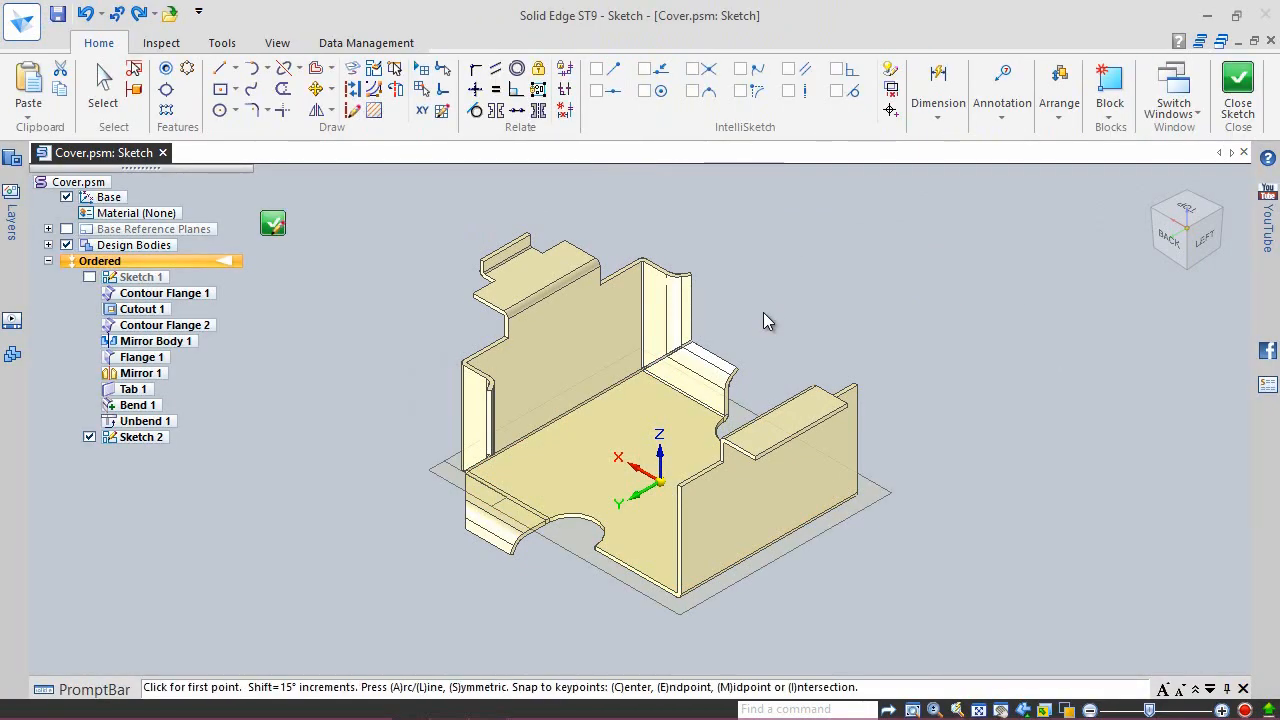
{"action": "left_click", "coordinate": [1185, 213]}
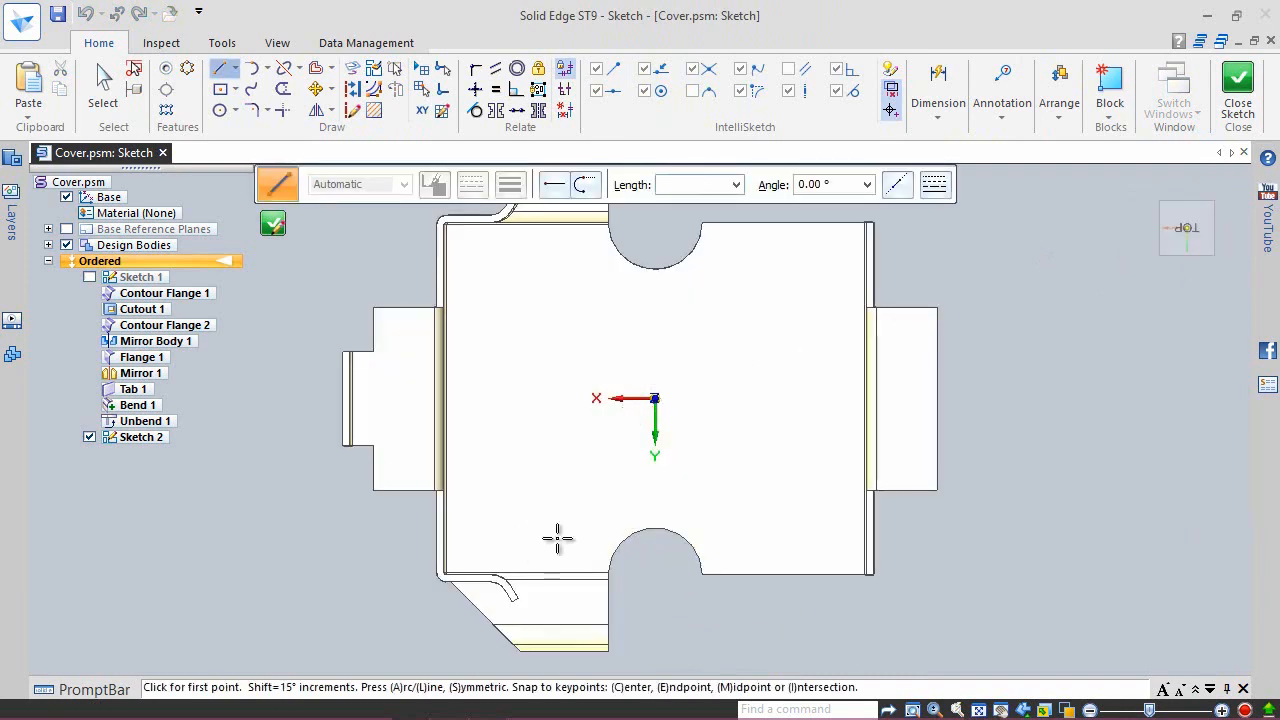
{"action": "scroll", "coordinate": [558, 520], "scroll_direction": "up", "scroll_amount": 2}
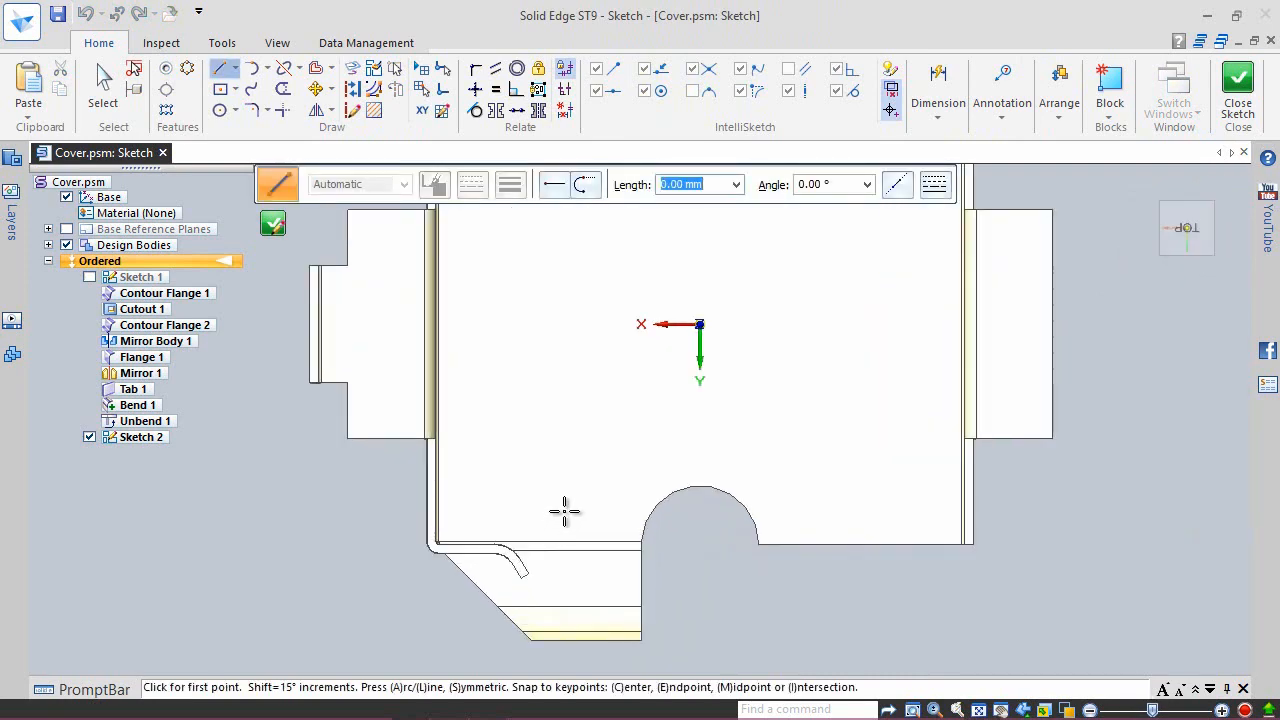
Step: Sketch a narrow upright two-point rectangle from the base across the bend line and past the outer edge of the unbent flange
{"action": "left_click", "coordinate": [236, 90]}
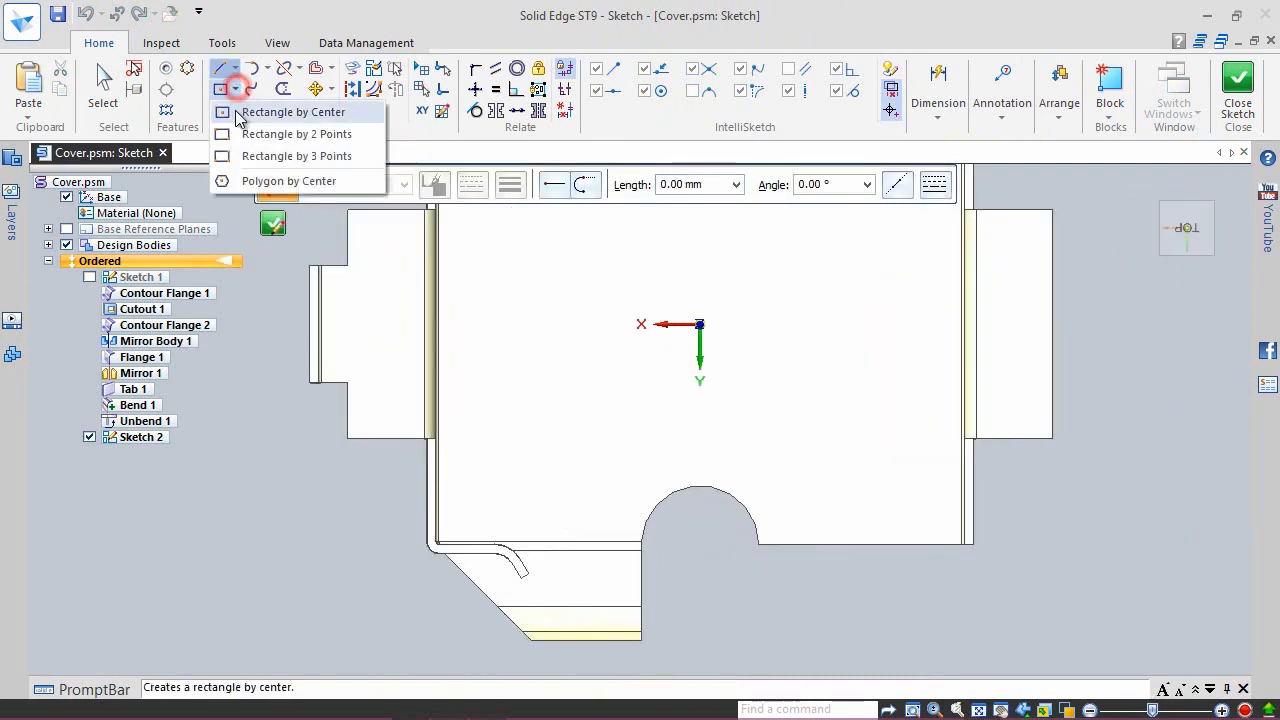
{"action": "left_click", "coordinate": [236, 134]}
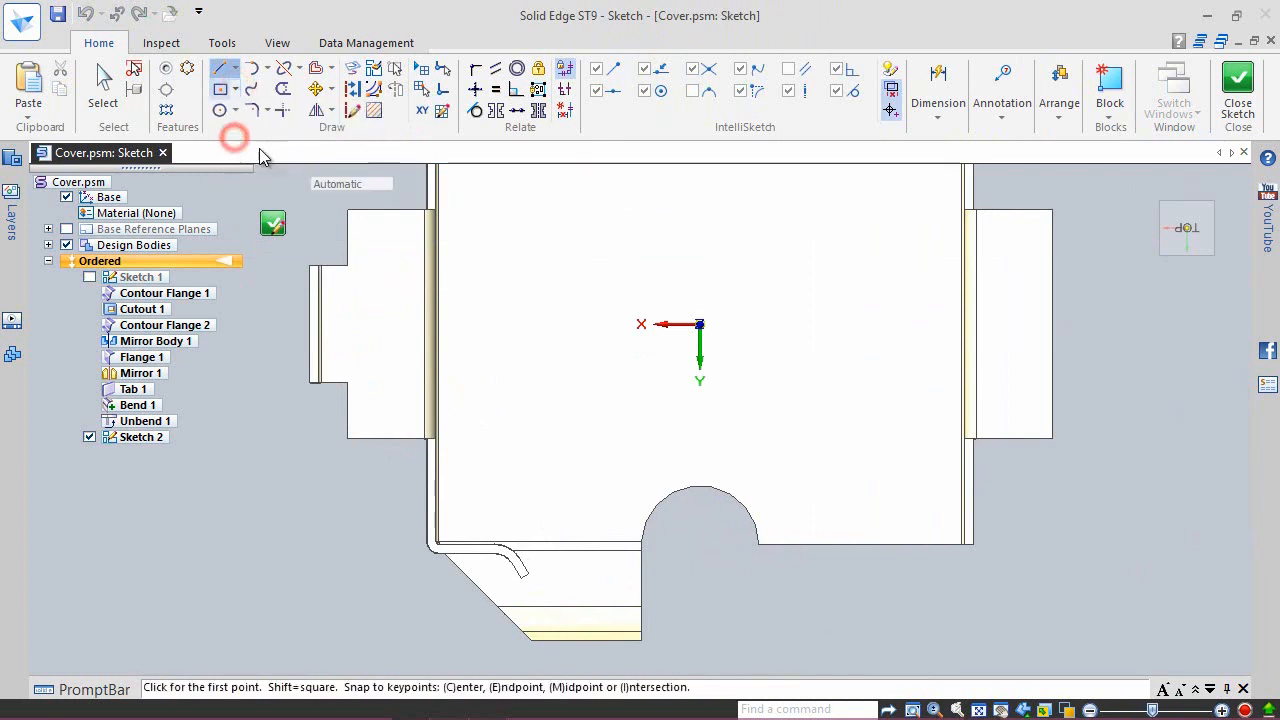
{"action": "left_click", "coordinate": [519, 447]}
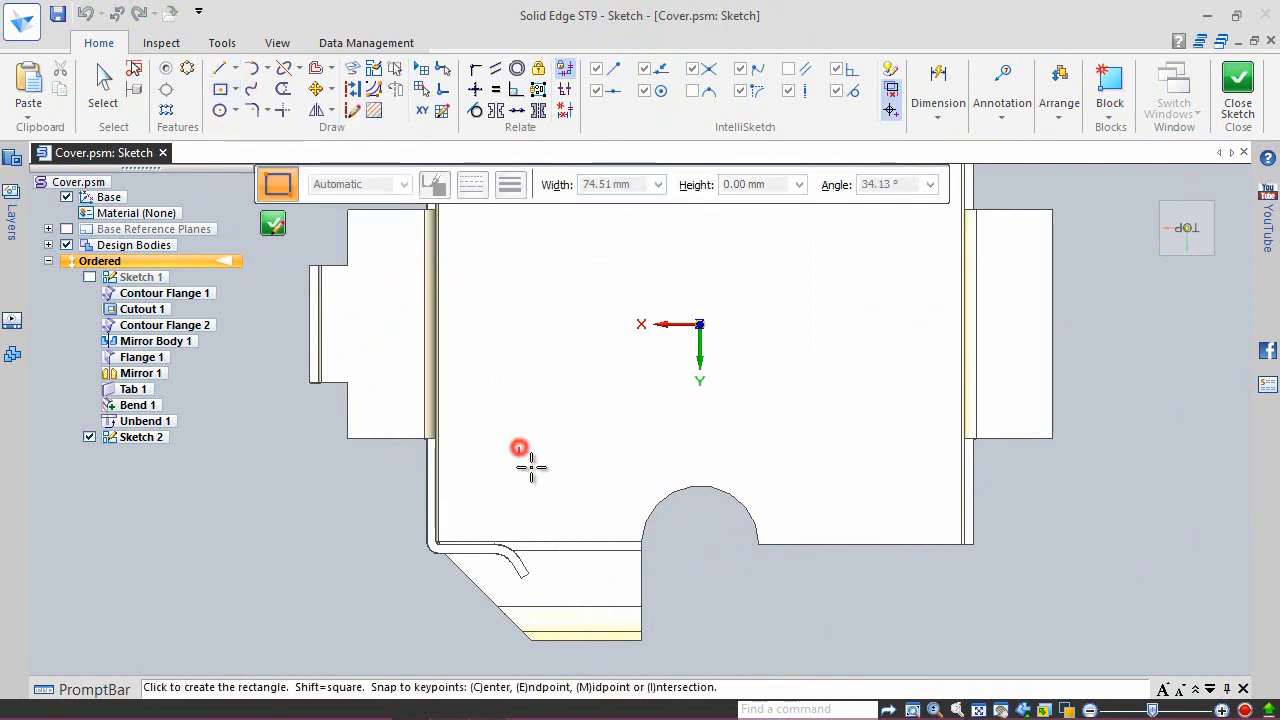
{"action": "left_click", "coordinate": [568, 665]}
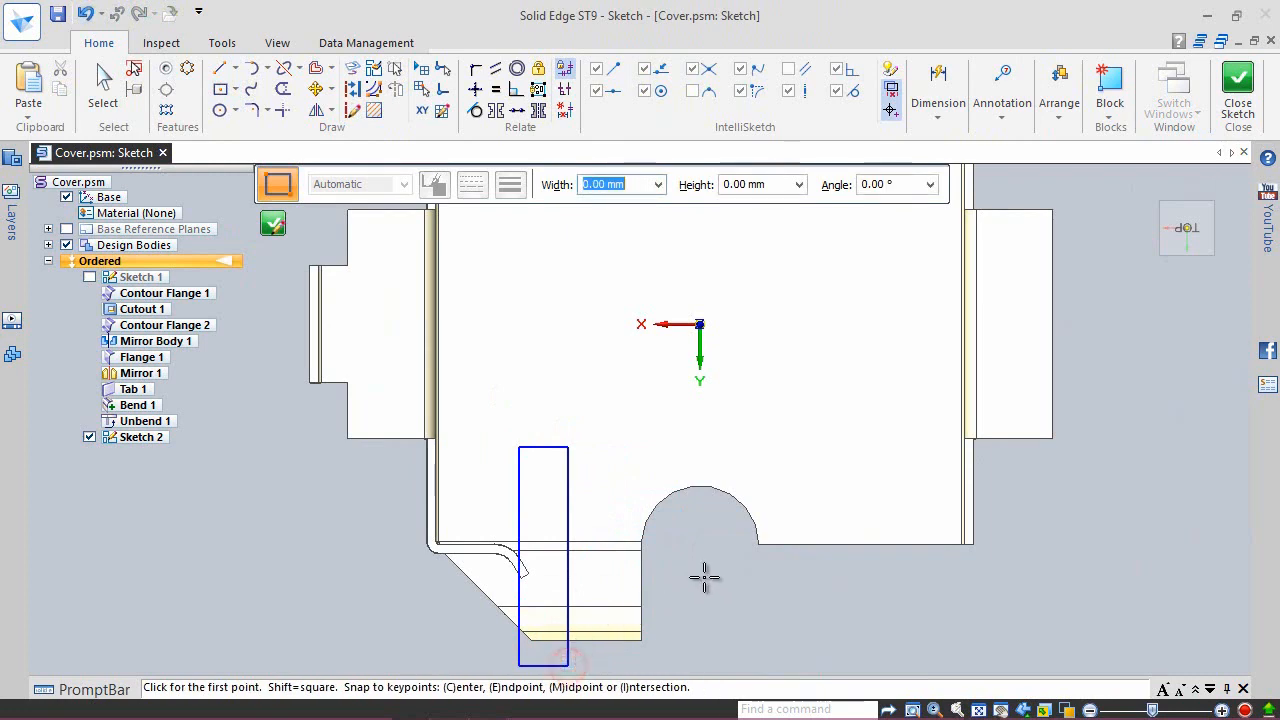
{"action": "right_click_drag", "start_coordinate": [693, 535], "coordinate": [655, 498]}
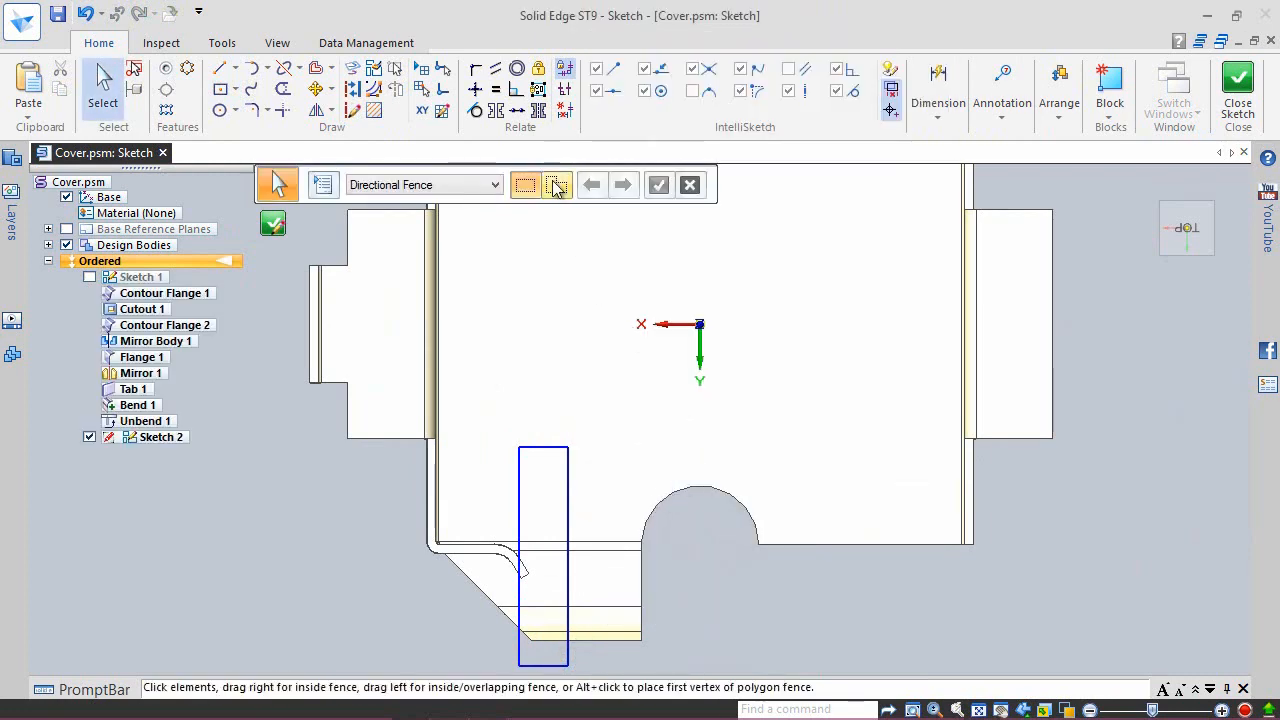
Step: Make the rectangle's short edge on the base collinear with the adjacent side edge of the stepped side tab
{"action": "left_click", "coordinate": [519, 111]}
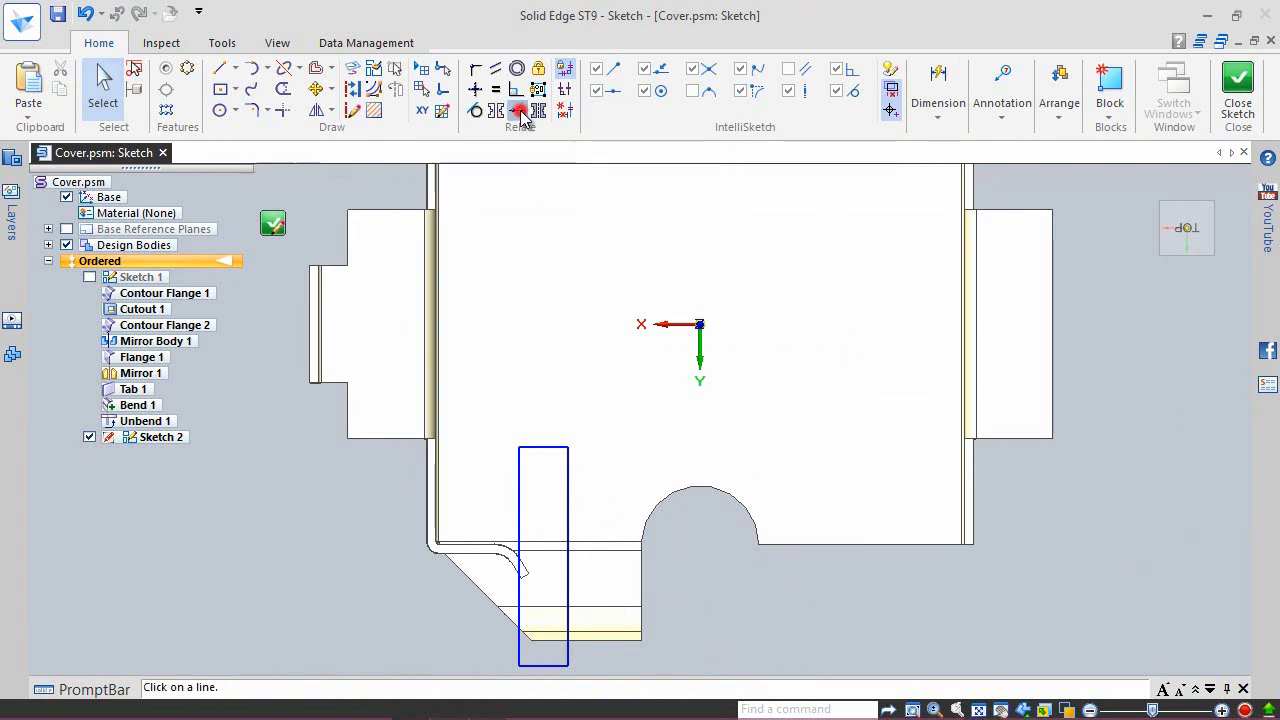
{"action": "left_click", "coordinate": [394, 438]}
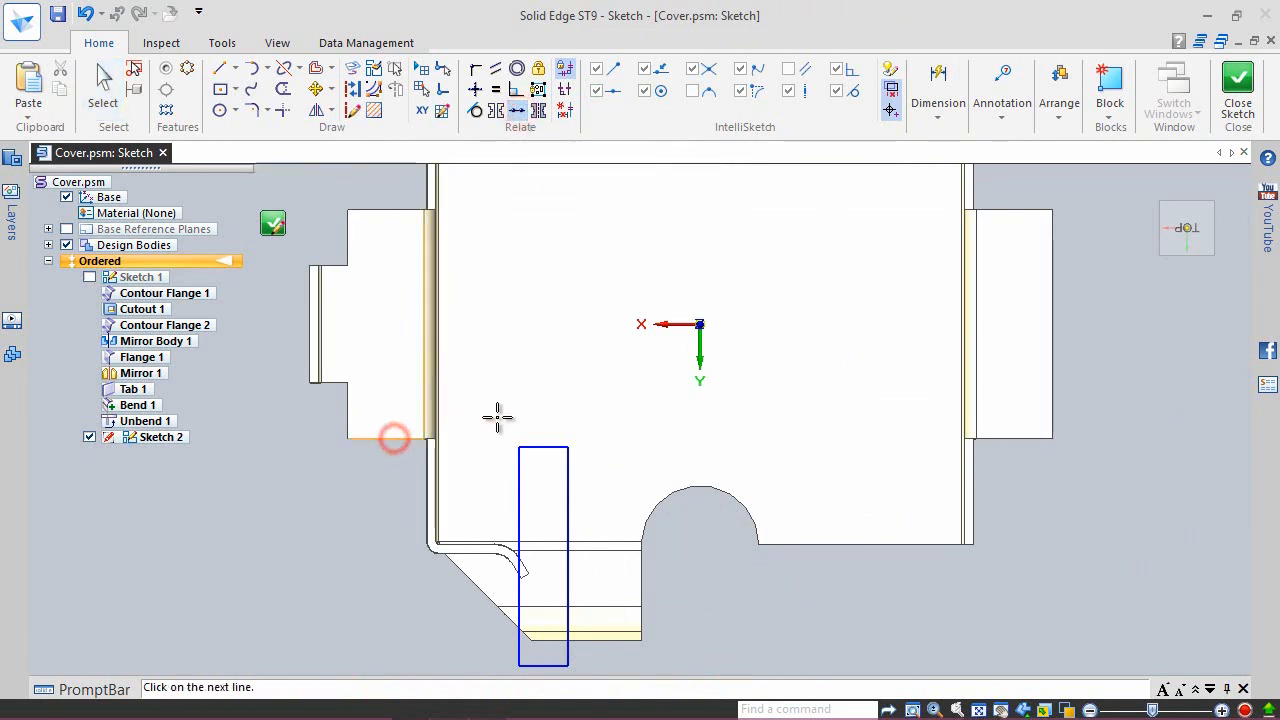
{"action": "left_click", "coordinate": [543, 447]}
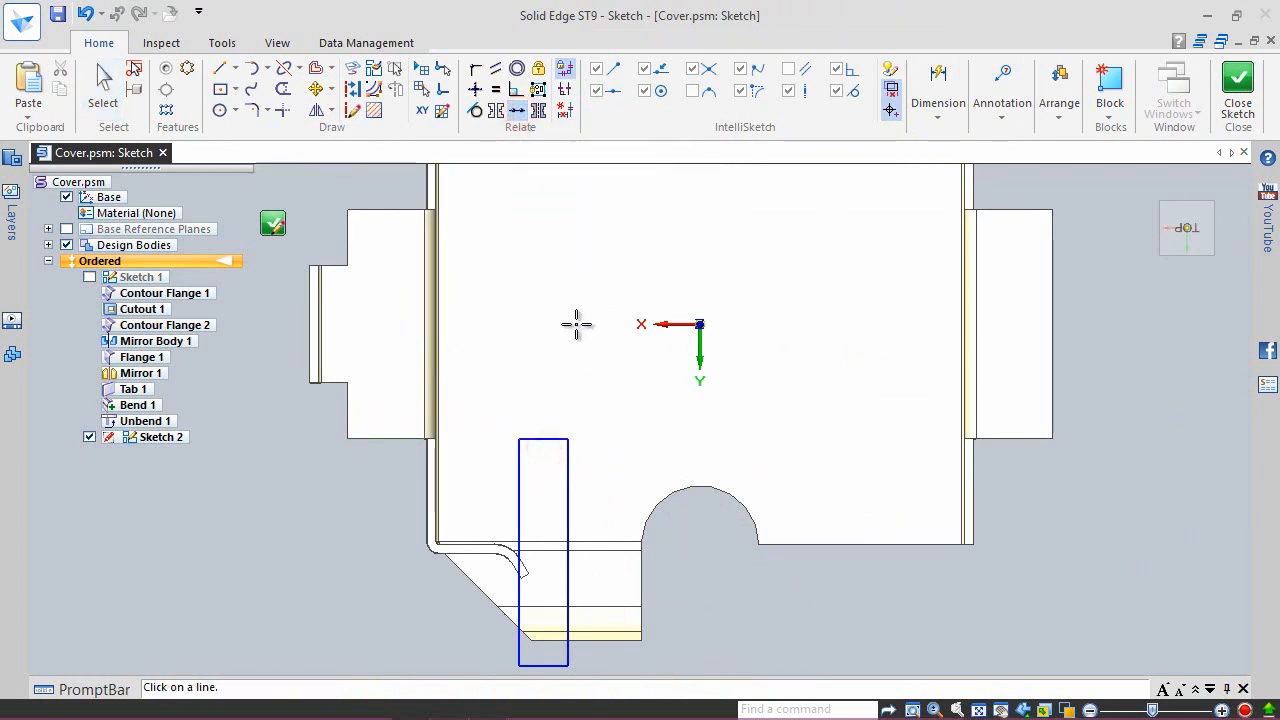
Step: Dimension the gap from the rectangle's long edge to the flange's side edge beside the semicircular cutout and set it to 14 mm
{"action": "right_click", "coordinate": [576, 323]}
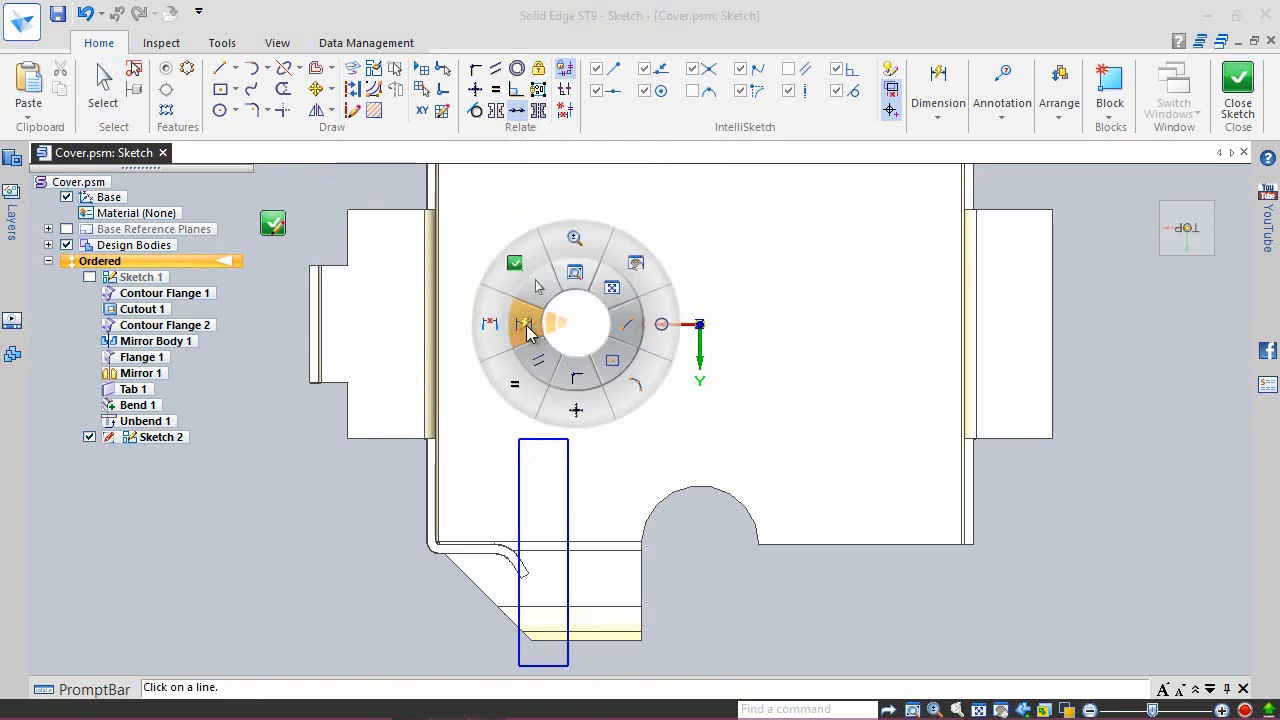
{"action": "left_click", "coordinate": [529, 318]}
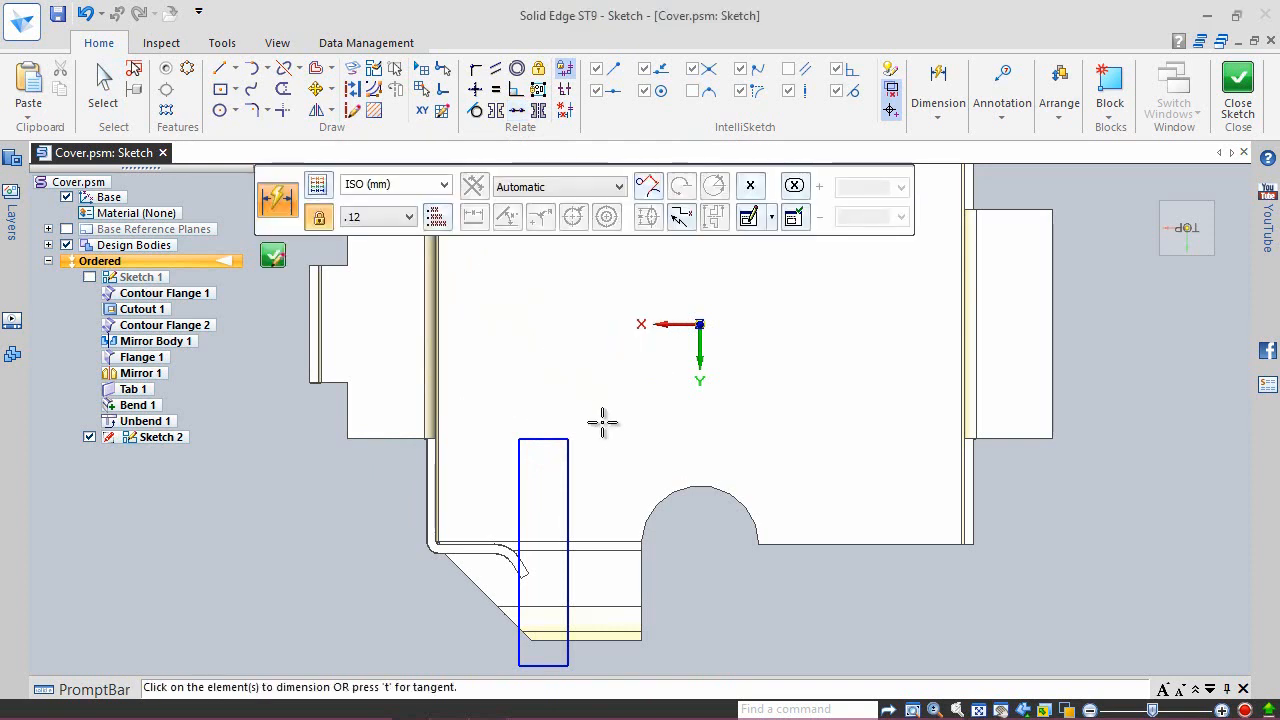
{"action": "left_click", "coordinate": [568, 486]}
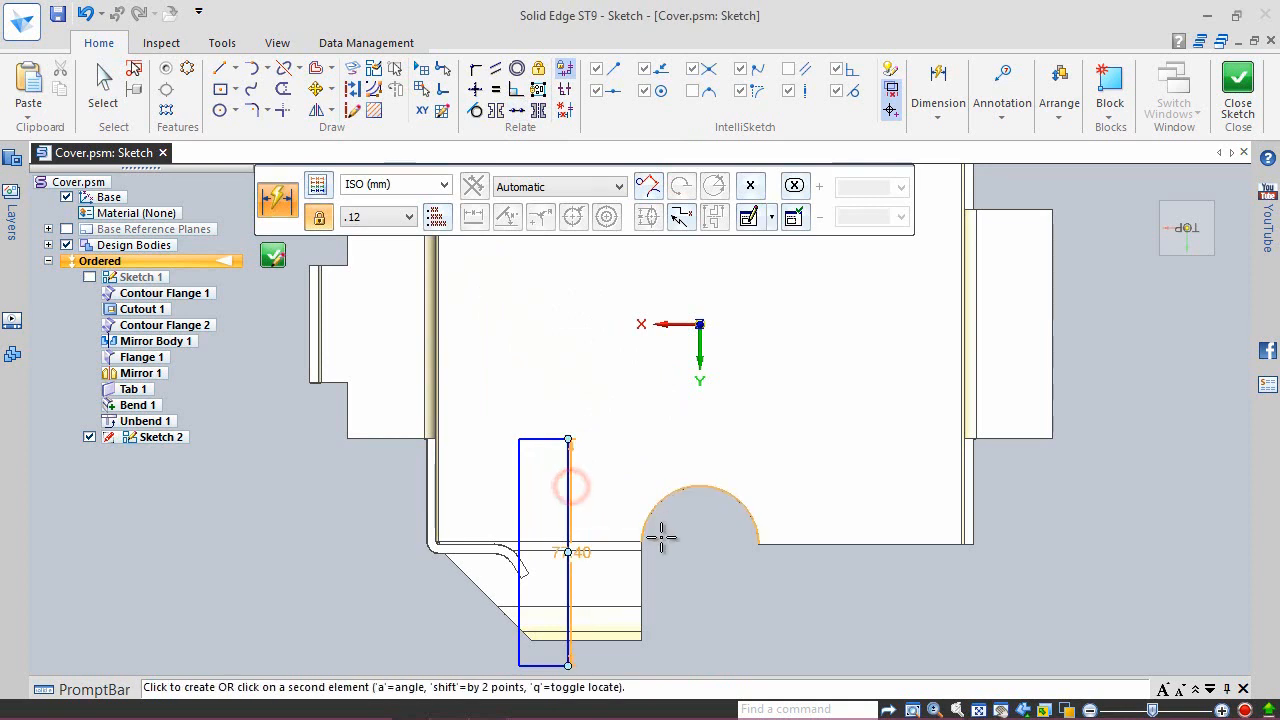
{"action": "left_click", "coordinate": [641, 578]}
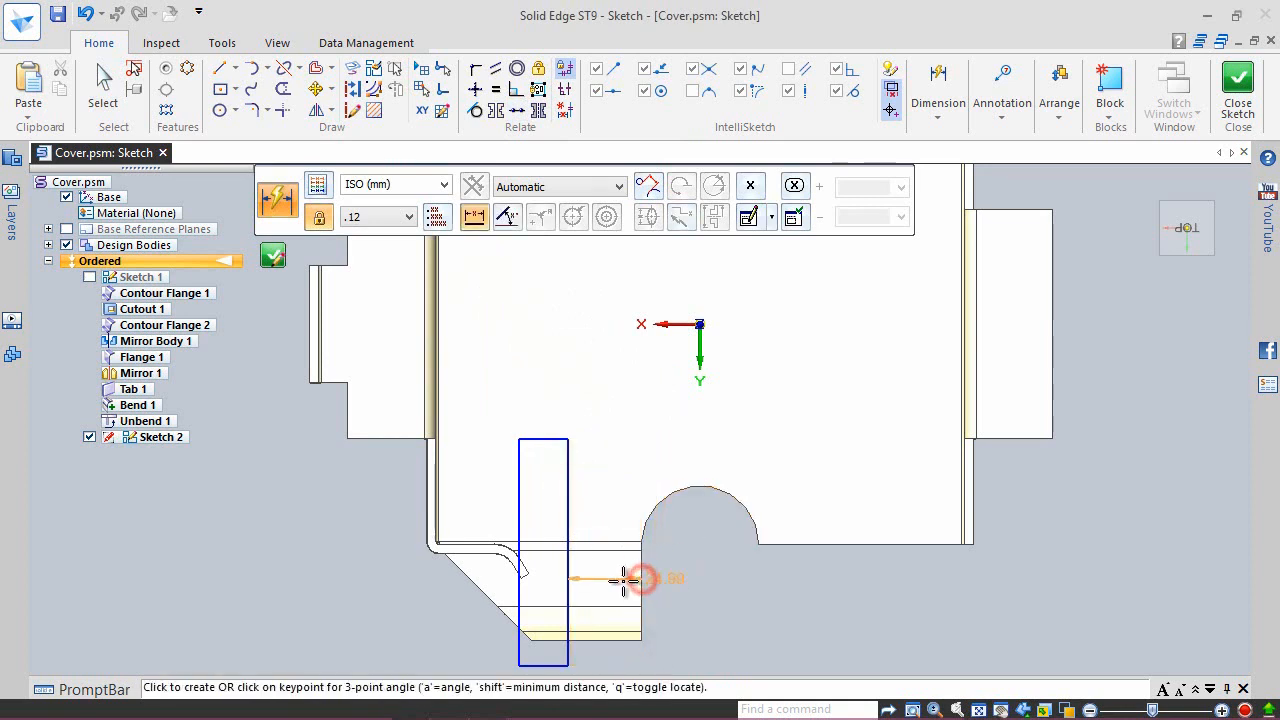
{"action": "left_click", "coordinate": [610, 582]}
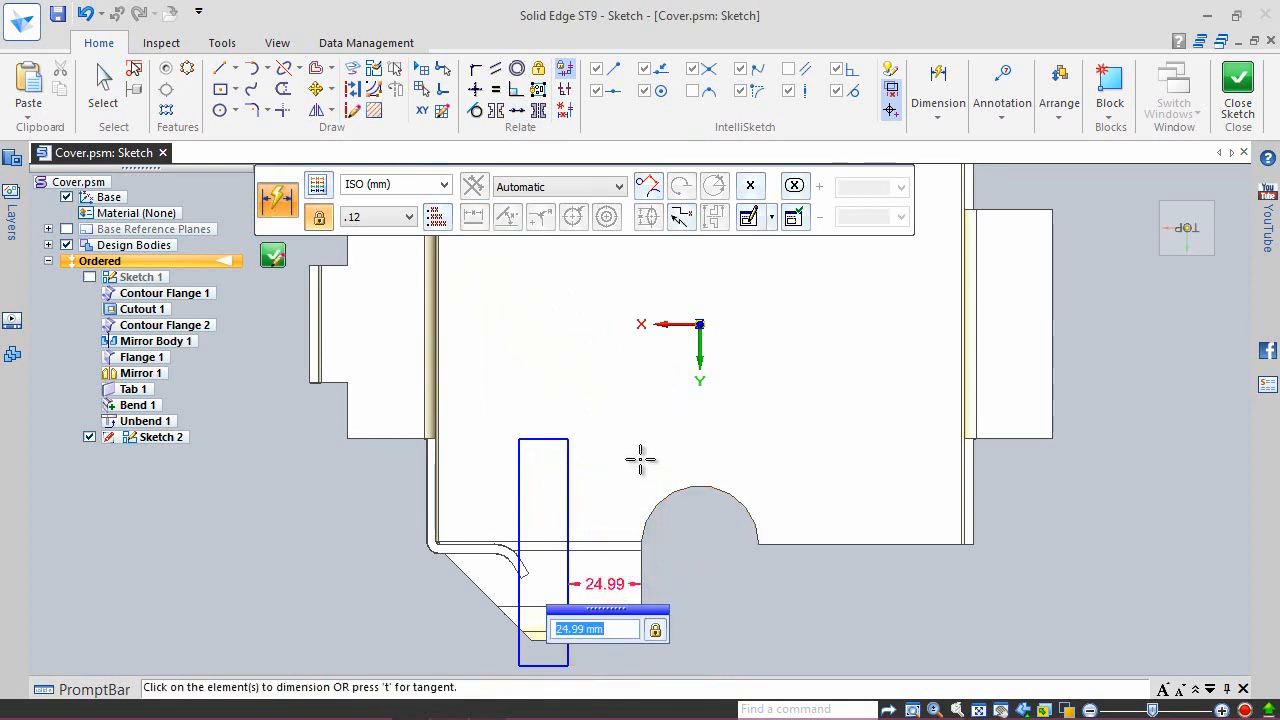
{"action": "key", "text": "Return"}
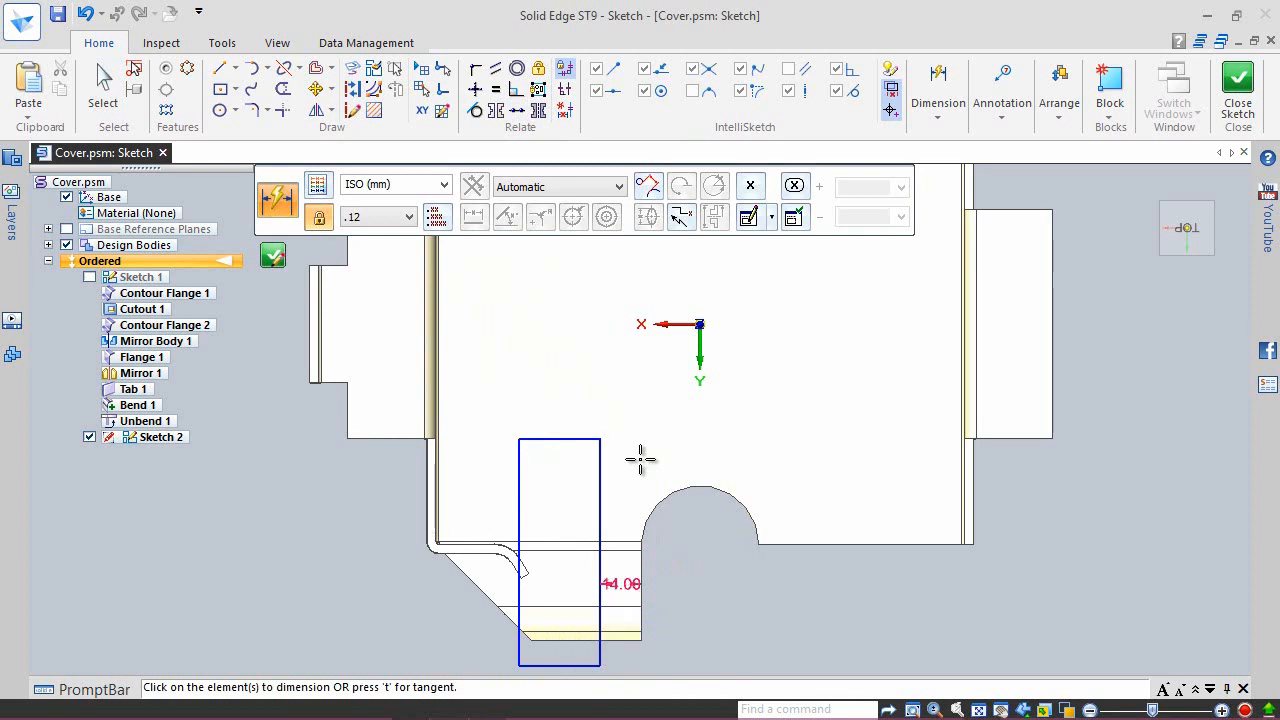
Step: Dimension the rectangle's width between its two long edges and set it to 14 mm
{"action": "left_click", "coordinate": [519, 503]}
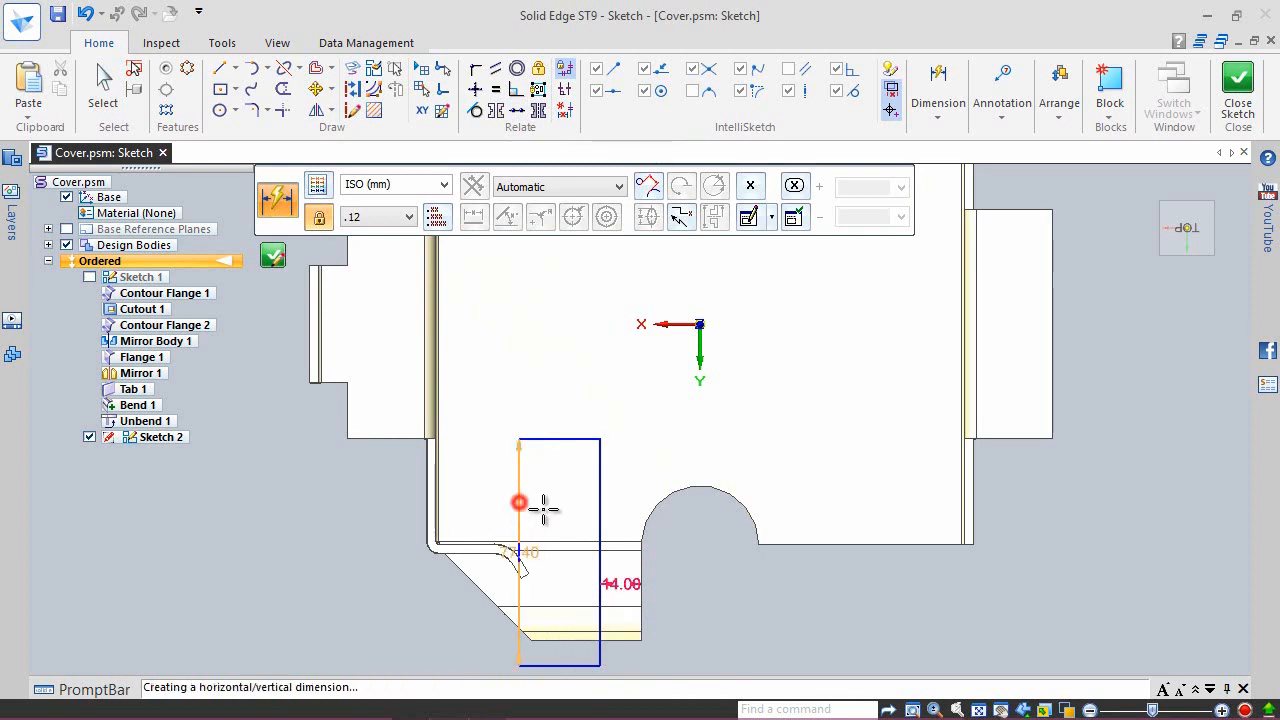
{"action": "left_click", "coordinate": [599, 495]}
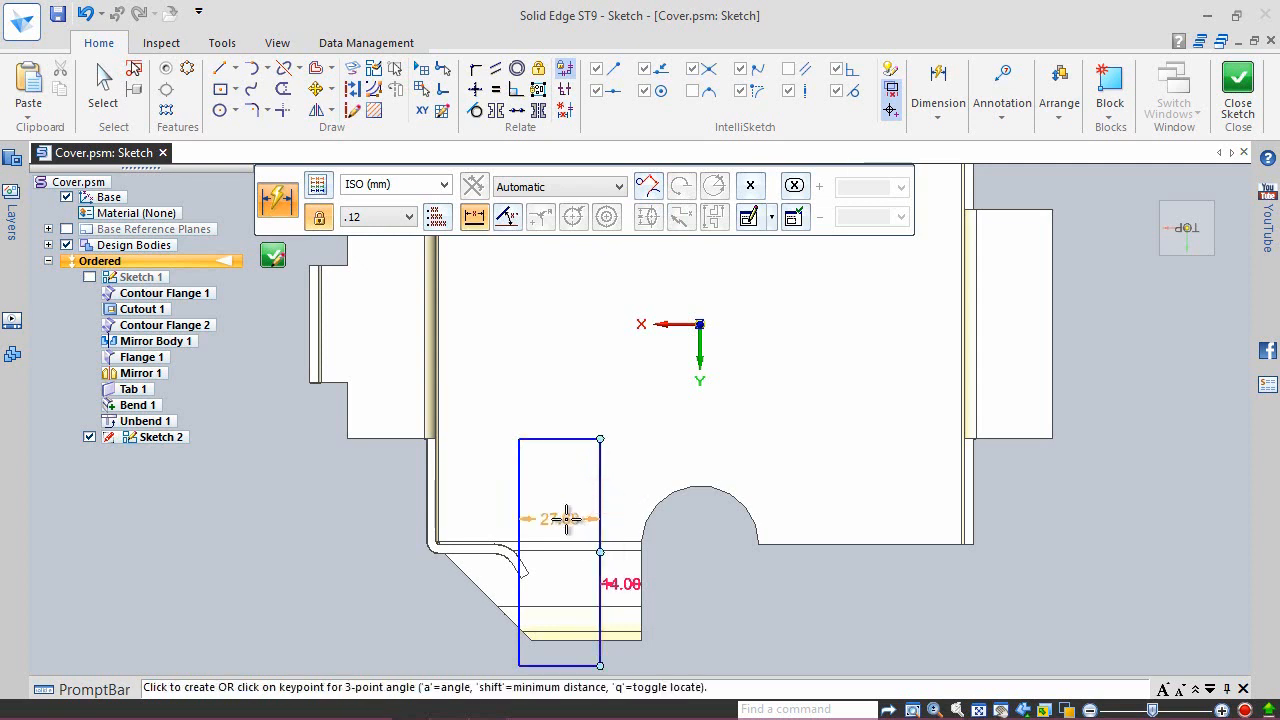
{"action": "left_click", "coordinate": [566, 518]}
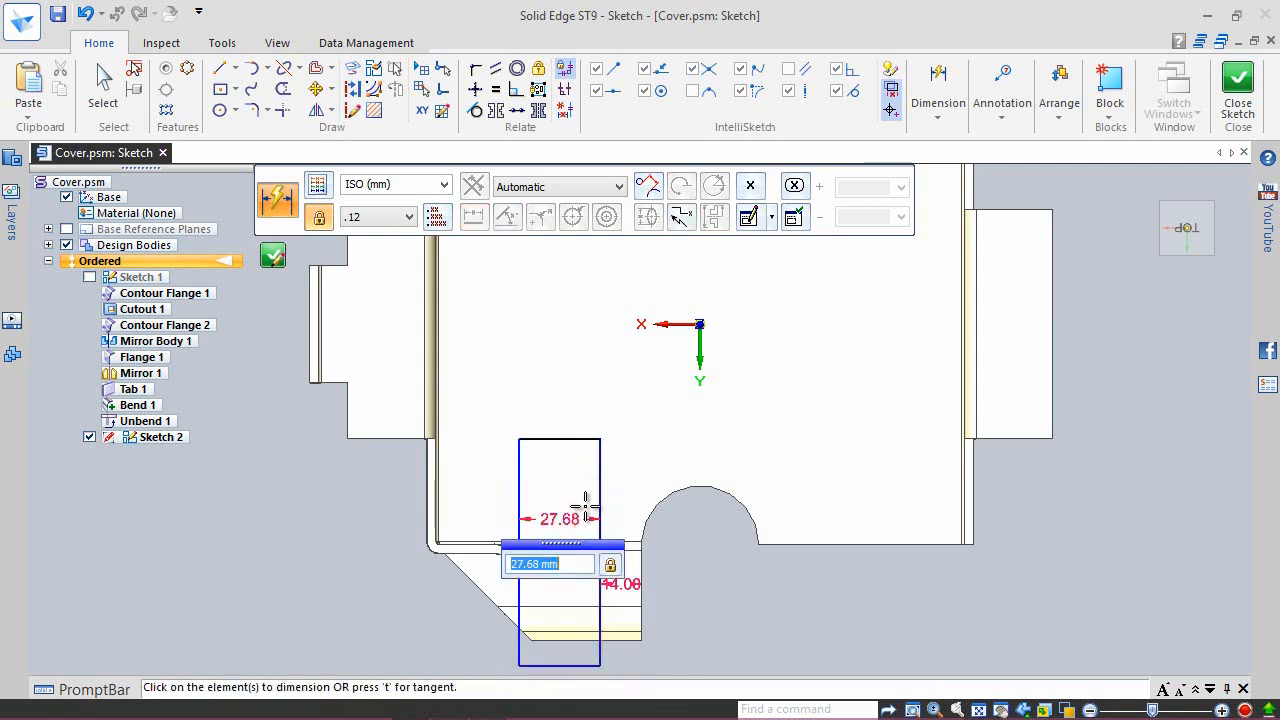
{"action": "type", "text": "14"}
{"action": "key", "text": "Return"}
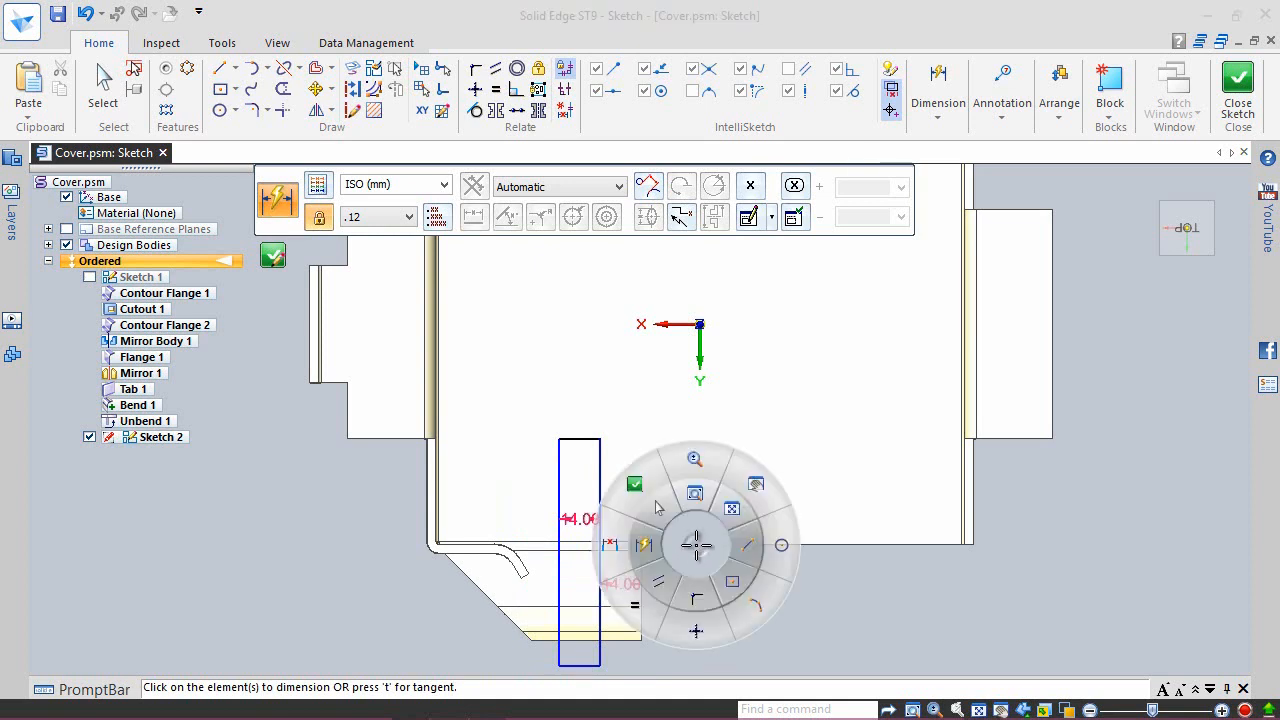
{"action": "right_click", "coordinate": [697, 545]}
{"action": "left_click", "coordinate": [651, 503]}
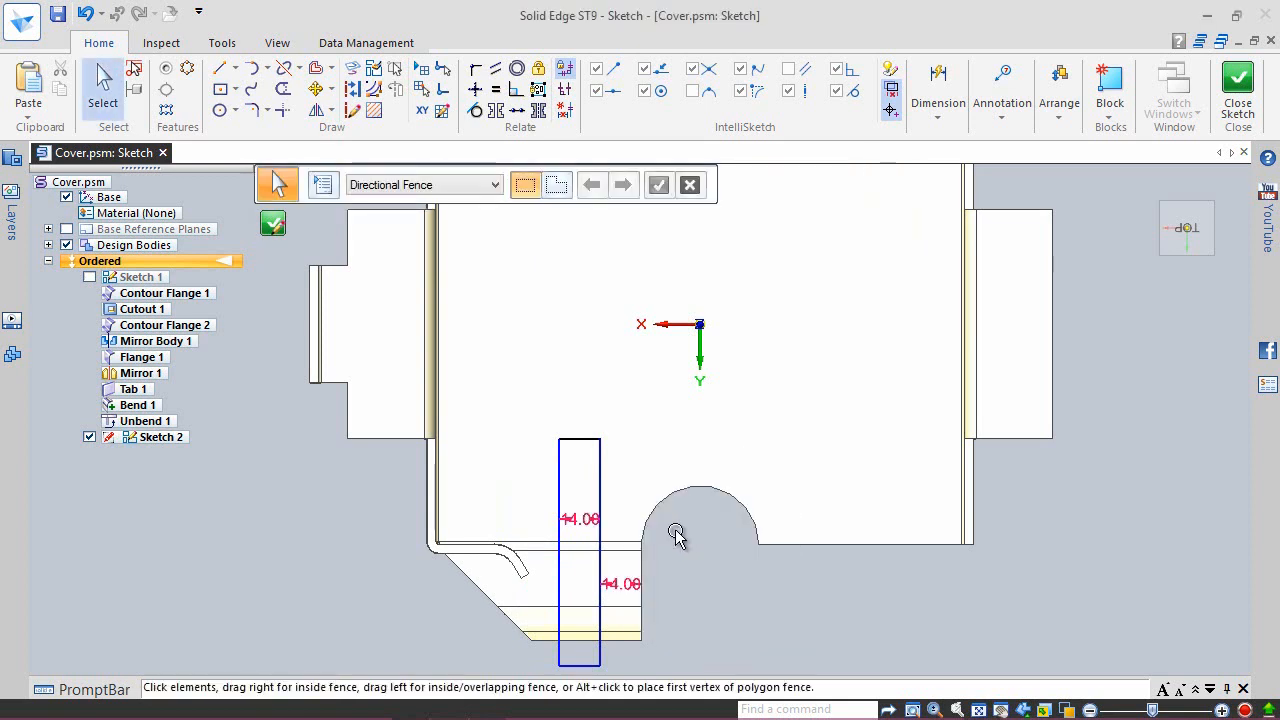
Step: Close and finish the rectangle sketch and switch to the saved Custom view
{"action": "right_click", "coordinate": [676, 535]}
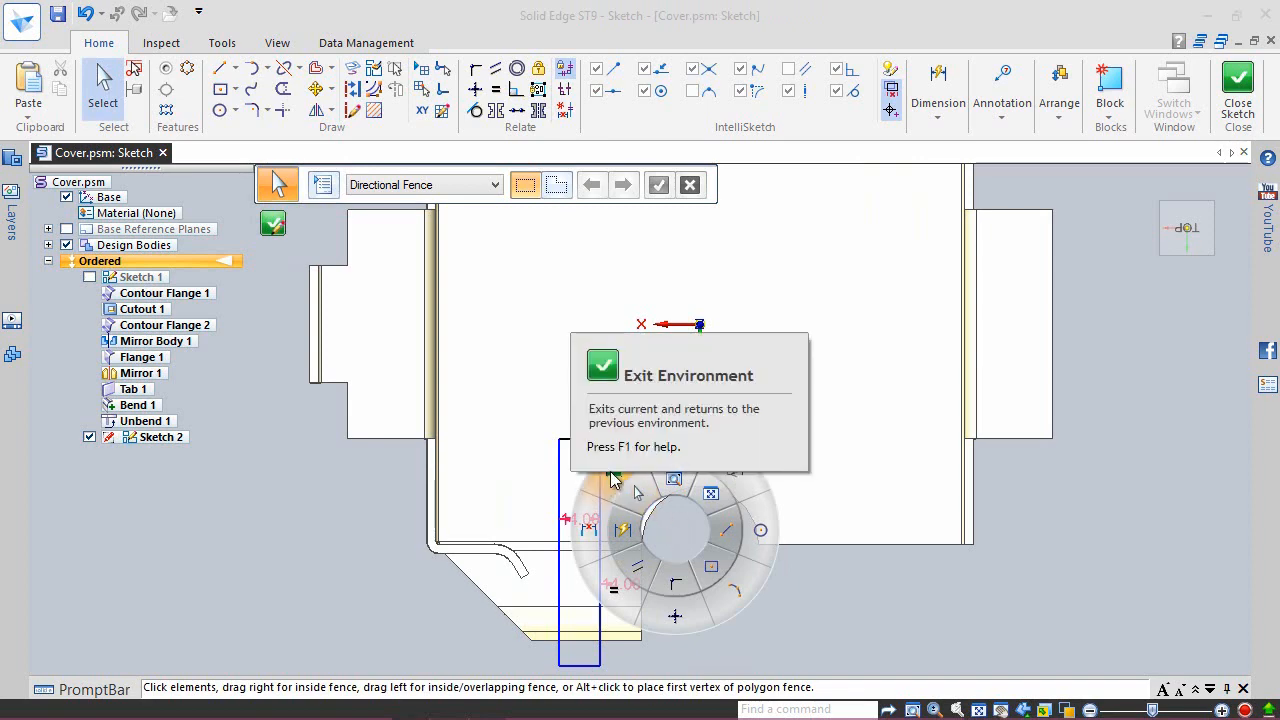
{"action": "left_click", "coordinate": [615, 468]}
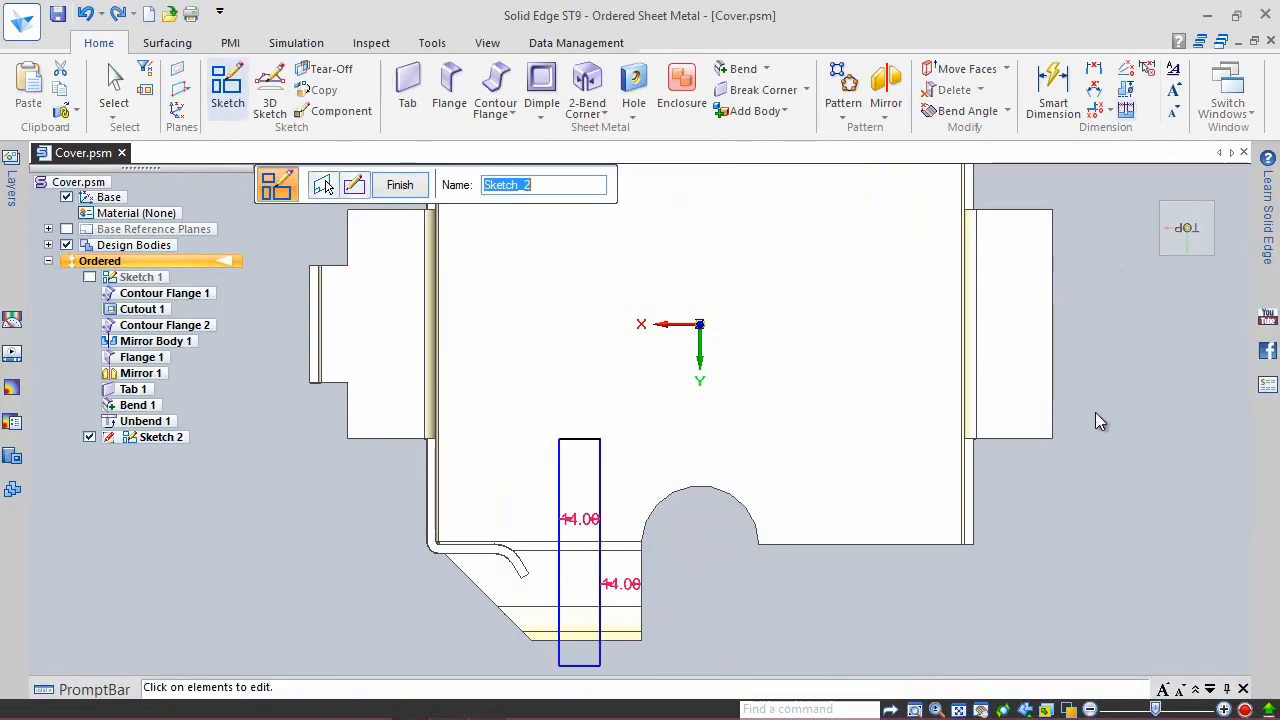
{"action": "left_click", "coordinate": [1050, 709]}
{"action": "left_click", "coordinate": [1057, 561]}
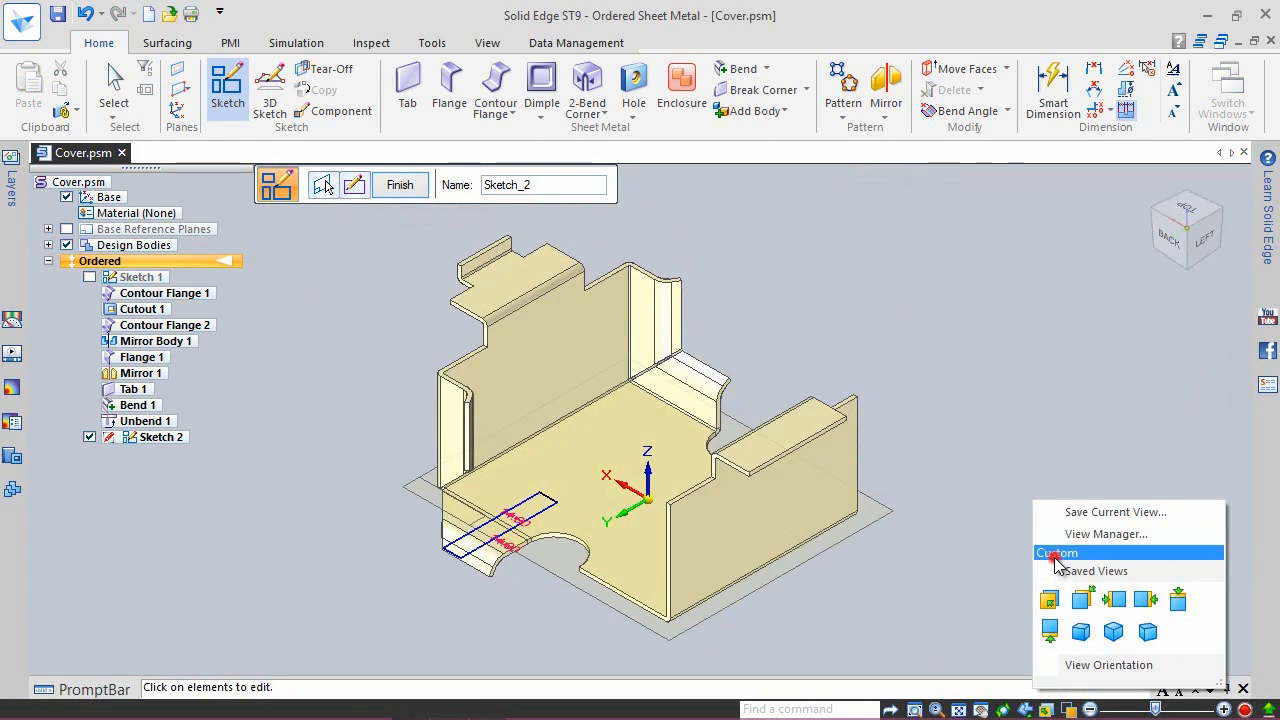
{"action": "right_click", "coordinate": [1027, 578]}
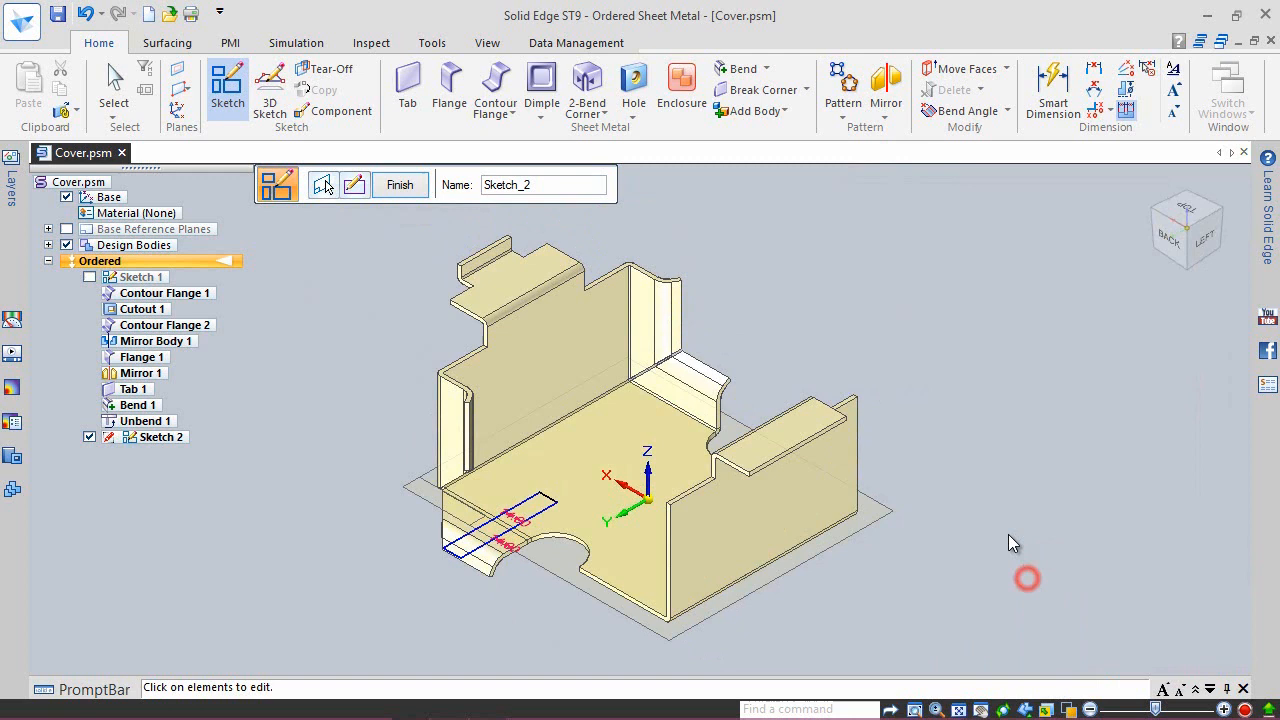
{"action": "right_click", "coordinate": [954, 383]}
{"action": "left_click", "coordinate": [915, 345]}
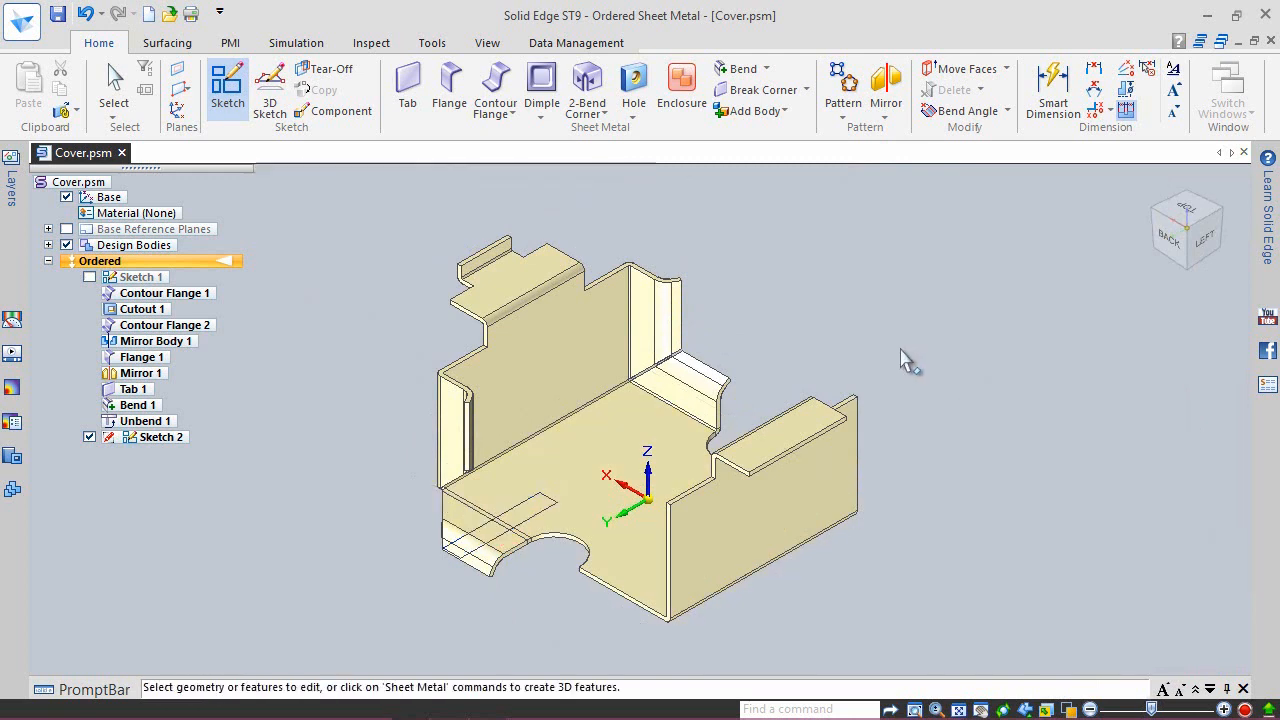
{"action": "left_click", "coordinate": [896, 351]}
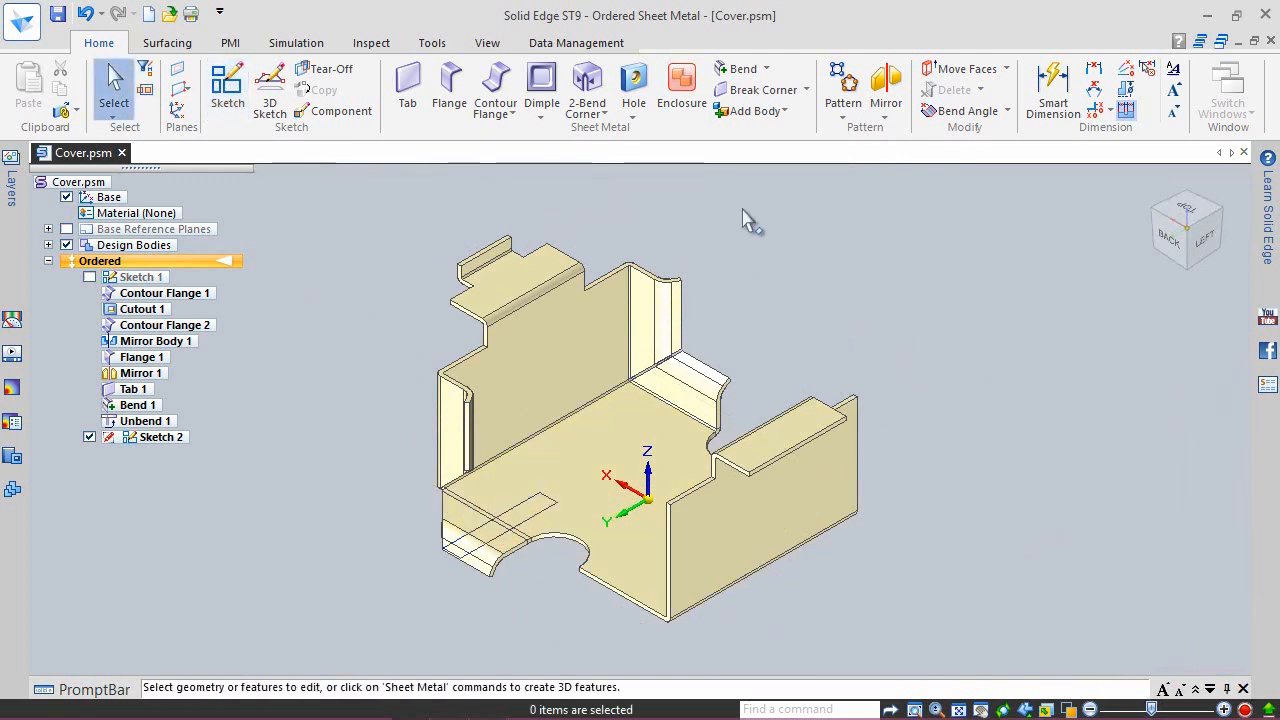
Step: Cut the sketched rectangle chain downward through the base and the unbent flange
{"action": "left_click", "coordinate": [633, 118]}
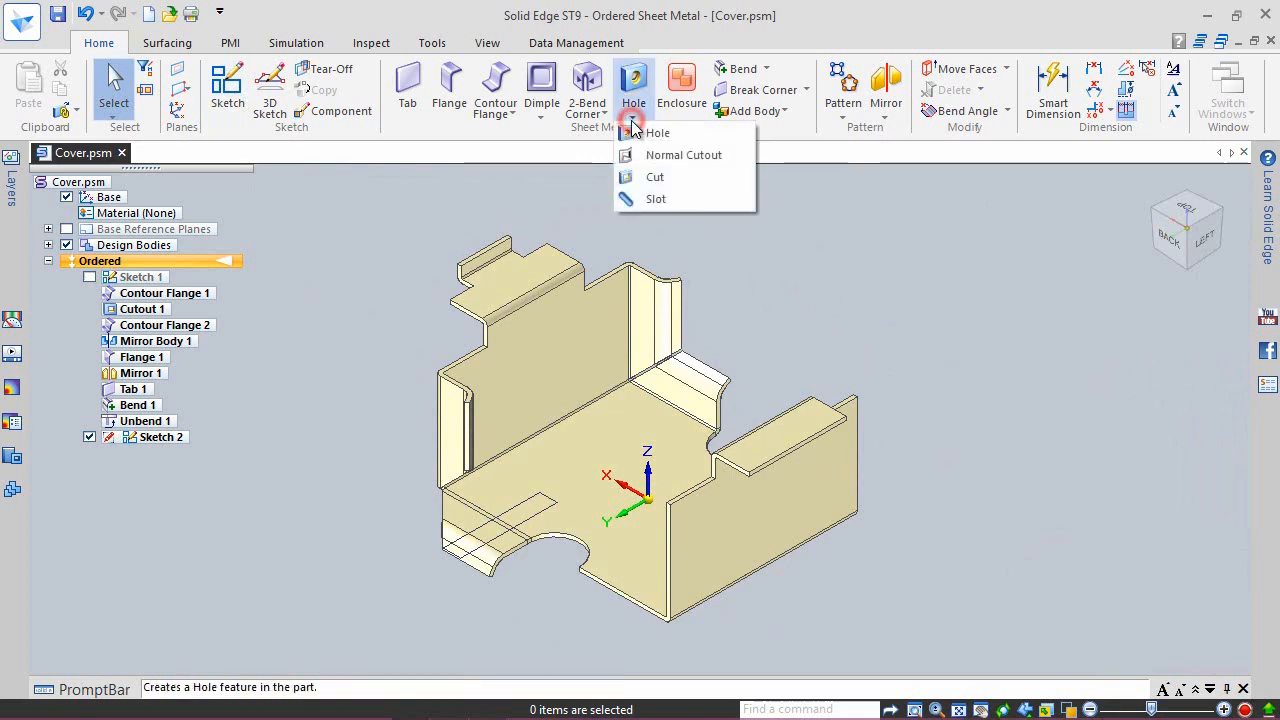
{"action": "left_click", "coordinate": [664, 177]}
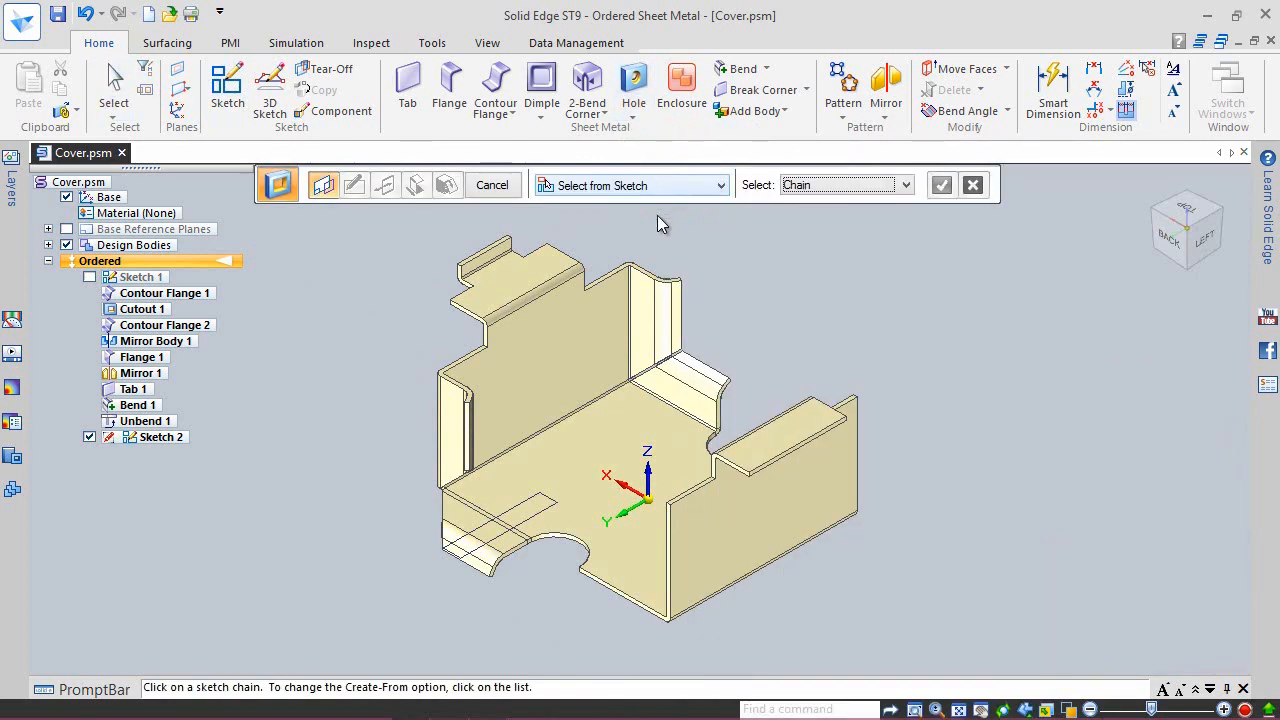
{"action": "left_click", "coordinate": [522, 506]}
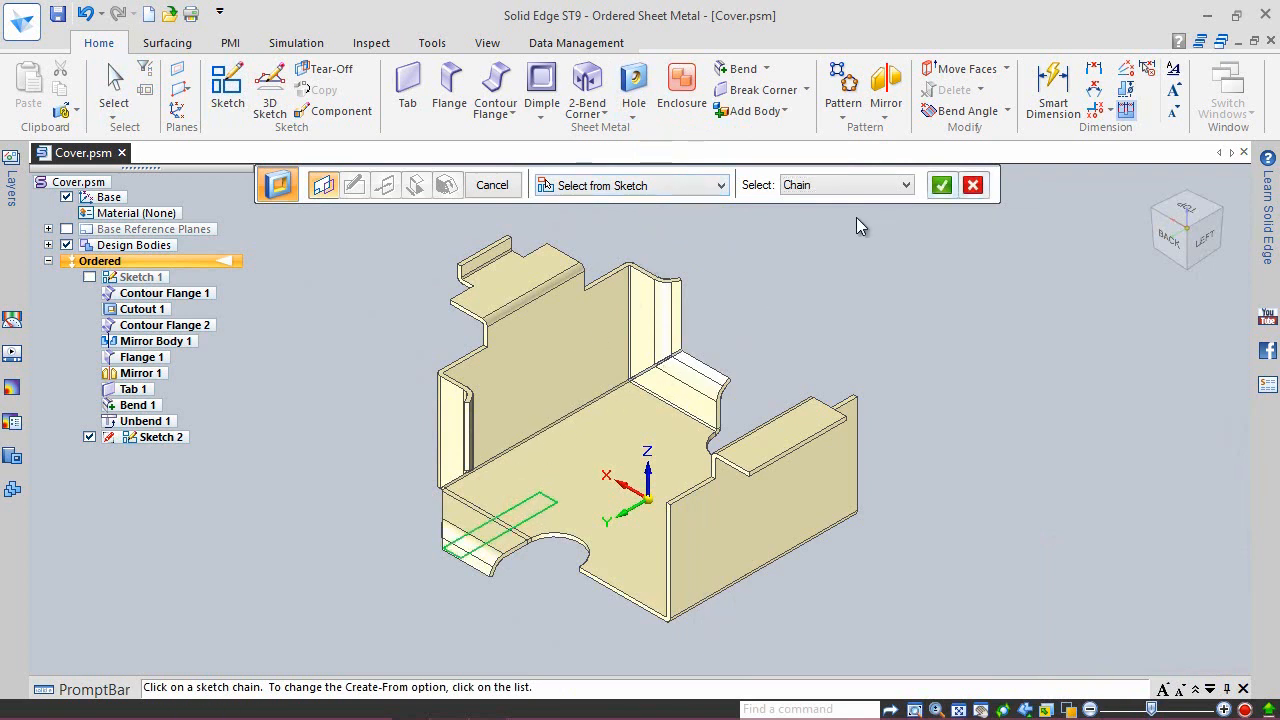
{"action": "left_click", "coordinate": [938, 186]}
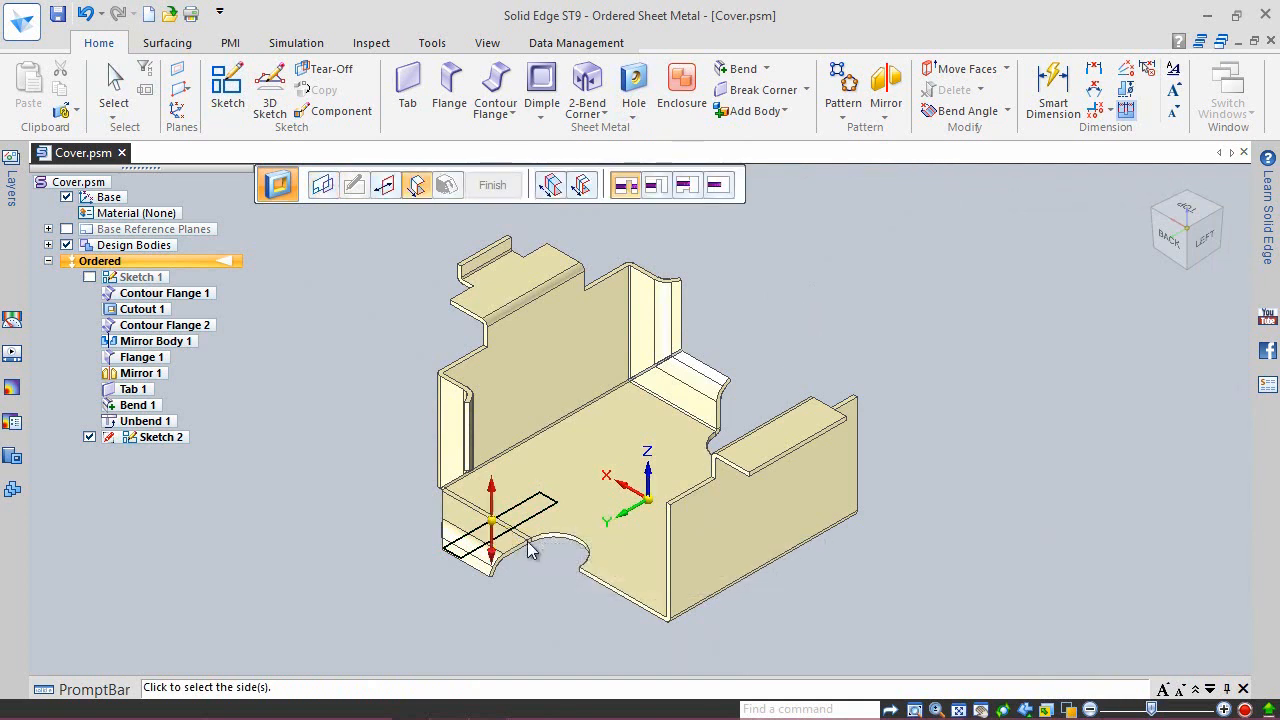
{"action": "left_click", "coordinate": [517, 578]}
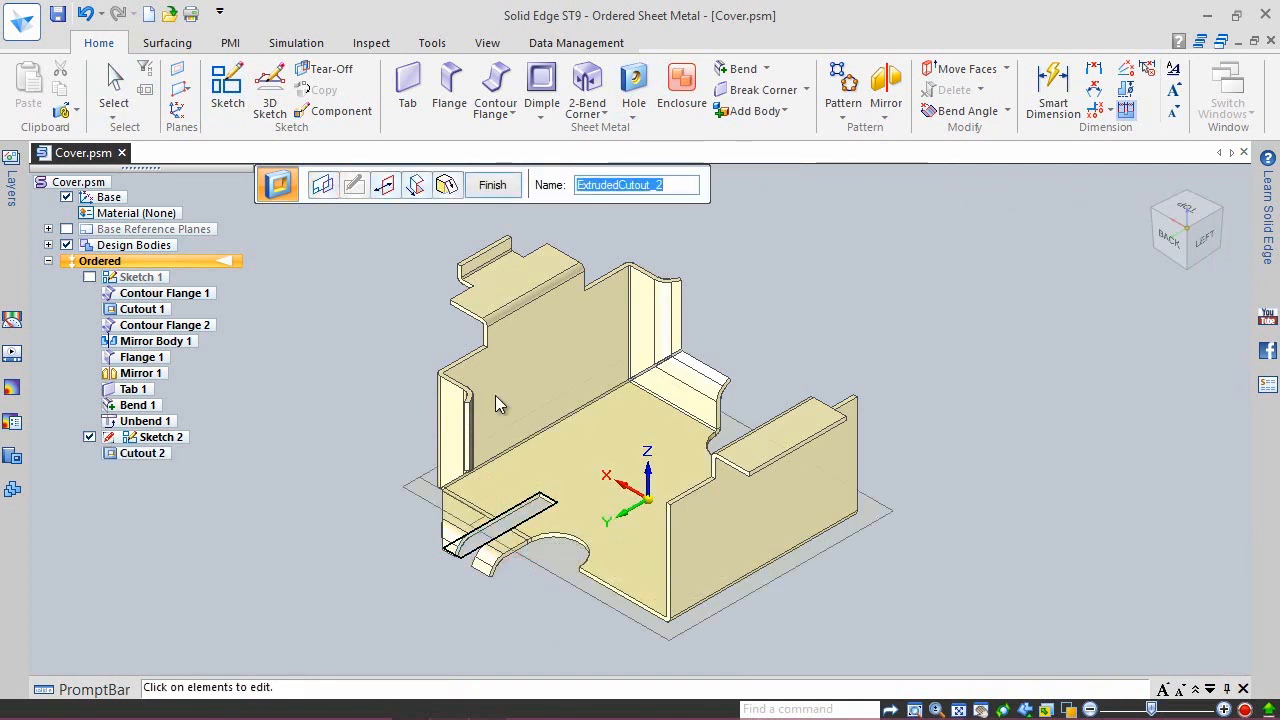
{"action": "left_click", "coordinate": [490, 188]}
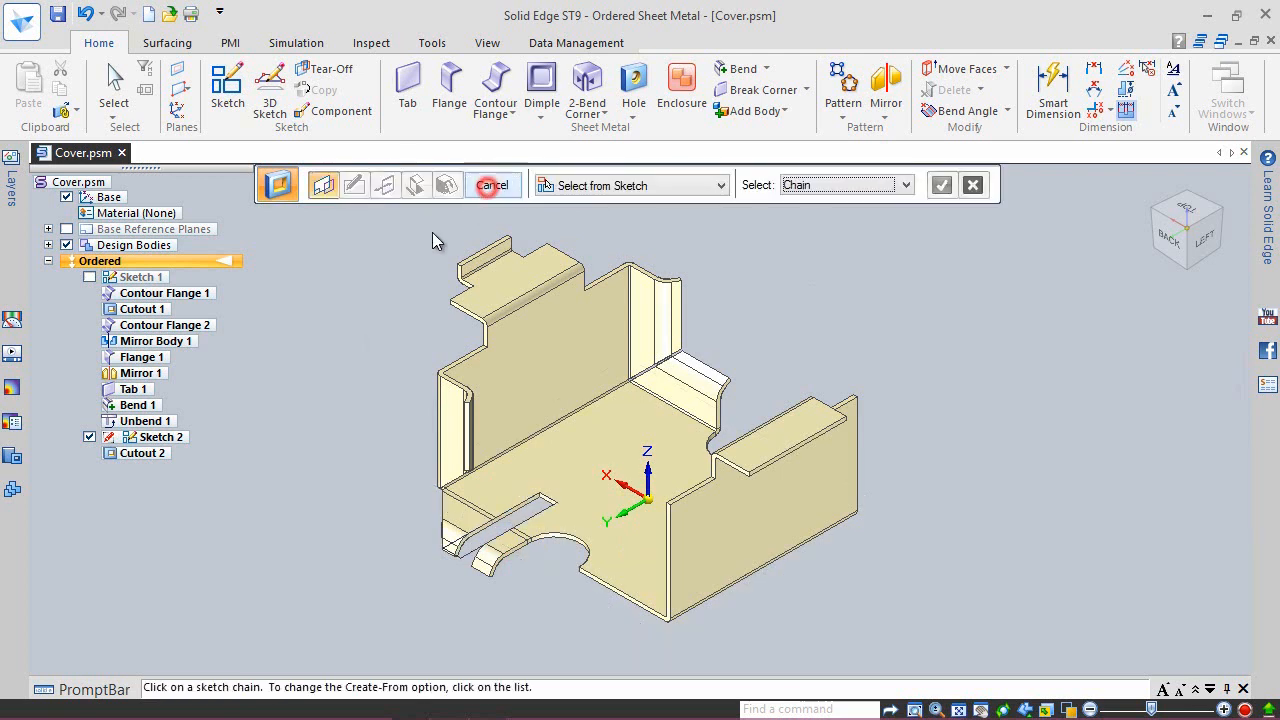
{"action": "left_click", "coordinate": [488, 186]}
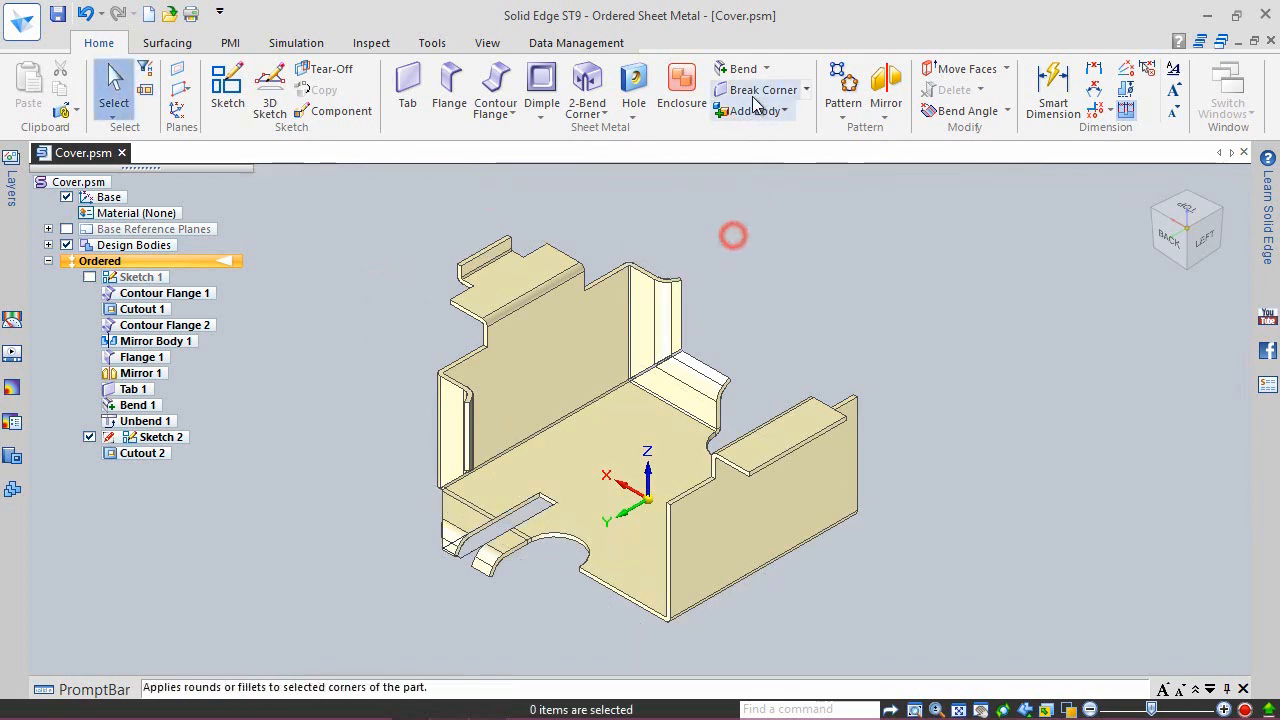
Step: Rebend the flattened flange at its bend beside the new rectangular cutout
{"action": "left_click", "coordinate": [765, 68]}
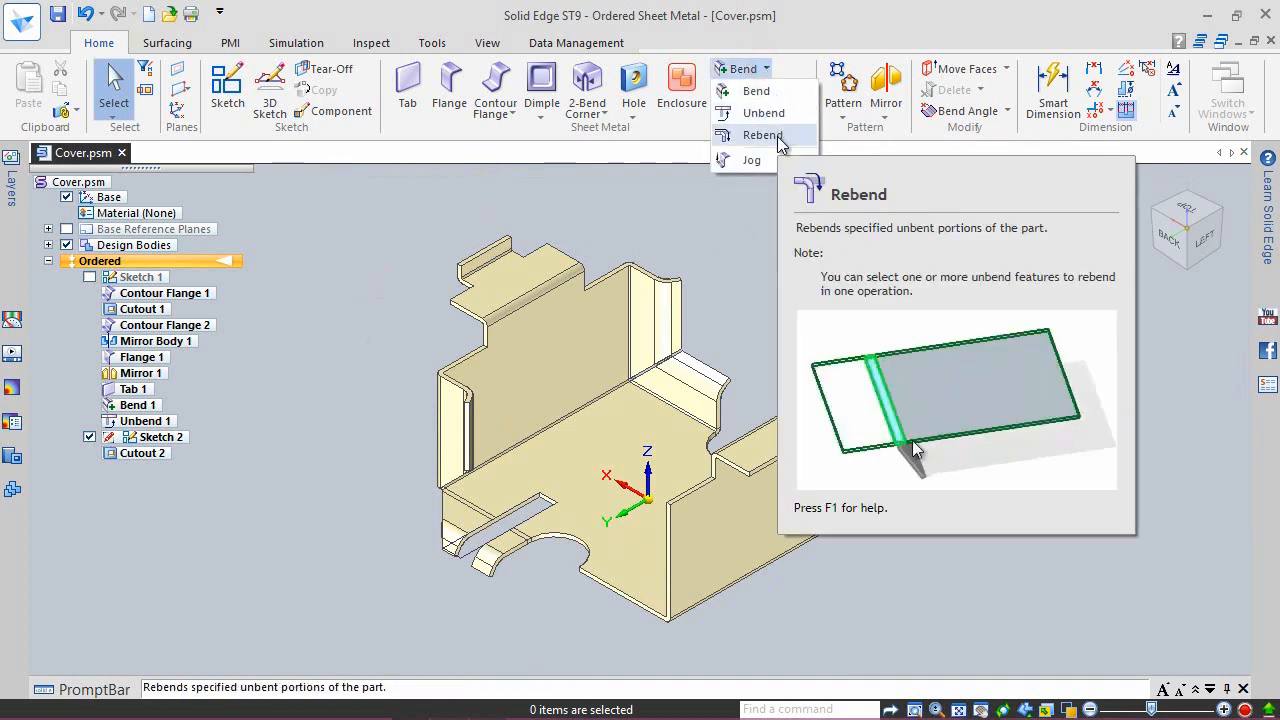
{"action": "left_click", "coordinate": [776, 137]}
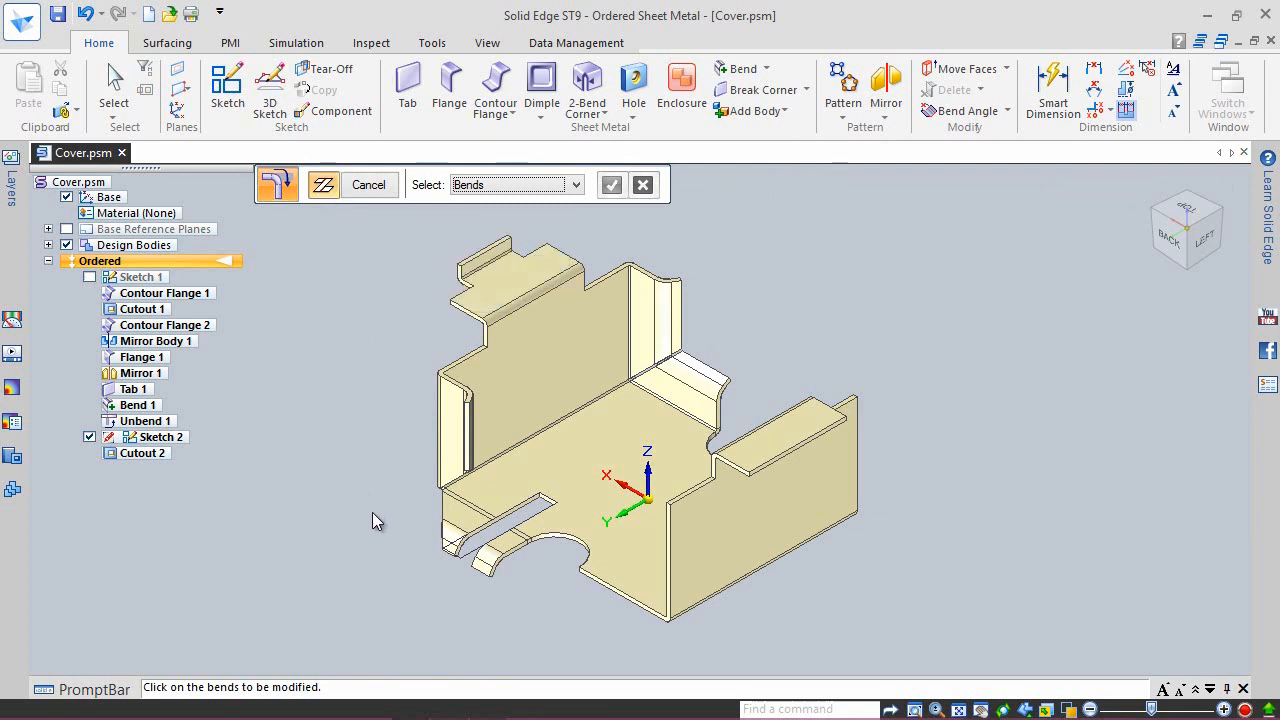
{"action": "left_click", "coordinate": [451, 508]}
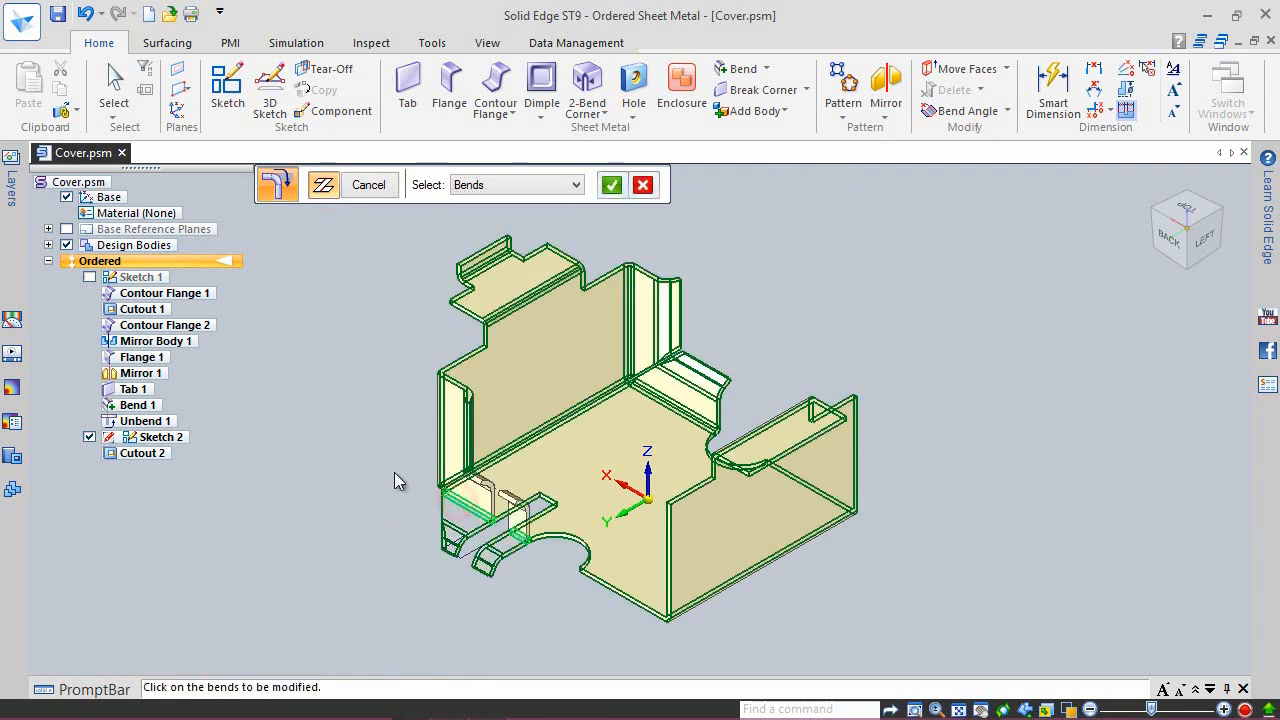
{"action": "left_click", "coordinate": [611, 190]}
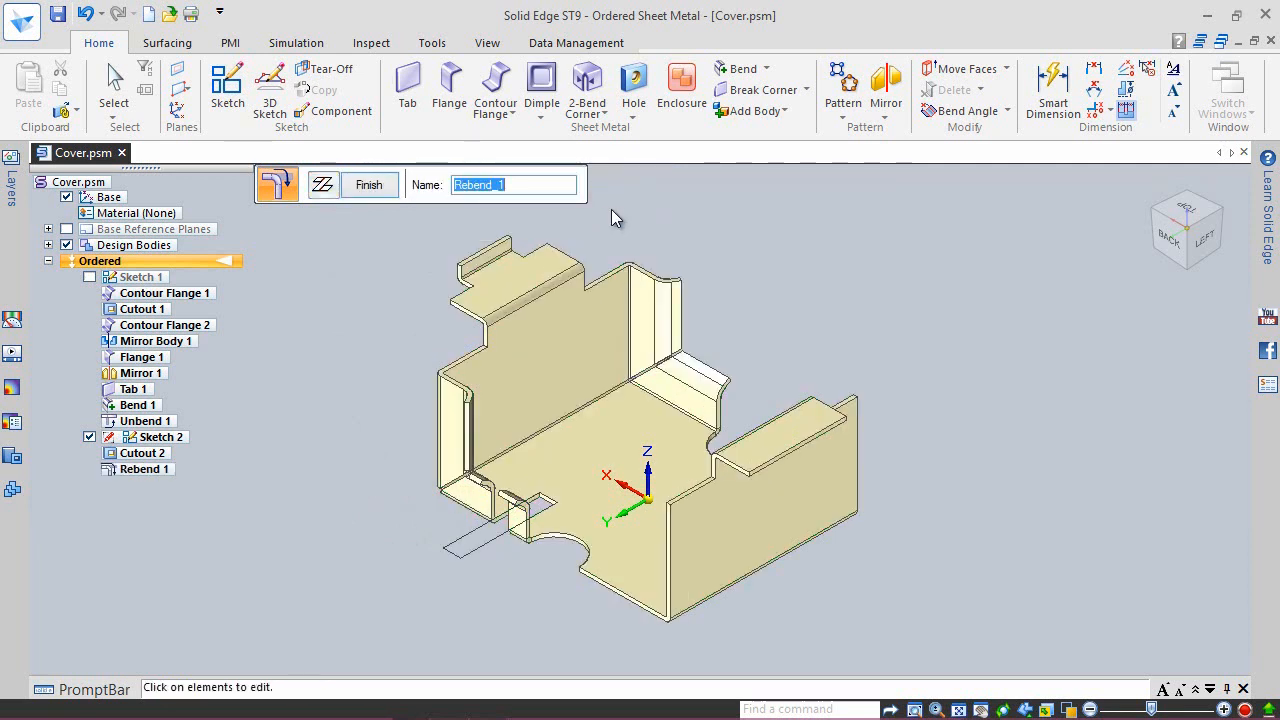
{"action": "left_click", "coordinate": [369, 185]}
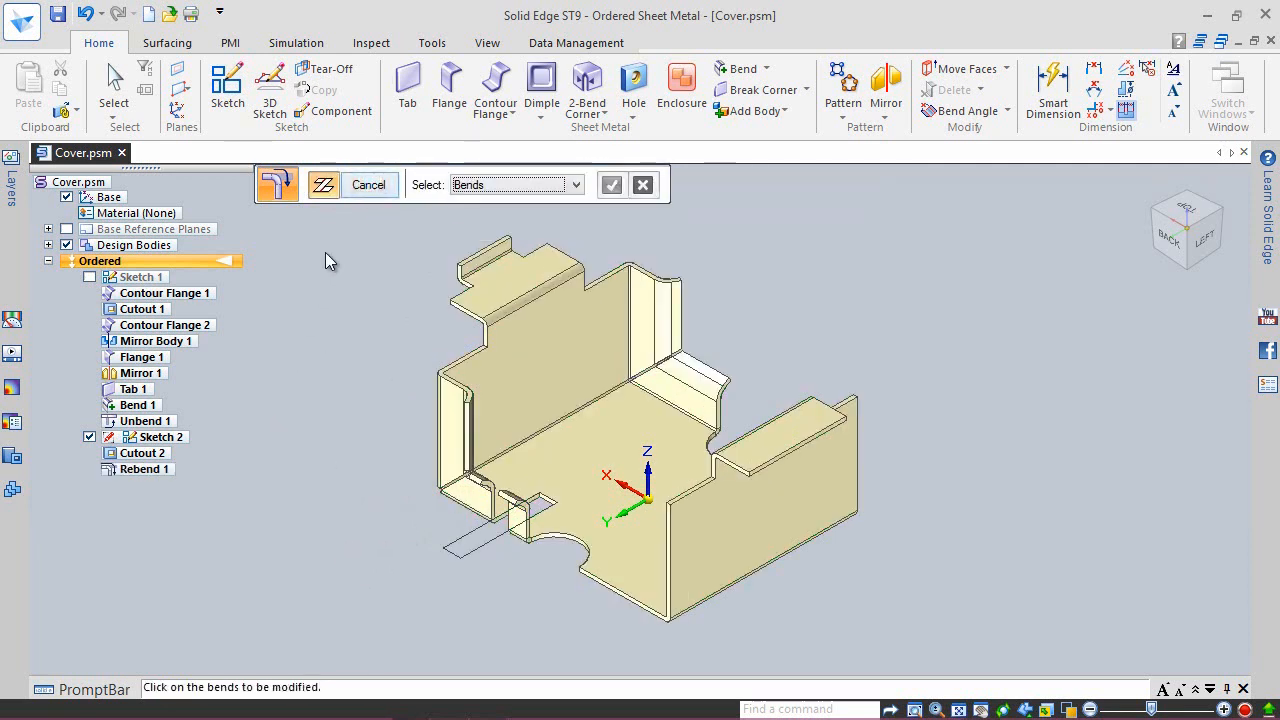
{"action": "left_click", "coordinate": [366, 186]}
Step: Hide the cutout's rectangle sketch, Sketch 2, and save the part
{"action": "left_click", "coordinate": [89, 437]}
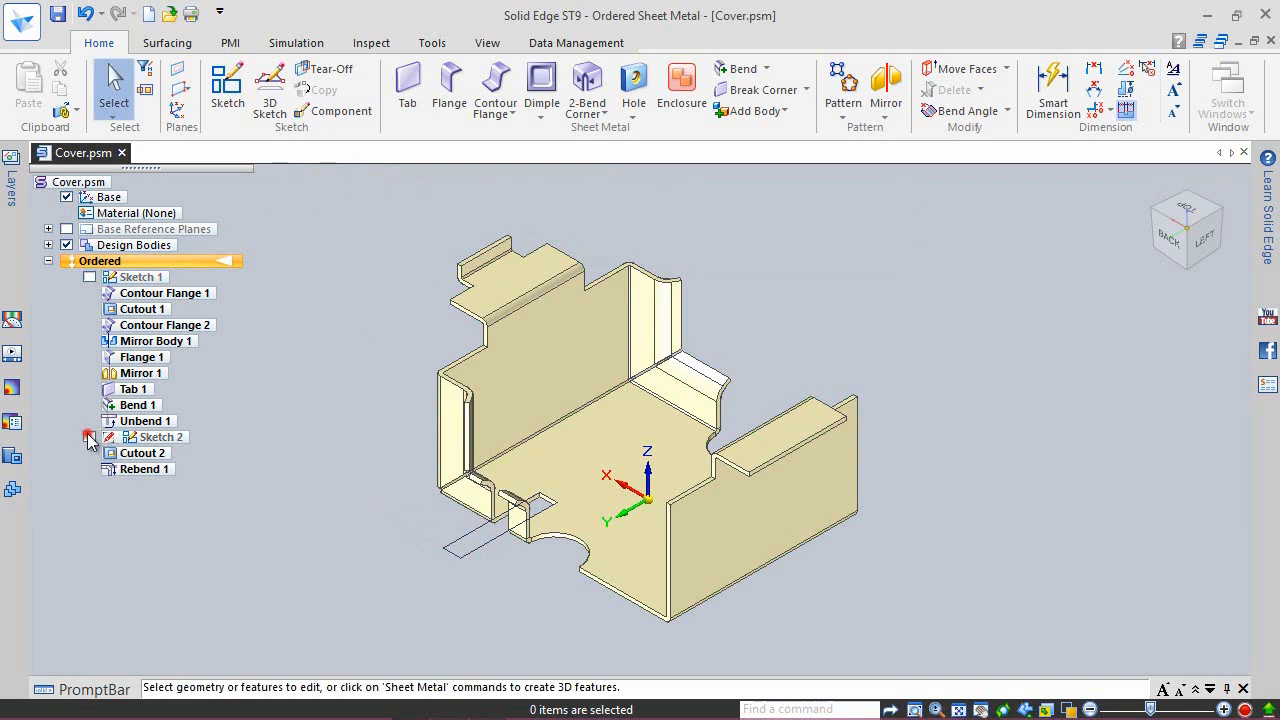
{"action": "left_click", "coordinate": [351, 511]}
{"action": "right_click_drag", "start_coordinate": [344, 389], "coordinate": [380, 354]}
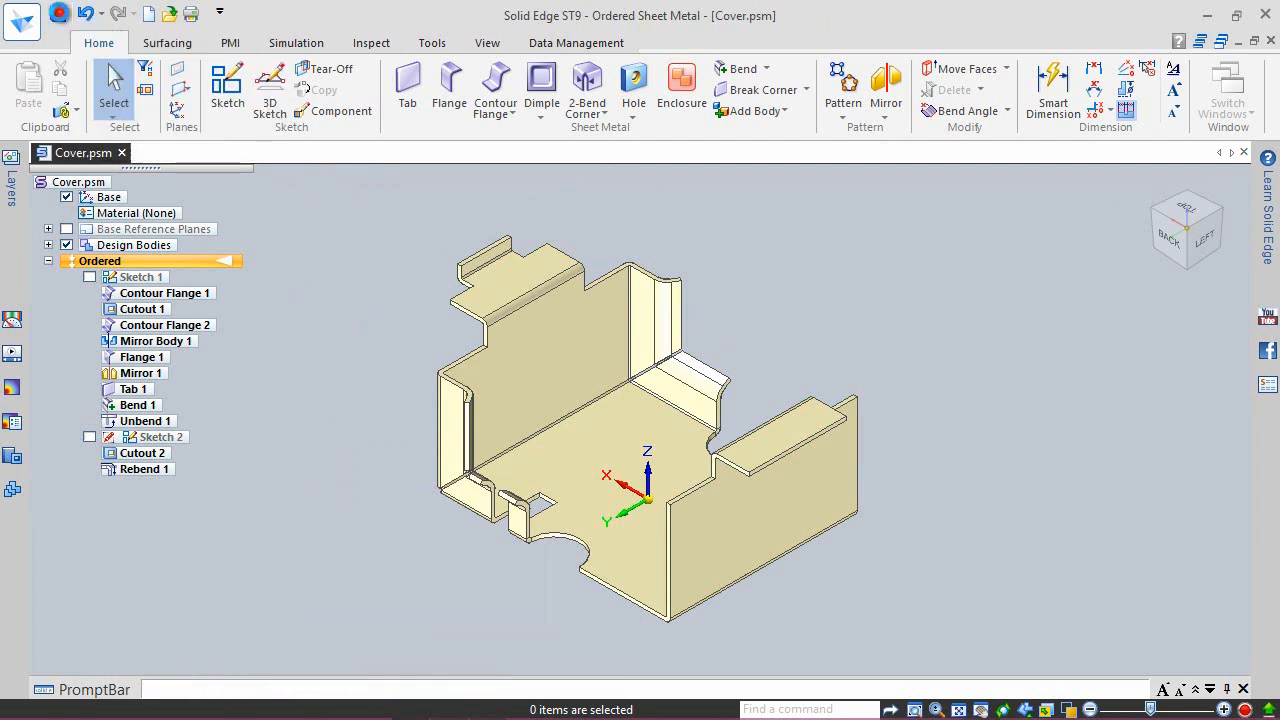
{"action": "left_click", "coordinate": [57, 14]}
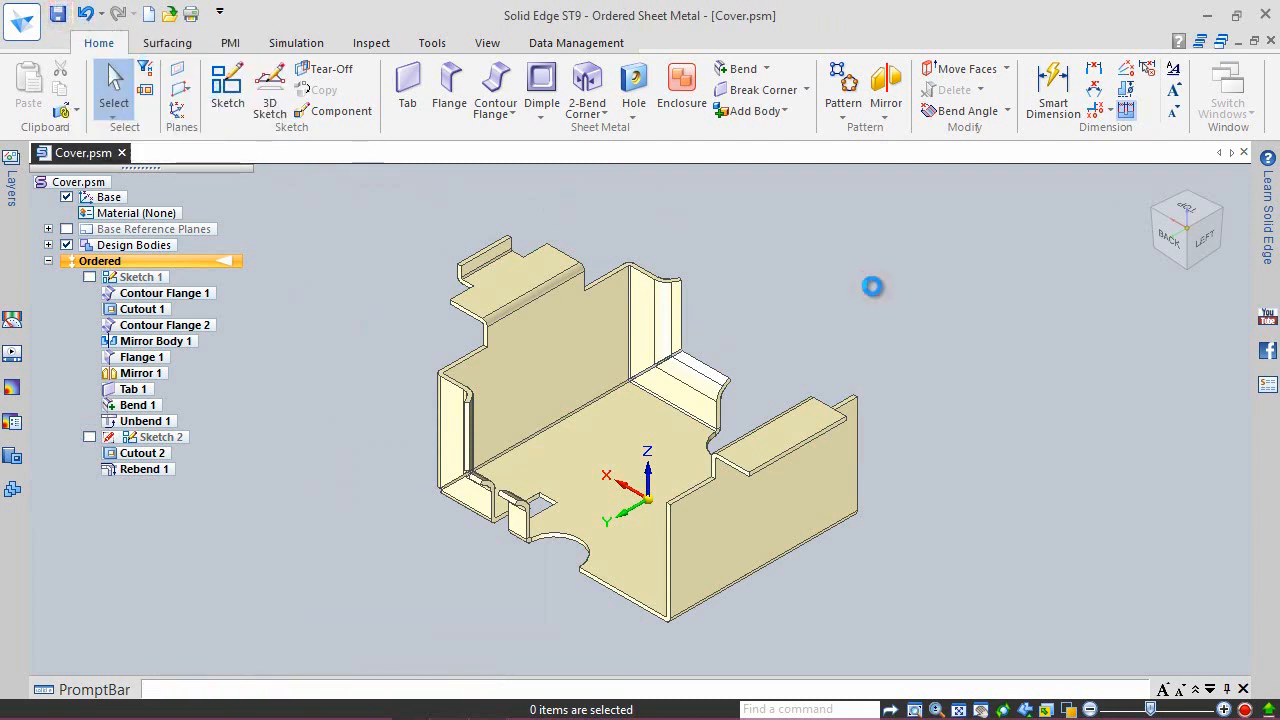
{"action": "left_click", "coordinate": [889, 306]}
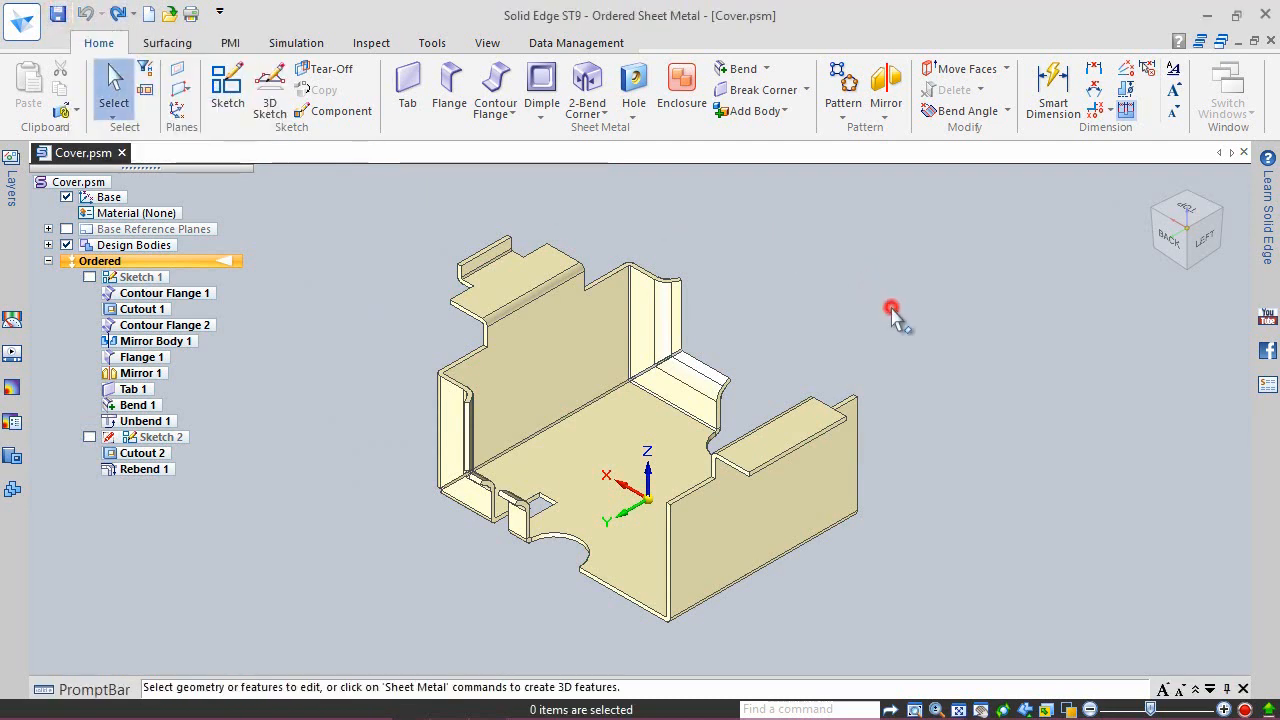
Step: Place a flange on the base's straight open edge beside the semicircular notch and set its distance to 91 mm
{"action": "scroll", "coordinate": [580, 618], "scroll_direction": "up", "scroll_amount": 3}
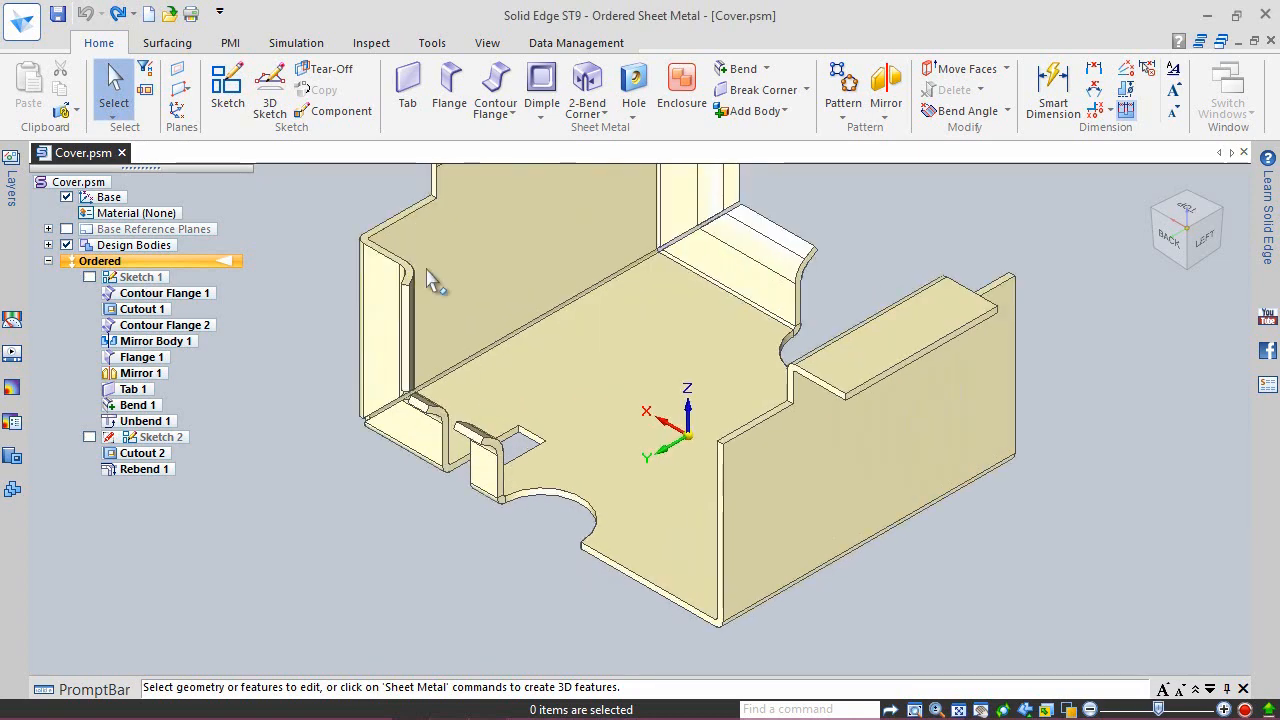
{"action": "left_click", "coordinate": [448, 90]}
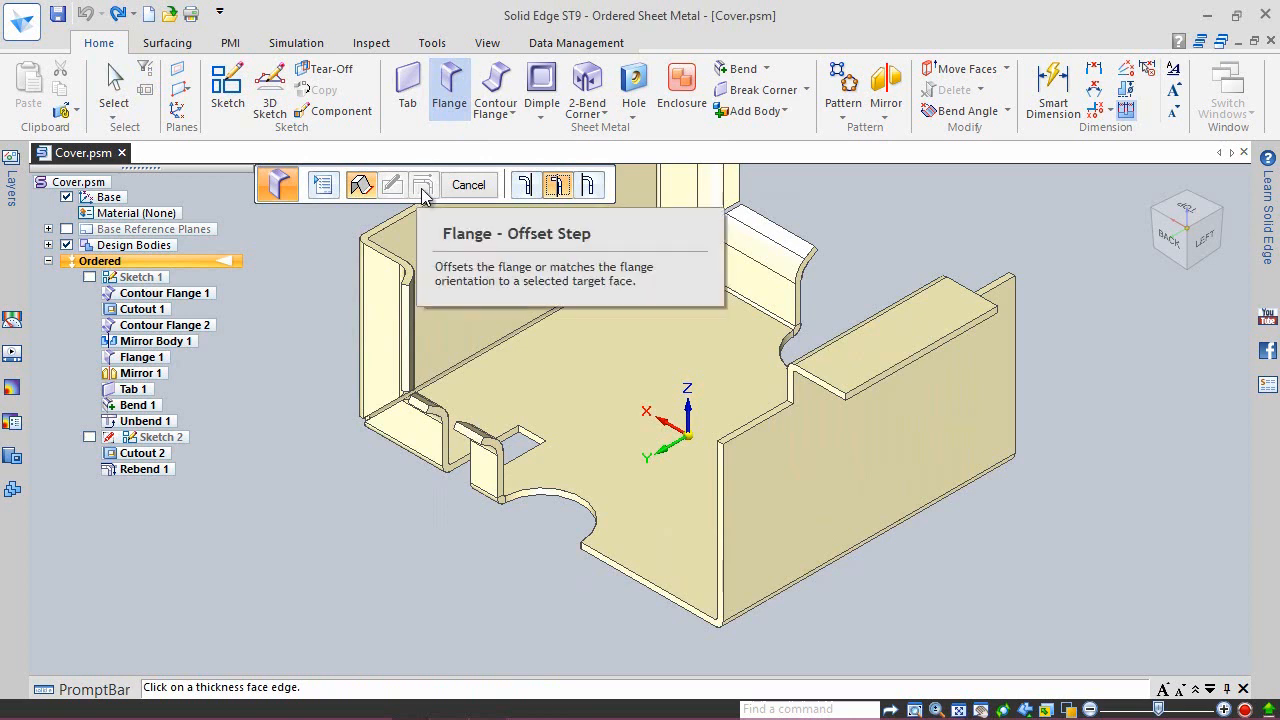
{"action": "left_click", "coordinate": [559, 187]}
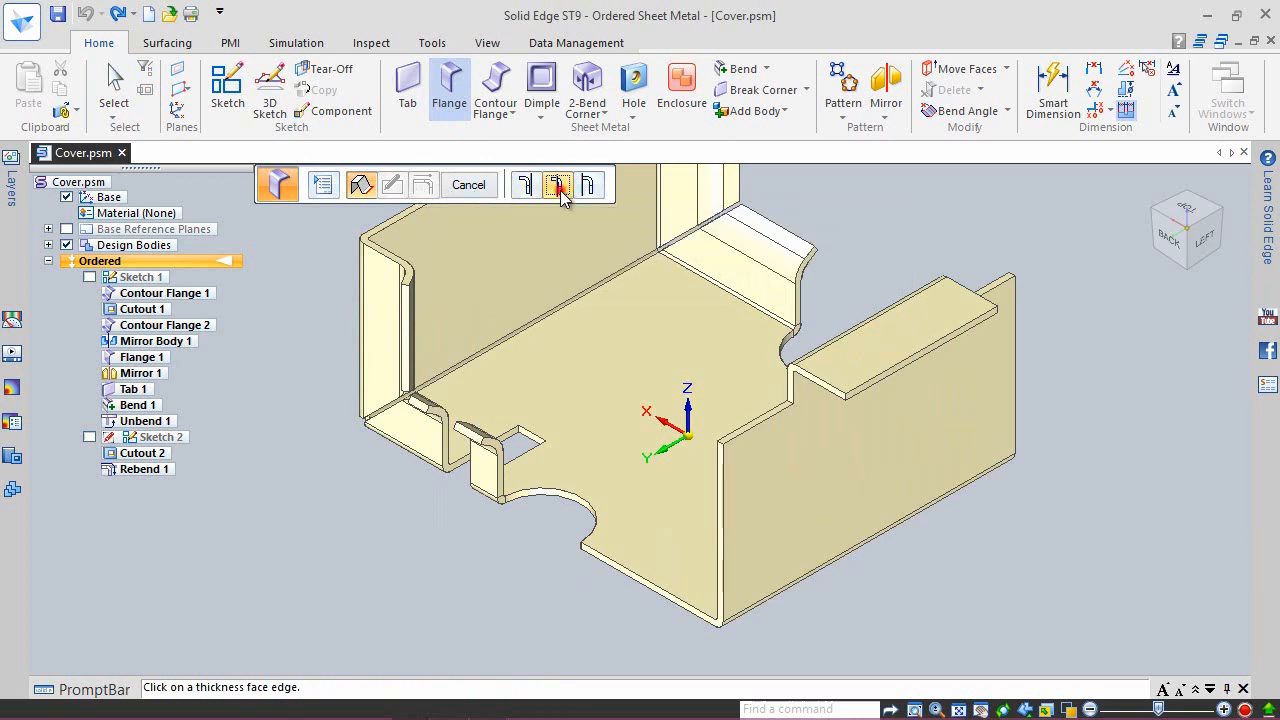
{"action": "left_click", "coordinate": [369, 192]}
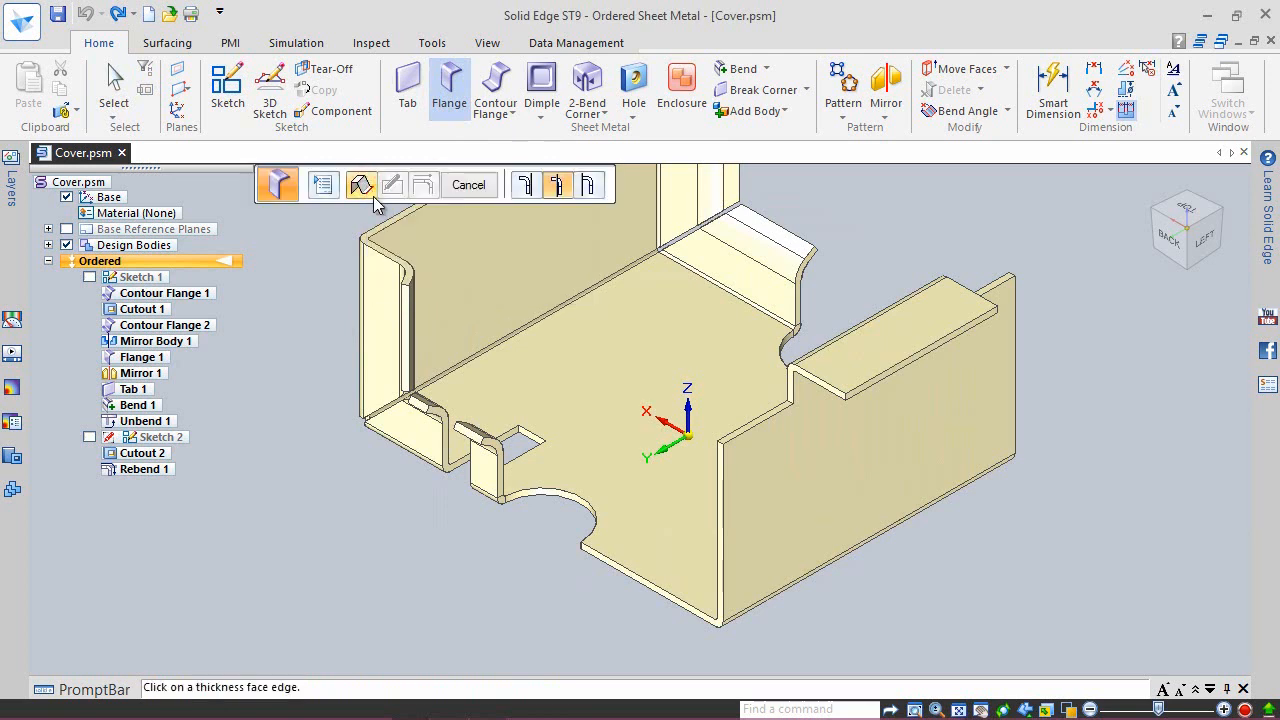
{"action": "left_click", "coordinate": [627, 565]}
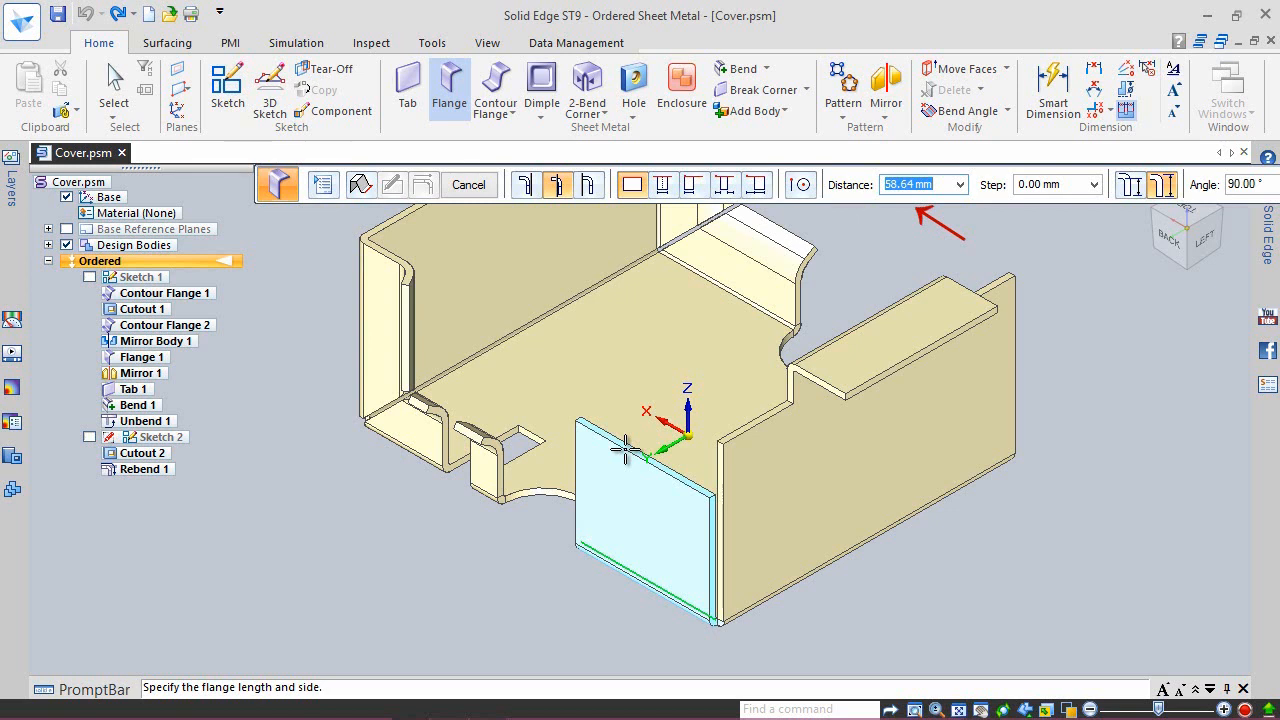
{"action": "type", "text": "9"}
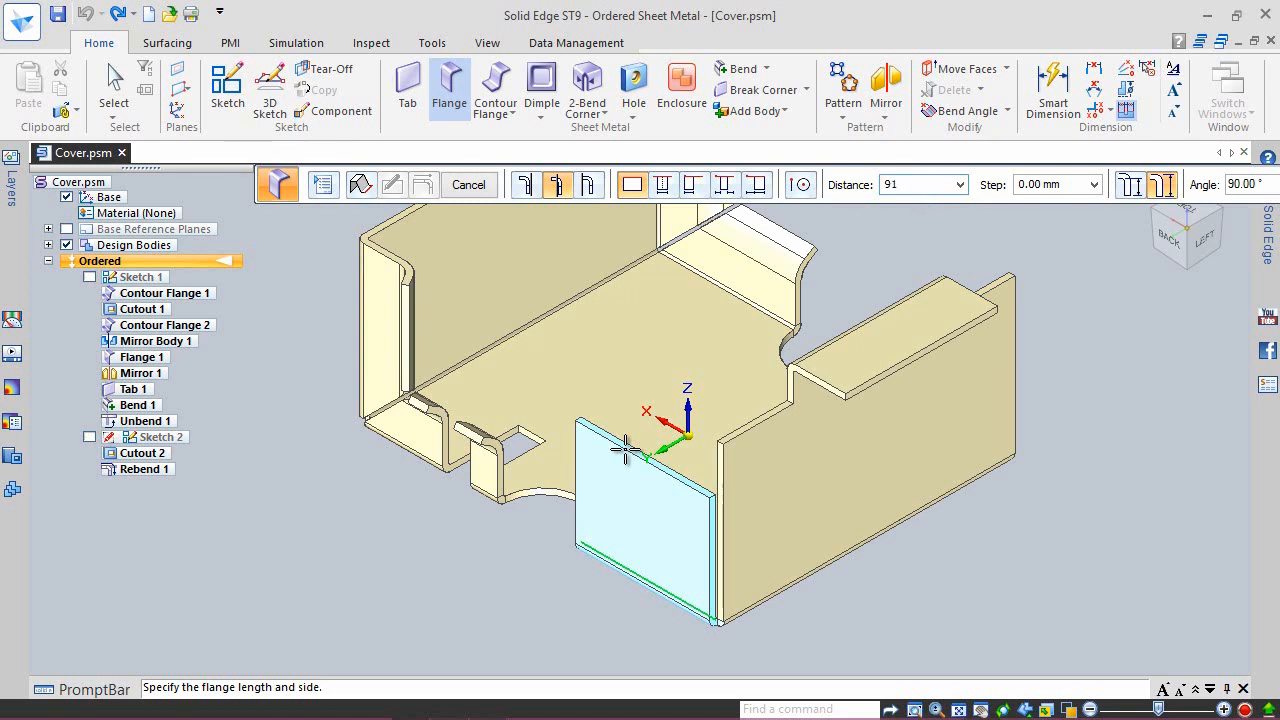
{"action": "type", "text": "1"}
{"action": "key", "text": "Tab"}
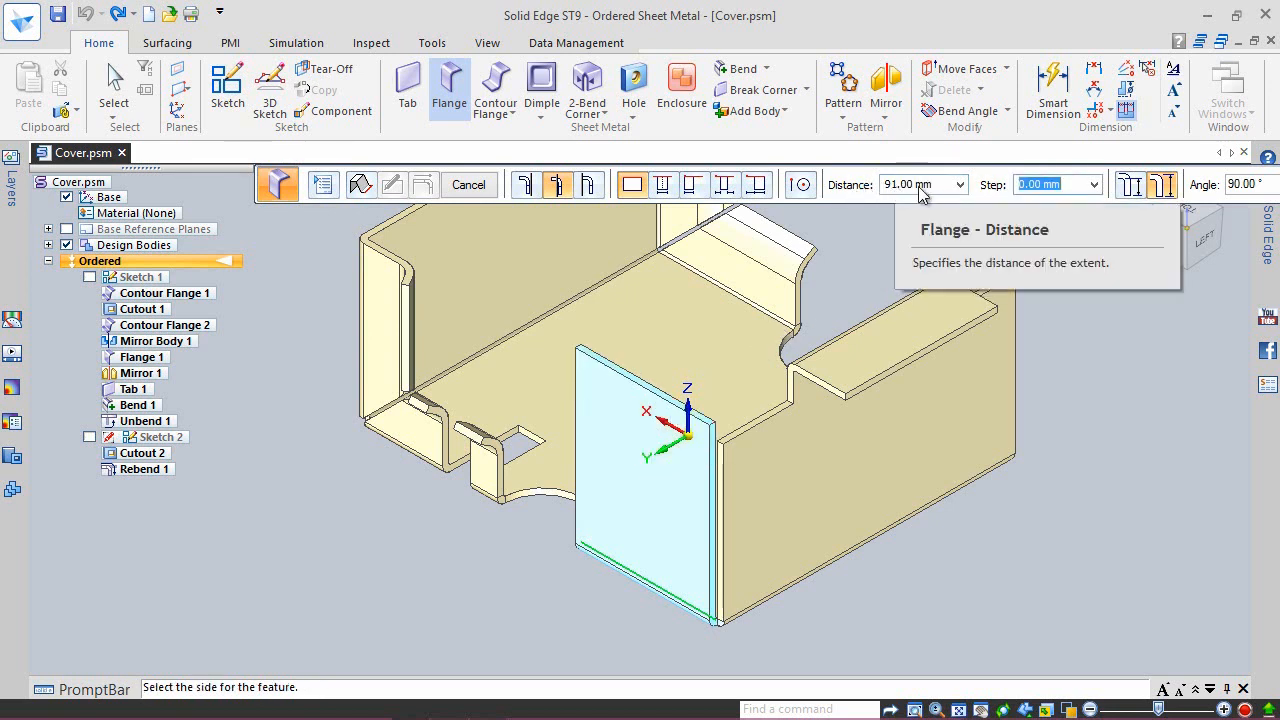
Step: Set the new flange's bend angle to 115° and finish the flange
{"action": "left_click", "coordinate": [1165, 185]}
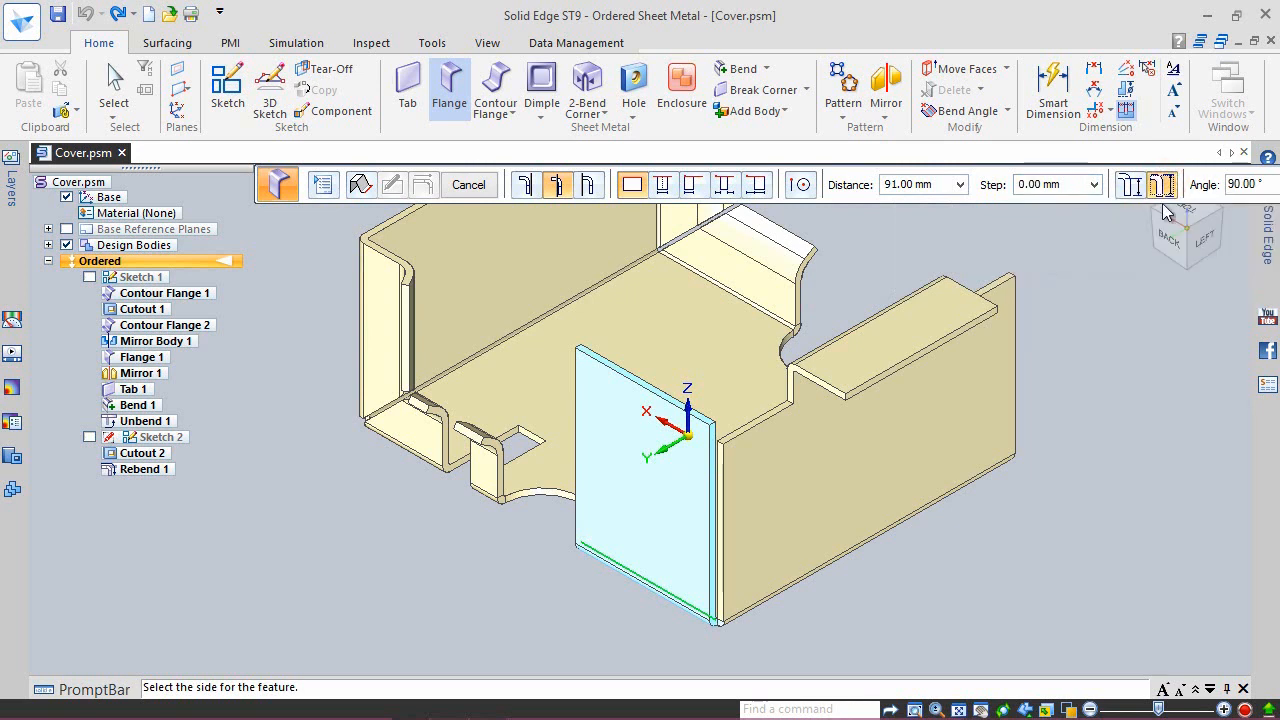
{"action": "left_click", "coordinate": [1240, 185]}
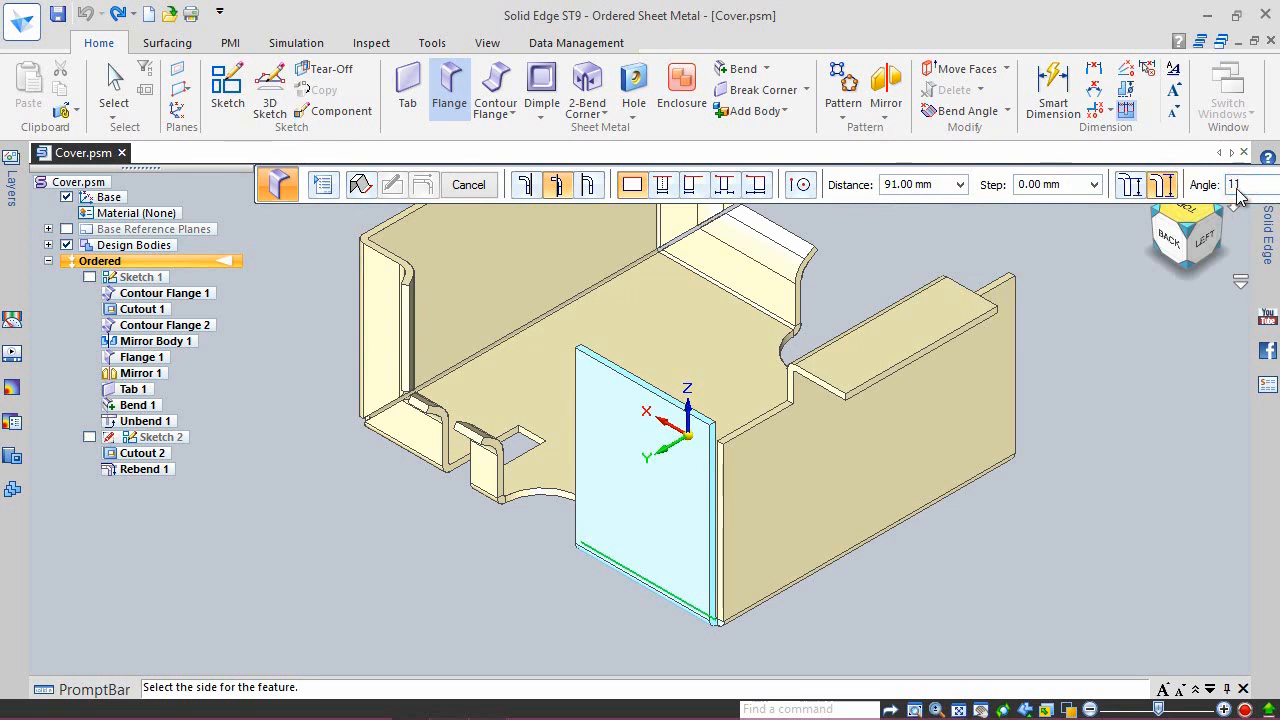
{"action": "key", "text": "Return"}
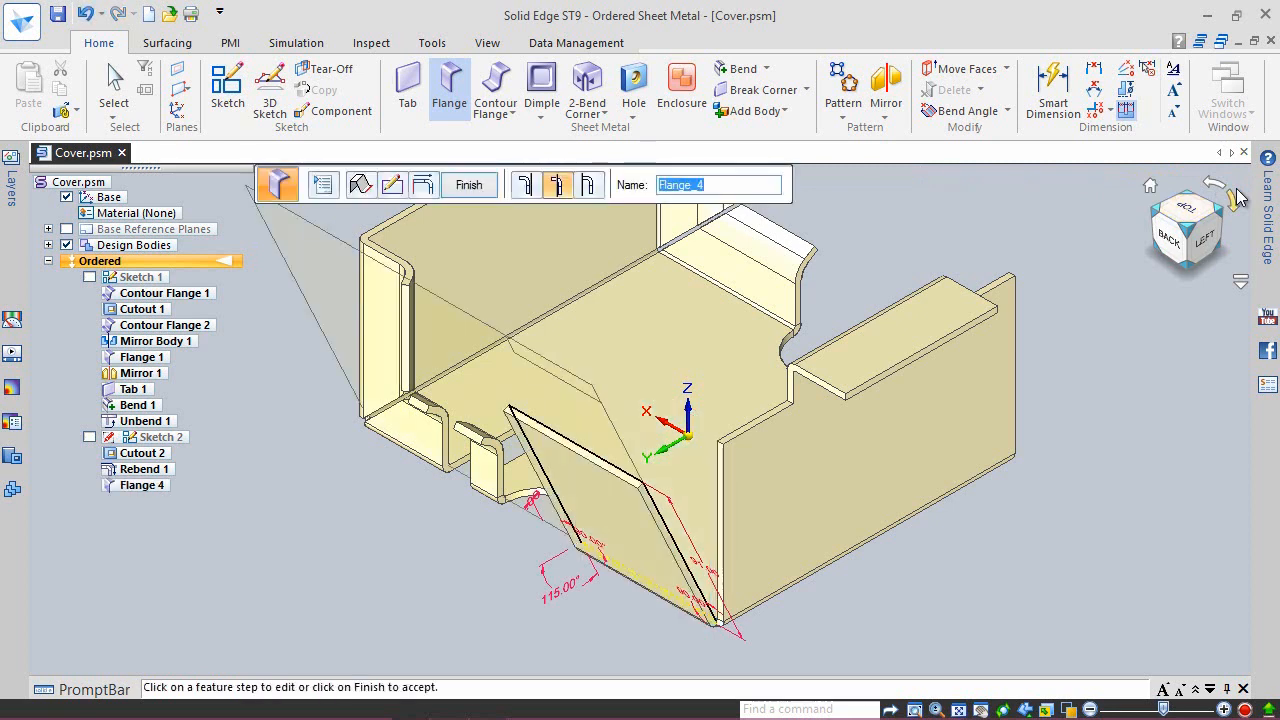
{"action": "left_click", "coordinate": [476, 188]}
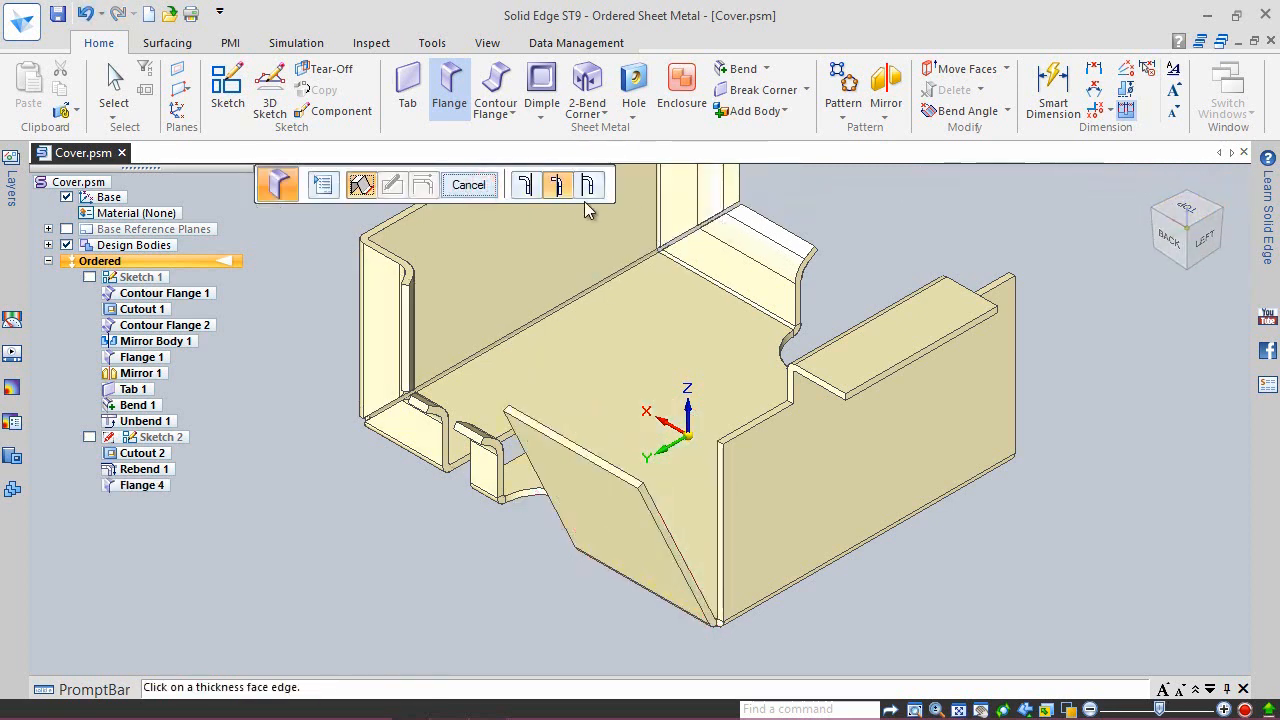
{"action": "left_click", "coordinate": [467, 186]}
{"action": "left_click", "coordinate": [863, 228]}
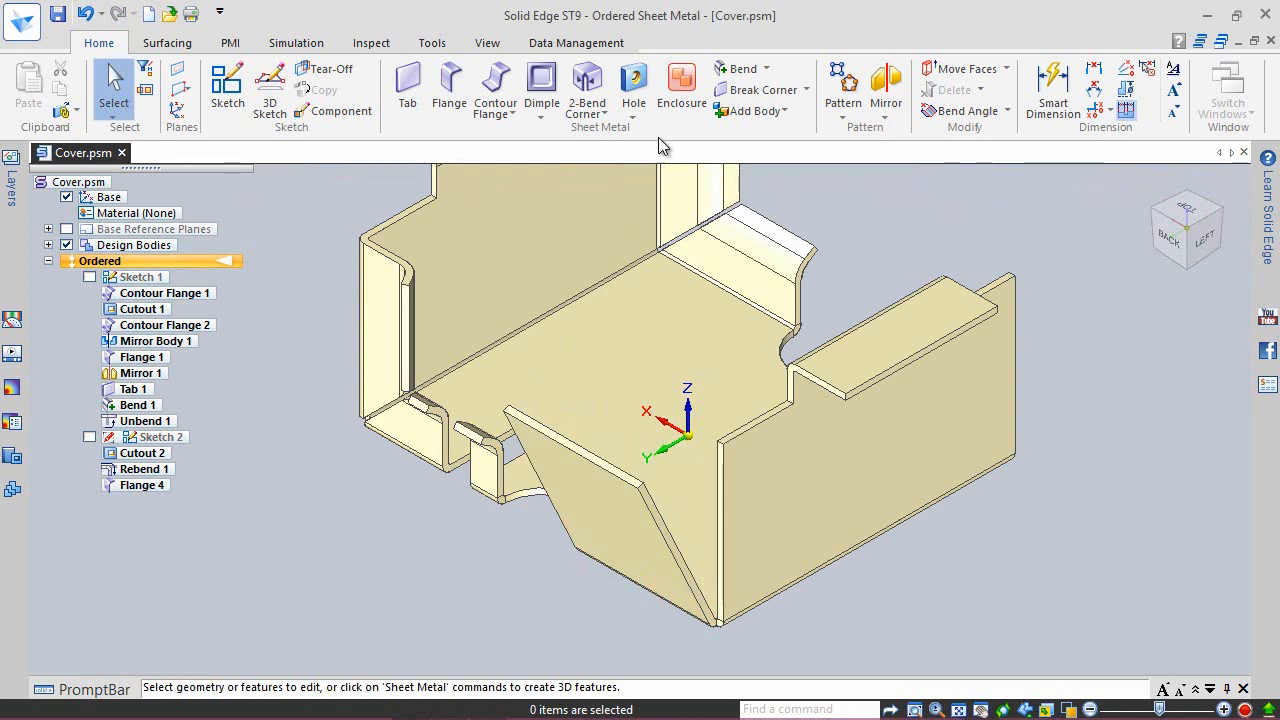
Step: Save all documents and set up a 2-Bend Corner with Open treatment and a 0.10 mm gap
{"action": "left_click", "coordinate": [590, 95]}
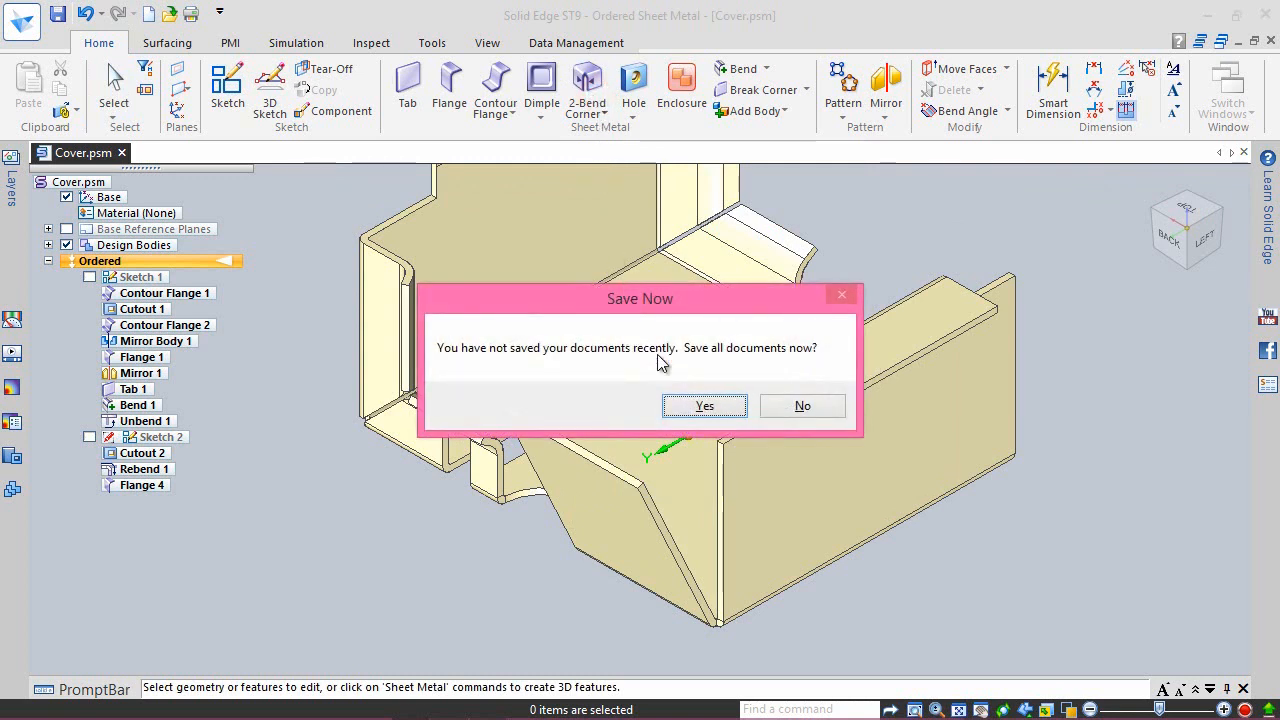
{"action": "left_click", "coordinate": [705, 407]}
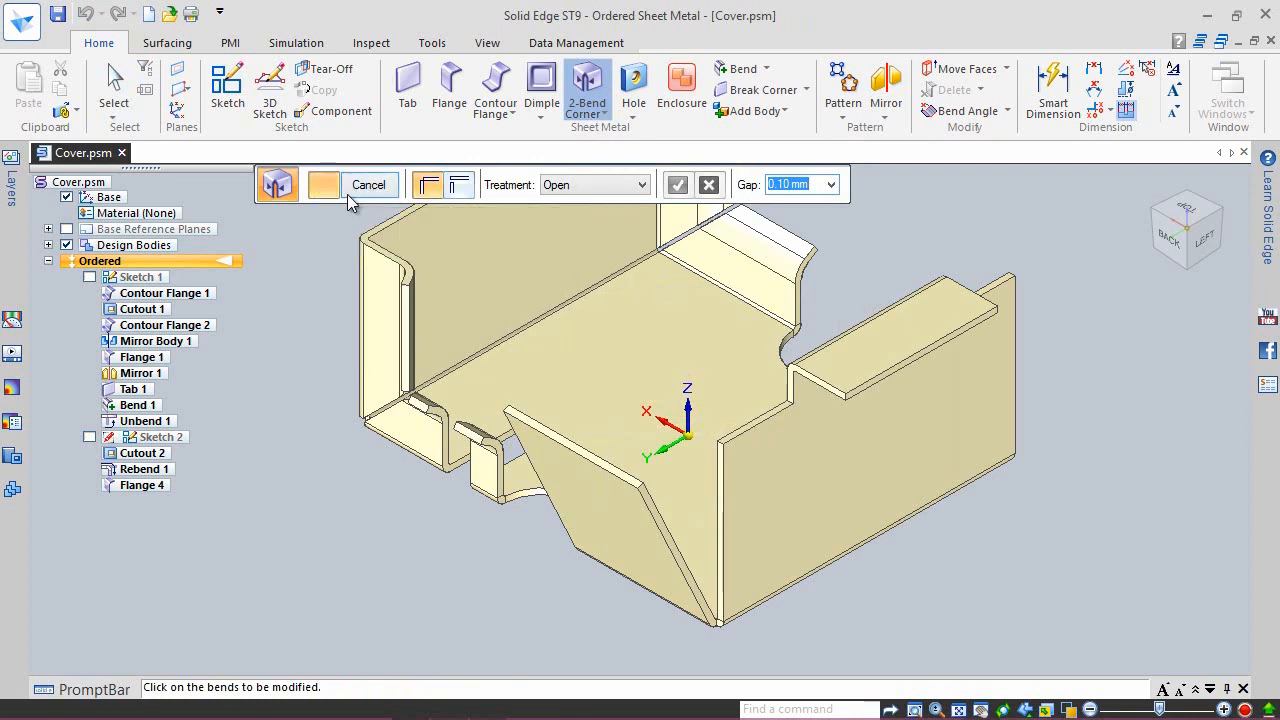
{"action": "left_click", "coordinate": [421, 193]}
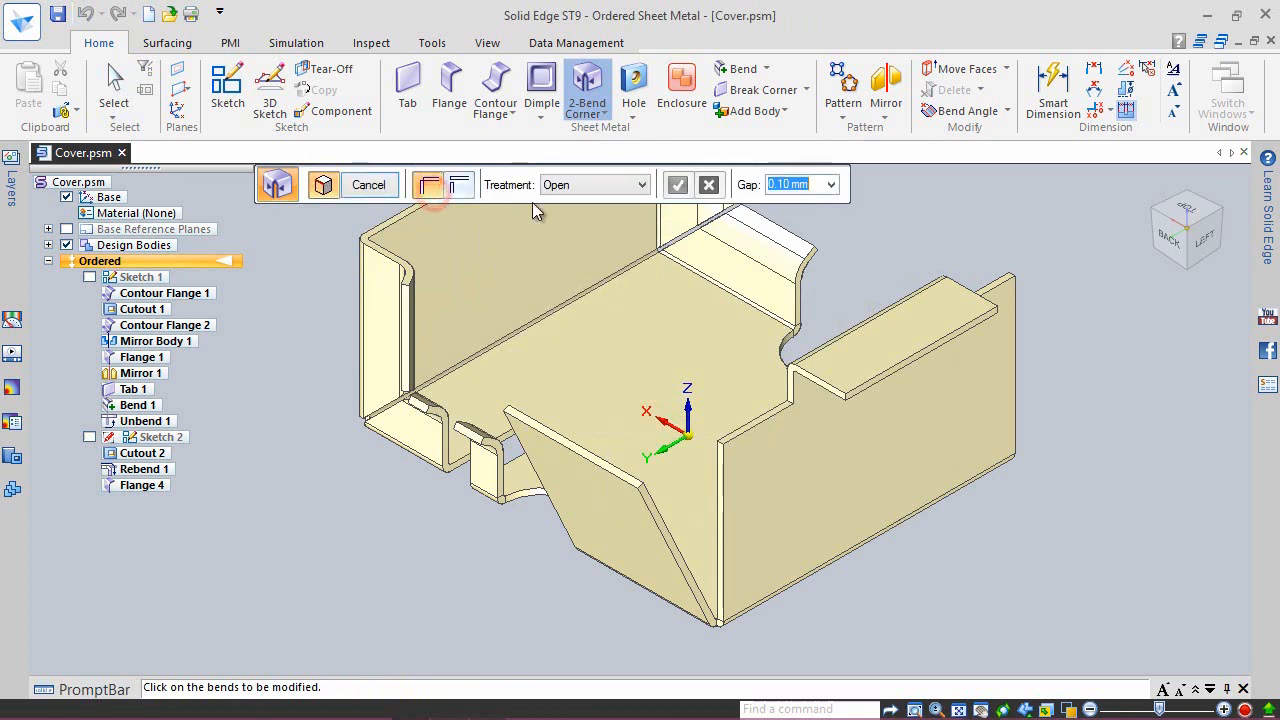
{"action": "left_click", "coordinate": [563, 186]}
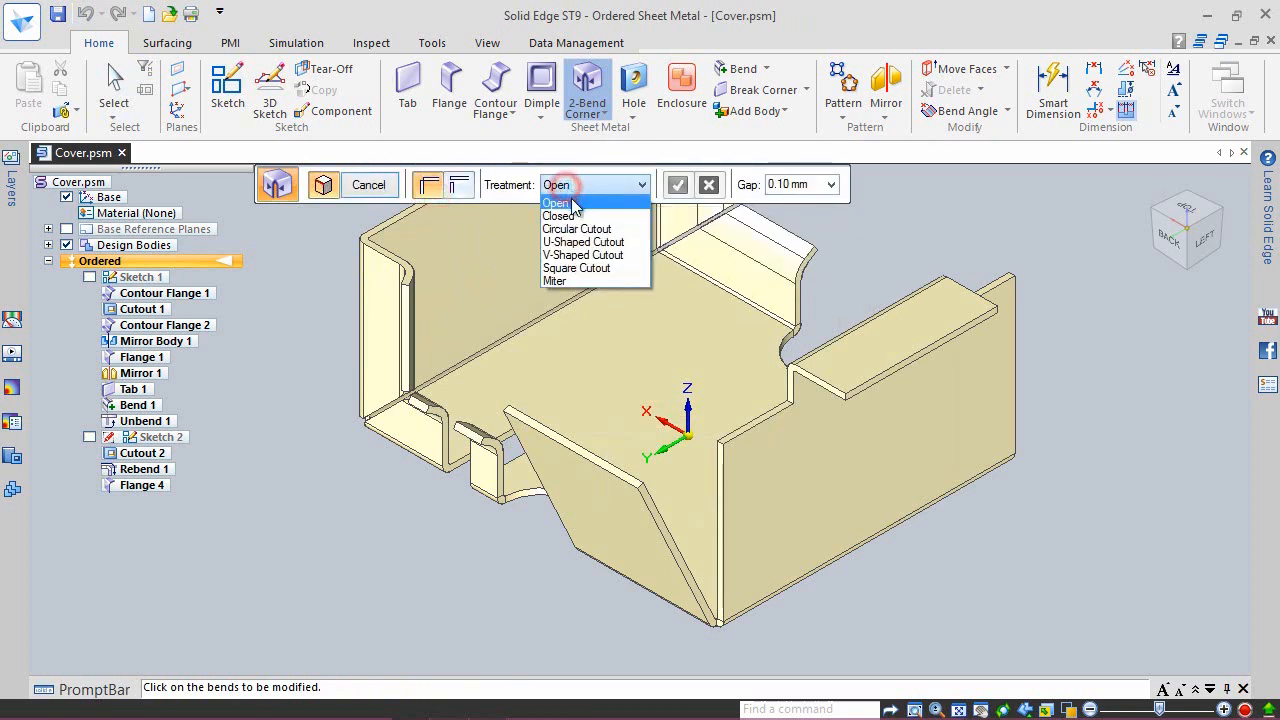
{"action": "left_click", "coordinate": [570, 206]}
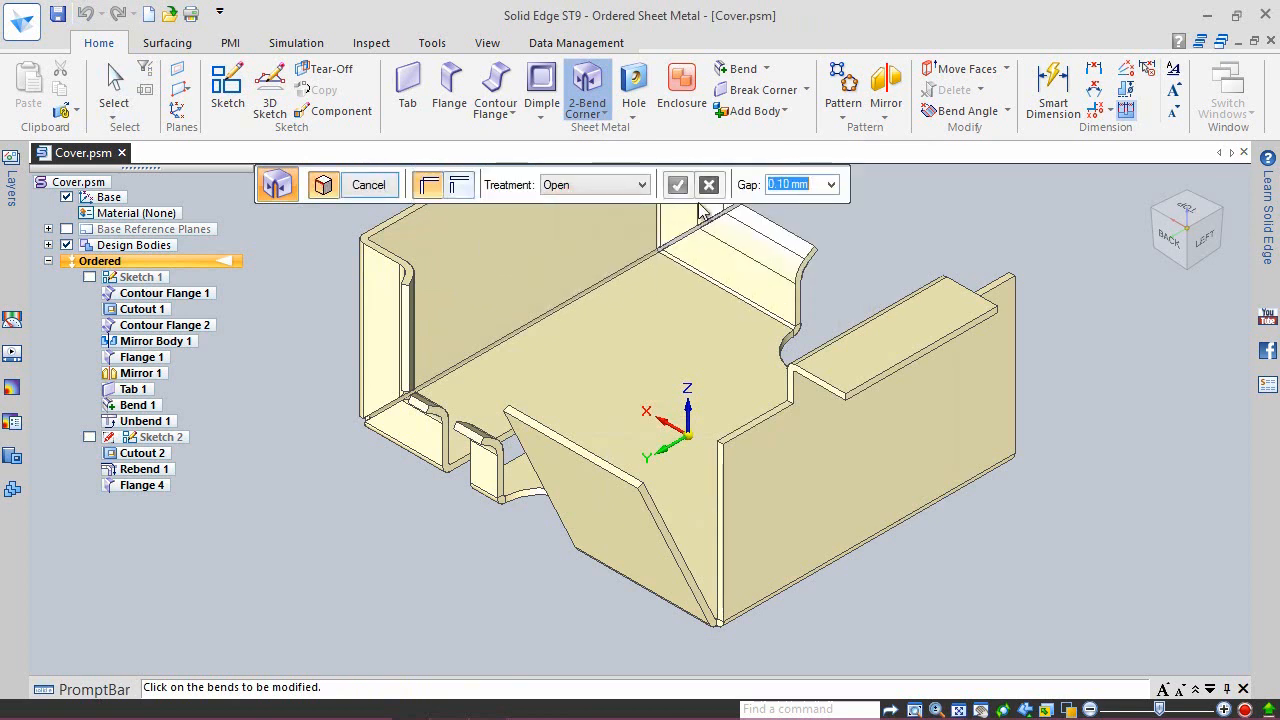
{"action": "left_click", "coordinate": [772, 185]}
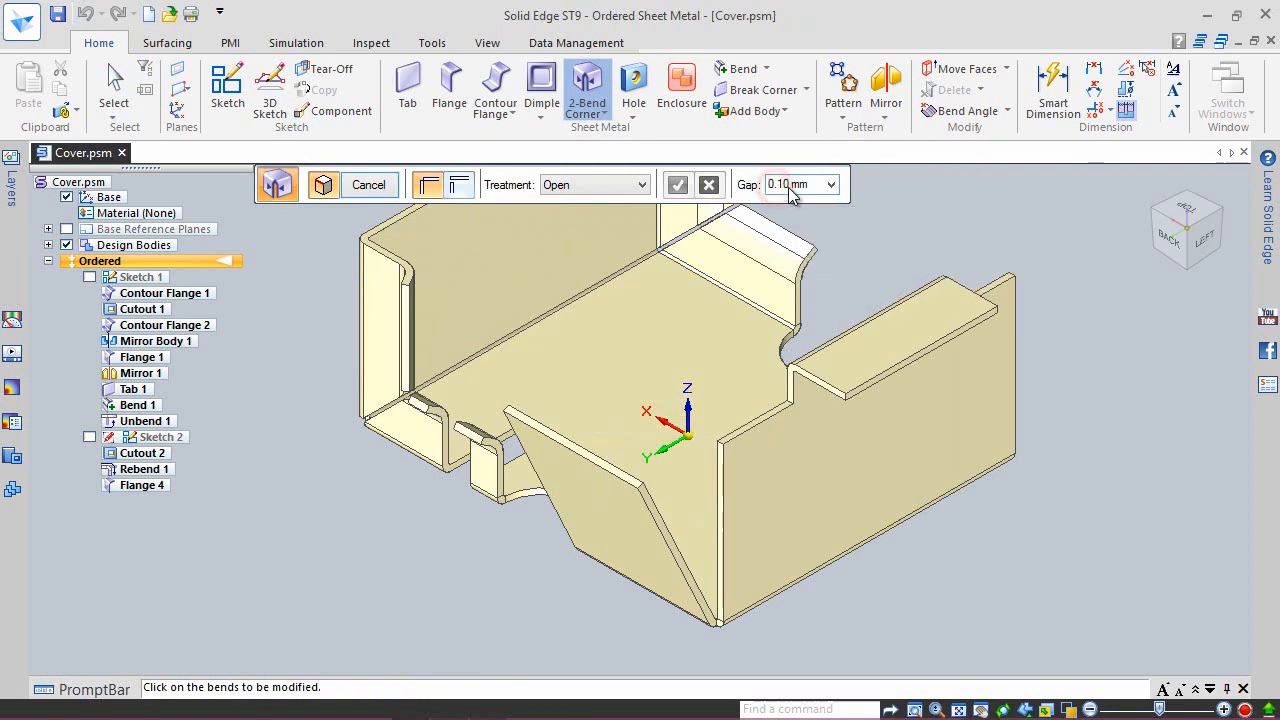
{"action": "left_click", "coordinate": [794, 185]}
{"action": "left_click_drag", "start_coordinate": [808, 192], "coordinate": [772, 190]}
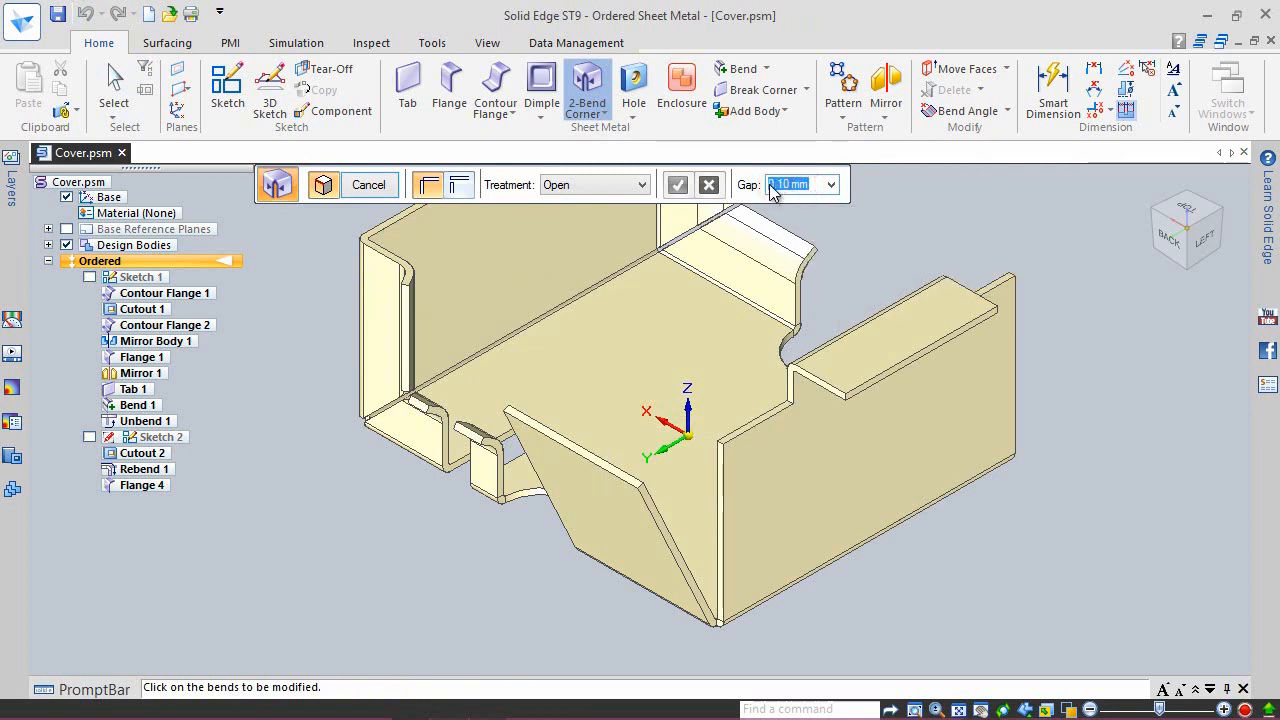
{"action": "left_click", "coordinate": [770, 185]}
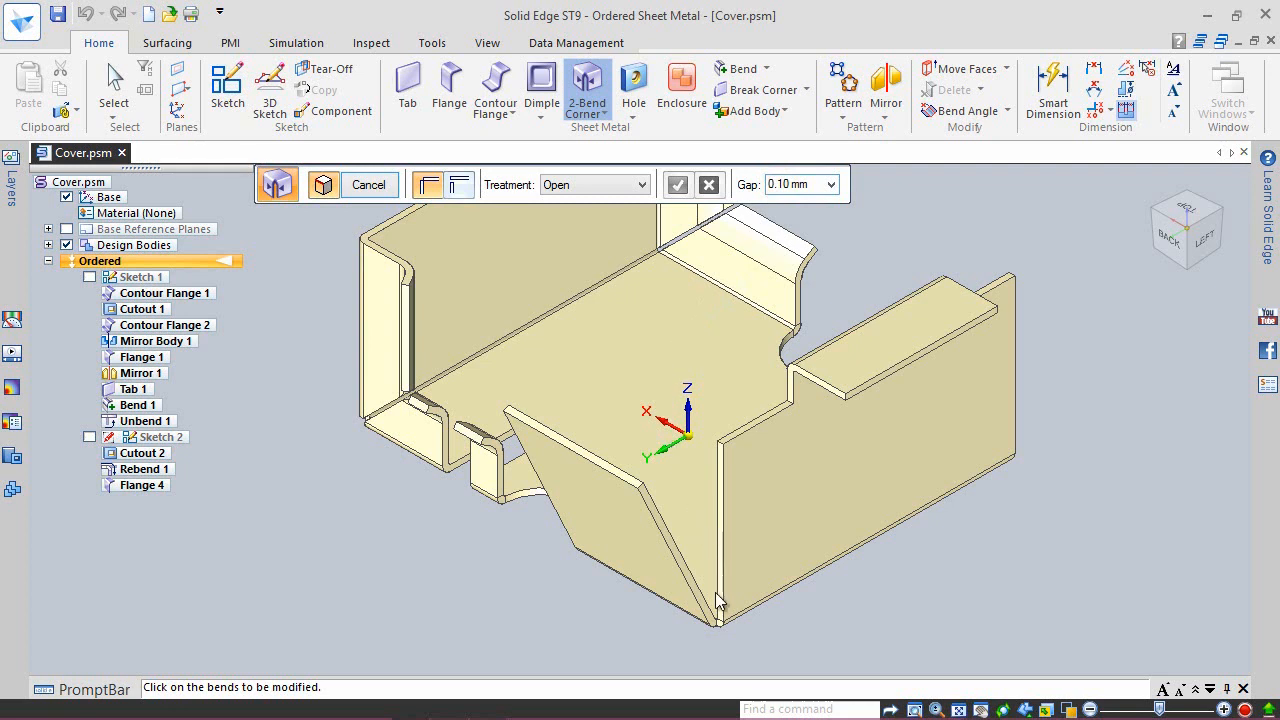
Step: Close the corner between the tall side wall's bend and the angled flange's bend, and finish the feature
{"action": "left_click", "coordinate": [724, 624]}
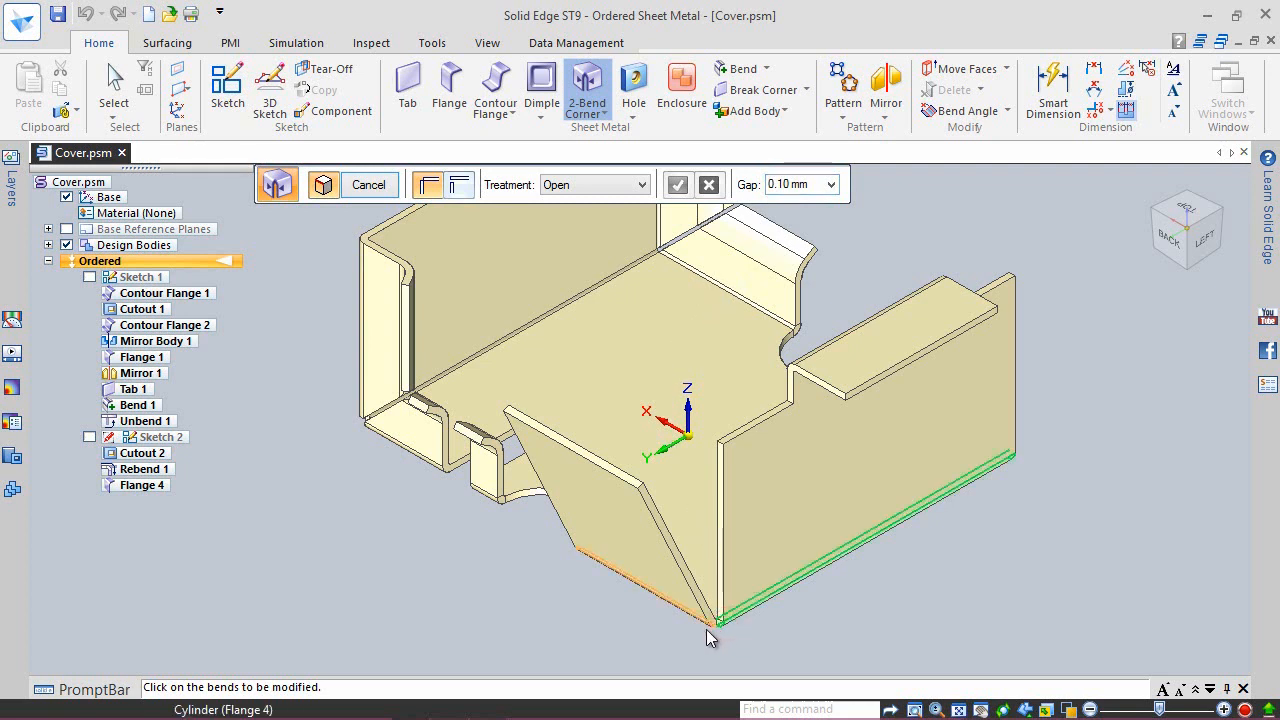
{"action": "left_click", "coordinate": [703, 630]}
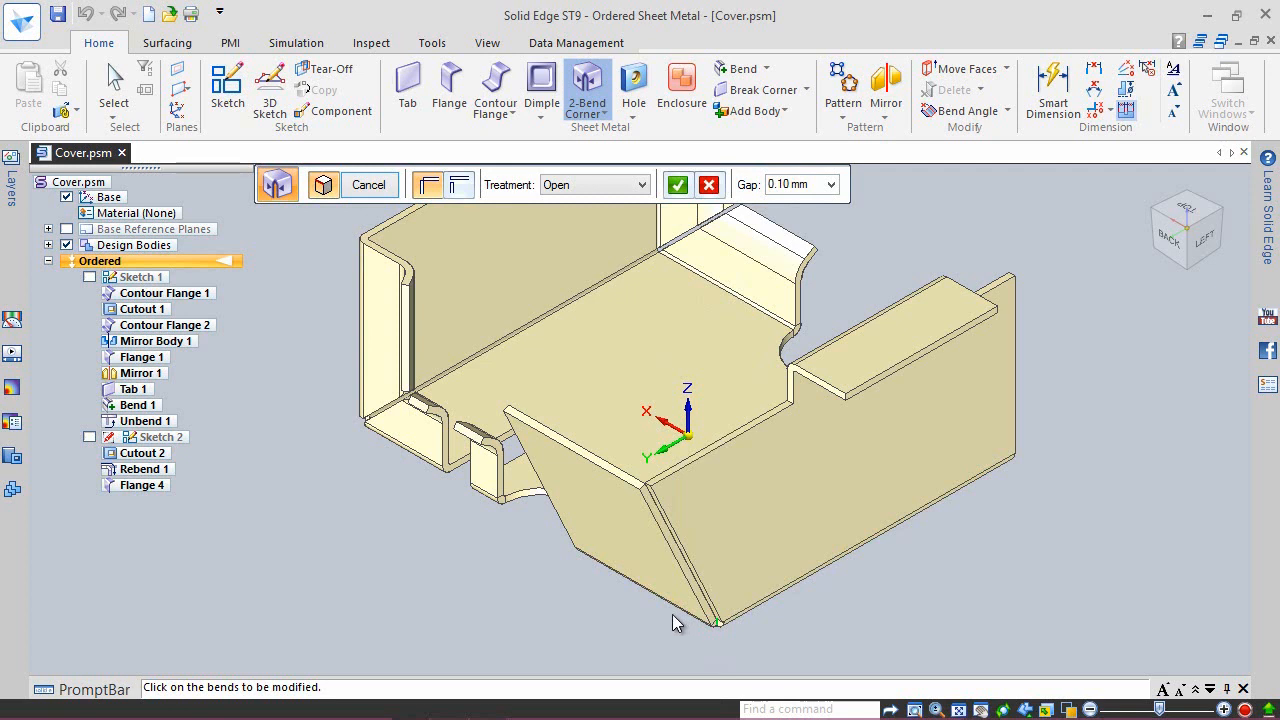
{"action": "left_click", "coordinate": [677, 184]}
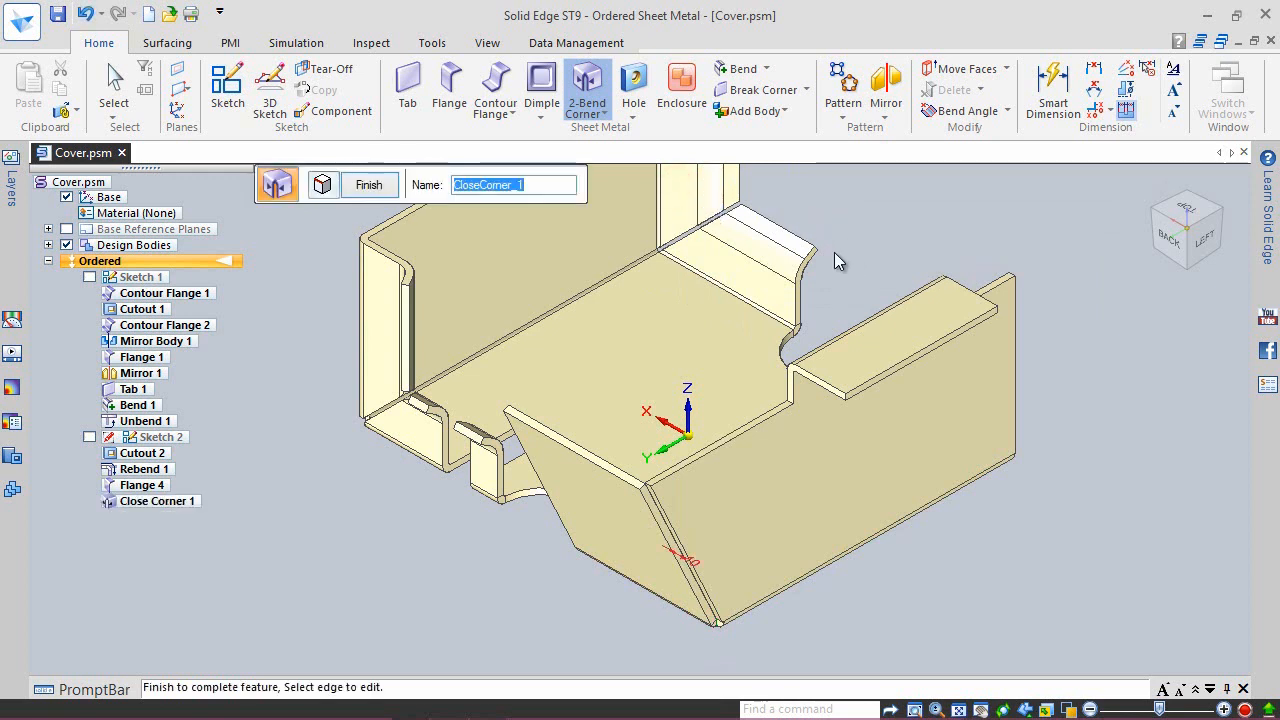
{"action": "left_click", "coordinate": [368, 184]}
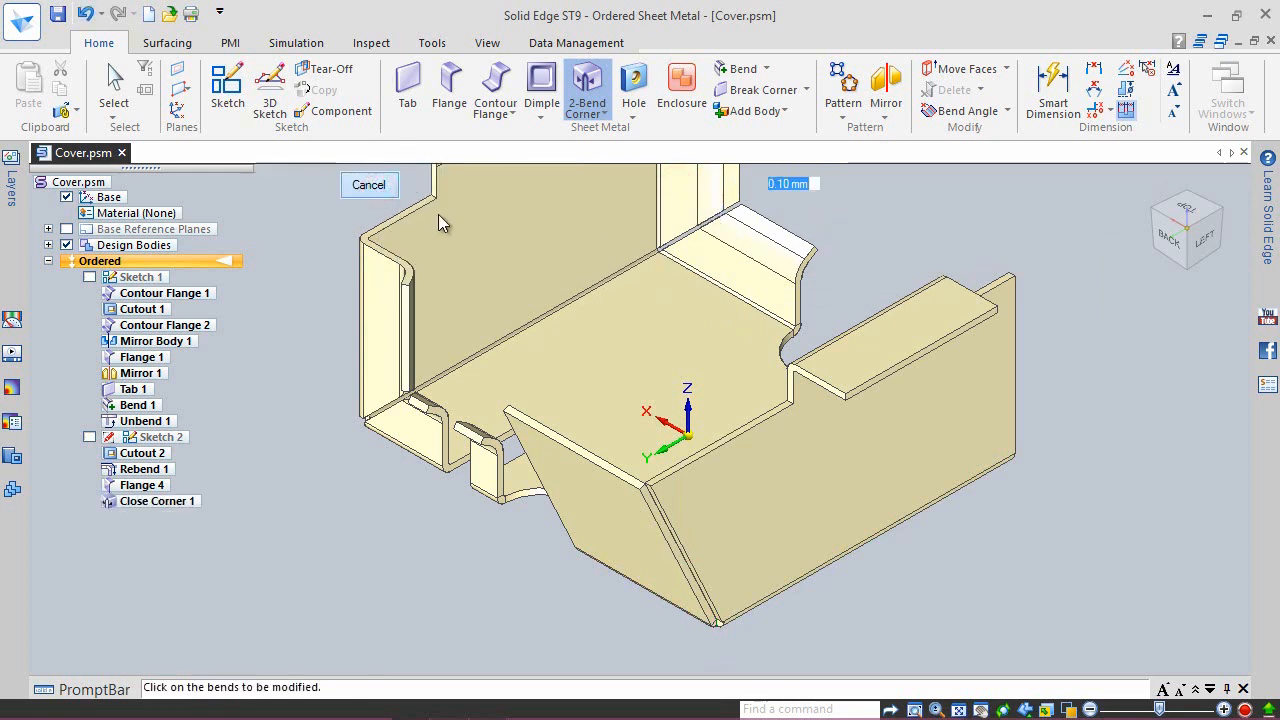
{"action": "left_click", "coordinate": [368, 186]}
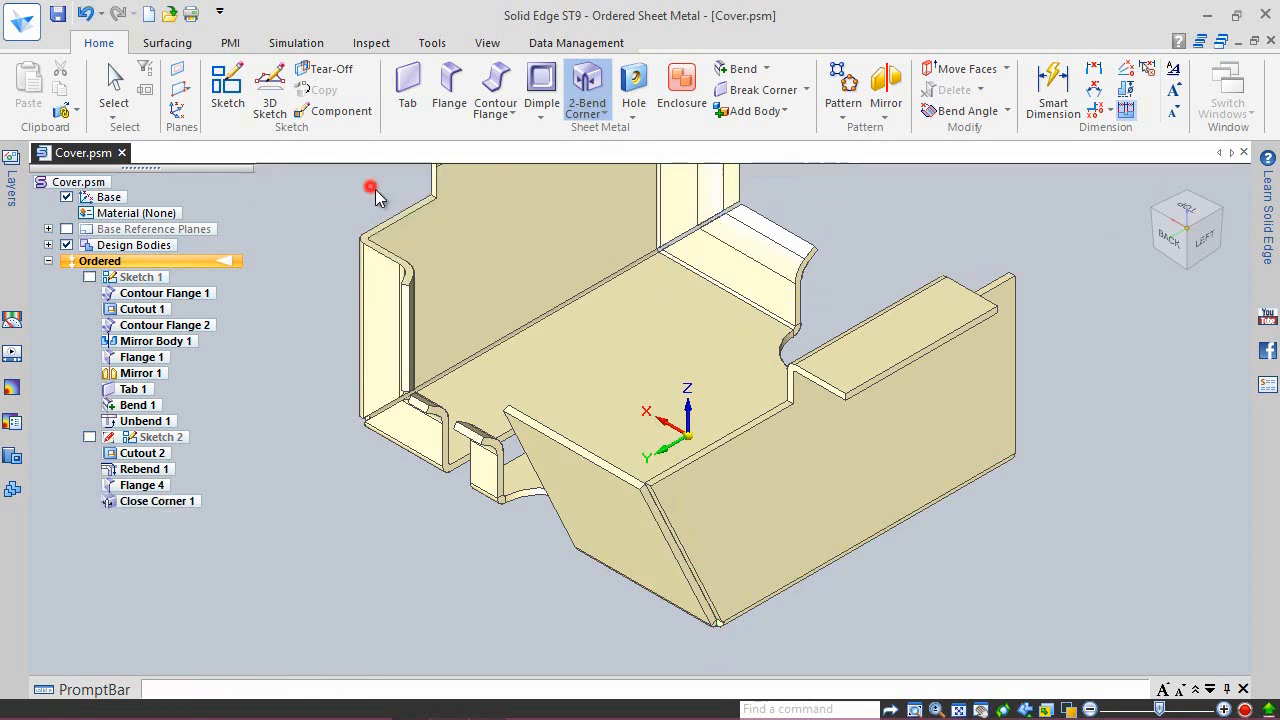
{"action": "left_click", "coordinate": [952, 242]}
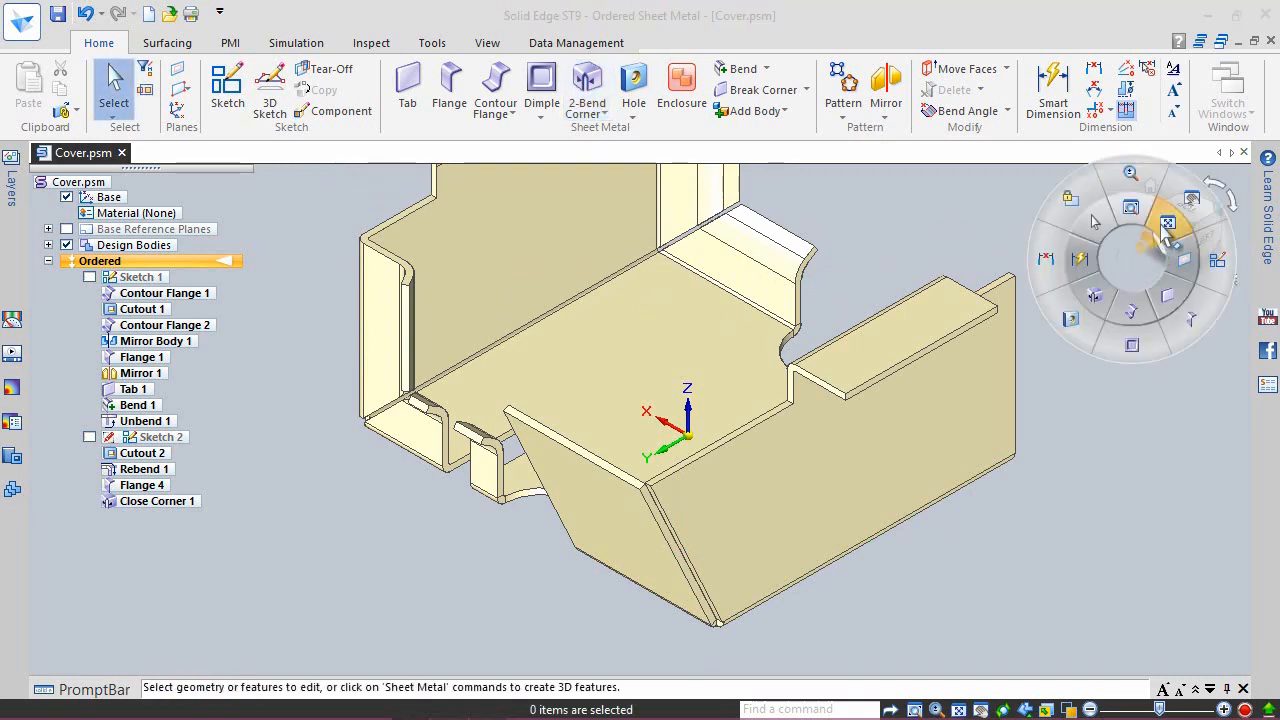
Step: Create a flat pattern with the base's underside face oriented upward and the base edge at the small corner flange defining the x-axis and origin
{"action": "left_click", "coordinate": [1166, 236]}
{"action": "left_click", "coordinate": [951, 314]}
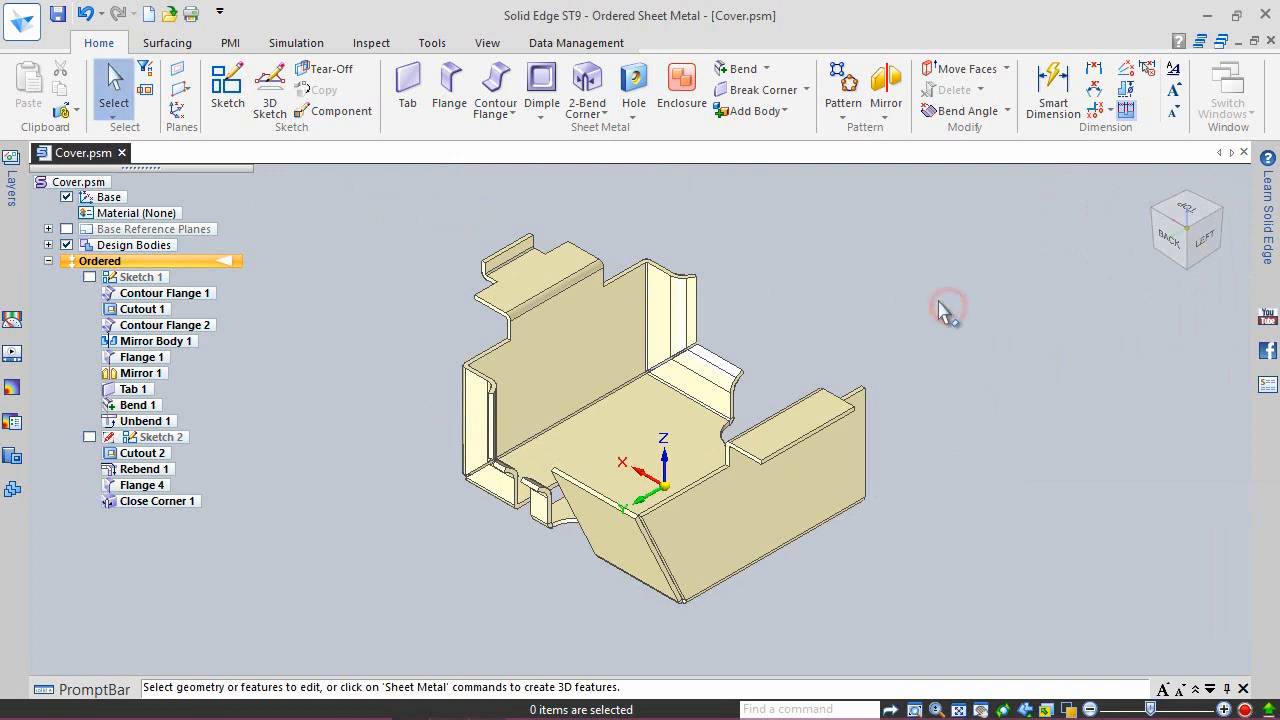
{"action": "left_click", "coordinate": [400, 207]}
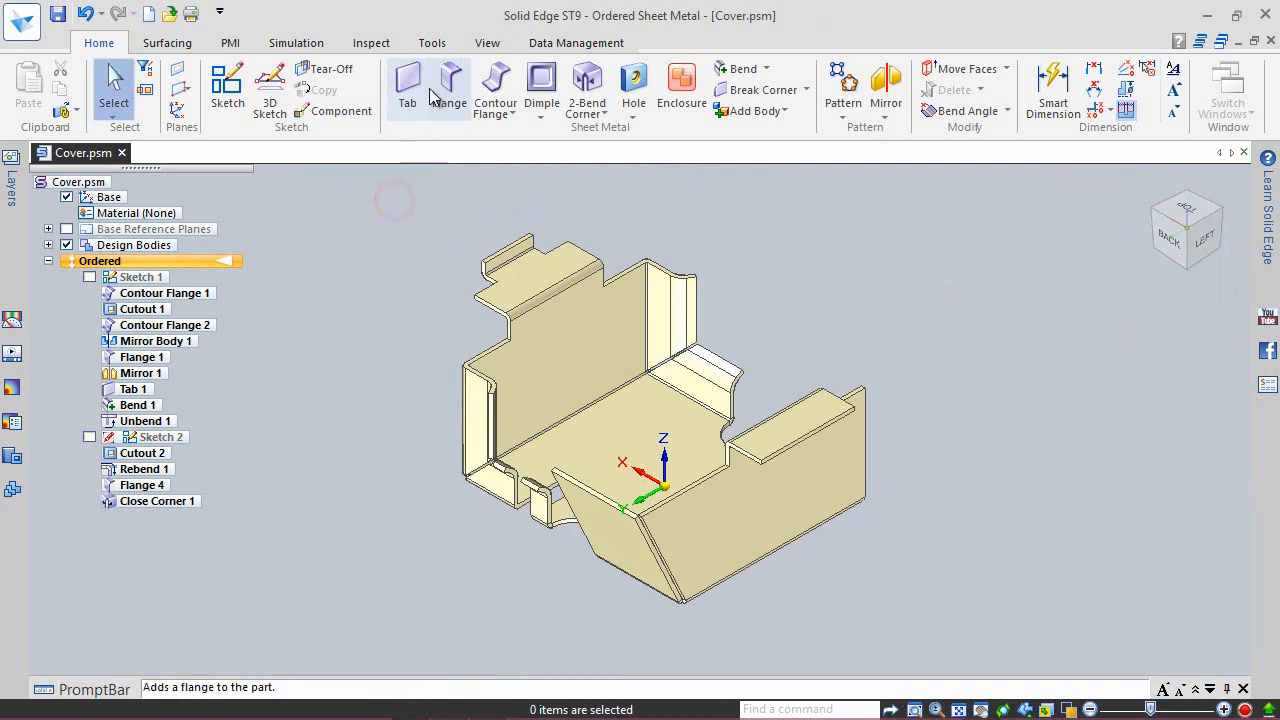
{"action": "left_click", "coordinate": [432, 44]}
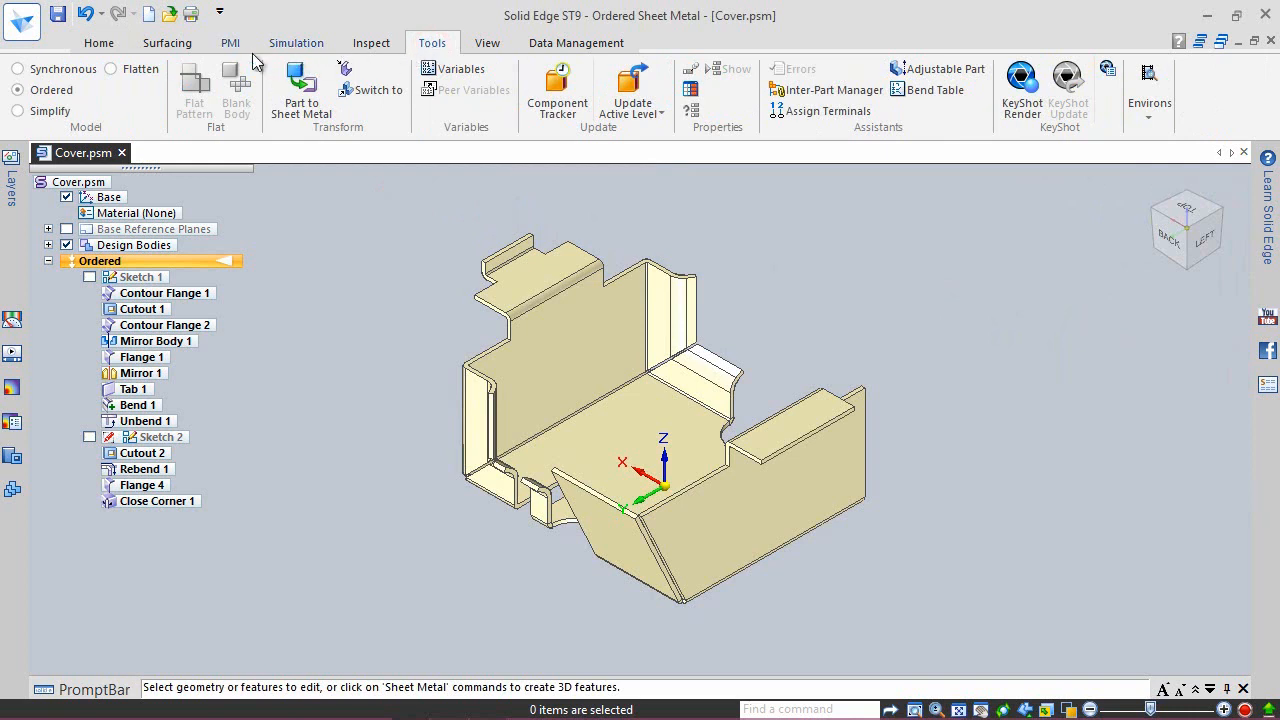
{"action": "left_click", "coordinate": [113, 70]}
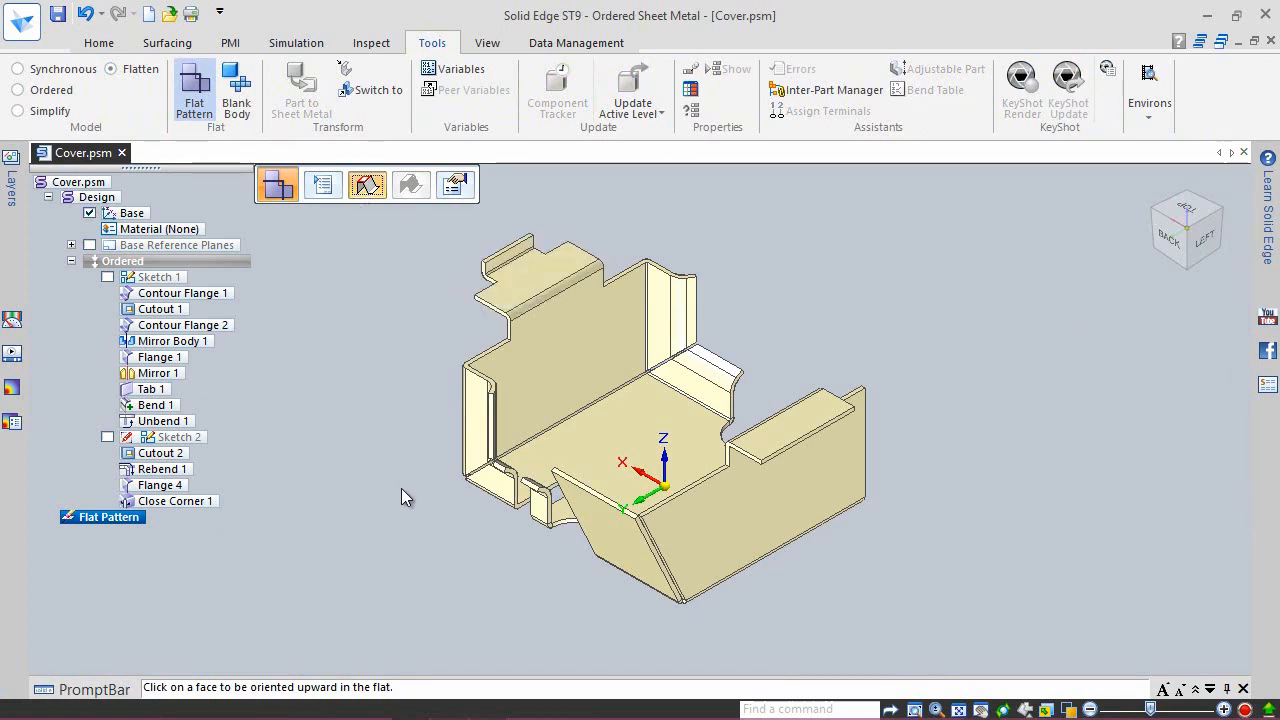
{"action": "middle_click_drag", "start_coordinate": [401, 488], "coordinate": [401, 353]}
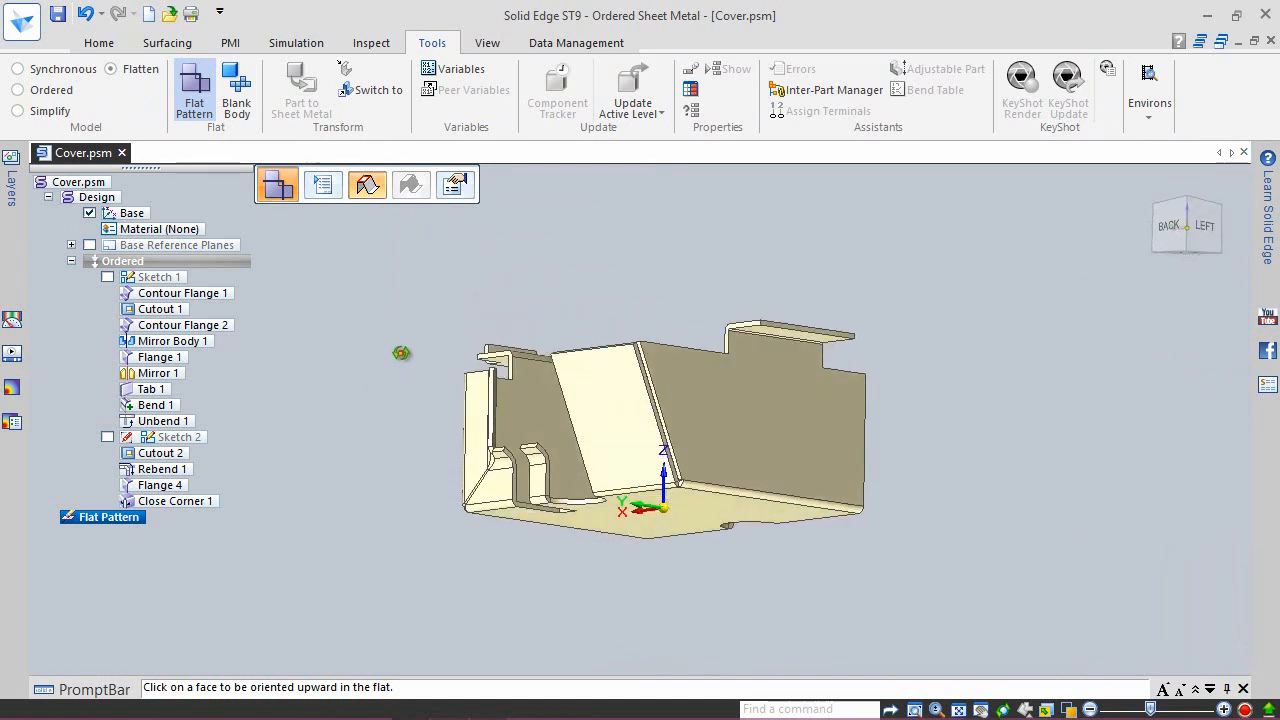
{"action": "left_click", "coordinate": [624, 530]}
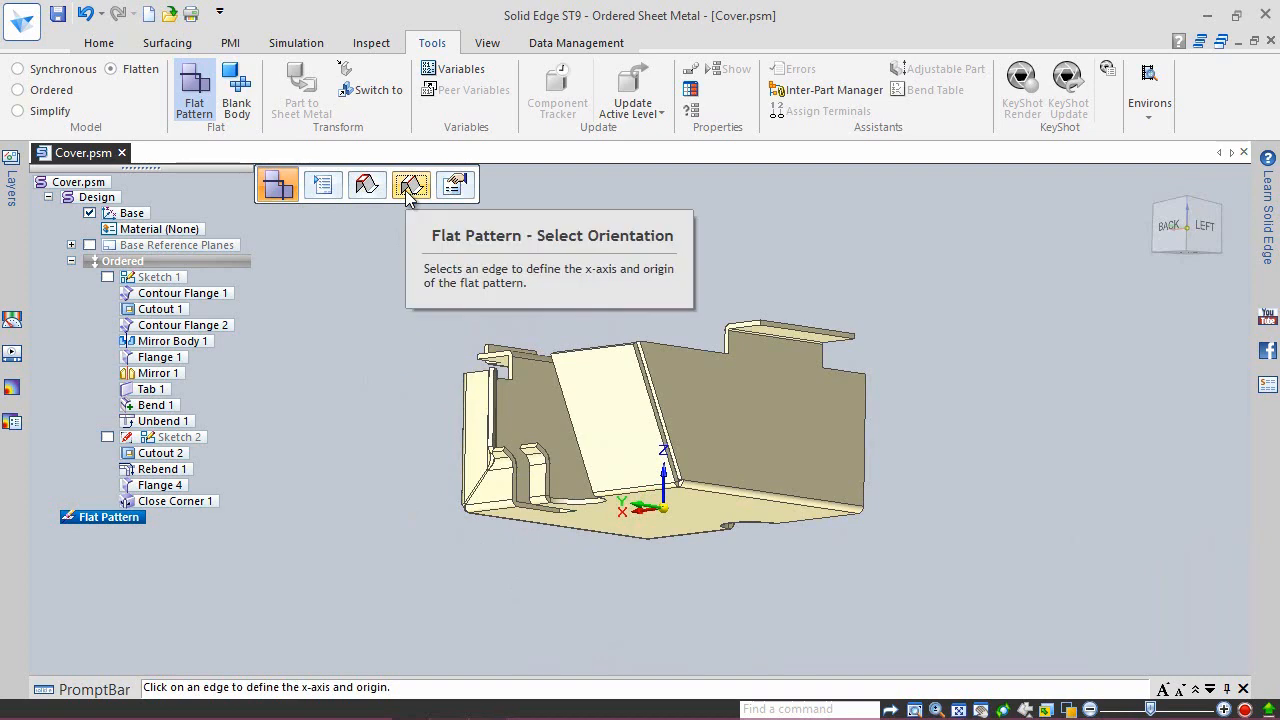
{"action": "middle_click_drag", "start_coordinate": [423, 277], "coordinate": [414, 401]}
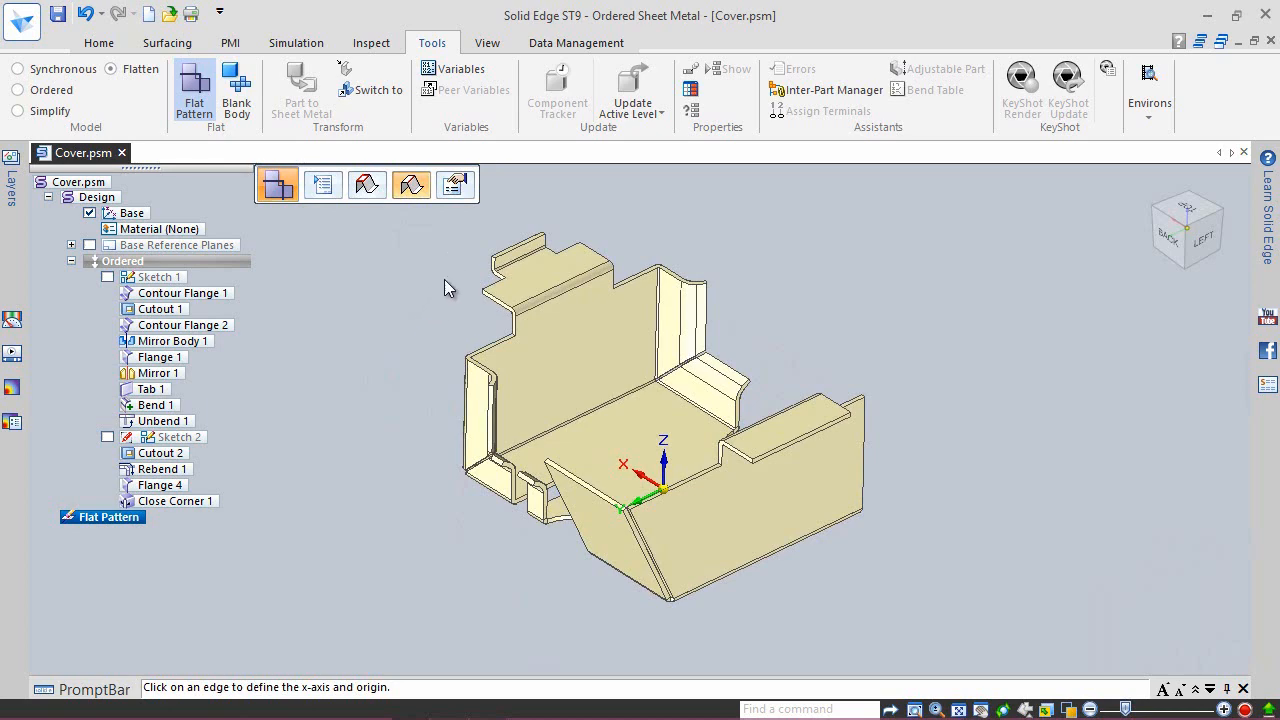
{"action": "left_click", "coordinate": [473, 505]}
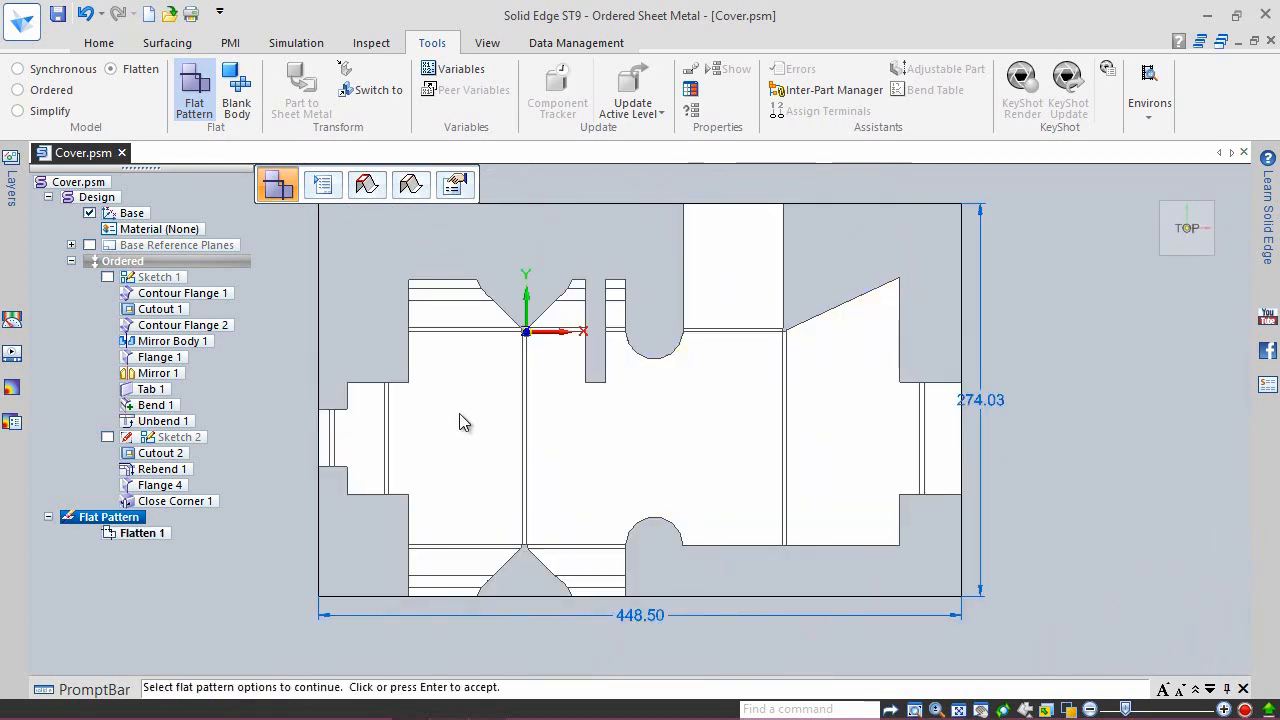
Step: Accept the flat pattern's cut size settings and finish it, returning to the Ordered modelling environment
{"action": "left_click", "coordinate": [455, 185]}
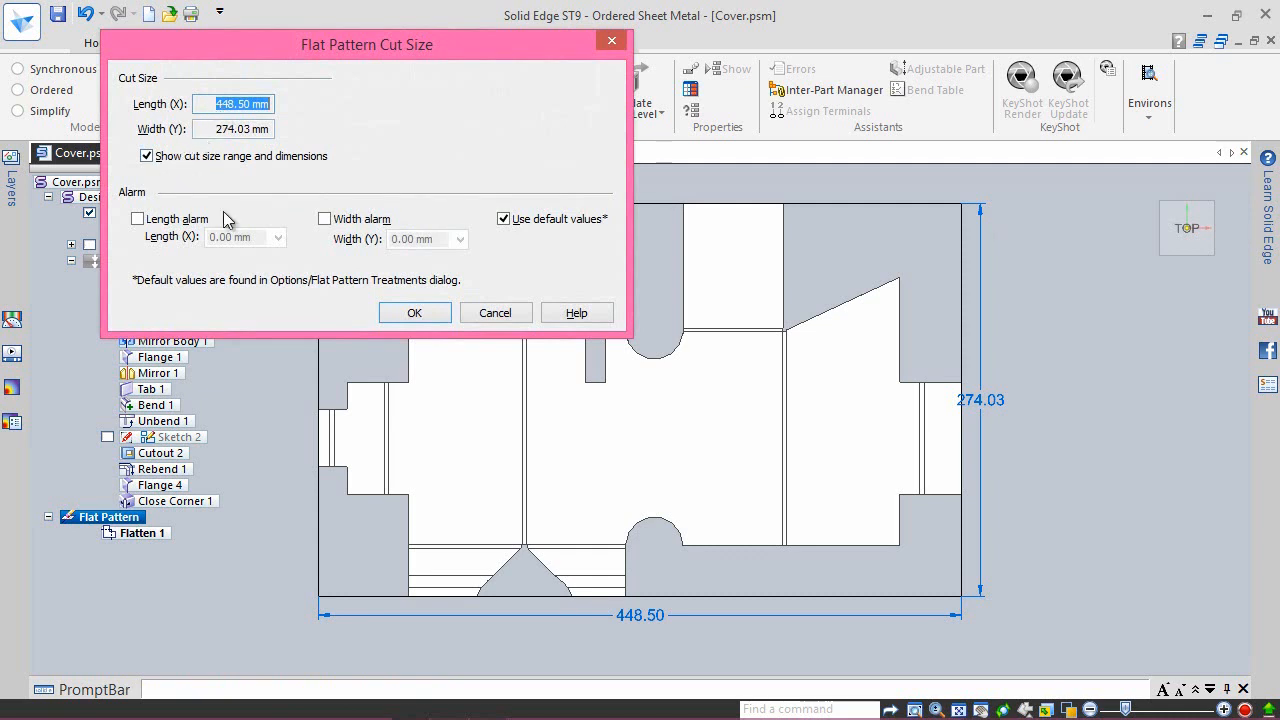
{"action": "left_click", "coordinate": [414, 314]}
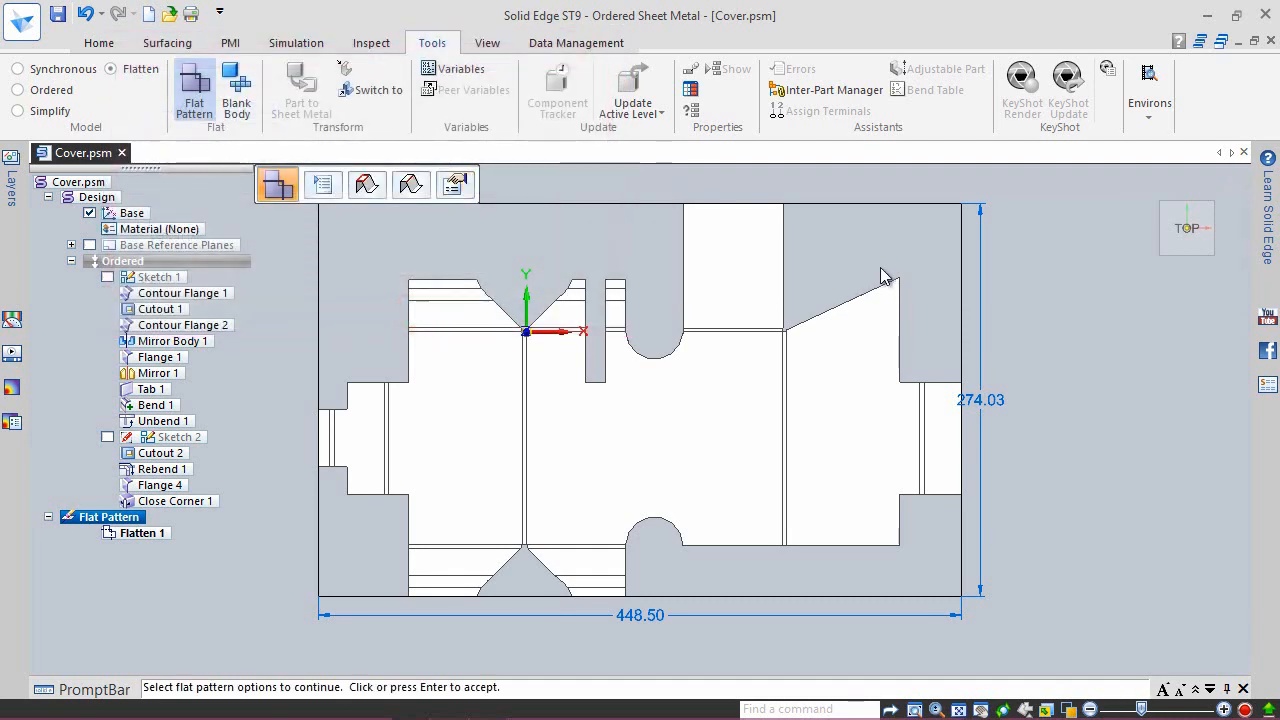
{"action": "left_click", "coordinate": [882, 276]}
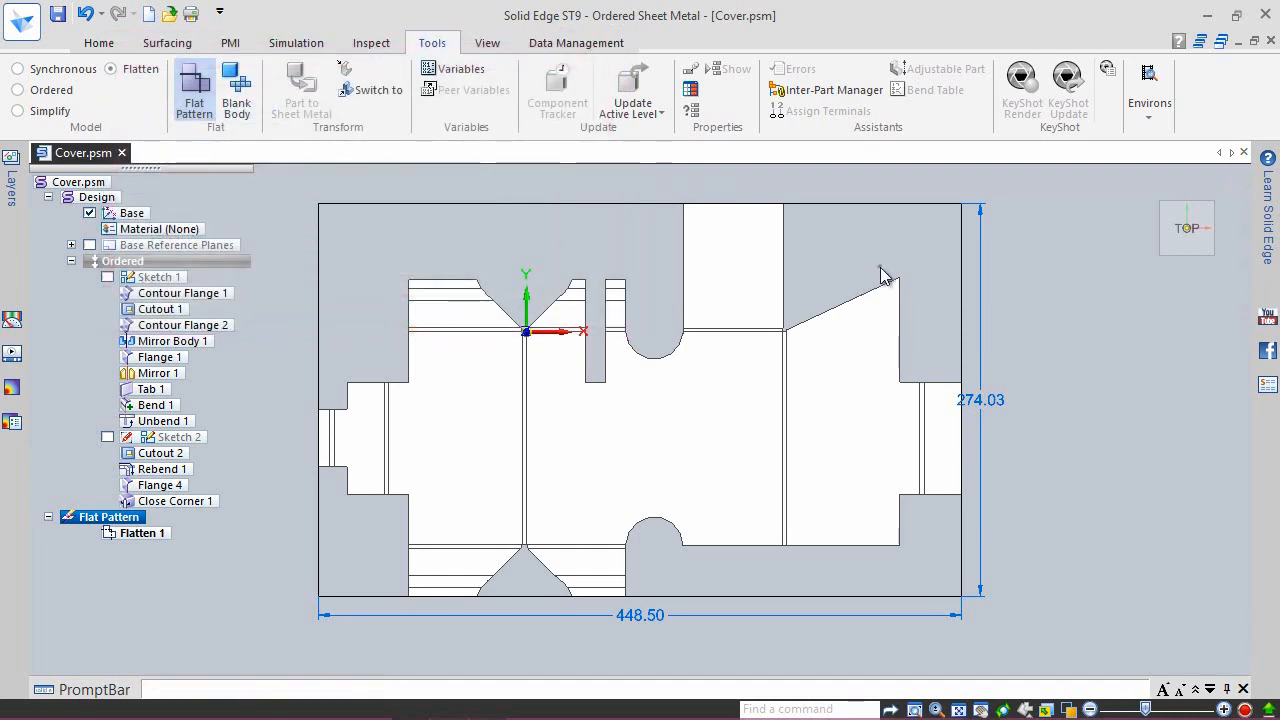
{"action": "right_click", "coordinate": [880, 272]}
{"action": "left_click", "coordinate": [841, 240]}
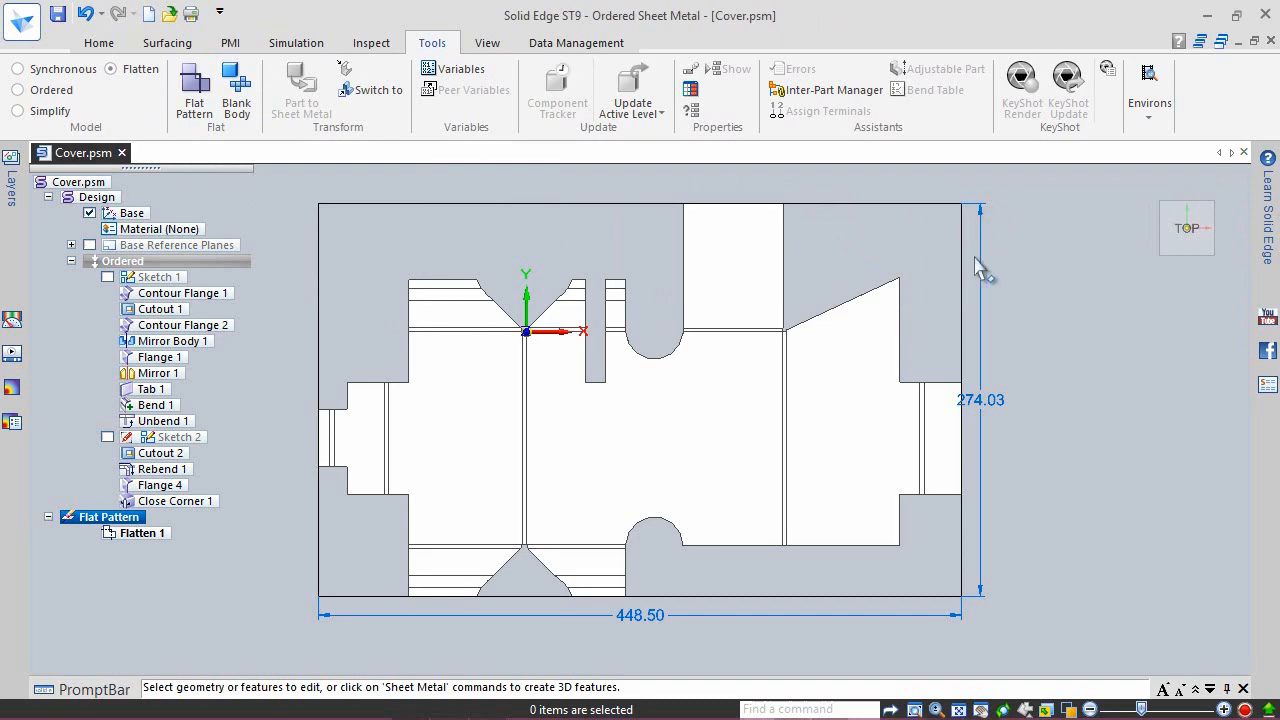
{"action": "left_click", "coordinate": [19, 91]}
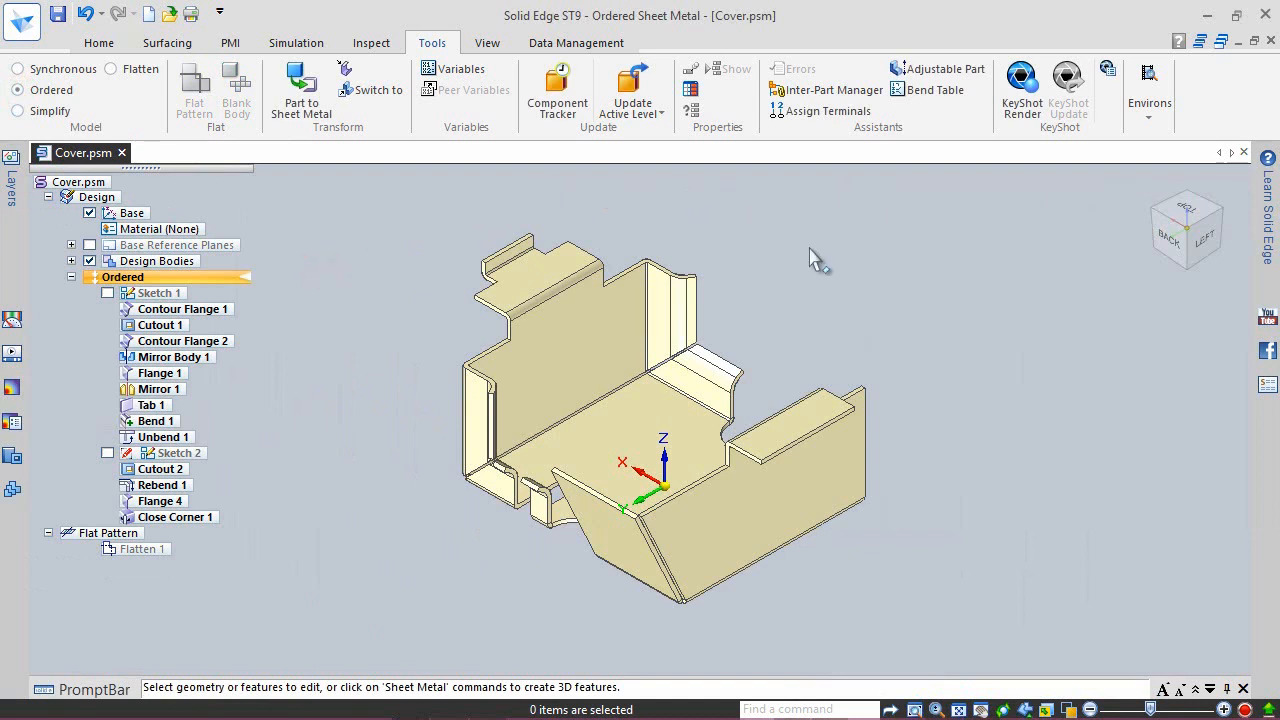
Step: Open the Bend Table and examine the two Contour Flange 1 bends against their numbered callouts on the model
{"action": "left_click", "coordinate": [915, 95]}
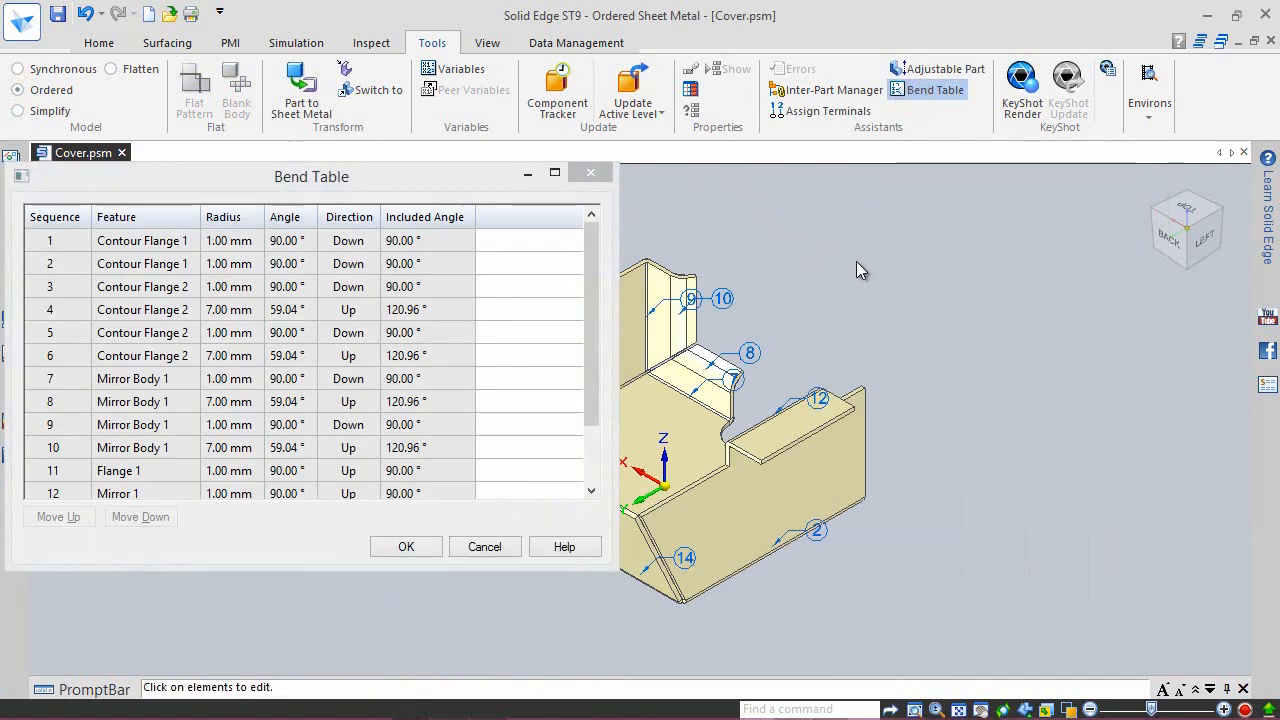
{"action": "scroll", "coordinate": [1010, 285], "scroll_direction": "down", "scroll_amount": 4}
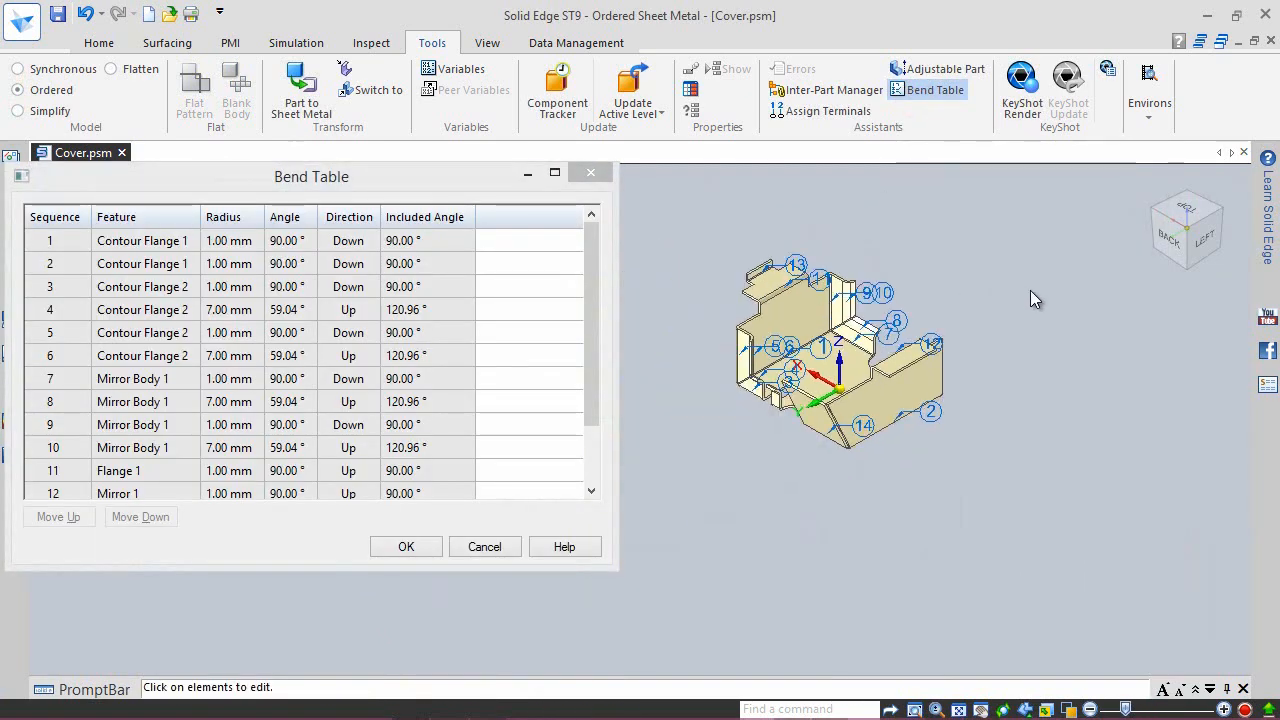
{"action": "scroll", "coordinate": [843, 306], "scroll_direction": "up", "scroll_amount": 2}
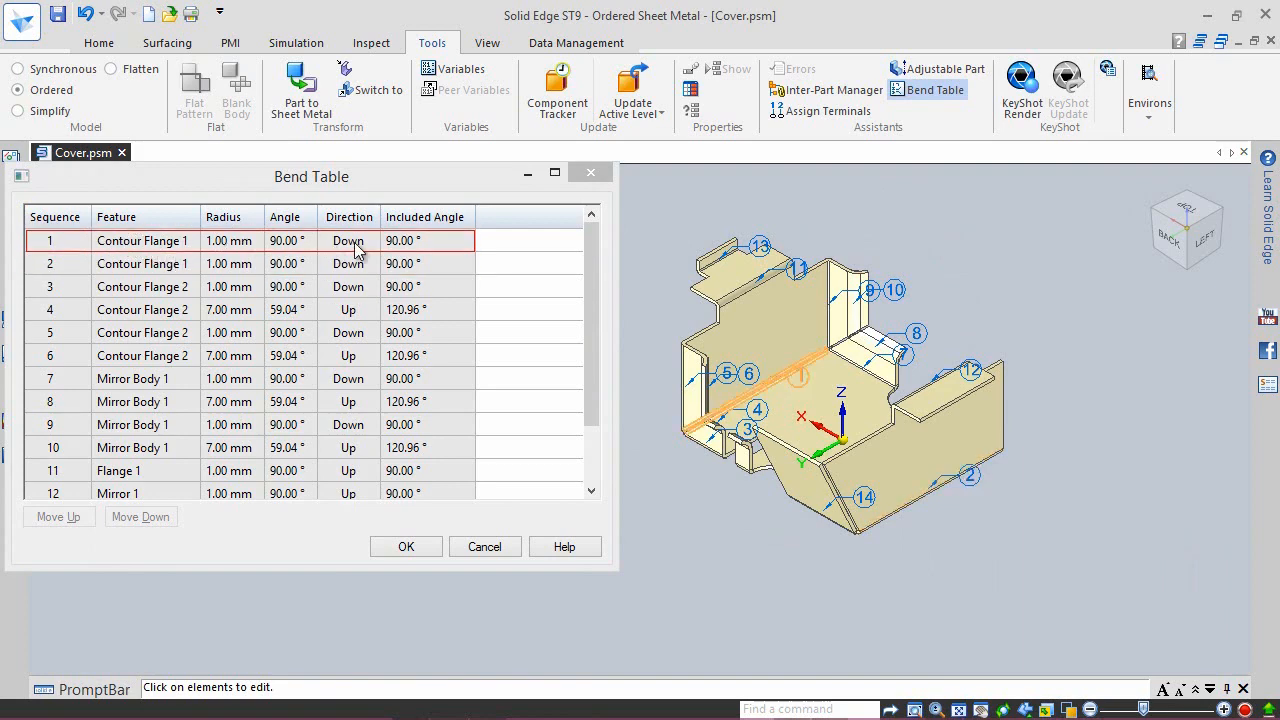
{"action": "left_click", "coordinate": [389, 249]}
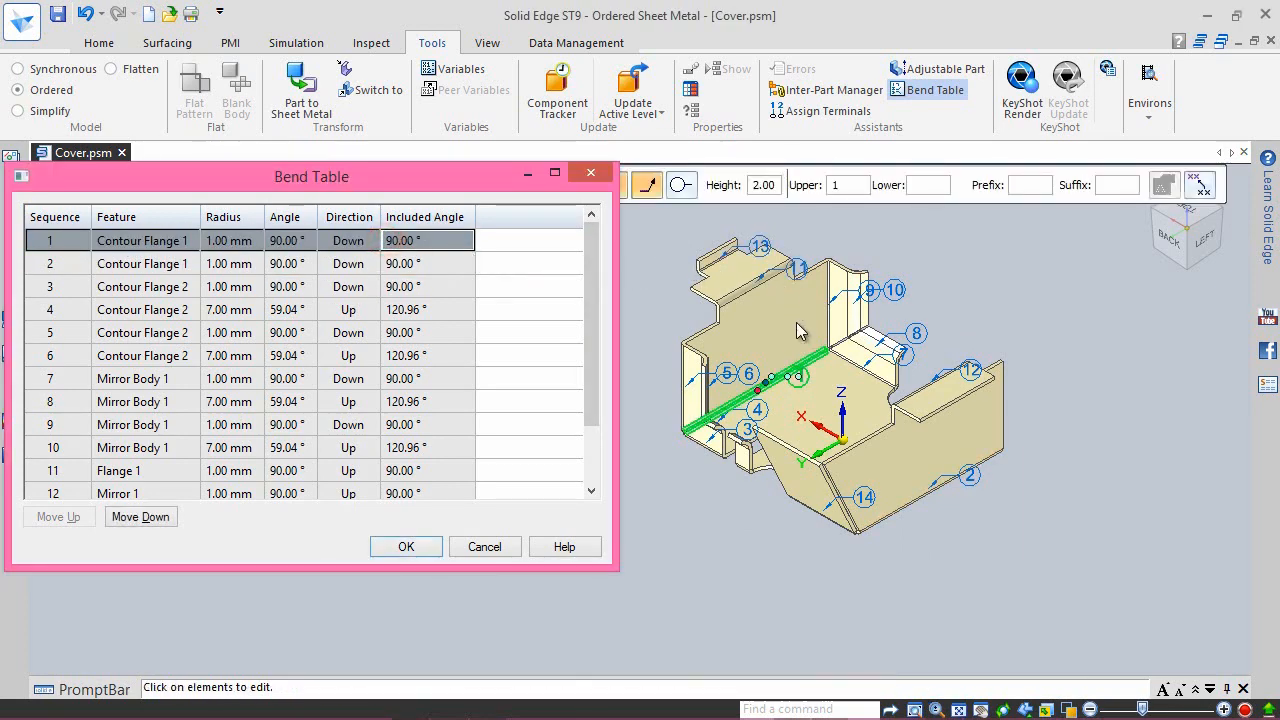
{"action": "scroll", "coordinate": [817, 374], "scroll_direction": "up", "scroll_amount": 2}
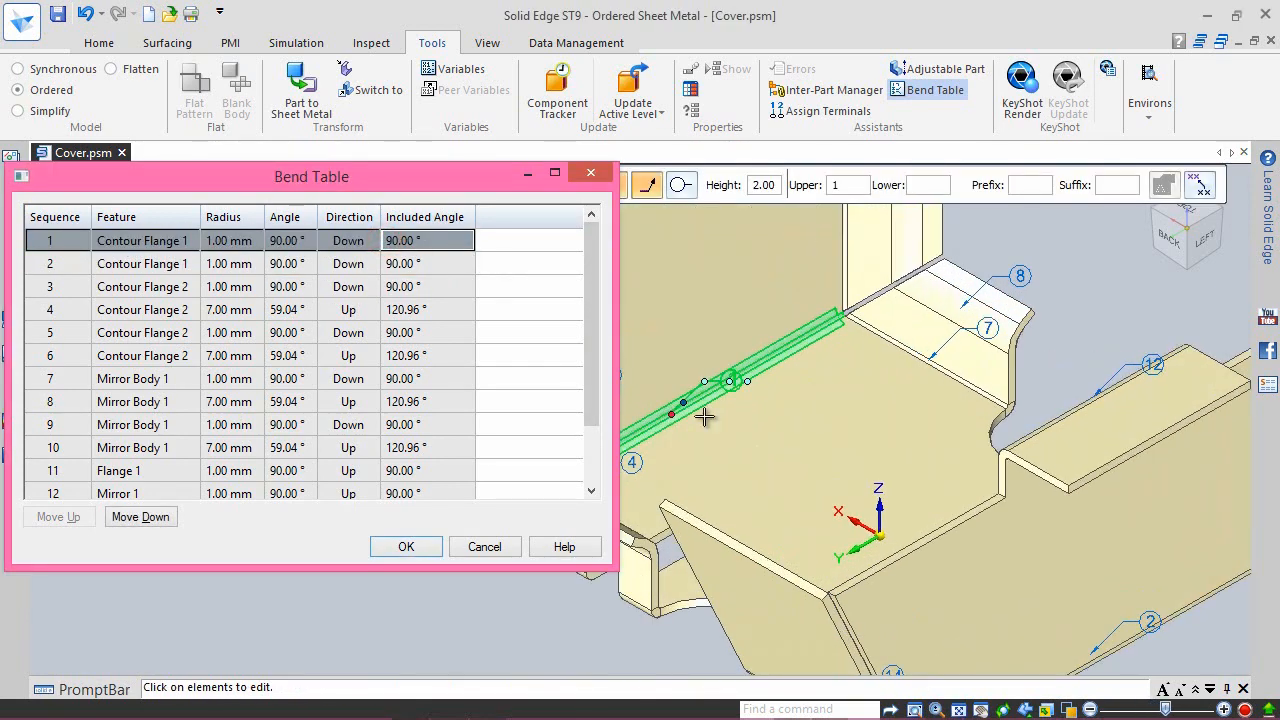
{"action": "left_click", "coordinate": [138, 265]}
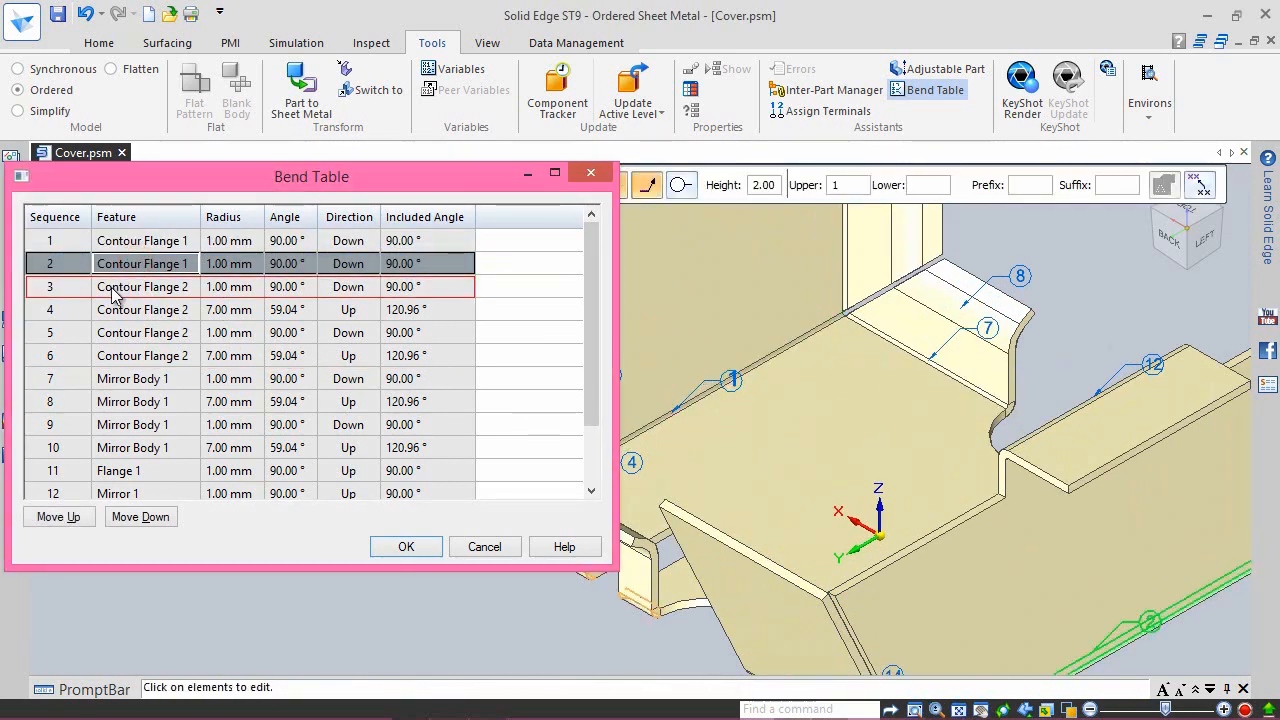
Step: Try moving the third bend, from Contour Flange 2, to first in the bend sequence and back, and cancel the Bend Table
{"action": "left_click", "coordinate": [112, 289]}
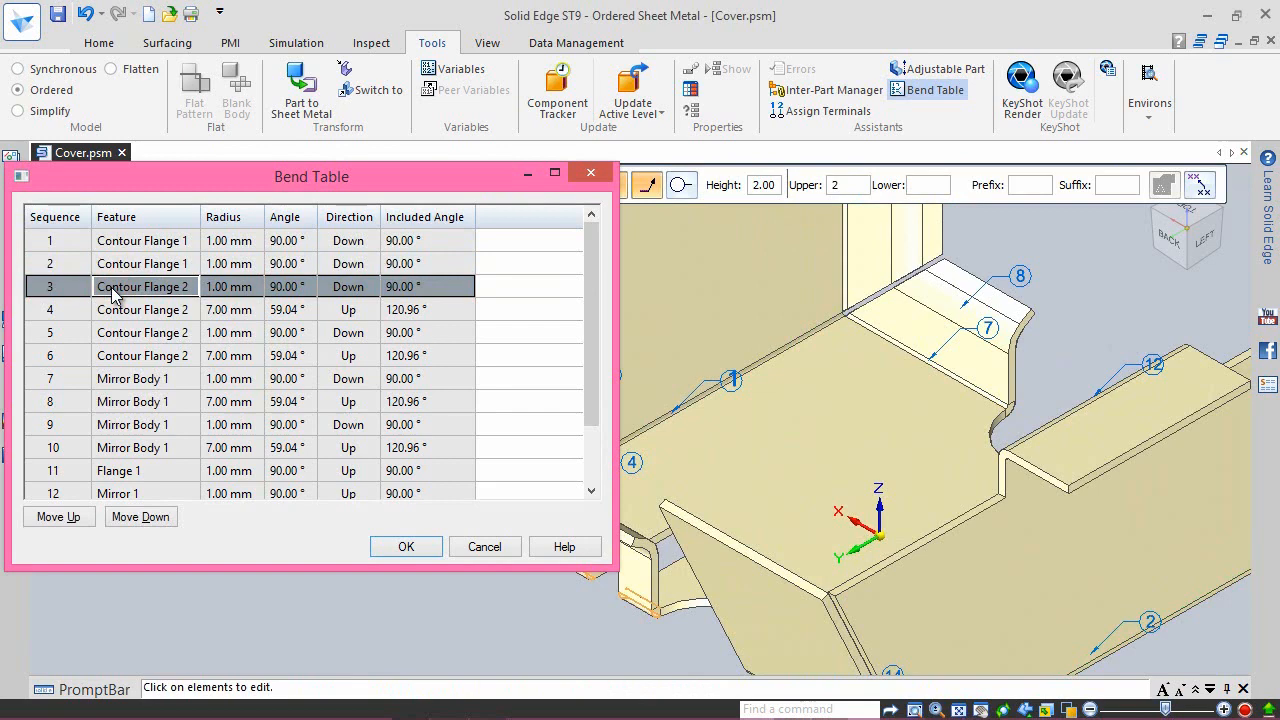
{"action": "left_click", "coordinate": [56, 520]}
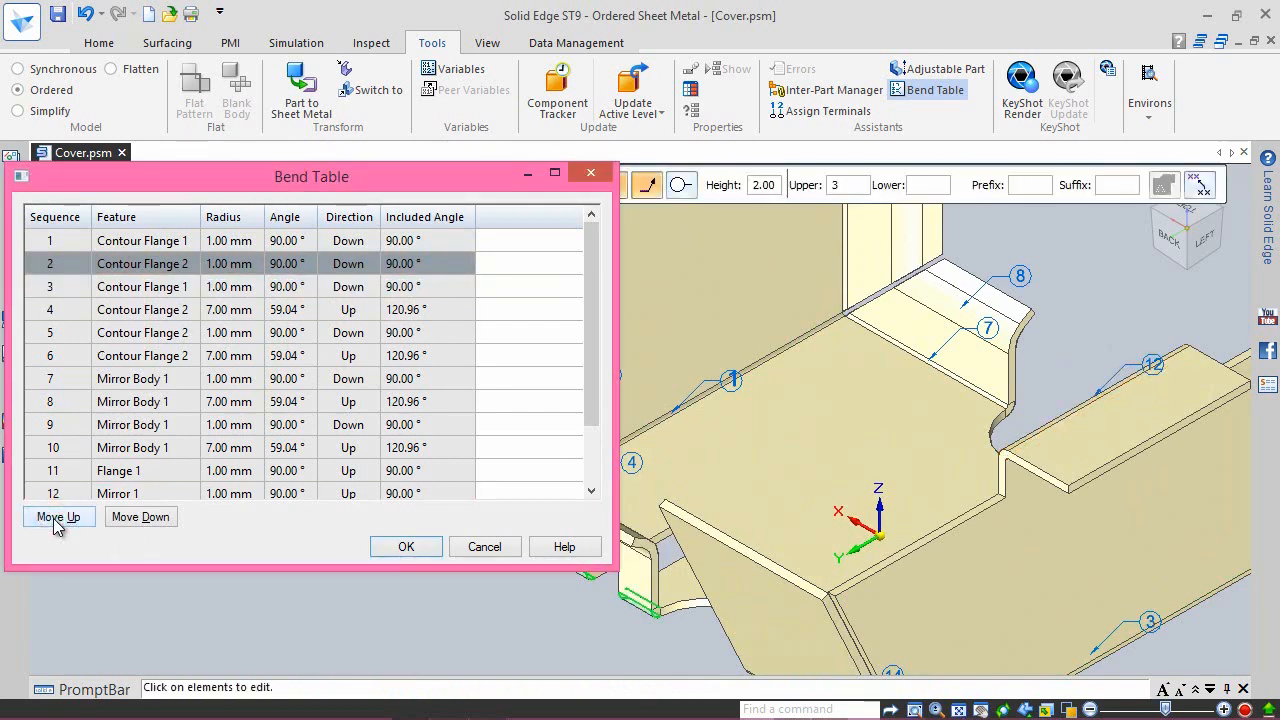
{"action": "left_click", "coordinate": [56, 520]}
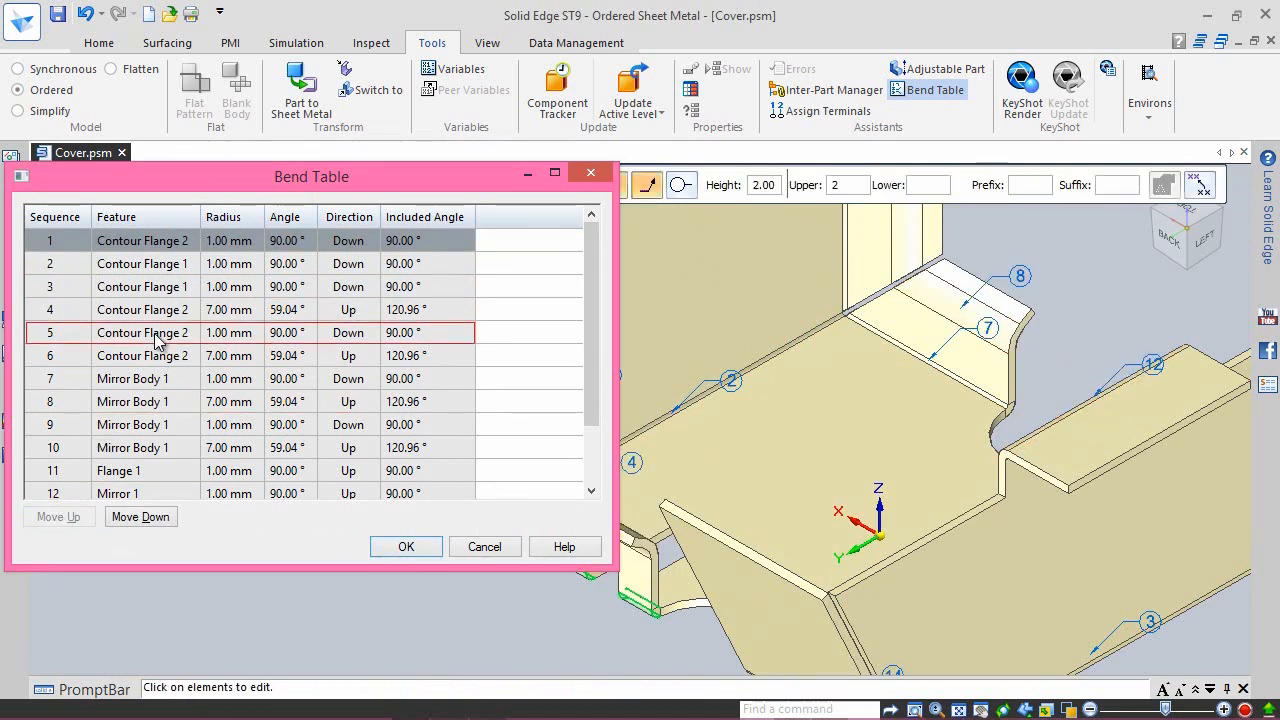
{"action": "left_click", "coordinate": [148, 242]}
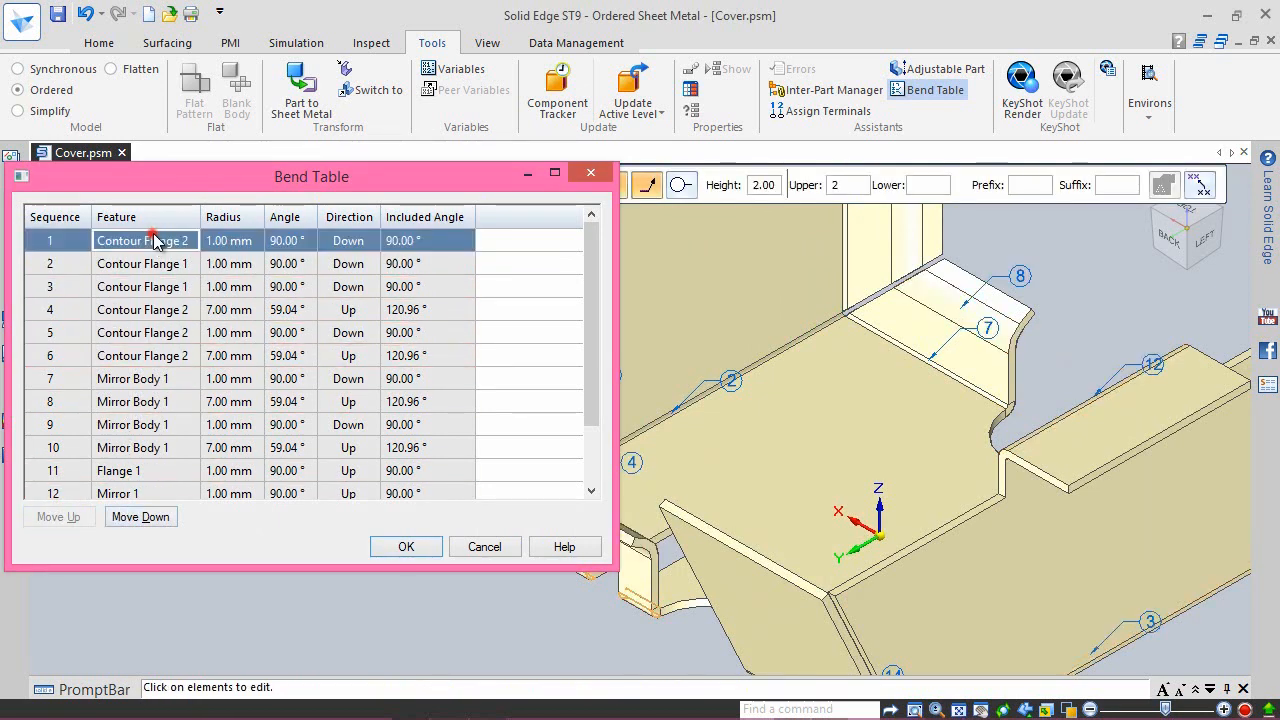
{"action": "left_click", "coordinate": [73, 246]}
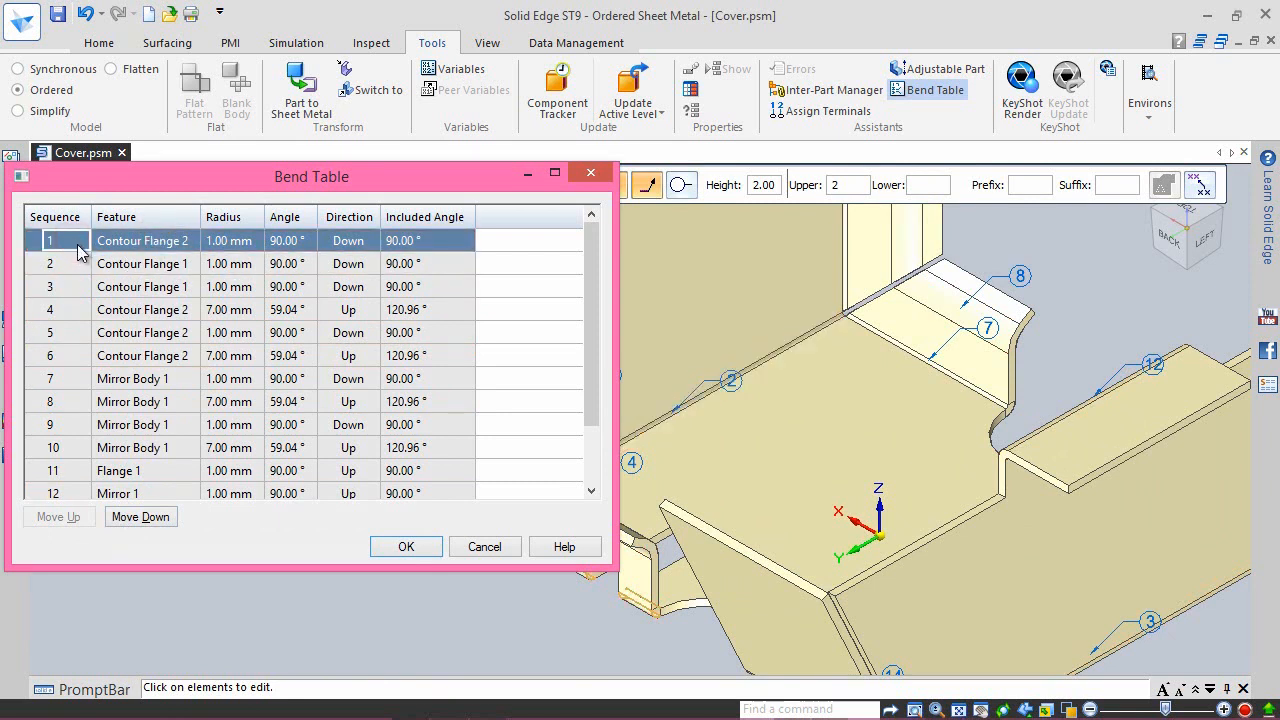
{"action": "left_click", "coordinate": [150, 517]}
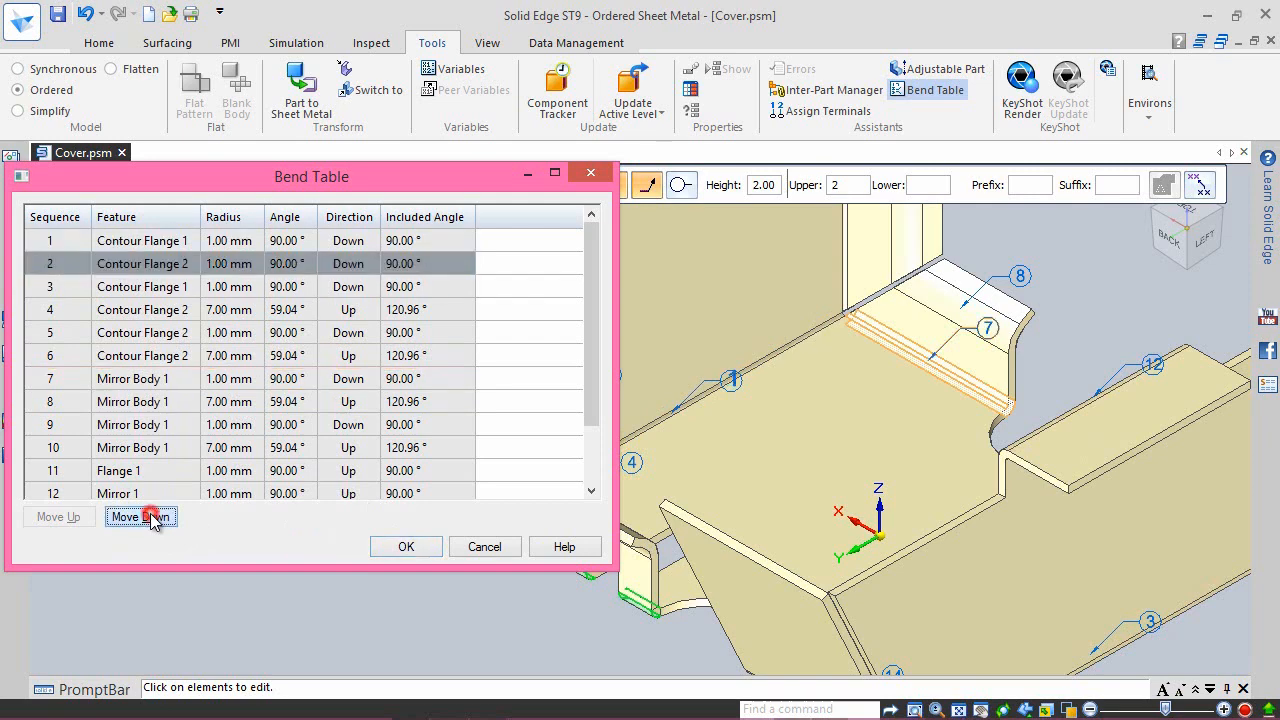
{"action": "left_click", "coordinate": [150, 517]}
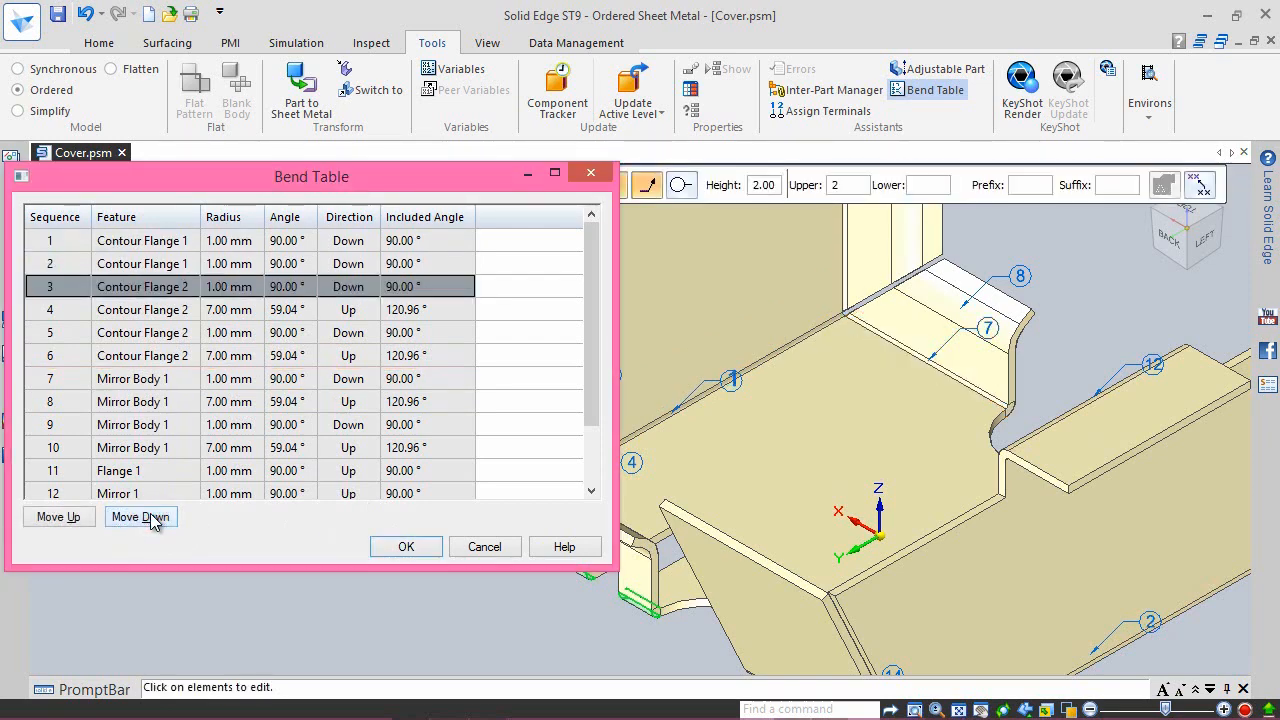
{"action": "left_click", "coordinate": [486, 548]}
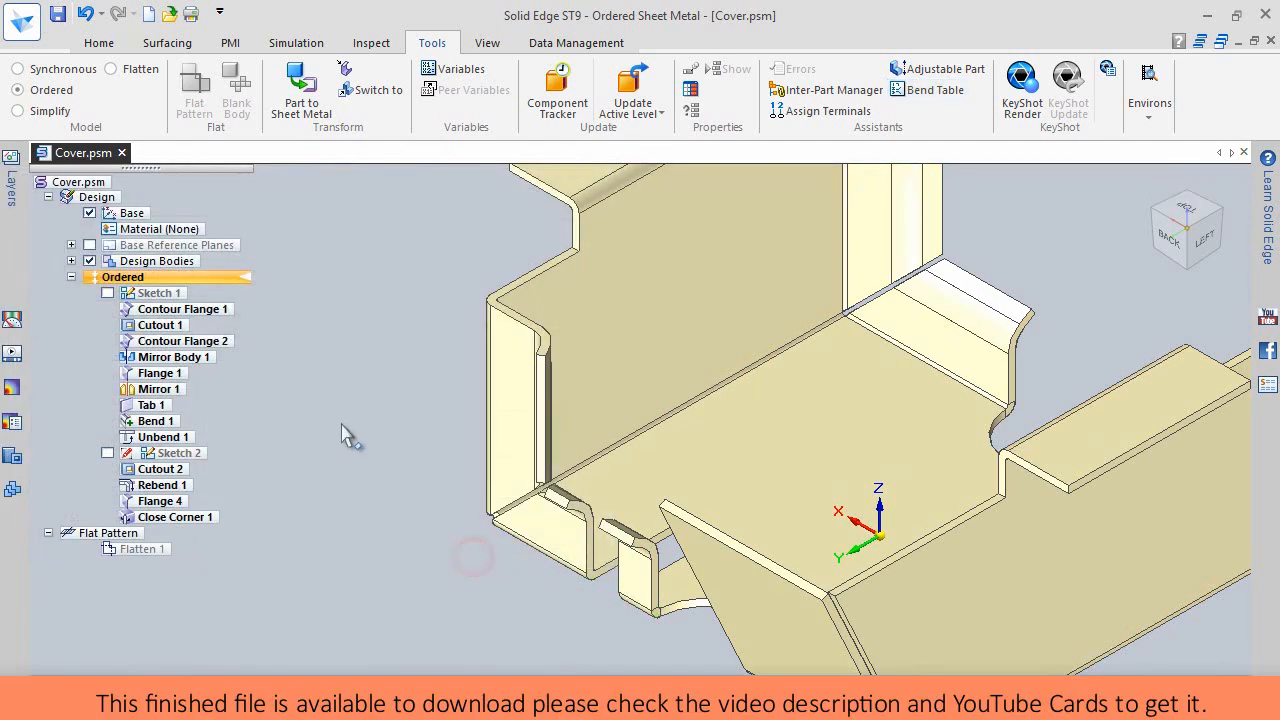
Step: Save the finished Cover sheet metal document with the whole part in view
{"action": "right_click", "coordinate": [340, 431]}
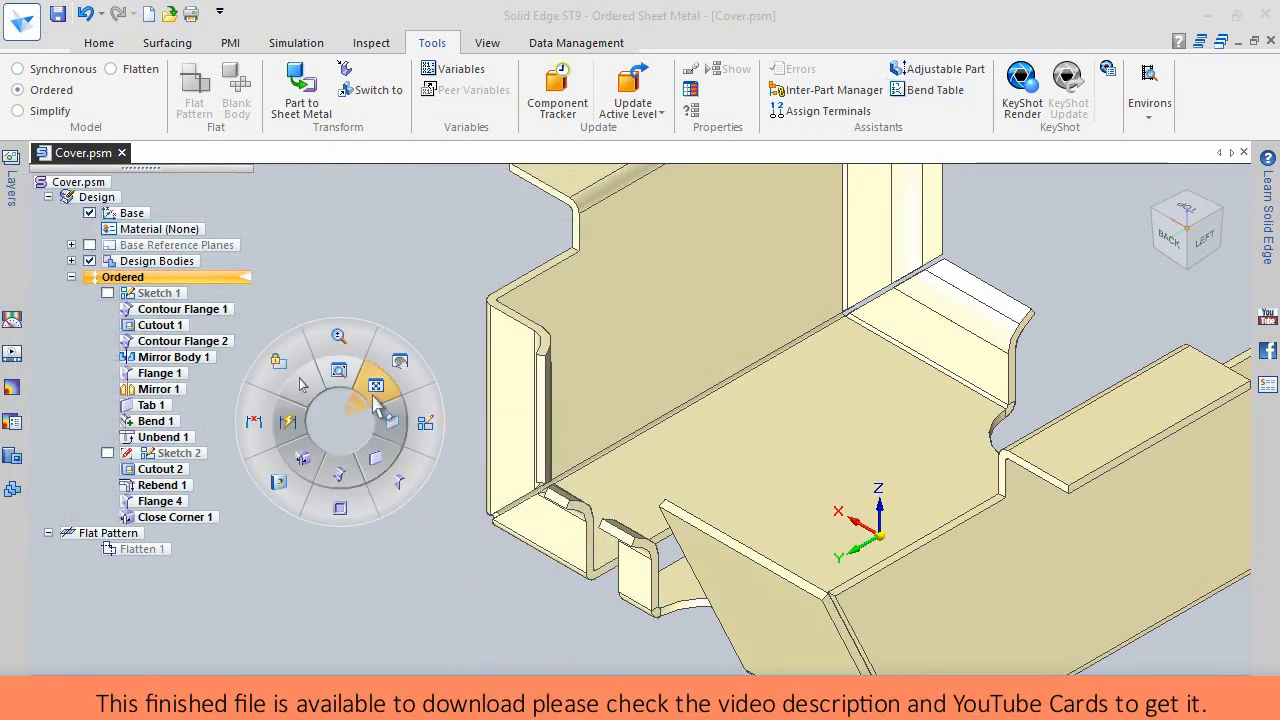
{"action": "left_click", "coordinate": [375, 400]}
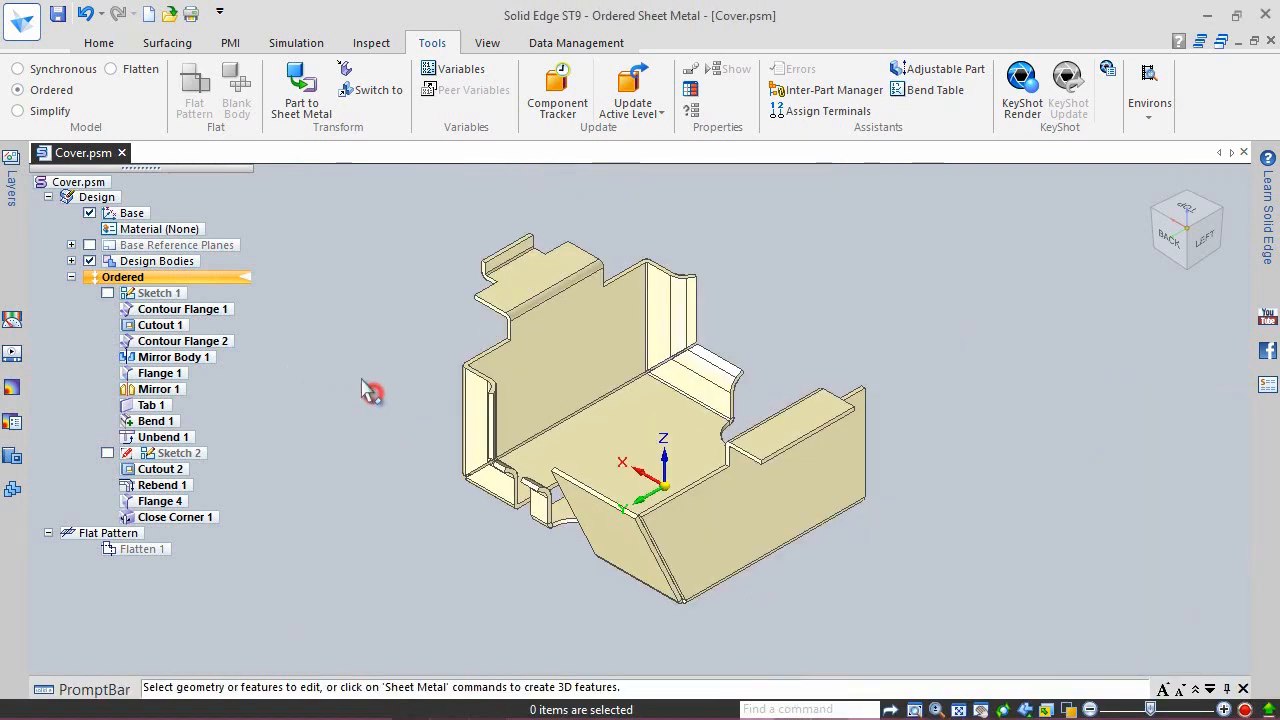
{"action": "left_click", "coordinate": [99, 43]}
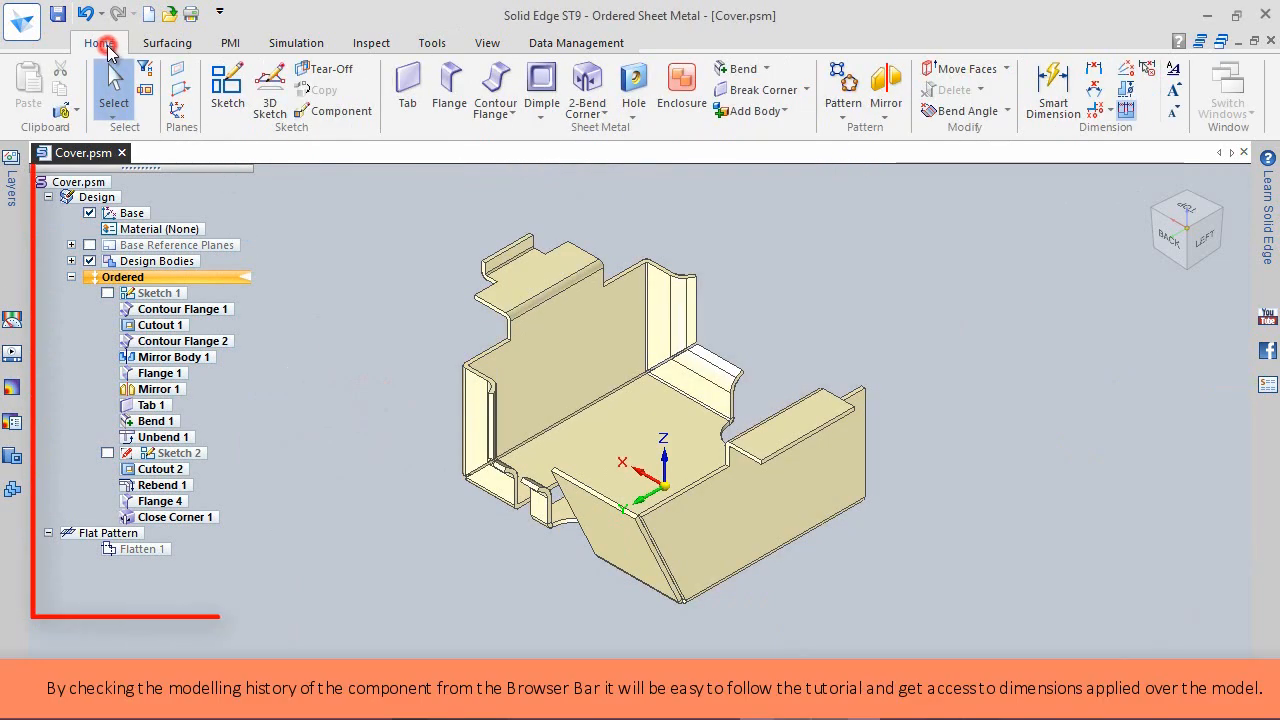
{"action": "left_click", "coordinate": [57, 14]}
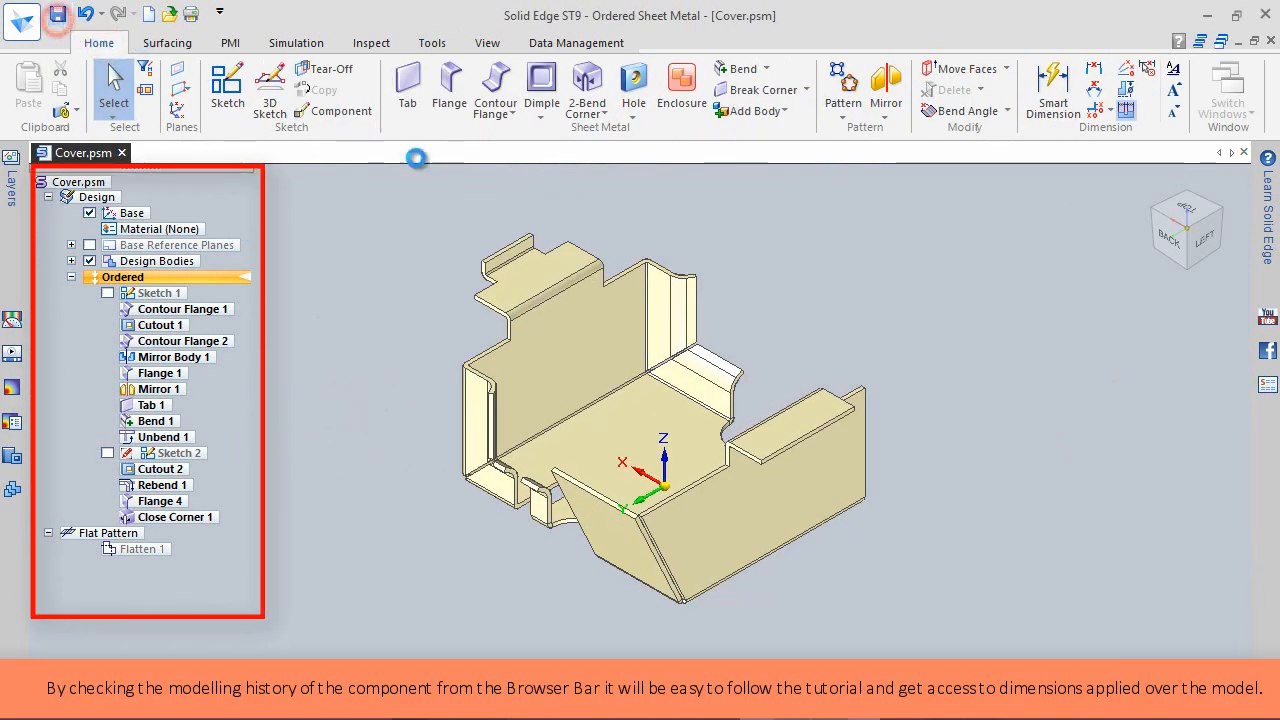
{"action": "left_click", "coordinate": [996, 374]}
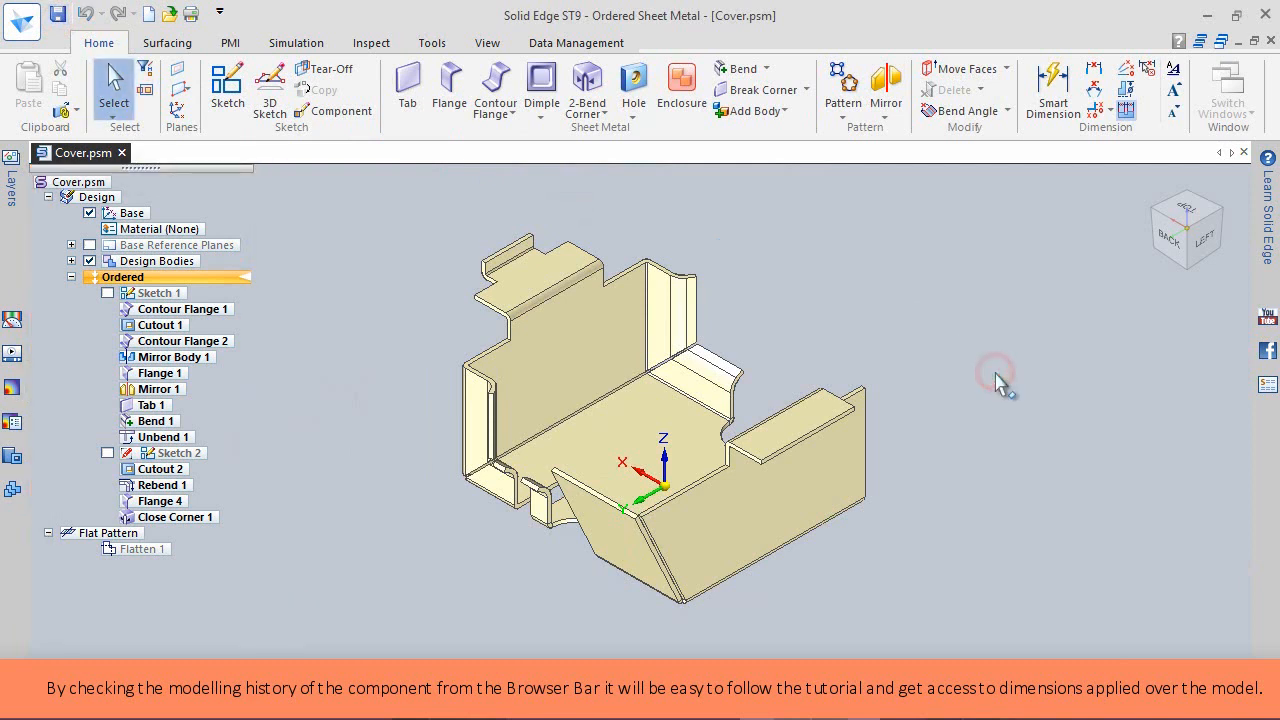
{"action": "left_click", "coordinate": [1034, 424]}
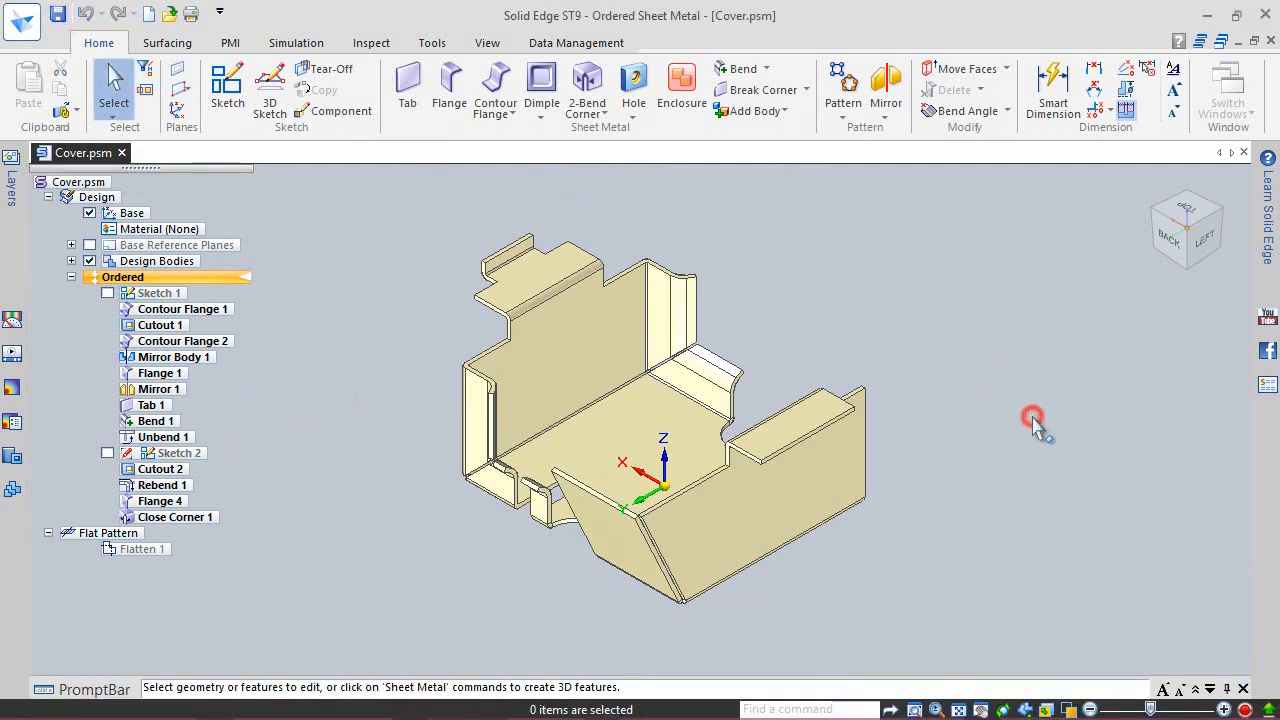
Step: Create a drawing of the active model from the ISO Metric template iso metric draft.dft, running the Drawing View Creation Wizard
{"action": "left_click", "coordinate": [20, 22]}
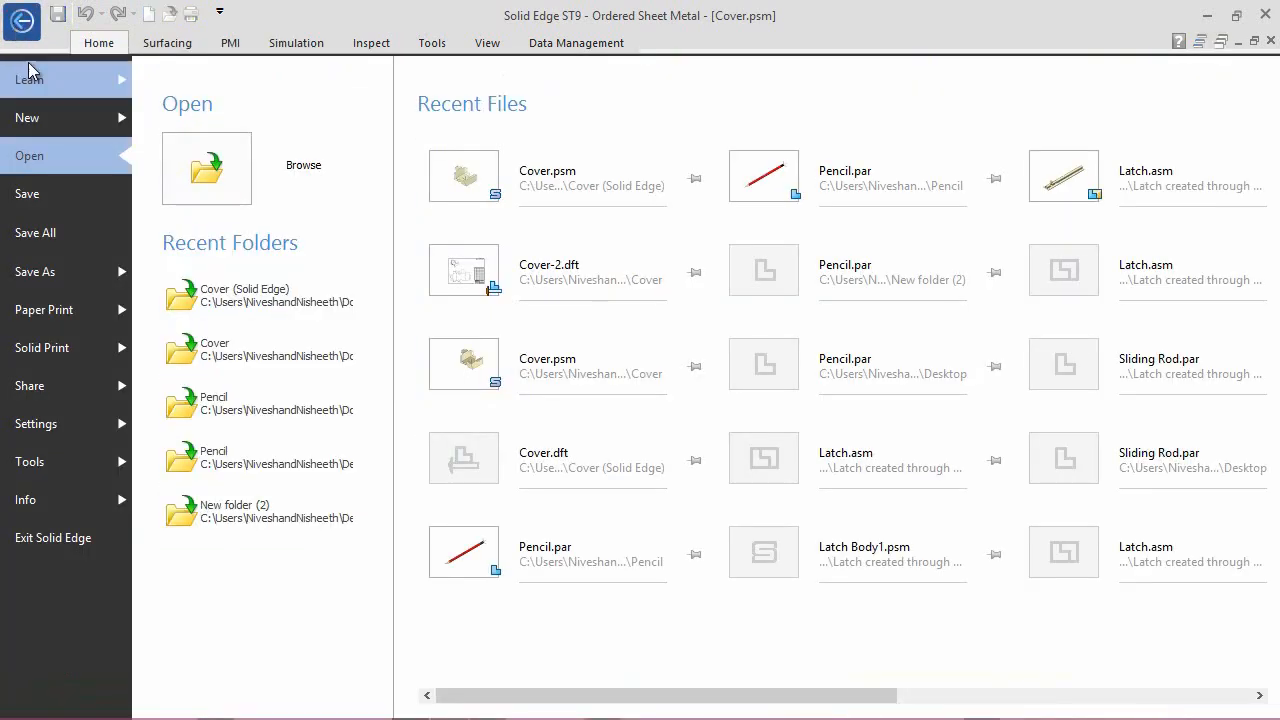
{"action": "left_click", "coordinate": [30, 119]}
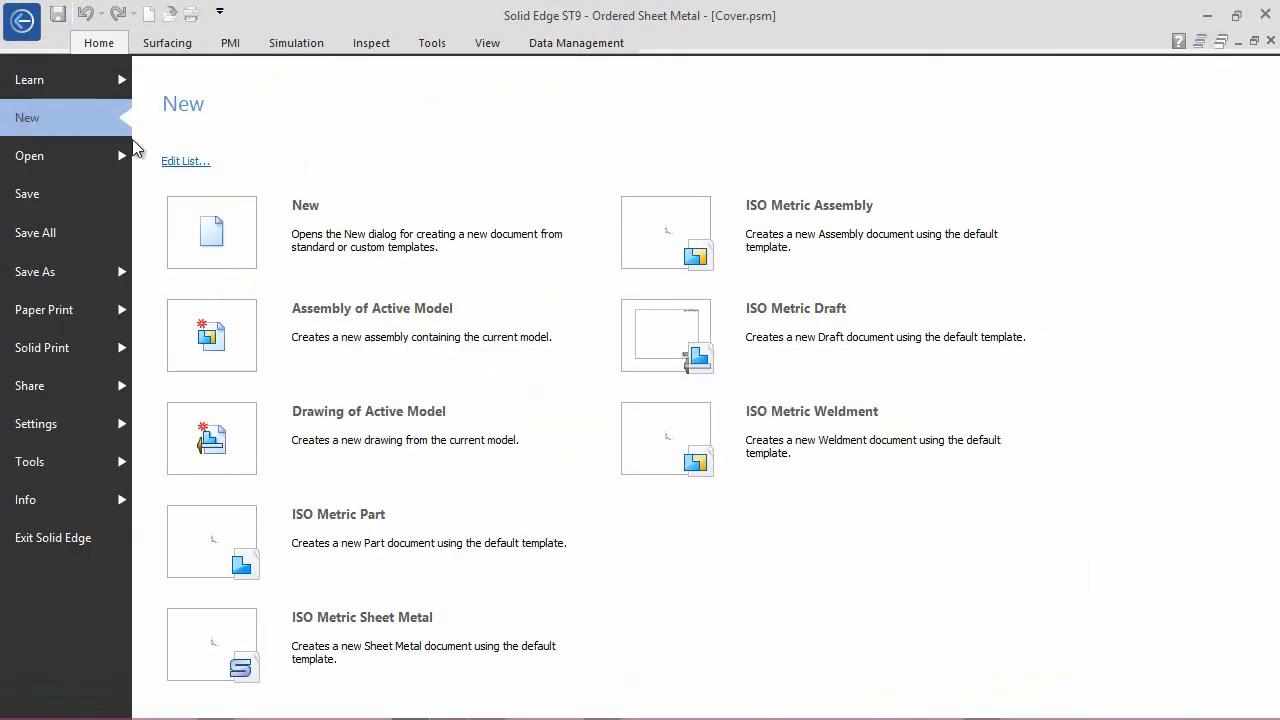
{"action": "left_click", "coordinate": [432, 436]}
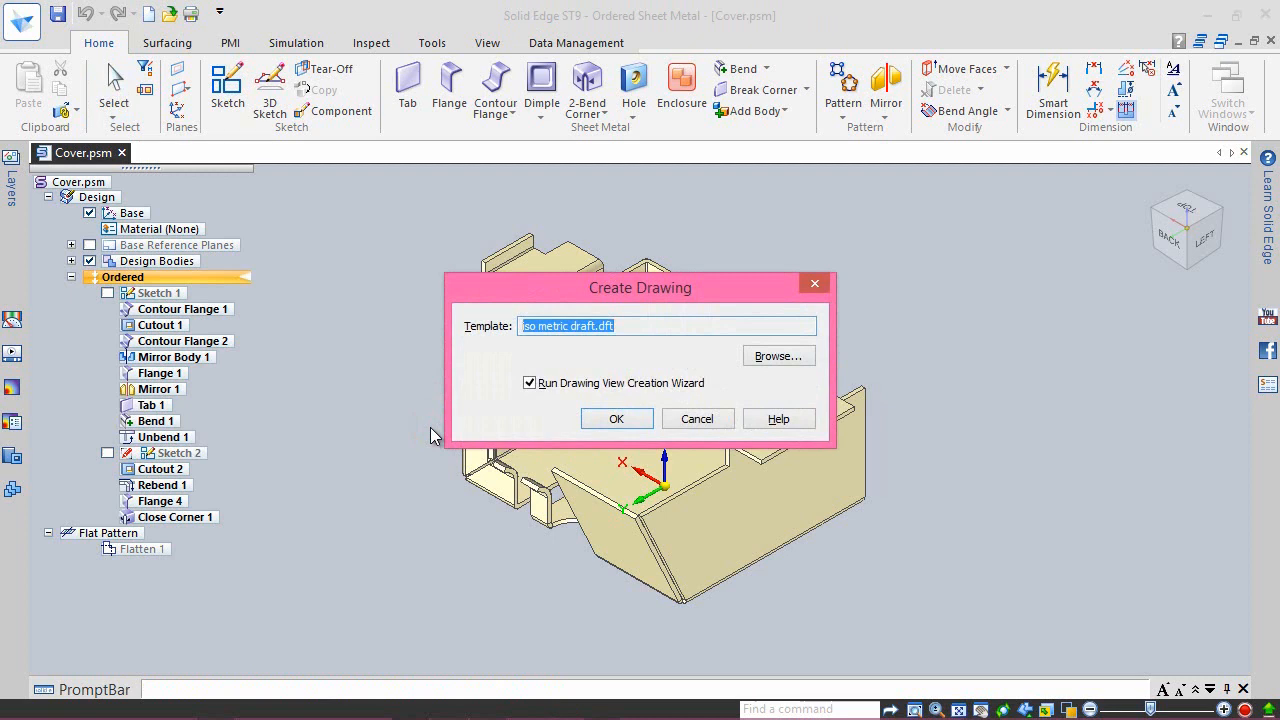
{"action": "left_click", "coordinate": [634, 330]}
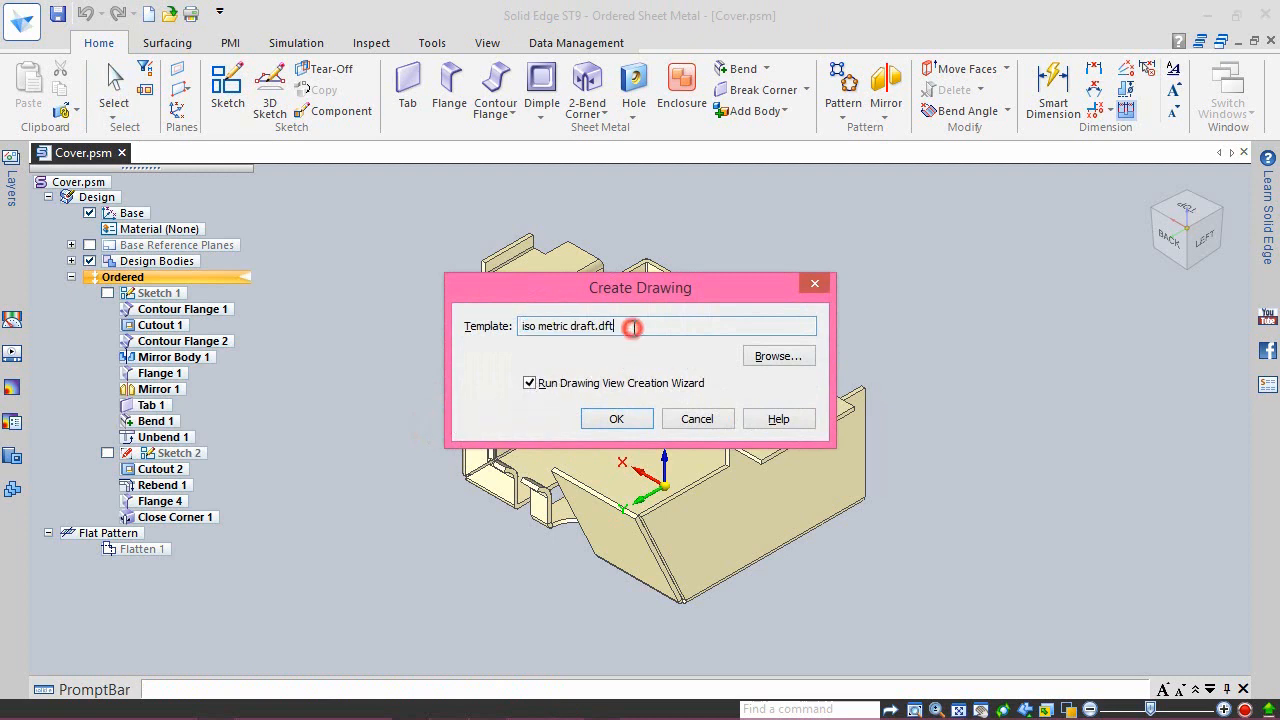
{"action": "left_click", "coordinate": [766, 362]}
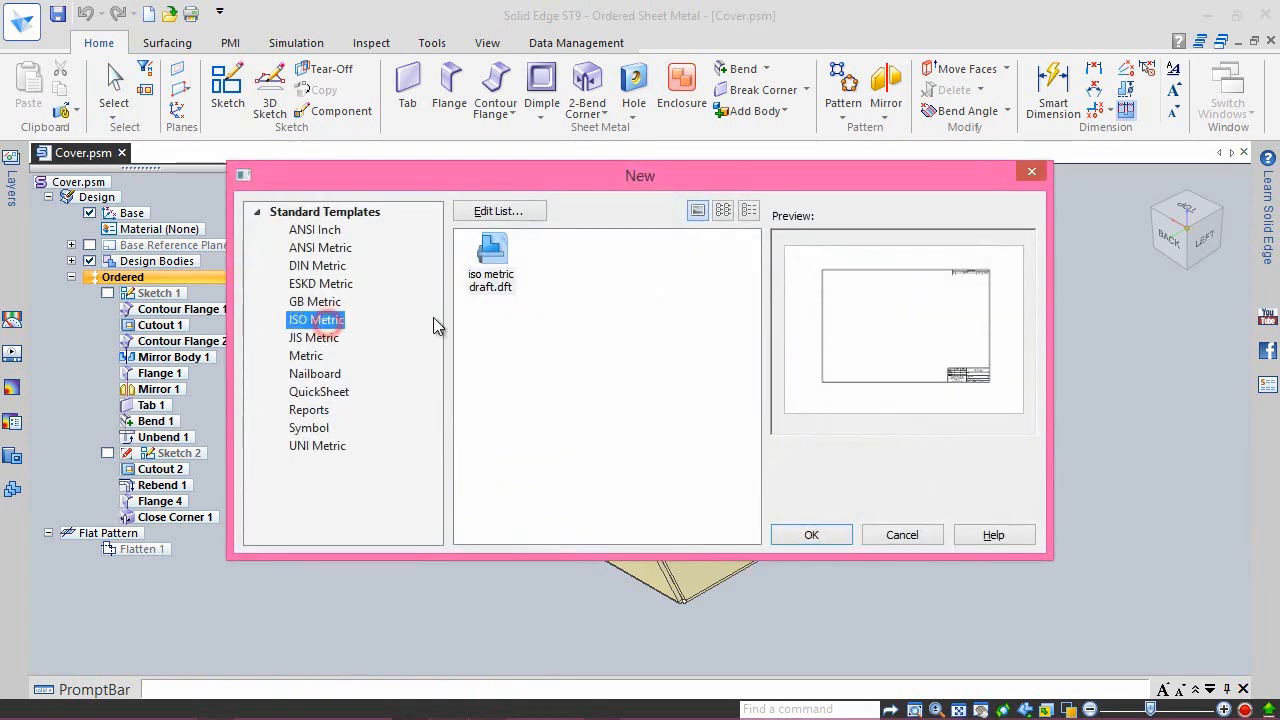
{"action": "left_click", "coordinate": [485, 289]}
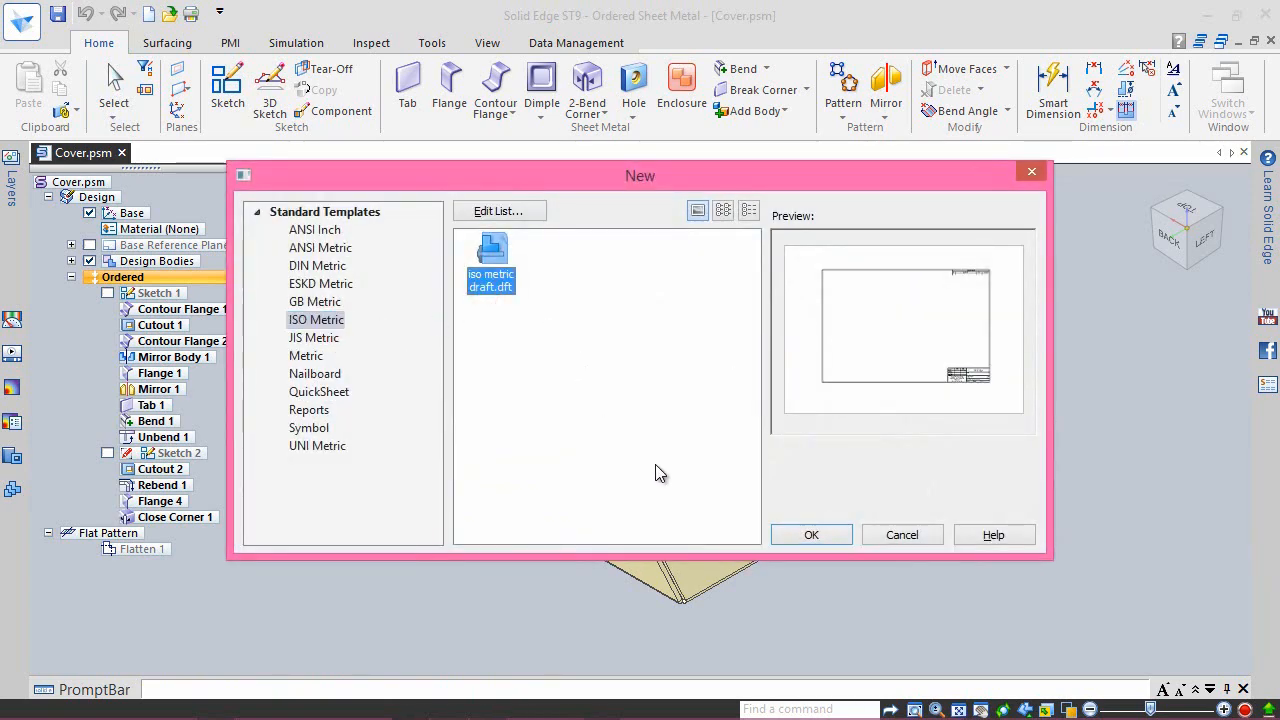
{"action": "left_click", "coordinate": [809, 536]}
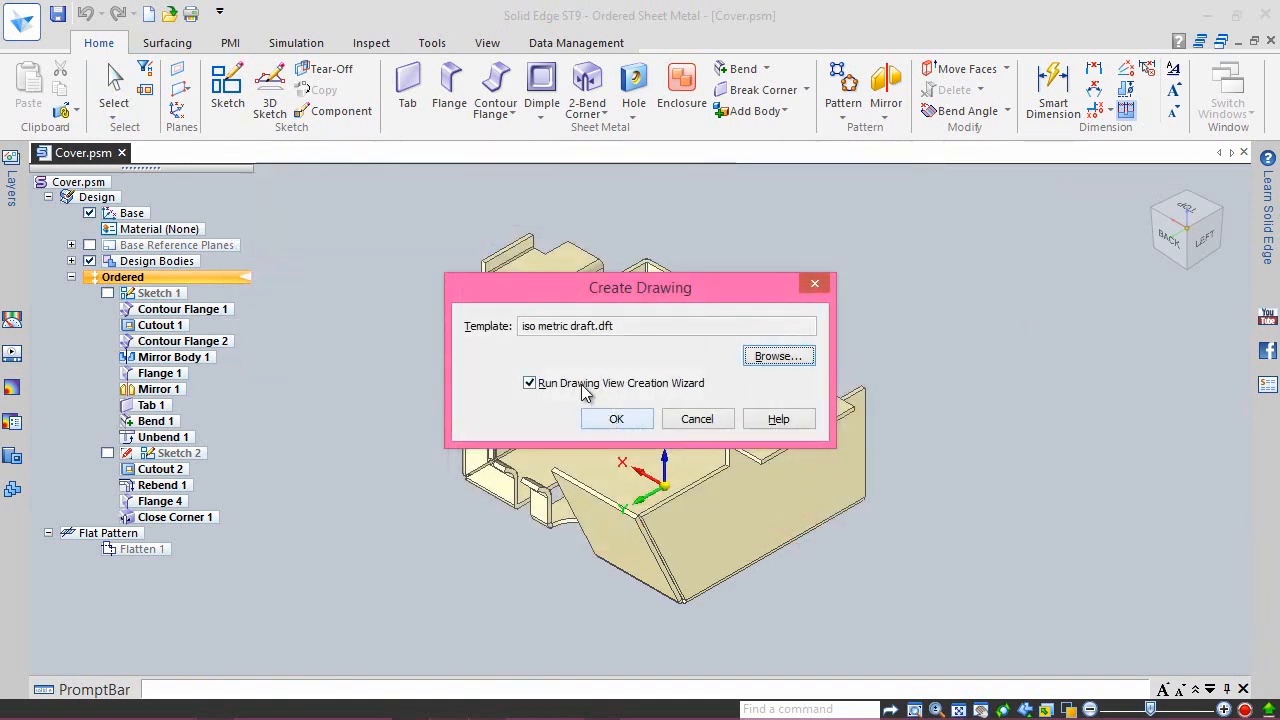
{"action": "left_click", "coordinate": [616, 420]}
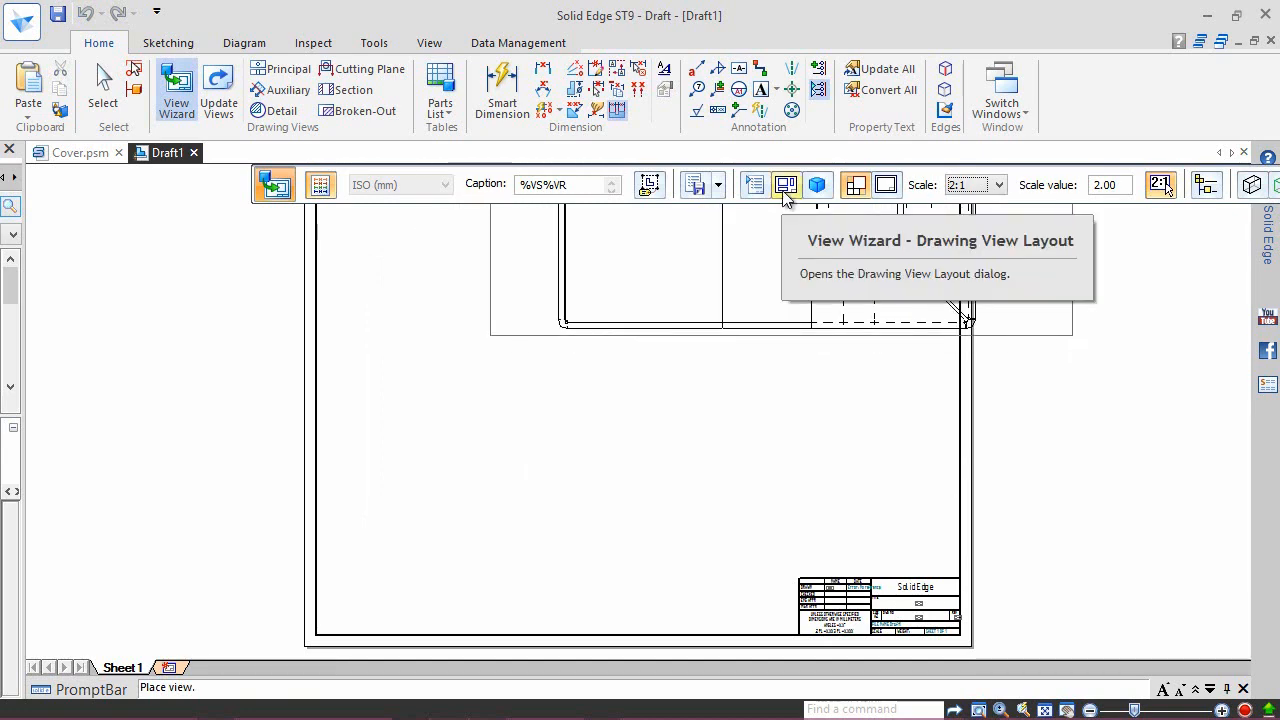
Step: Set the drawing view wizard to a Custom primary view and to the flat pattern of the sheet metal part
{"action": "left_click", "coordinate": [785, 190]}
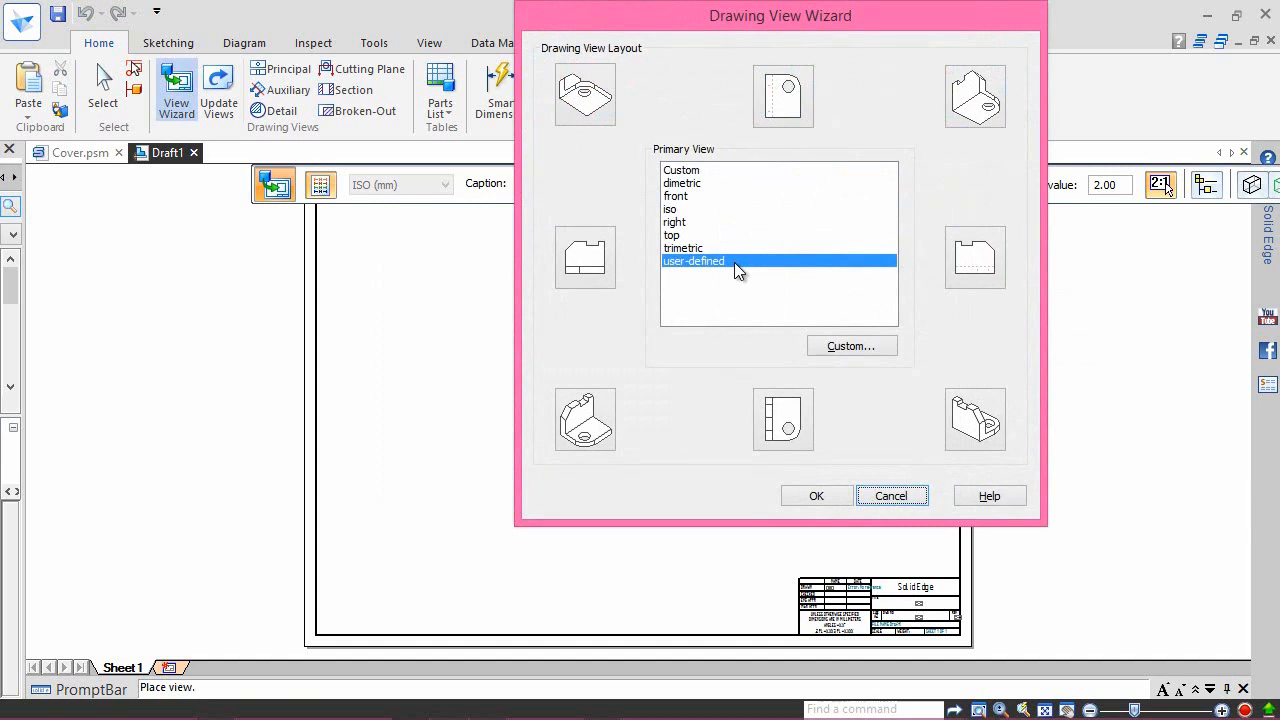
{"action": "left_click", "coordinate": [688, 172]}
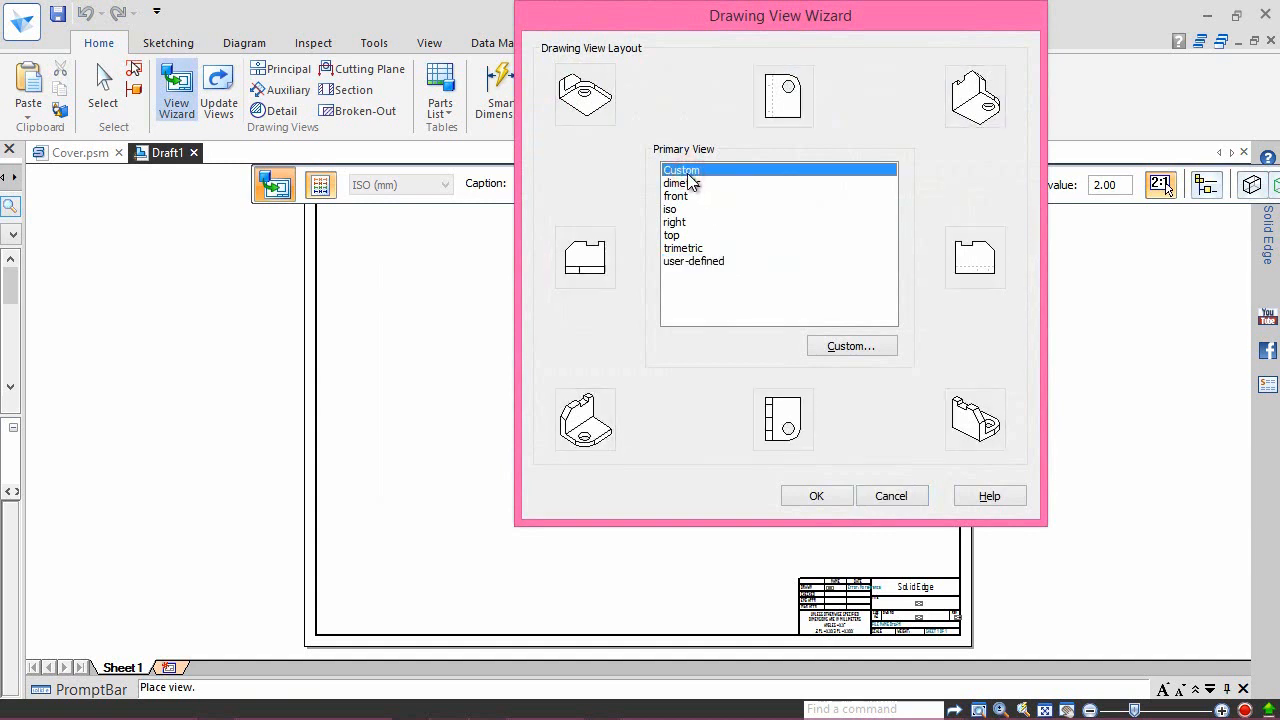
{"action": "left_click", "coordinate": [805, 497]}
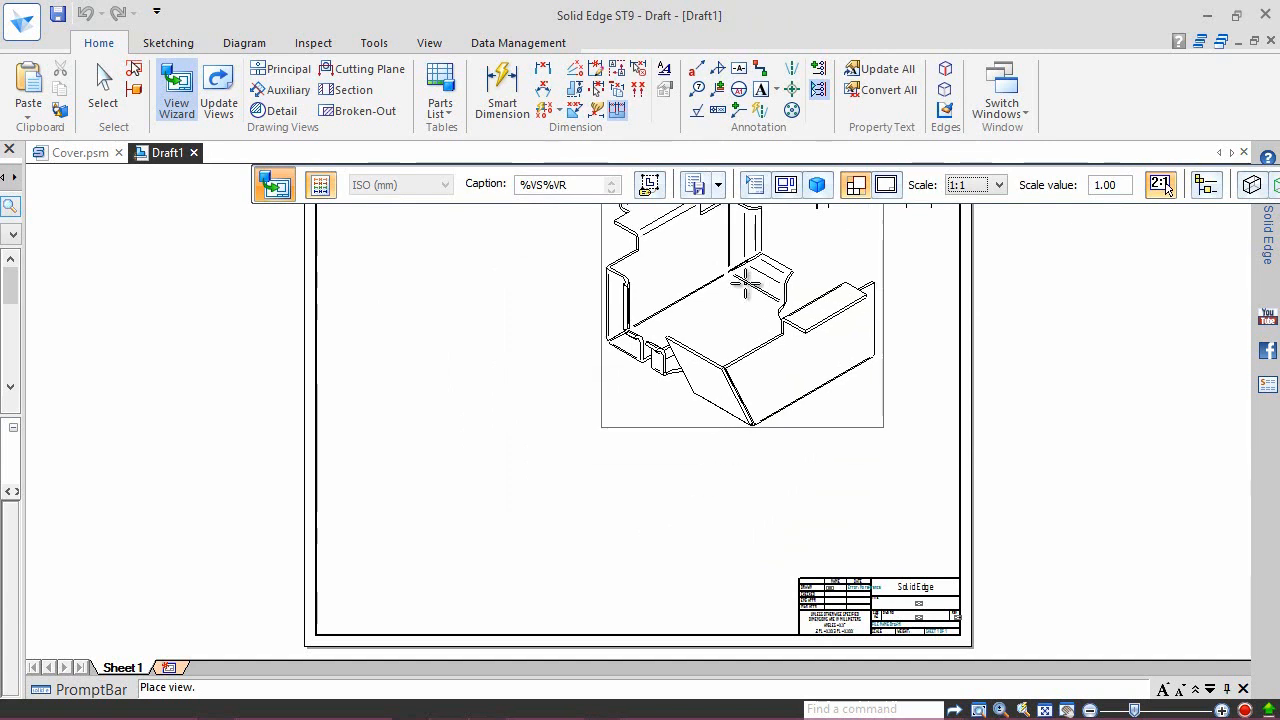
{"action": "left_click", "coordinate": [759, 189]}
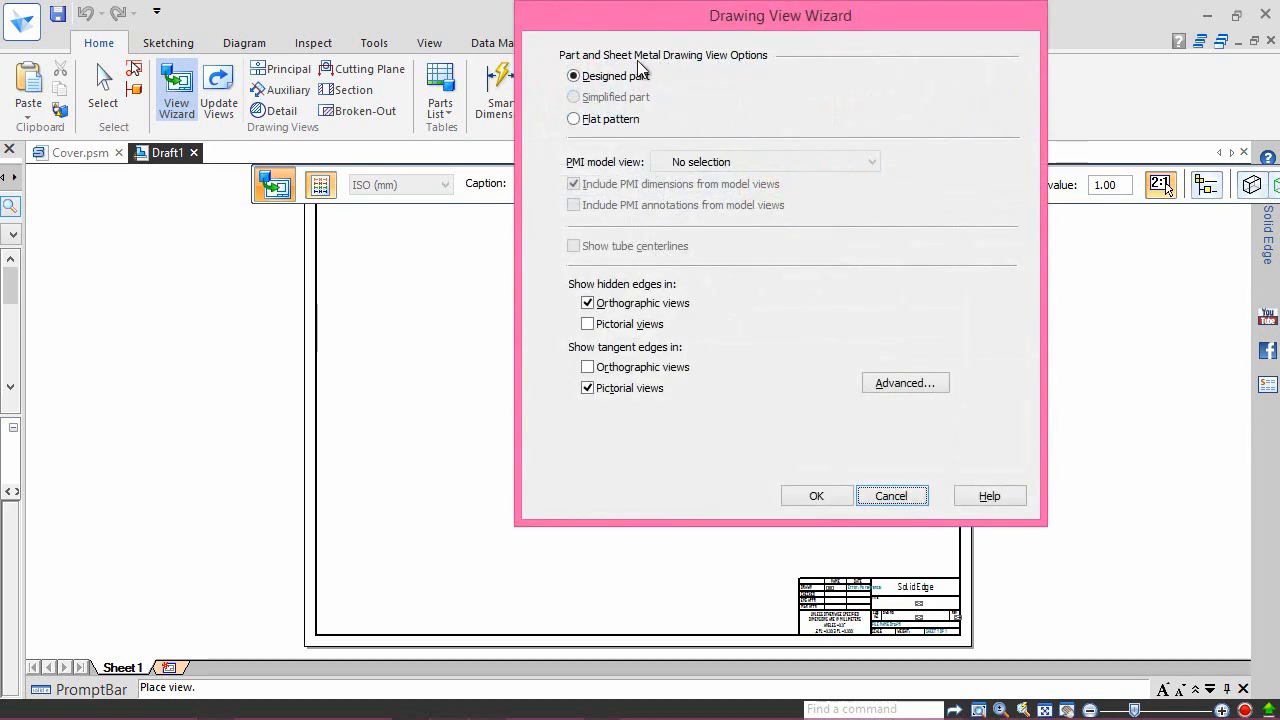
{"action": "left_click", "coordinate": [575, 120]}
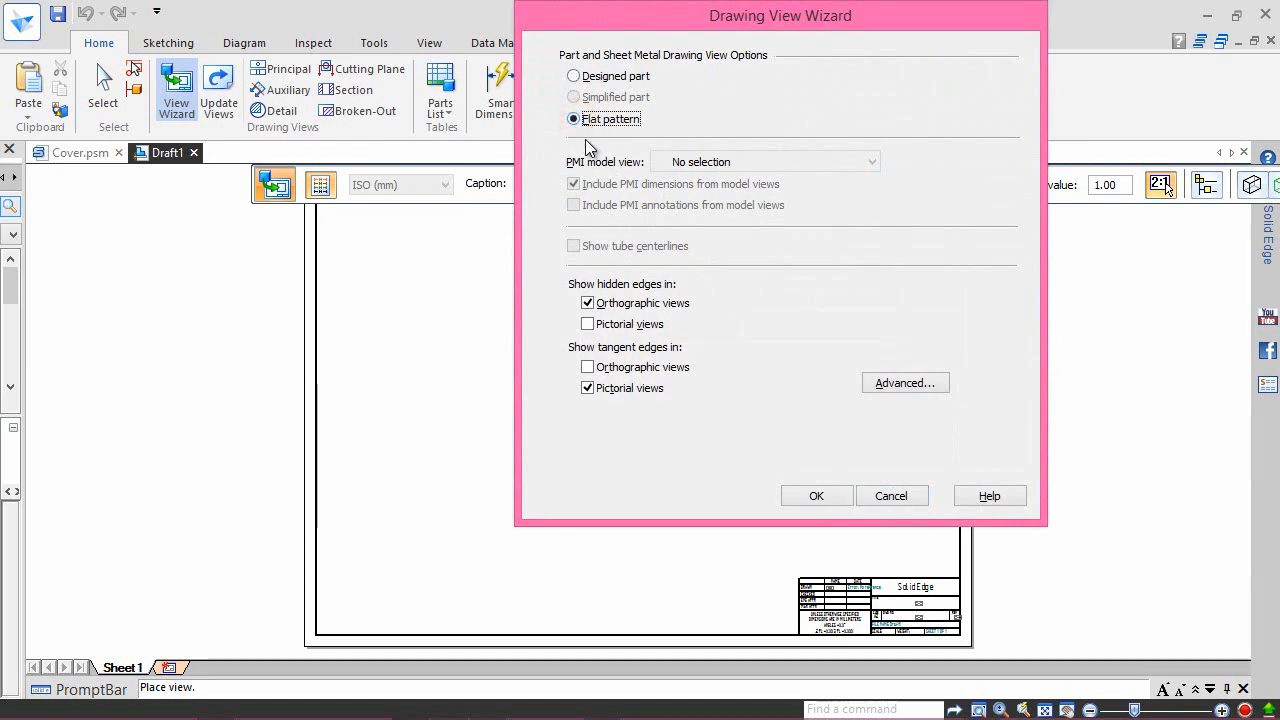
{"action": "left_click", "coordinate": [810, 497]}
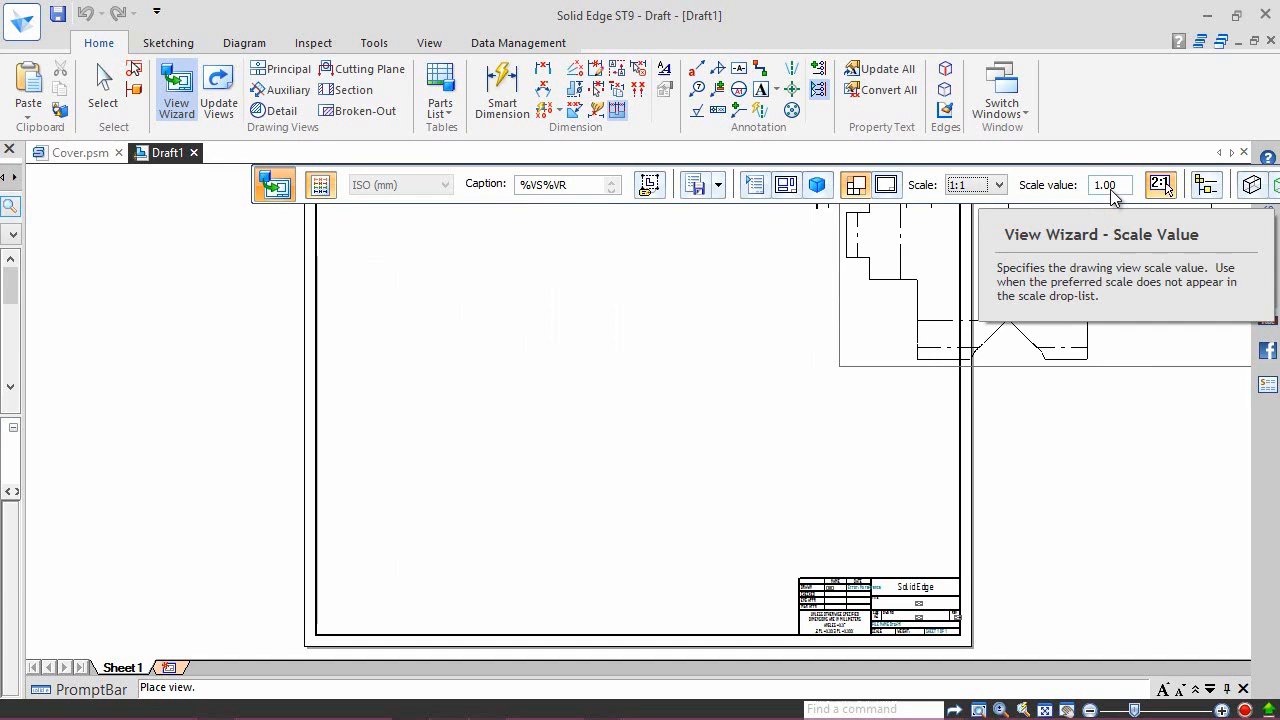
Step: Enter a scale value of .75, place the flat pattern view on the sheet, and finish without adding projected views
{"action": "left_click_drag", "start_coordinate": [1113, 195], "coordinate": [1090, 200]}
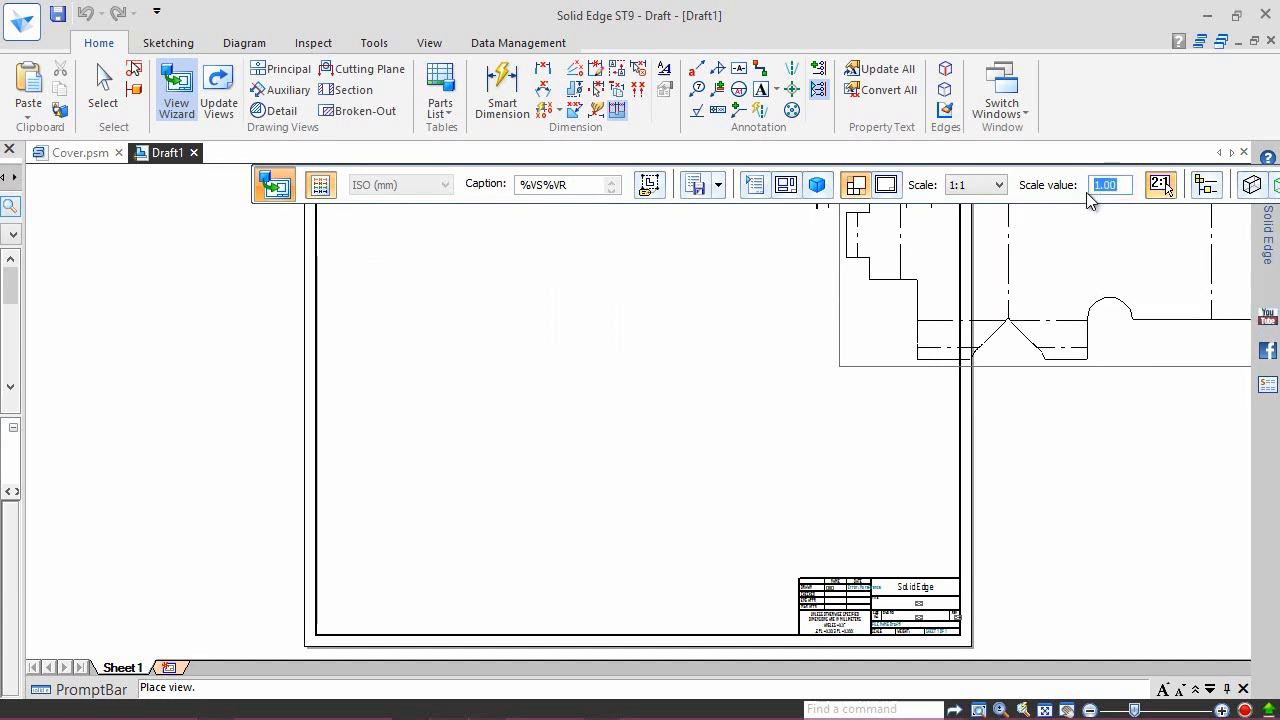
{"action": "type", "text": ".75"}
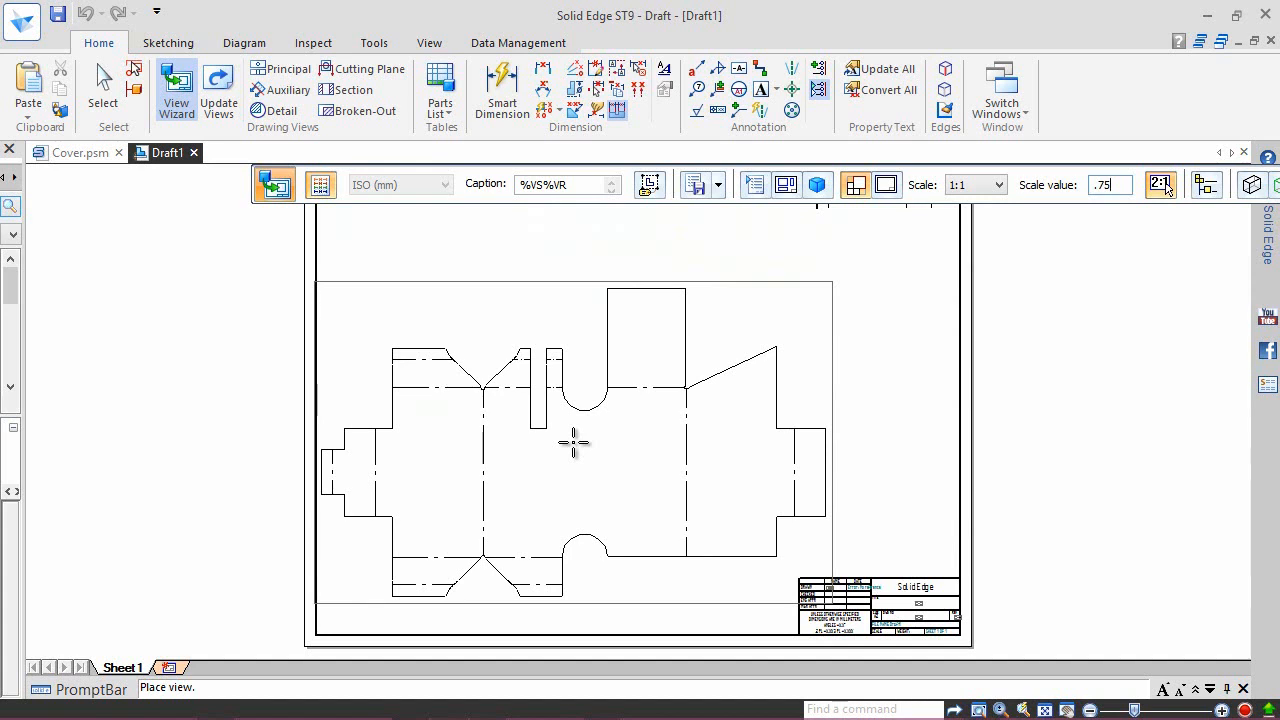
{"action": "left_click", "coordinate": [573, 443]}
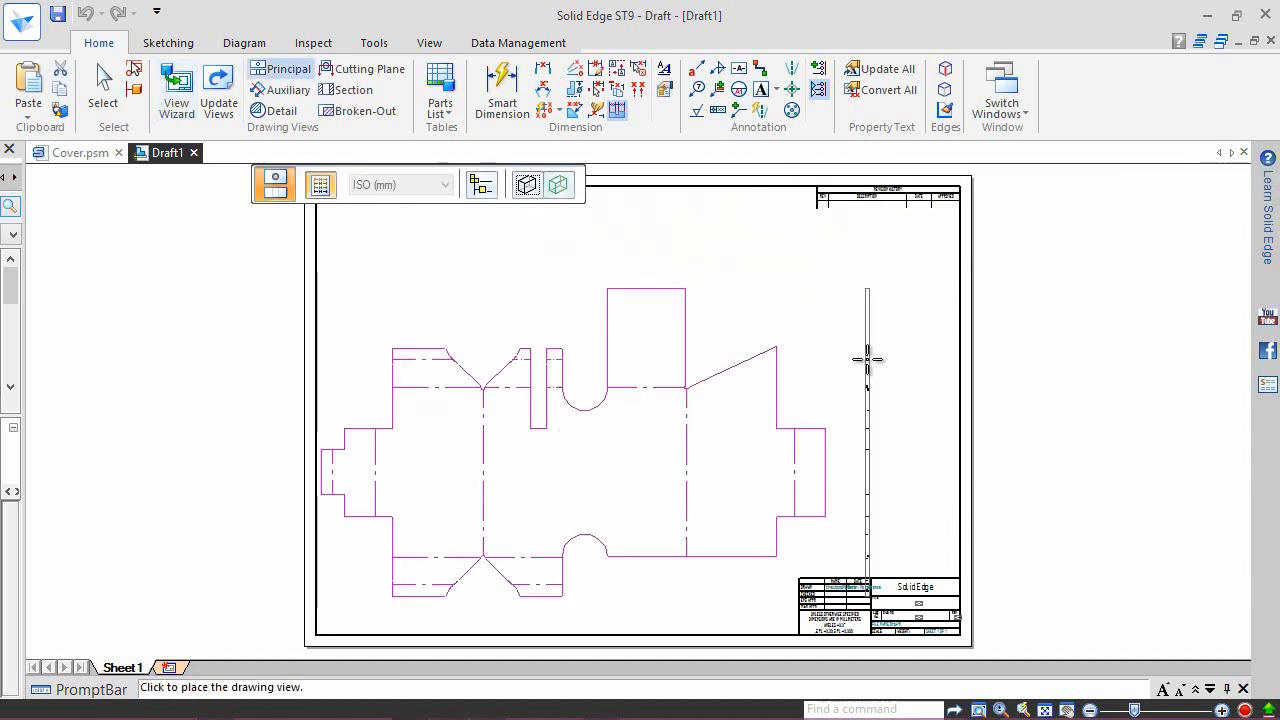
{"action": "right_click", "coordinate": [817, 288]}
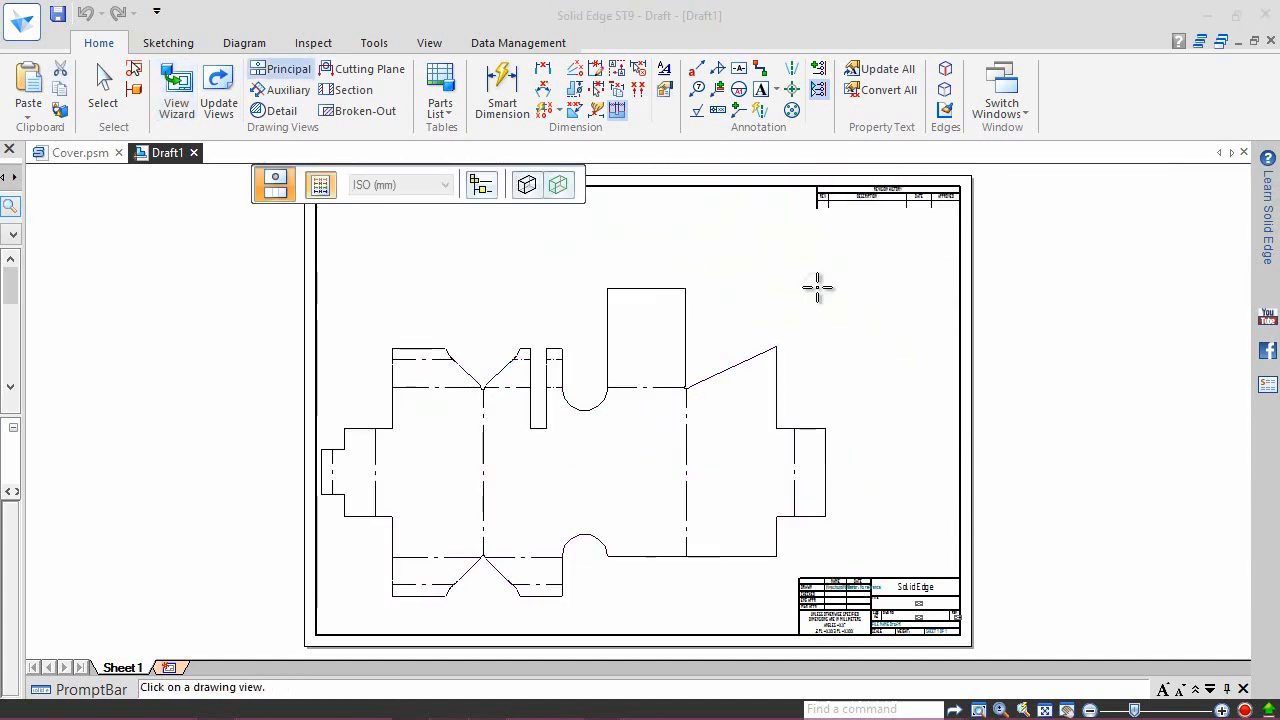
{"action": "right_click", "coordinate": [711, 268]}
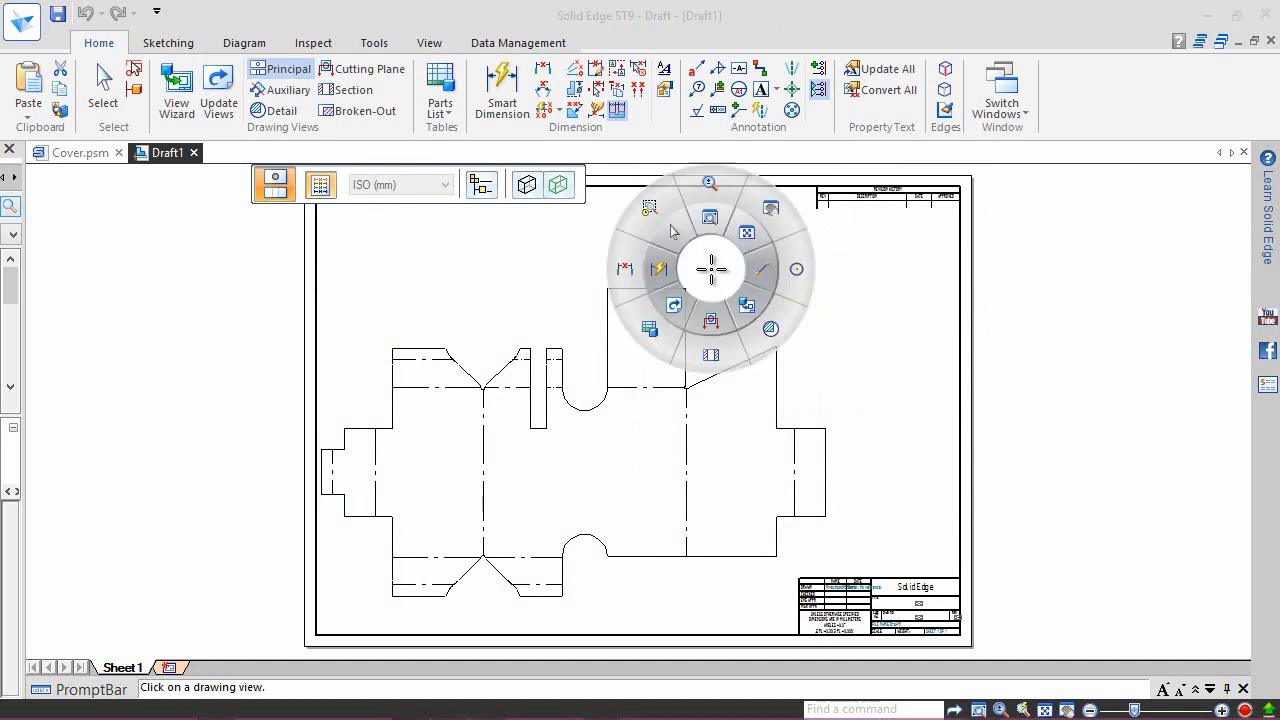
{"action": "left_click", "coordinate": [673, 233]}
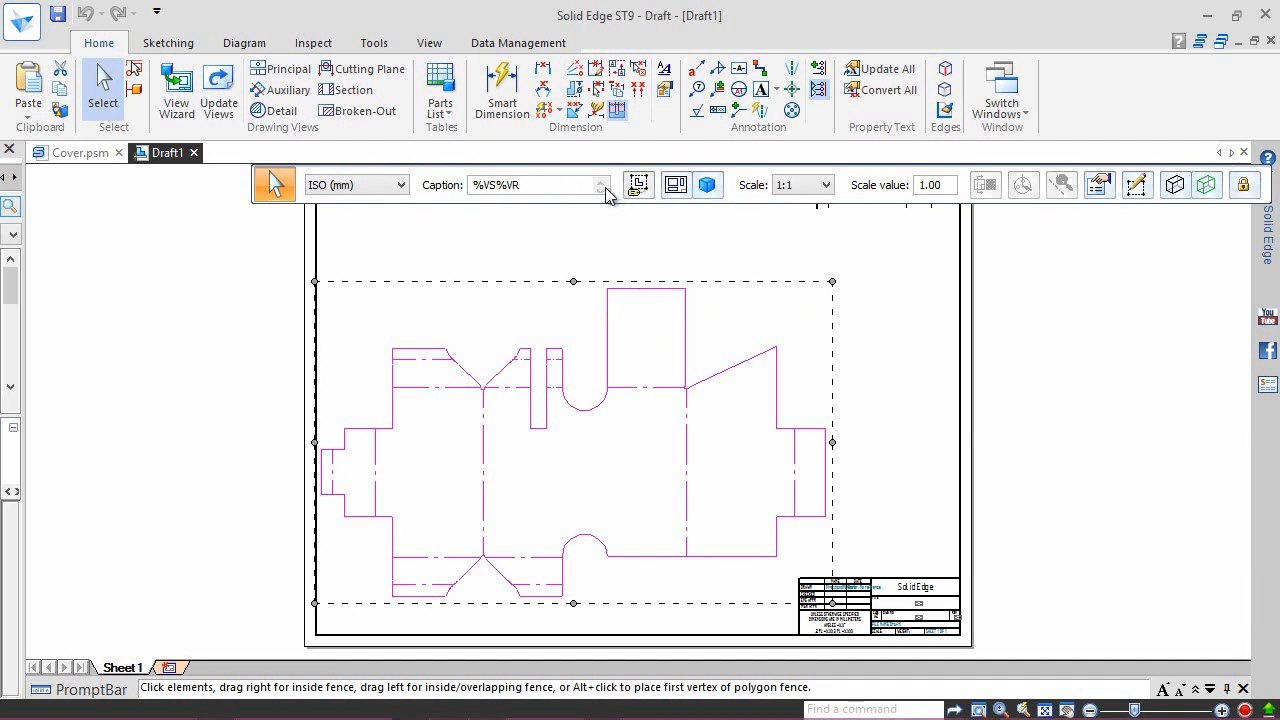
Step: Set the flat pattern view's primary caption to VIEW1 with the view scale property %VS on a second line
{"action": "left_click", "coordinate": [1096, 188]}
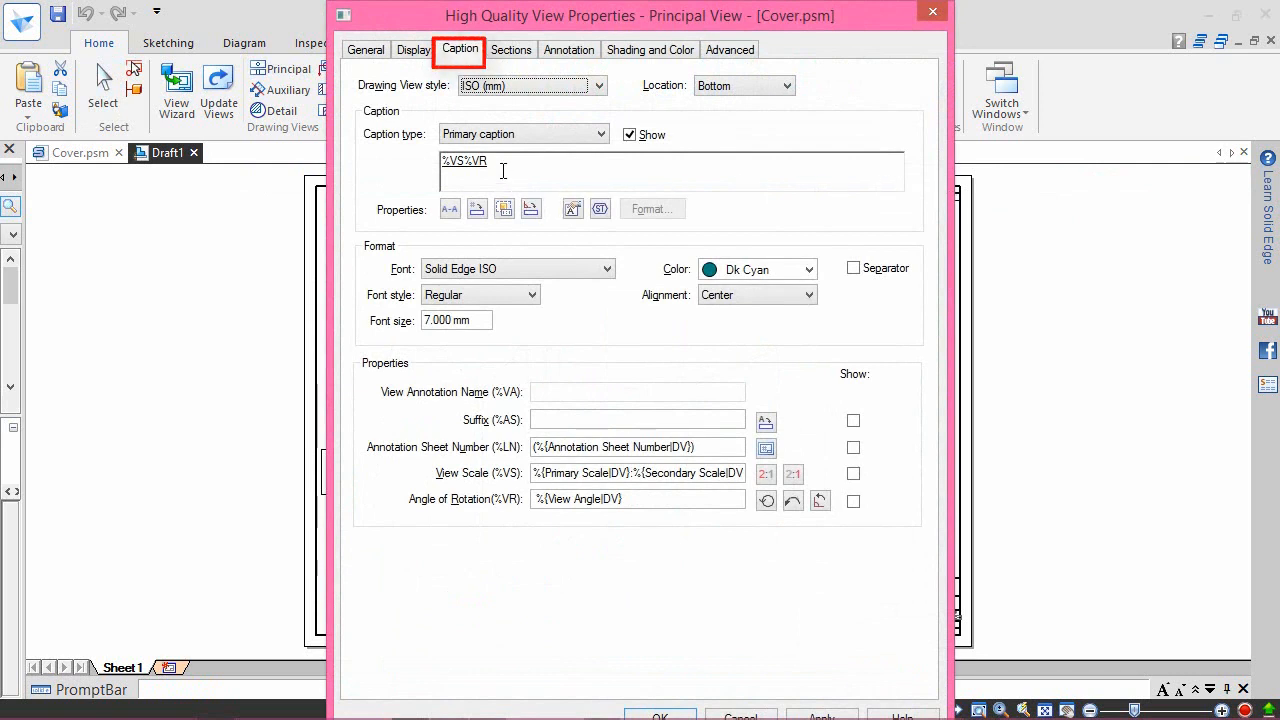
{"action": "left_click_drag", "start_coordinate": [500, 163], "coordinate": [428, 160]}
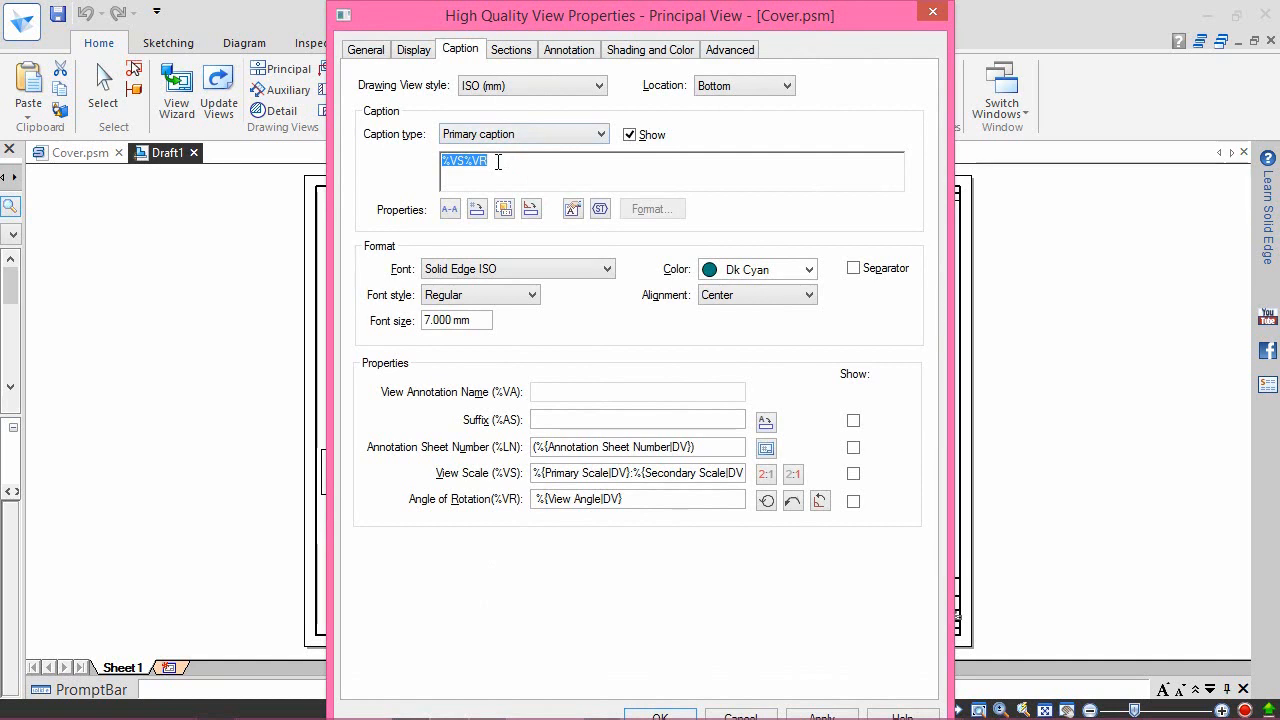
{"action": "type", "text": "VIEW1"}
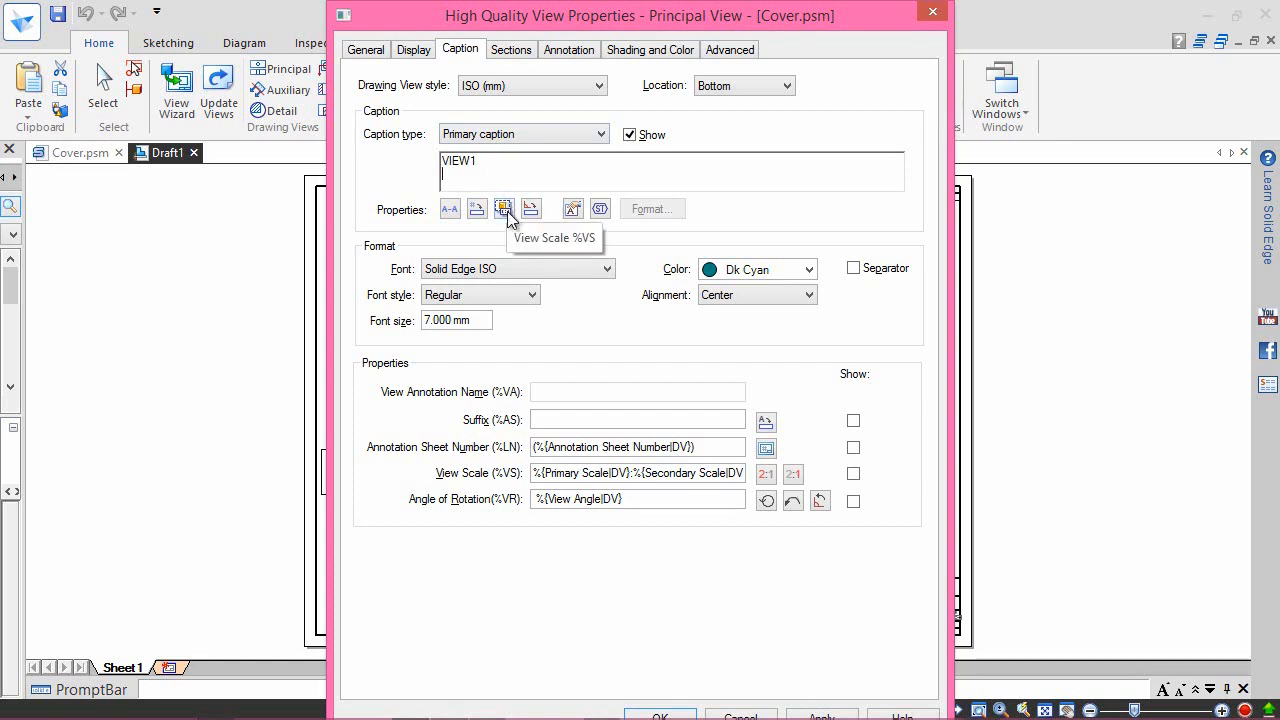
{"action": "left_click", "coordinate": [504, 210]}
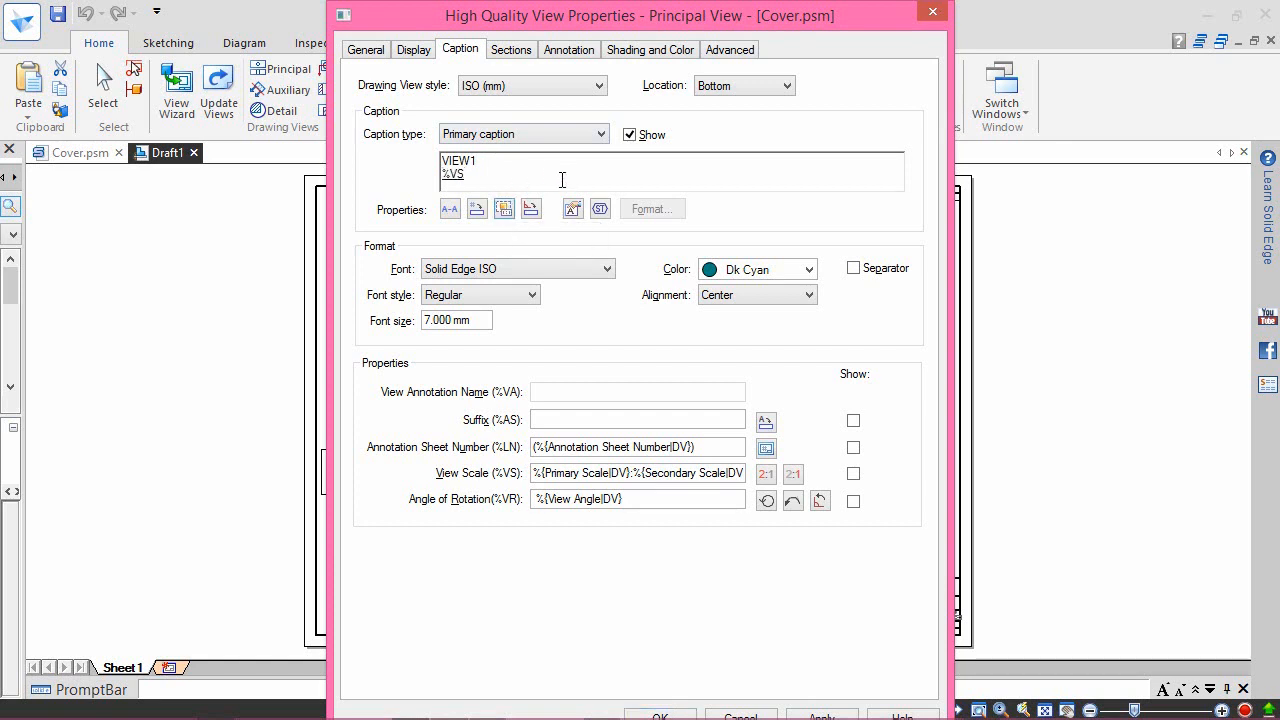
{"action": "left_click", "coordinate": [660, 716]}
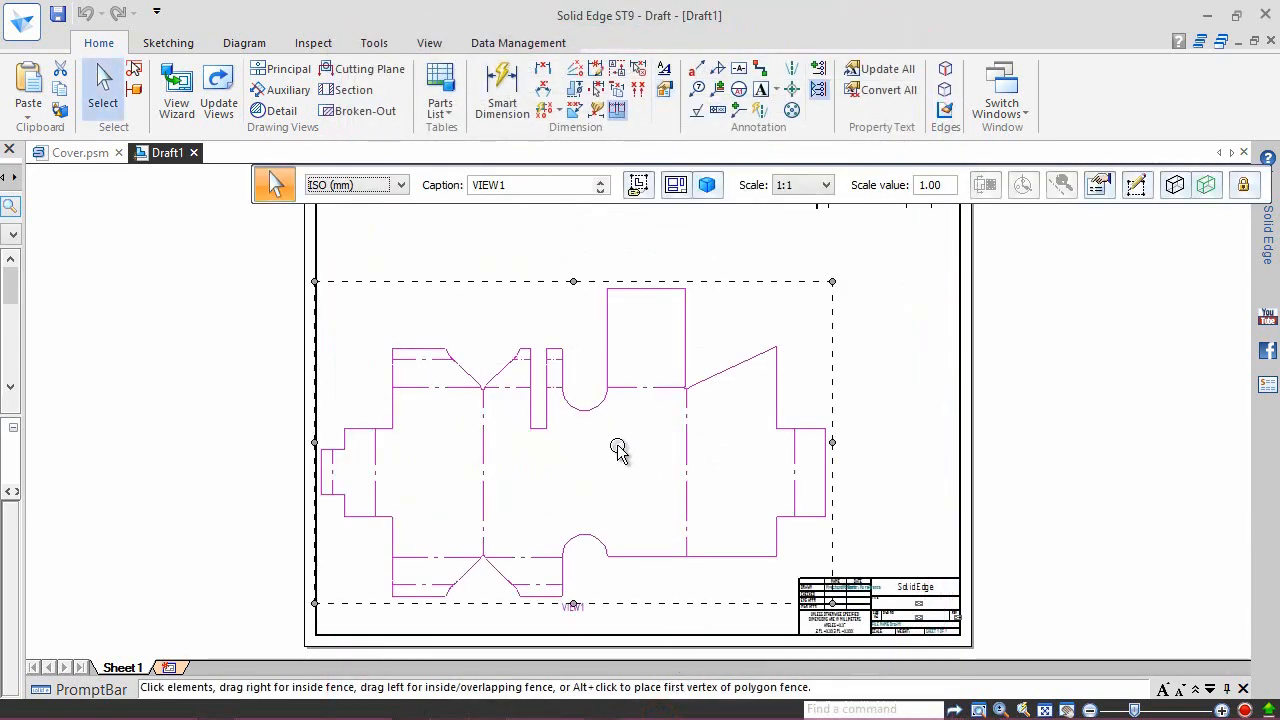
Step: Show the view scale in the flat pattern view's caption and check it below the view
{"action": "left_click", "coordinate": [639, 188]}
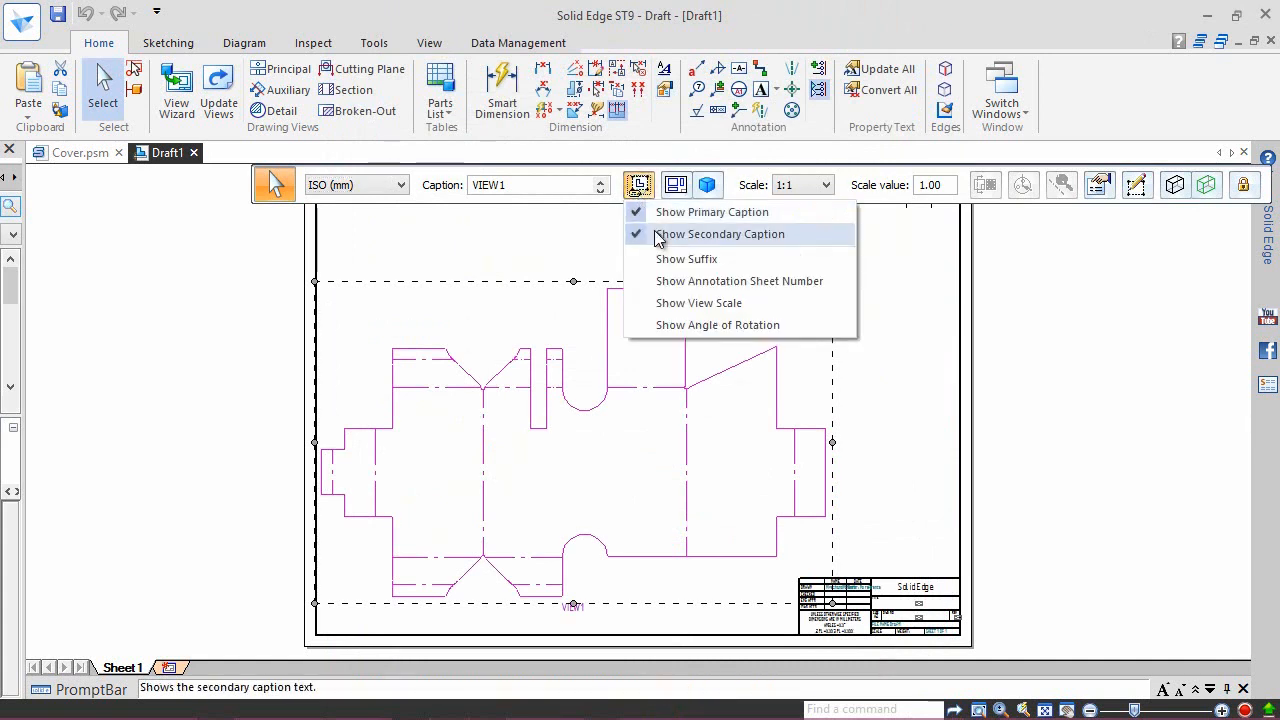
{"action": "left_click", "coordinate": [659, 306]}
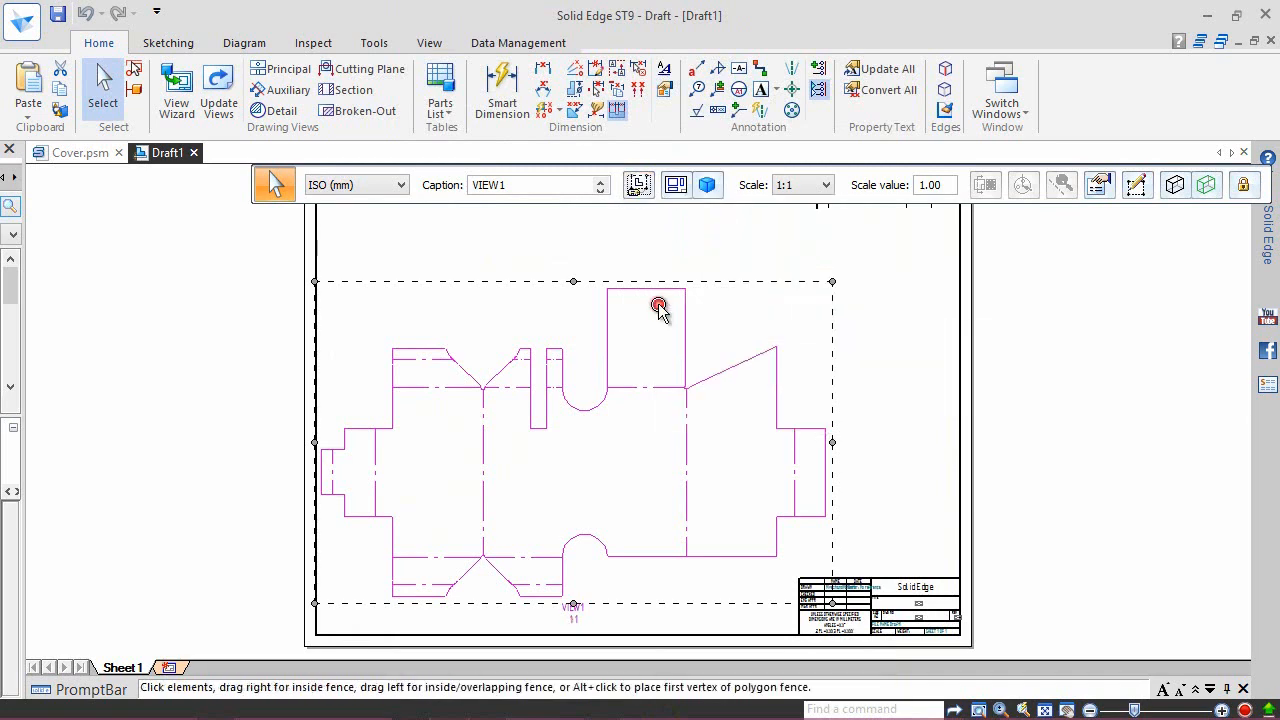
{"action": "scroll", "coordinate": [600, 620], "scroll_direction": "up", "scroll_amount": 2}
{"action": "scroll", "coordinate": [599, 624], "scroll_direction": "up", "scroll_amount": 3}
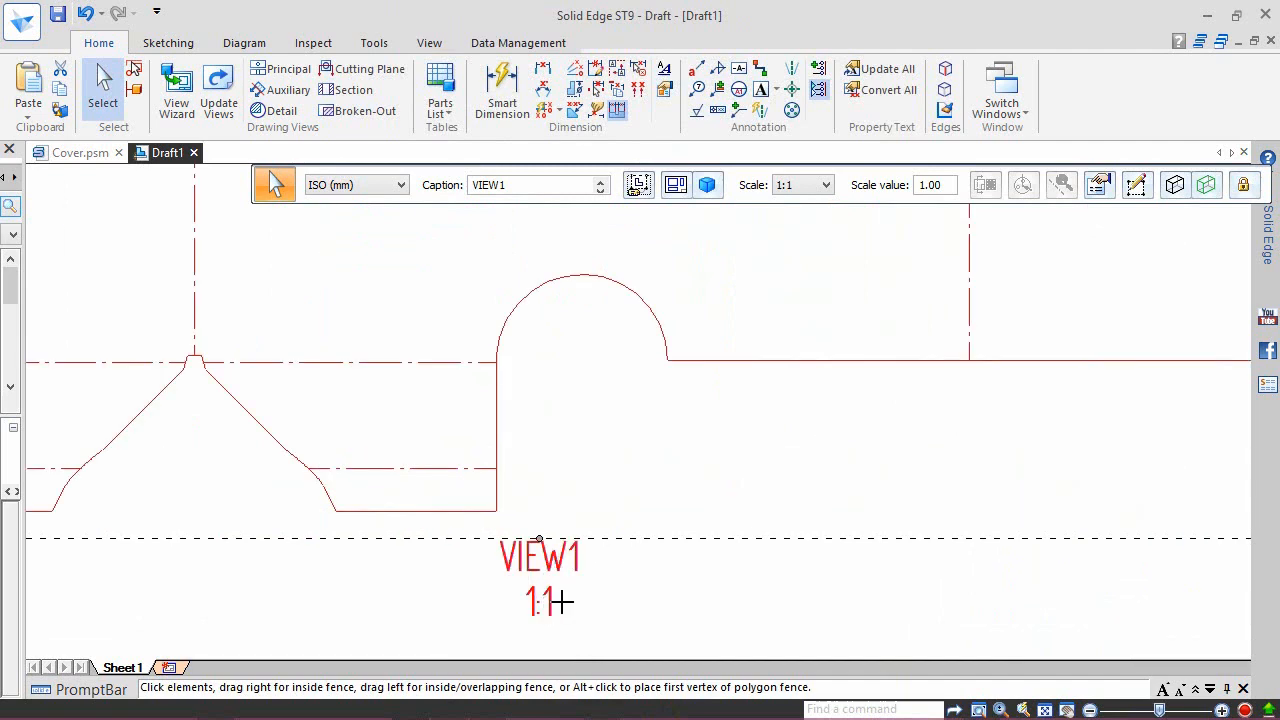
{"action": "scroll", "coordinate": [562, 601], "scroll_direction": "down", "scroll_amount": 4}
{"action": "scroll", "coordinate": [609, 606], "scroll_direction": "down", "scroll_amount": 1}
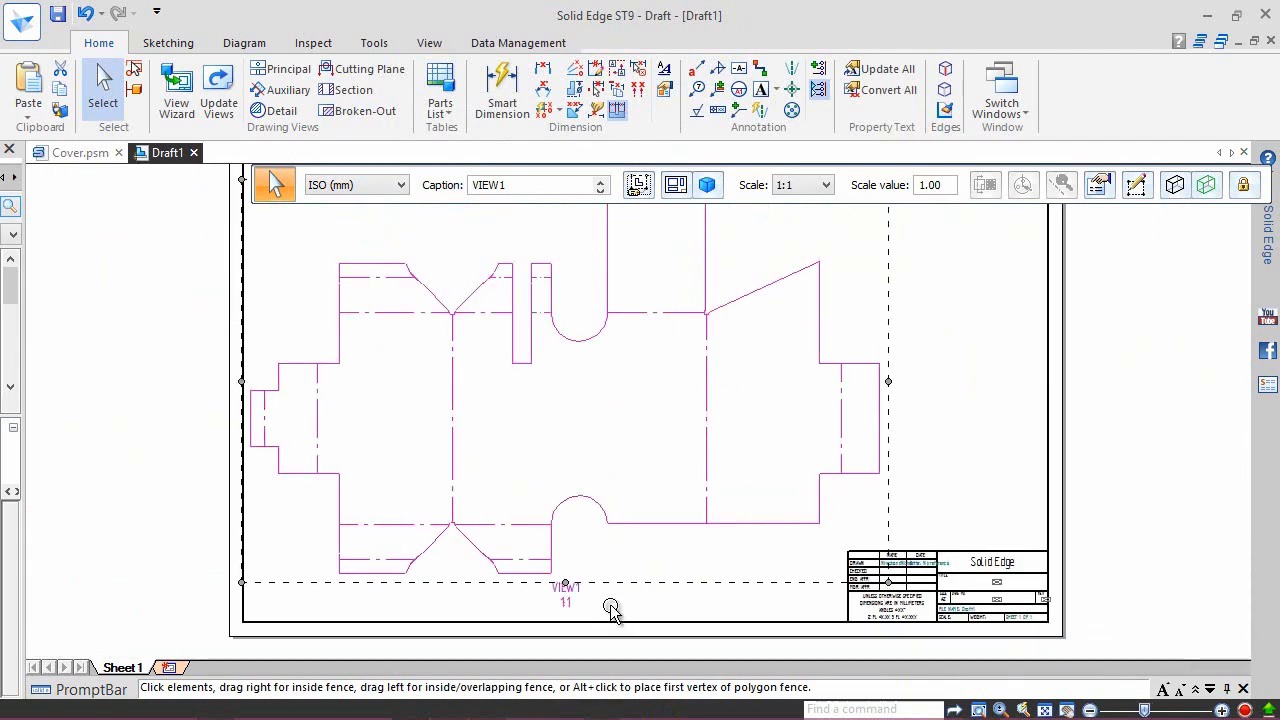
{"action": "scroll", "coordinate": [609, 606], "scroll_direction": "down", "scroll_amount": 1}
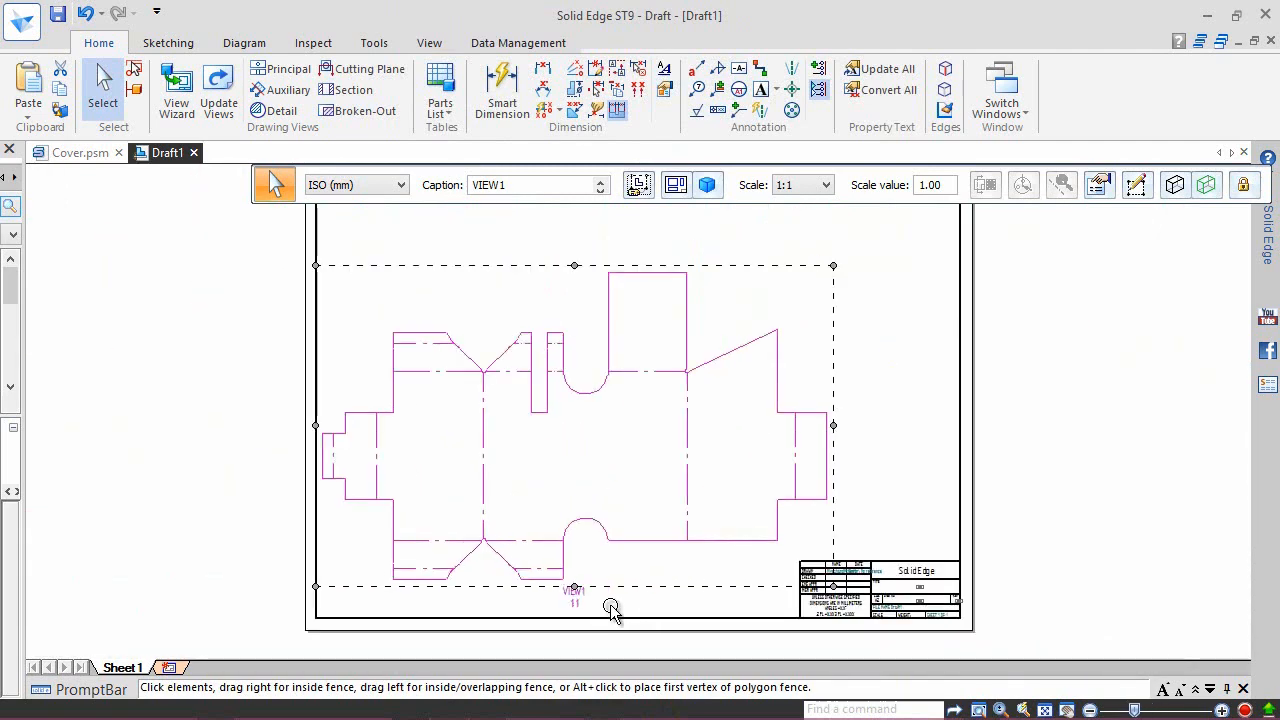
Step: Set the flat pattern view's scale value to .75, check the caption, and deselect the view
{"action": "double_click", "coordinate": [935, 189]}
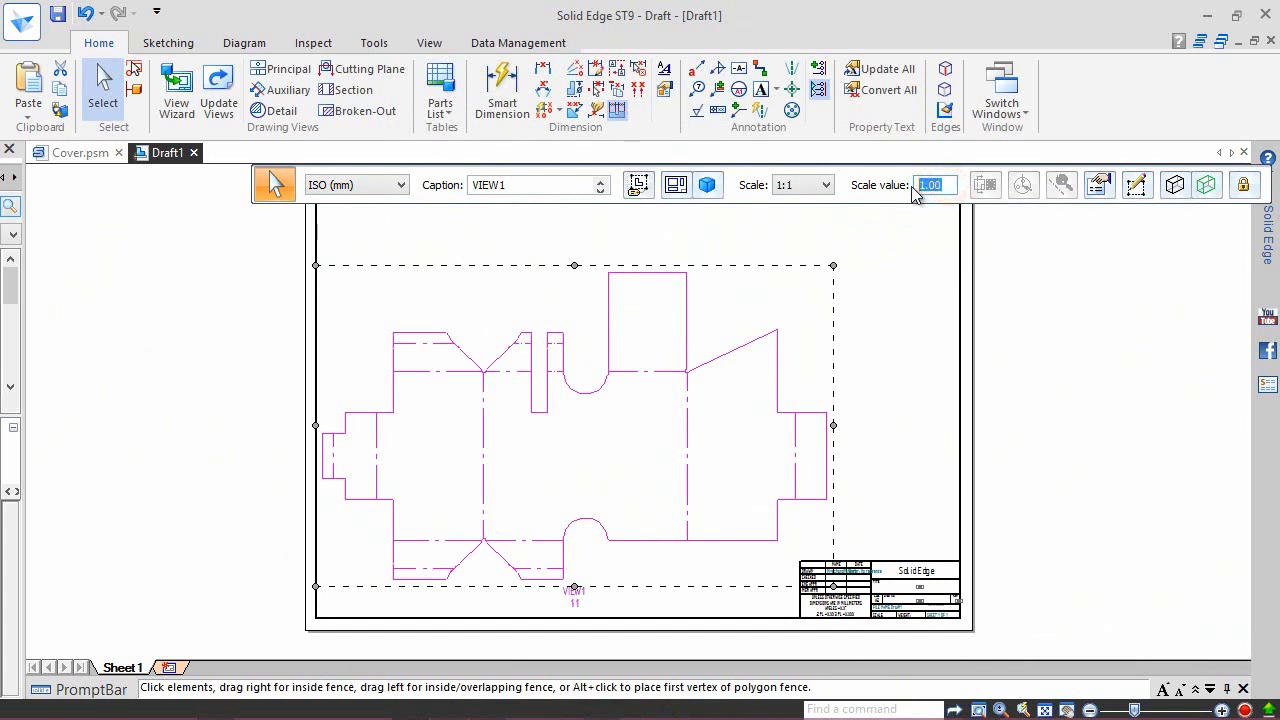
{"action": "key", "text": "BackSpace"}
{"action": "type", "text": ".75"}
{"action": "key", "text": "Return"}
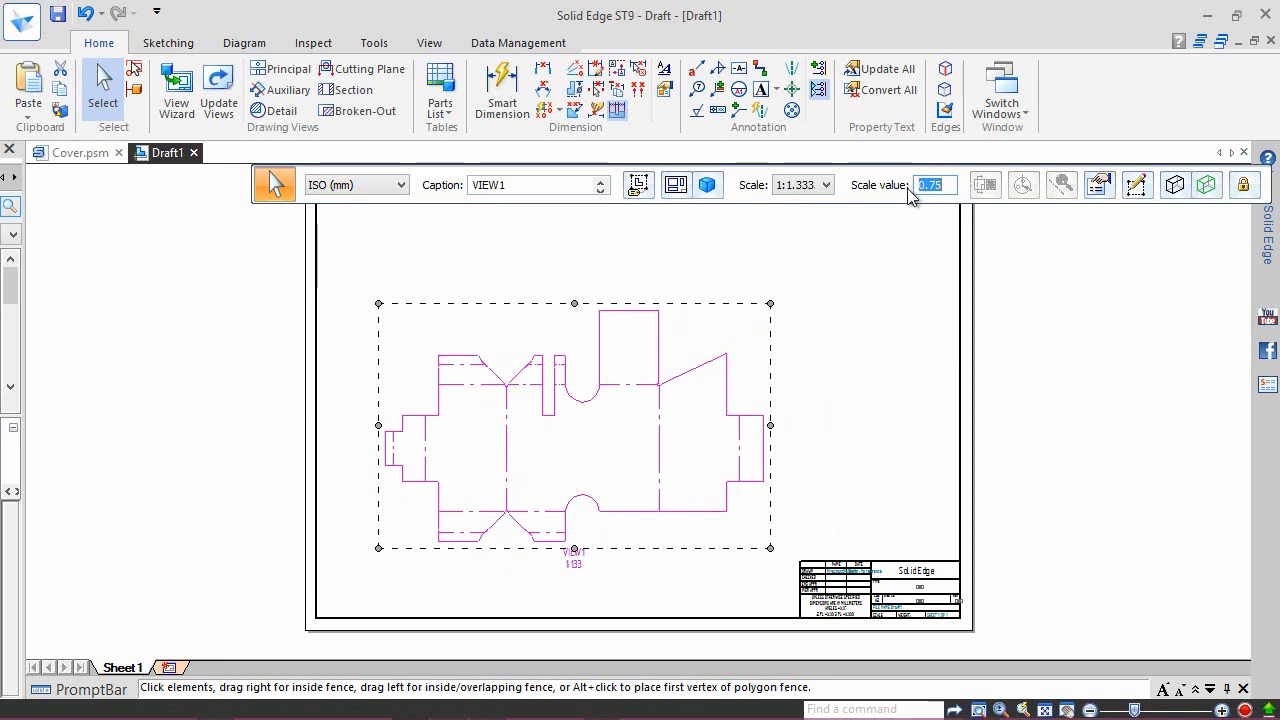
{"action": "scroll", "coordinate": [688, 328], "scroll_direction": "up", "scroll_amount": 2}
{"action": "scroll", "coordinate": [582, 420], "scroll_direction": "down", "scroll_amount": 1}
{"action": "scroll", "coordinate": [530, 625], "scroll_direction": "up", "scroll_amount": 2}
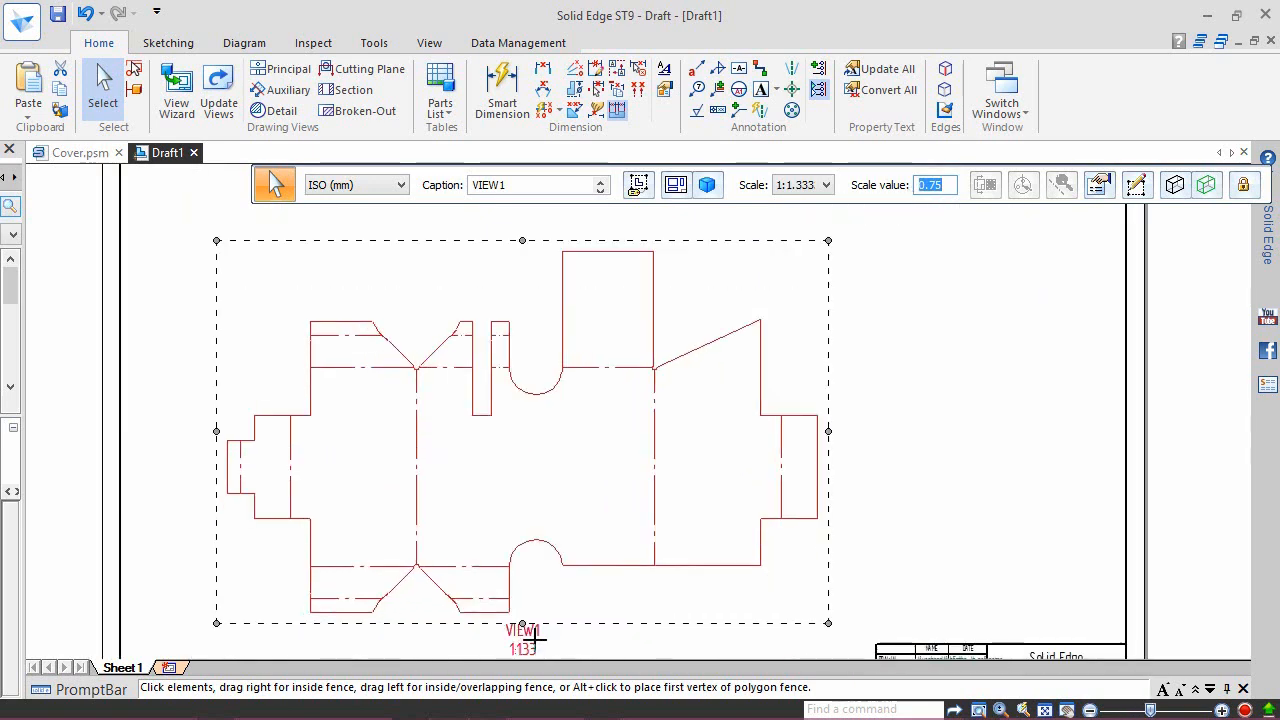
{"action": "scroll", "coordinate": [545, 650], "scroll_direction": "up", "scroll_amount": 2}
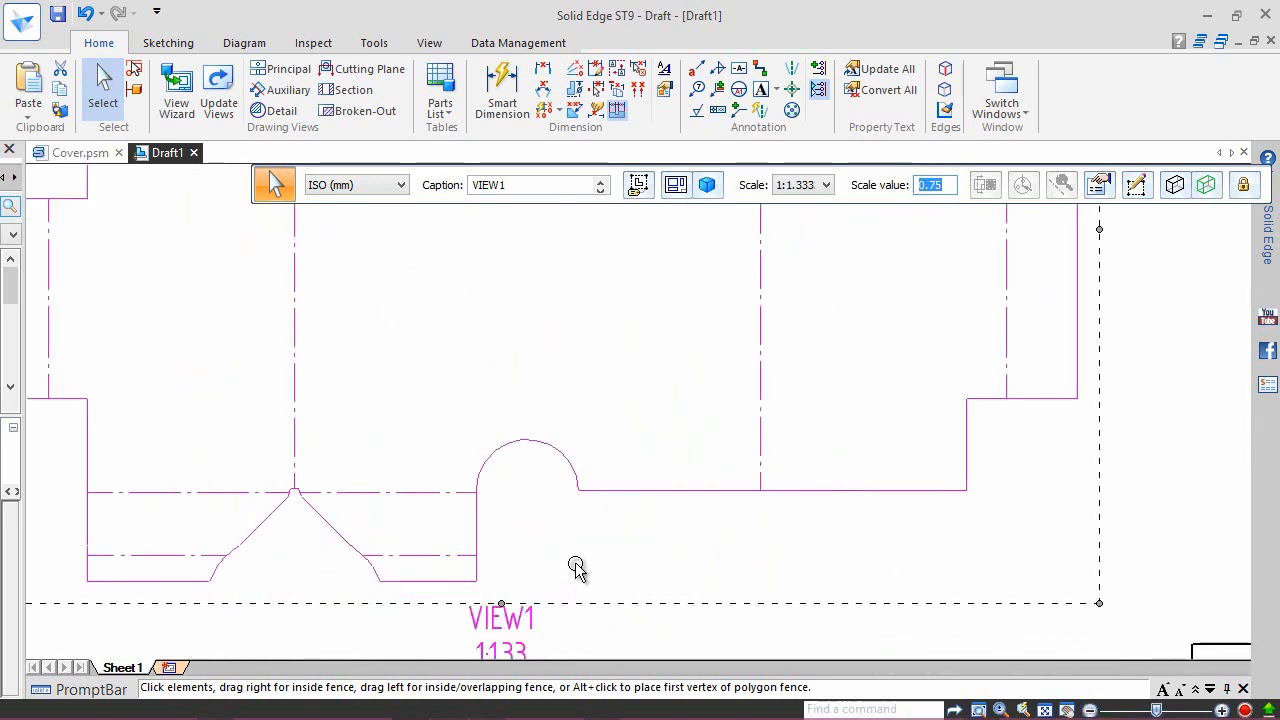
{"action": "scroll", "coordinate": [565, 600], "scroll_direction": "down", "scroll_amount": 2}
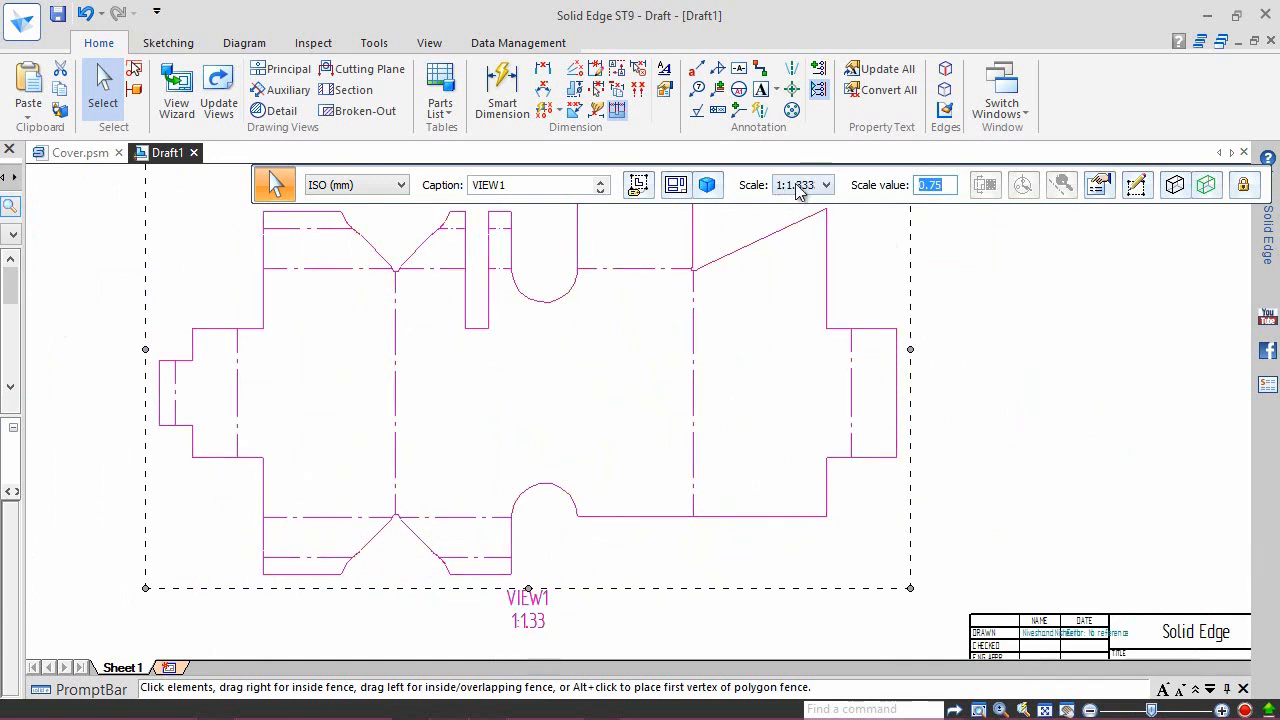
{"action": "left_click", "coordinate": [972, 316]}
Step: Move the flat pattern view toward the left border of the sheet to free space beside it
{"action": "scroll", "coordinate": [780, 475], "scroll_direction": "down", "scroll_amount": 4}
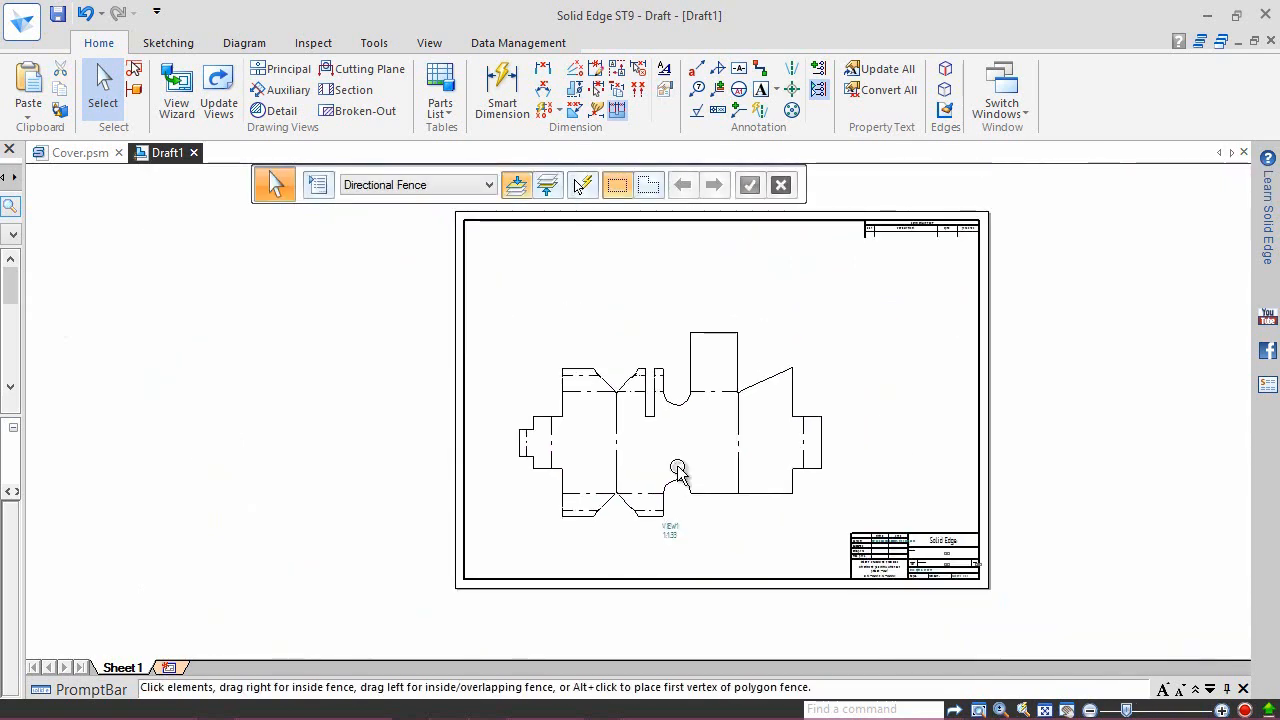
{"action": "left_click", "coordinate": [655, 398]}
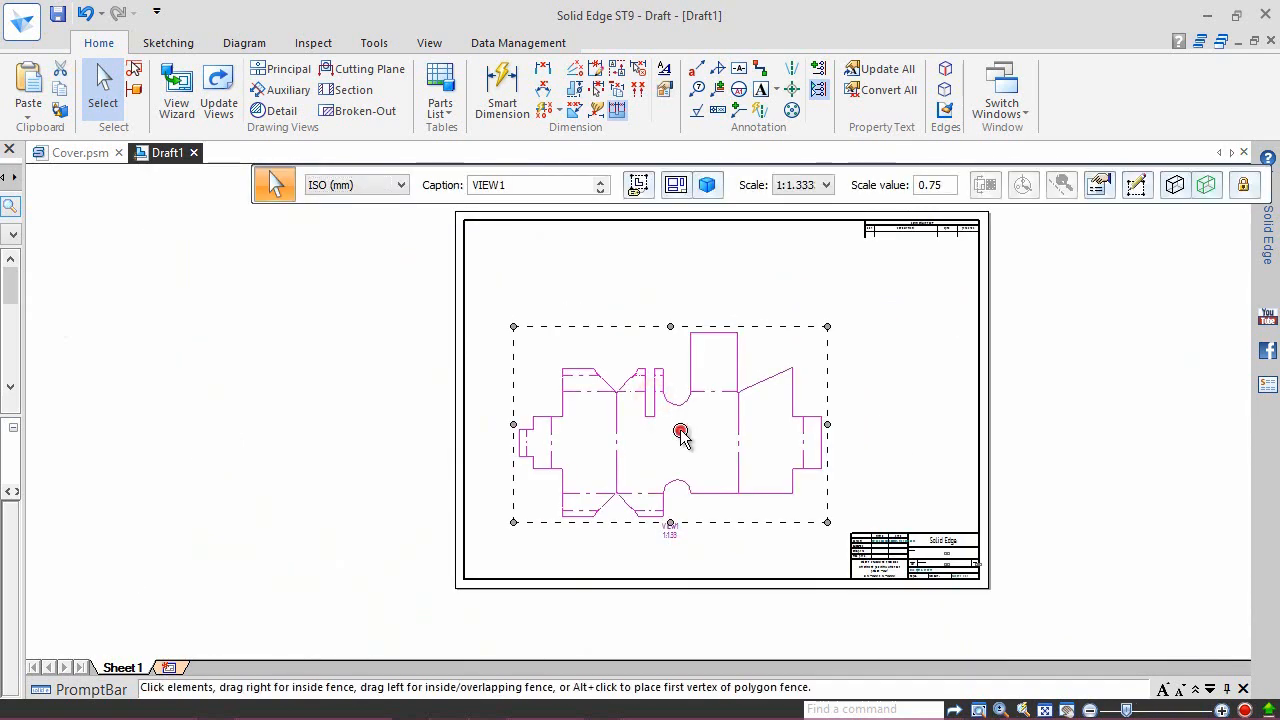
{"action": "left_click_drag", "start_coordinate": [683, 434], "coordinate": [645, 447]}
{"action": "left_click", "coordinate": [886, 460]}
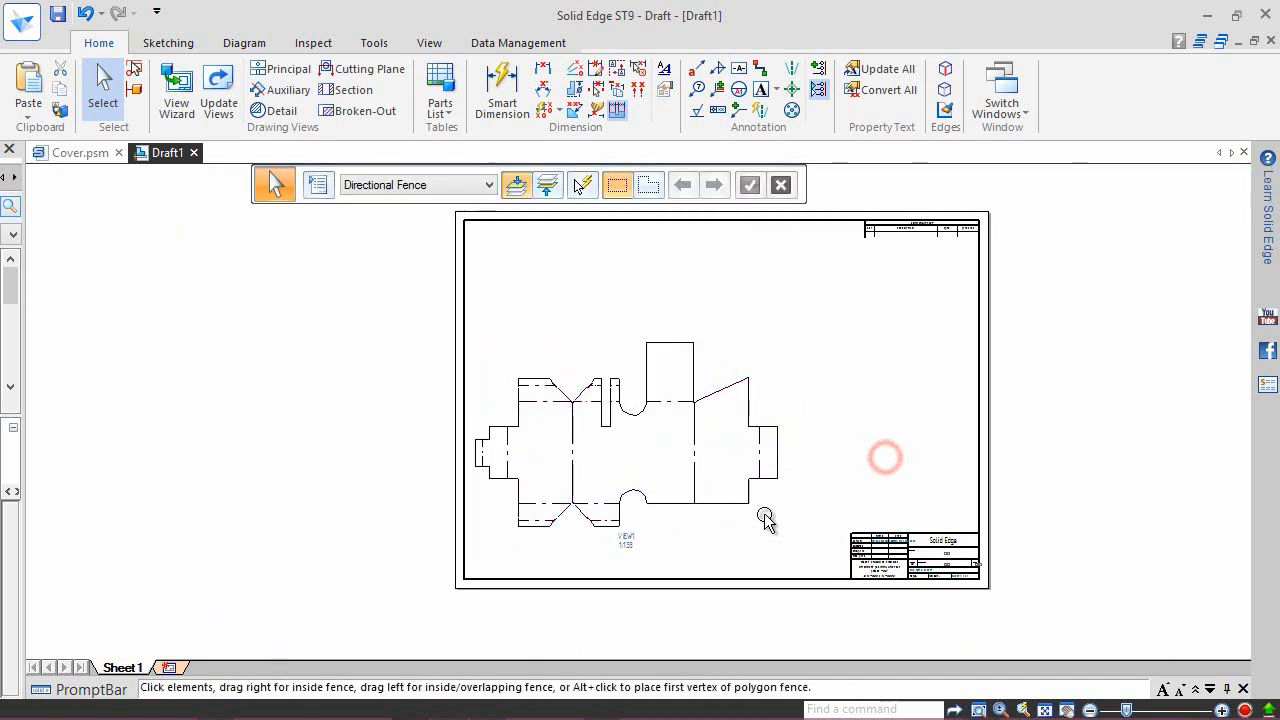
{"action": "scroll", "coordinate": [735, 453], "scroll_direction": "up", "scroll_amount": 2}
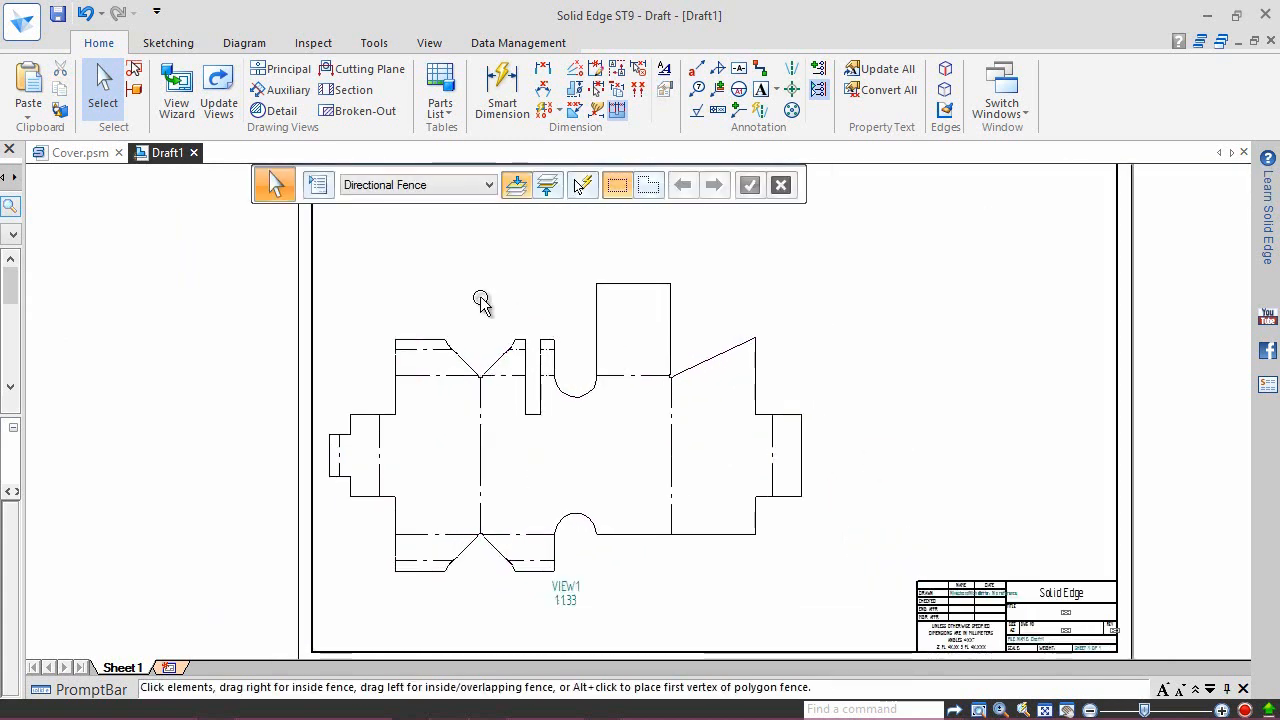
Step: Create a bend table from the flat pattern view with bend callout text %BO %BN R%BR and place it above the title block
{"action": "left_click", "coordinate": [440, 110]}
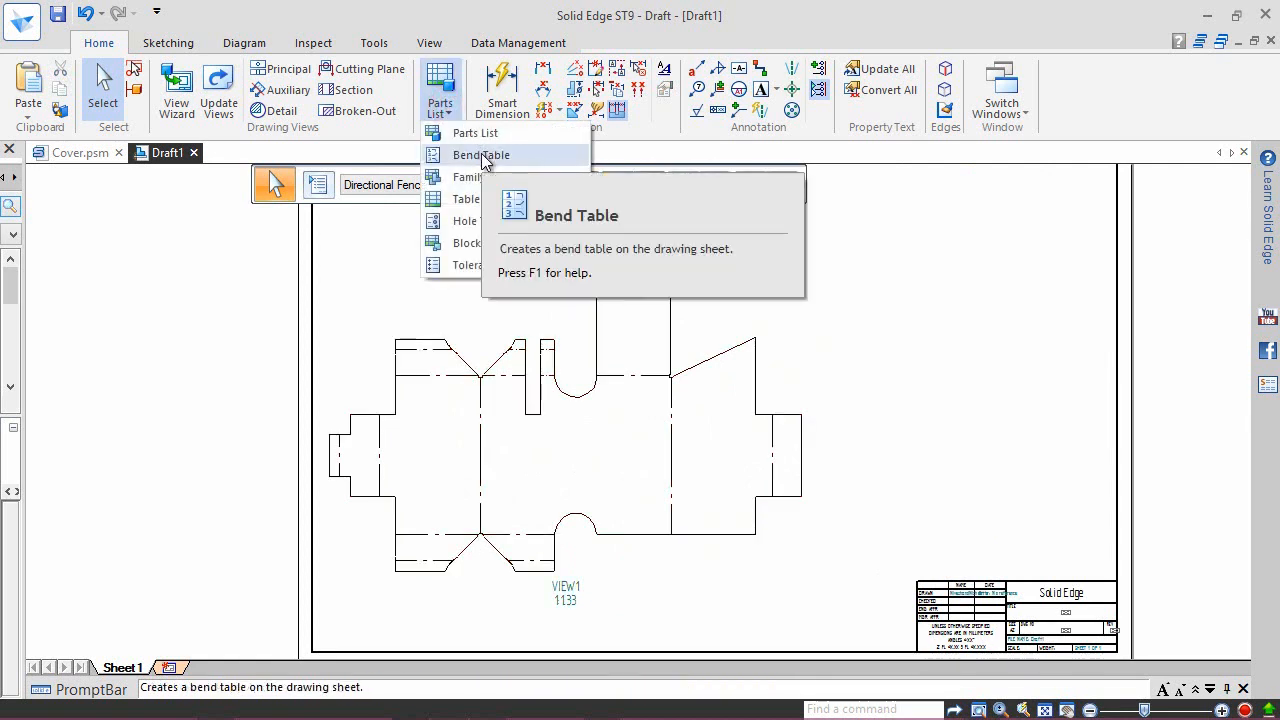
{"action": "left_click", "coordinate": [483, 158]}
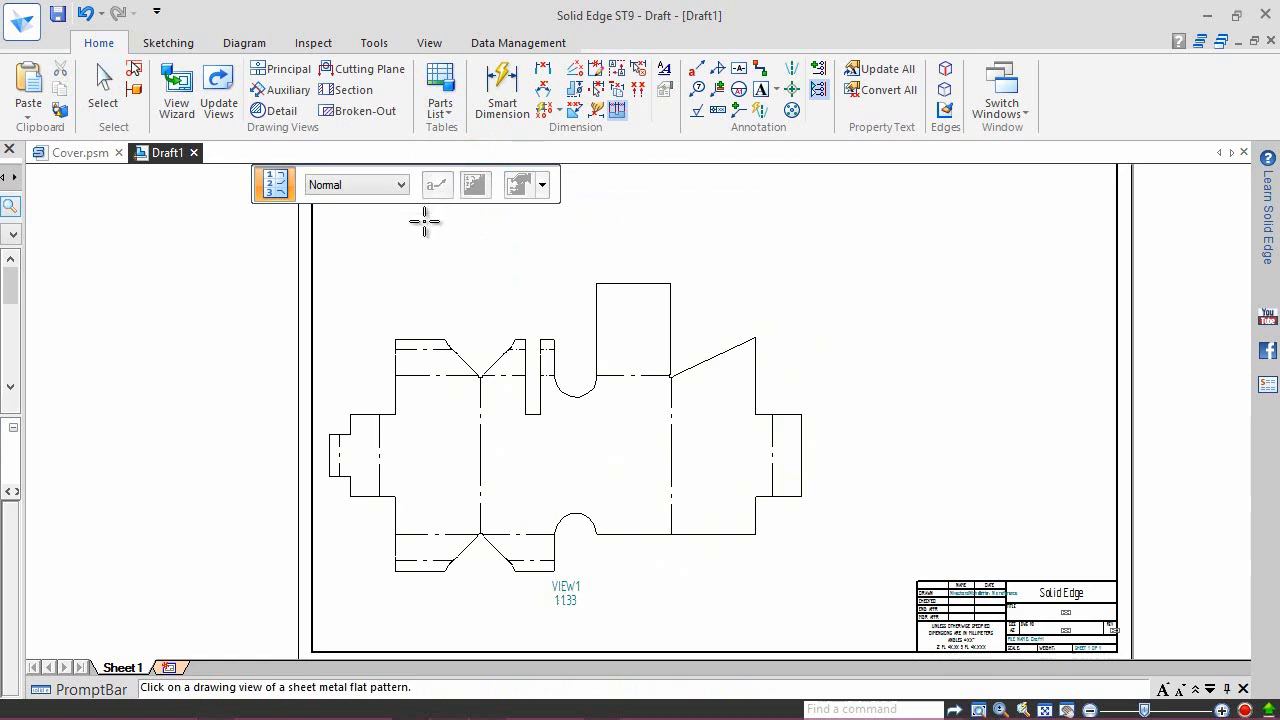
{"action": "left_click", "coordinate": [432, 332]}
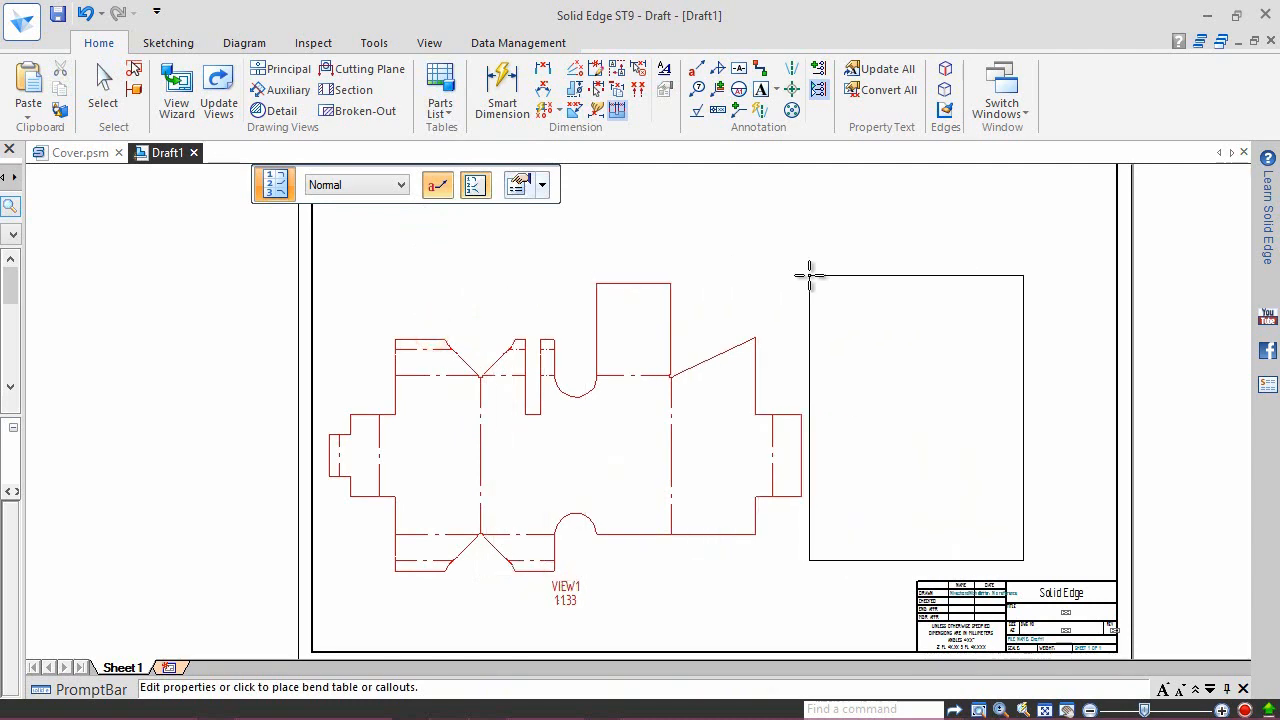
{"action": "left_click", "coordinate": [527, 195]}
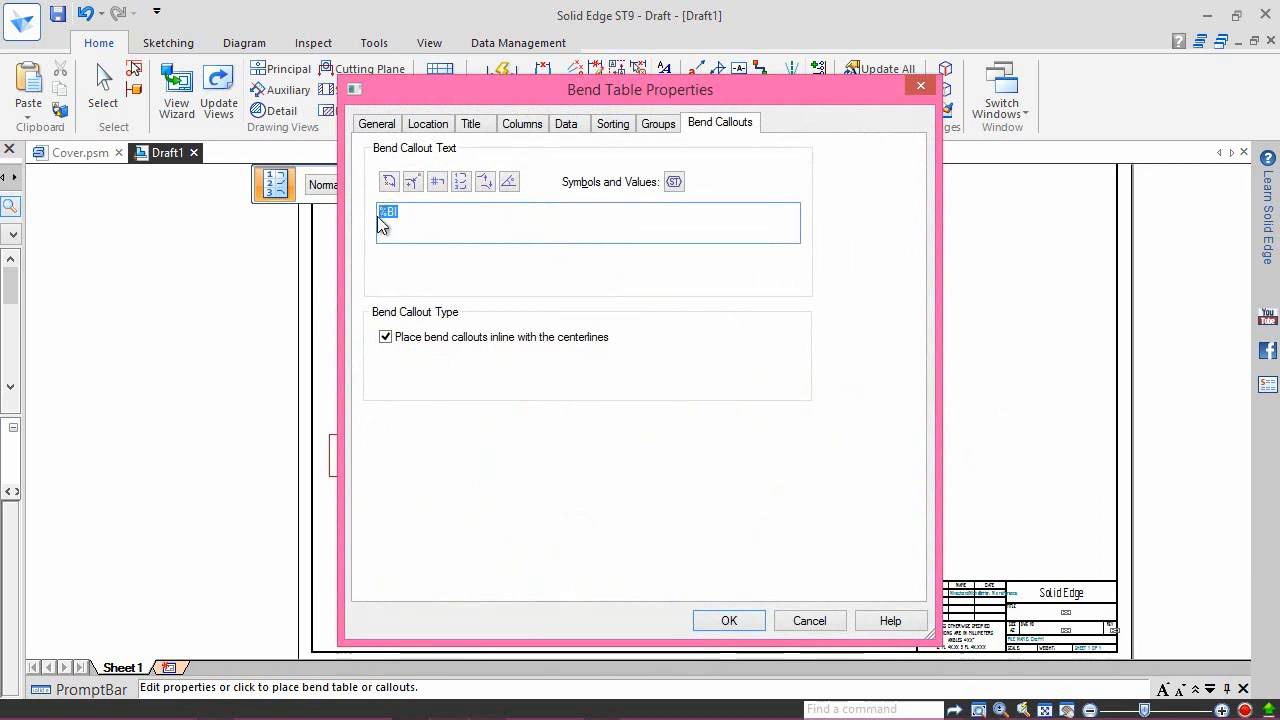
{"action": "left_click", "coordinate": [483, 184]}
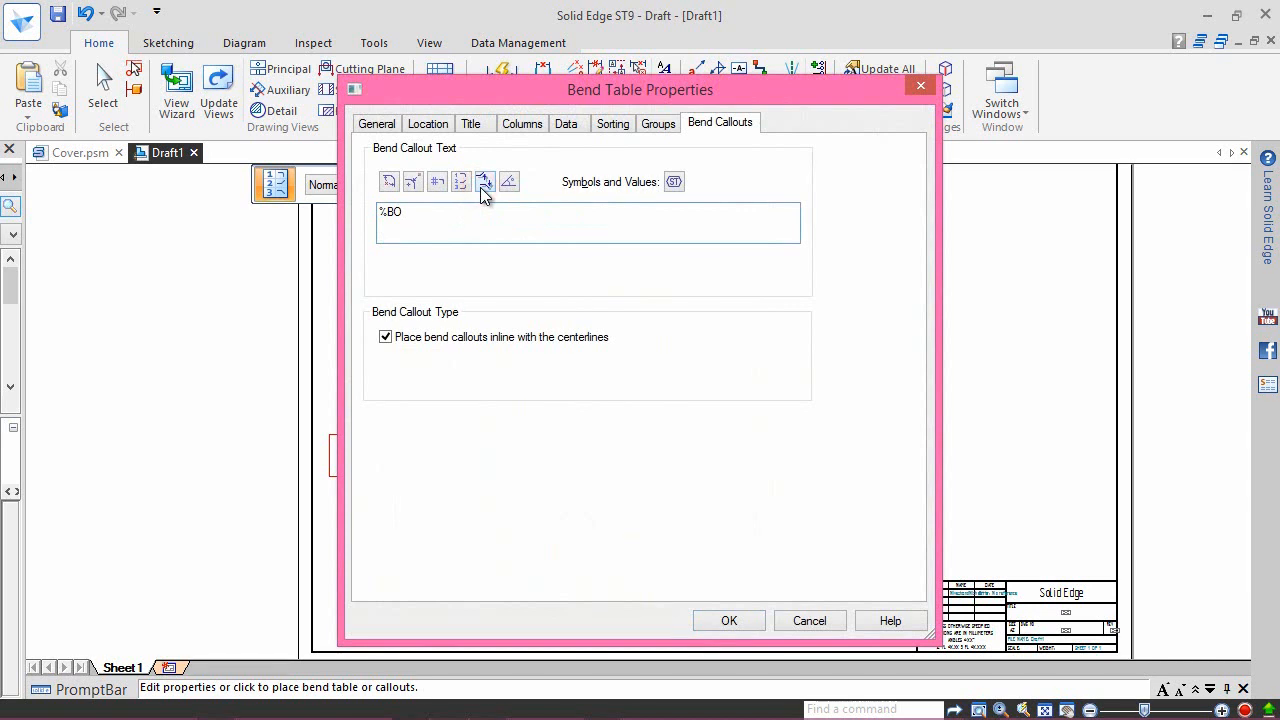
{"action": "left_click", "coordinate": [390, 185]}
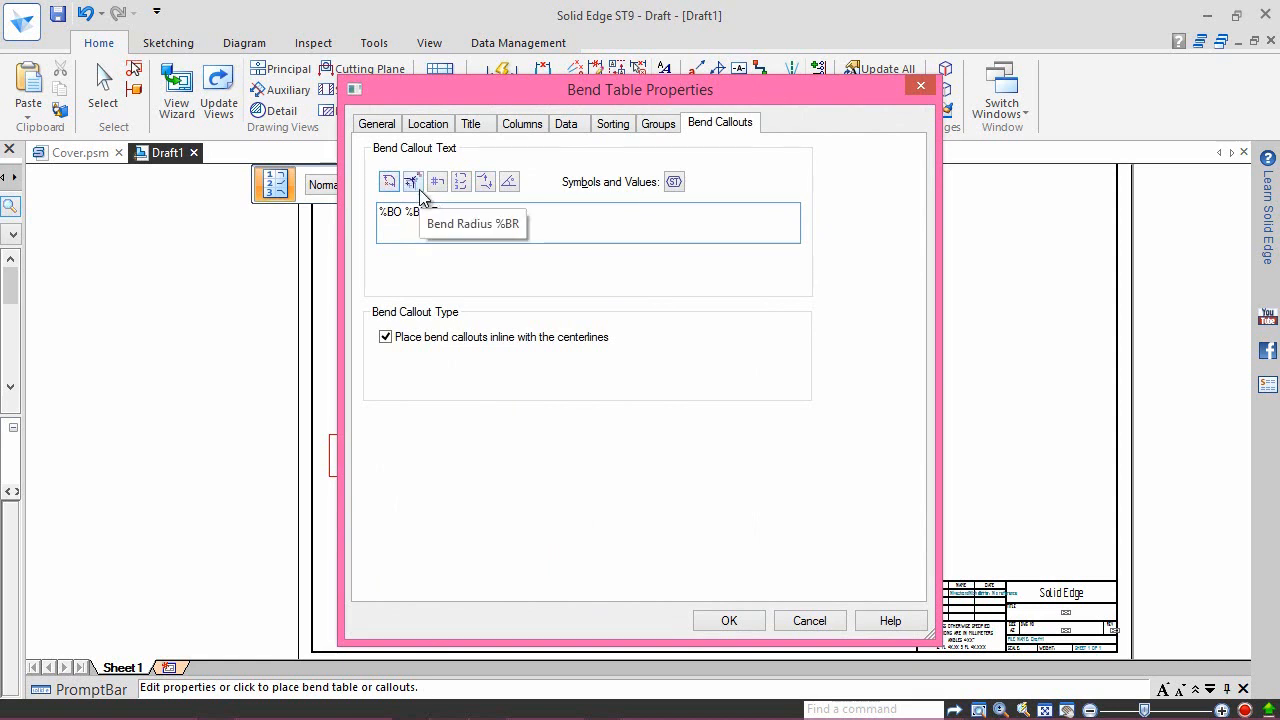
{"action": "left_click", "coordinate": [416, 186]}
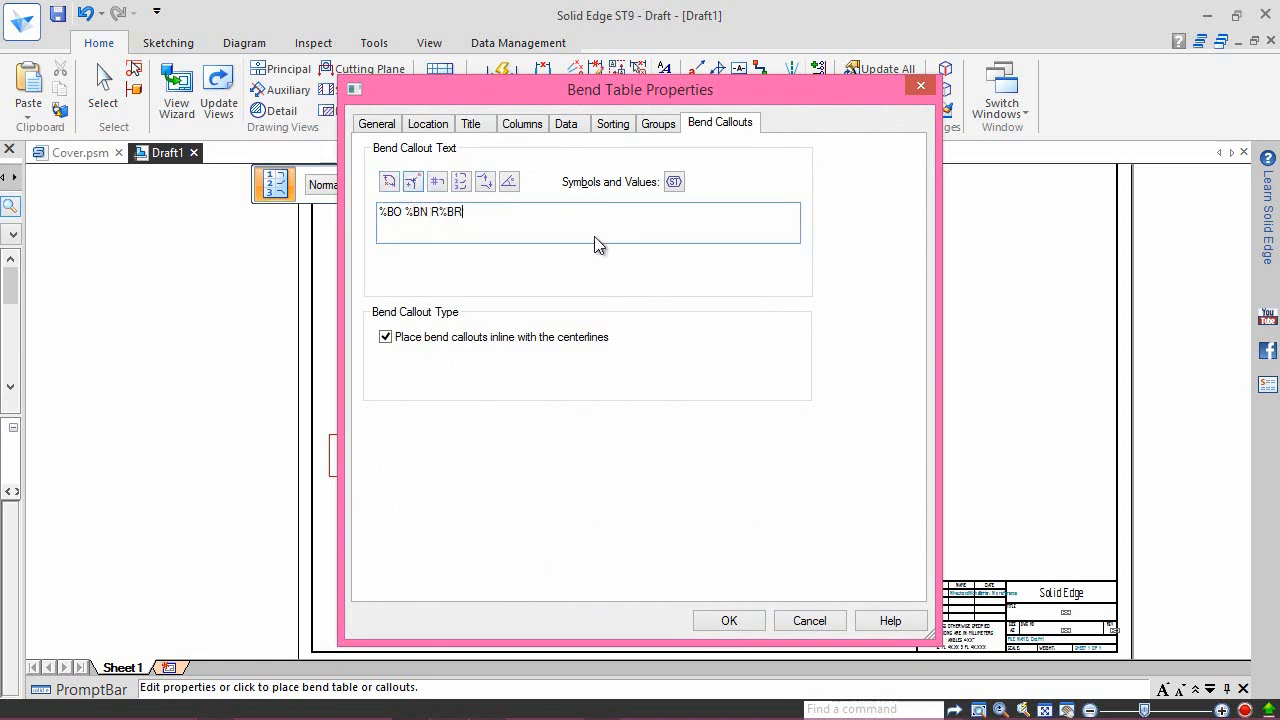
{"action": "left_click", "coordinate": [731, 621]}
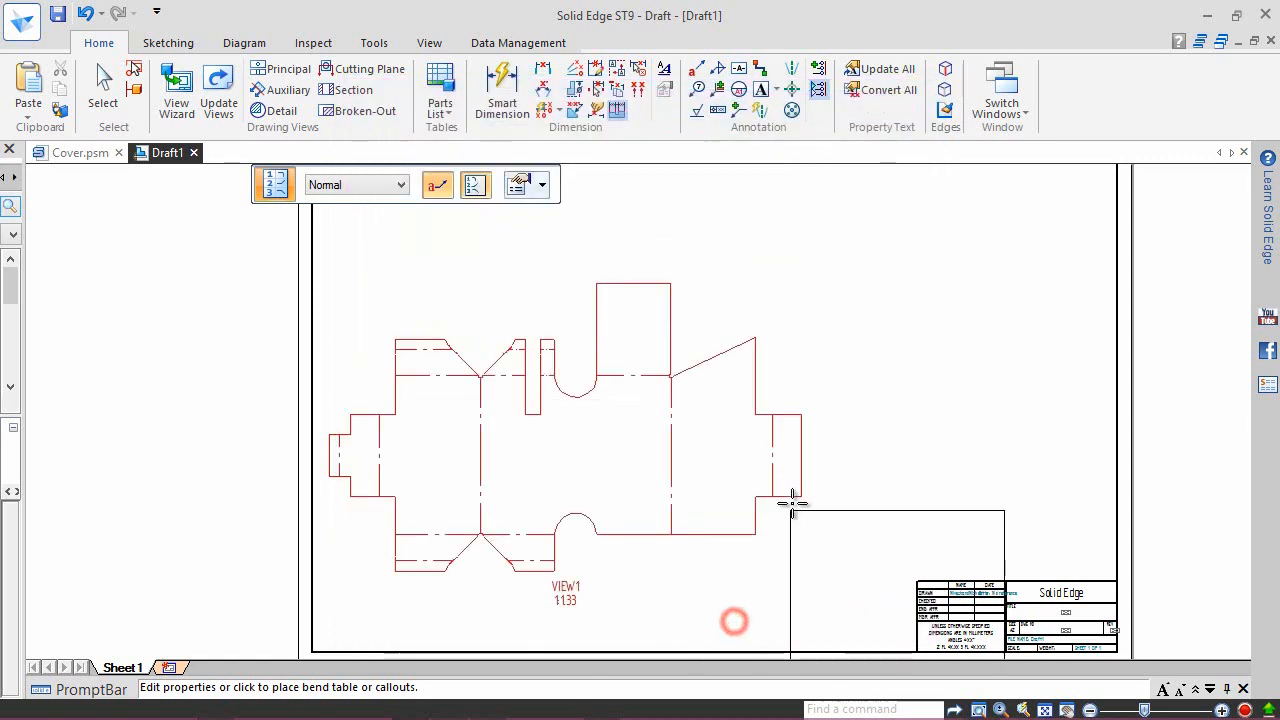
{"action": "left_click", "coordinate": [897, 286]}
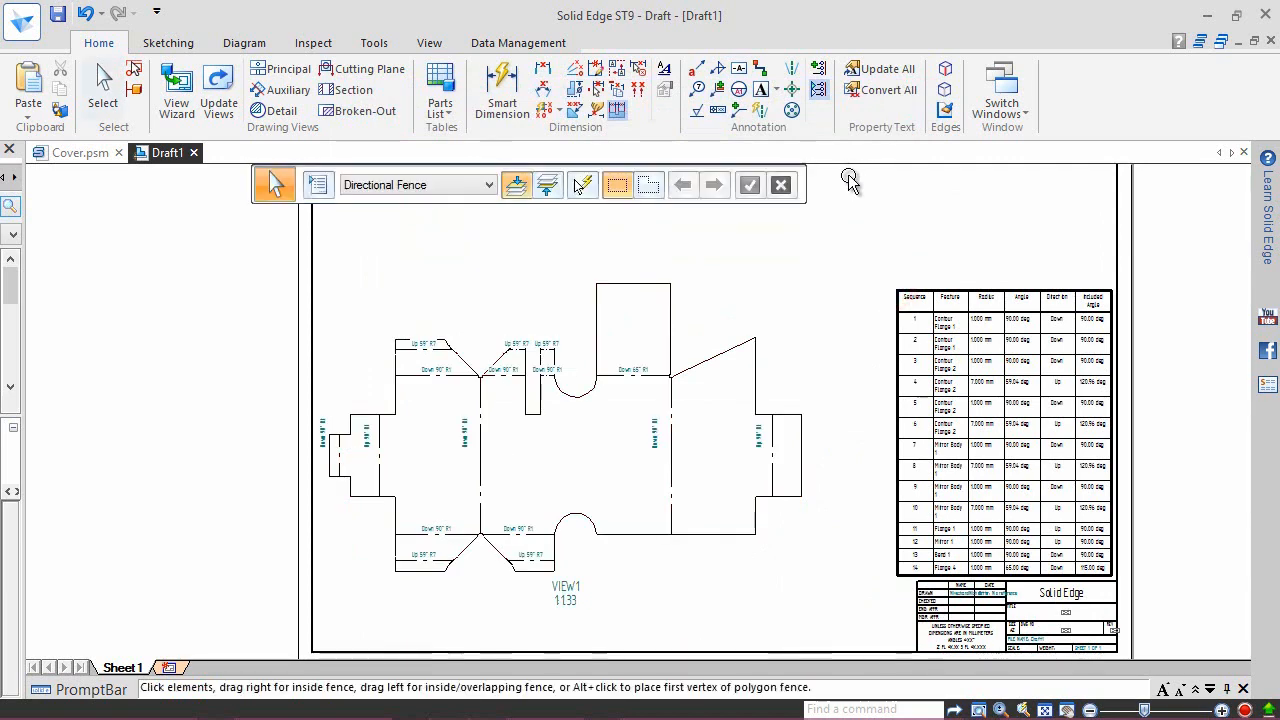
Step: Set the angular round-off of the ISO (mm) dimension style to .12
{"action": "scroll", "coordinate": [430, 380], "scroll_direction": "up", "scroll_amount": 2}
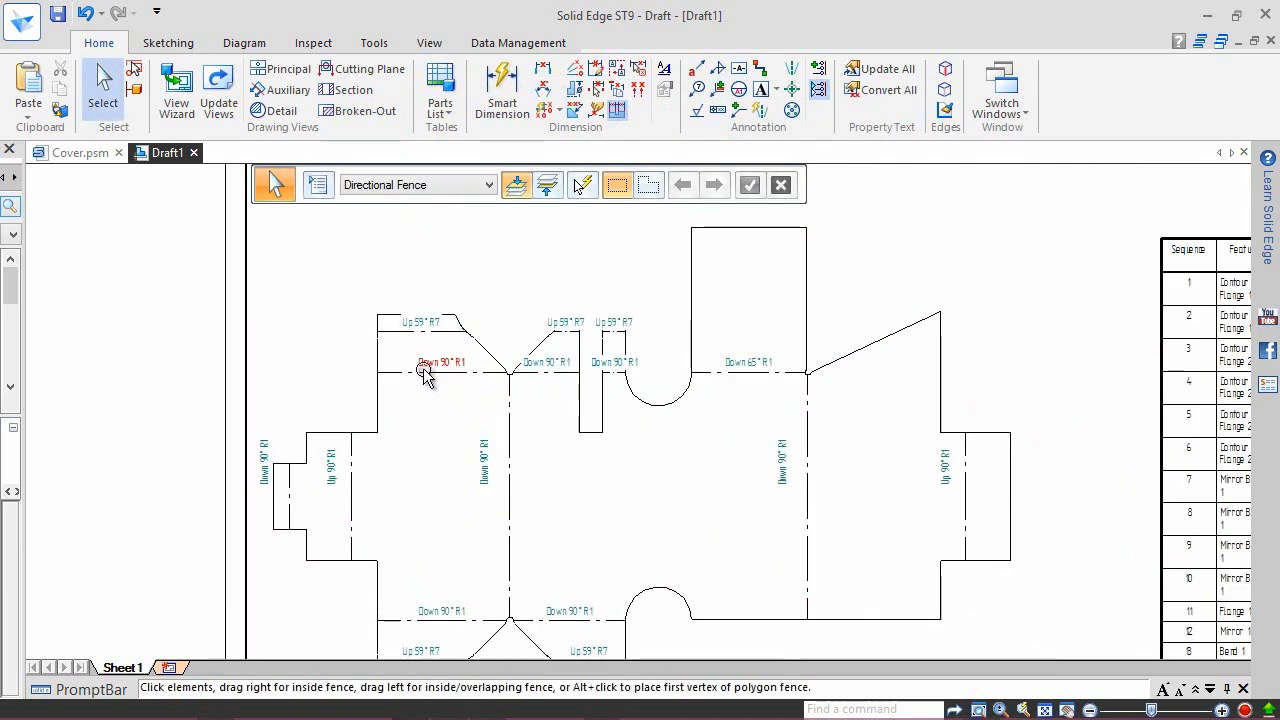
{"action": "scroll", "coordinate": [425, 370], "scroll_direction": "up", "scroll_amount": 2}
{"action": "scroll", "coordinate": [422, 360], "scroll_direction": "up", "scroll_amount": 1}
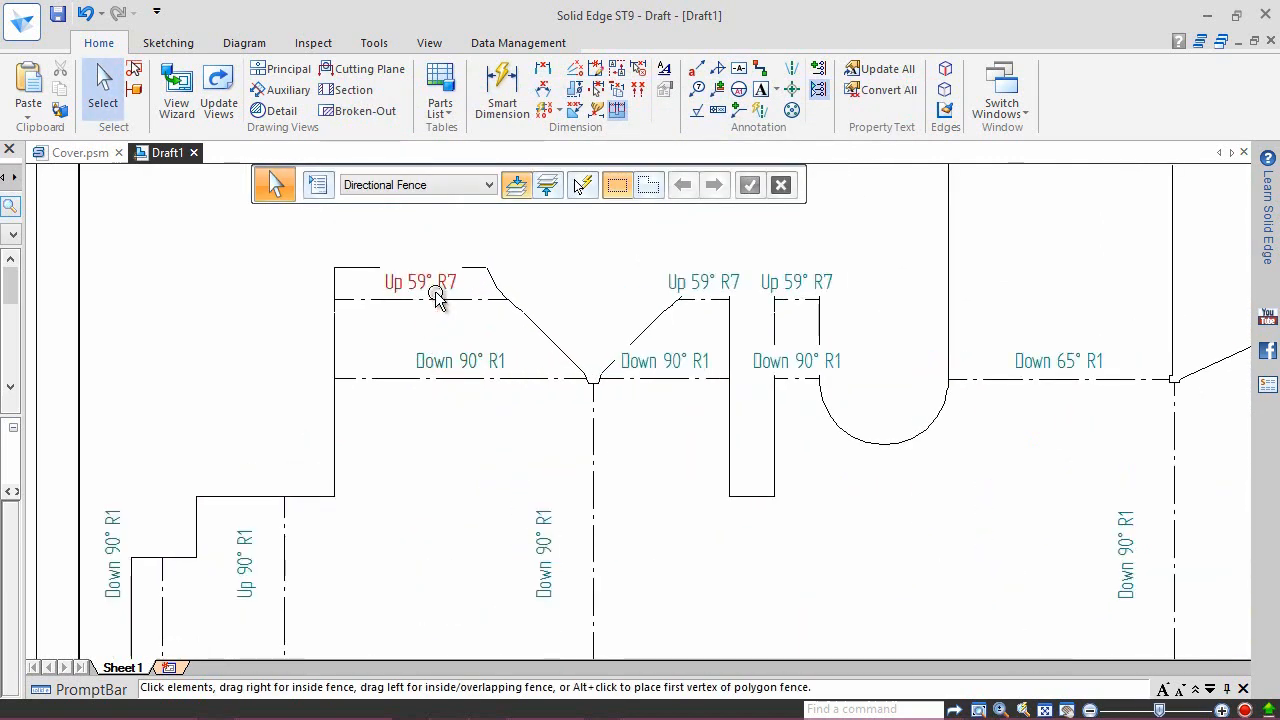
{"action": "scroll", "coordinate": [425, 255], "scroll_direction": "down", "scroll_amount": 2}
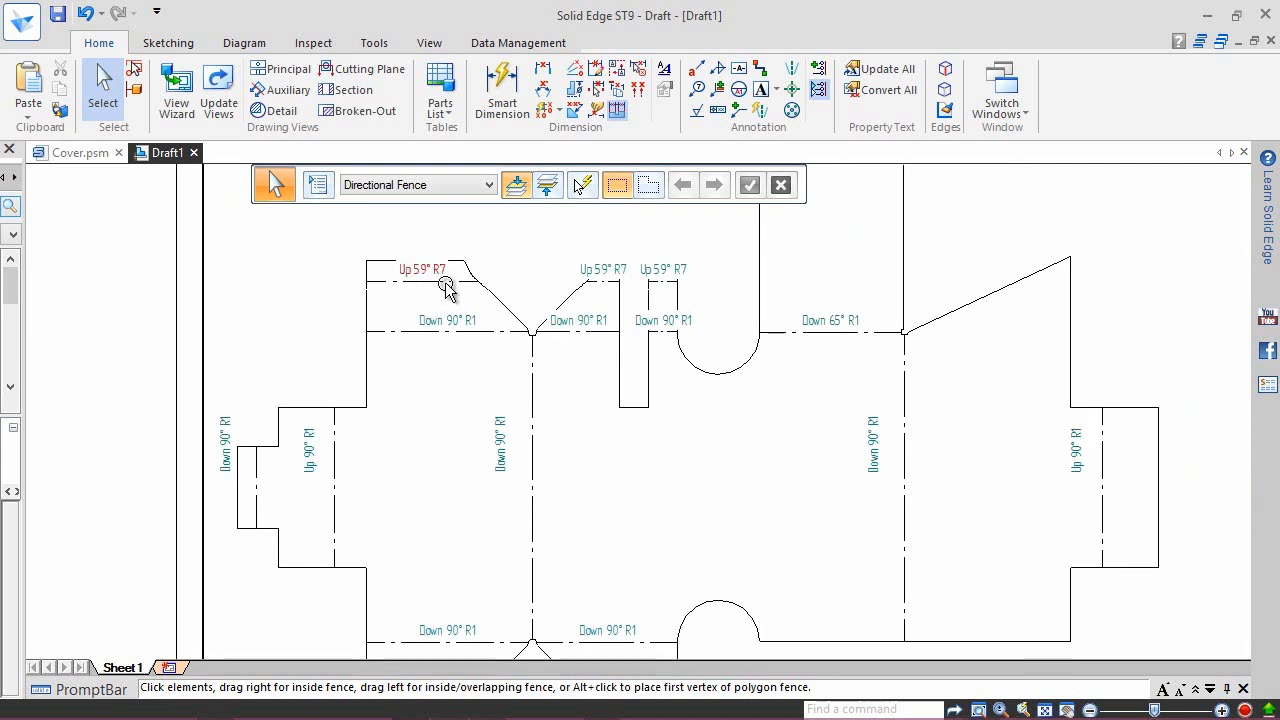
{"action": "scroll", "coordinate": [446, 287], "scroll_direction": "up", "scroll_amount": 2}
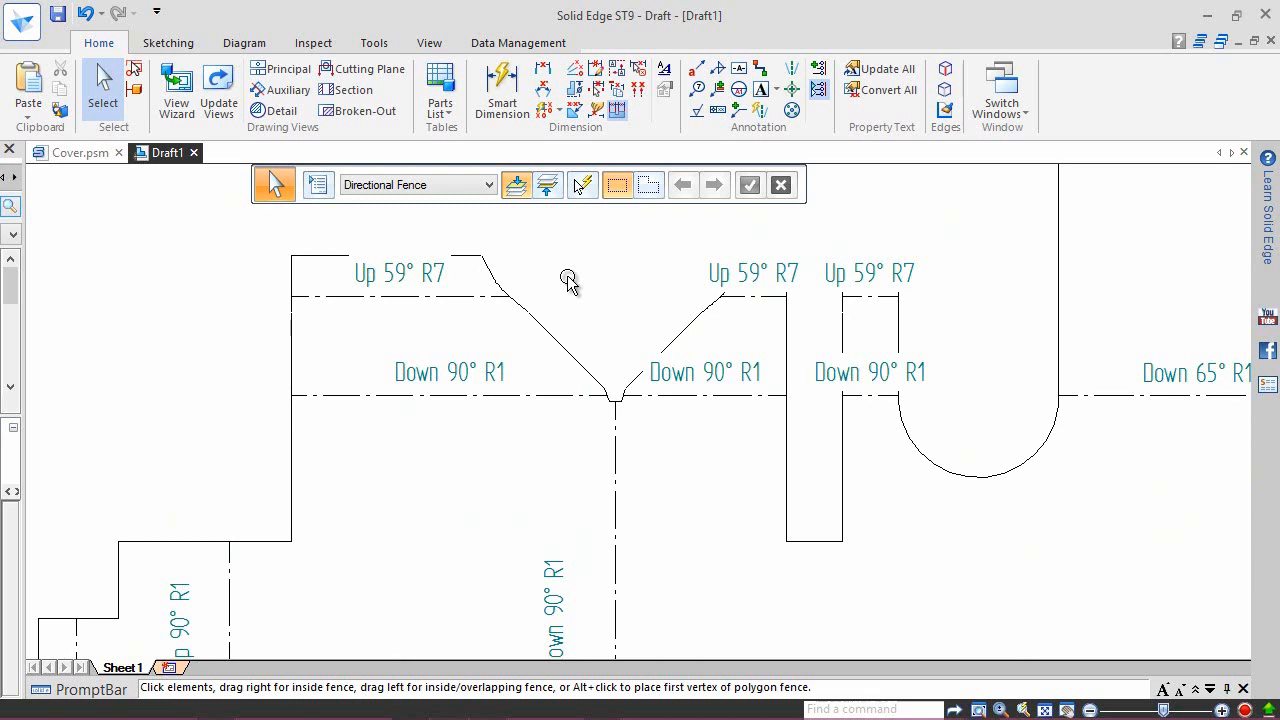
{"action": "left_click", "coordinate": [430, 44]}
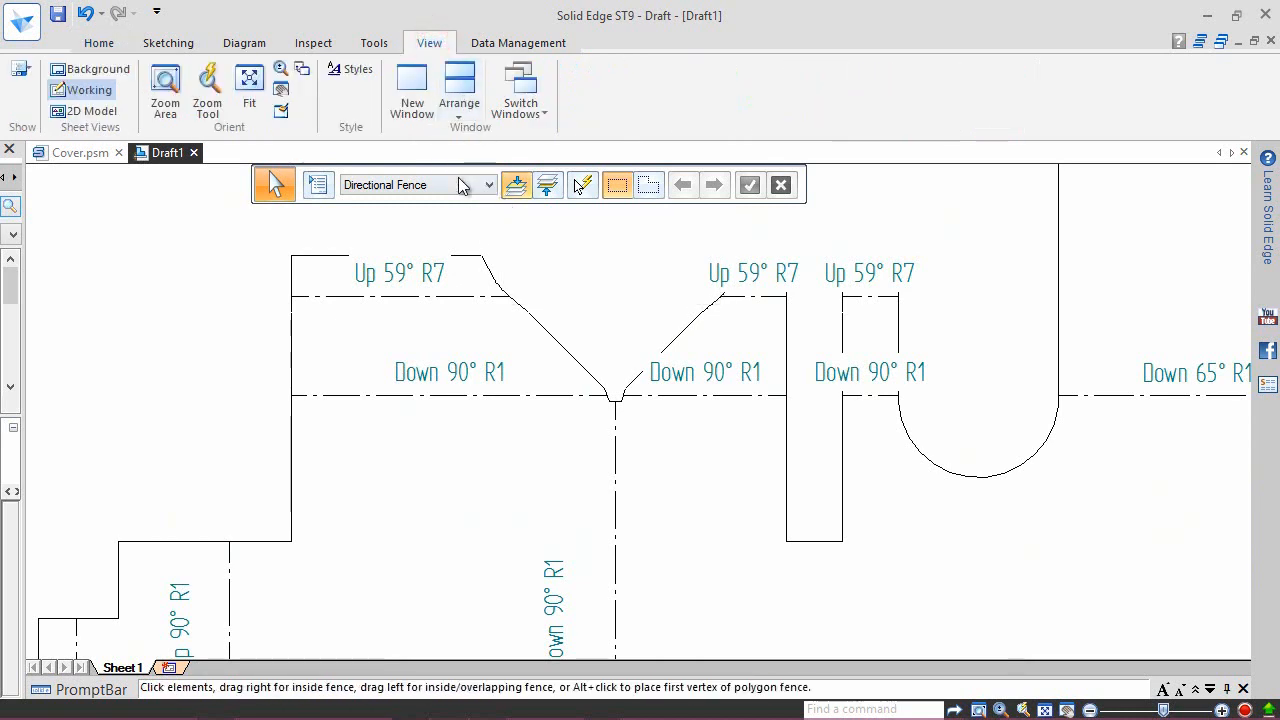
{"action": "left_click", "coordinate": [357, 74]}
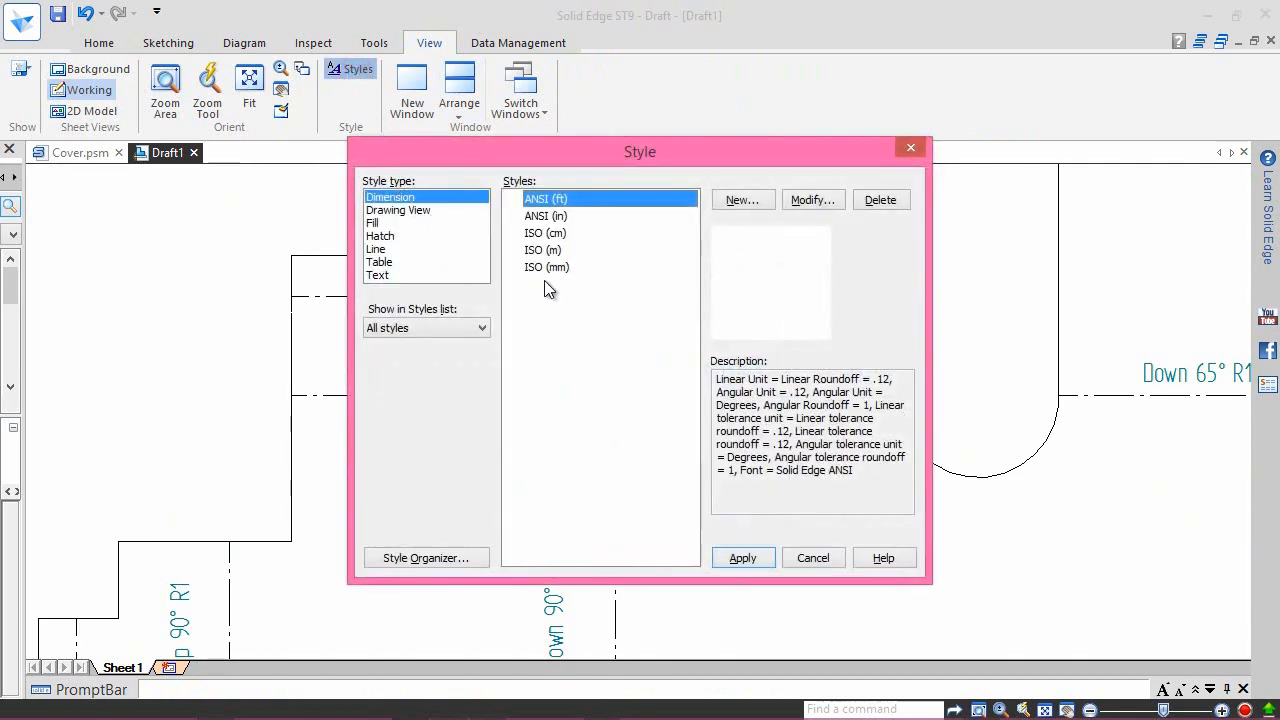
{"action": "left_click", "coordinate": [551, 268]}
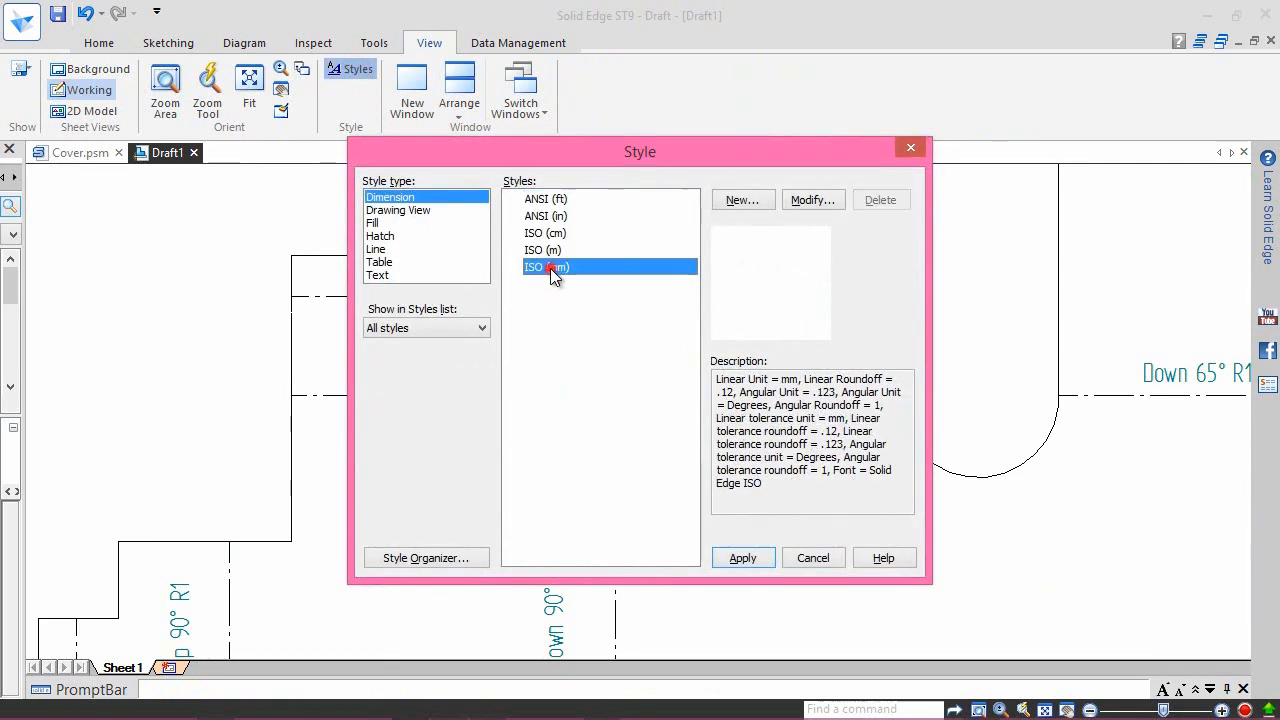
{"action": "left_click", "coordinate": [806, 200]}
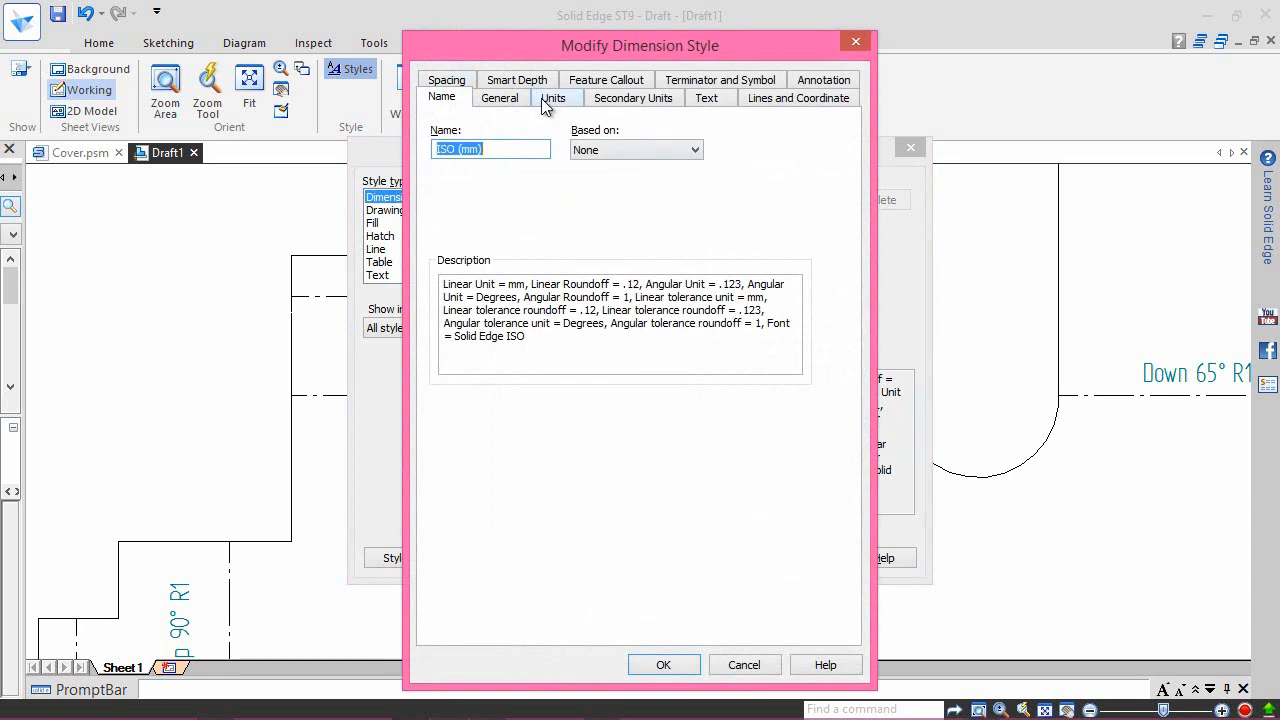
{"action": "left_click", "coordinate": [548, 104]}
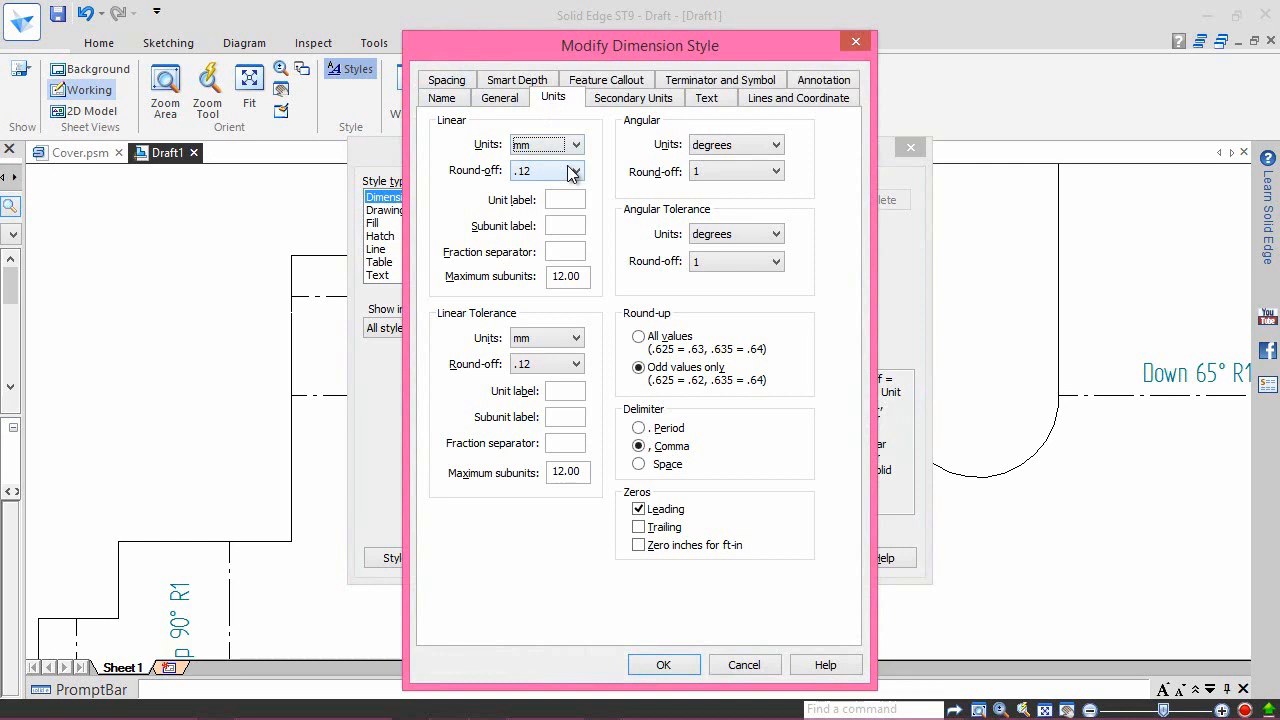
{"action": "left_click", "coordinate": [717, 174]}
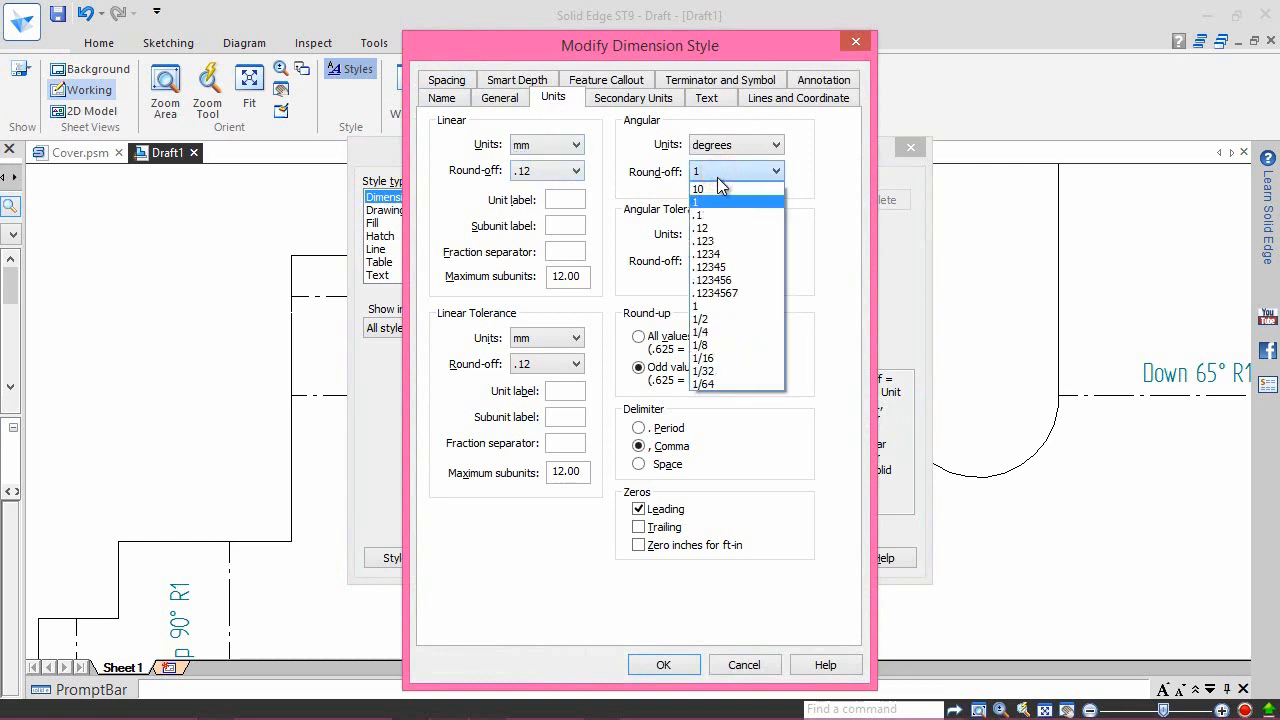
{"action": "left_click", "coordinate": [716, 230]}
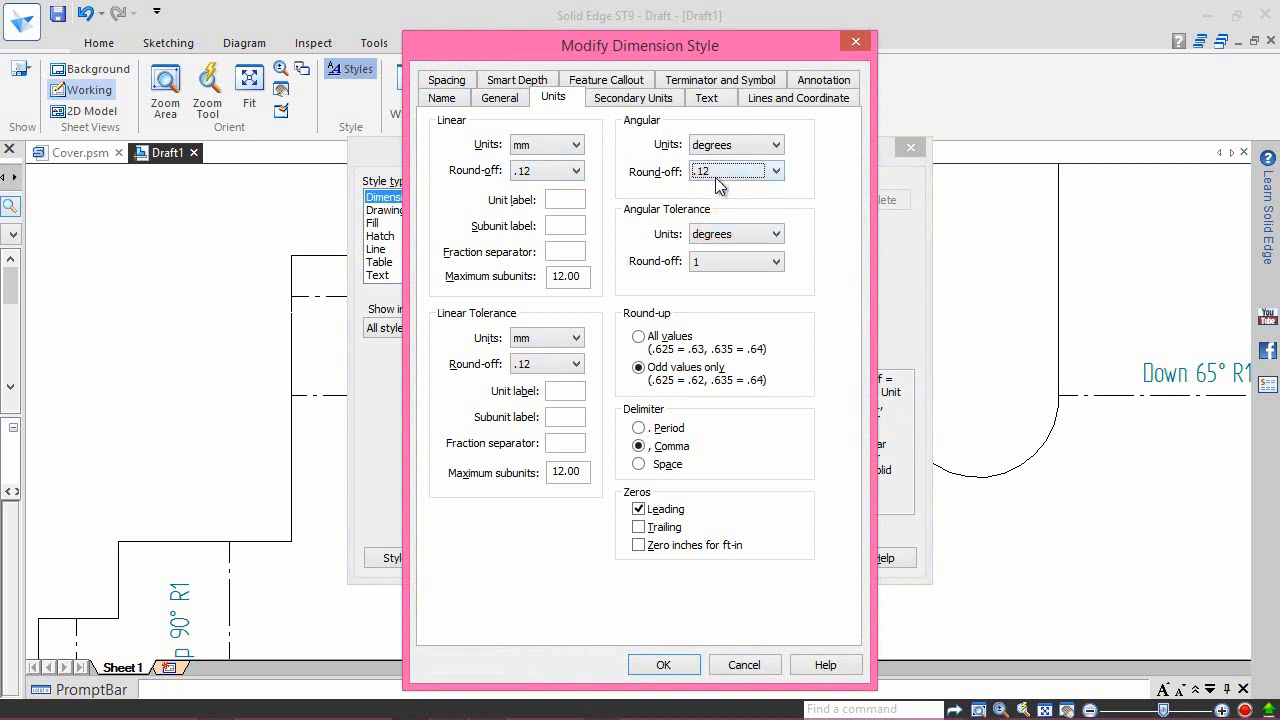
Step: Turn leading zeros off and trailing zeros on, choose a period delimiter, and apply the modified ISO (mm) dimension style
{"action": "left_click", "coordinate": [638, 510]}
{"action": "left_click", "coordinate": [638, 527]}
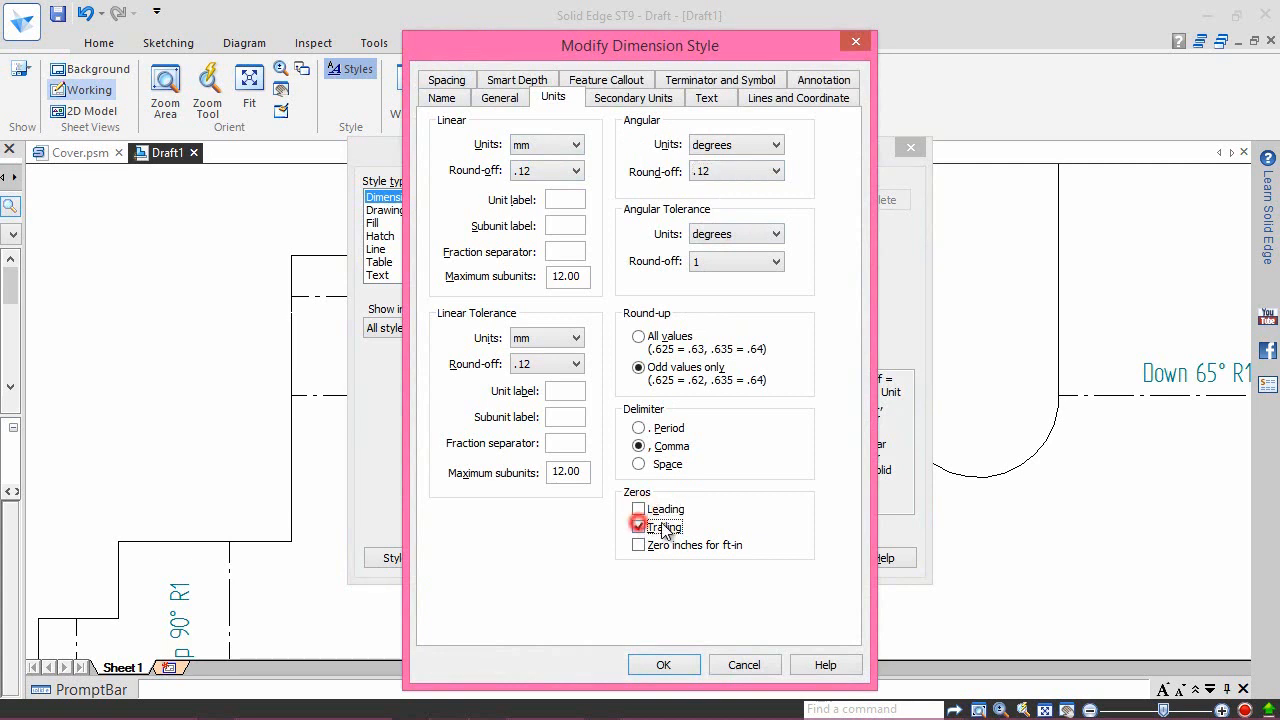
{"action": "left_click", "coordinate": [641, 447]}
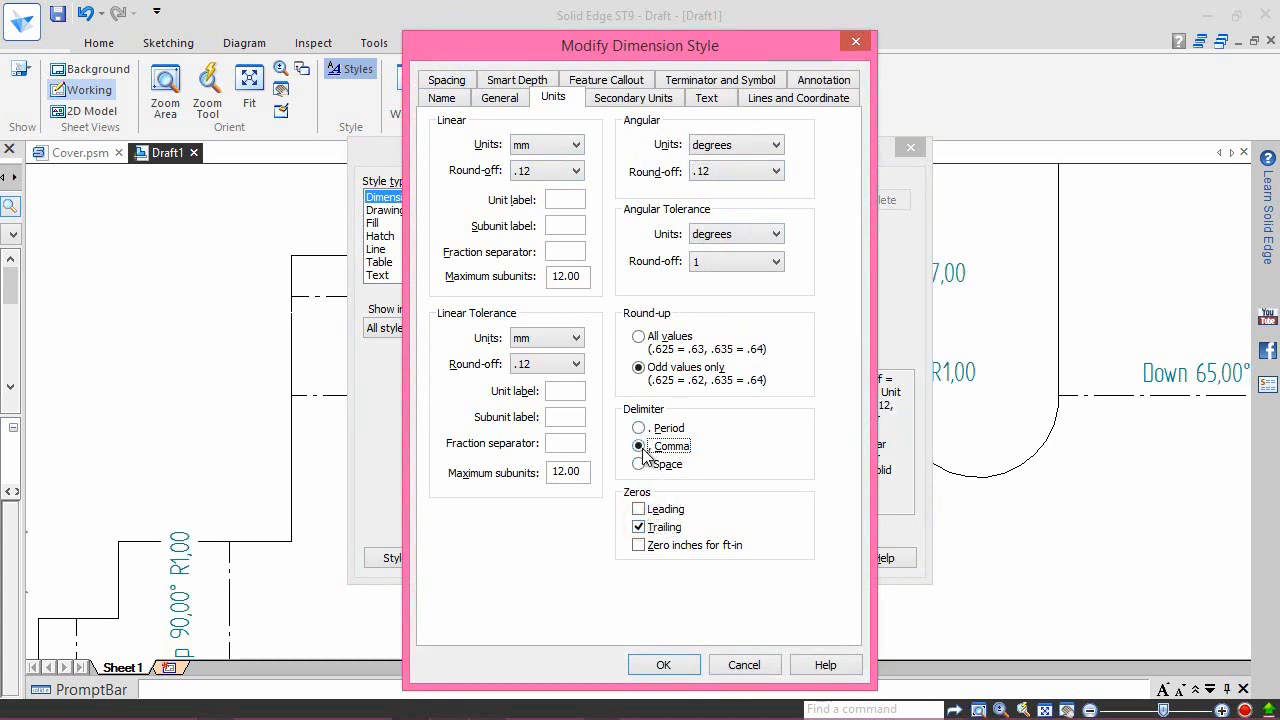
{"action": "left_click", "coordinate": [639, 428]}
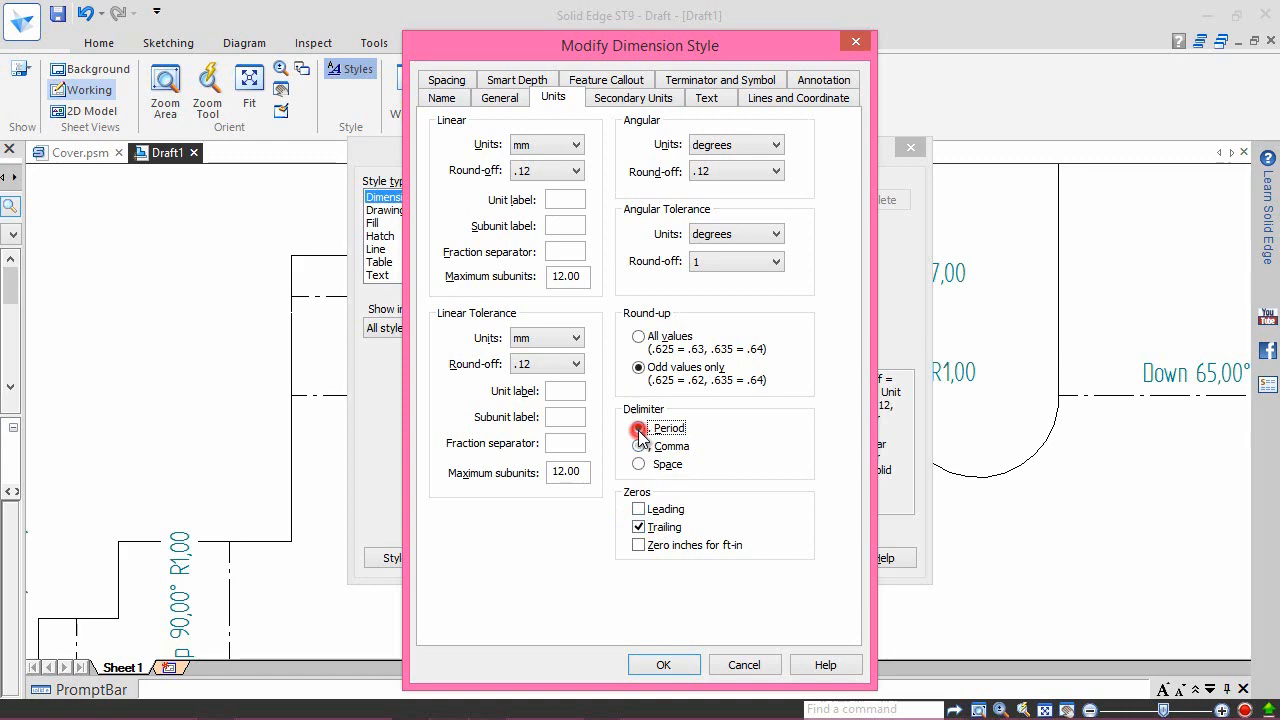
{"action": "left_click", "coordinate": [663, 668]}
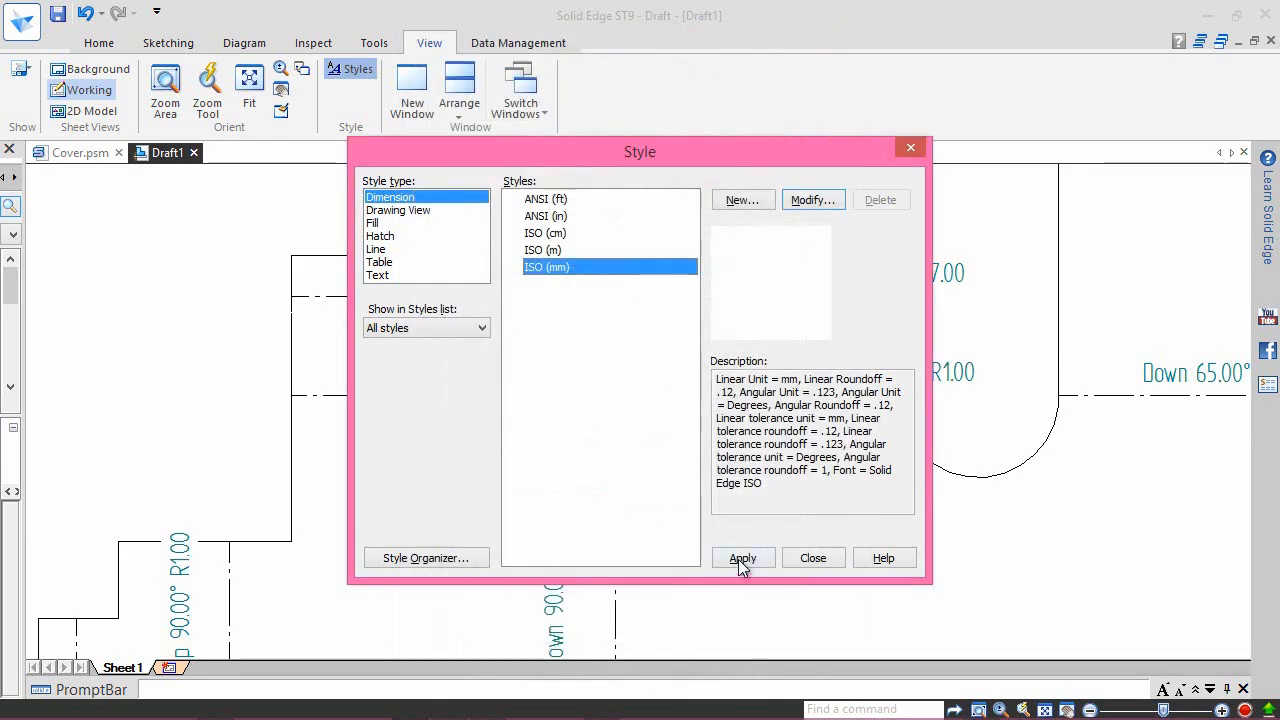
{"action": "left_click", "coordinate": [741, 560]}
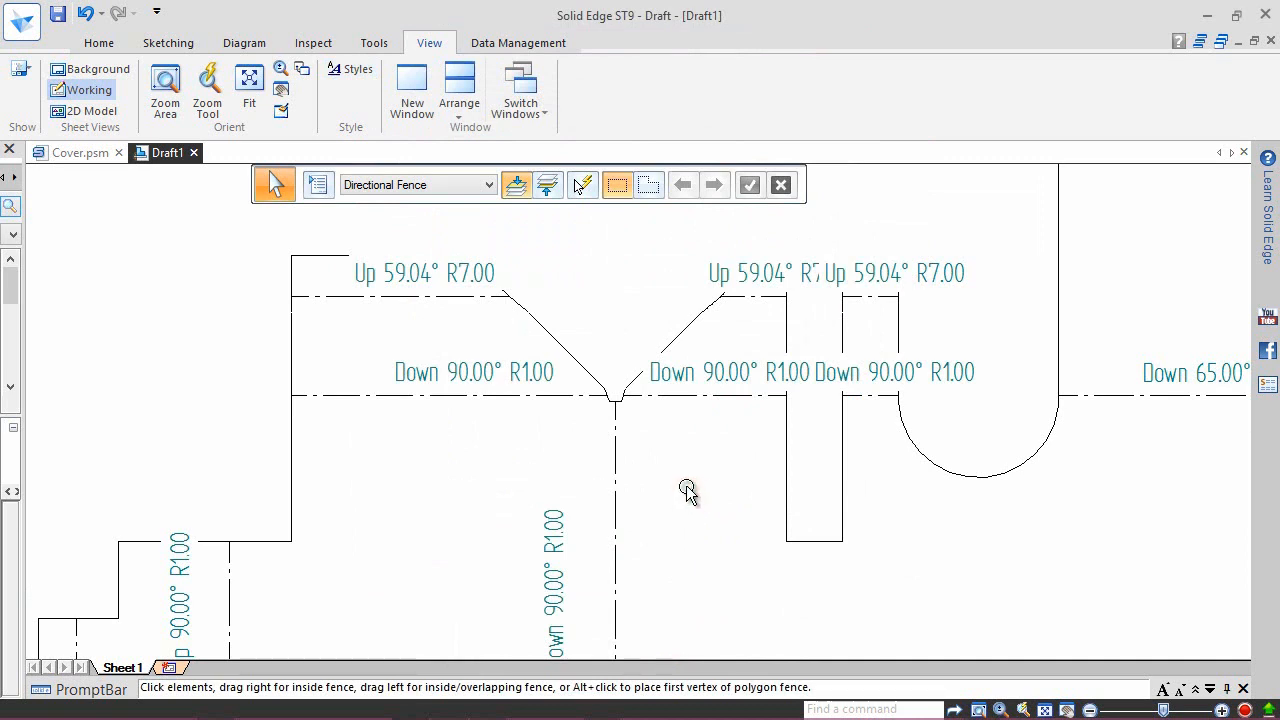
Step: Examine the bend table and the direction, angle and radius callouts along the flat pattern's bend lines
{"action": "right_click_drag", "start_coordinate": [687, 490], "coordinate": [720, 452]}
{"action": "left_click", "coordinate": [652, 594]}
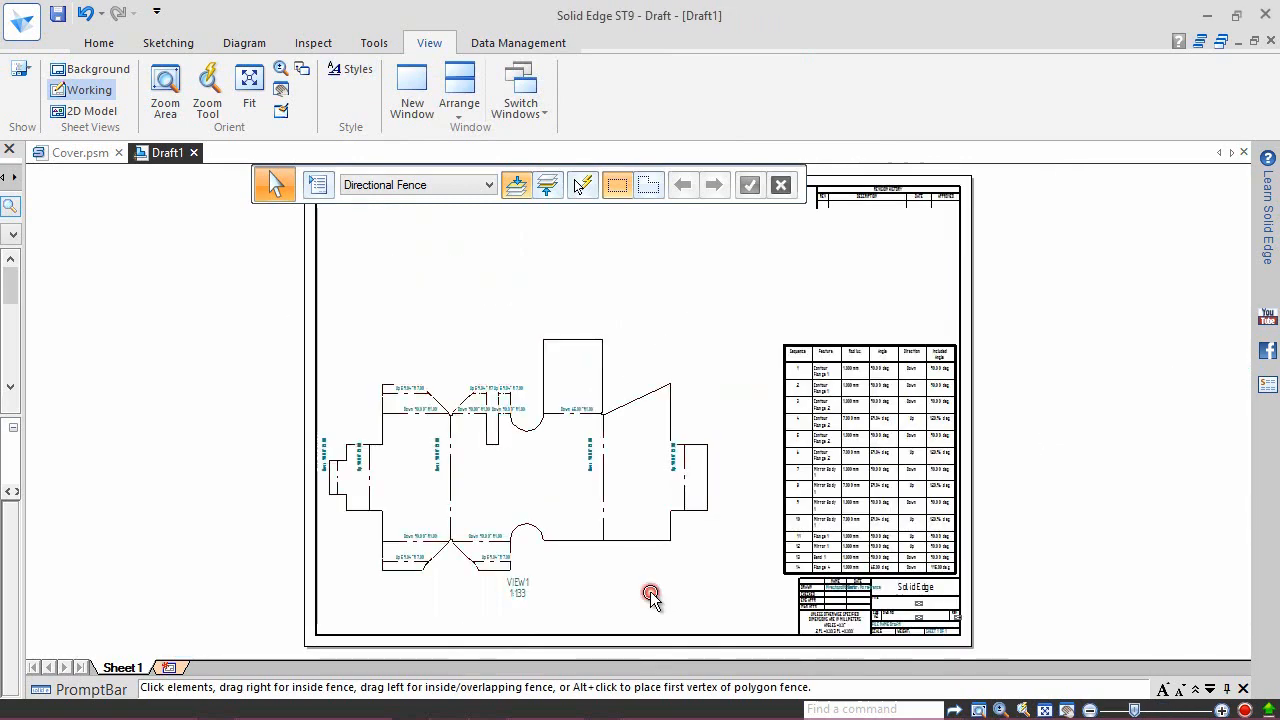
{"action": "scroll", "coordinate": [905, 375], "scroll_direction": "up", "scroll_amount": 5}
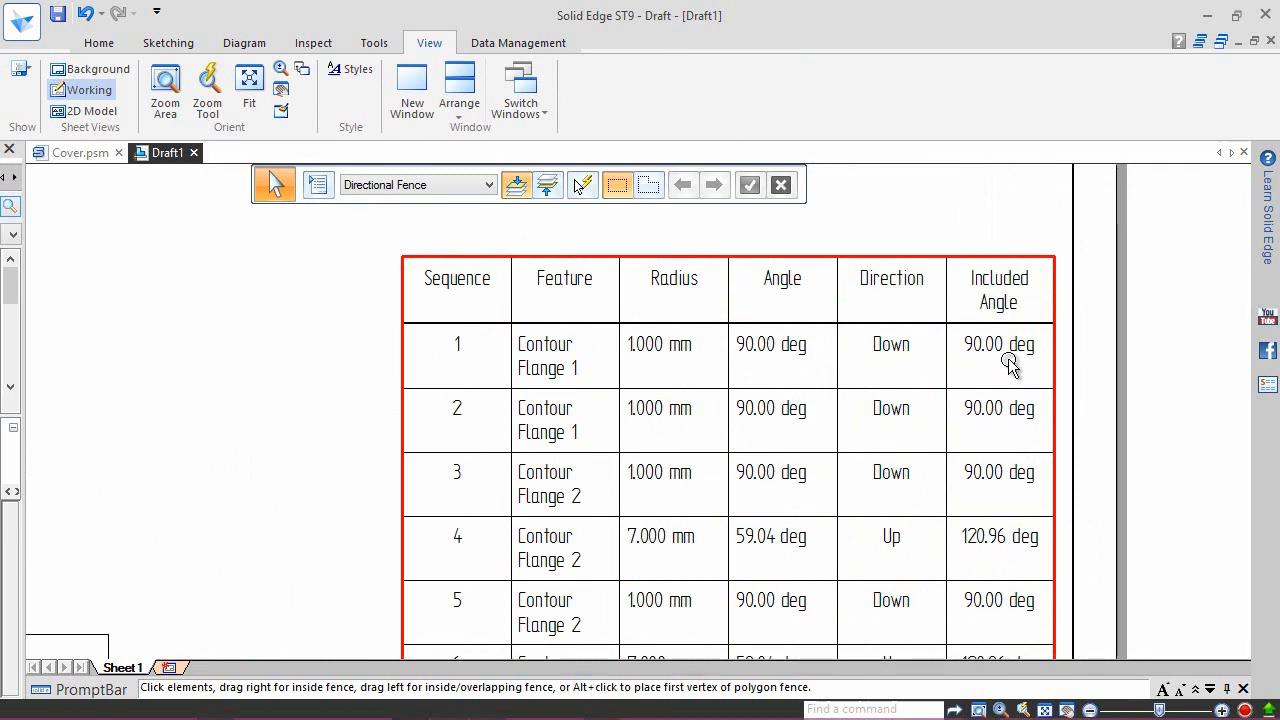
{"action": "scroll", "coordinate": [1006, 357], "scroll_direction": "down", "scroll_amount": 5}
{"action": "scroll", "coordinate": [694, 546], "scroll_direction": "up", "scroll_amount": 1}
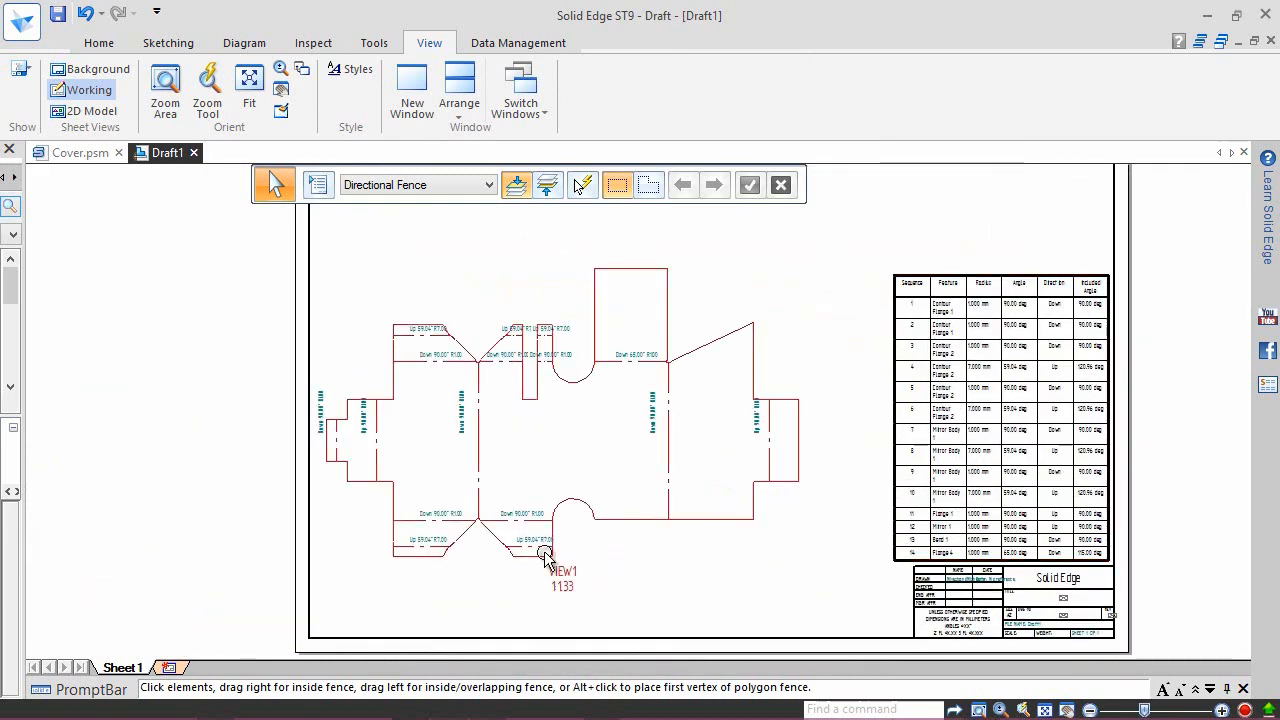
{"action": "scroll", "coordinate": [386, 388], "scroll_direction": "up", "scroll_amount": 1}
{"action": "scroll", "coordinate": [386, 388], "scroll_direction": "up", "scroll_amount": 1}
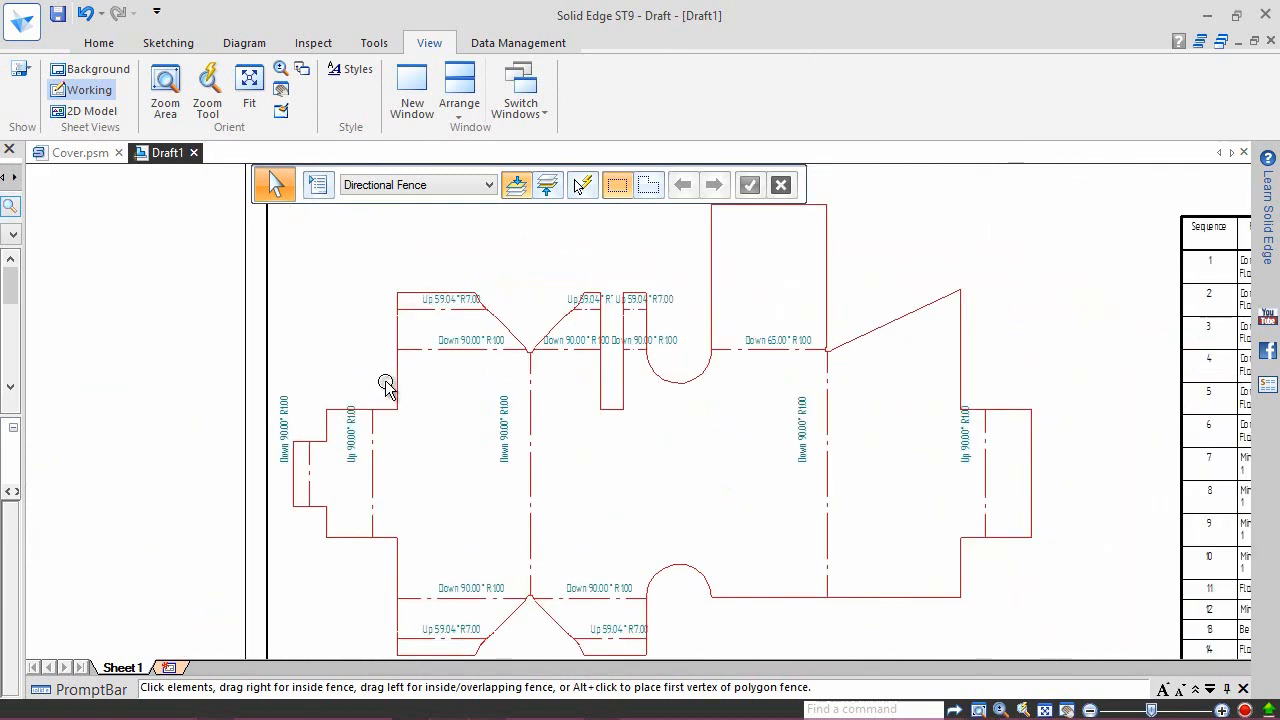
{"action": "left_click", "coordinate": [342, 284]}
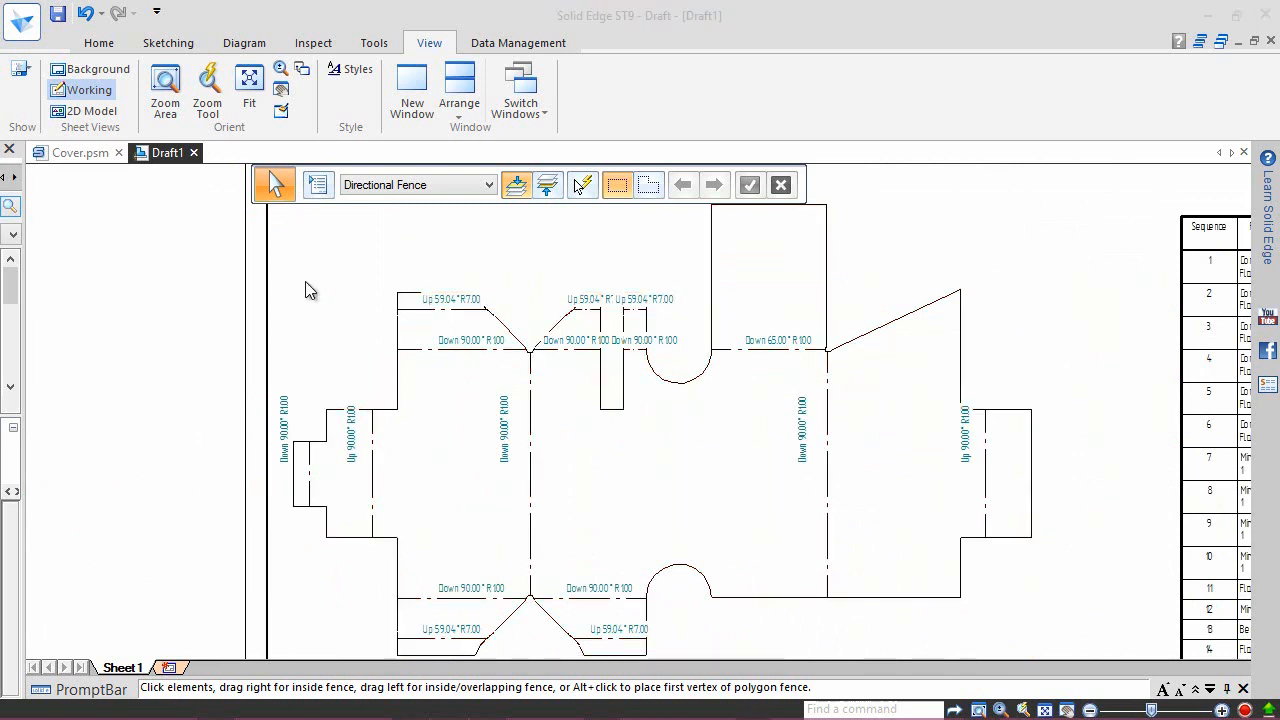
{"action": "left_click", "coordinate": [306, 284]}
{"action": "scroll", "coordinate": [806, 330], "scroll_direction": "up", "scroll_amount": 5}
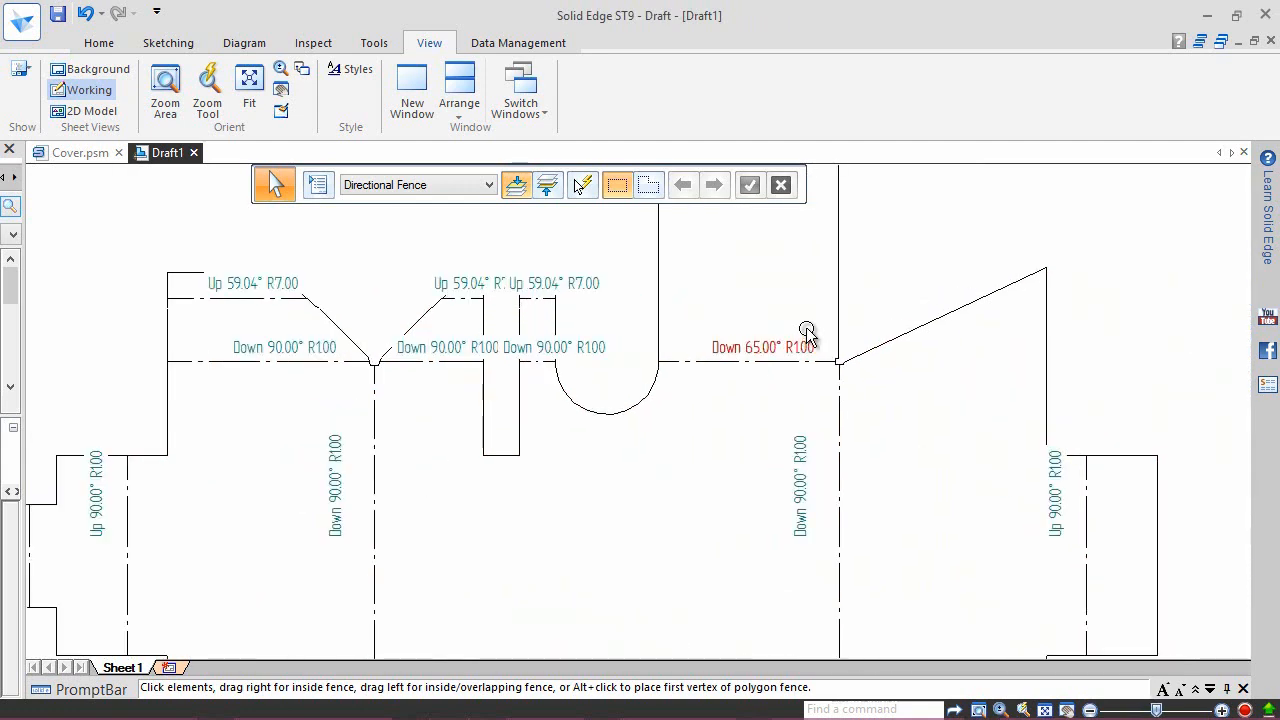
{"action": "scroll", "coordinate": [806, 465], "scroll_direction": "down", "scroll_amount": 4}
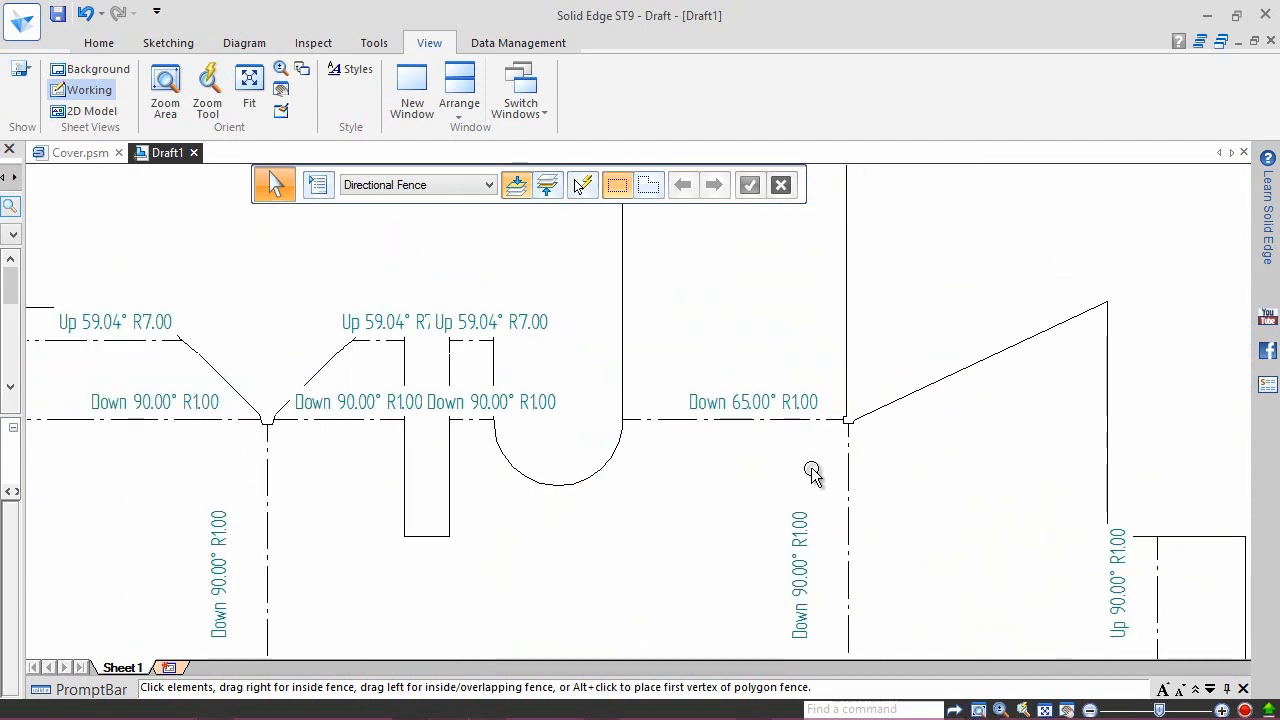
{"action": "left_click", "coordinate": [833, 309]}
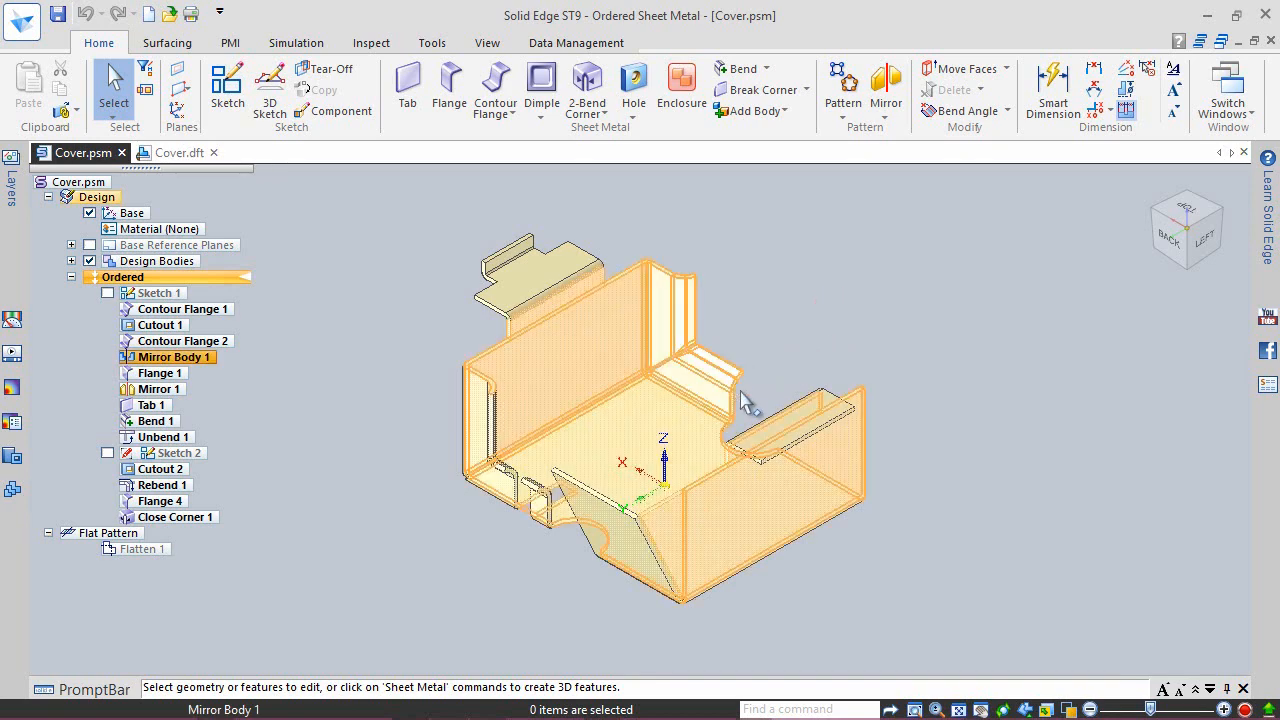
Step: Edit the dimensions of the slanted end flange on the Cover part and set its bend angle to 105°
{"action": "left_click", "coordinate": [610, 521]}
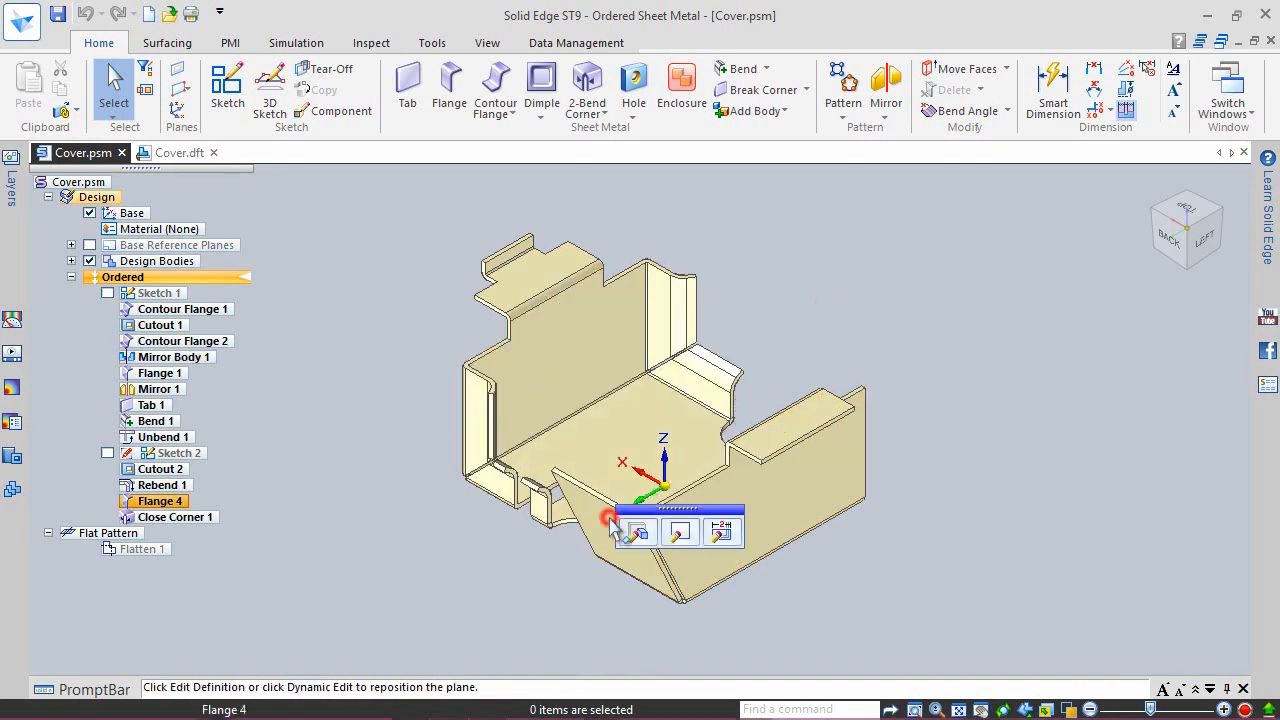
{"action": "left_click", "coordinate": [720, 531]}
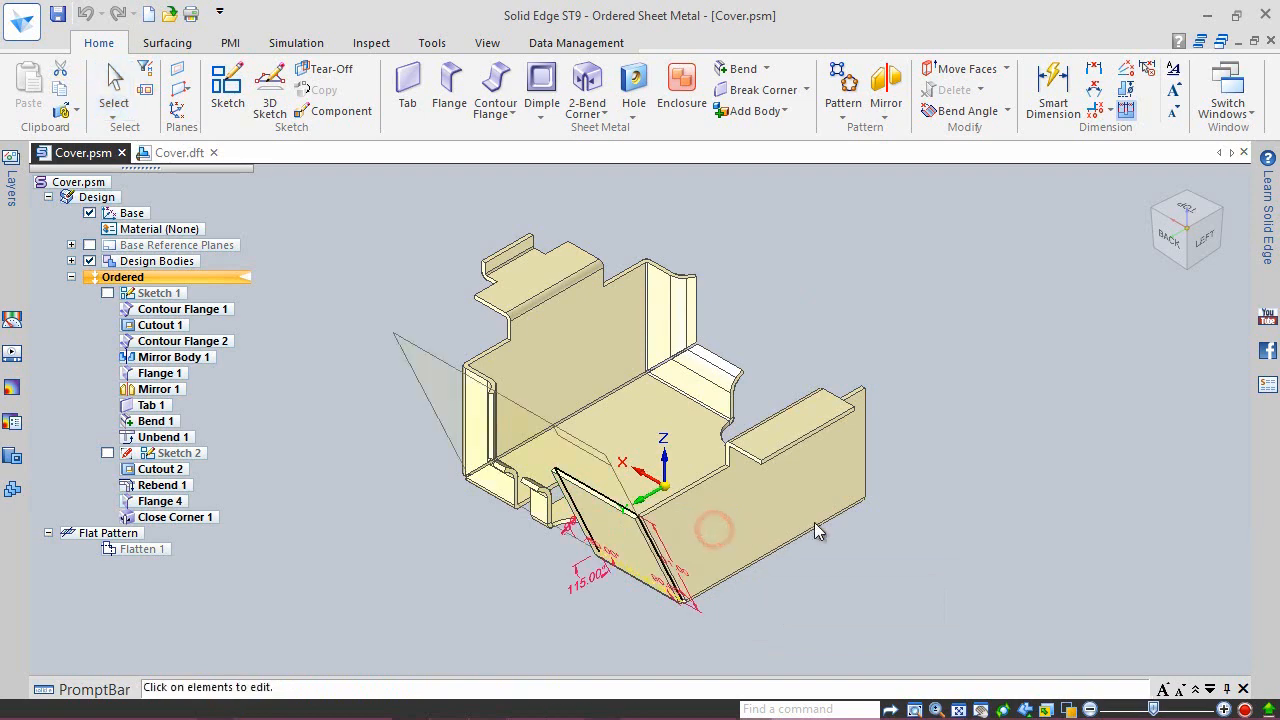
{"action": "left_click", "coordinate": [593, 628]}
{"action": "scroll", "coordinate": [605, 610], "scroll_direction": "up", "scroll_amount": 2}
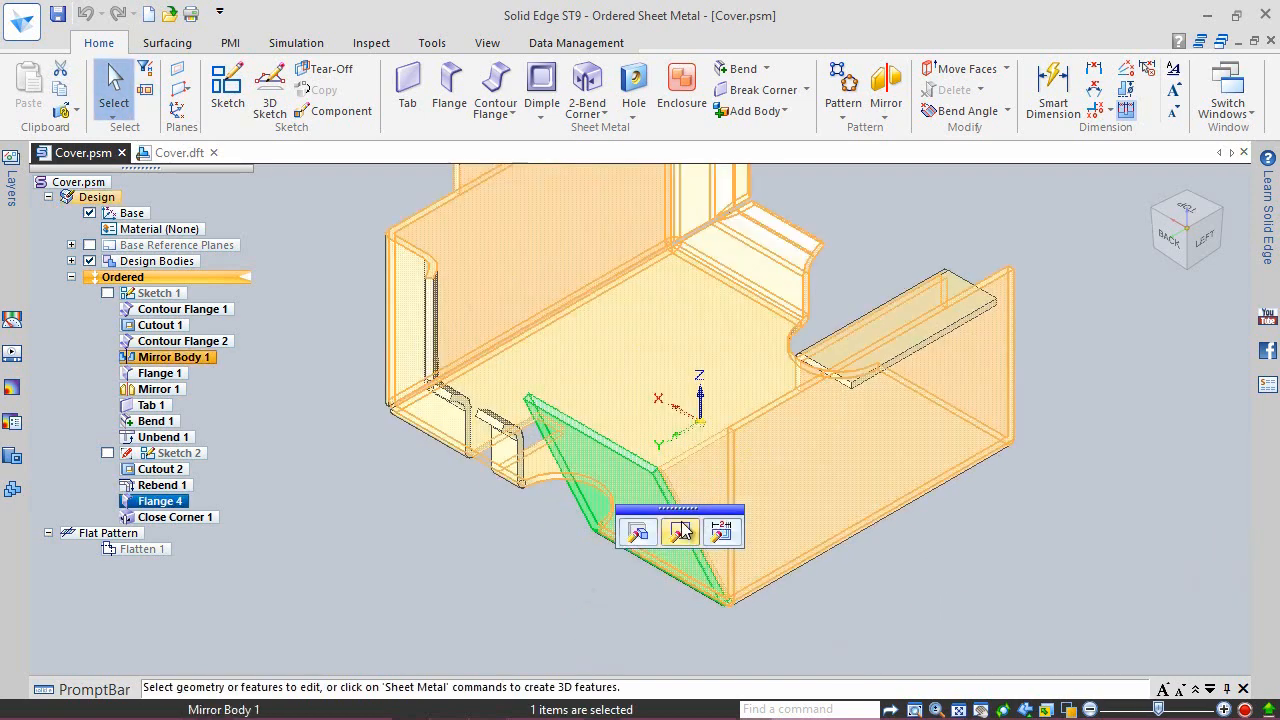
{"action": "left_click", "coordinate": [721, 532]}
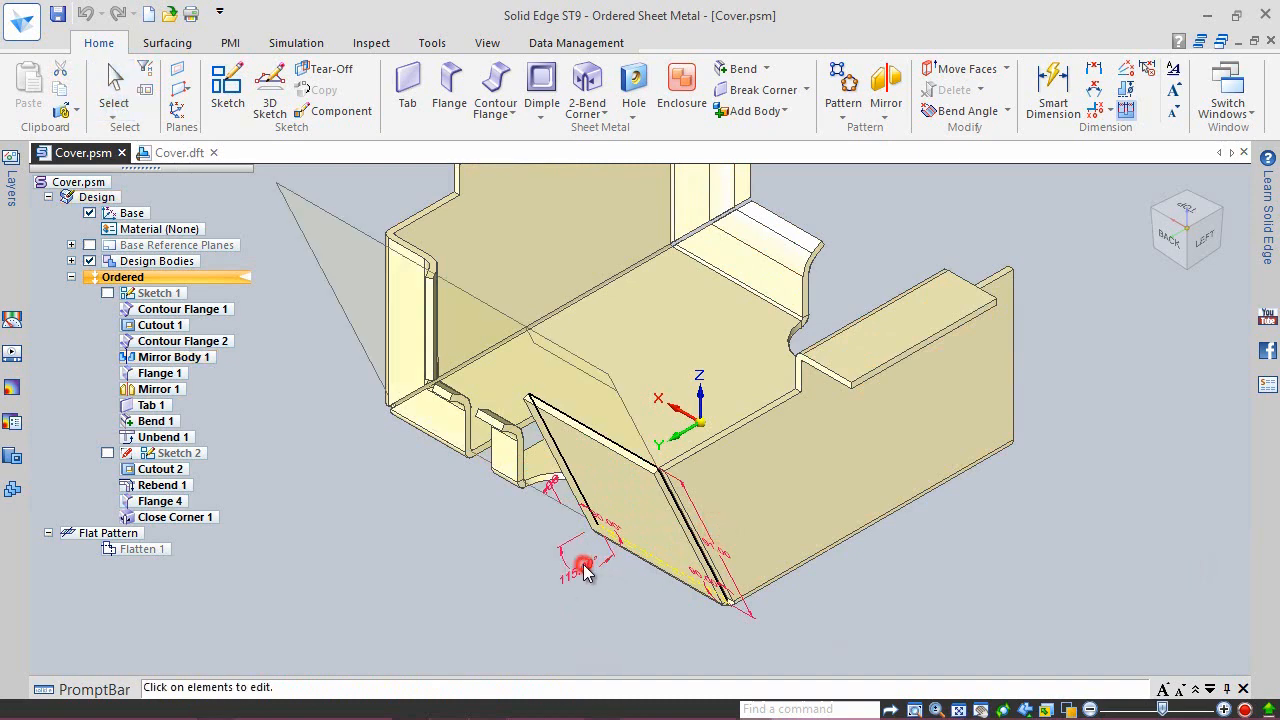
{"action": "left_click", "coordinate": [585, 570]}
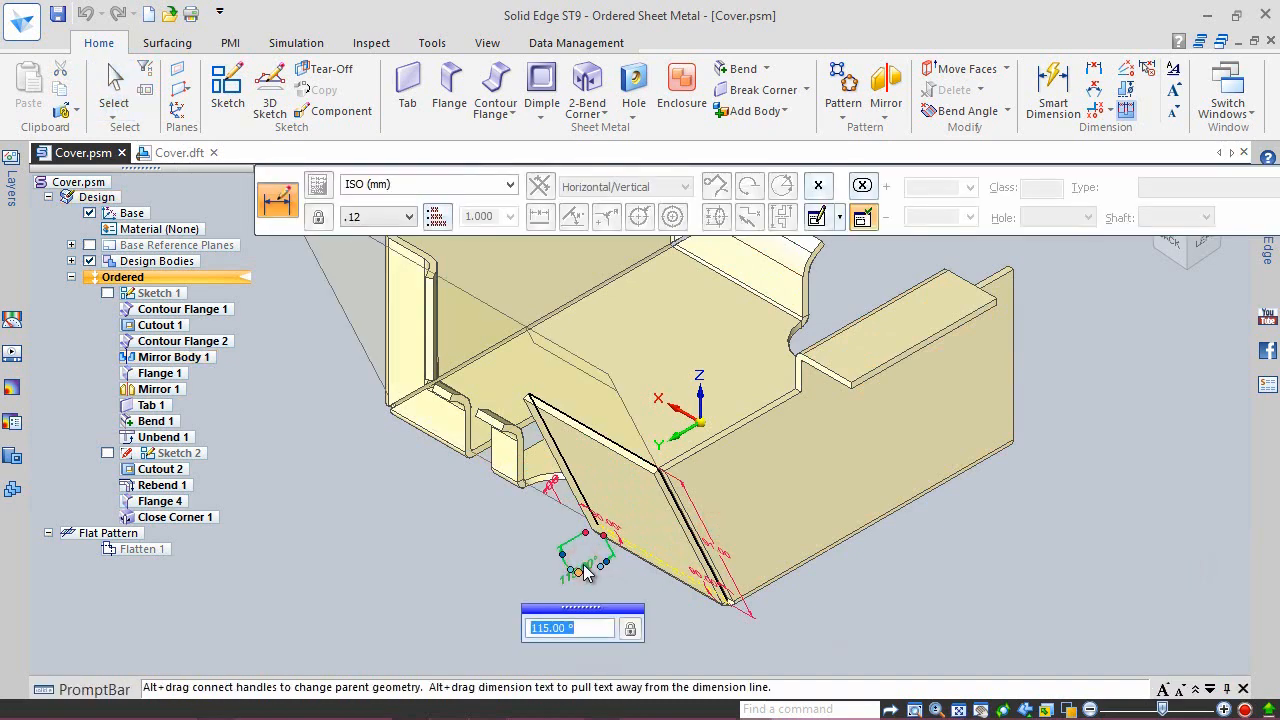
{"action": "key", "text": "Return"}
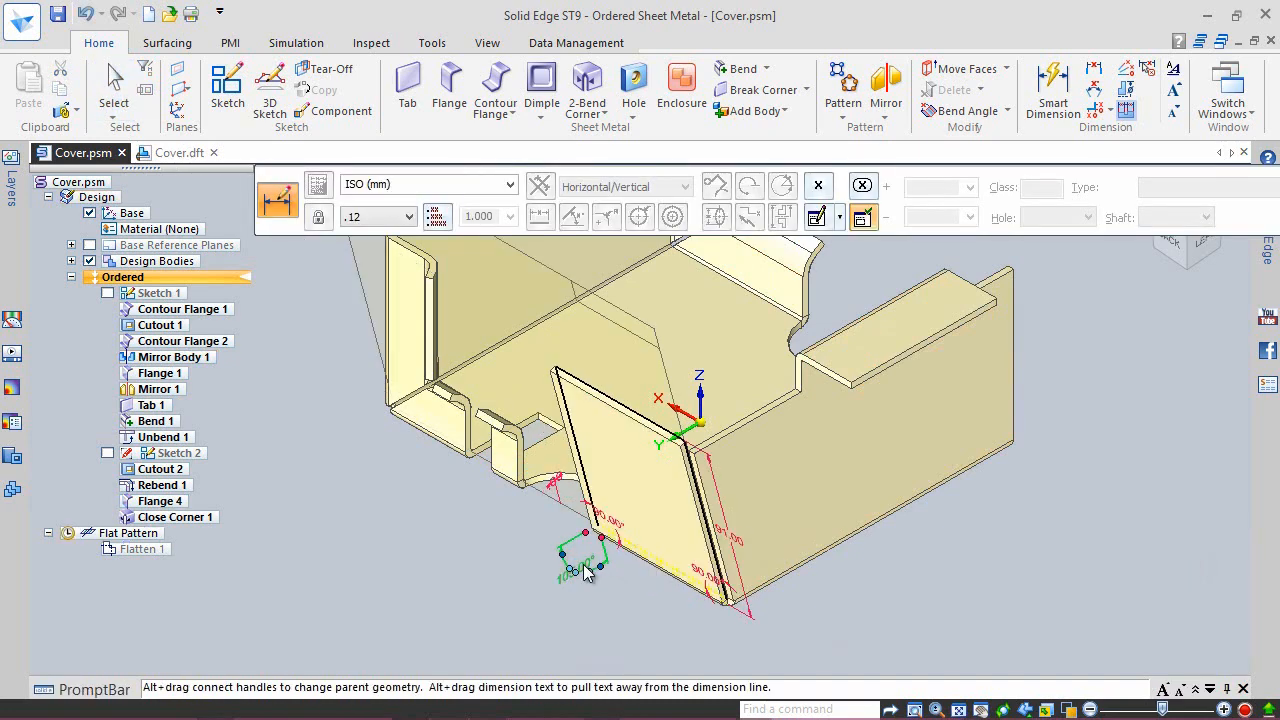
Step: Set the slanted flange's length to 85 mm and finish editing its dimensions
{"action": "left_click", "coordinate": [733, 541]}
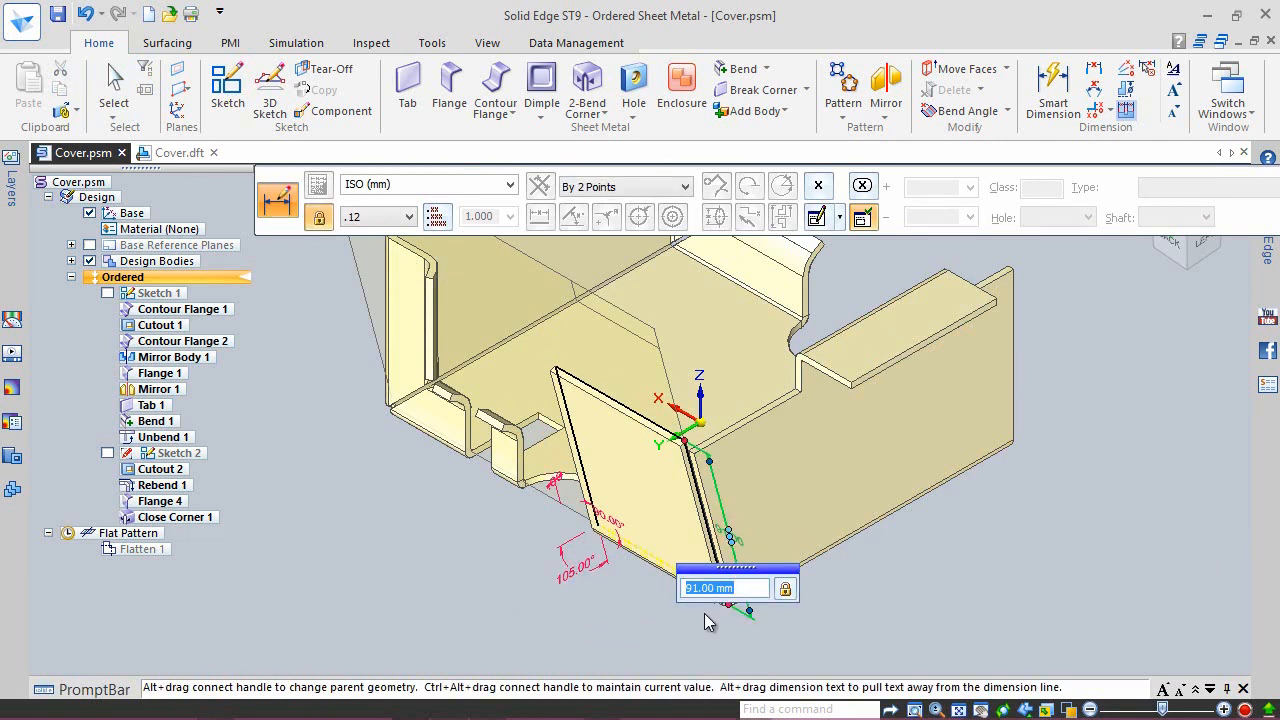
{"action": "type", "text": "80"}
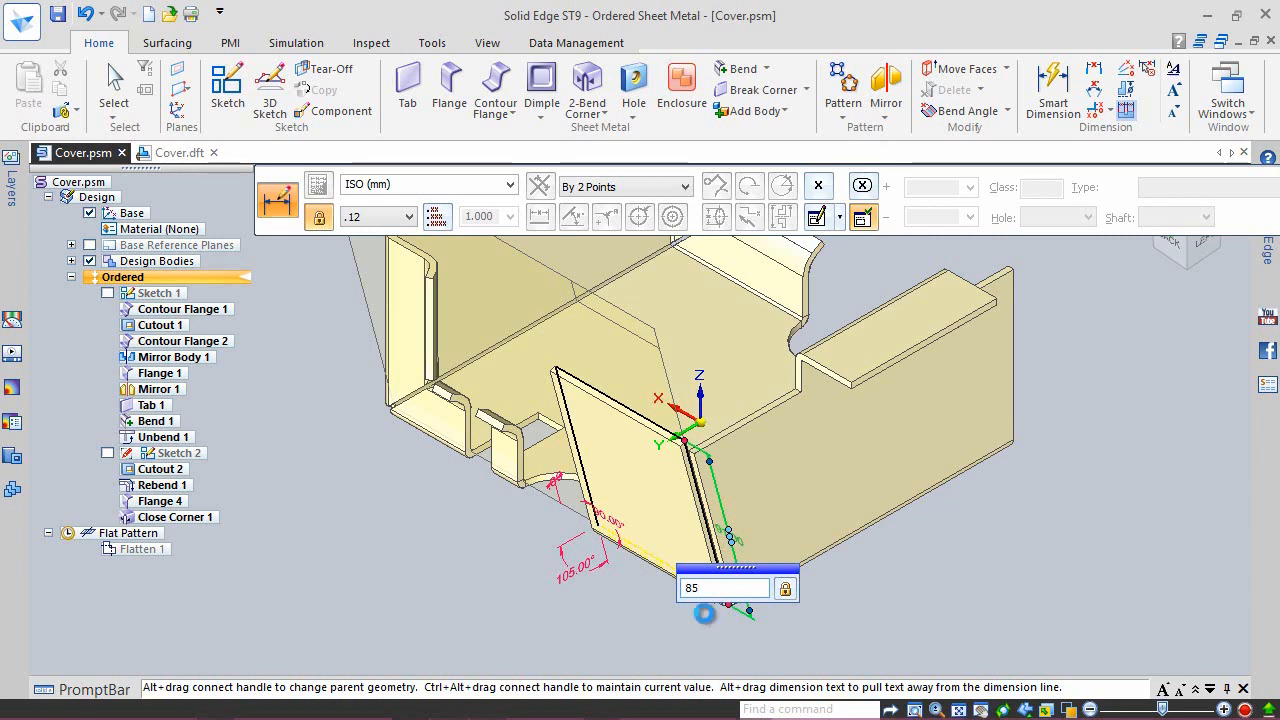
{"action": "key", "text": "Return"}
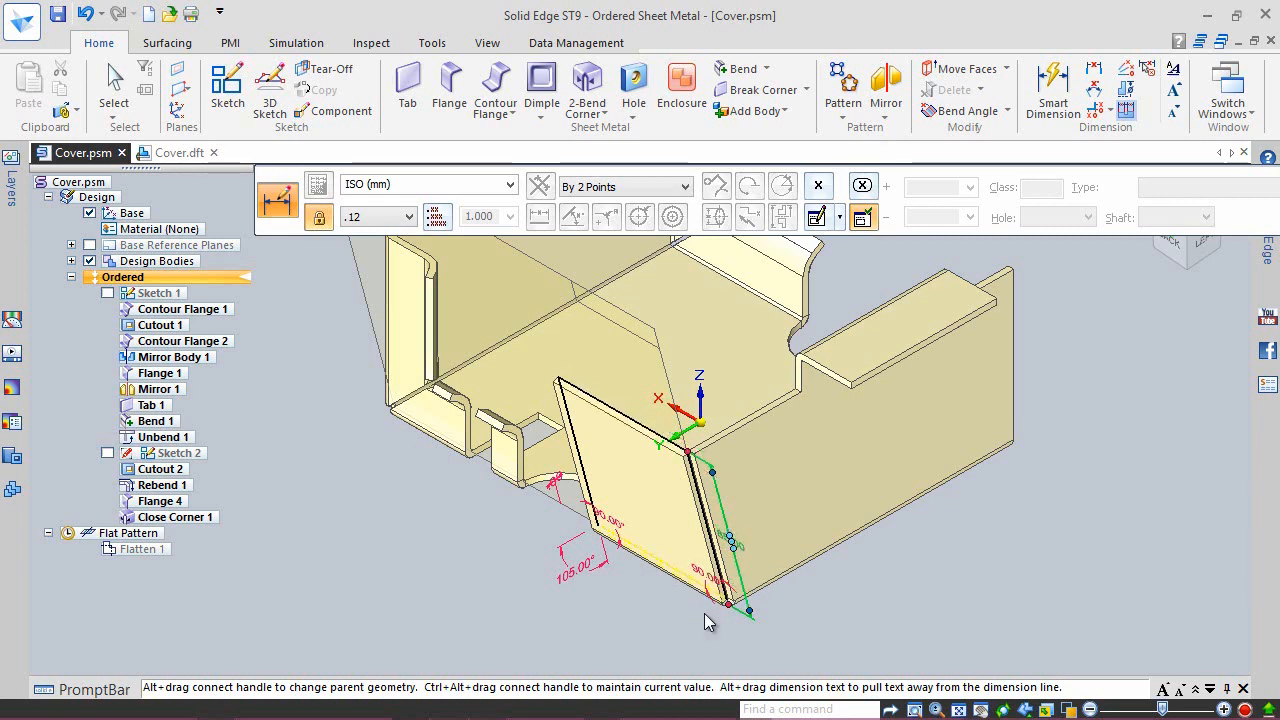
{"action": "left_click", "coordinate": [965, 574]}
{"action": "right_click", "coordinate": [965, 577]}
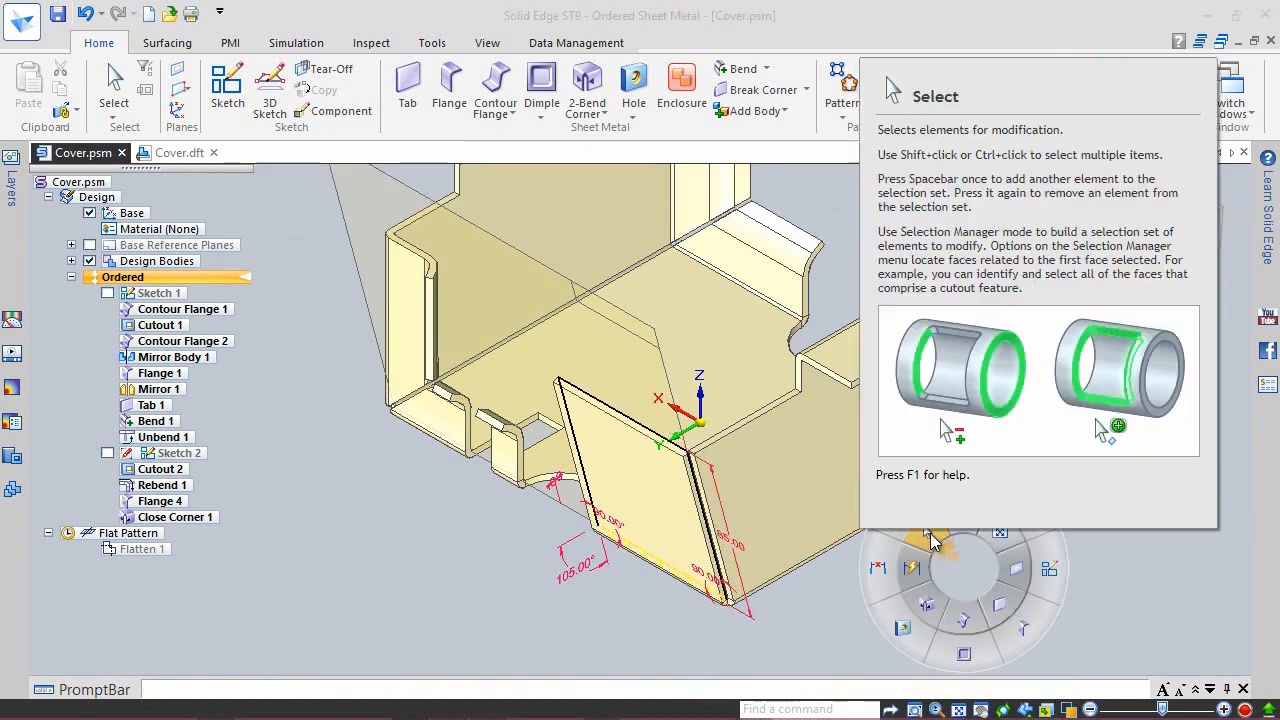
{"action": "left_click", "coordinate": [935, 547]}
{"action": "left_click", "coordinate": [935, 547]}
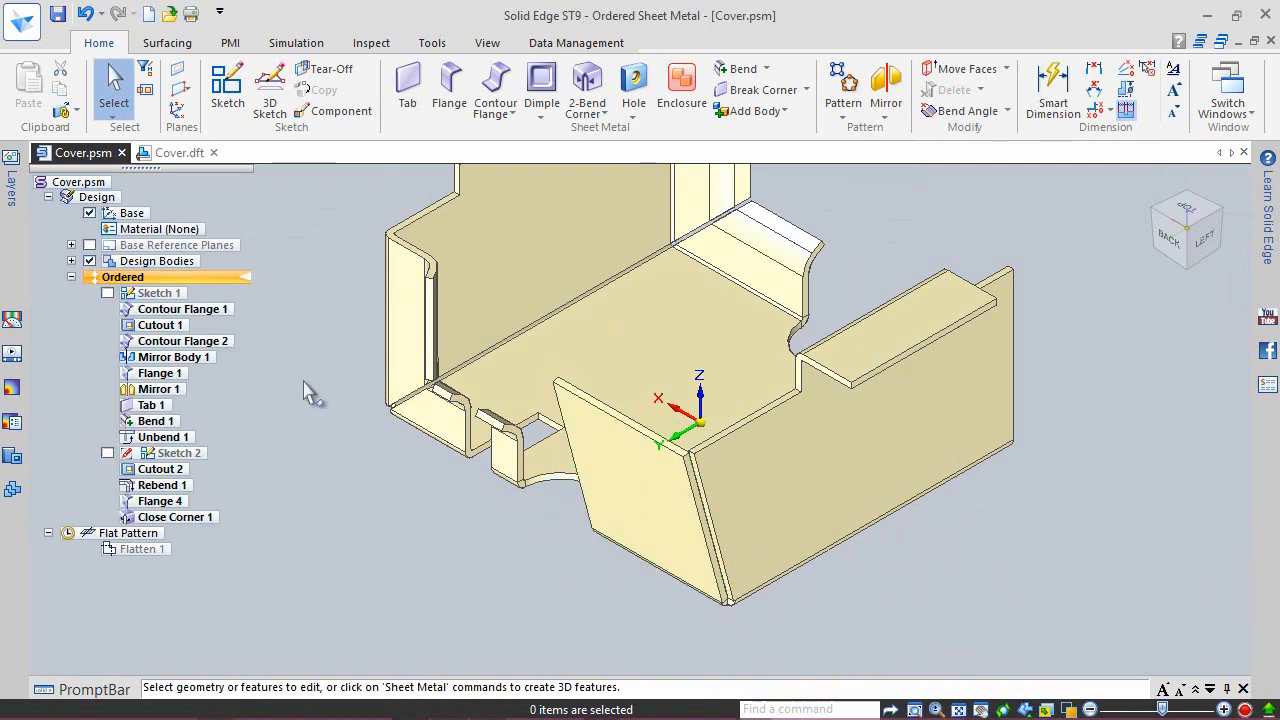
Step: Close Cover.psm, saving its changes, and return to the Cover.dft drawing
{"action": "left_click", "coordinate": [121, 153]}
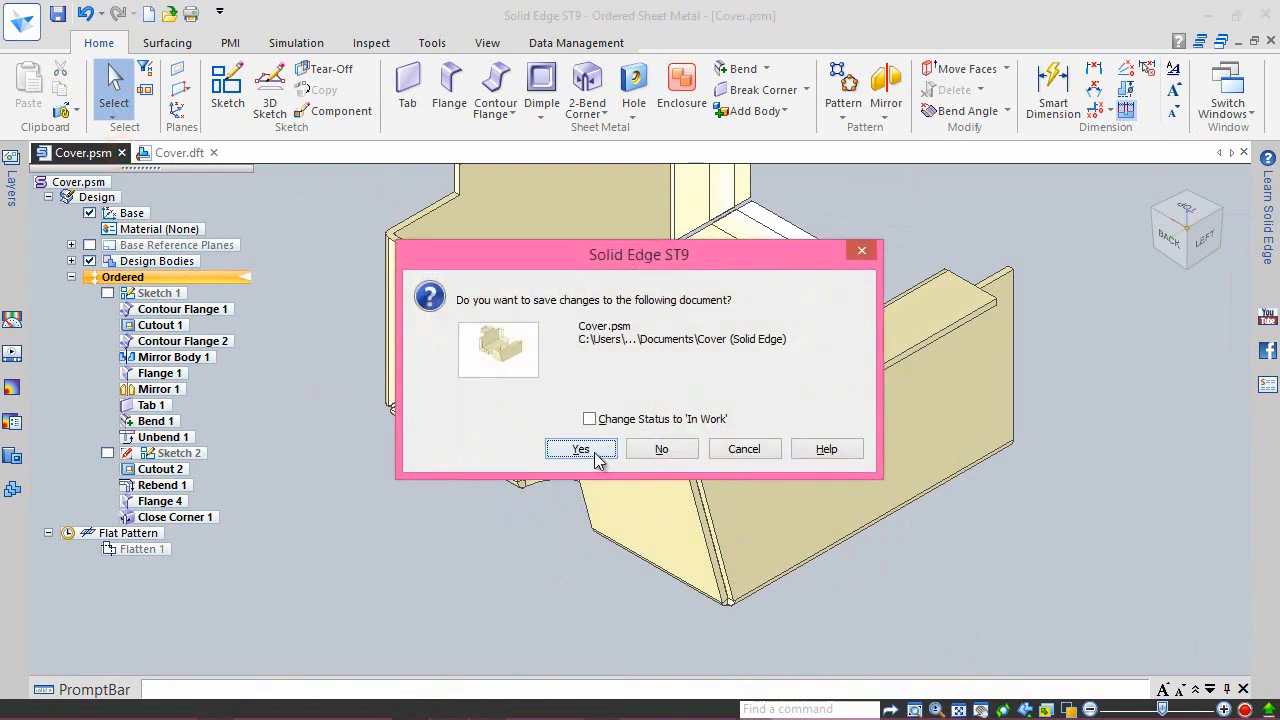
{"action": "left_click", "coordinate": [595, 453]}
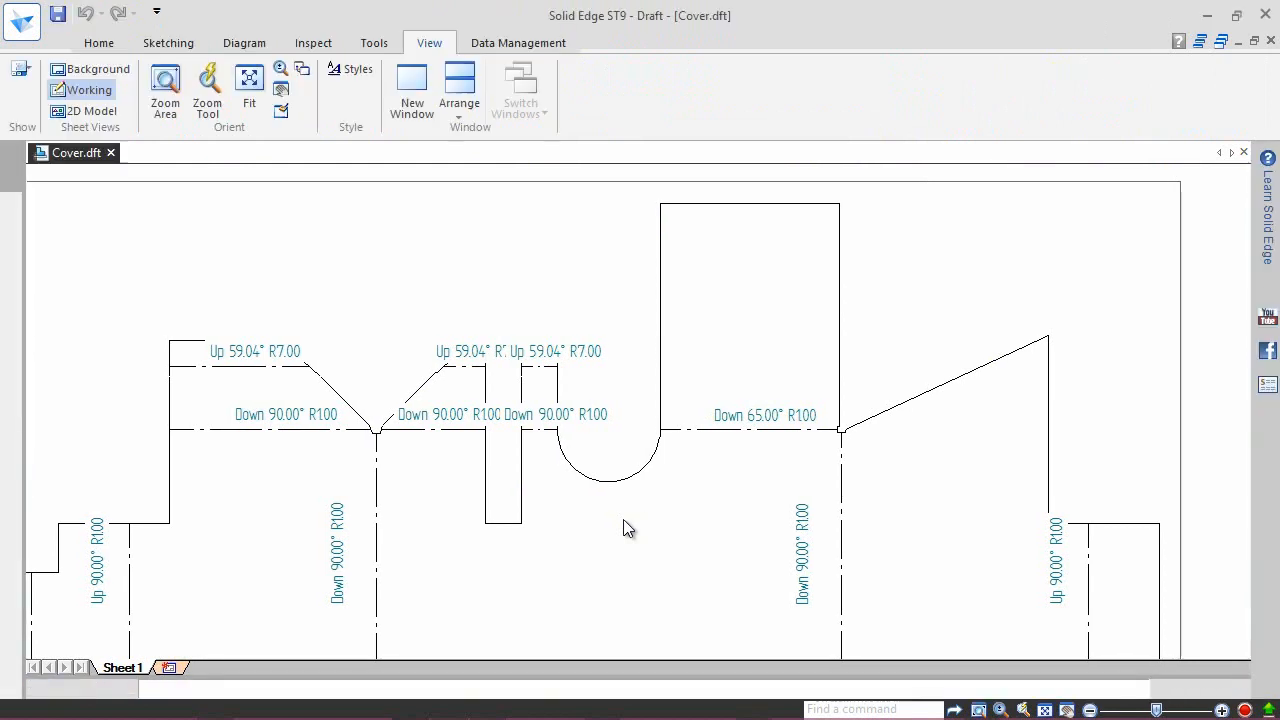
{"action": "left_click", "coordinate": [877, 364]}
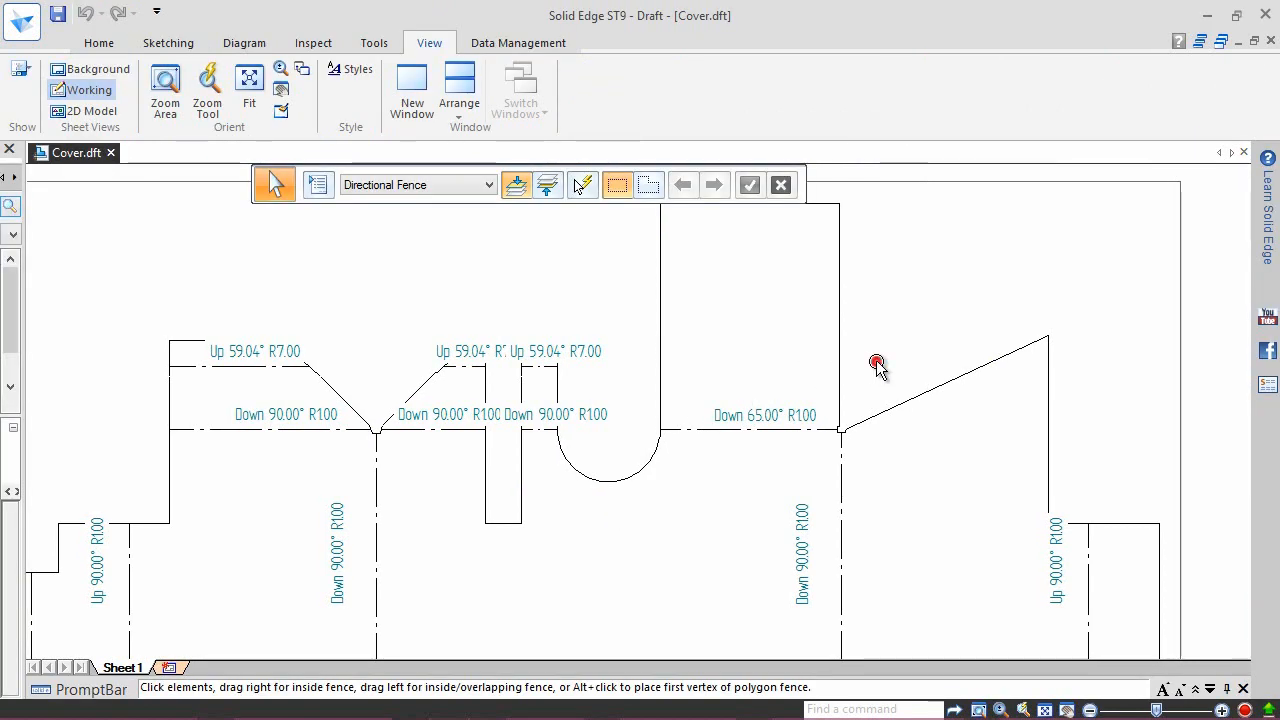
Step: Update the out-of-date Principal view on Sheet1 with the Drawing View Tracker
{"action": "left_click", "coordinate": [378, 44]}
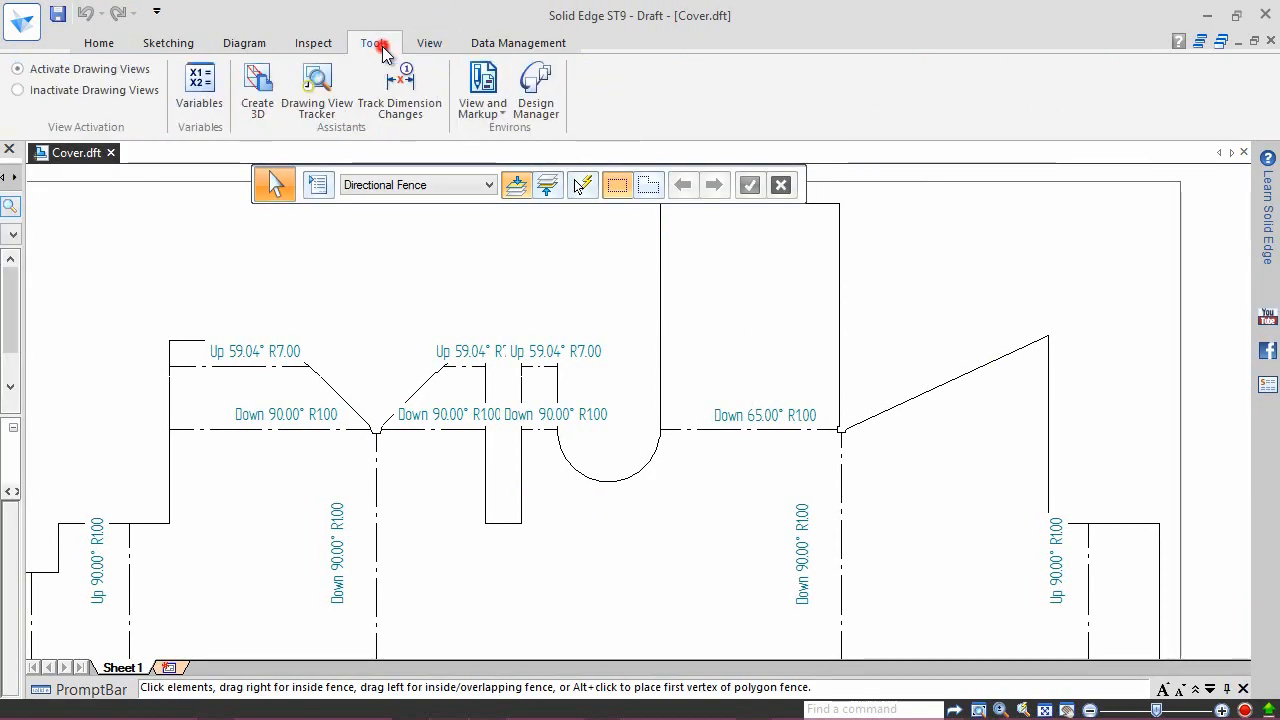
{"action": "left_click", "coordinate": [330, 116]}
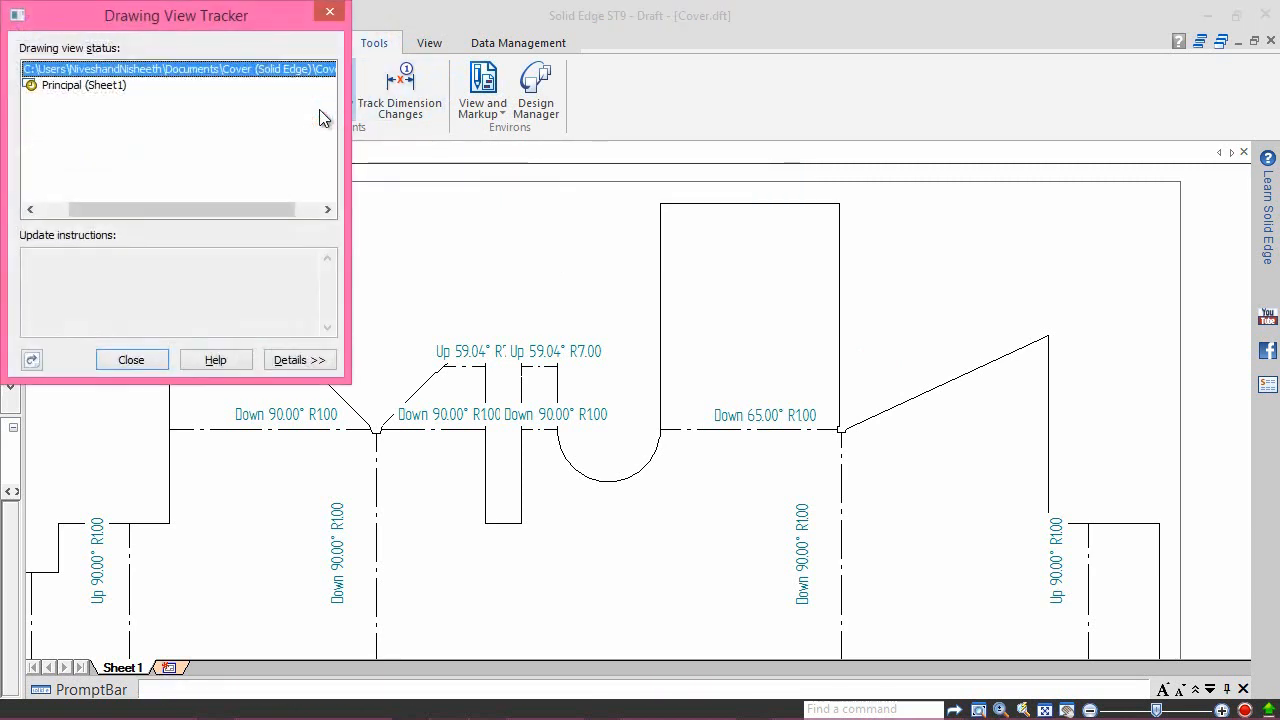
{"action": "left_click", "coordinate": [88, 87]}
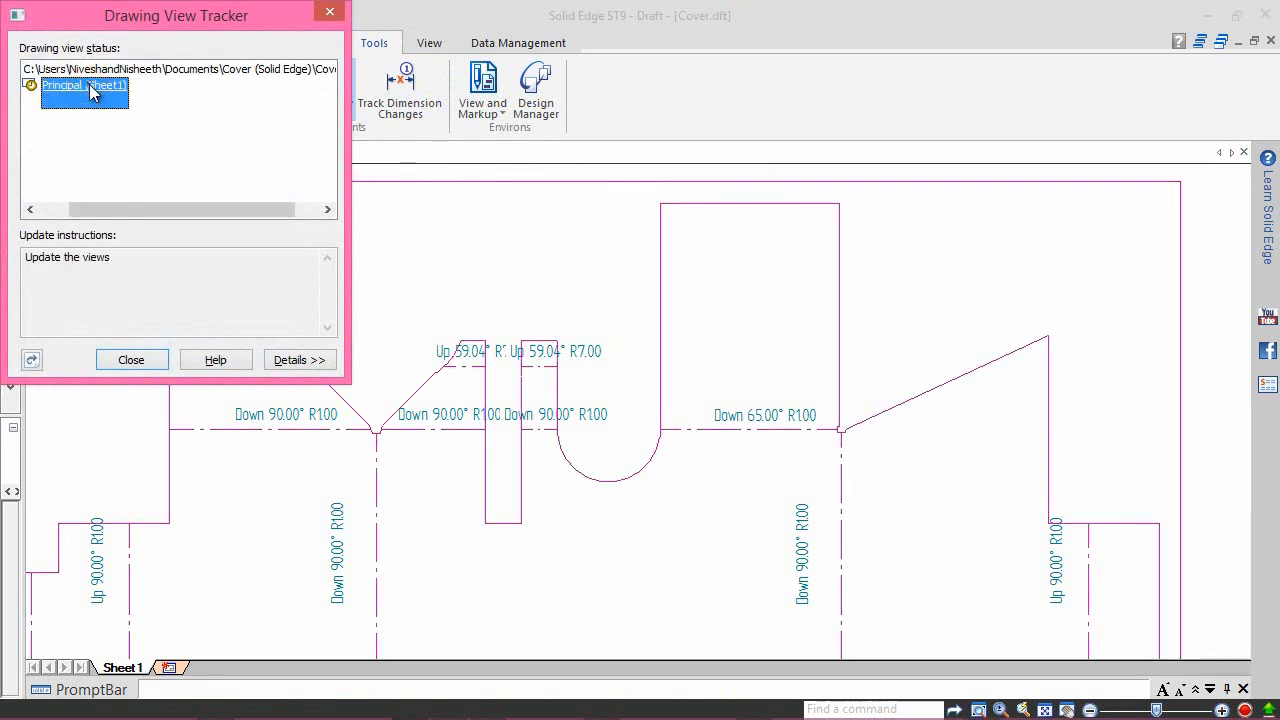
{"action": "right_click", "coordinate": [92, 91]}
{"action": "left_click", "coordinate": [140, 97]}
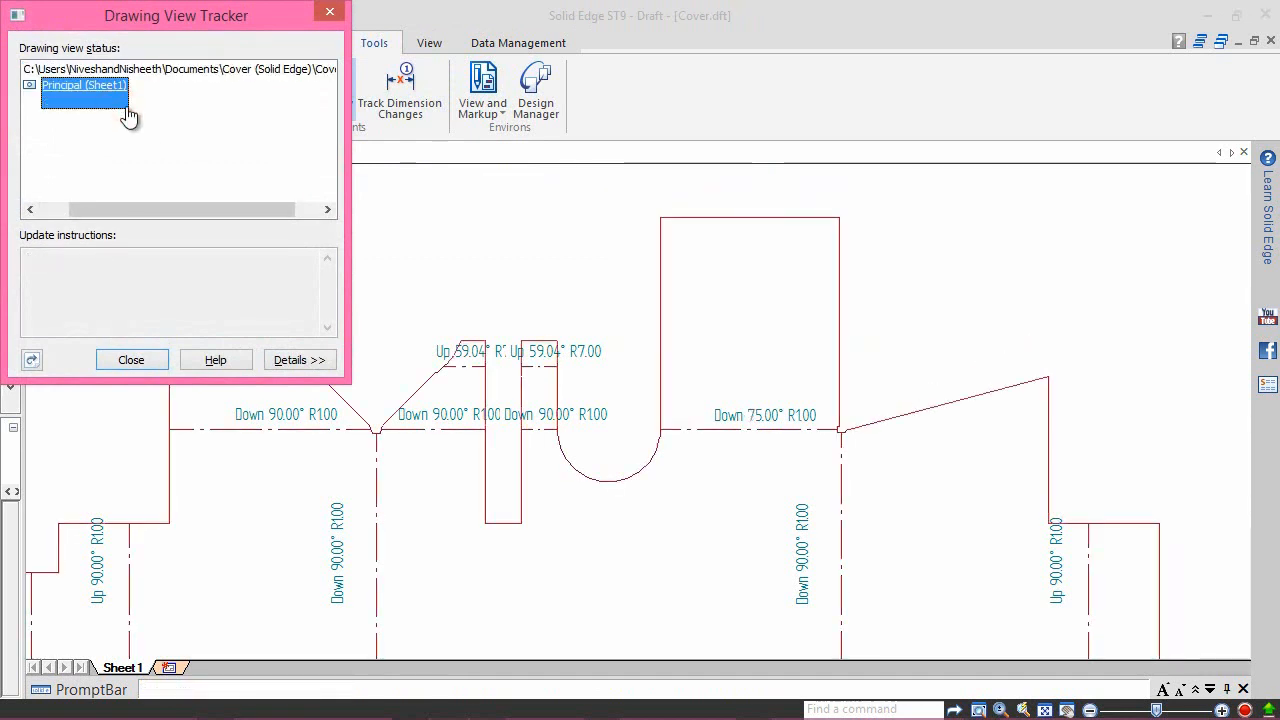
{"action": "left_click", "coordinate": [143, 357]}
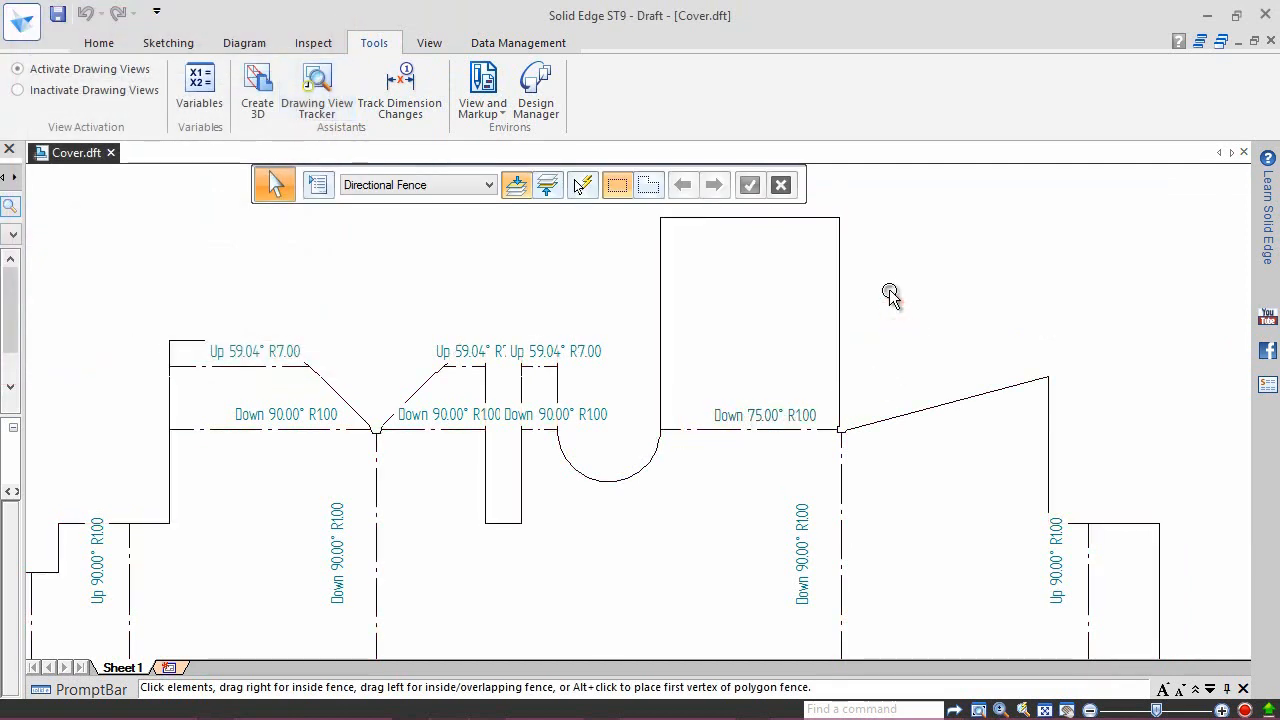
Step: Add a leader with a break line to the flat pattern's upper-left Up 59.0° R7.00 callout and move the text outside the outline
{"action": "right_click", "coordinate": [889, 292]}
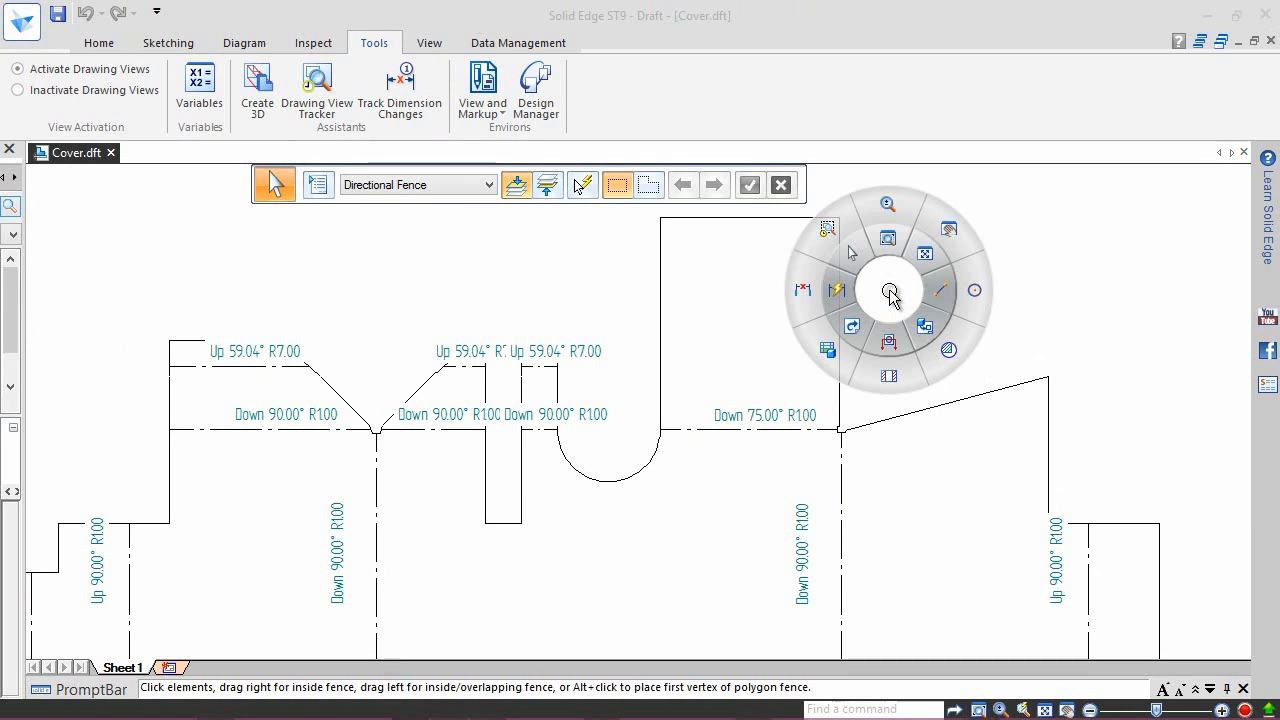
{"action": "left_click", "coordinate": [923, 258]}
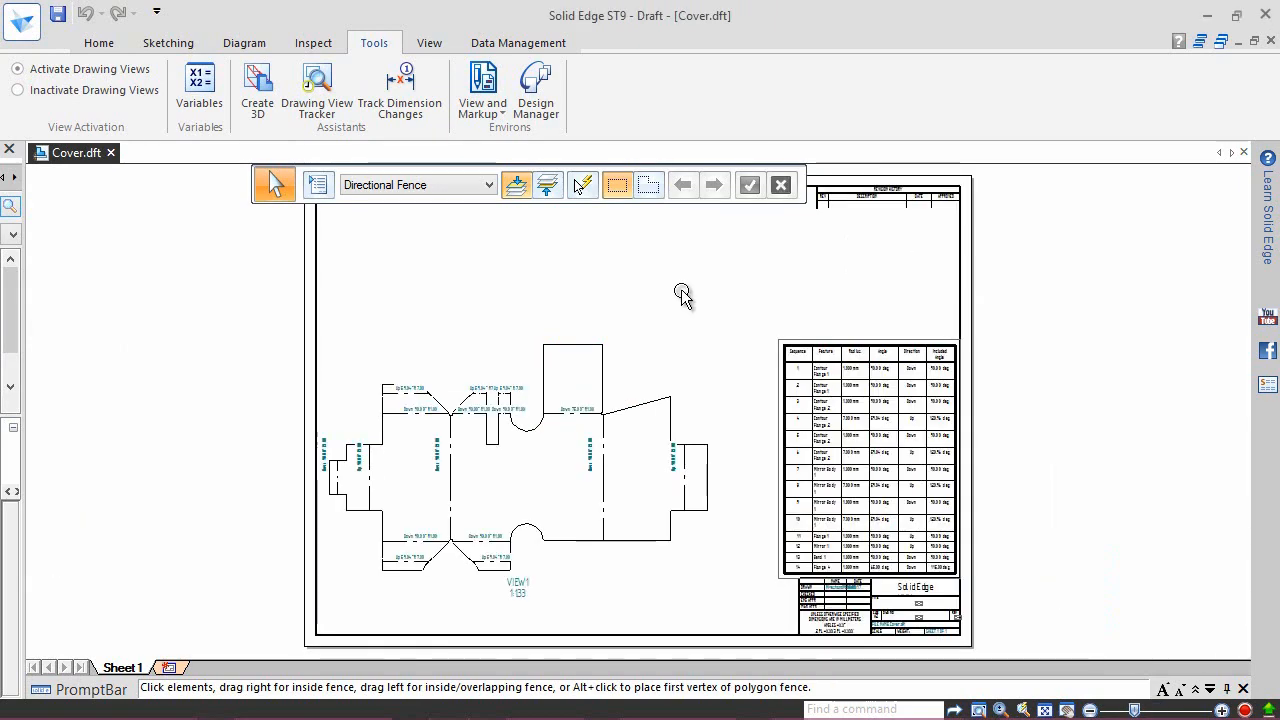
{"action": "scroll", "coordinate": [392, 492], "scroll_direction": "up", "scroll_amount": 2}
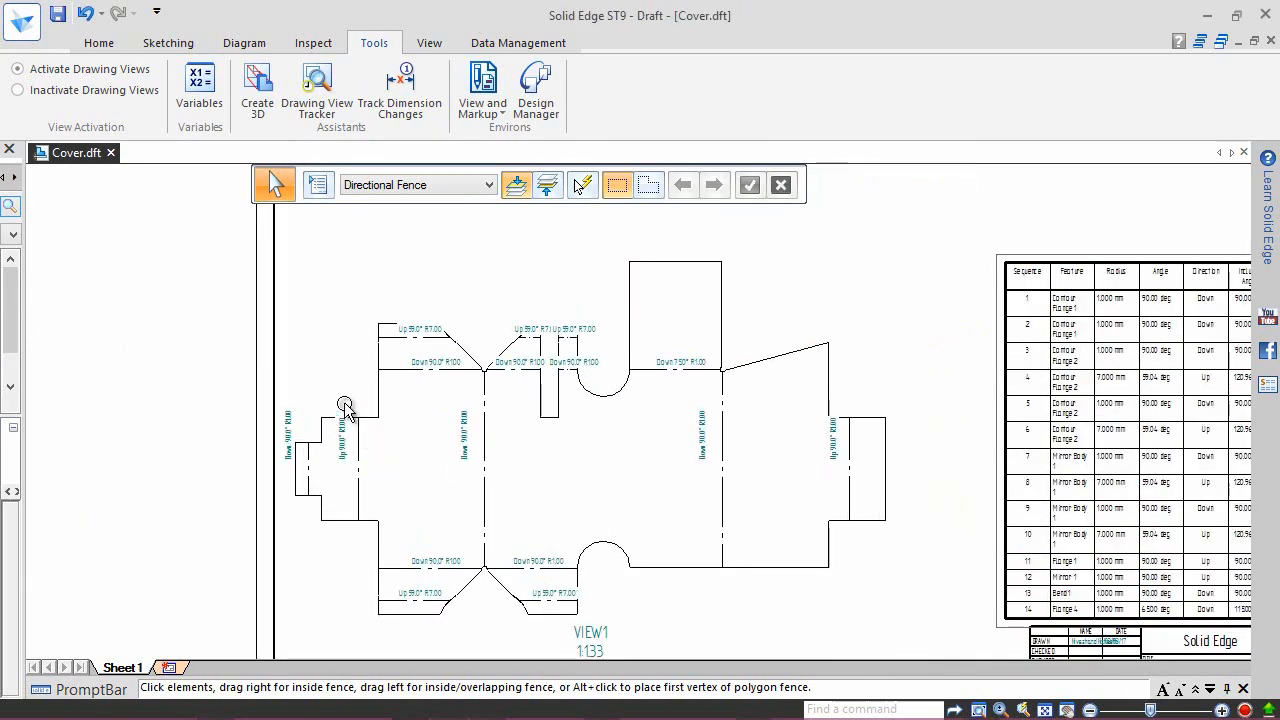
{"action": "scroll", "coordinate": [344, 405], "scroll_direction": "up", "scroll_amount": 4}
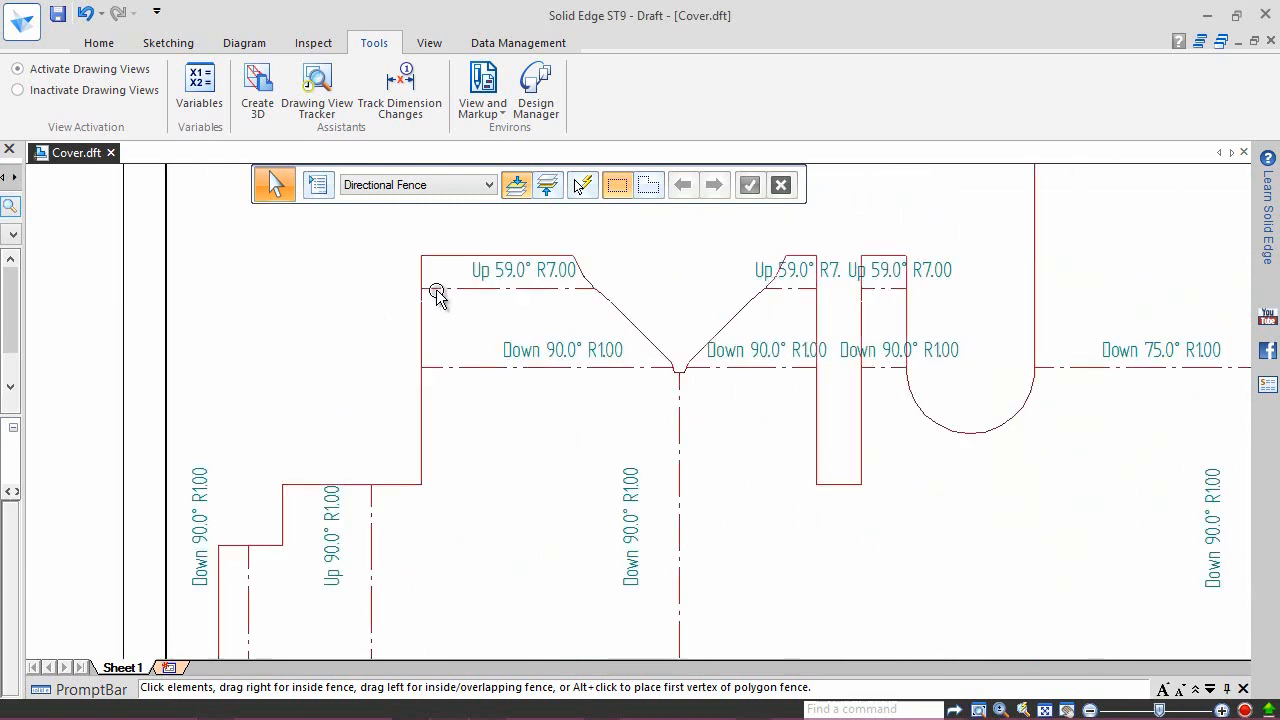
{"action": "left_click", "coordinate": [494, 277]}
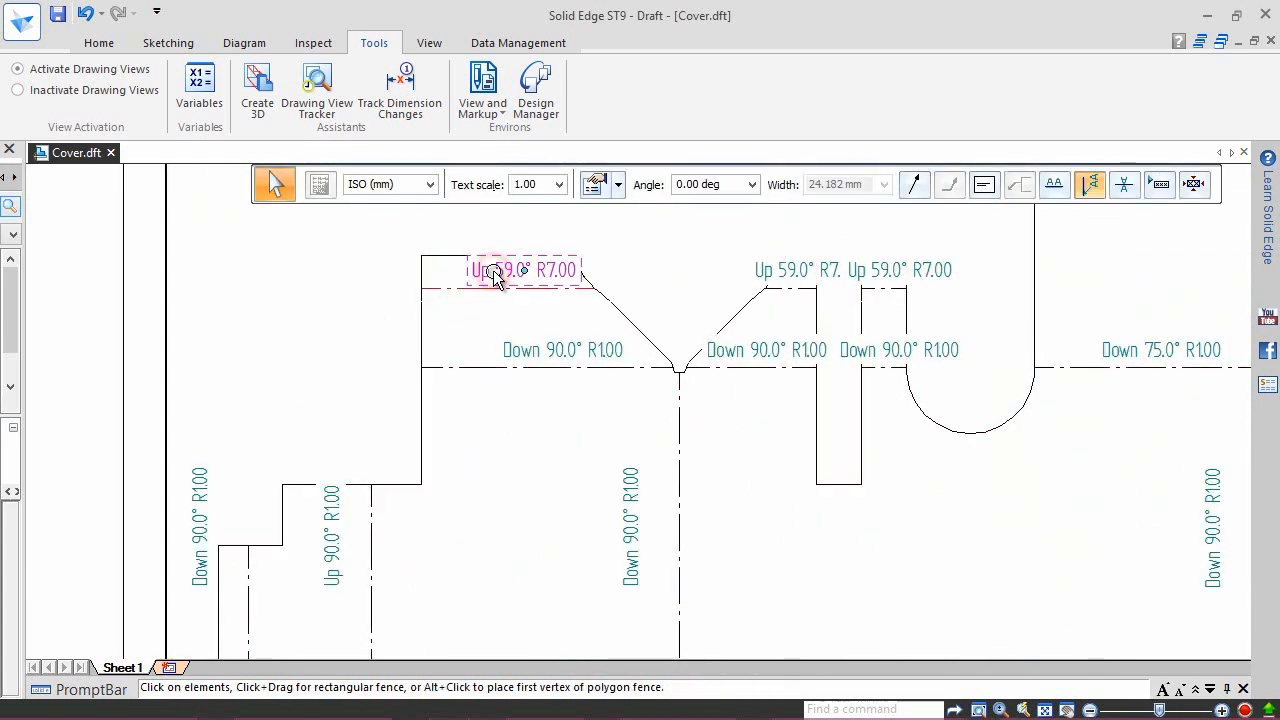
{"action": "left_click", "coordinate": [914, 185]}
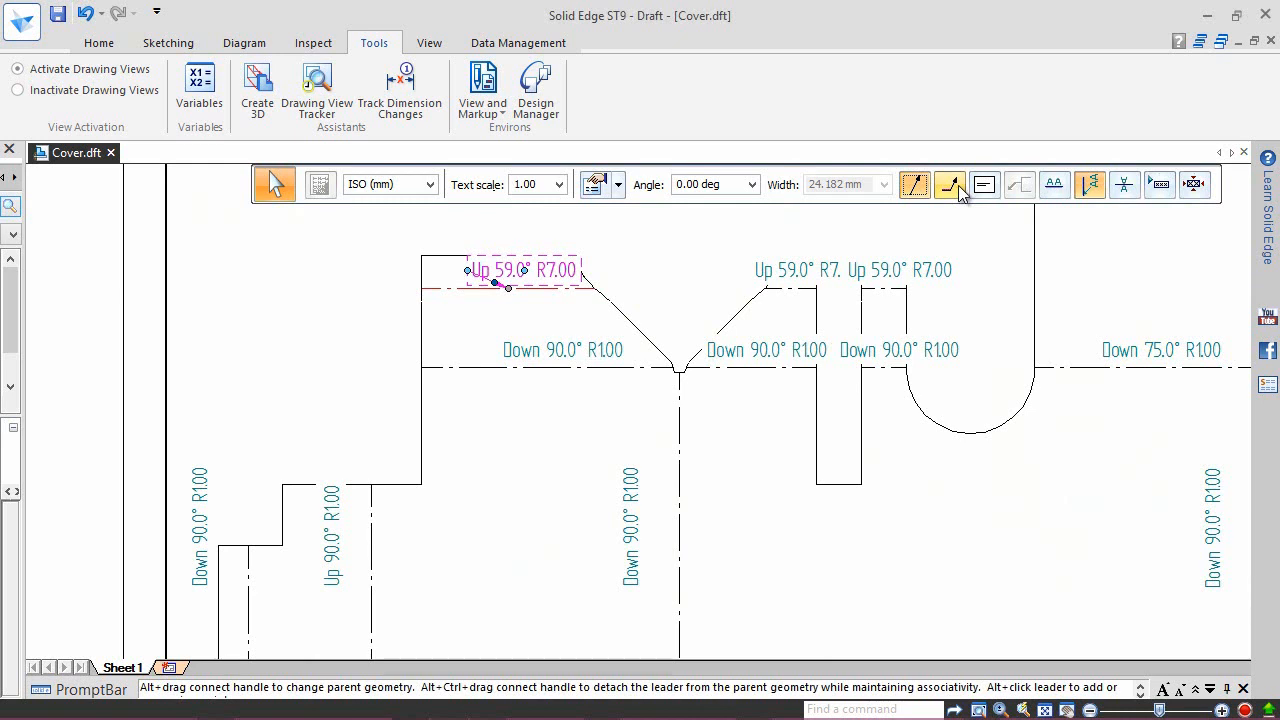
{"action": "left_click", "coordinate": [955, 186]}
{"action": "left_click_drag", "start_coordinate": [568, 262], "coordinate": [390, 237]}
{"action": "left_click", "coordinate": [367, 312]}
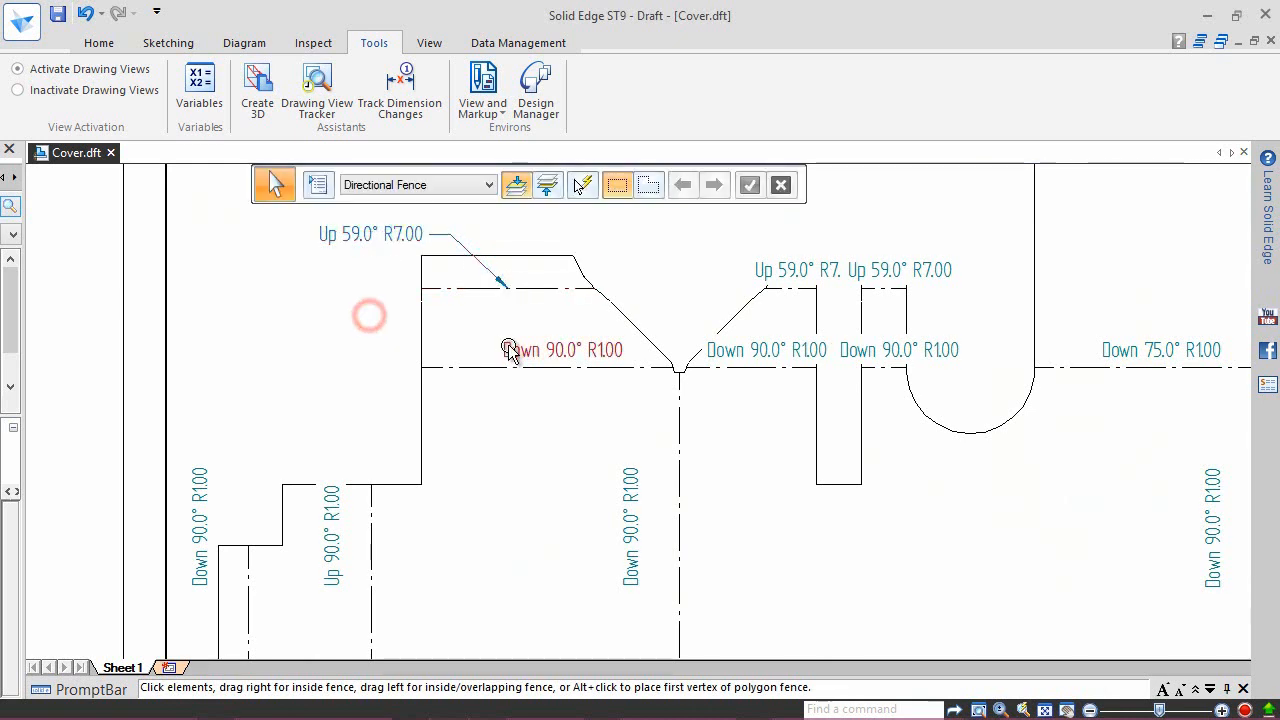
Step: Add a leader with a break line to the Down 90.0° R1.00 callout beneath it and move the text left of the outline
{"action": "left_click", "coordinate": [518, 352]}
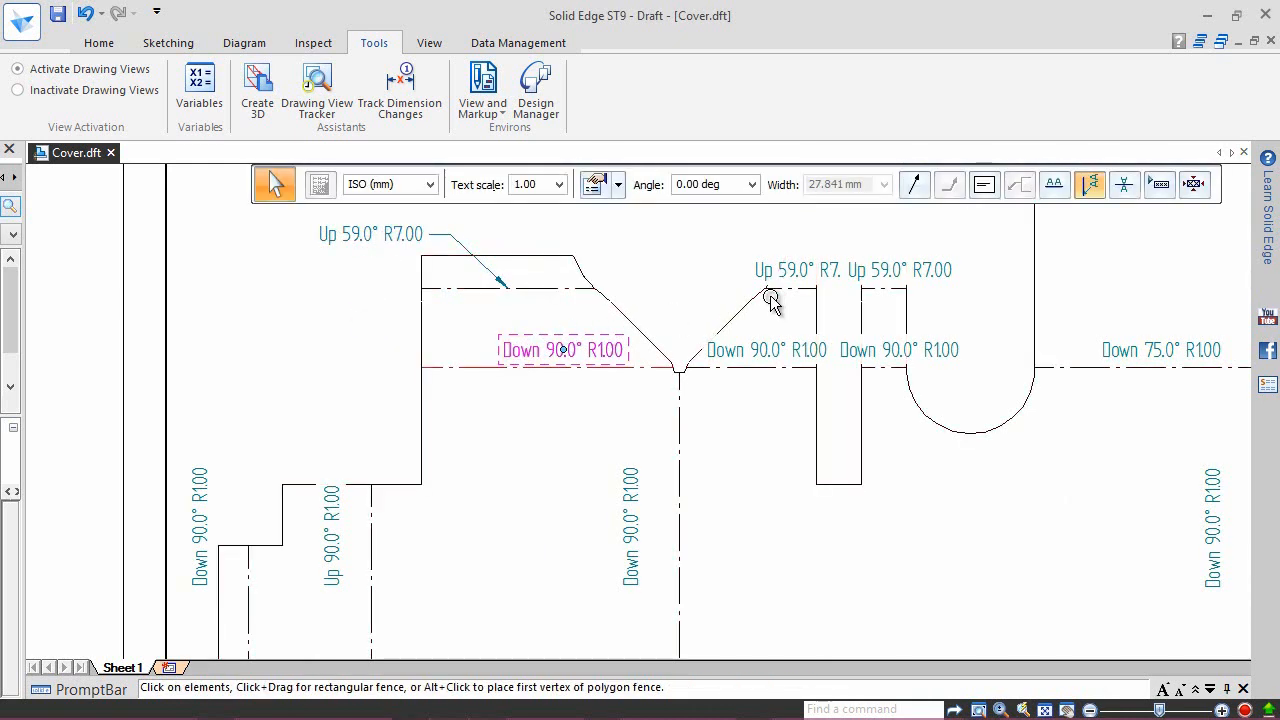
{"action": "left_click", "coordinate": [915, 194]}
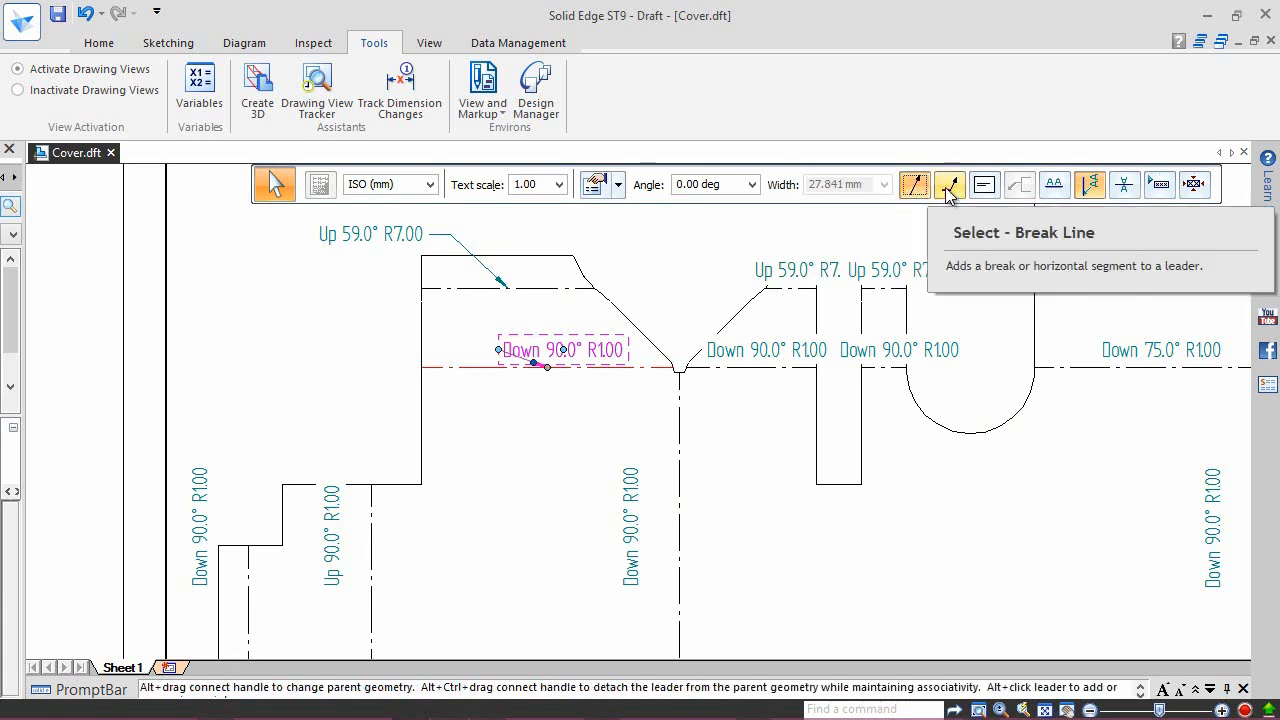
{"action": "left_click", "coordinate": [948, 189]}
{"action": "left_click_drag", "start_coordinate": [602, 348], "coordinate": [376, 314]}
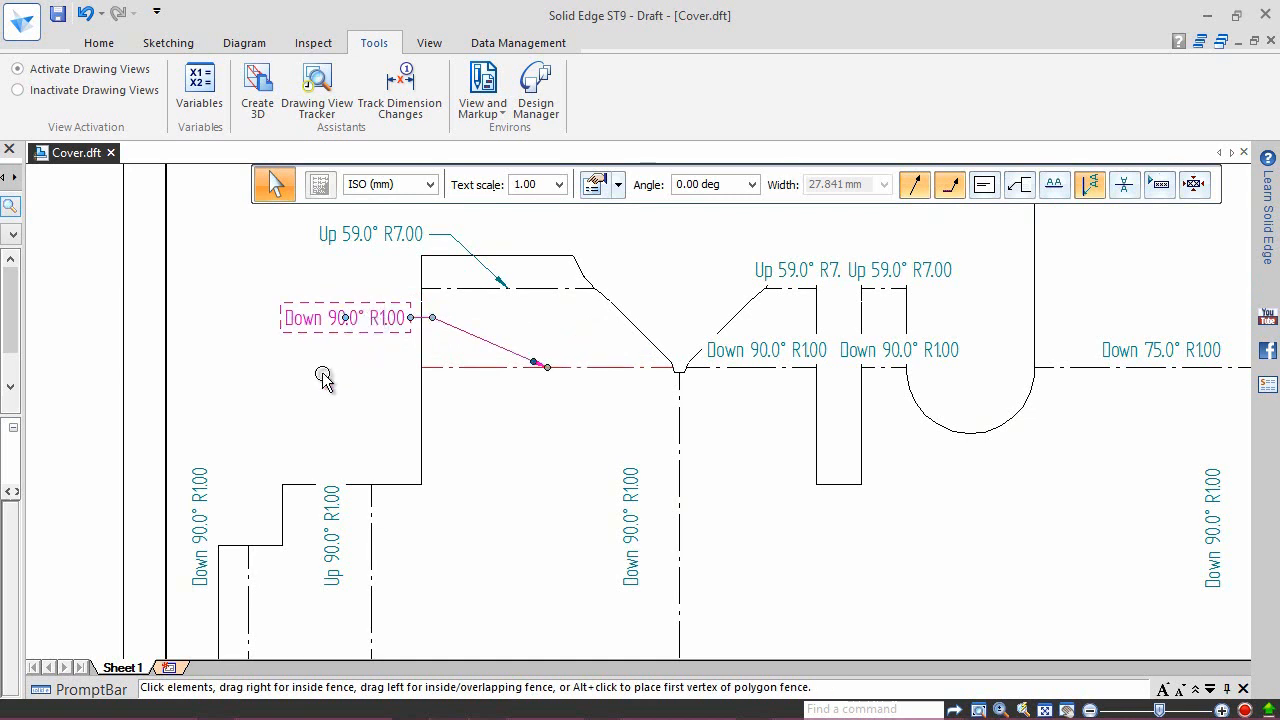
{"action": "left_click", "coordinate": [323, 368]}
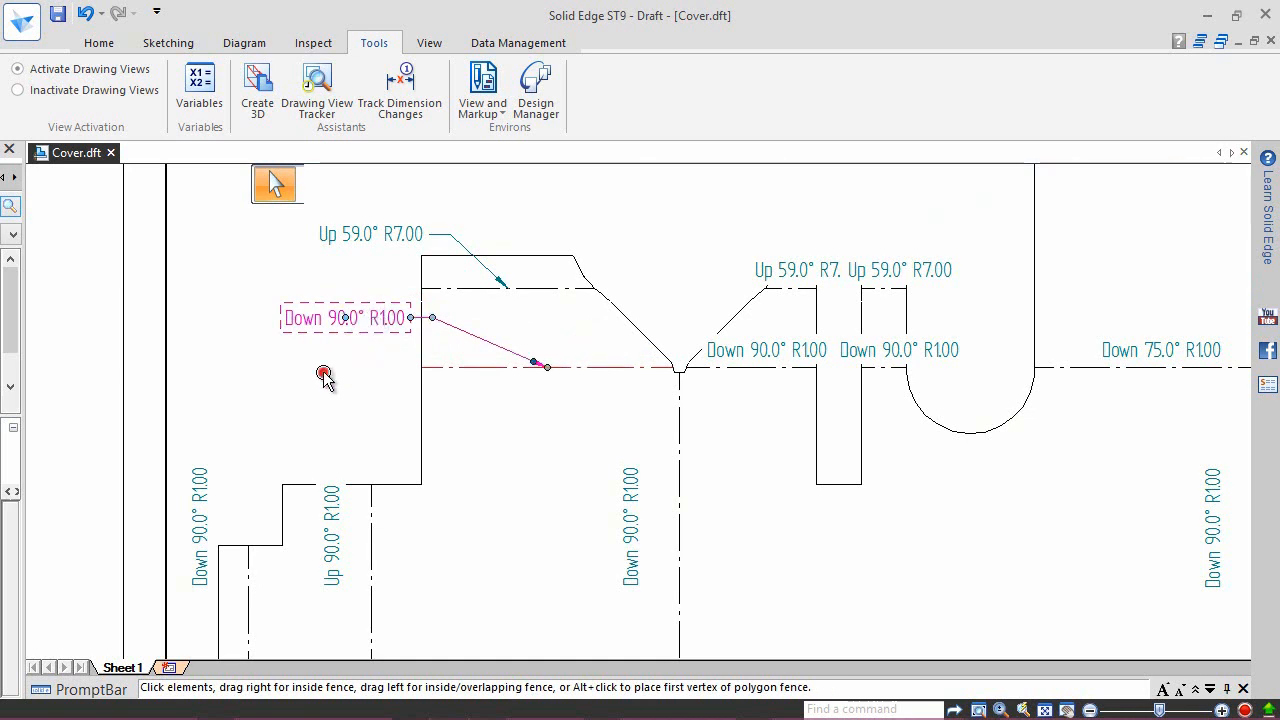
Step: Delete the two overlapping Up 59.0° R7.00 callouts above the short tabs on either side of the narrow slot
{"action": "left_click", "coordinate": [733, 259]}
{"action": "left_click", "coordinate": [781, 264]}
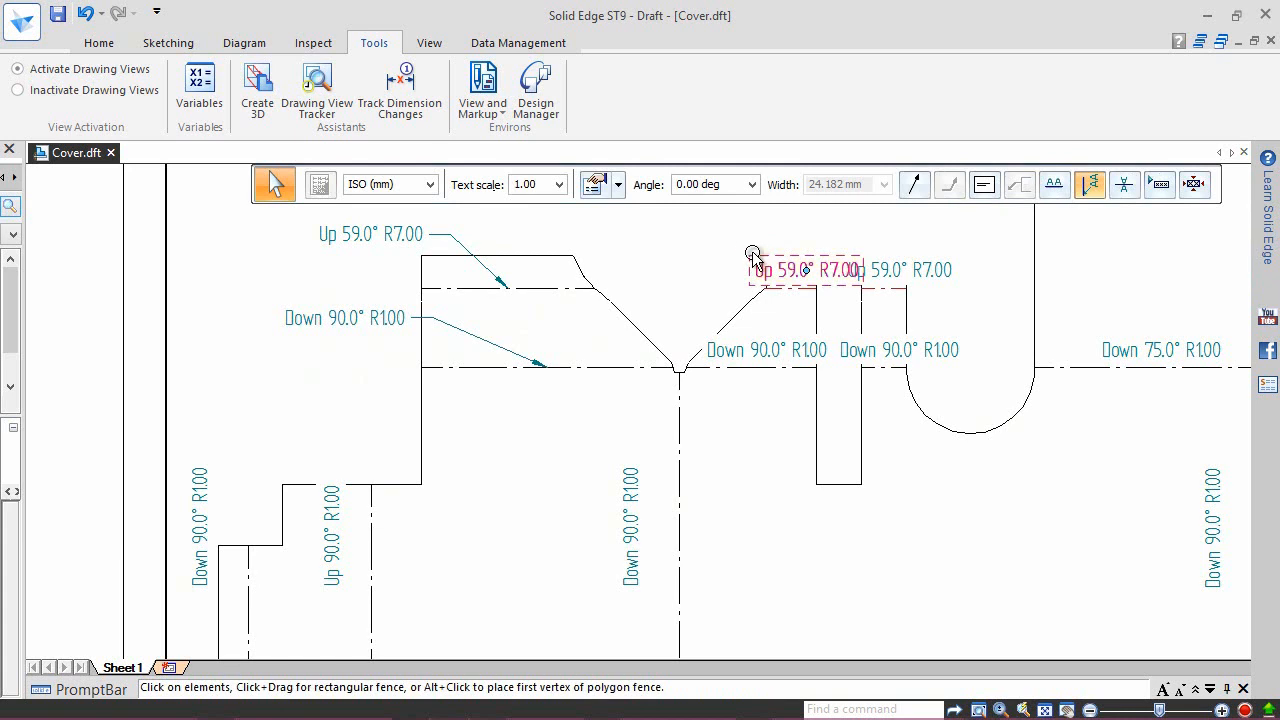
{"action": "right_click", "coordinate": [753, 255]}
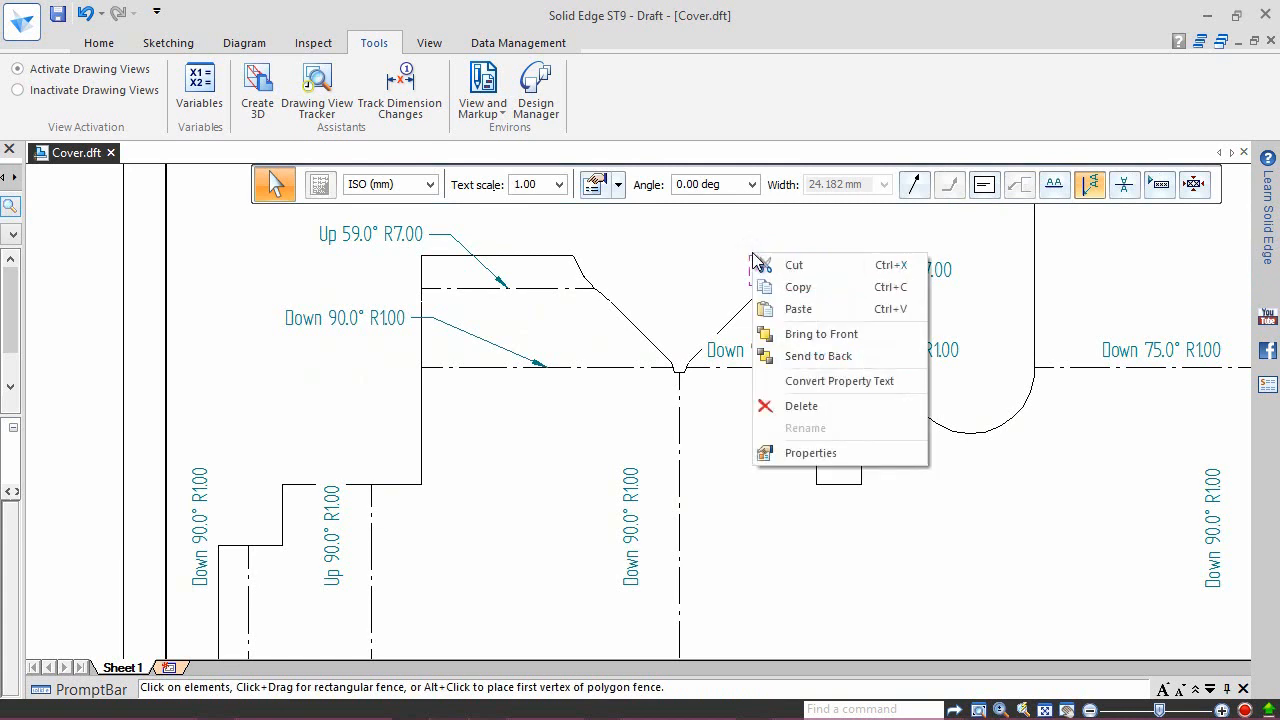
{"action": "left_click", "coordinate": [790, 401]}
{"action": "left_click", "coordinate": [884, 273]}
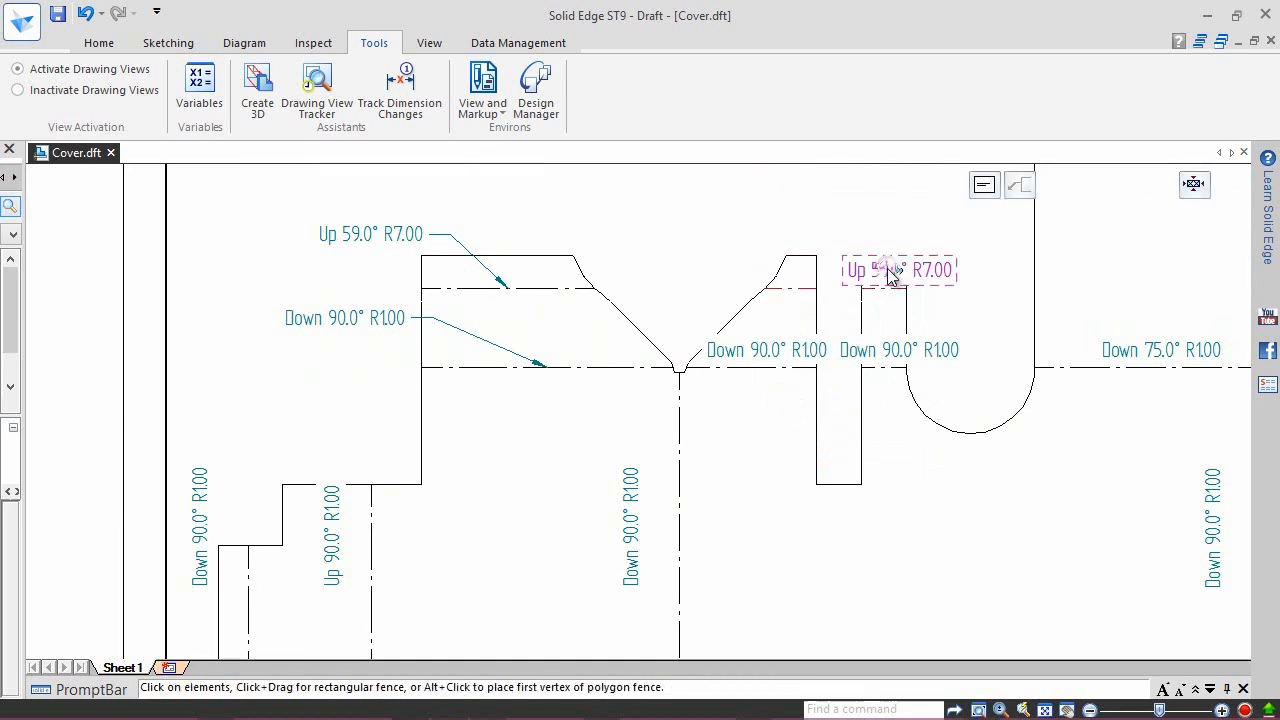
{"action": "right_click", "coordinate": [889, 273]}
{"action": "left_click", "coordinate": [928, 422]}
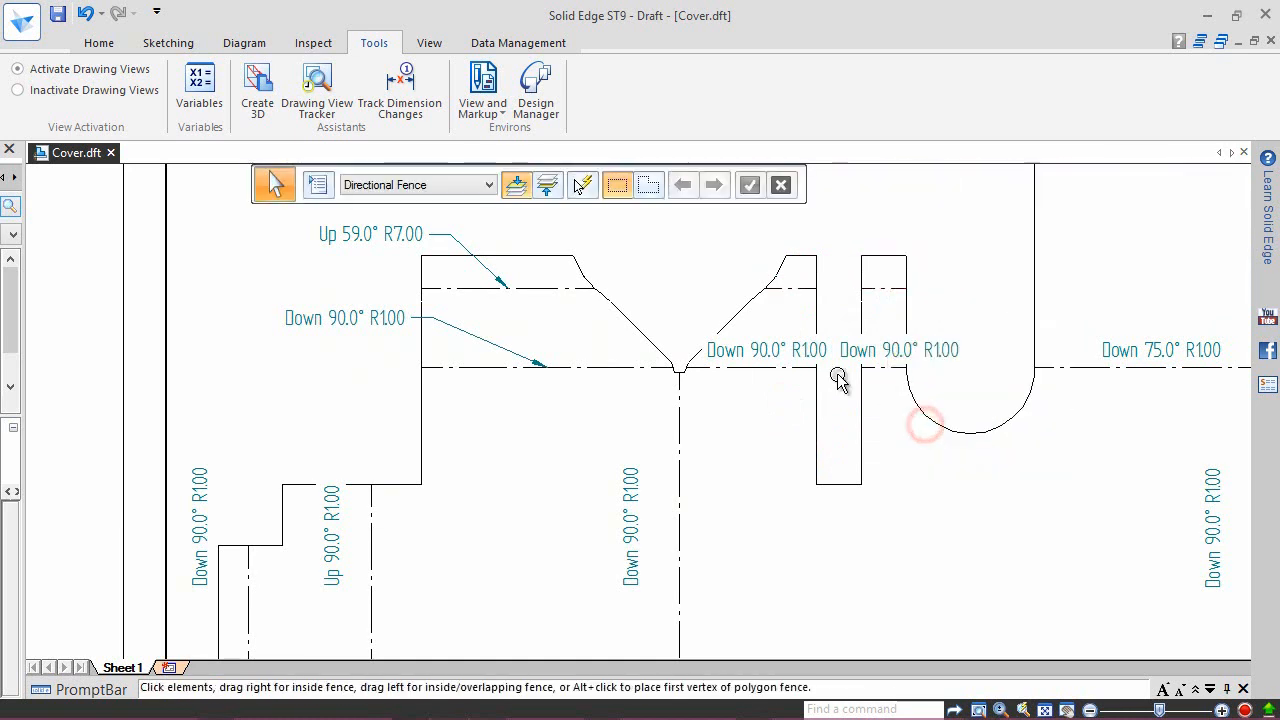
Step: Delete the two Down 90.0° R1.00 callouts above the bend line on either side of the narrow slot
{"action": "left_click", "coordinate": [768, 352]}
{"action": "right_click", "coordinate": [768, 352]}
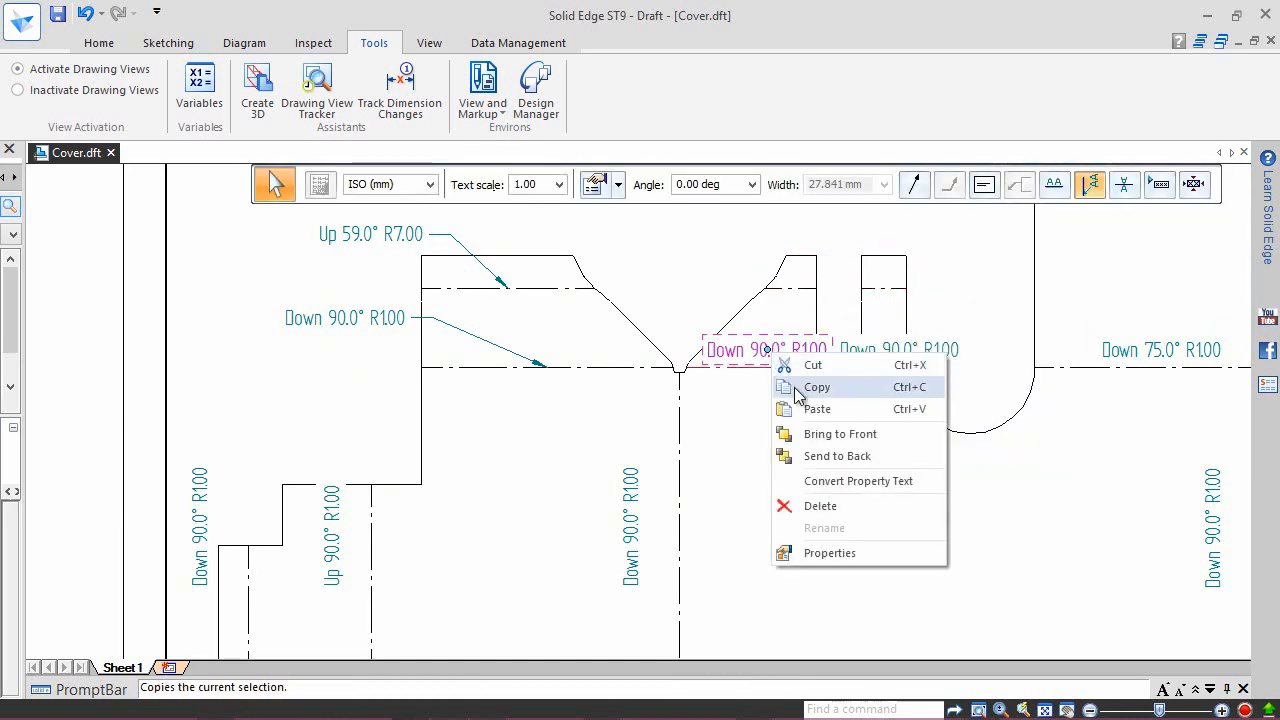
{"action": "left_click", "coordinate": [830, 500]}
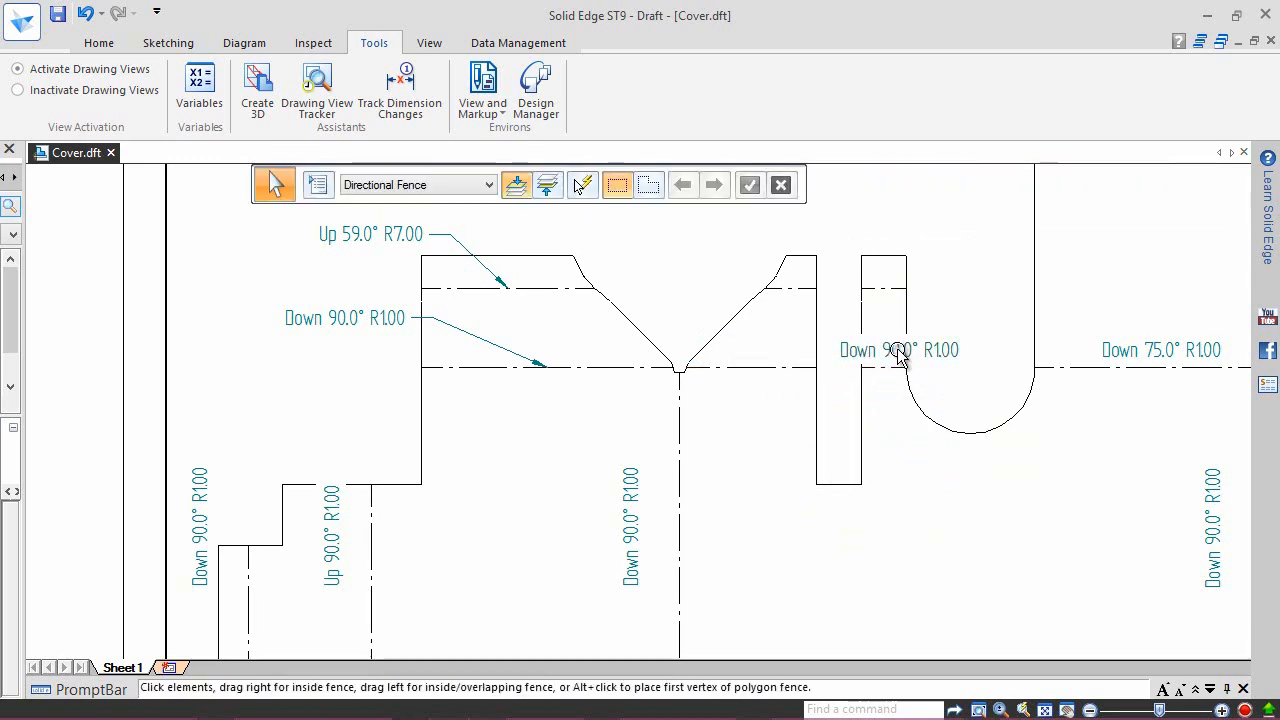
{"action": "left_click", "coordinate": [900, 352]}
{"action": "right_click", "coordinate": [907, 366]}
{"action": "left_click", "coordinate": [952, 518]}
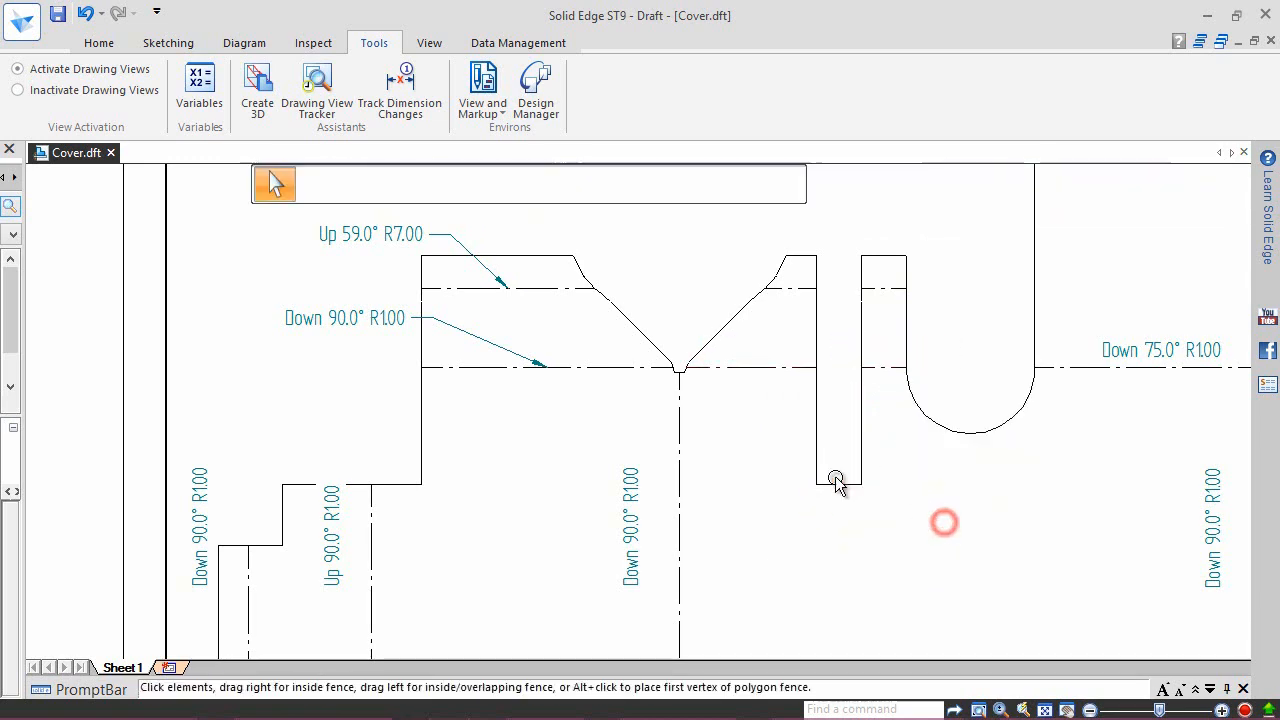
Step: Move the central vertical Down 90.0° R1.00 callout and the left tab's Up 90.0° R1.00 callout to mid-length beside their bend lines
{"action": "scroll", "coordinate": [712, 292], "scroll_direction": "down", "scroll_amount": 3}
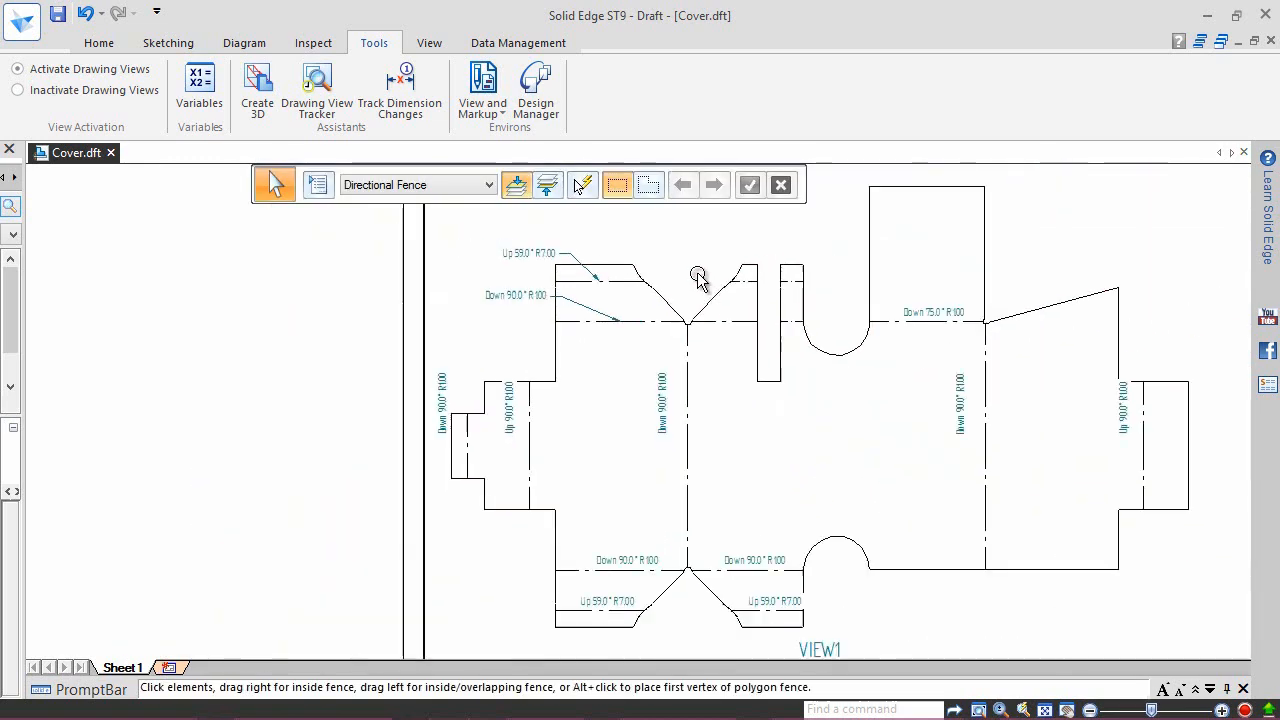
{"action": "scroll", "coordinate": [666, 470], "scroll_direction": "up", "scroll_amount": 4}
{"action": "left_click_drag", "start_coordinate": [668, 352], "coordinate": [688, 414]}
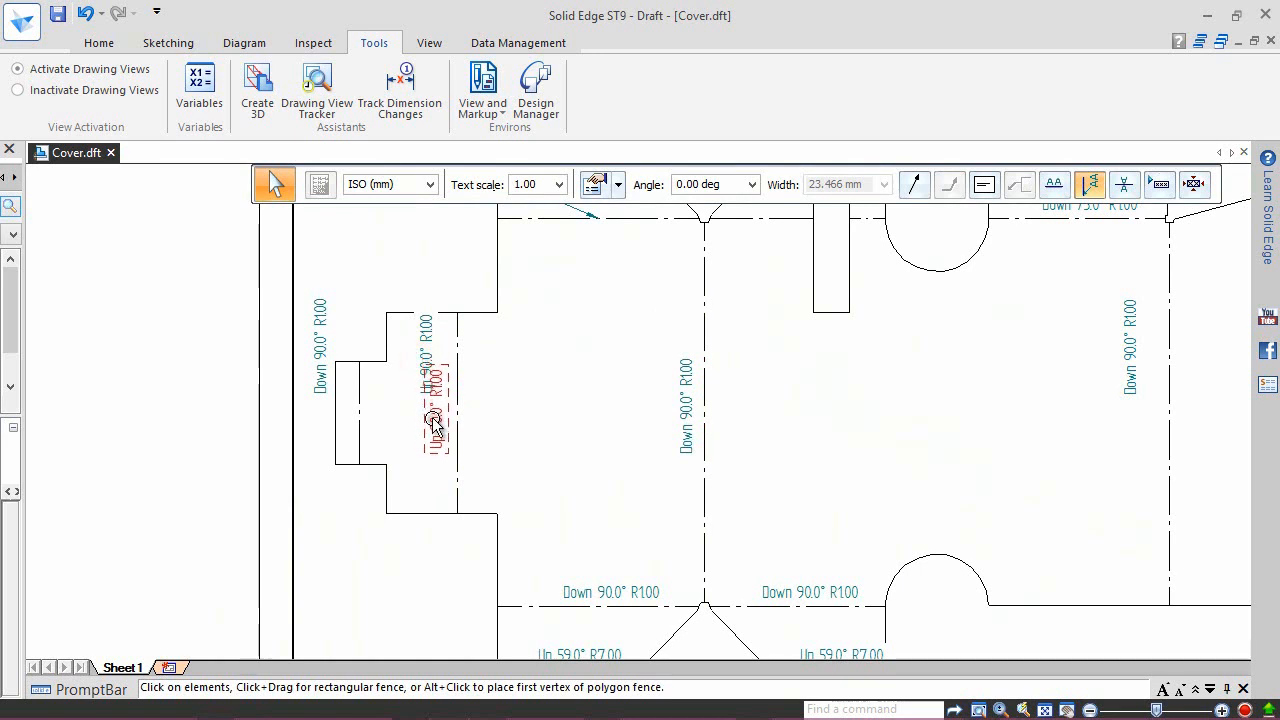
{"action": "left_click_drag", "start_coordinate": [434, 422], "coordinate": [435, 420]}
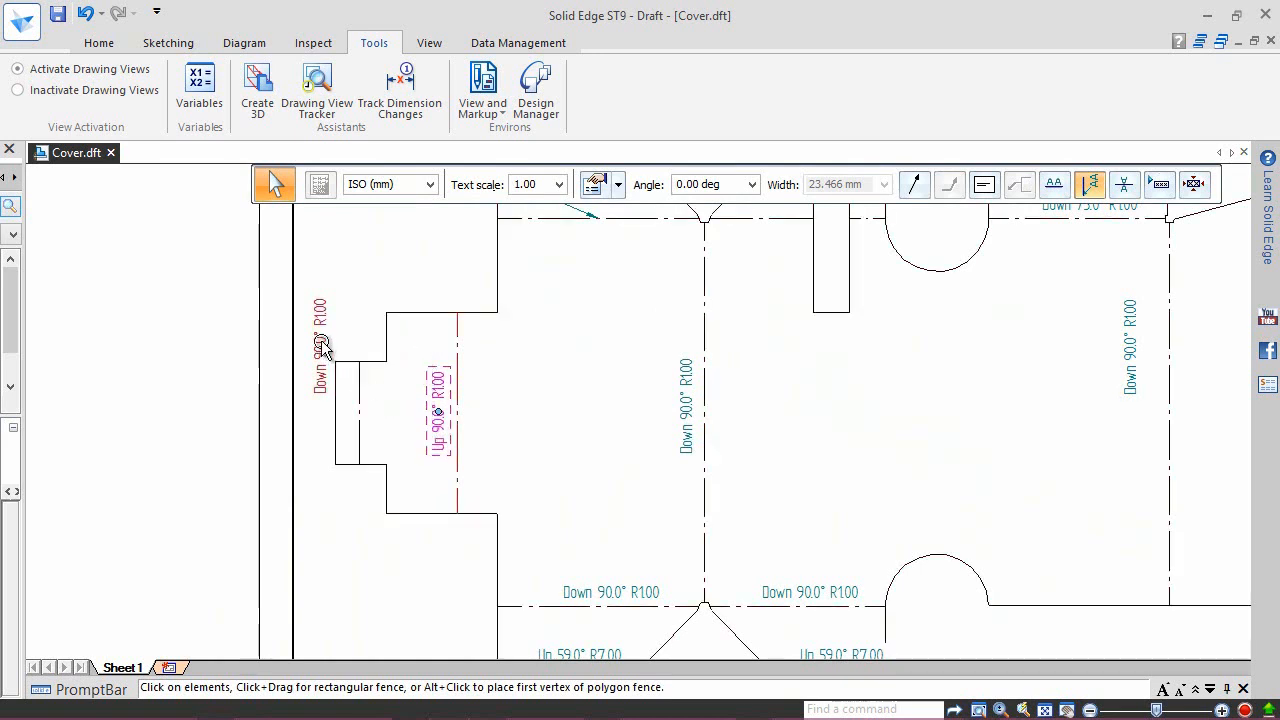
Step: Move the leftmost vertical Down 90.0° R1.00 callout inside the small end tab and align it with the tab
{"action": "left_click", "coordinate": [322, 343]}
{"action": "left_click_drag", "start_coordinate": [320, 346], "coordinate": [343, 411]}
{"action": "left_click", "coordinate": [389, 257]}
{"action": "scroll", "coordinate": [373, 287], "scroll_direction": "down", "scroll_amount": 1}
{"action": "scroll", "coordinate": [350, 367], "scroll_direction": "up", "scroll_amount": 5}
{"action": "left_click_drag", "start_coordinate": [330, 368], "coordinate": [351, 368]}
{"action": "left_click", "coordinate": [351, 249]}
Step: Add a leader with a break line to the lower-left Down 90.0° R1.00 callout and move the text left of the outline
{"action": "scroll", "coordinate": [357, 243], "scroll_direction": "down", "scroll_amount": 4}
{"action": "scroll", "coordinate": [460, 450], "scroll_direction": "up", "scroll_amount": 5}
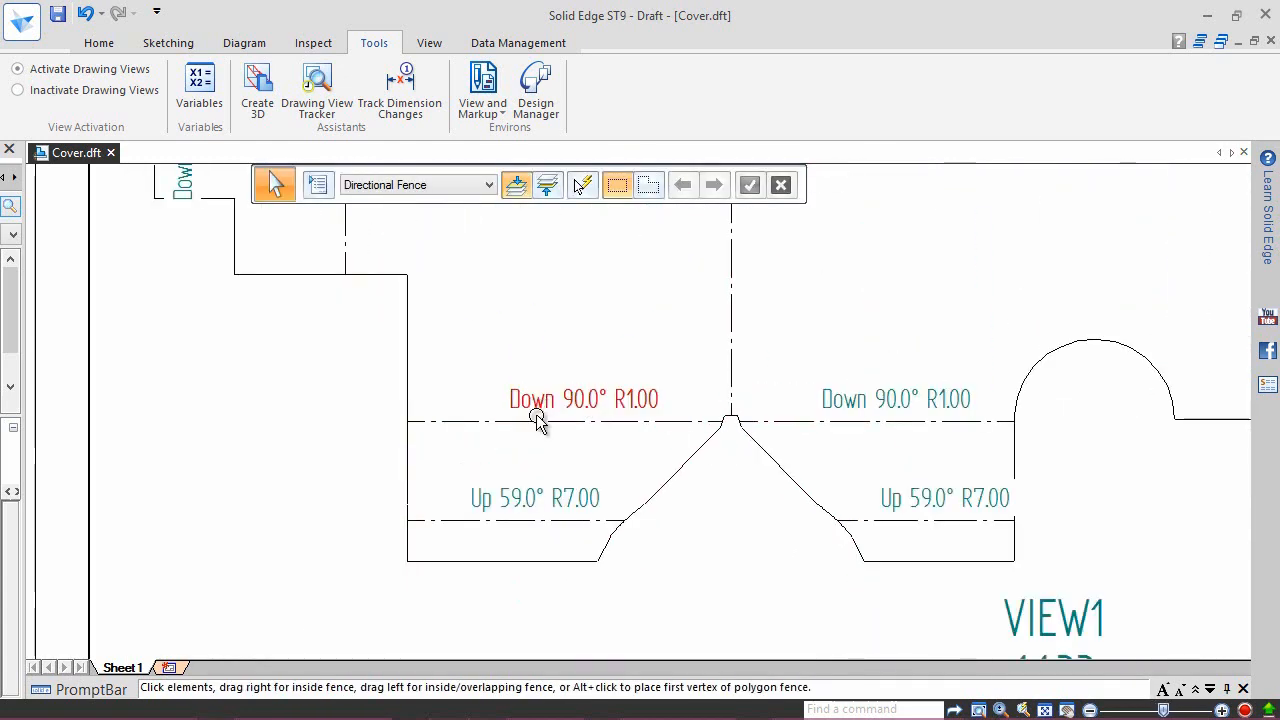
{"action": "left_click", "coordinate": [566, 400]}
{"action": "left_click", "coordinate": [913, 184]}
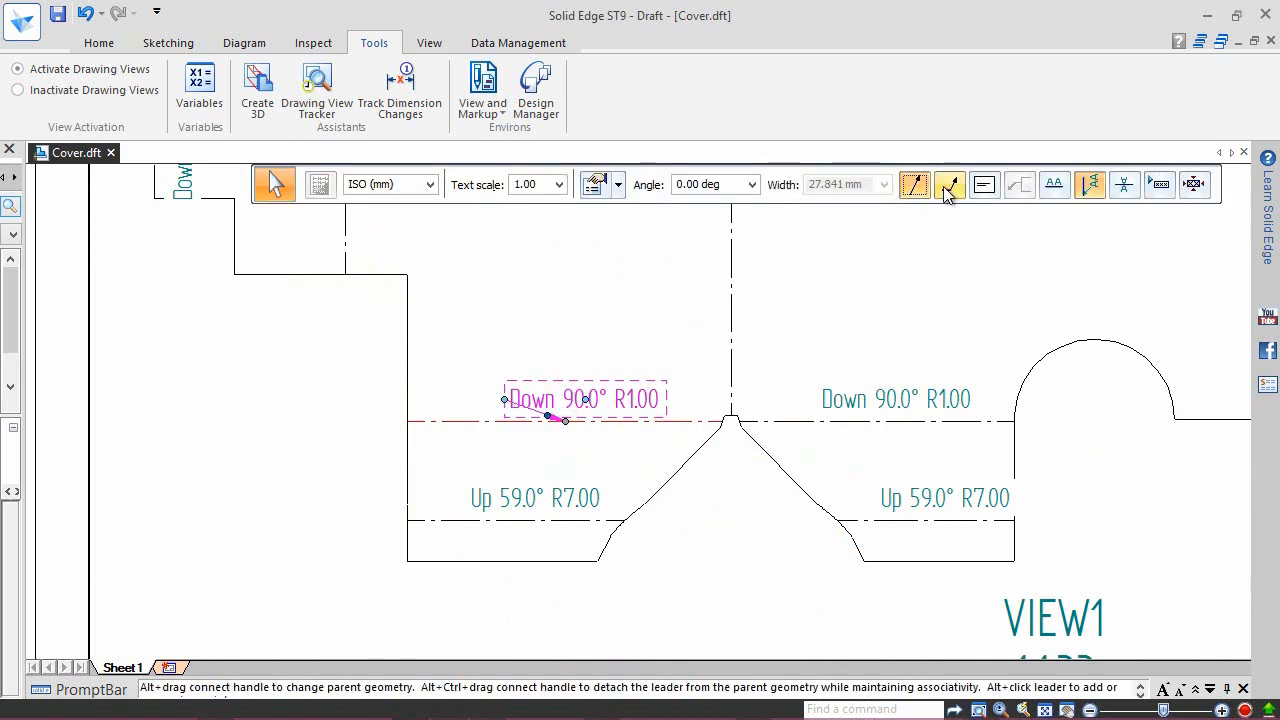
{"action": "left_click", "coordinate": [949, 184]}
{"action": "left_click_drag", "start_coordinate": [600, 400], "coordinate": [330, 338]}
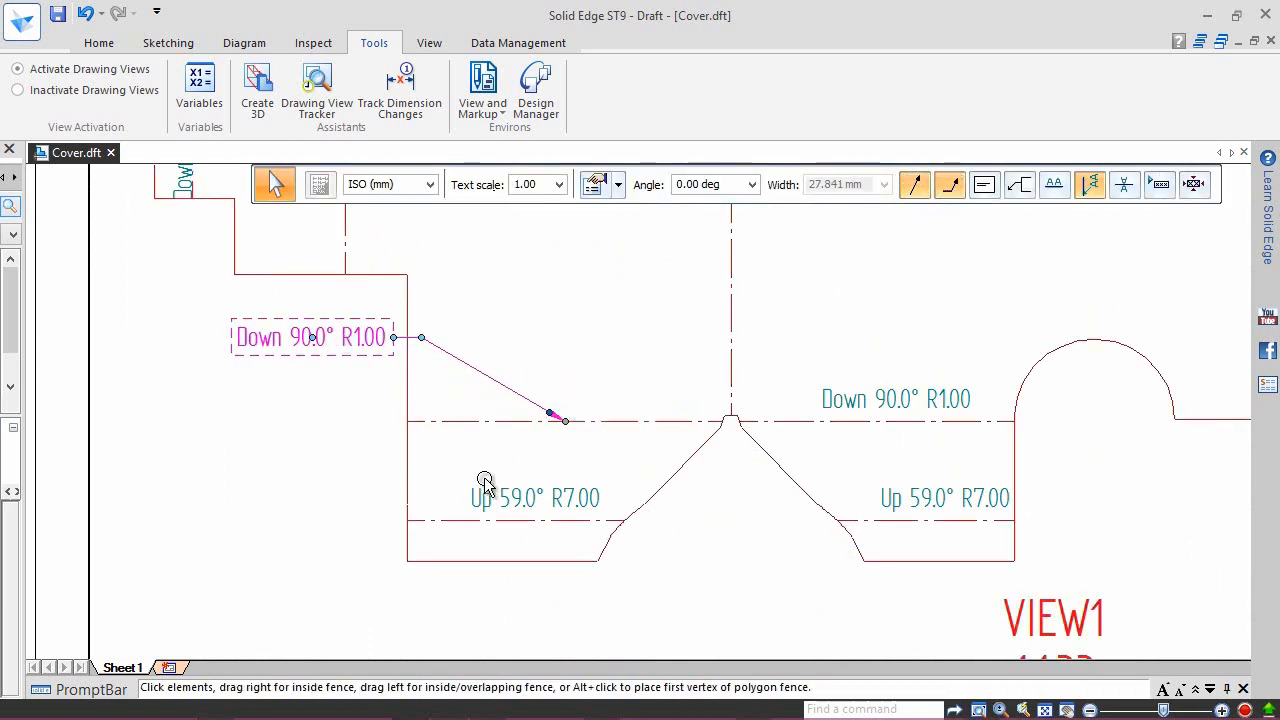
Step: Move the lower-left Up 59.0° R7.00 callout left of the outline and give it a leader with a break line
{"action": "left_click", "coordinate": [511, 499]}
{"action": "left_click_drag", "start_coordinate": [538, 492], "coordinate": [306, 463]}
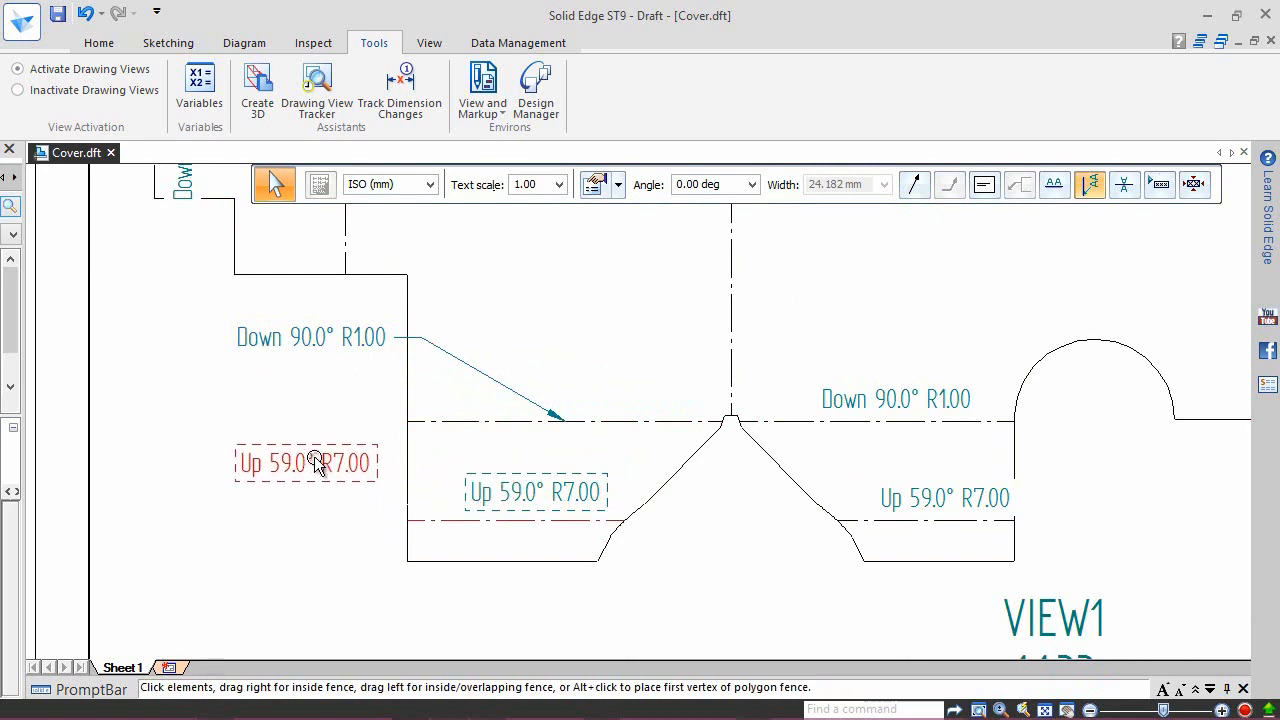
{"action": "left_click", "coordinate": [913, 184]}
{"action": "left_click", "coordinate": [949, 184]}
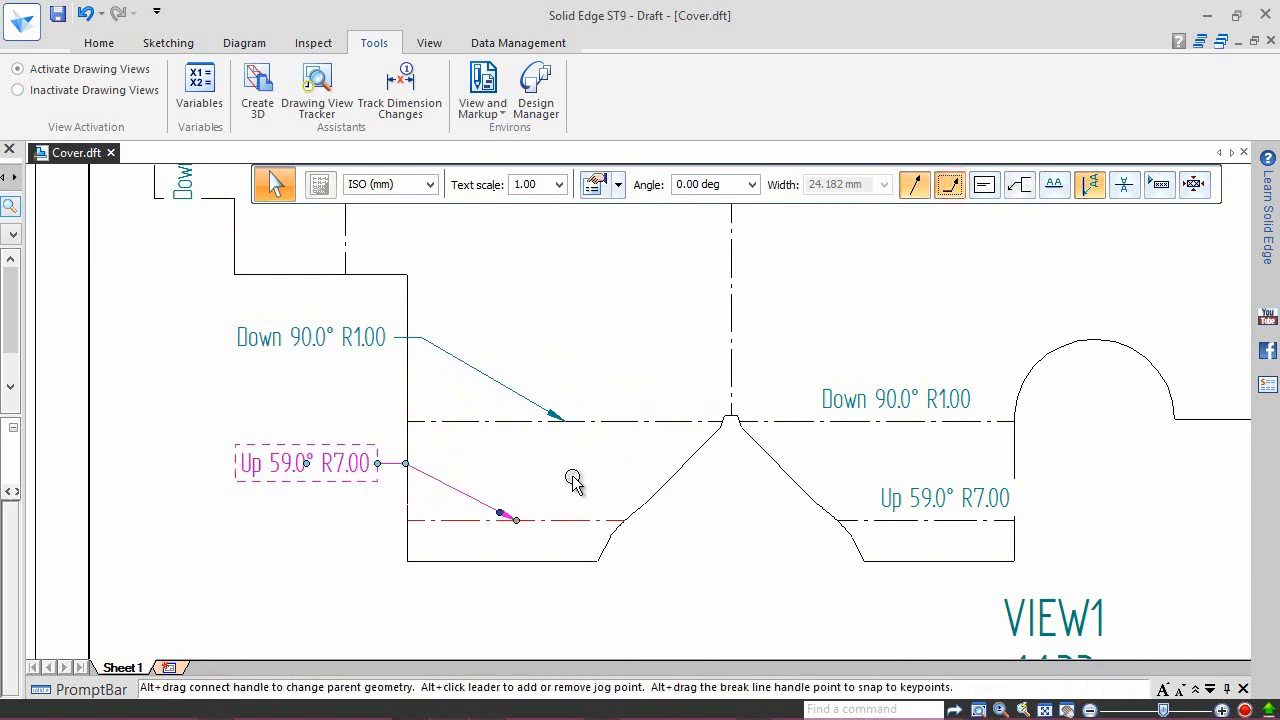
{"action": "left_click", "coordinate": [737, 552]}
{"action": "scroll", "coordinate": [718, 540], "scroll_direction": "down", "scroll_amount": 5}
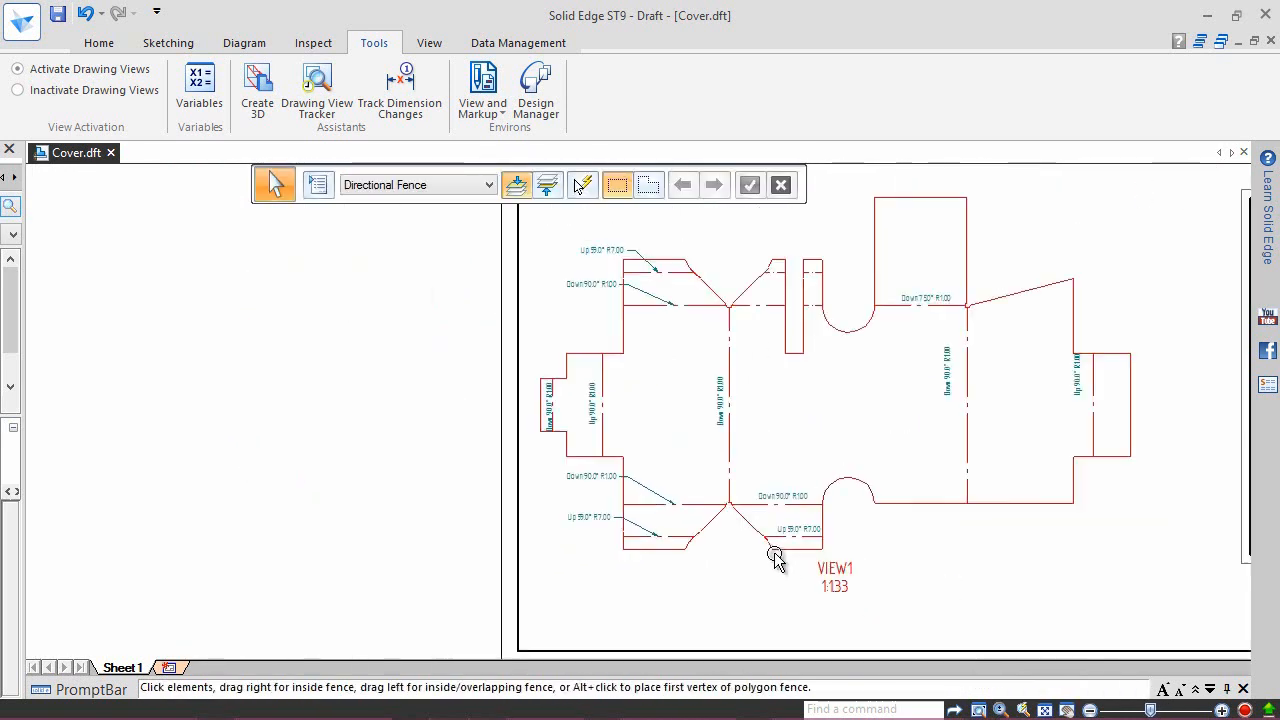
Step: Center the vertical callouts beside the two right-hand bend lines and nudge the left tab's Up 90.0° R1.00 callout closer to its bend line
{"action": "scroll", "coordinate": [1030, 312], "scroll_direction": "up", "scroll_amount": 2}
{"action": "left_click_drag", "start_coordinate": [899, 418], "coordinate": [915, 462]}
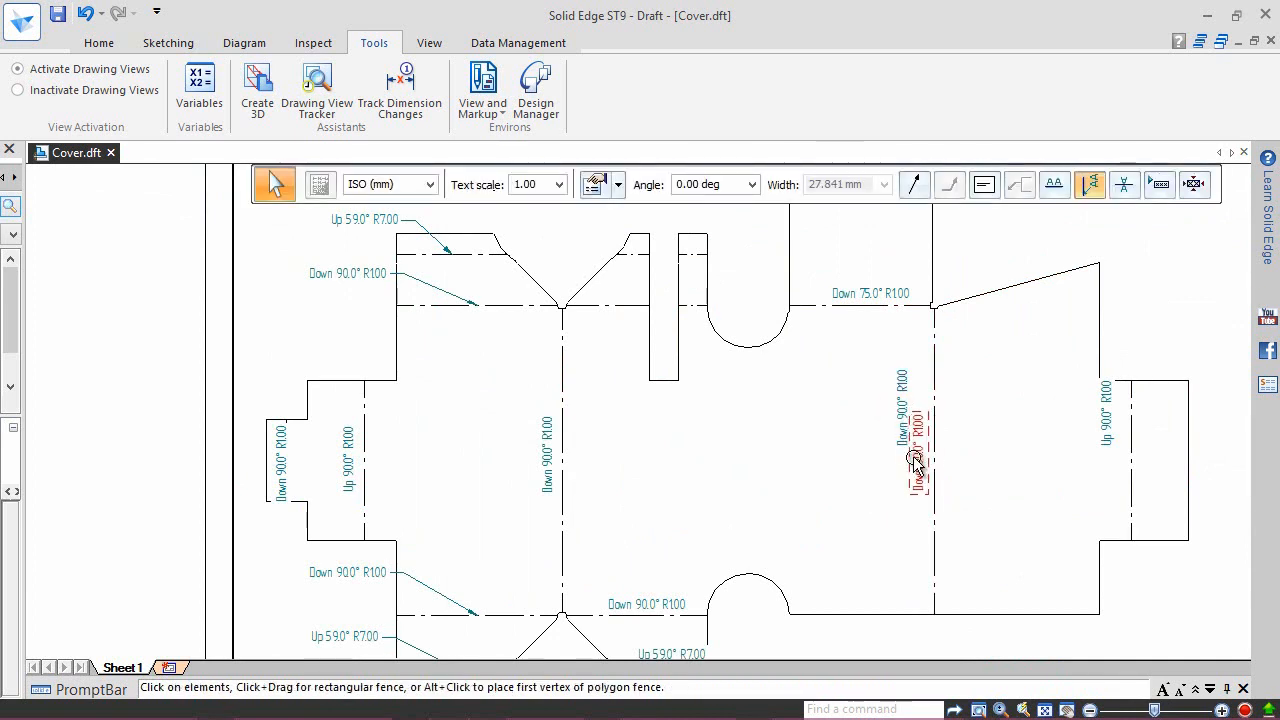
{"action": "left_click_drag", "start_coordinate": [1120, 430], "coordinate": [1118, 470]}
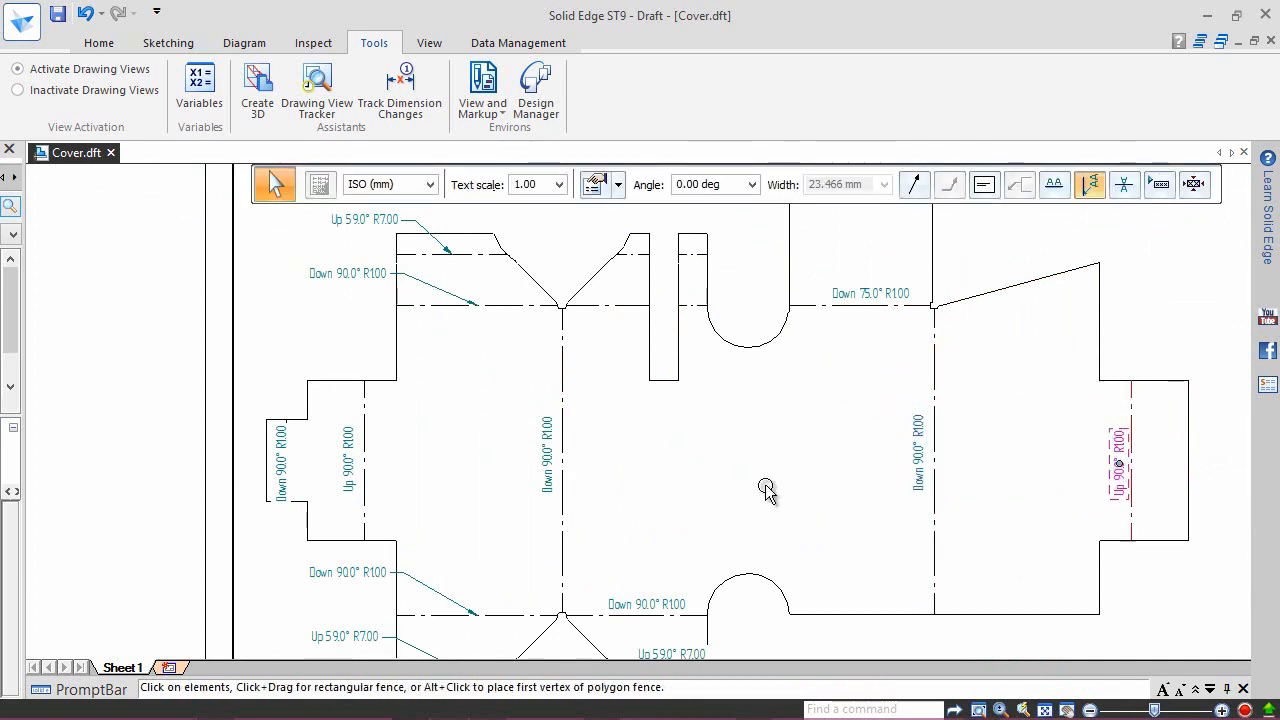
{"action": "left_click_drag", "start_coordinate": [358, 470], "coordinate": [352, 462]}
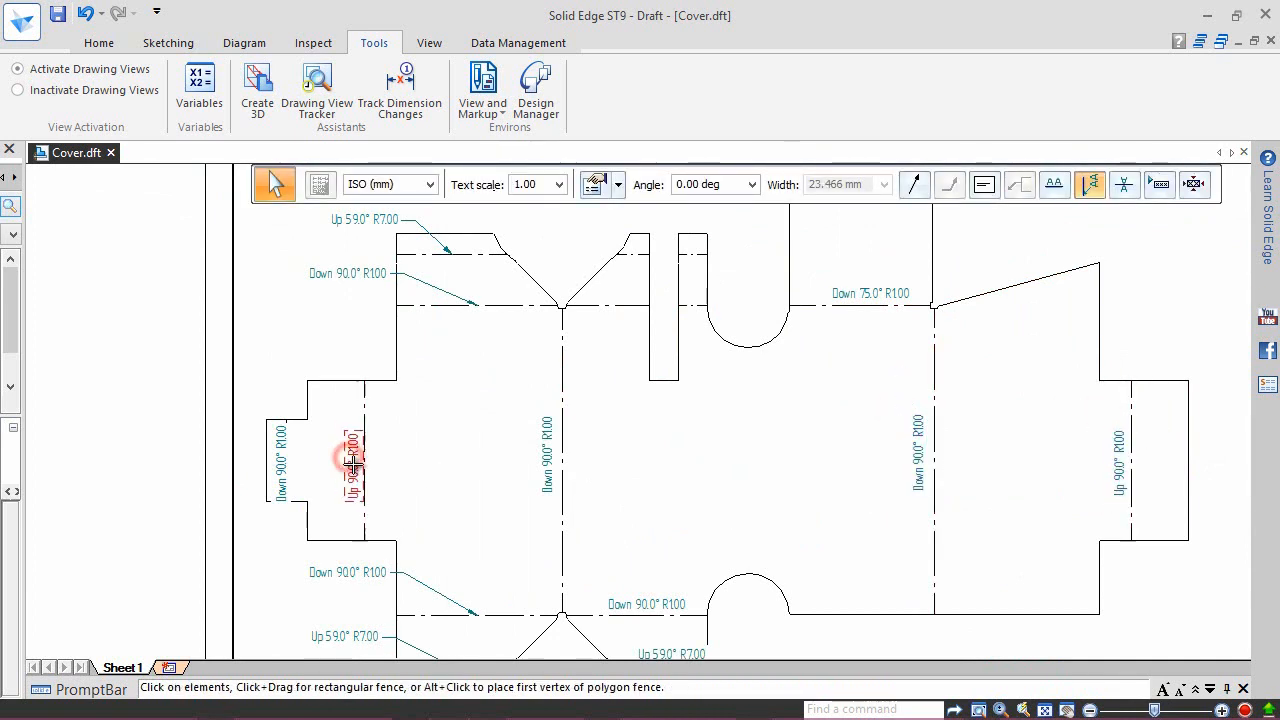
{"action": "left_click", "coordinate": [760, 627]}
{"action": "scroll", "coordinate": [720, 409], "scroll_direction": "down", "scroll_amount": 4}
{"action": "scroll", "coordinate": [889, 471], "scroll_direction": "up", "scroll_amount": 3}
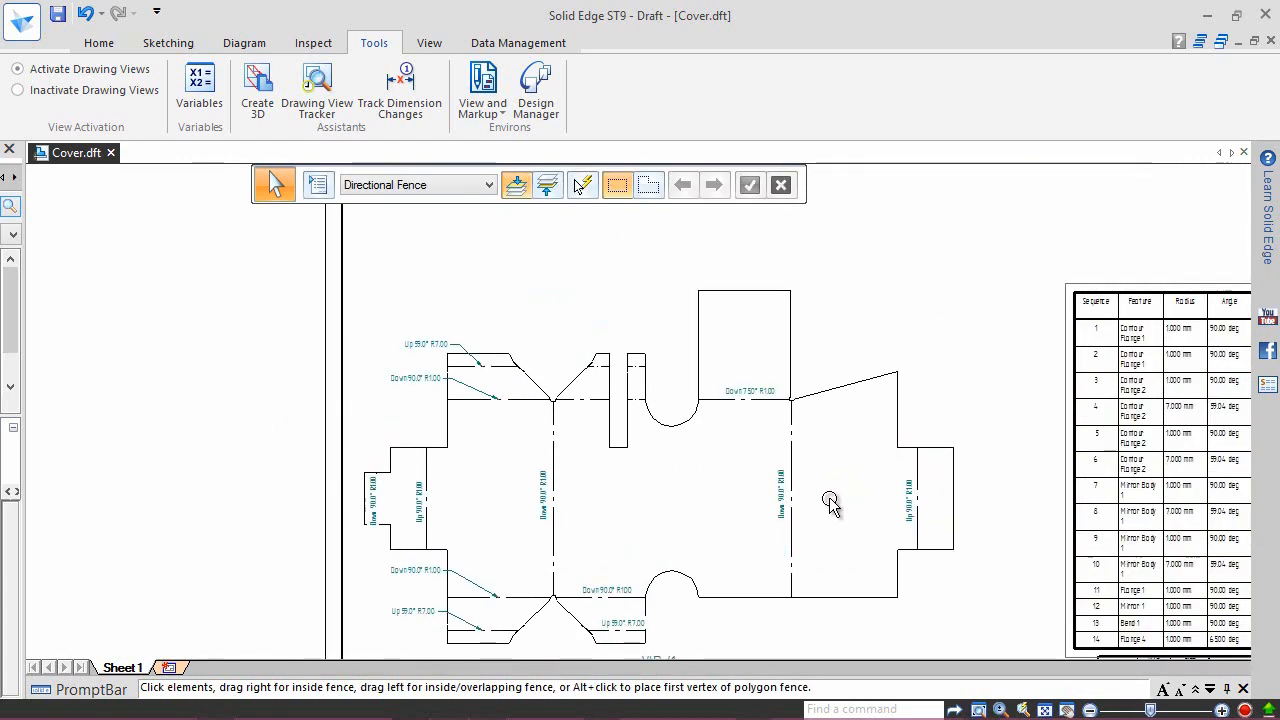
Step: Start a new View Wizard view of Cover.psm and set its primary view to the Custom pictorial orientation
{"action": "left_click", "coordinate": [826, 279]}
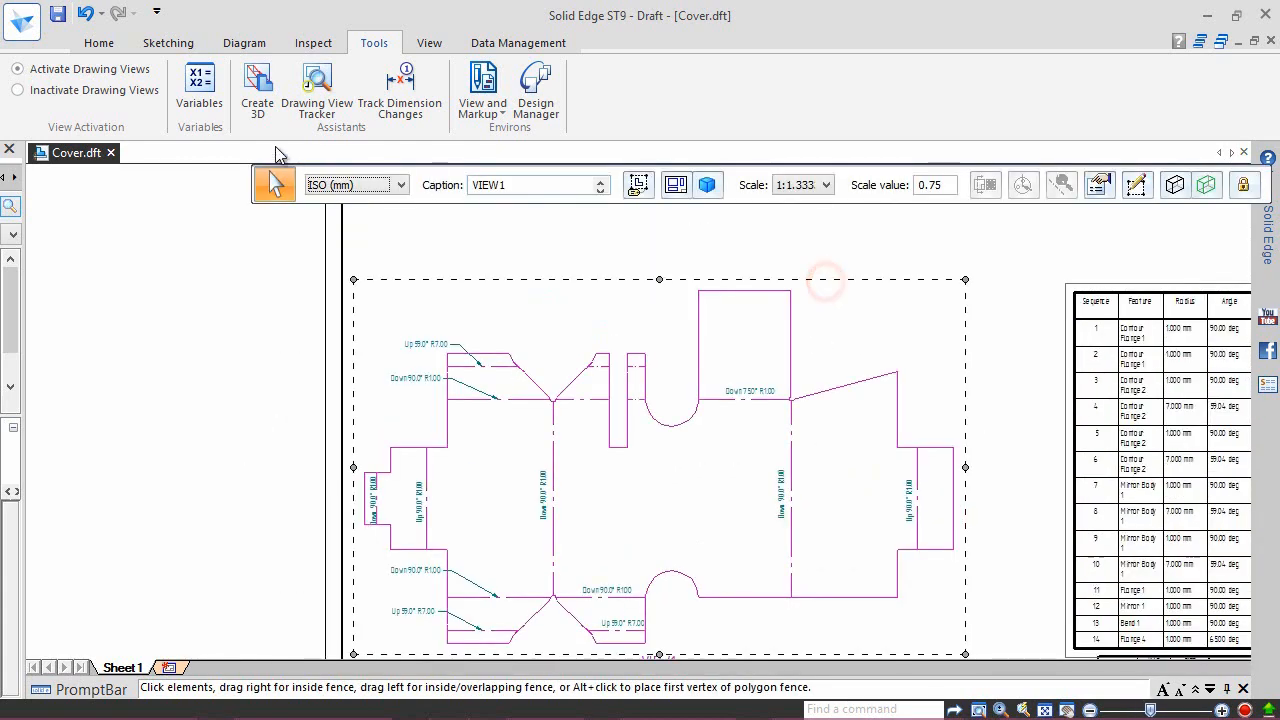
{"action": "left_click", "coordinate": [101, 46]}
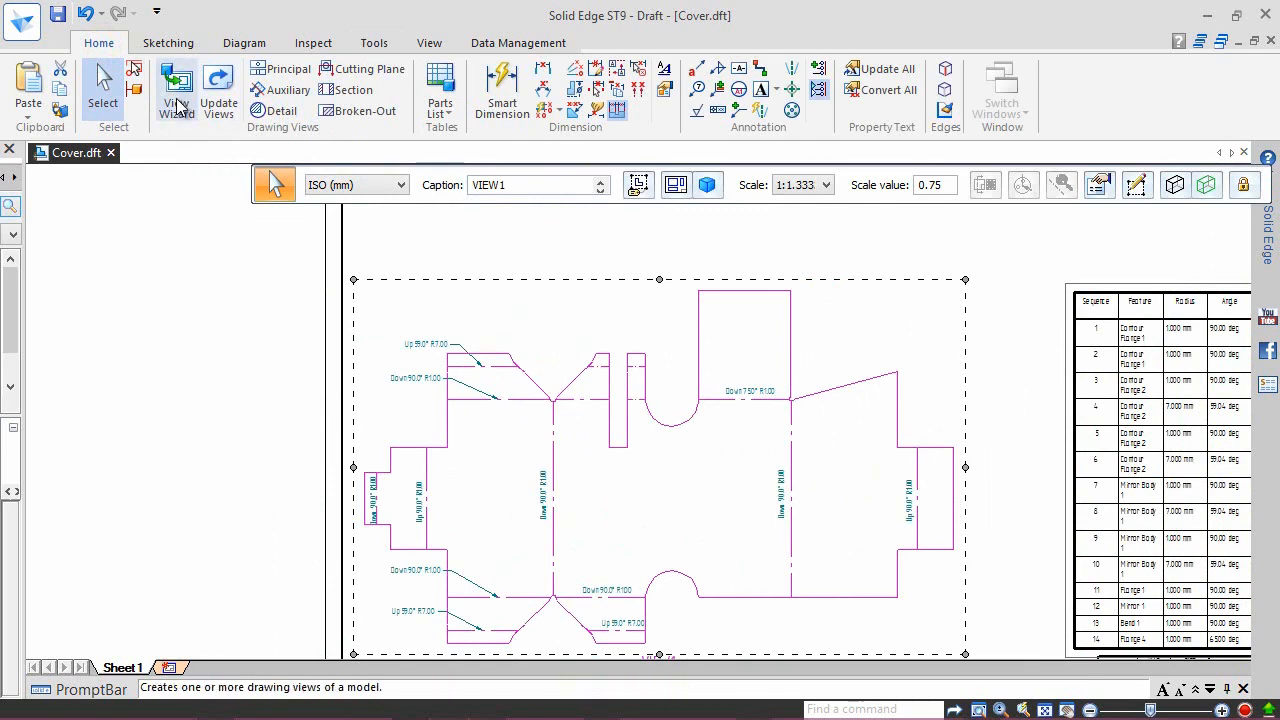
{"action": "left_click", "coordinate": [177, 105]}
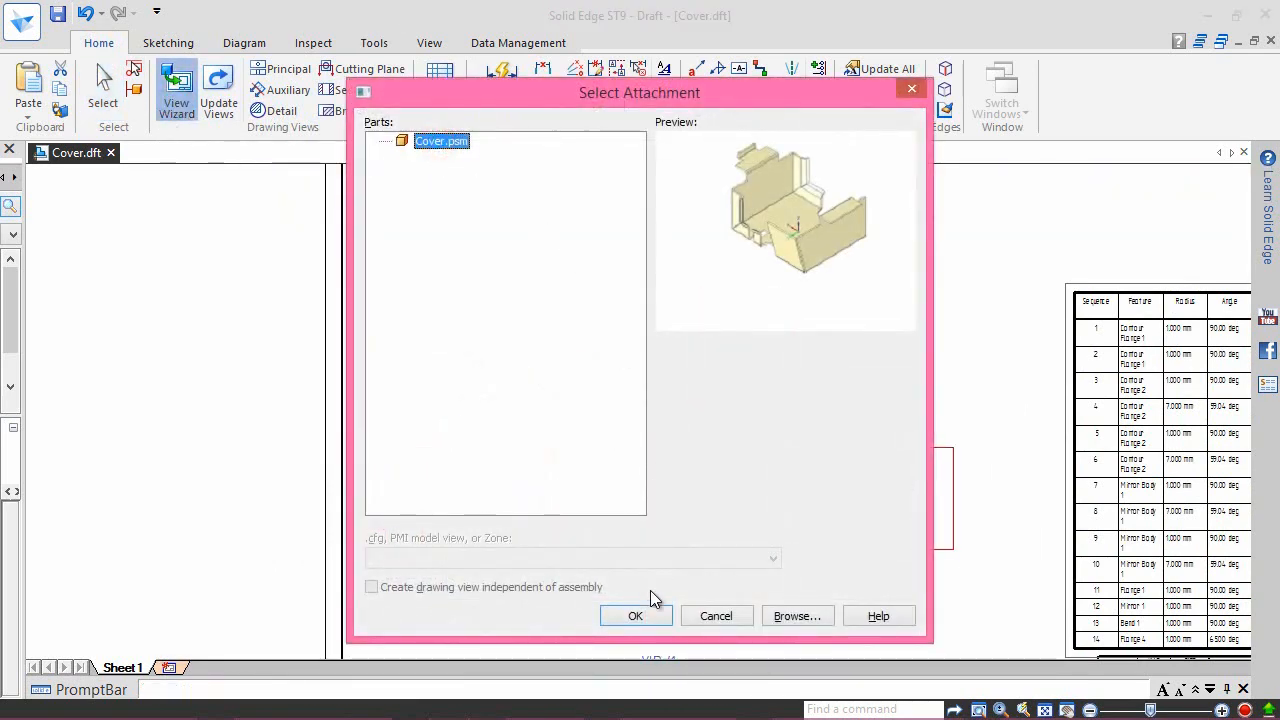
{"action": "left_click", "coordinate": [637, 615]}
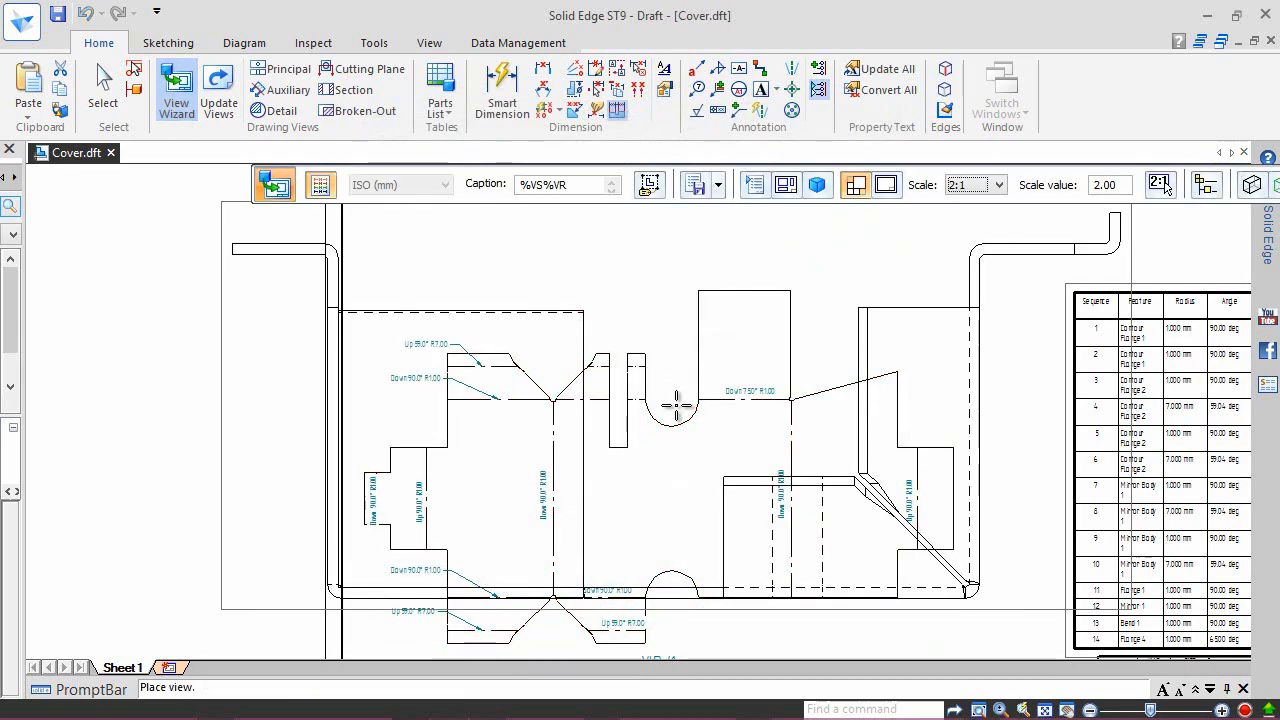
{"action": "scroll", "coordinate": [606, 442], "scroll_direction": "up", "scroll_amount": 2}
{"action": "scroll", "coordinate": [606, 442], "scroll_direction": "down", "scroll_amount": 2}
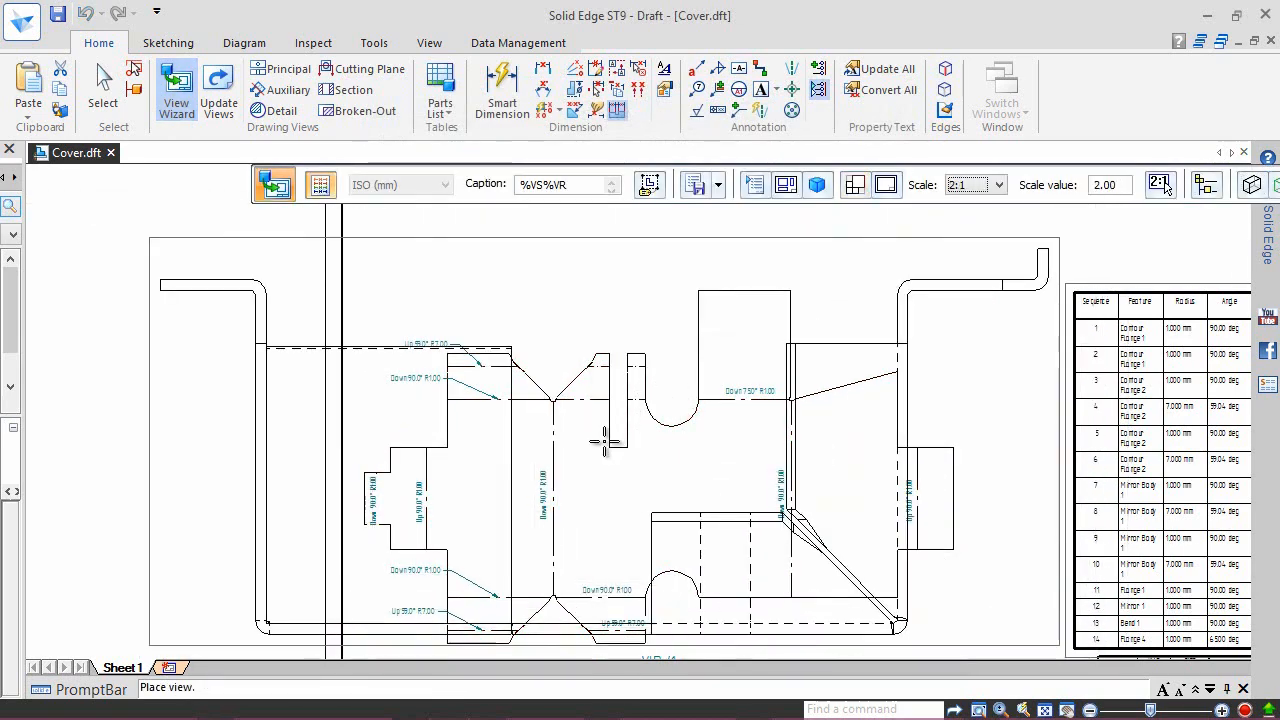
{"action": "left_click", "coordinate": [785, 185]}
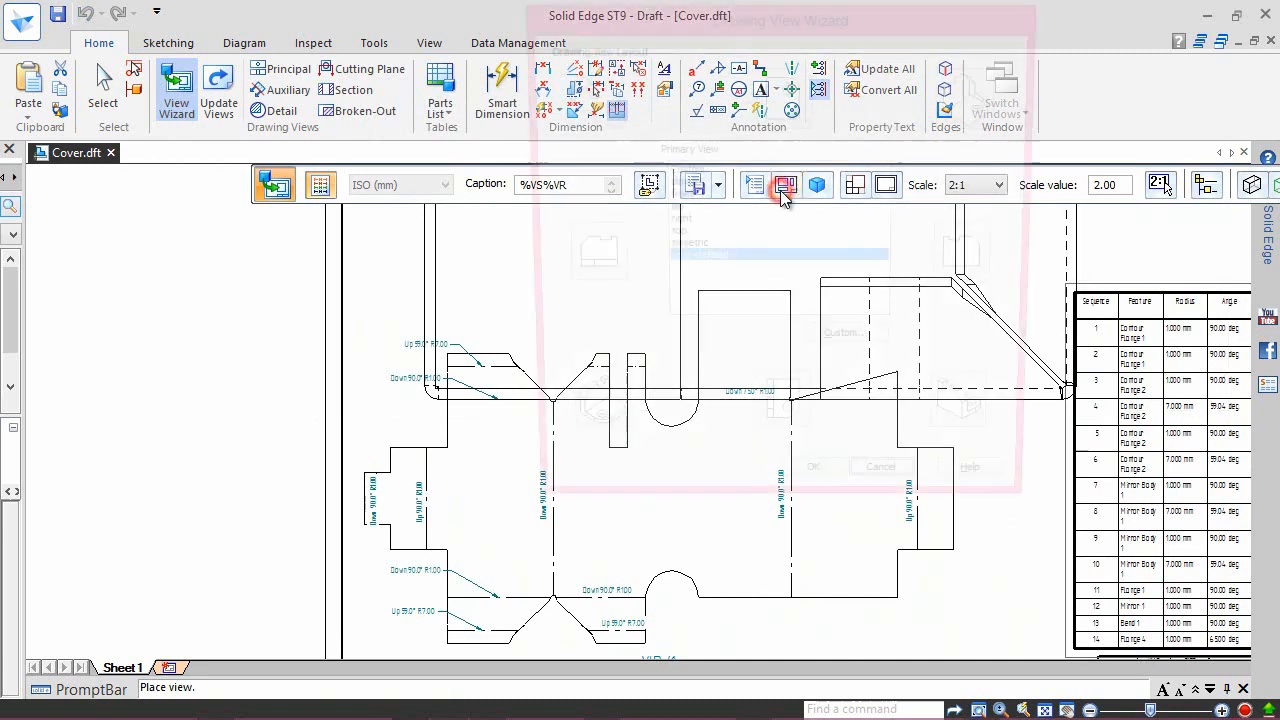
{"action": "left_click", "coordinate": [684, 172]}
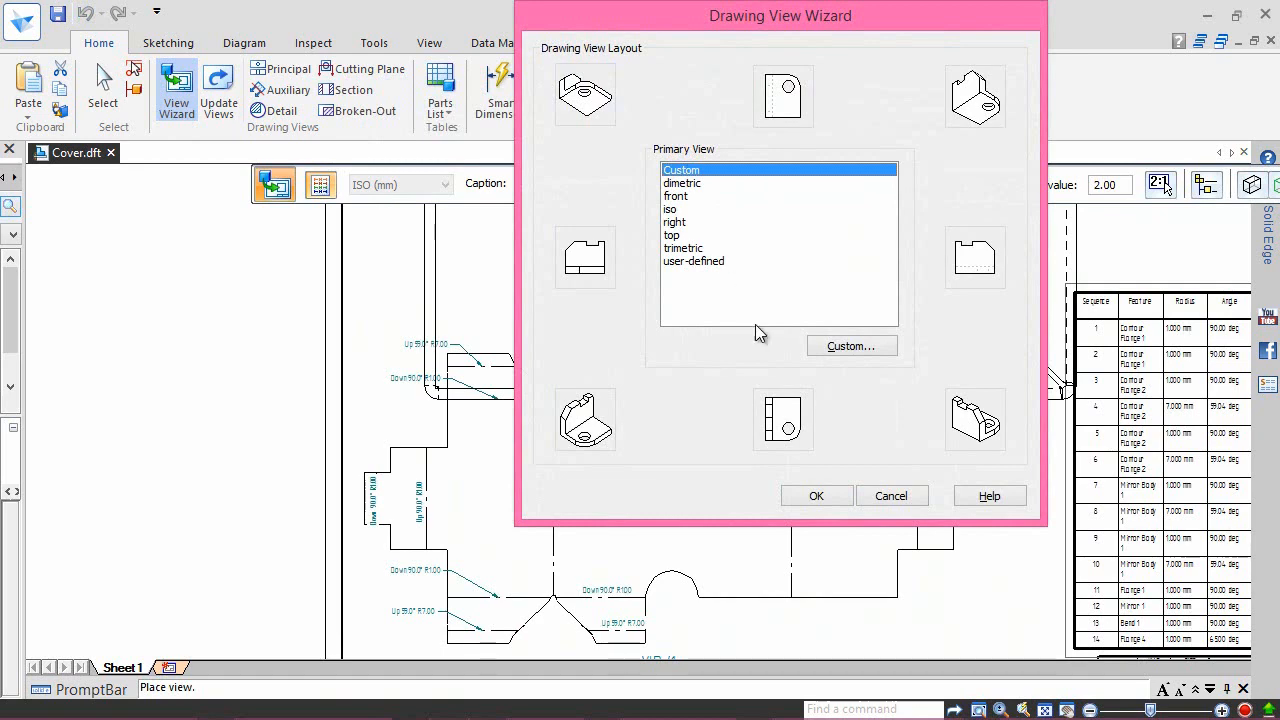
{"action": "left_click", "coordinate": [810, 497]}
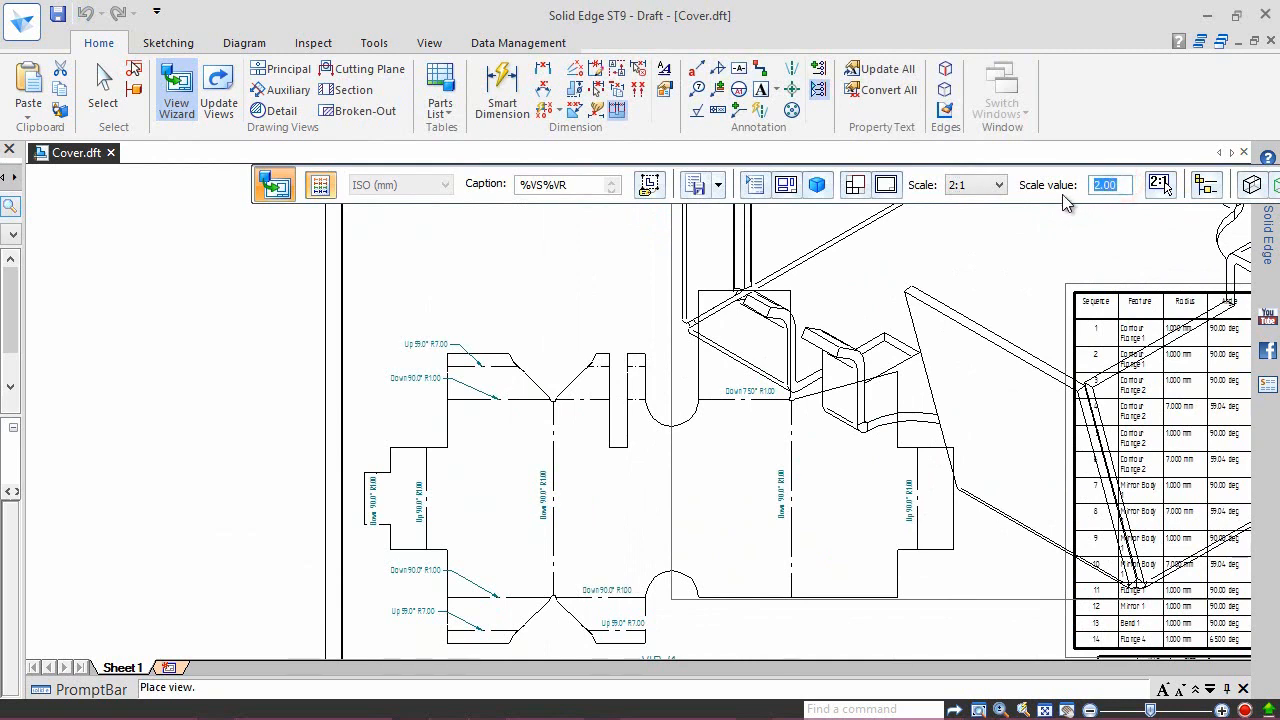
Step: Set the new view's scale value to 0.5 and place the pictorial view above the flat pattern, clear of its outline
{"action": "type", "text": ".5"}
{"action": "key", "text": "Return"}
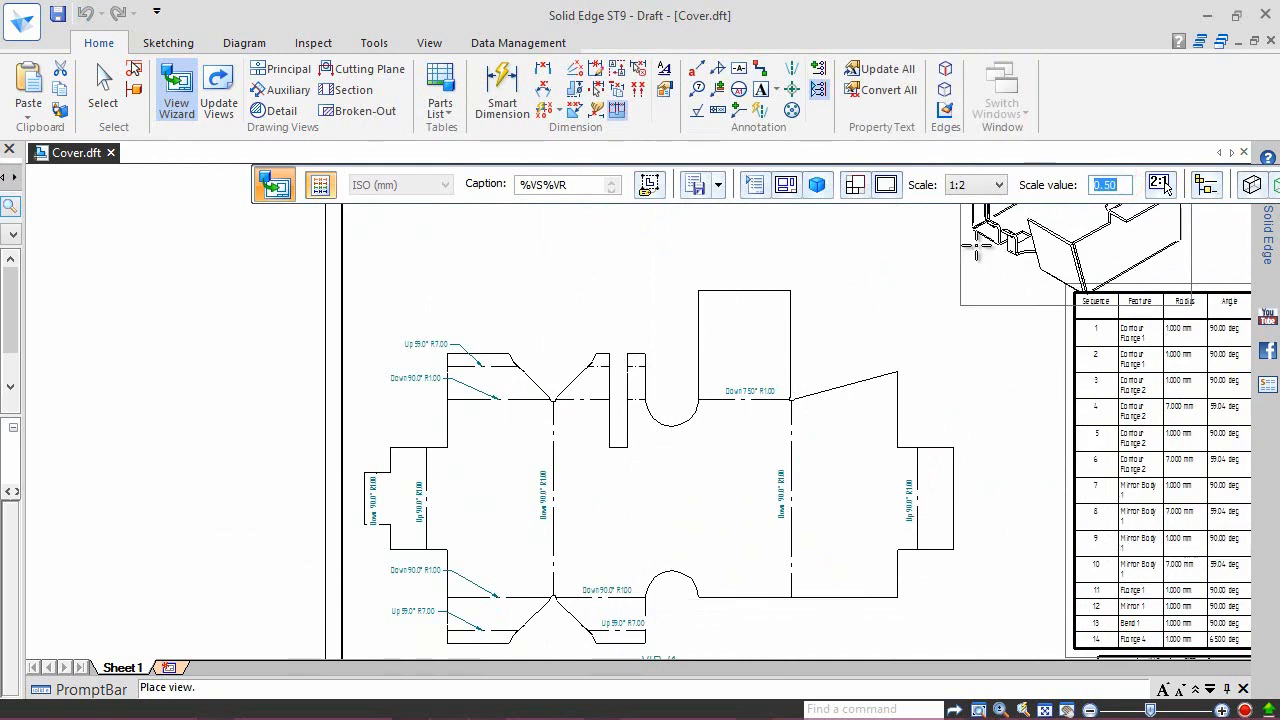
{"action": "left_click", "coordinate": [545, 270]}
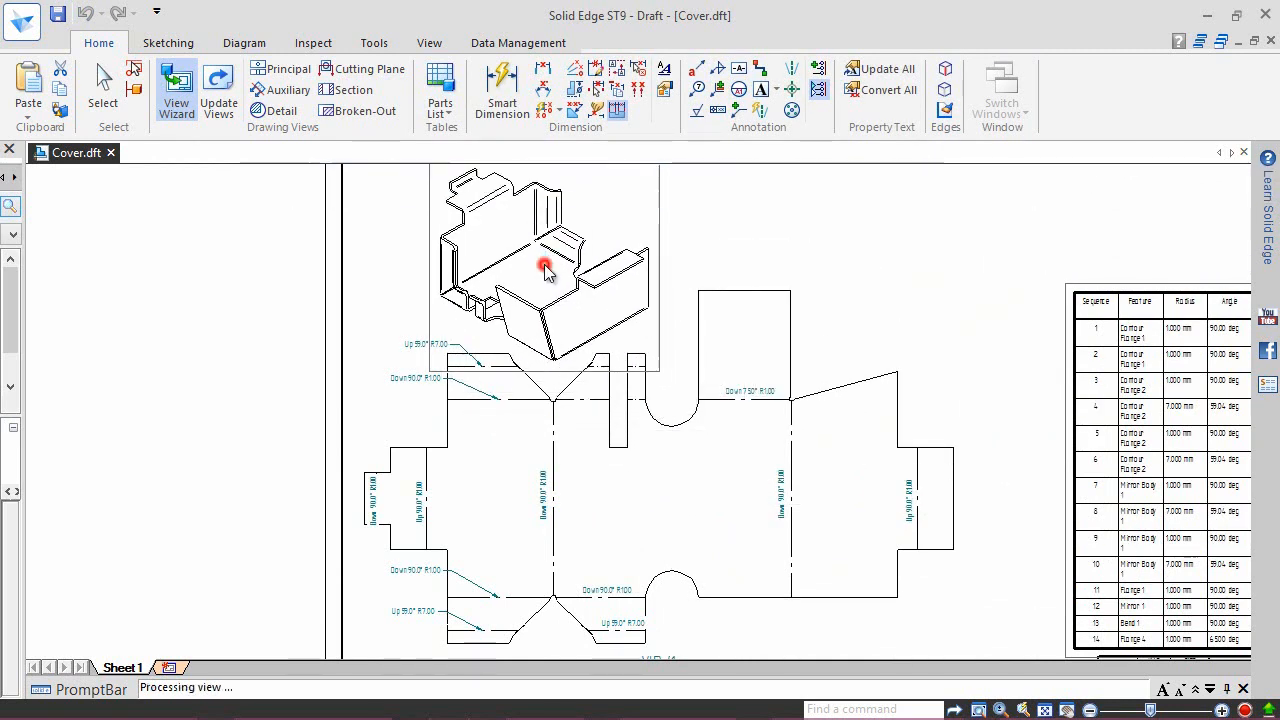
{"action": "scroll", "coordinate": [537, 478], "scroll_direction": "down", "scroll_amount": 2}
{"action": "scroll", "coordinate": [538, 488], "scroll_direction": "down", "scroll_amount": 1}
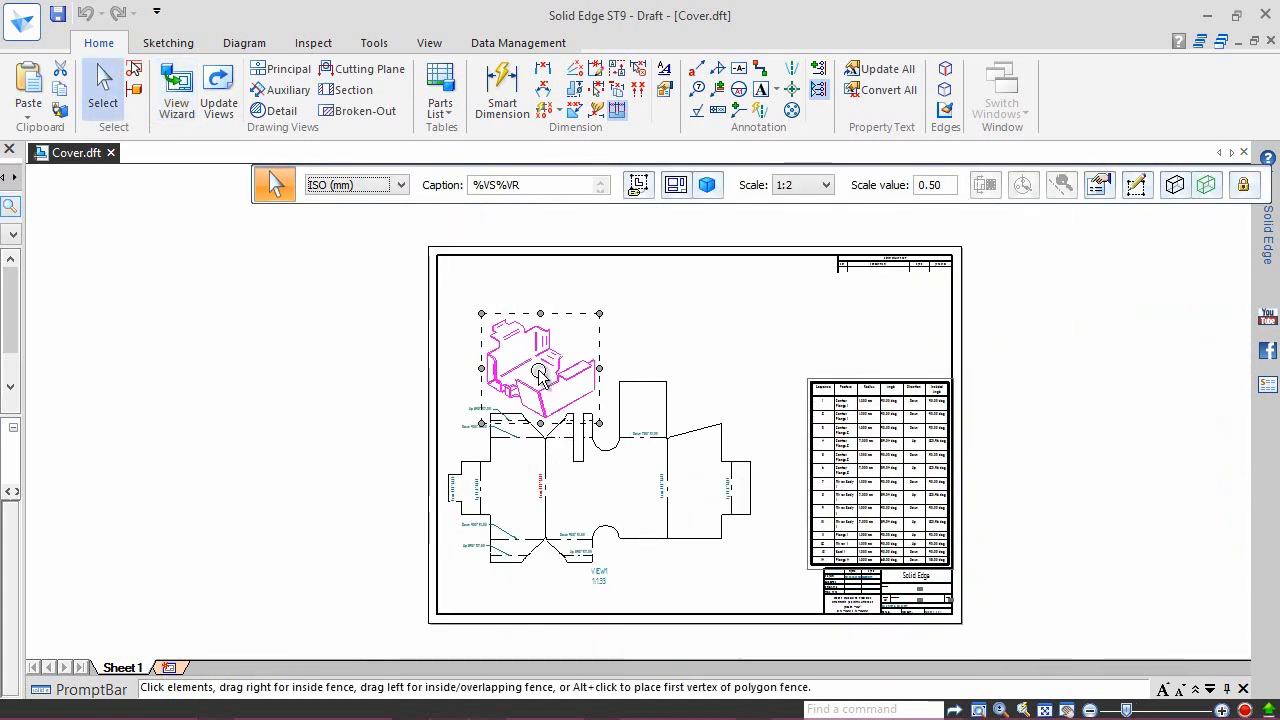
{"action": "scroll", "coordinate": [537, 333], "scroll_direction": "up", "scroll_amount": 2}
{"action": "left_click_drag", "start_coordinate": [520, 288], "coordinate": [521, 218]}
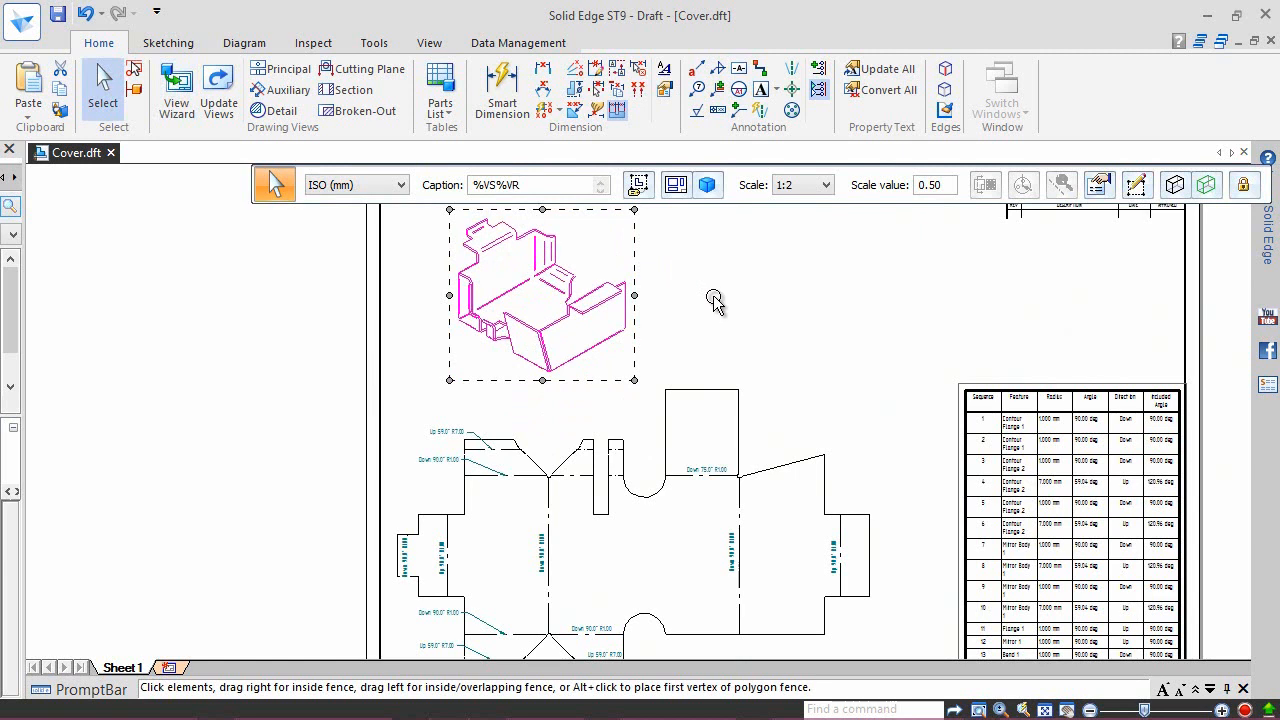
Step: Replace the pictorial view's primary caption with VIEW2, followed by the view scale property (%VS) on a second line
{"action": "left_click", "coordinate": [544, 188]}
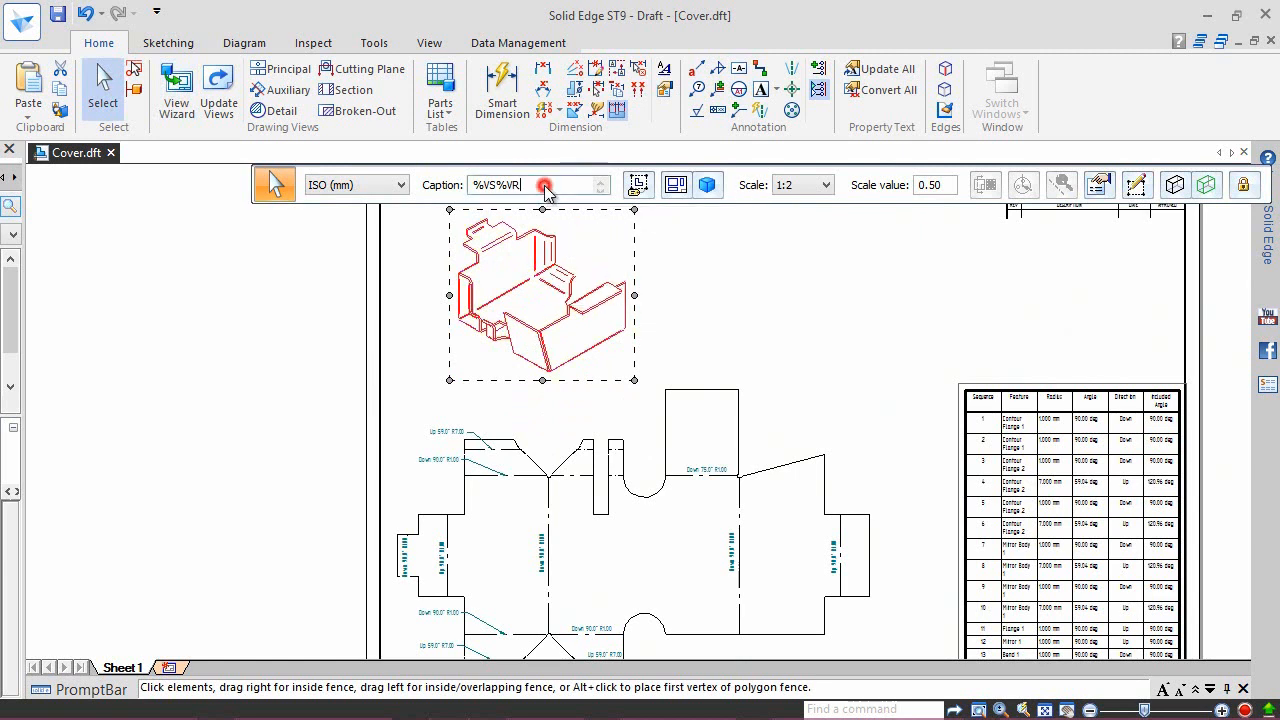
{"action": "left_click", "coordinate": [635, 197]}
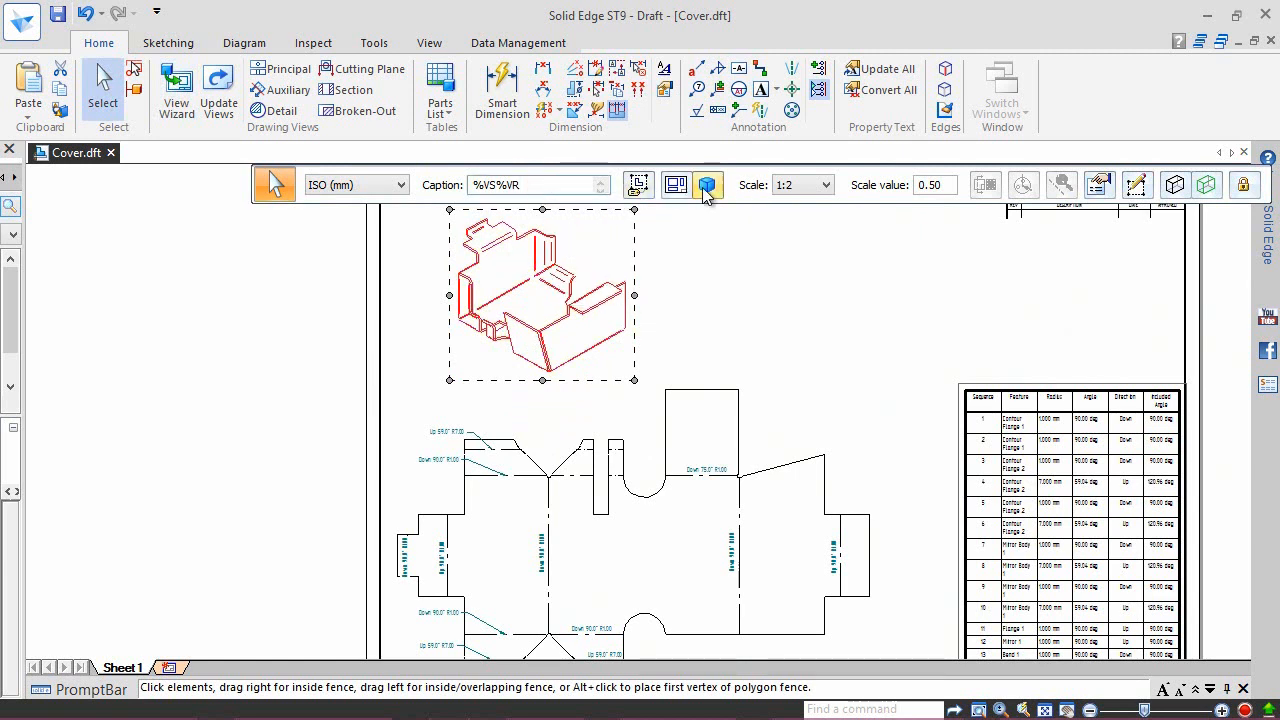
{"action": "left_click", "coordinate": [1098, 186]}
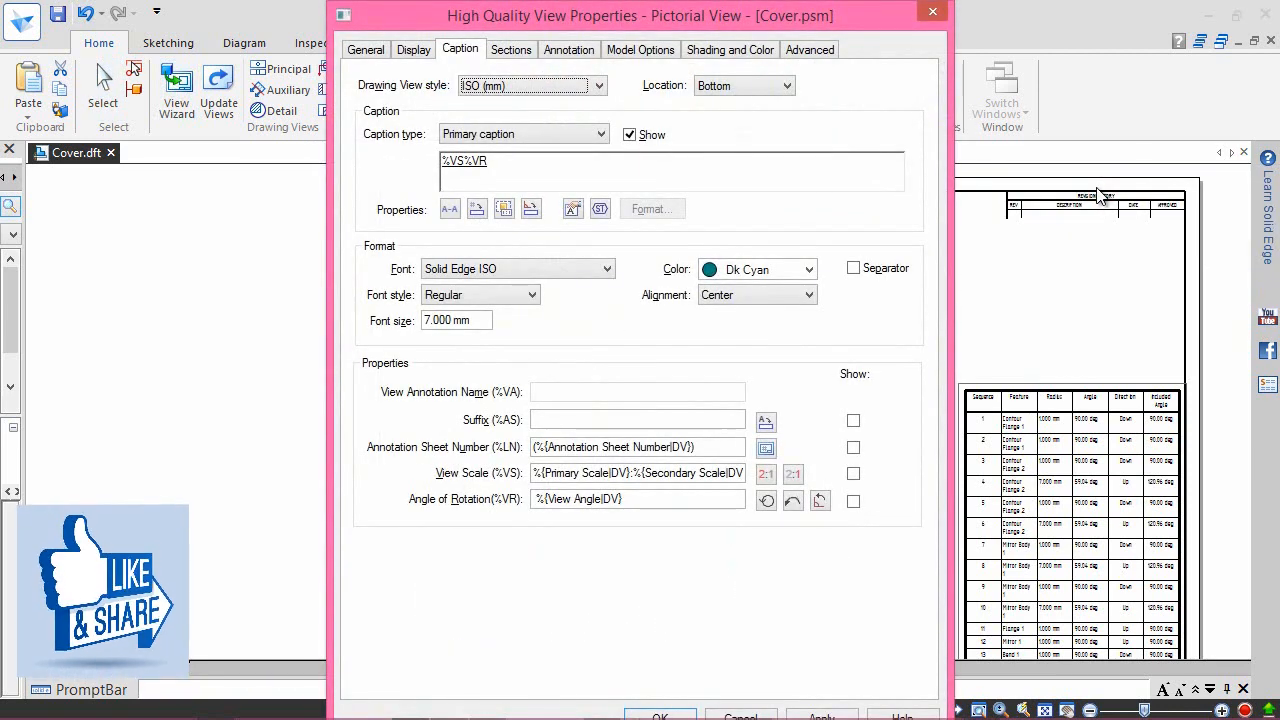
{"action": "left_click_drag", "start_coordinate": [508, 166], "coordinate": [456, 172]}
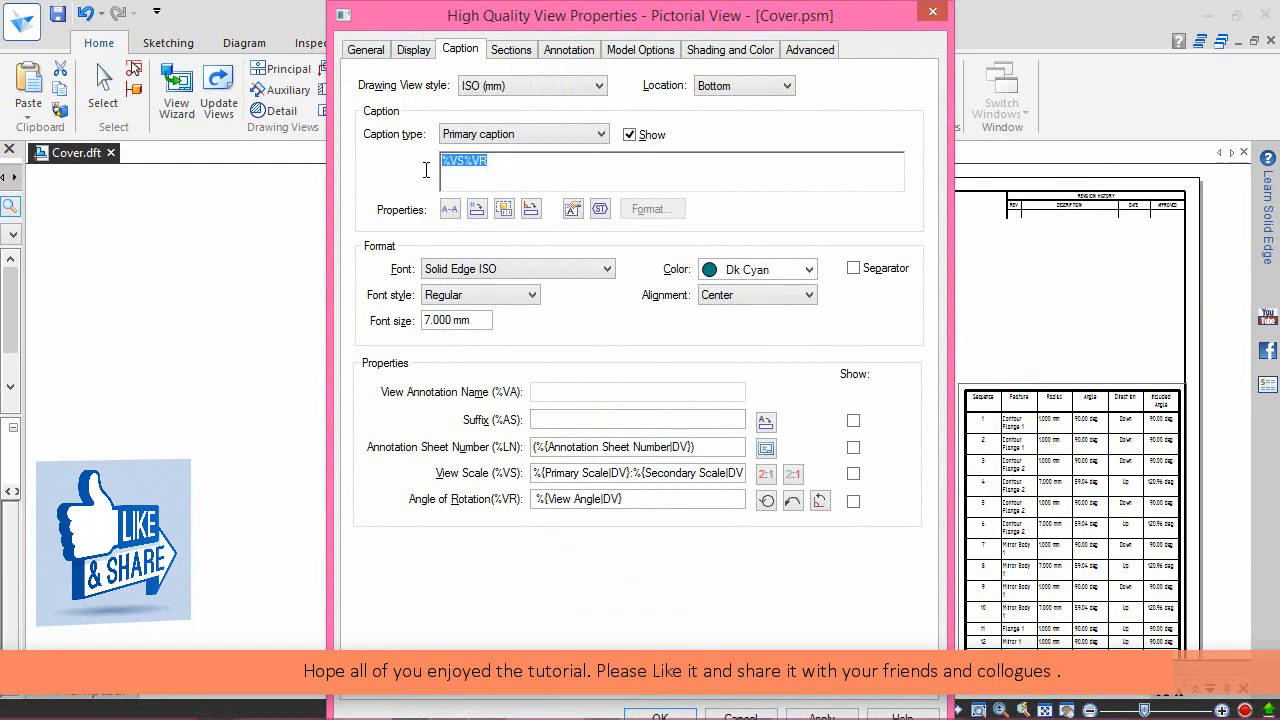
{"action": "type", "text": "VIEW2"}
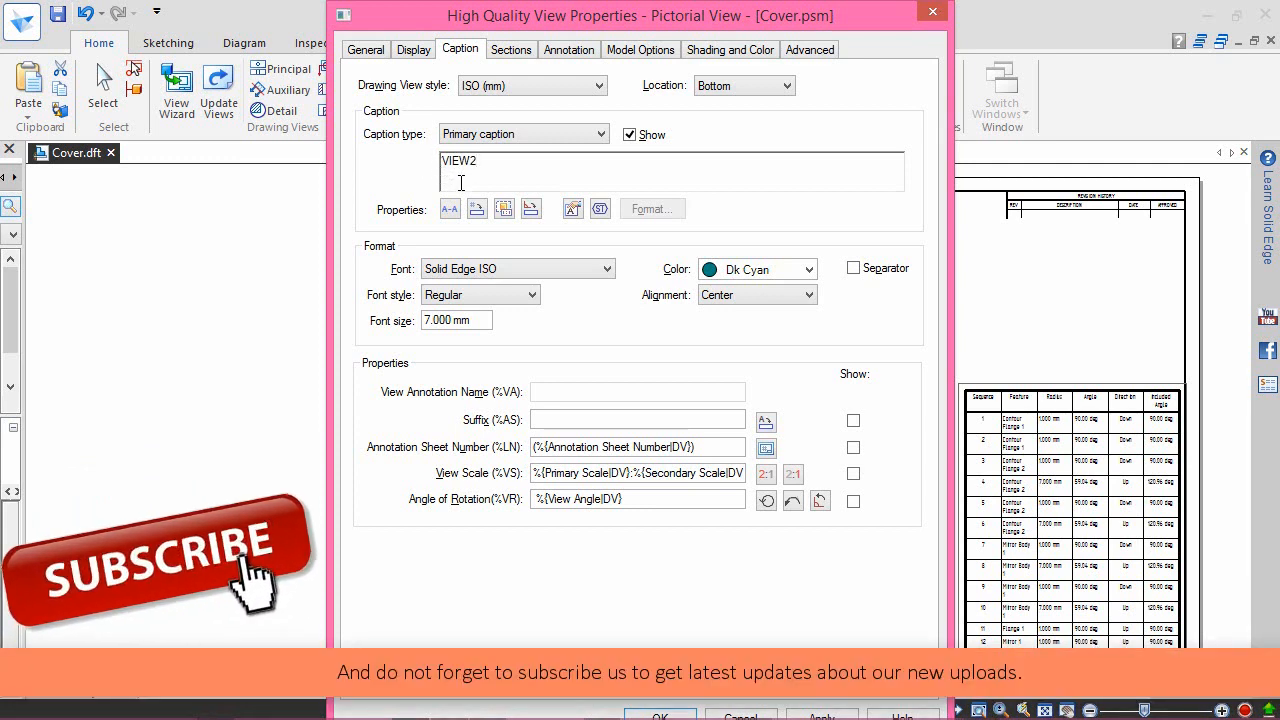
{"action": "left_click", "coordinate": [505, 166]}
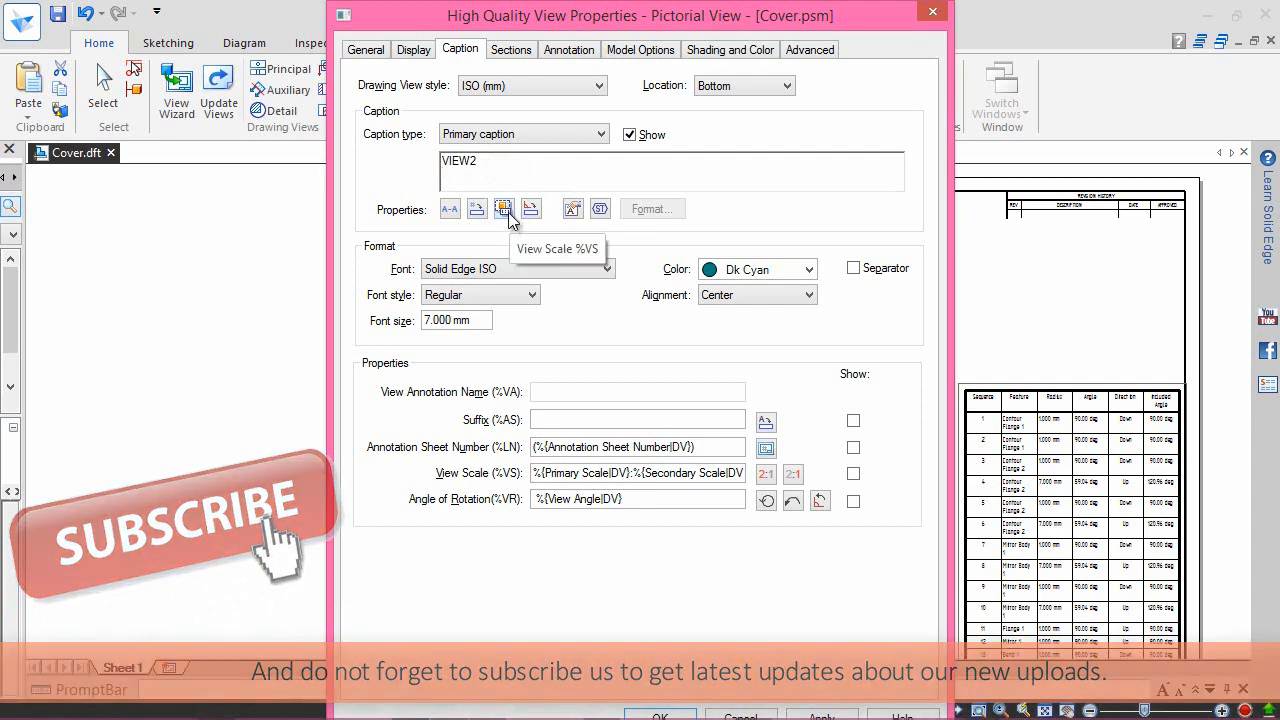
{"action": "left_click", "coordinate": [503, 209]}
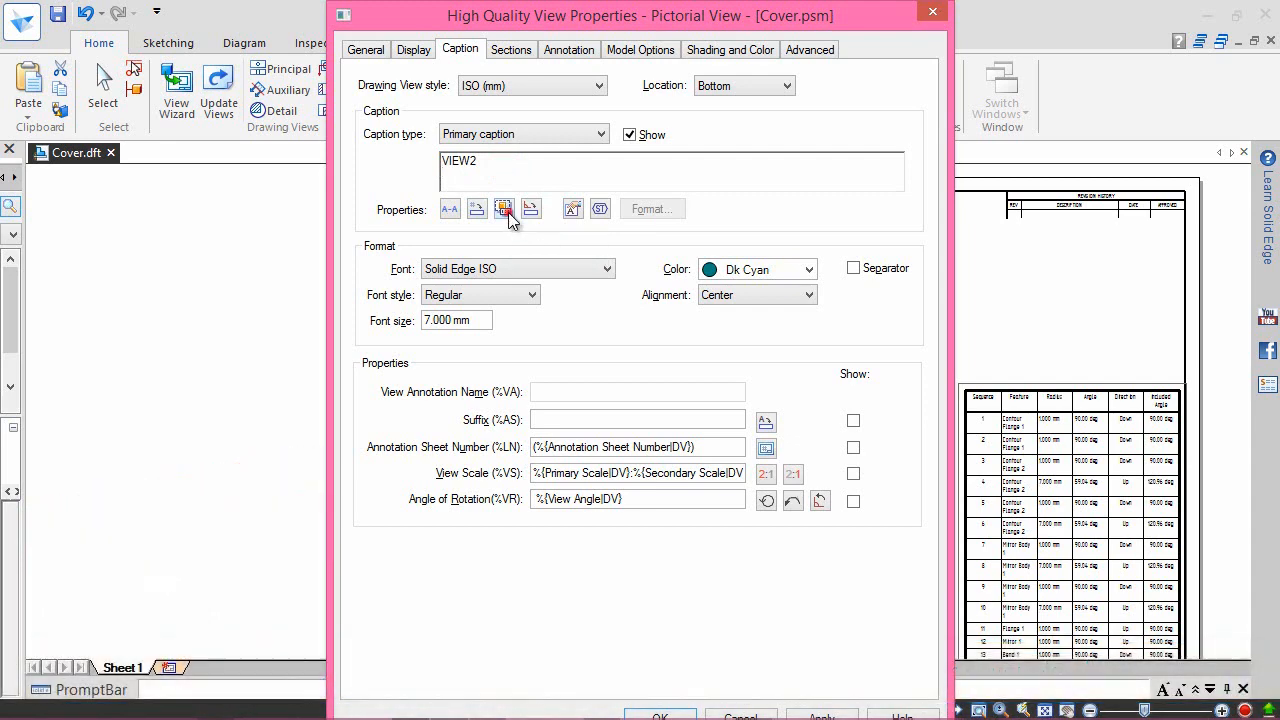
{"action": "left_click", "coordinate": [660, 713]}
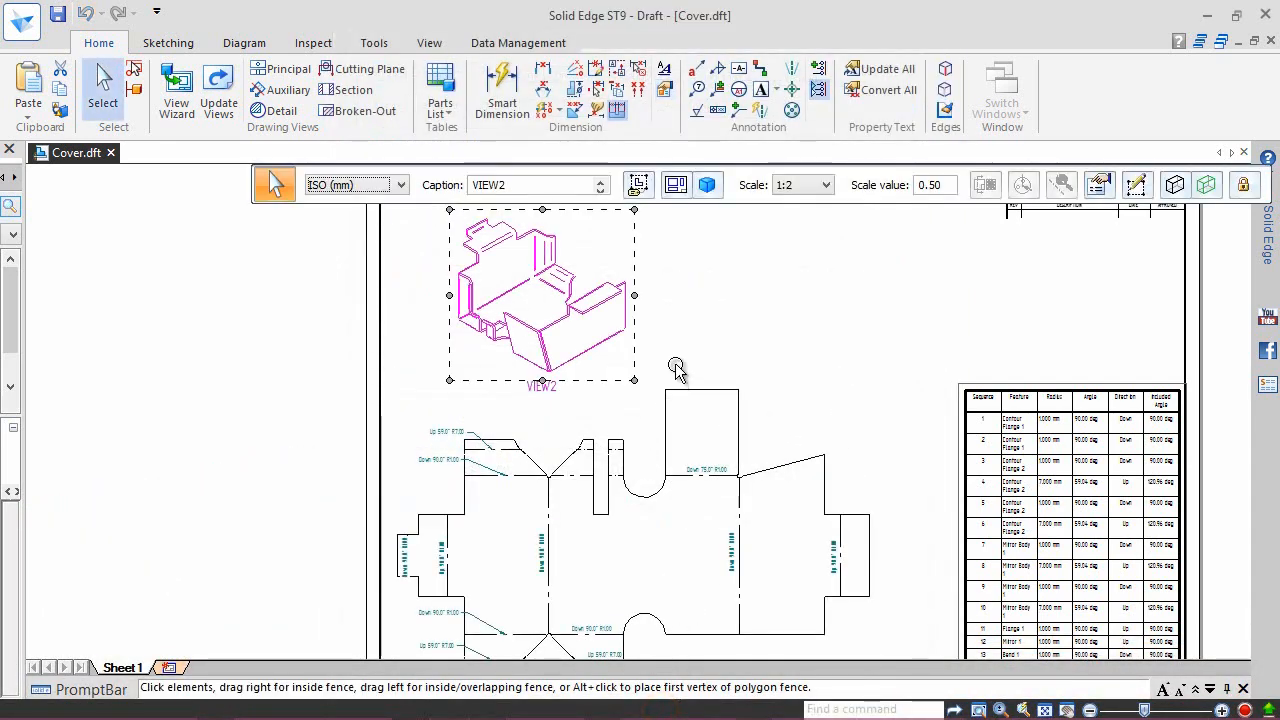
Step: Show the view scale in the pictorial view's caption and deselect the view
{"action": "left_click", "coordinate": [639, 187]}
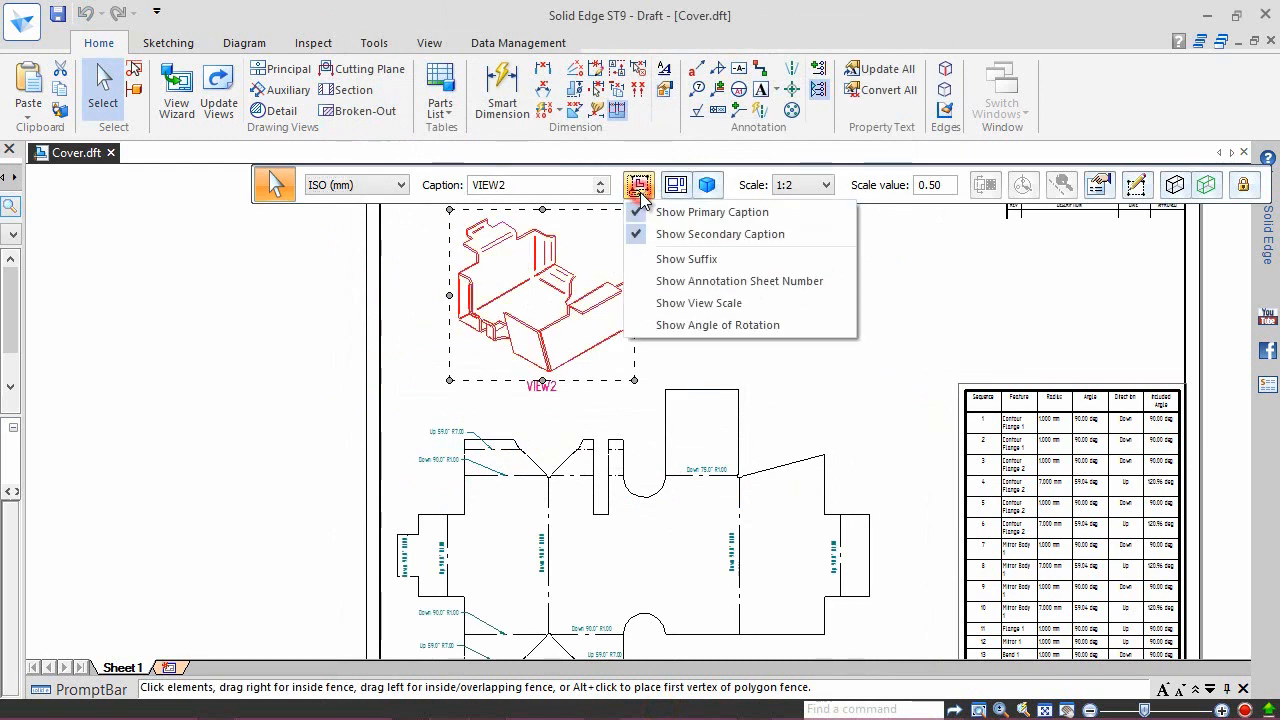
{"action": "left_click", "coordinate": [673, 306]}
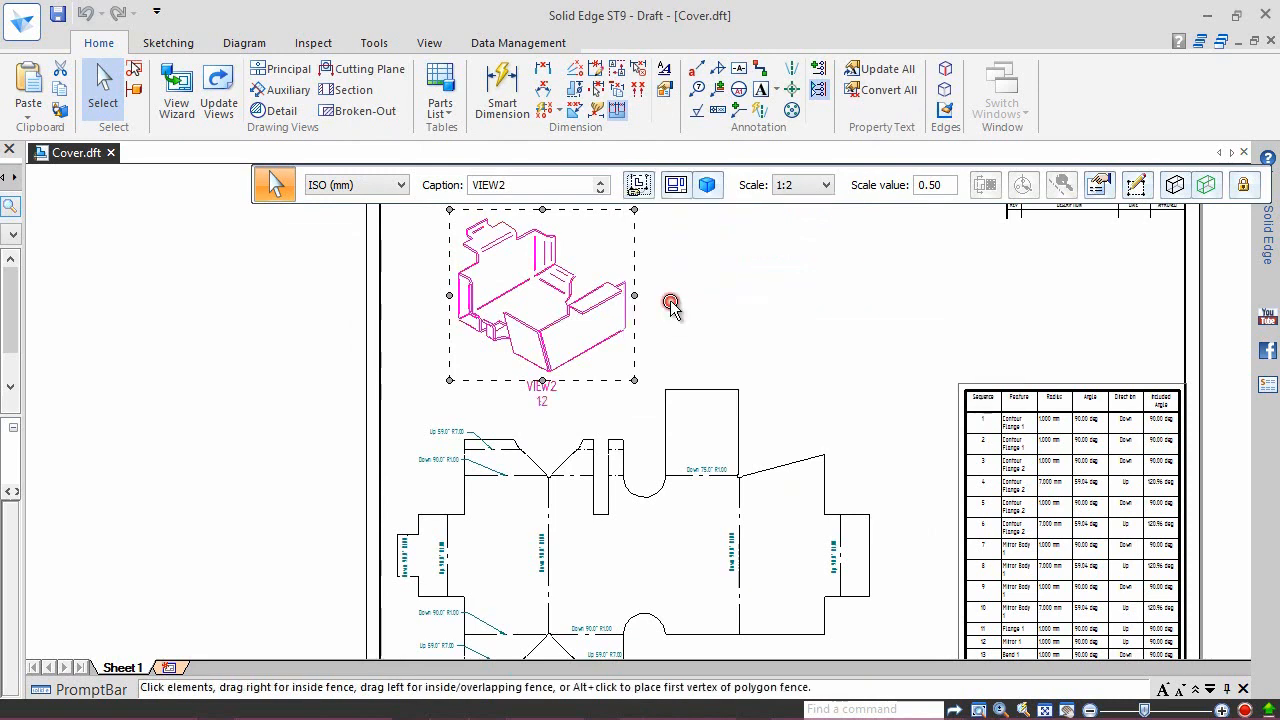
{"action": "left_click", "coordinate": [678, 334]}
{"action": "scroll", "coordinate": [543, 405], "scroll_direction": "up", "scroll_amount": 2}
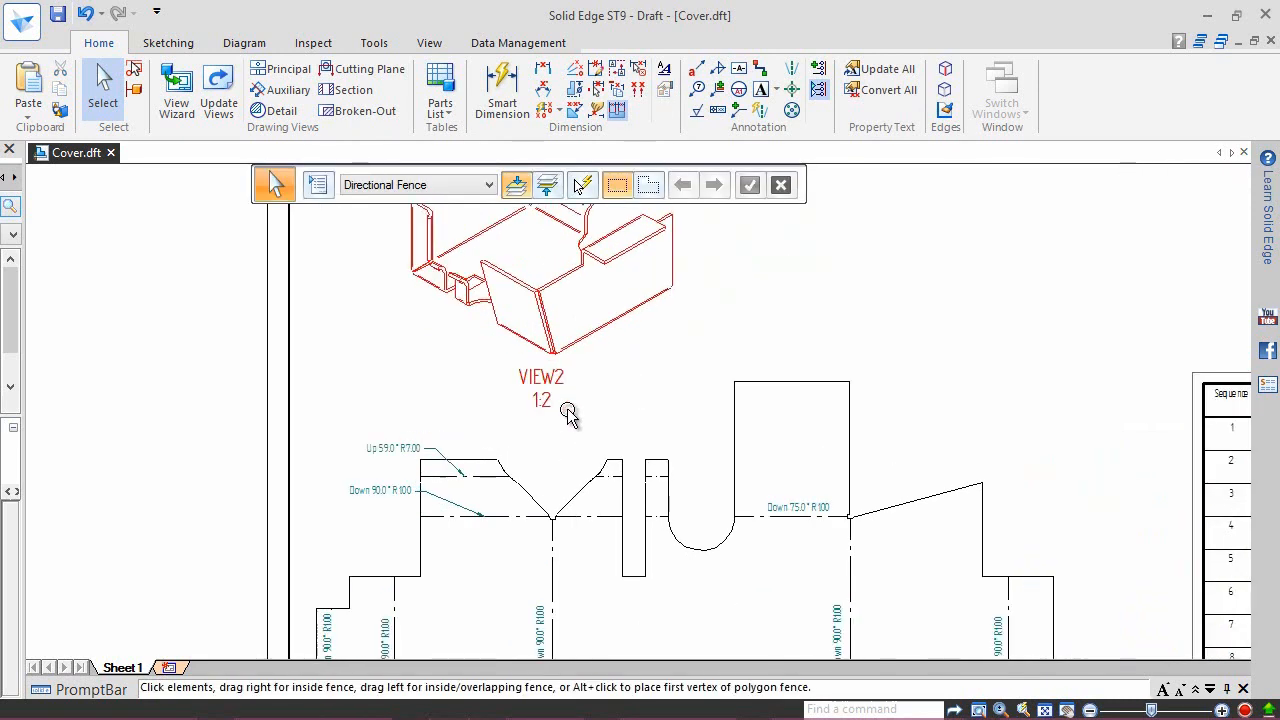
{"action": "scroll", "coordinate": [500, 410], "scroll_direction": "down", "scroll_amount": 2}
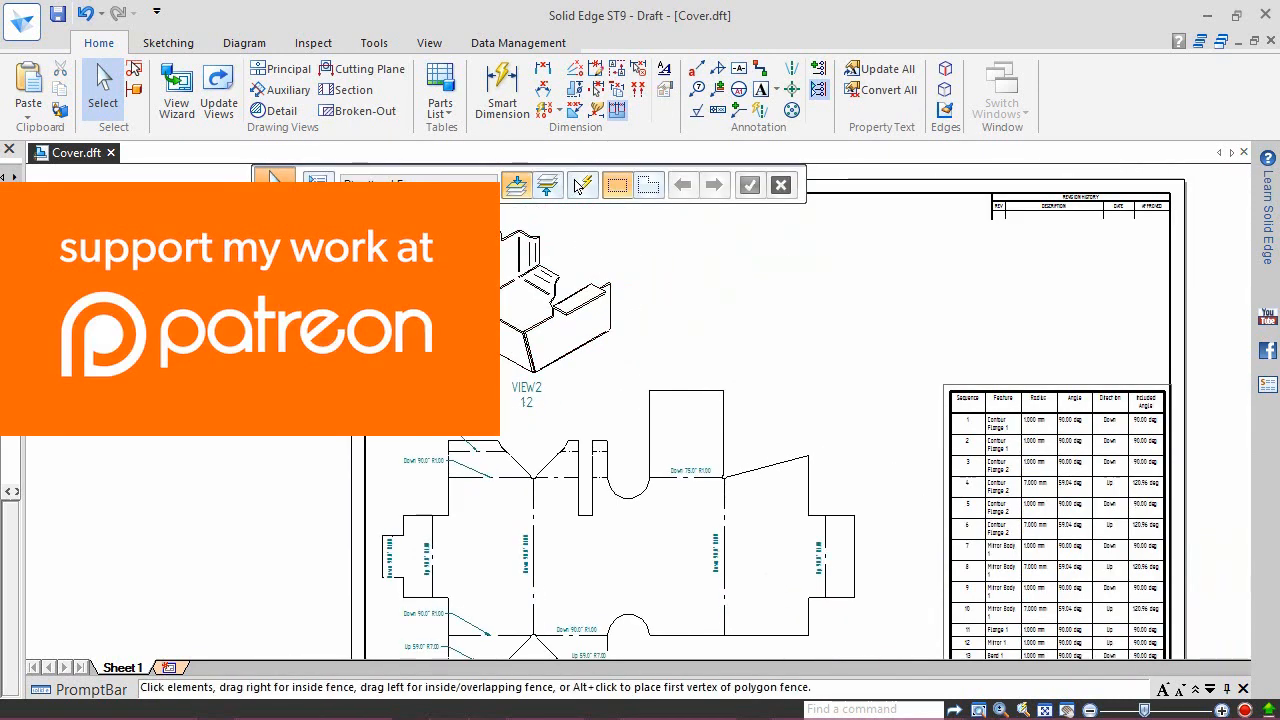
Step: Save the completed Cover.dft drawing with the whole sheet in view
{"action": "right_click", "coordinate": [398, 280]}
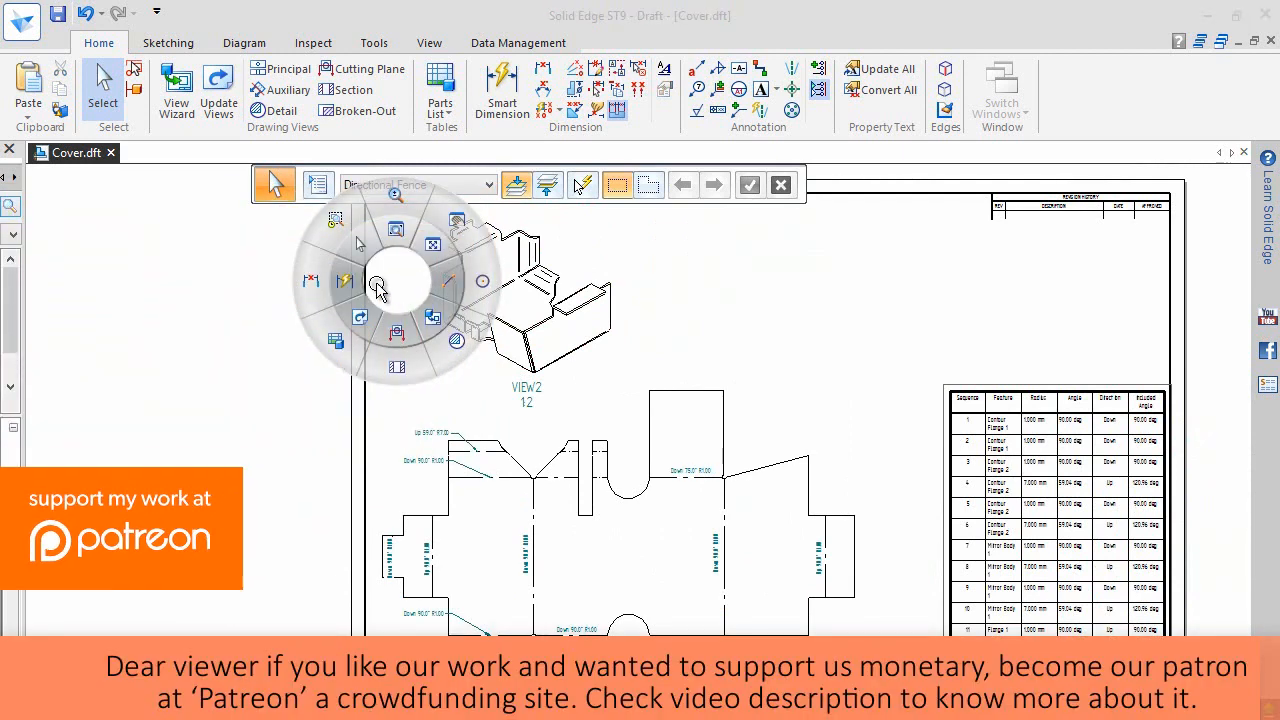
{"action": "left_click", "coordinate": [430, 250]}
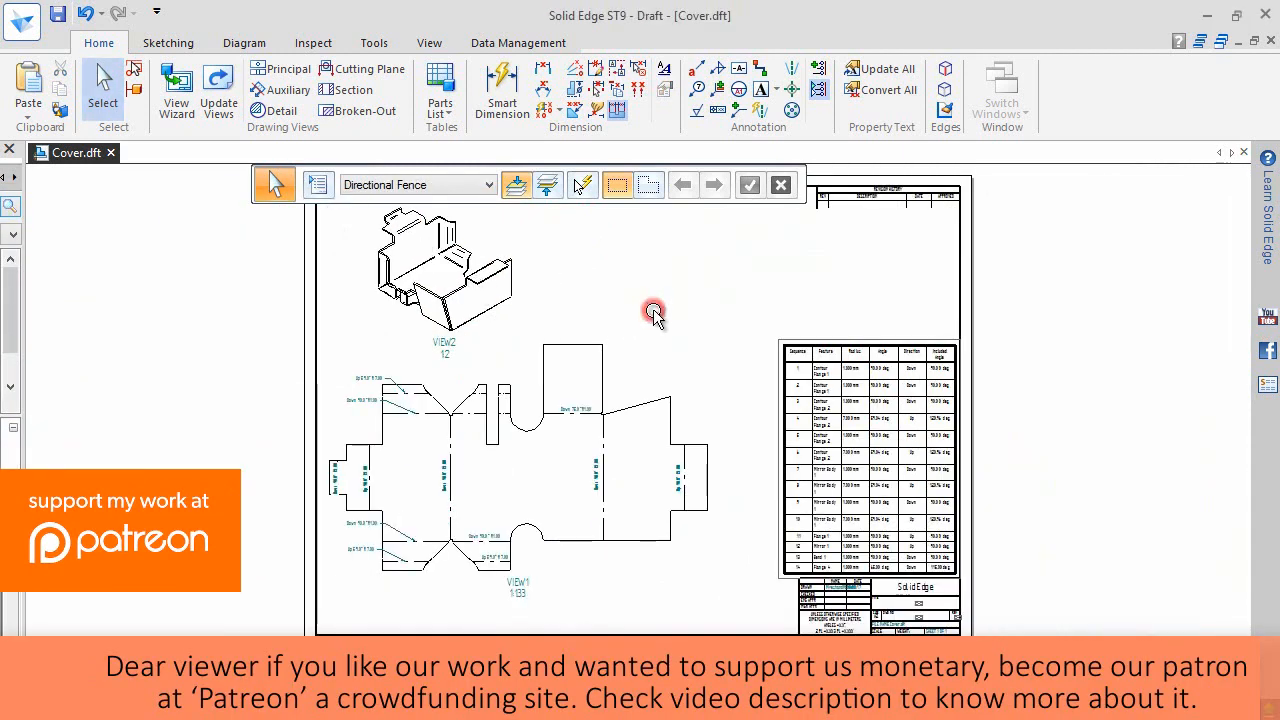
{"action": "left_click", "coordinate": [57, 13]}
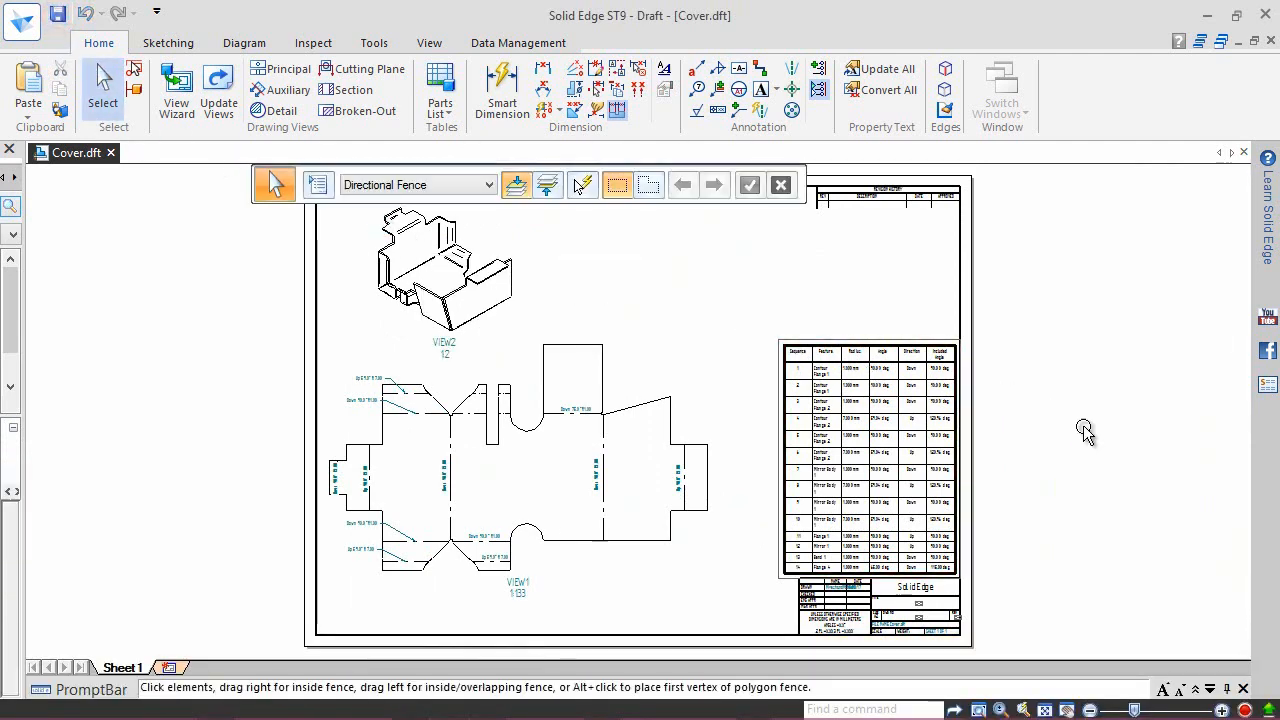